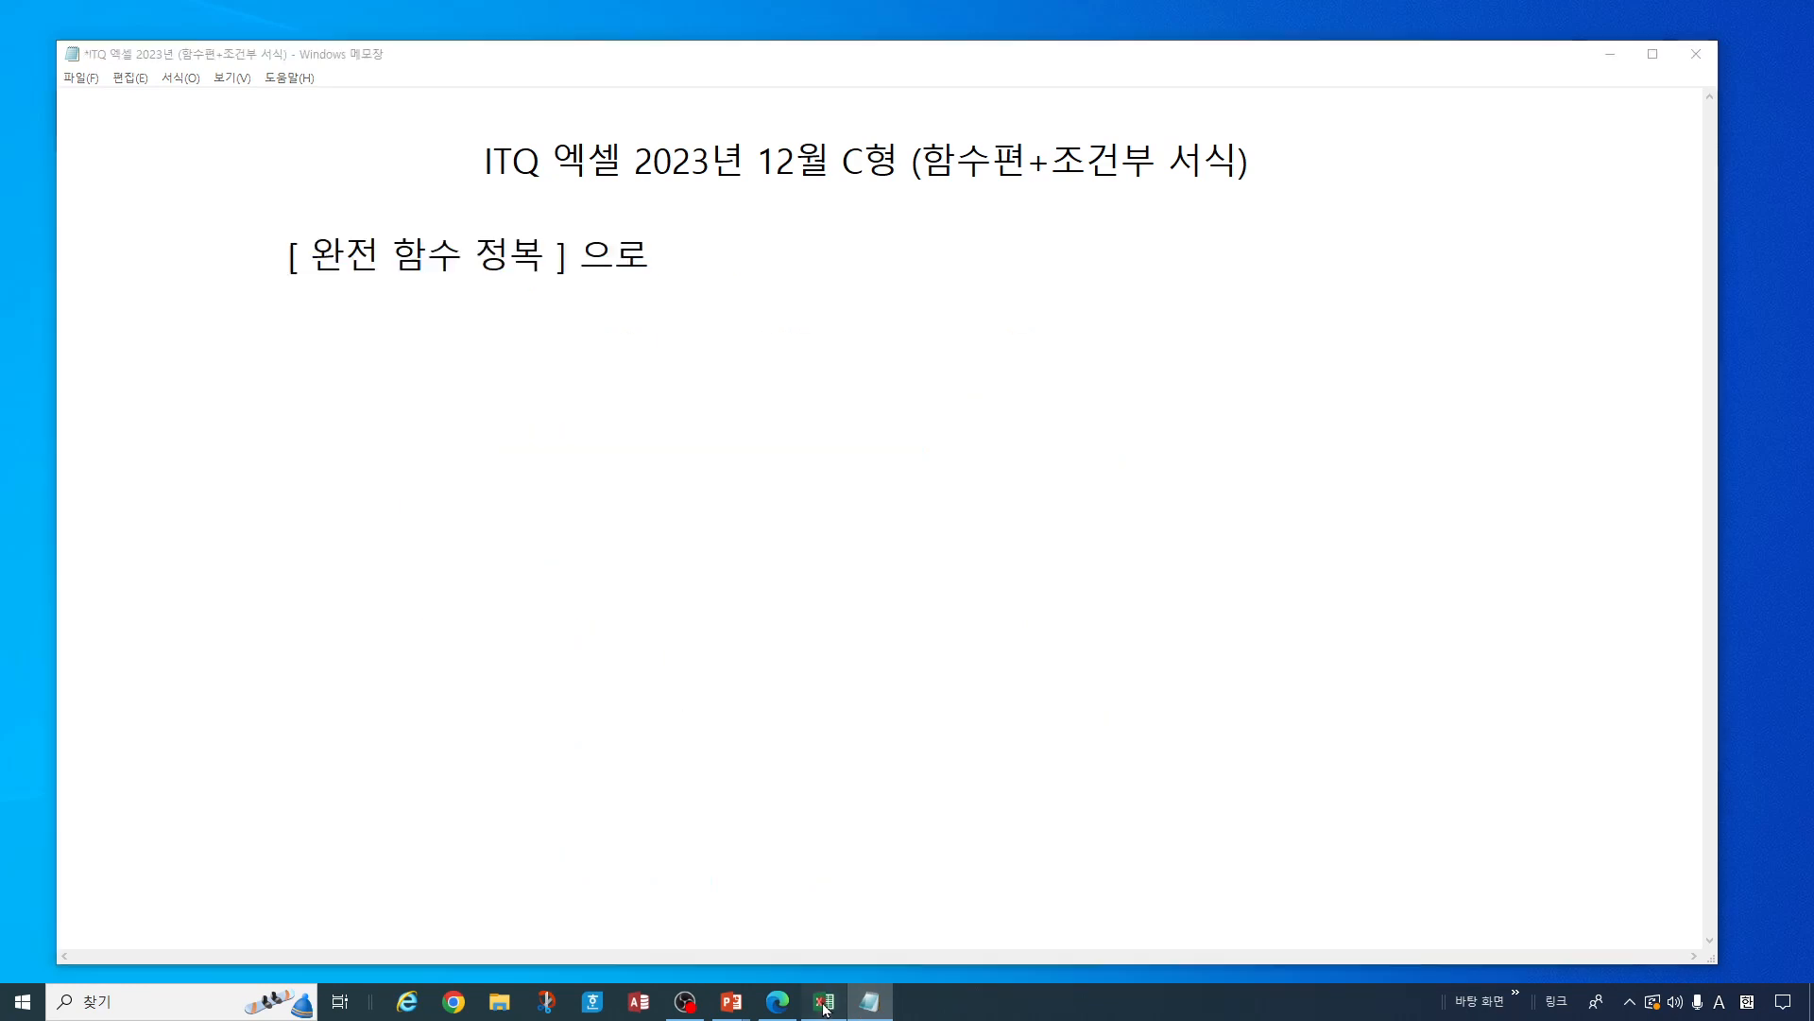
# - Switch to the Excel workbook and review the blank result areas: columns I and J, and cells E13, E14, J13 and J14
pyautogui.moveTo(1014, 341); pyautogui.dragTo(1006, 574)
pyautogui.moveTo(1121, 344); pyautogui.dragTo(1122, 567)
pyautogui.click(589, 605)
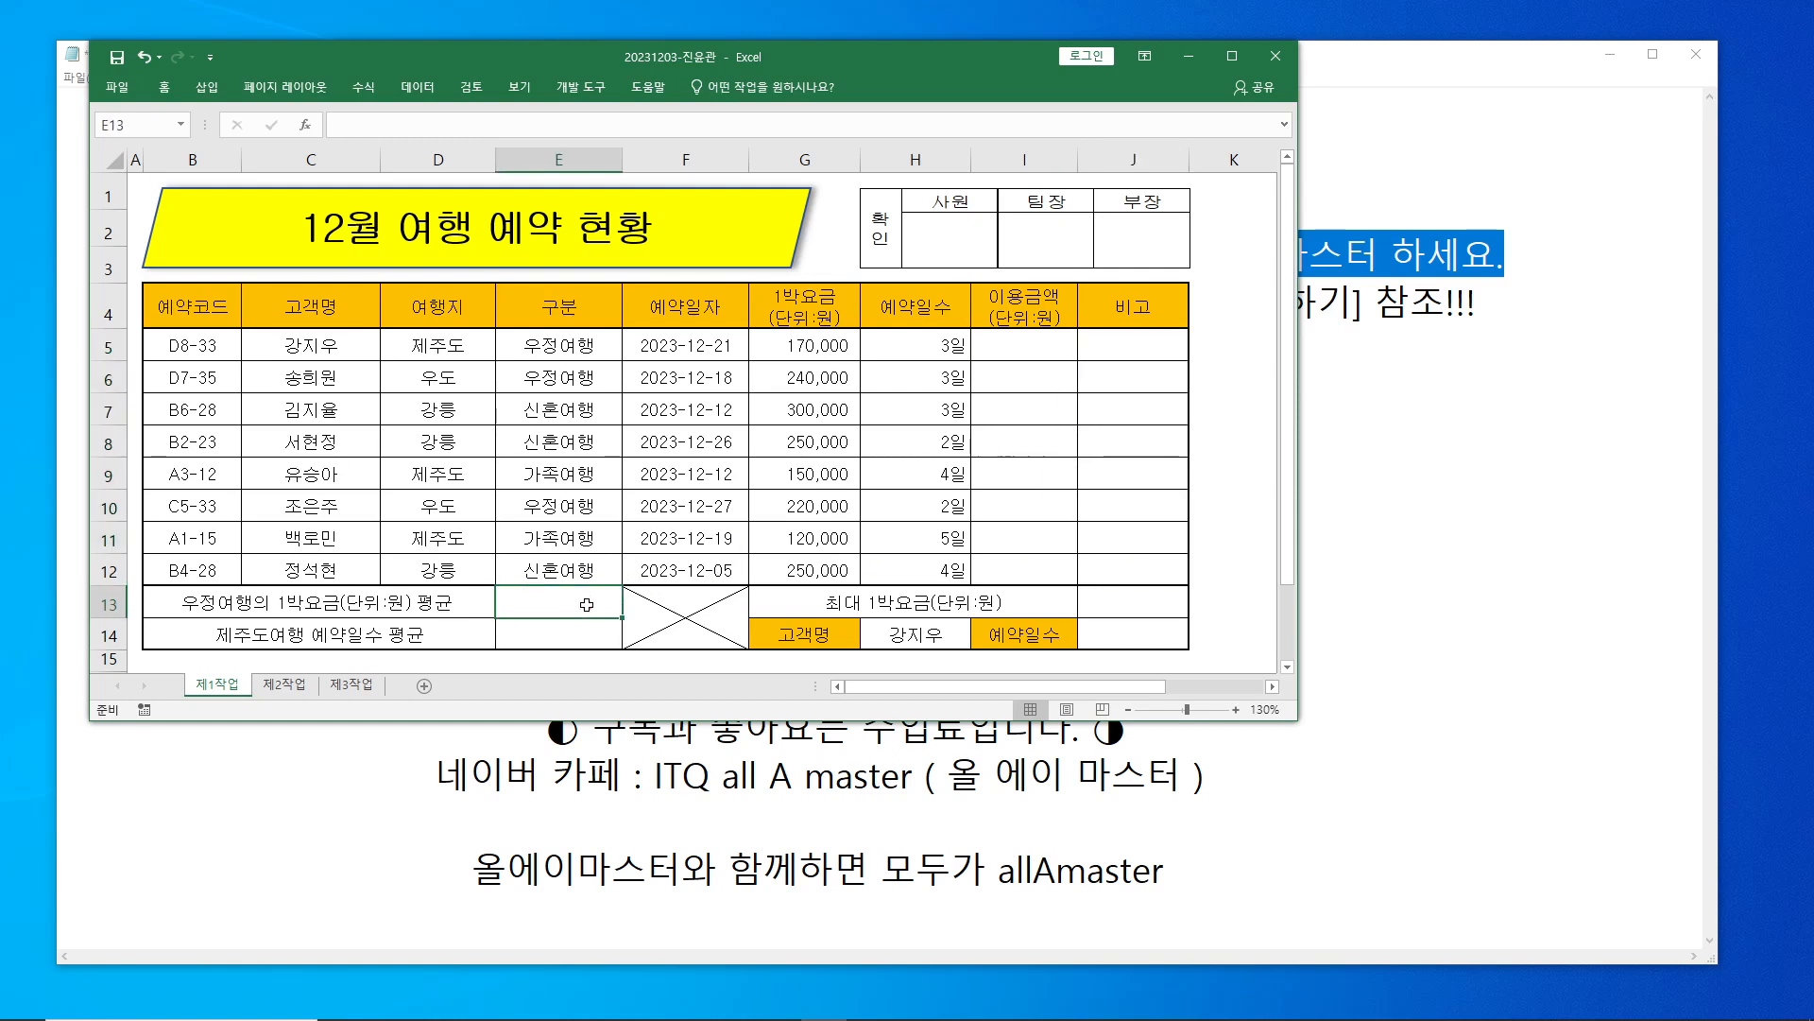
pyautogui.click(588, 641)
pyautogui.click(1154, 601)
pyautogui.click(1138, 641)
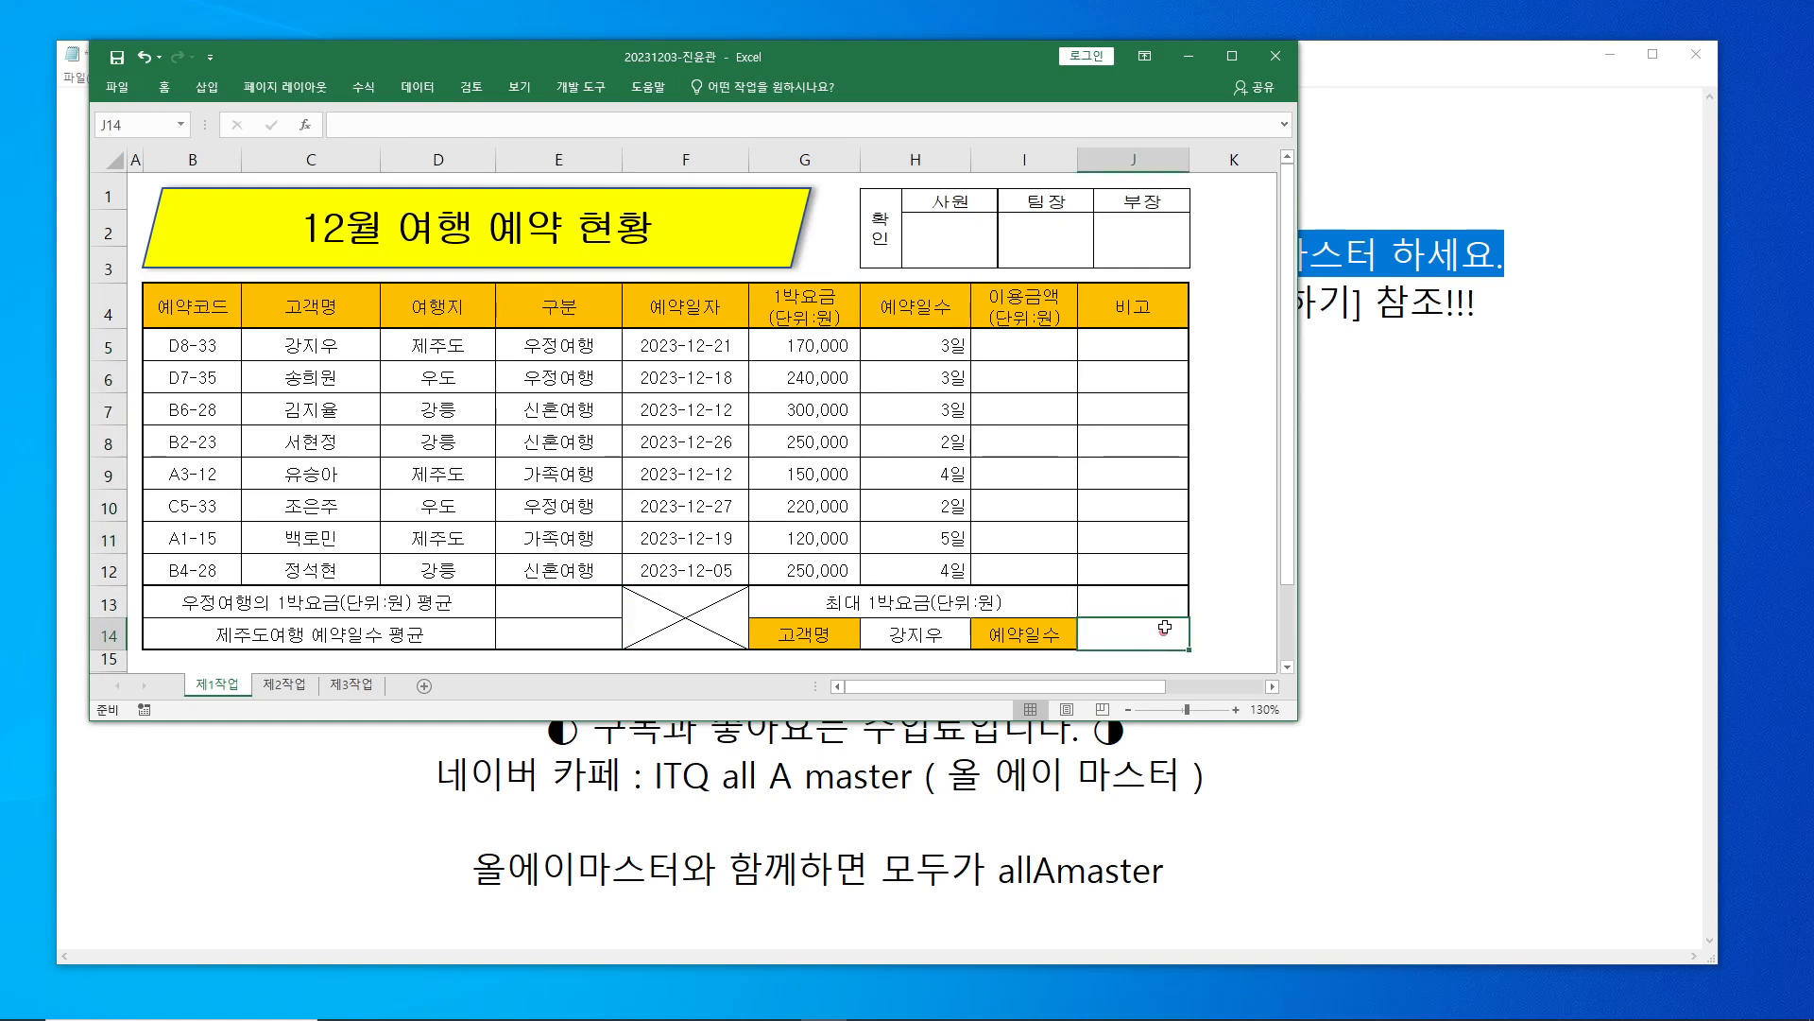
# - Shorten the Excel window, bring up GE12-09C-1-2.pdf in Edge below it, and highlight instruction (1) on 이용금액
pyautogui.moveTo(1289, 410); pyautogui.dragTo(1289, 457)
pyautogui.moveTo(1002, 721); pyautogui.dragTo(1005, 649)
pyautogui.moveTo(839, 1004)
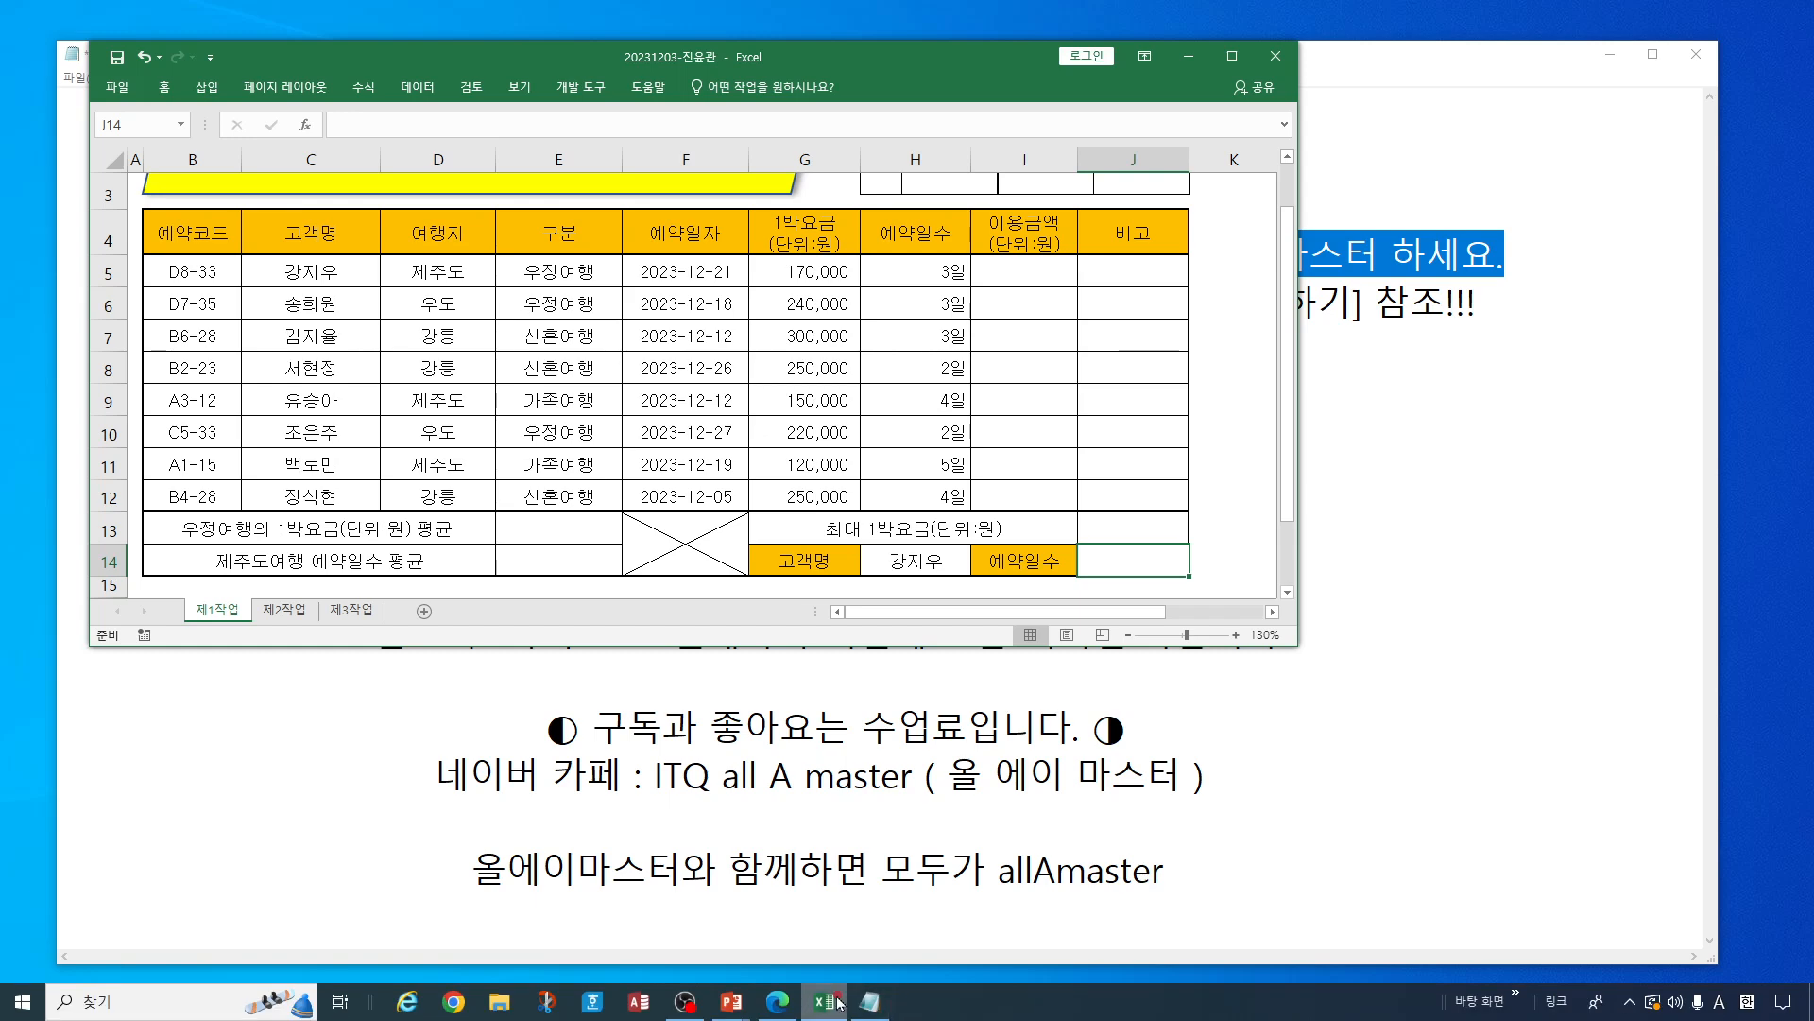
pyautogui.click(781, 1008)
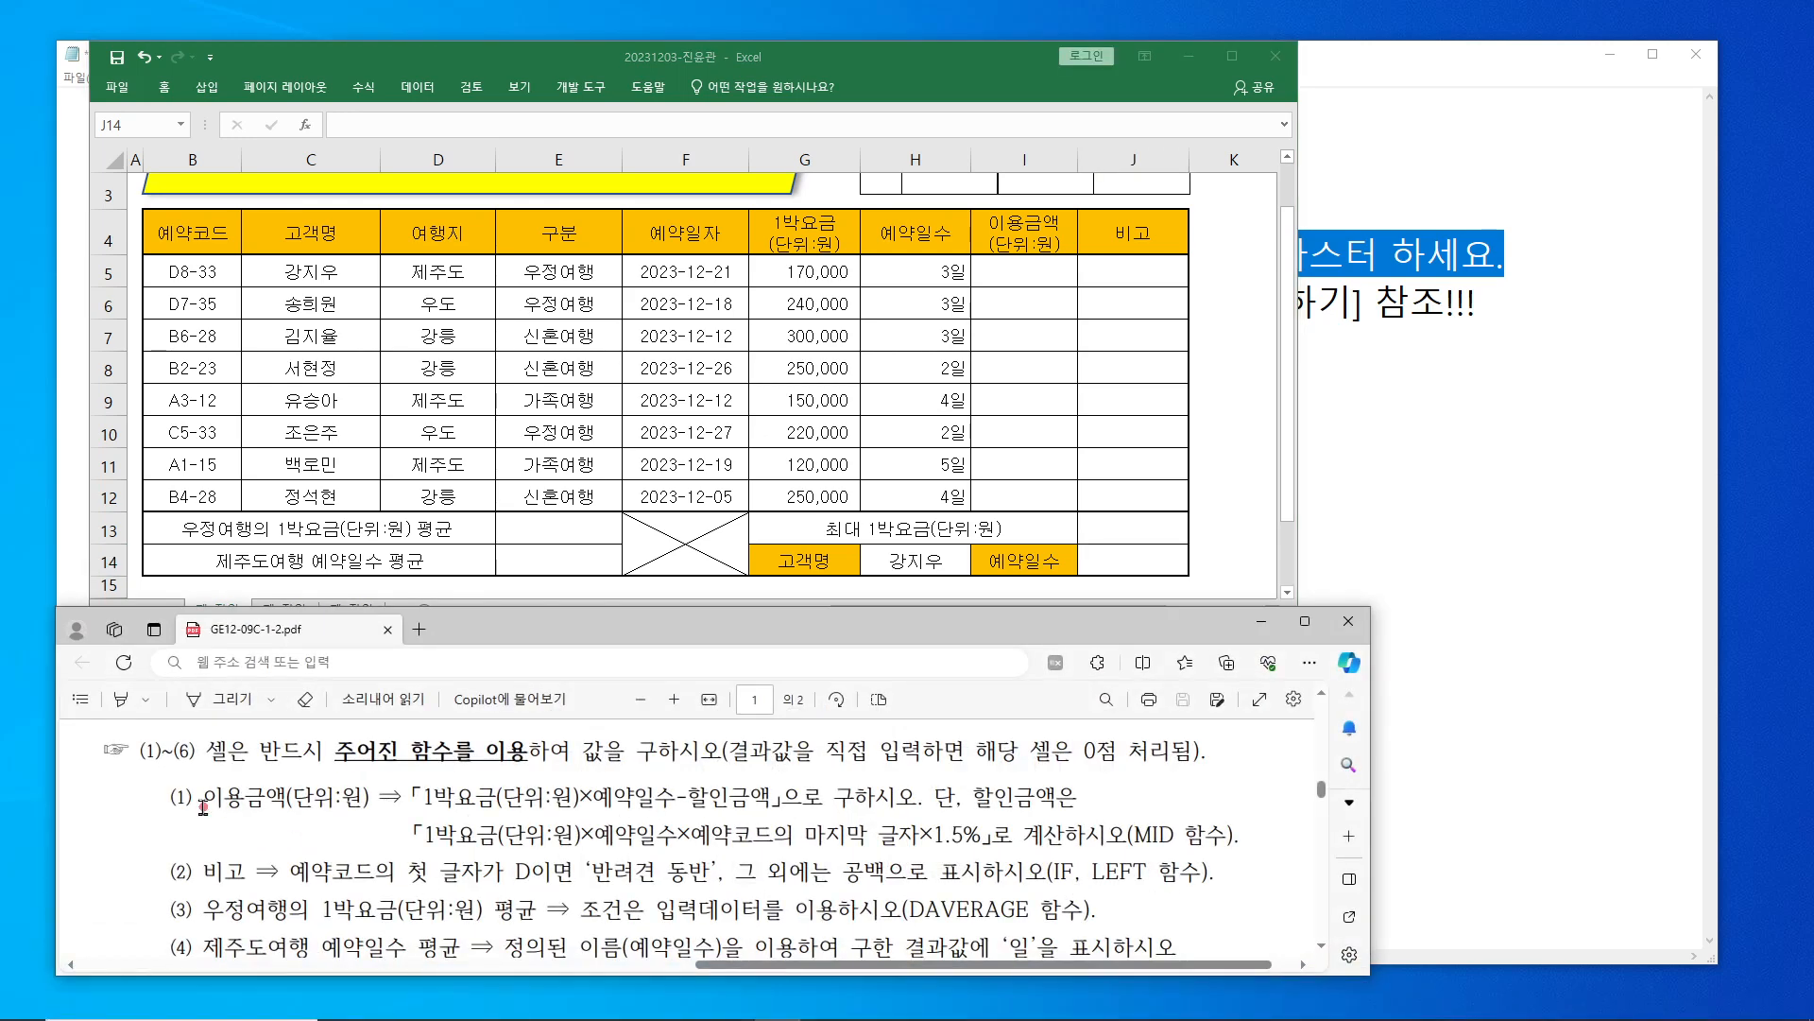
pyautogui.moveTo(198, 803); pyautogui.dragTo(1247, 837)
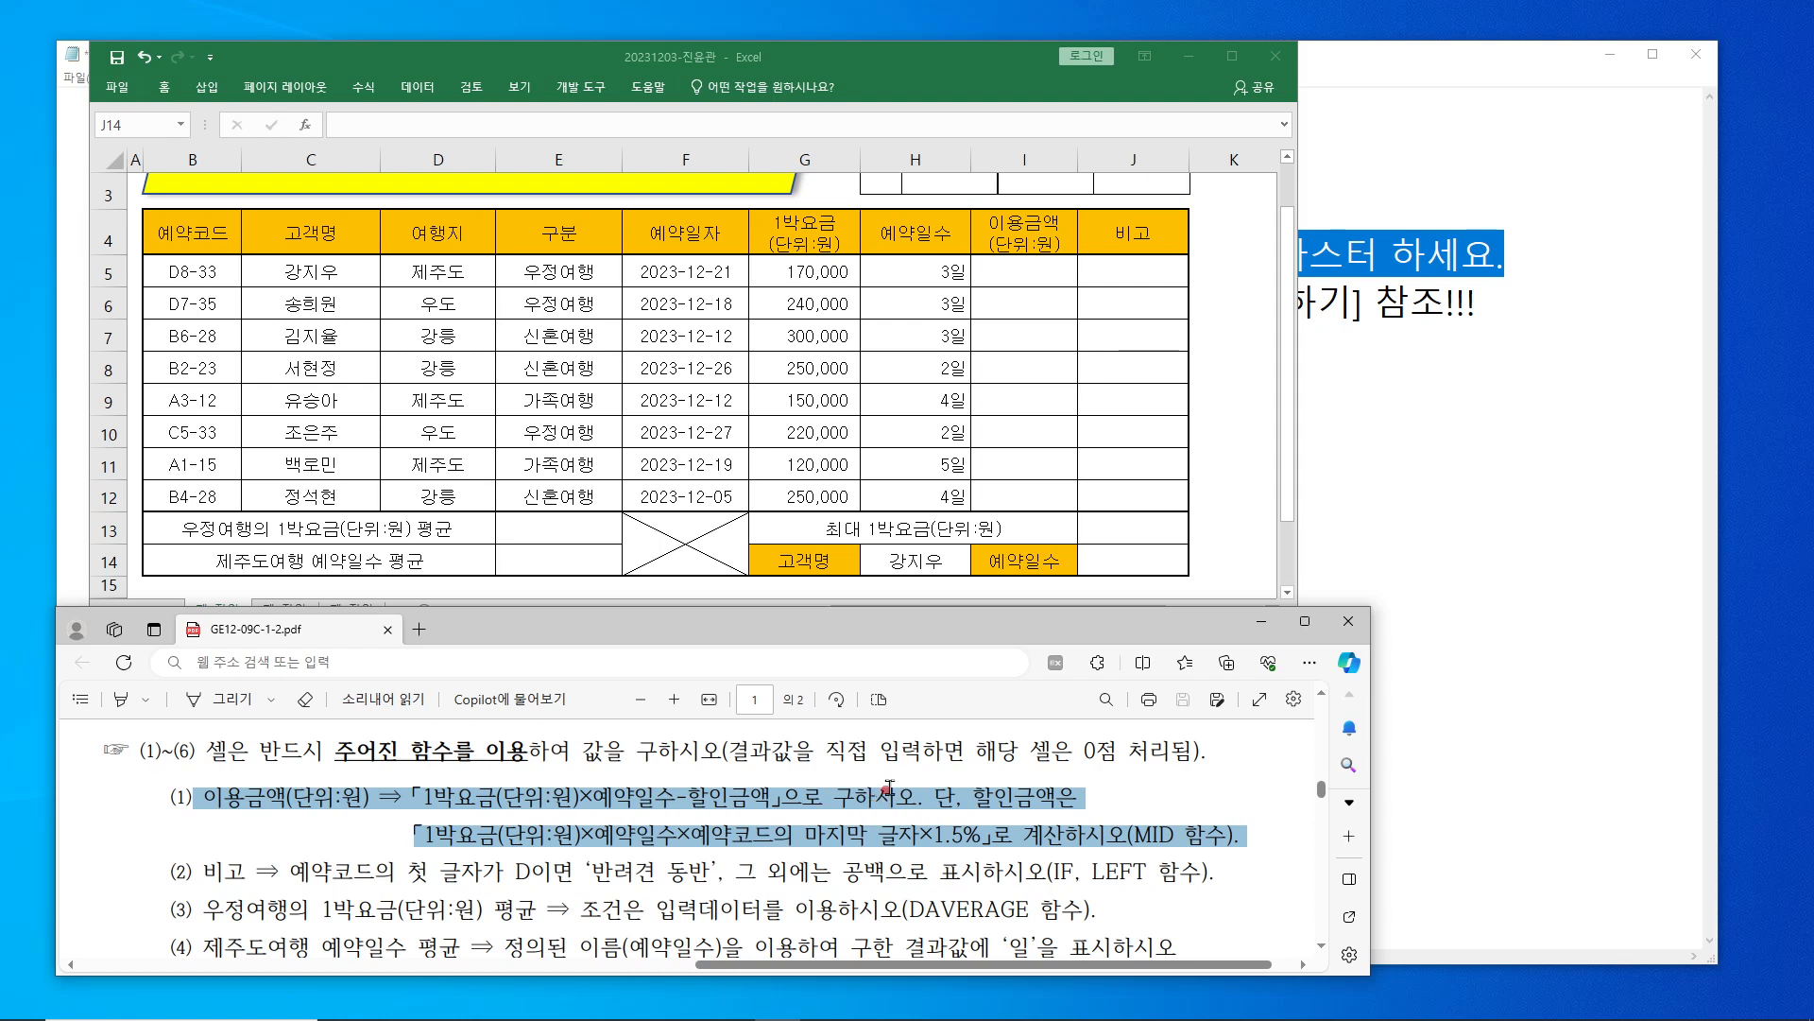
# - Begin the 이용금액 formula in cell I5 with =G5*H5
pyautogui.click(1025, 269)
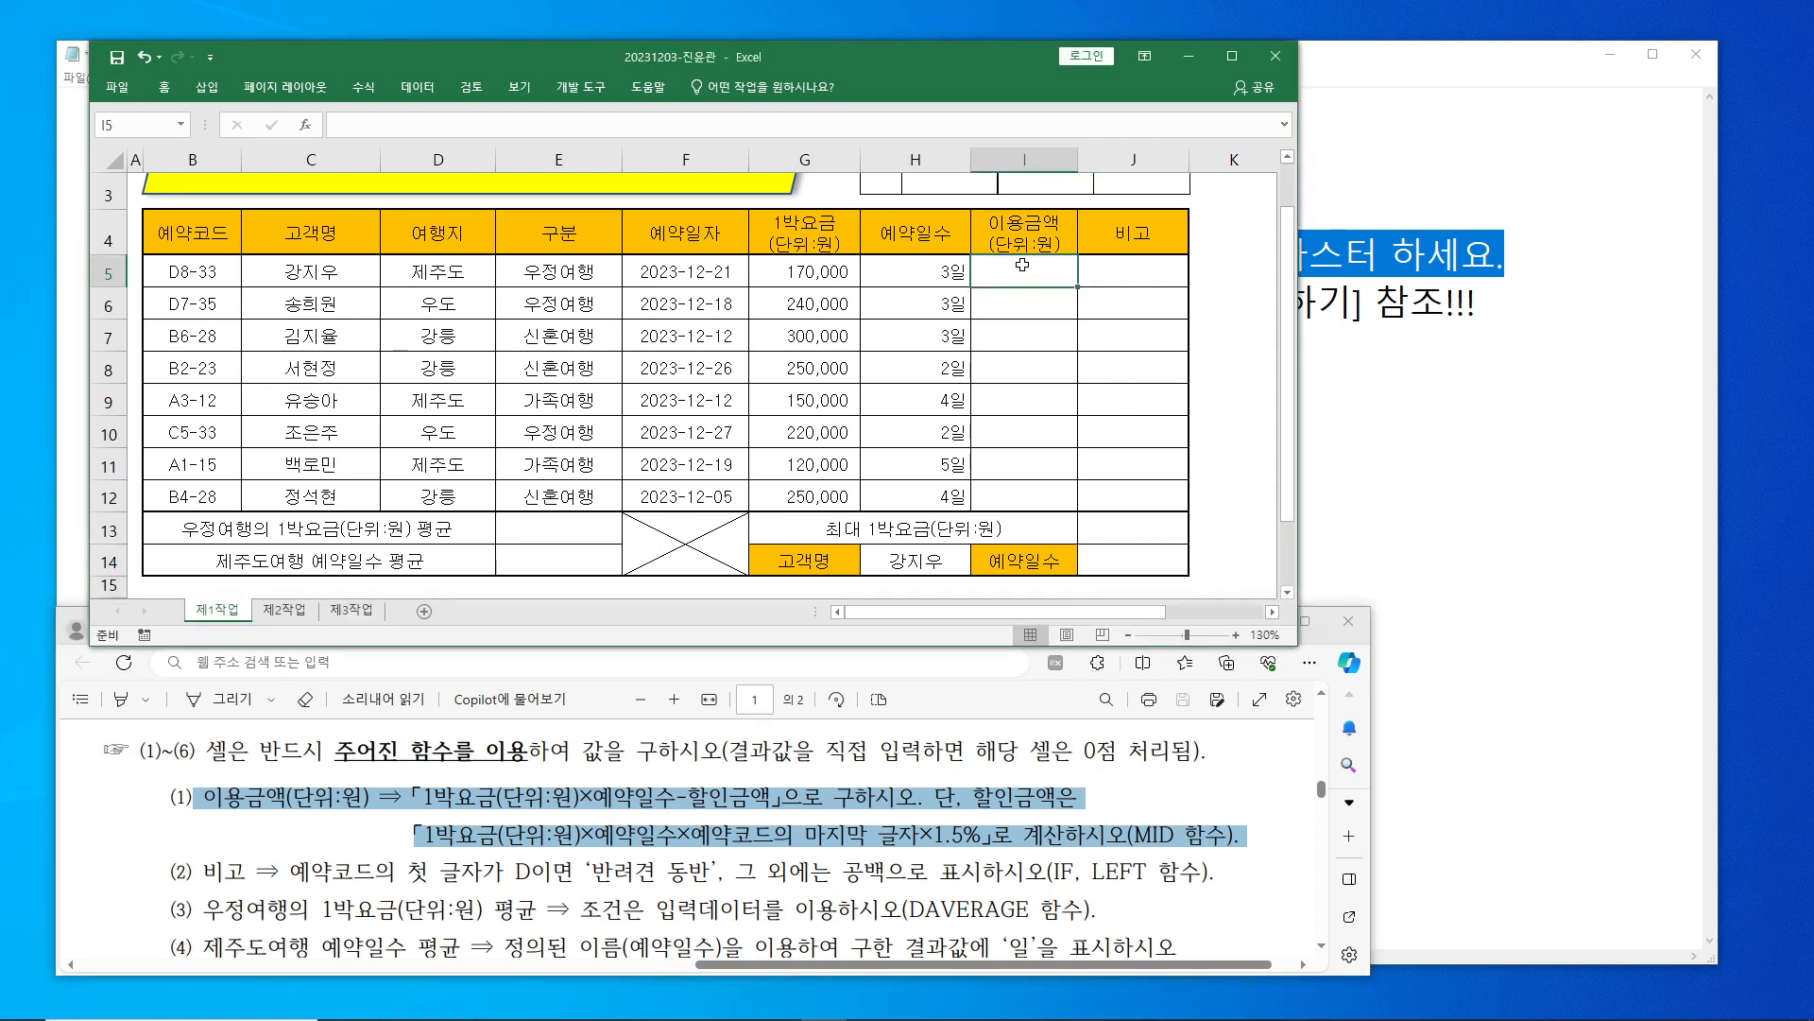
pyautogui.click(397, 119)
pyautogui.click(816, 273)
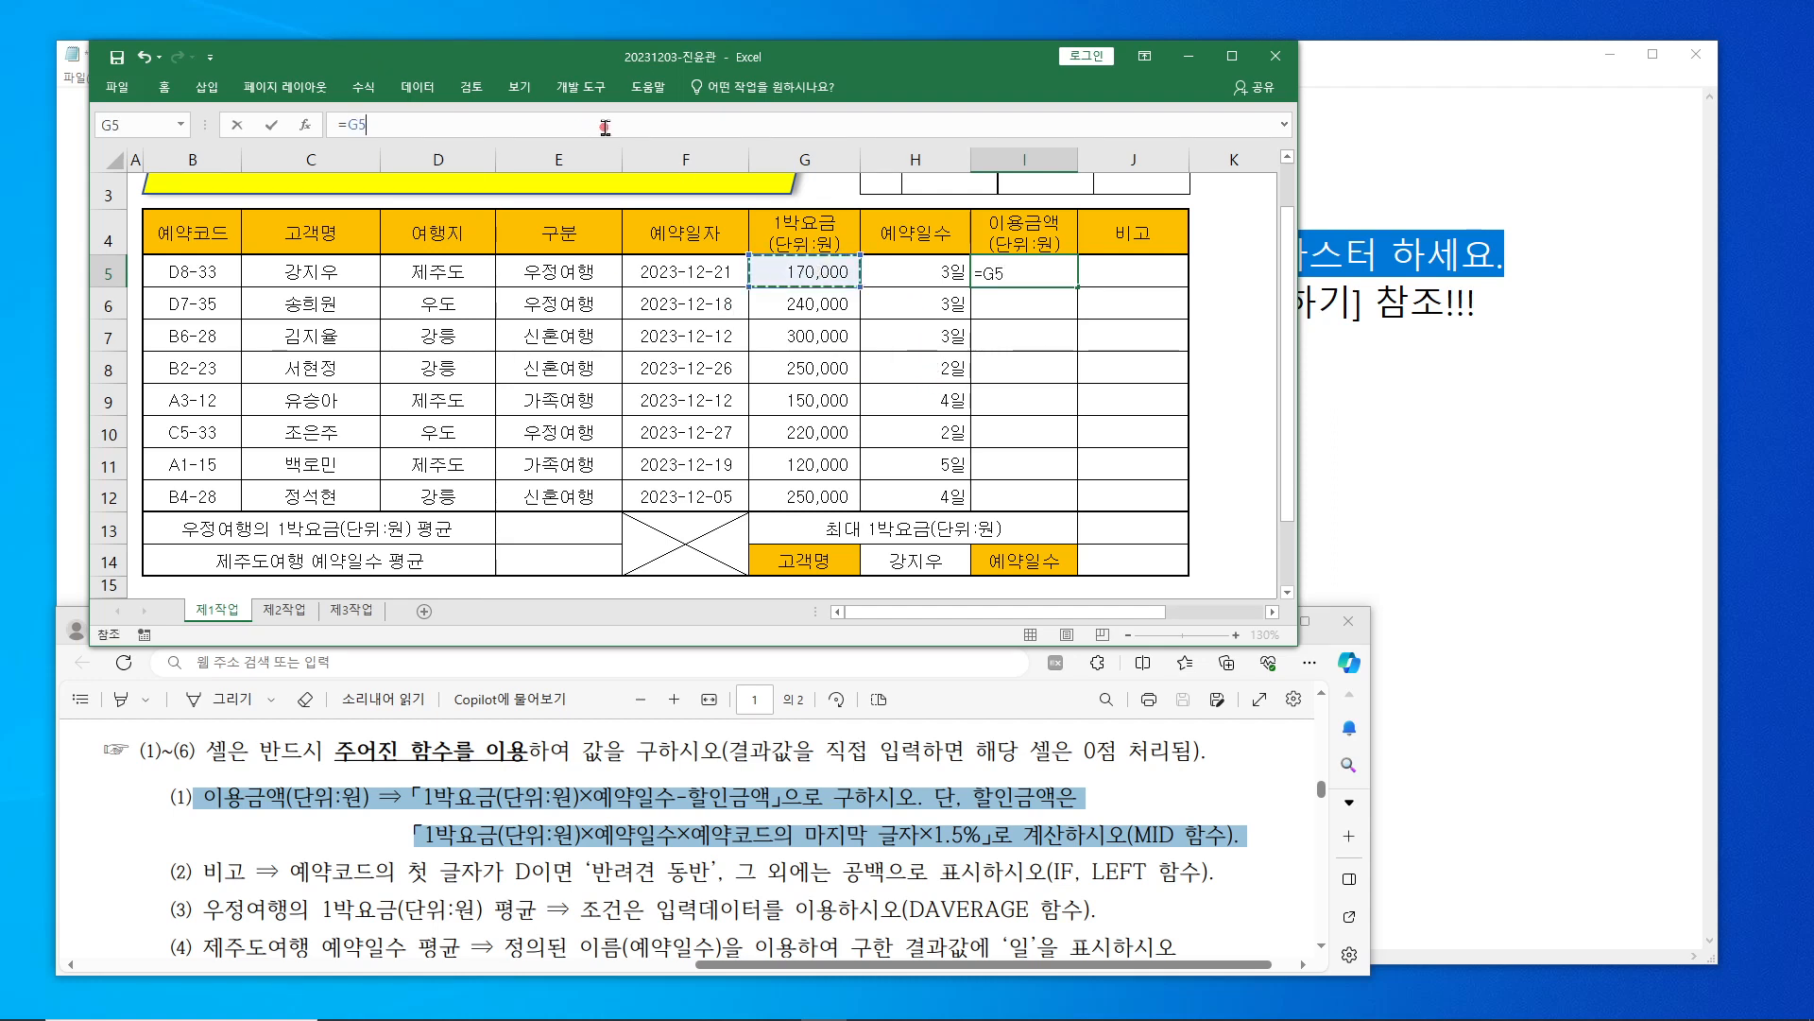
pyautogui.write('*')
pyautogui.click(943, 275)
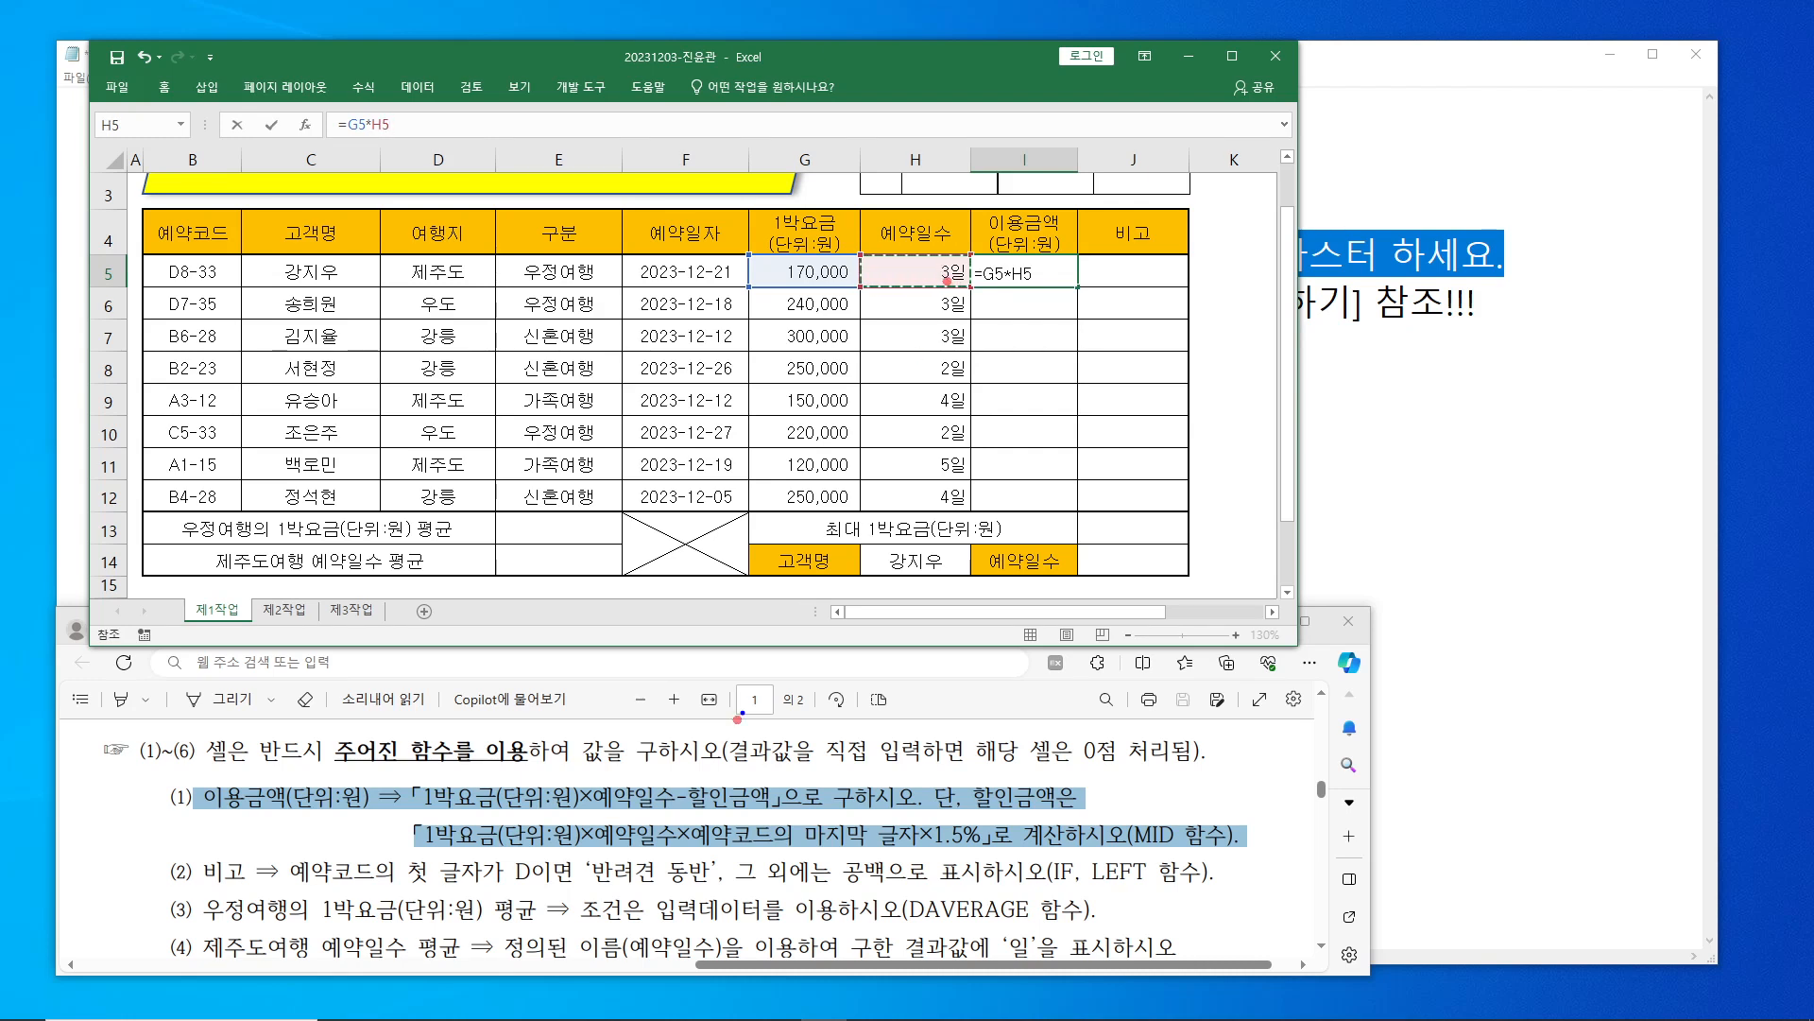
pyautogui.moveTo(414, 780)
pyautogui.mouseDown()
pyautogui.moveTo(790, 818)
pyautogui.moveTo(776, 815)
pyautogui.mouseUp()
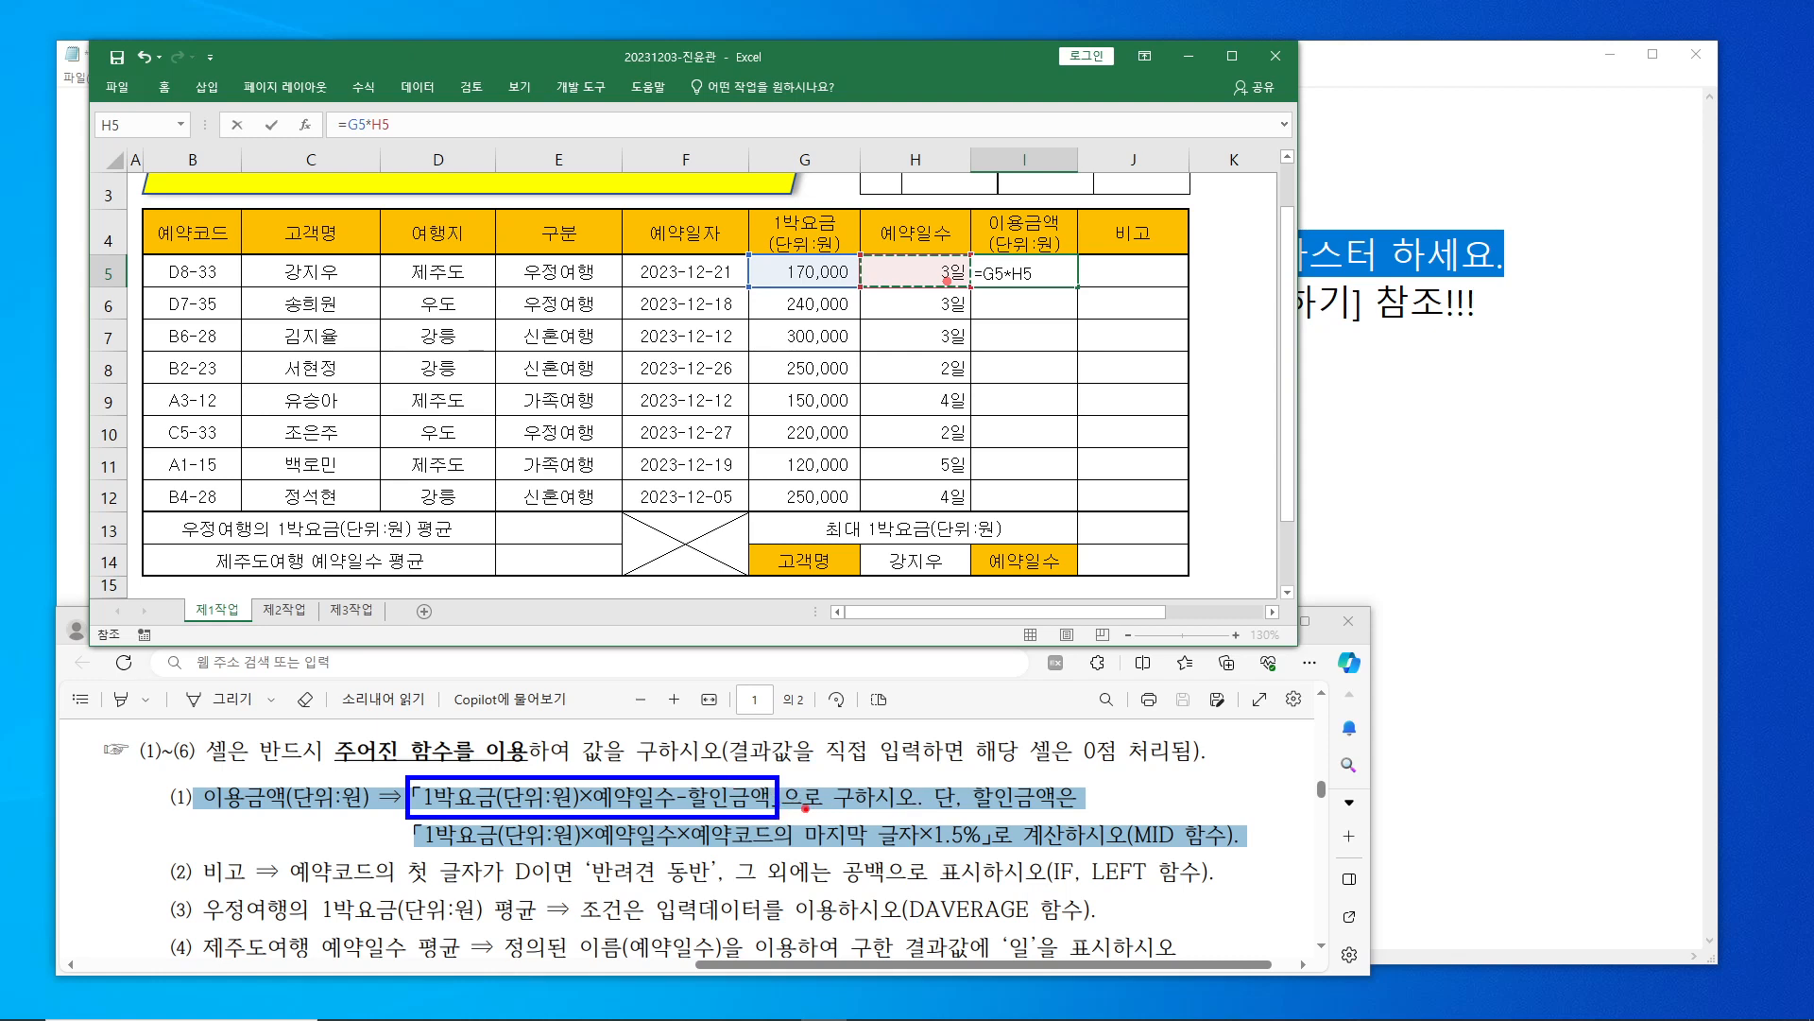
pyautogui.moveTo(689, 768); pyautogui.dragTo(765, 819)
pyautogui.moveTo(403, 824)
pyautogui.mouseDown()
pyautogui.moveTo(1001, 870)
pyautogui.moveTo(992, 856)
pyautogui.mouseUp()
pyautogui.press('e')
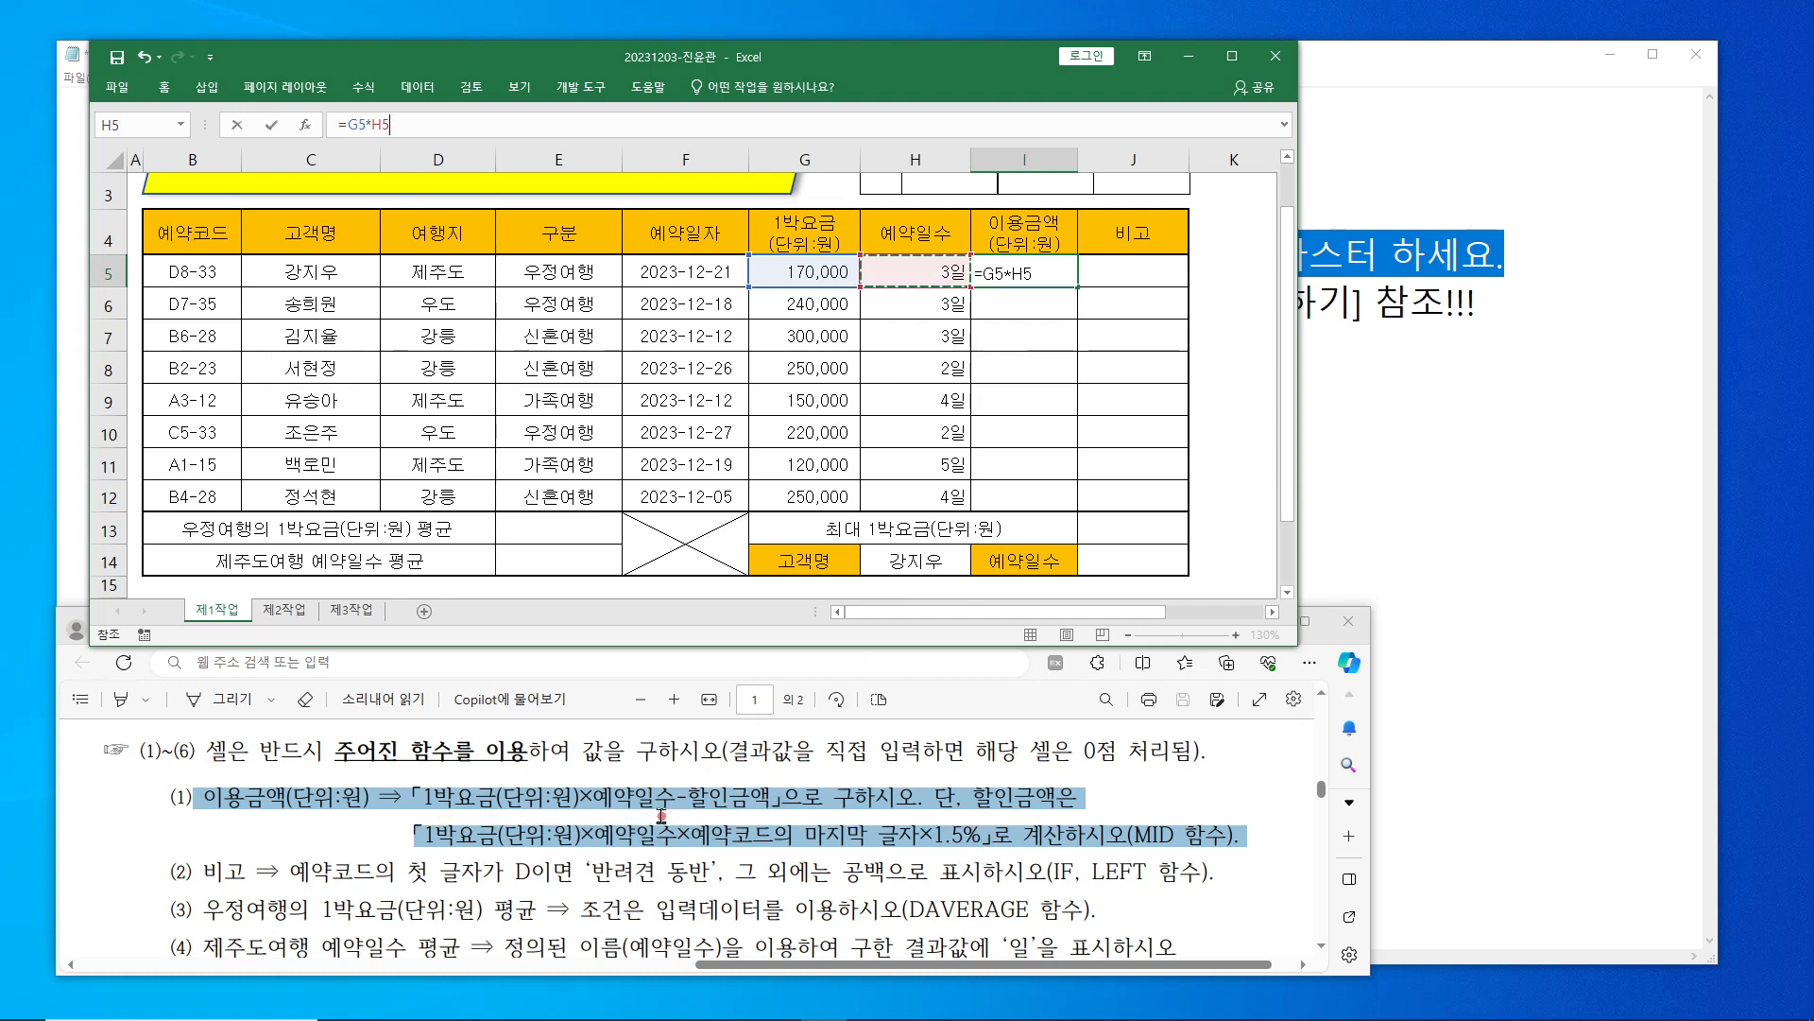
# - Extend the formula in I5 with the discount part -G5*H5
pyautogui.click(425, 128)
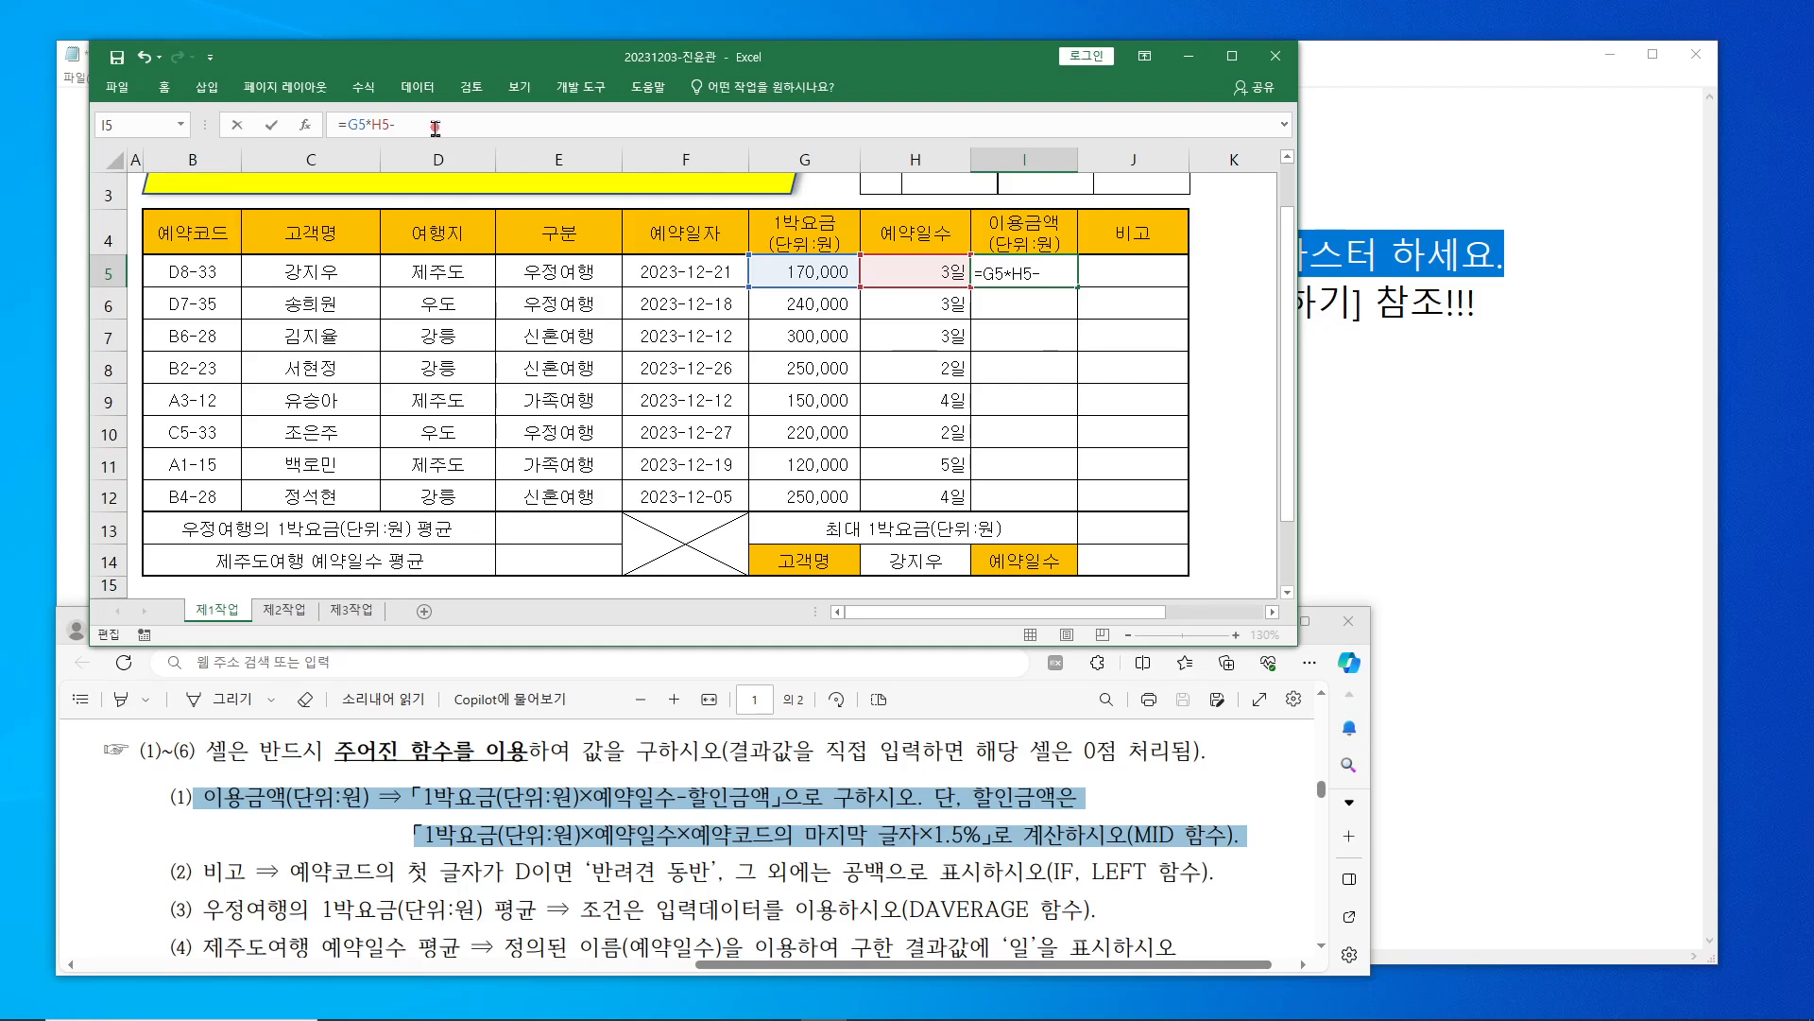
pyautogui.click(809, 269)
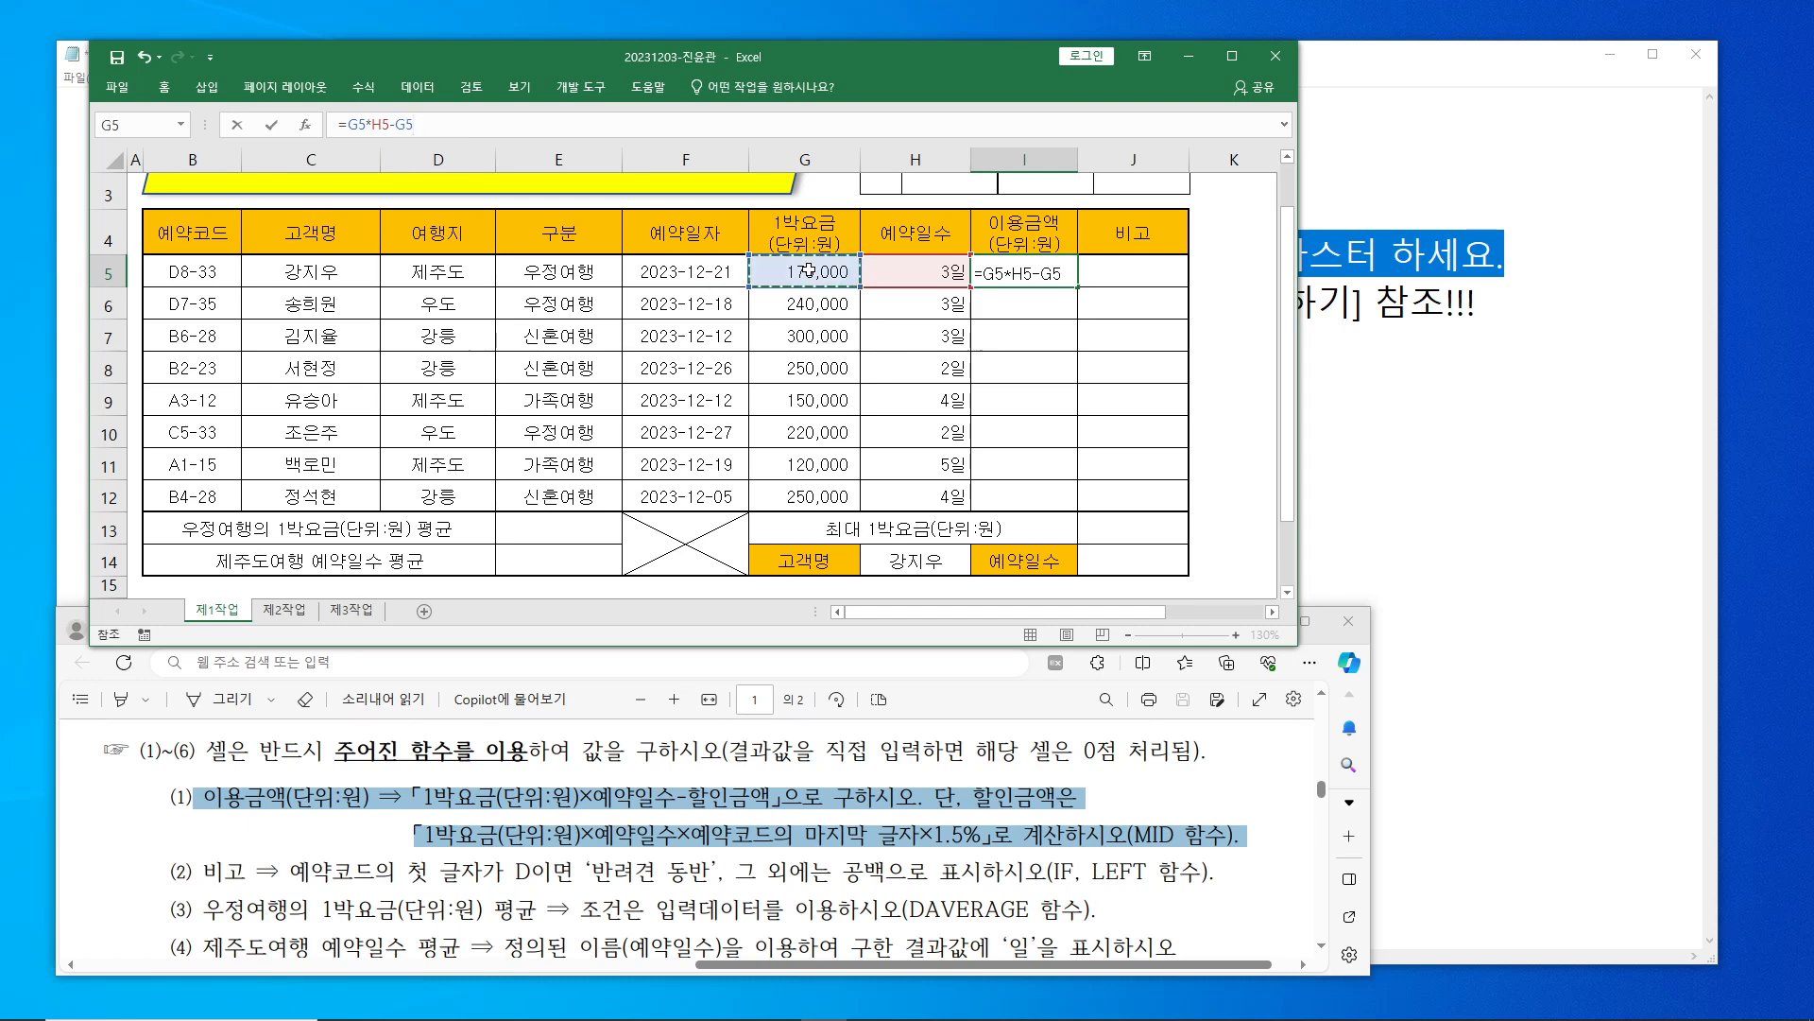
pyautogui.write('*')
pyautogui.click(930, 276)
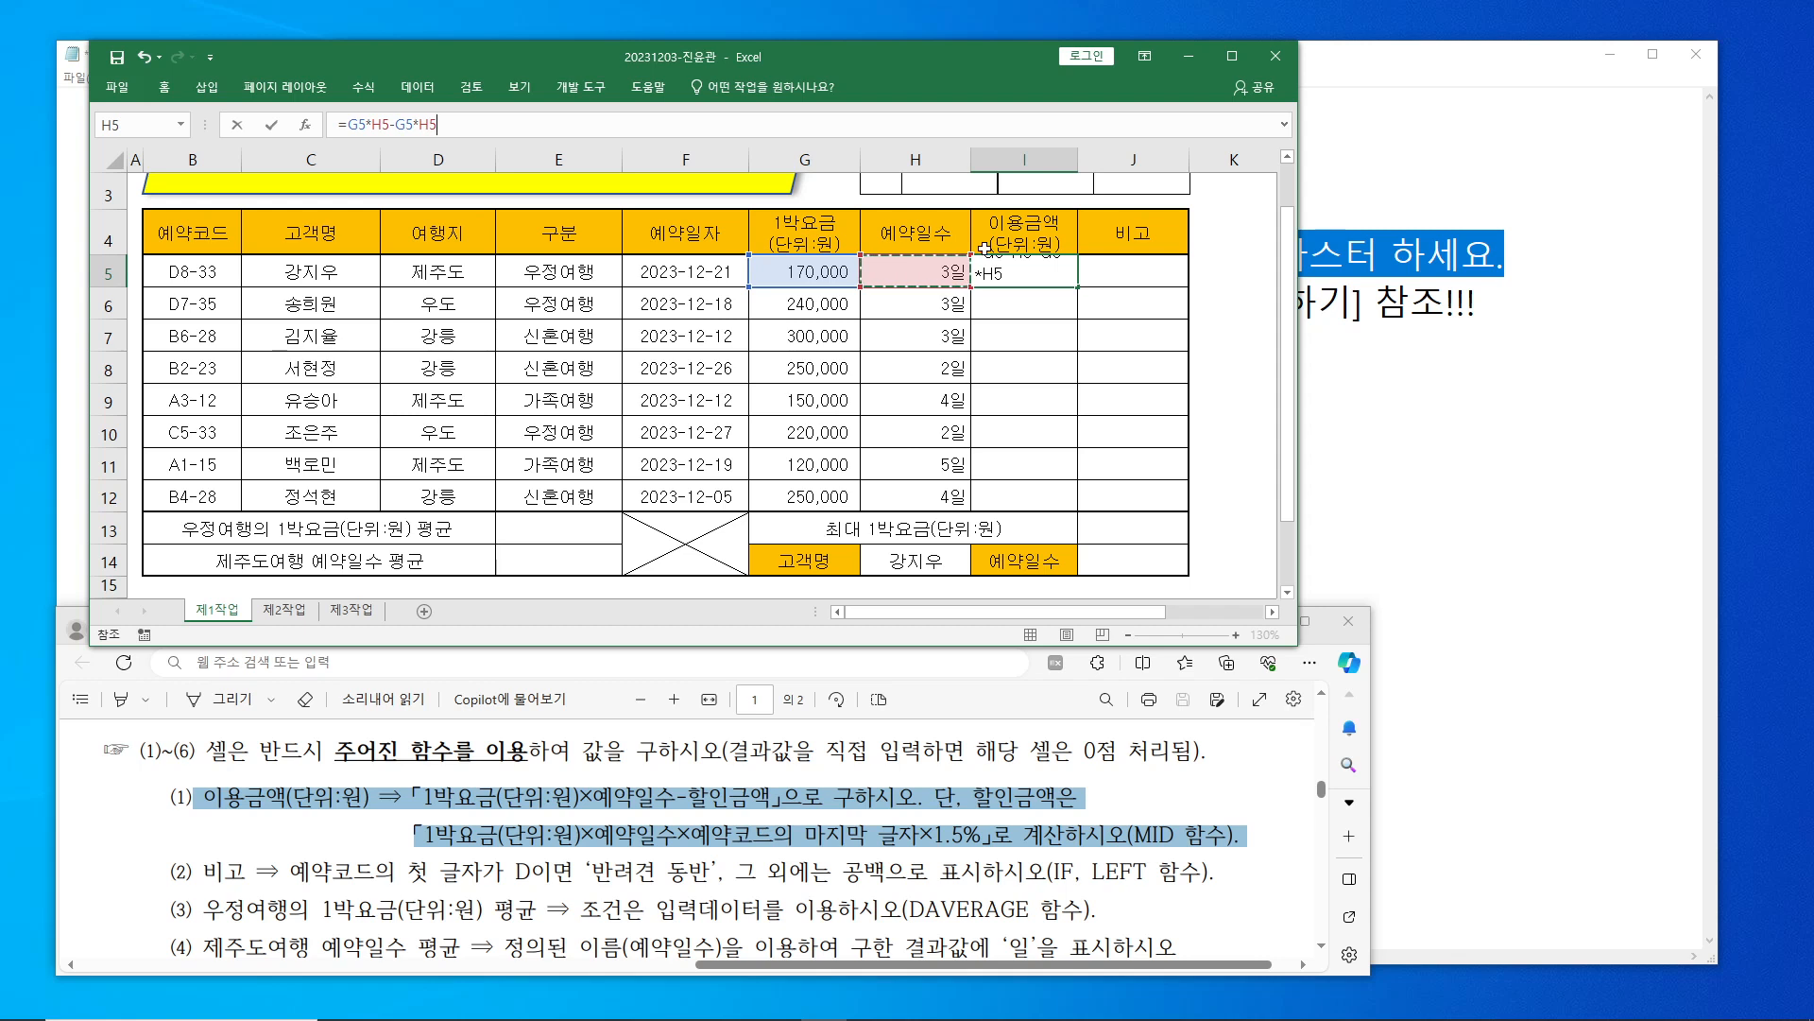
# - Multiply the discount part by a MID function and set the function's text argument to B5
pyautogui.write('*')
pyautogui.write('ㅡㅑ')
pyautogui.write('M')
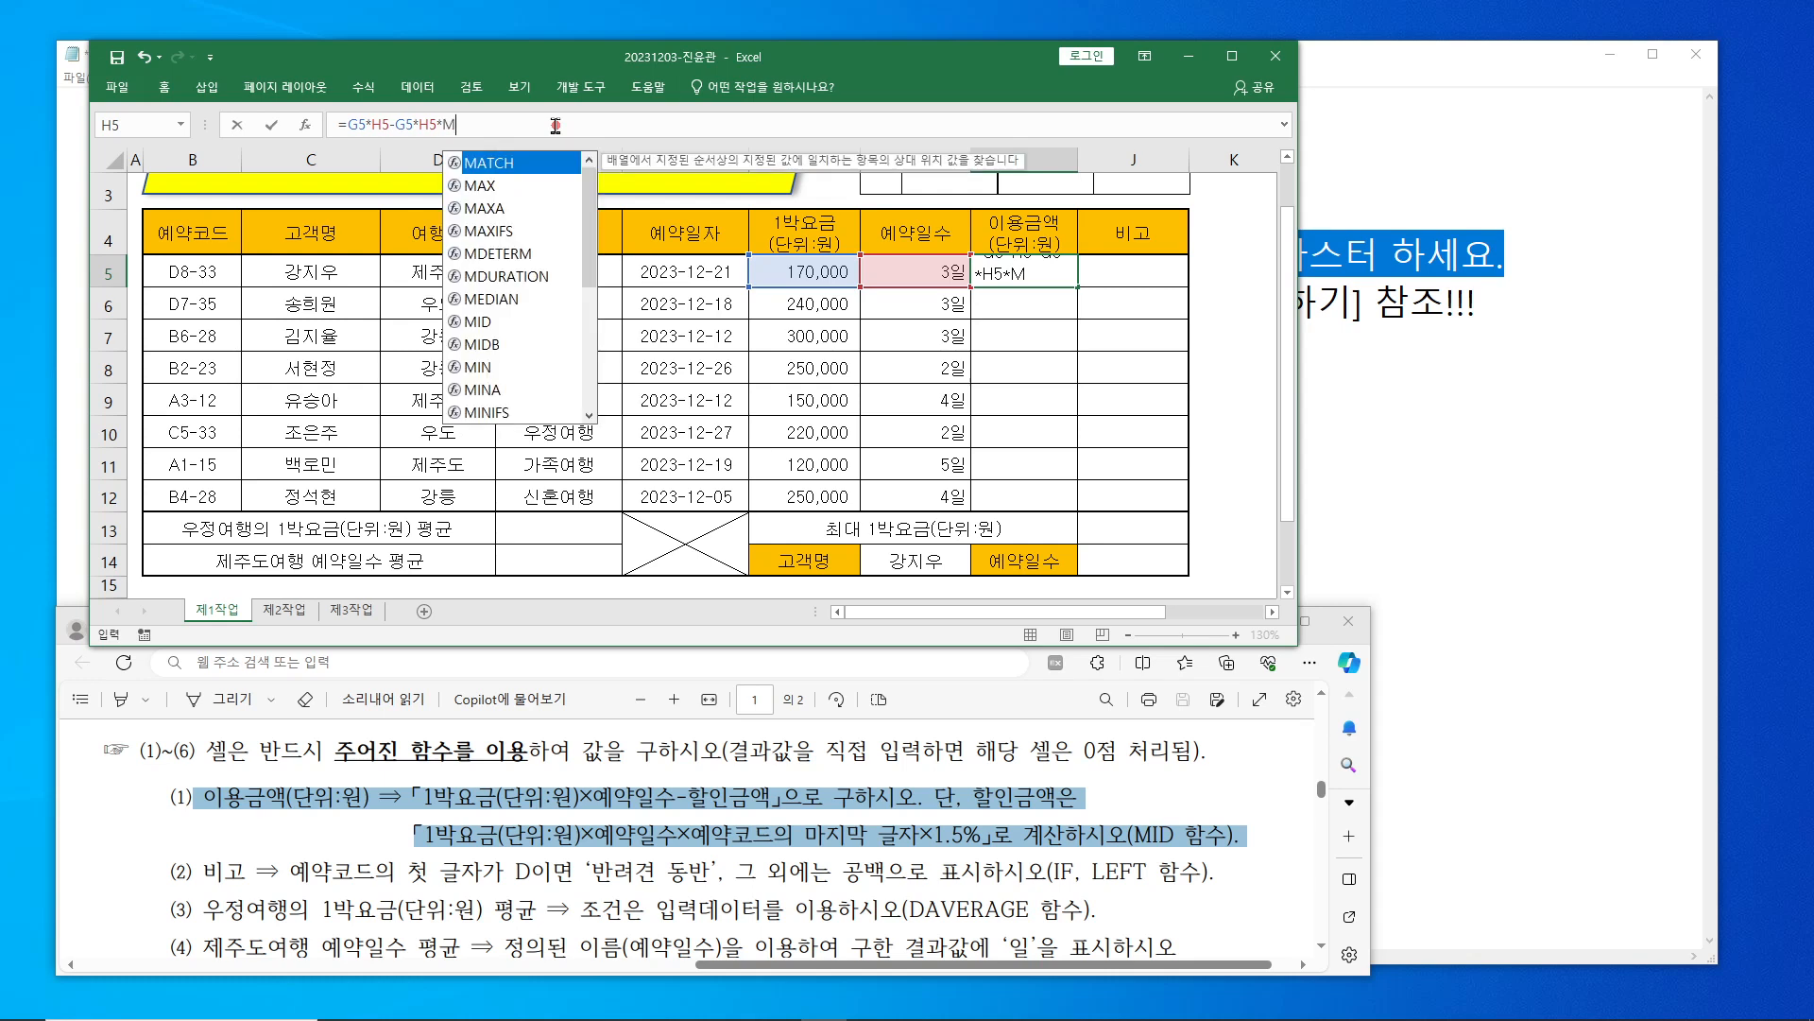
pyautogui.write('ID')
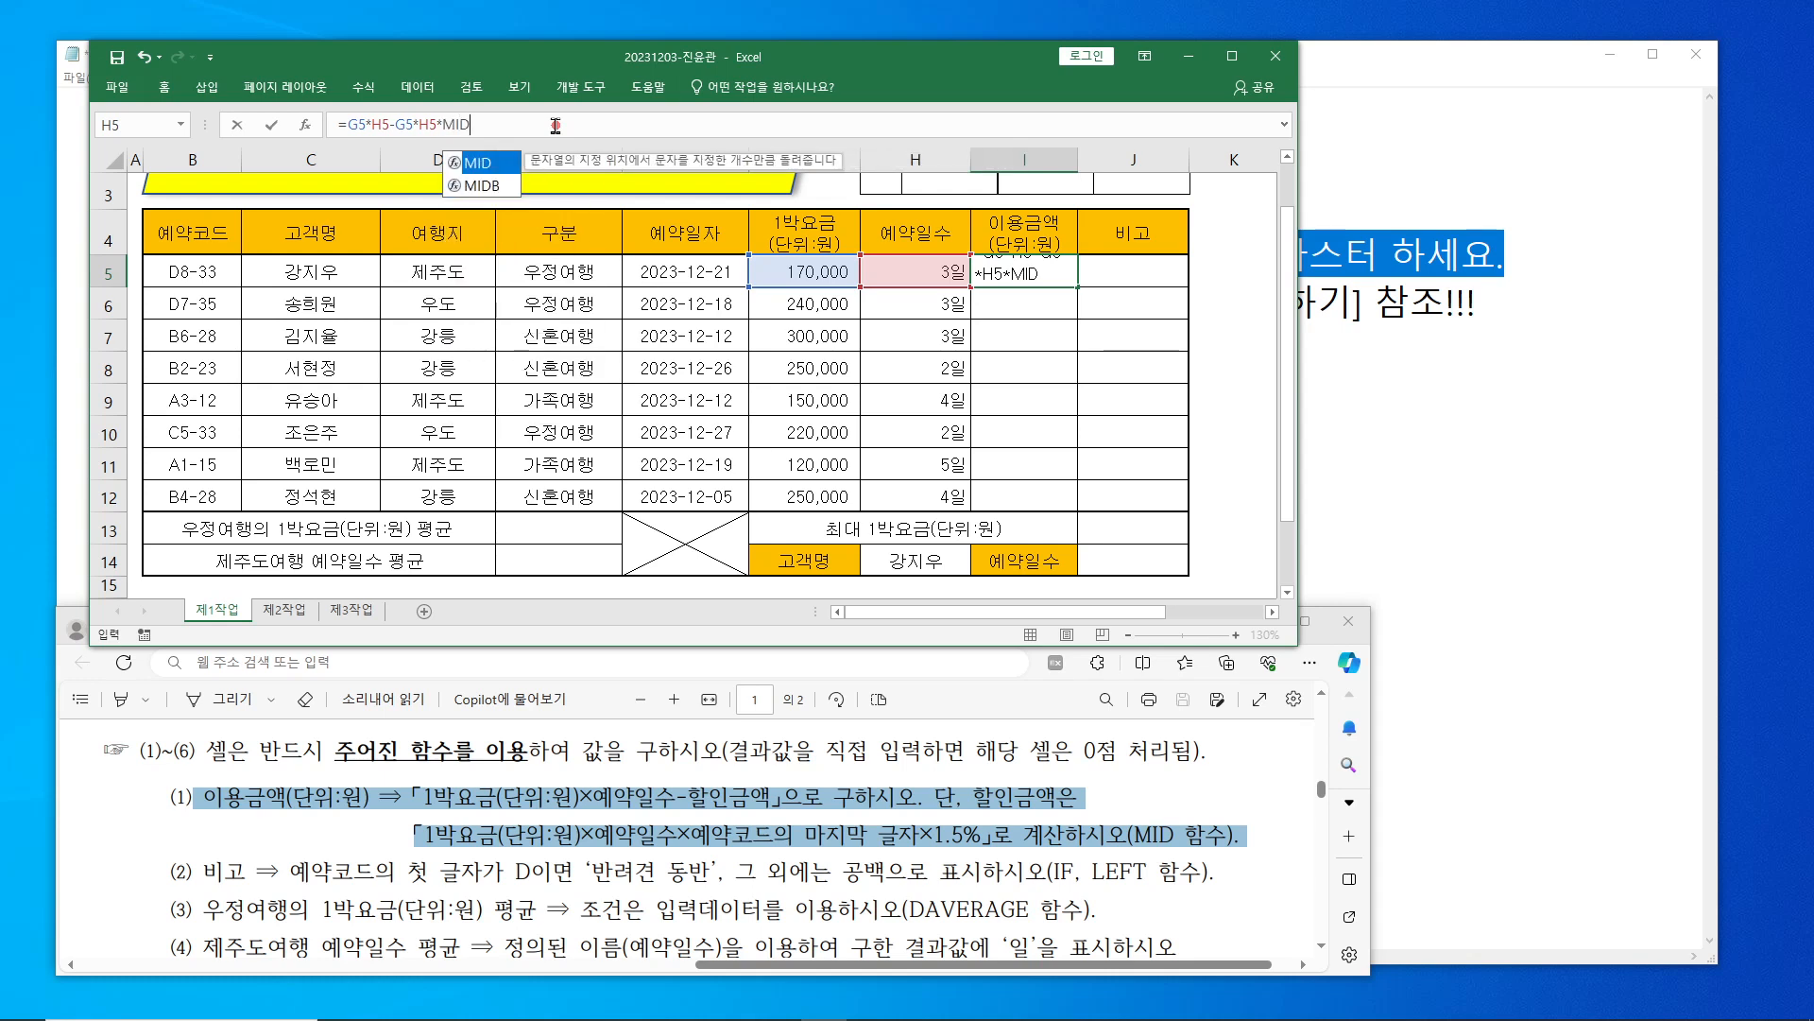
pyautogui.write('(')
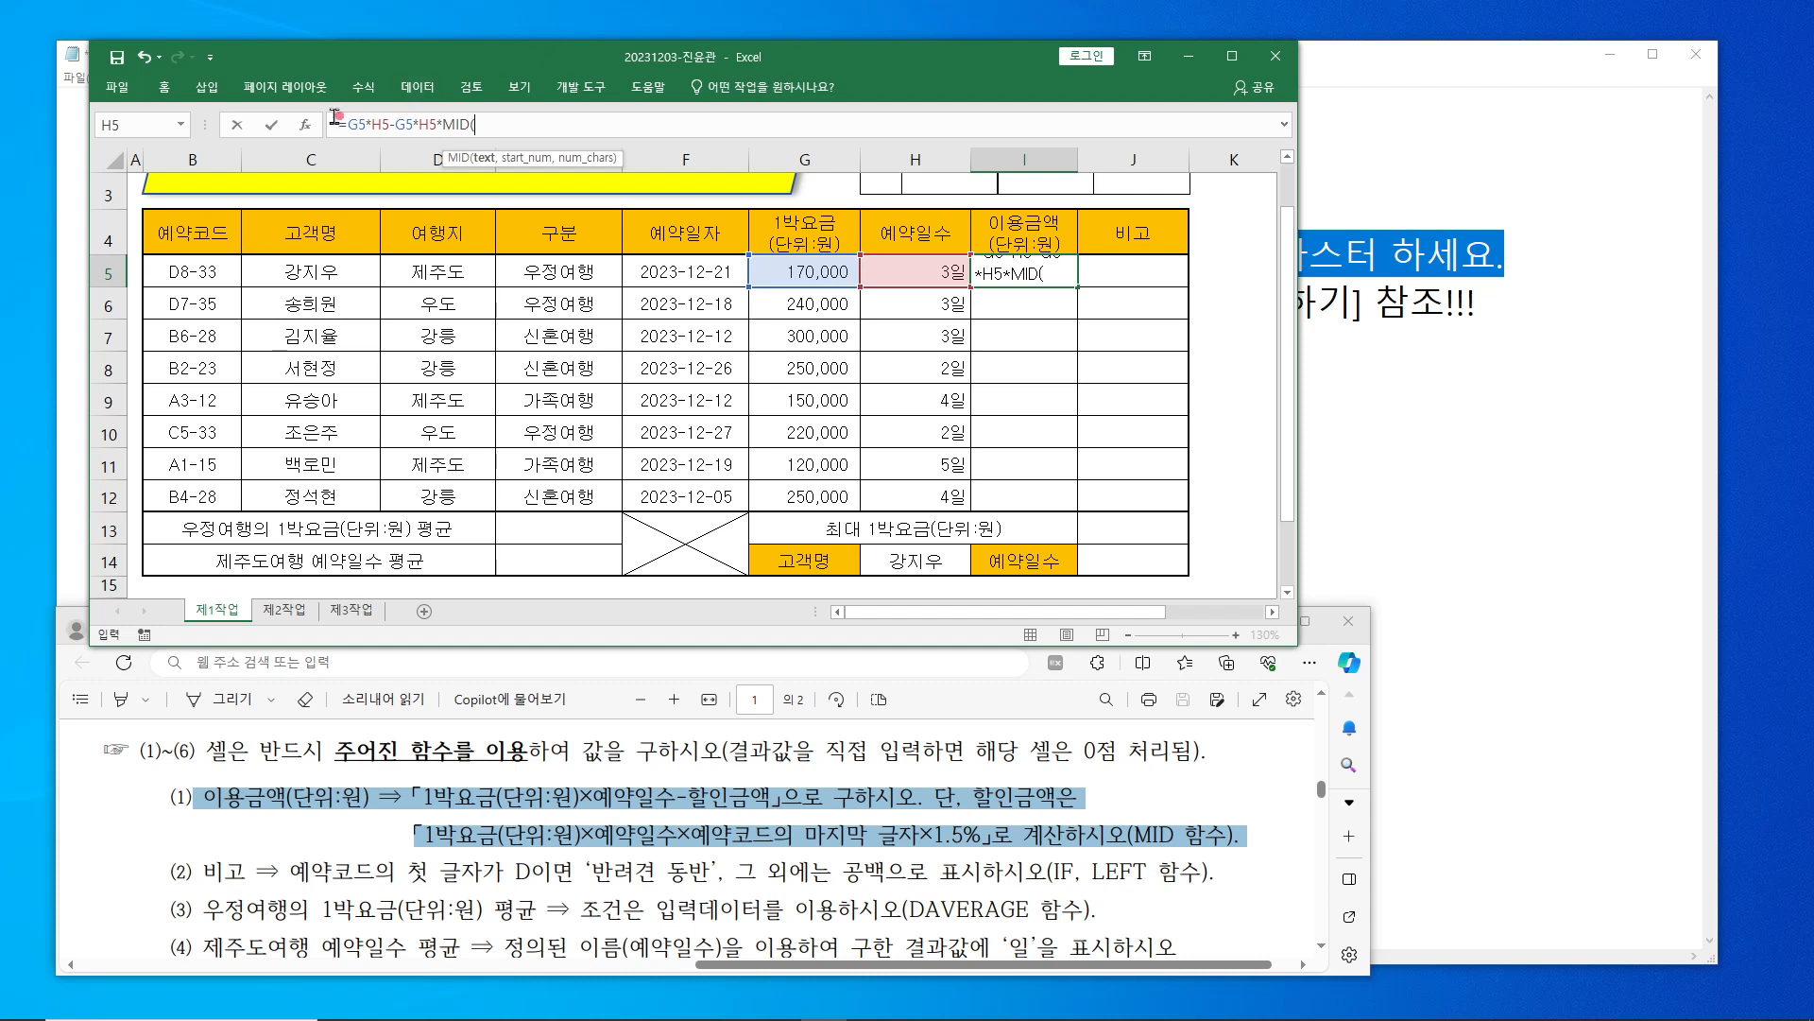
pyautogui.click(307, 124)
pyautogui.moveTo(1249, 261); pyautogui.dragTo(1160, 386)
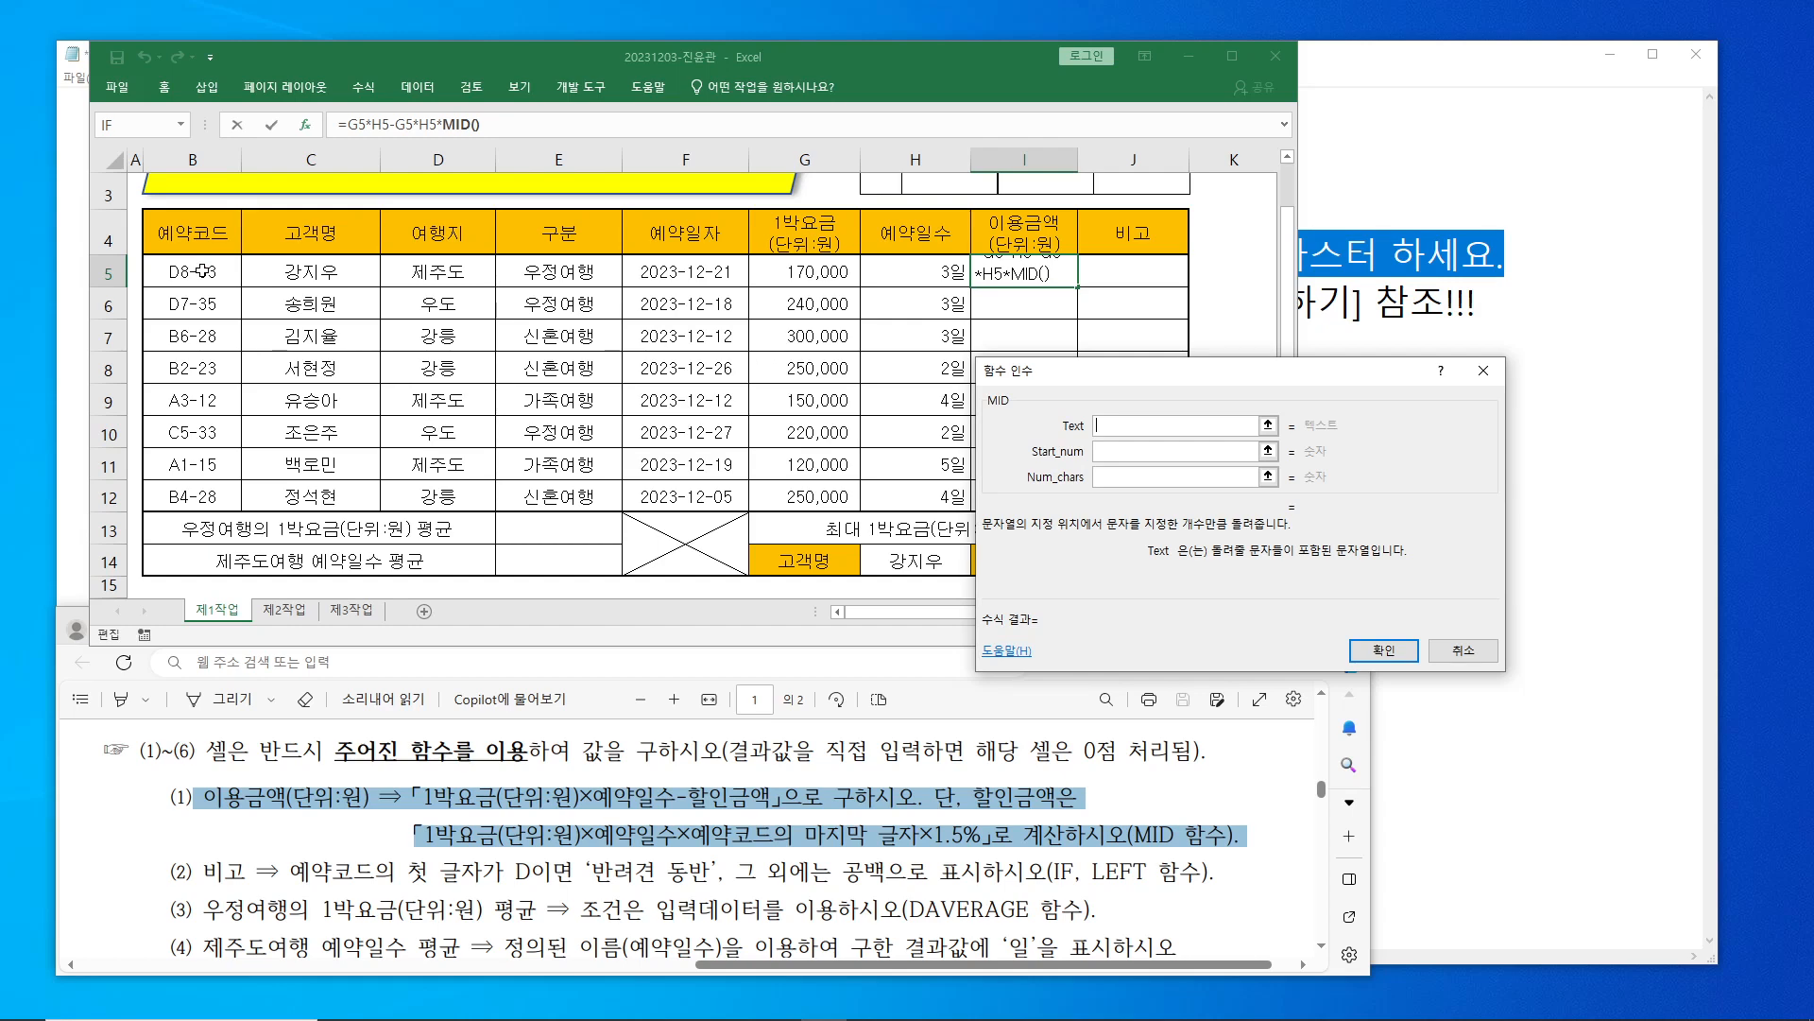
pyautogui.click(199, 272)
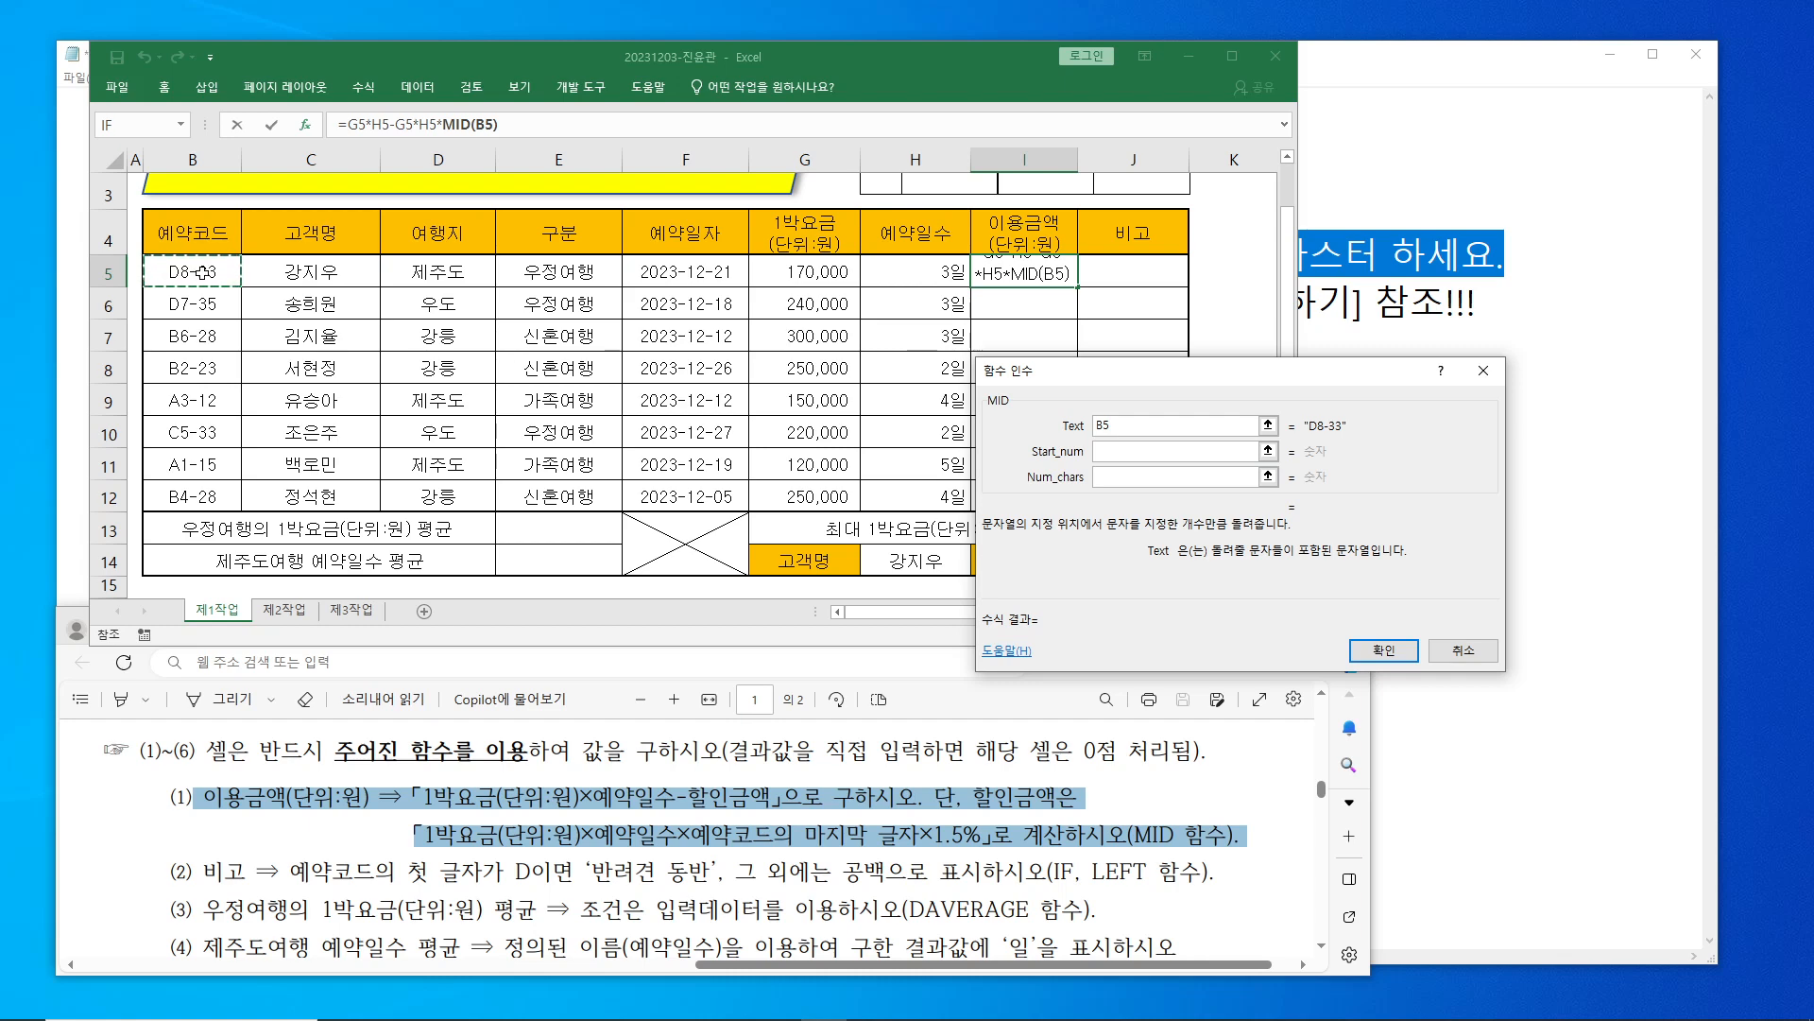
# - Set MID's Start_num to 5 and Num_chars to 1, and accept the function arguments
pyautogui.click(1131, 452)
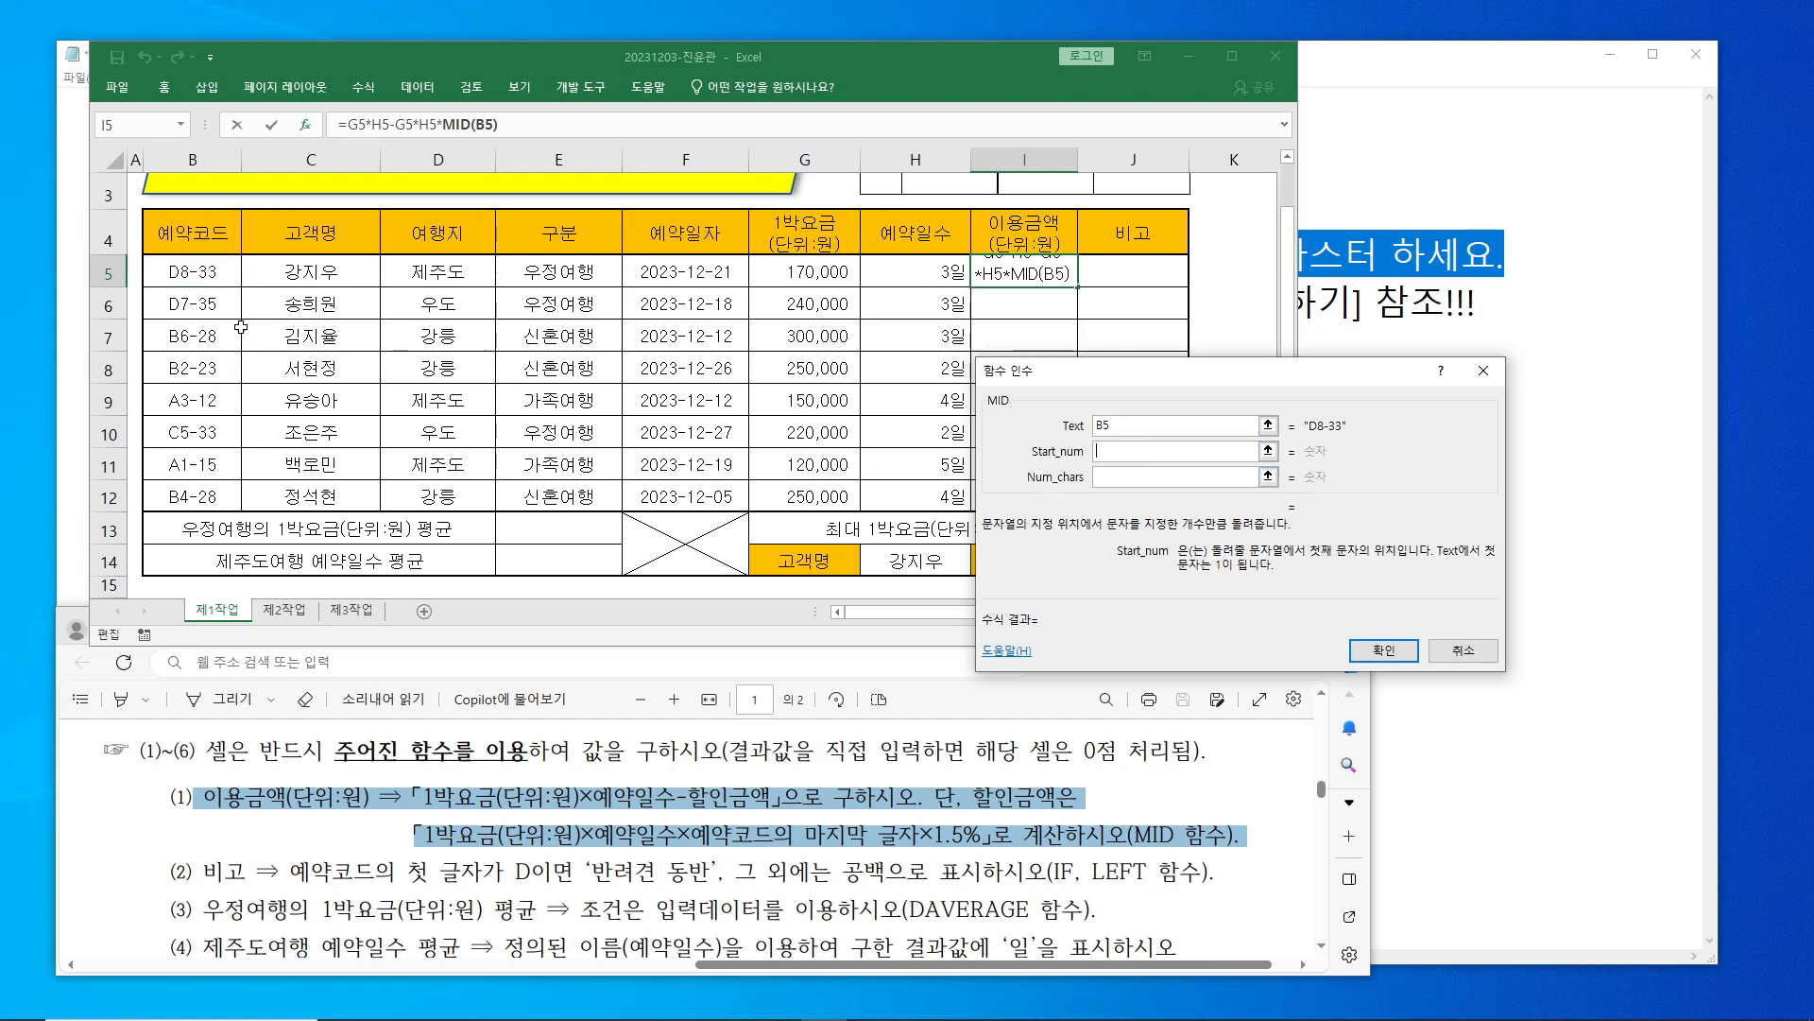
pyautogui.hotkey('ctrl', '2')
pyautogui.moveTo(205, 255)
pyautogui.mouseDown()
pyautogui.moveTo(232, 346)
pyautogui.moveTo(233, 519)
pyautogui.mouseUp()
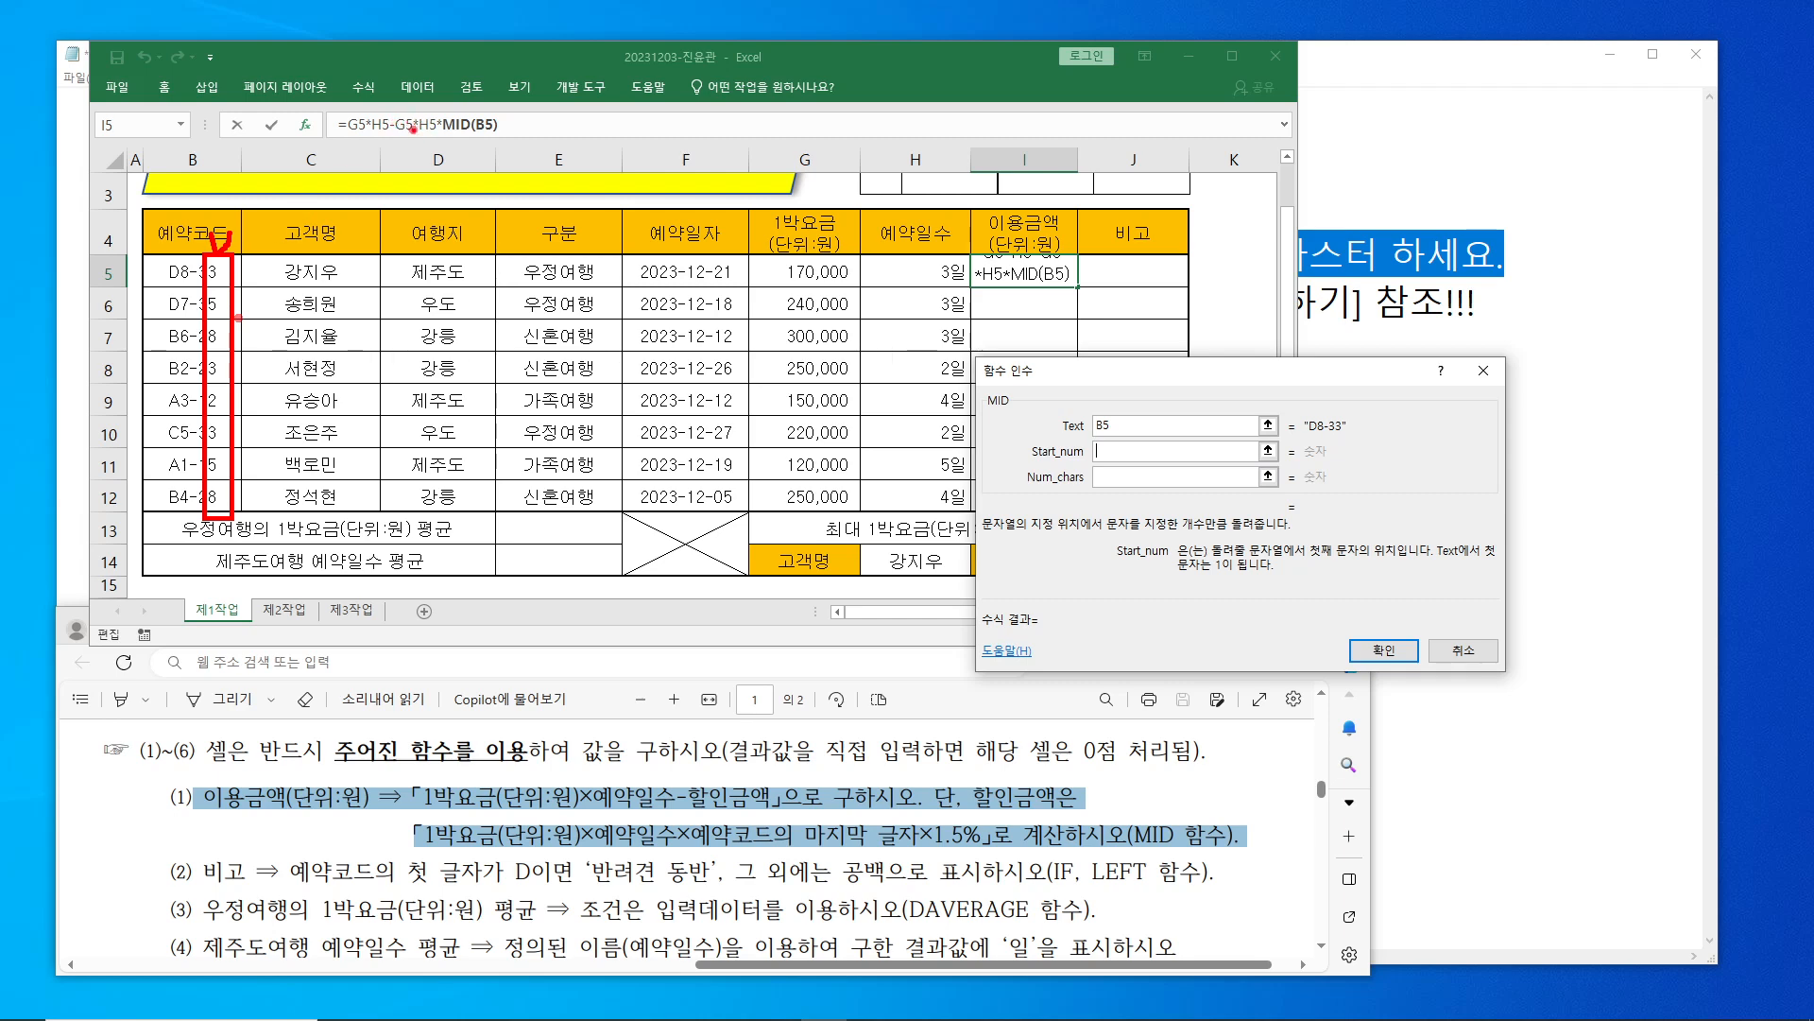
pyautogui.press('Escape')
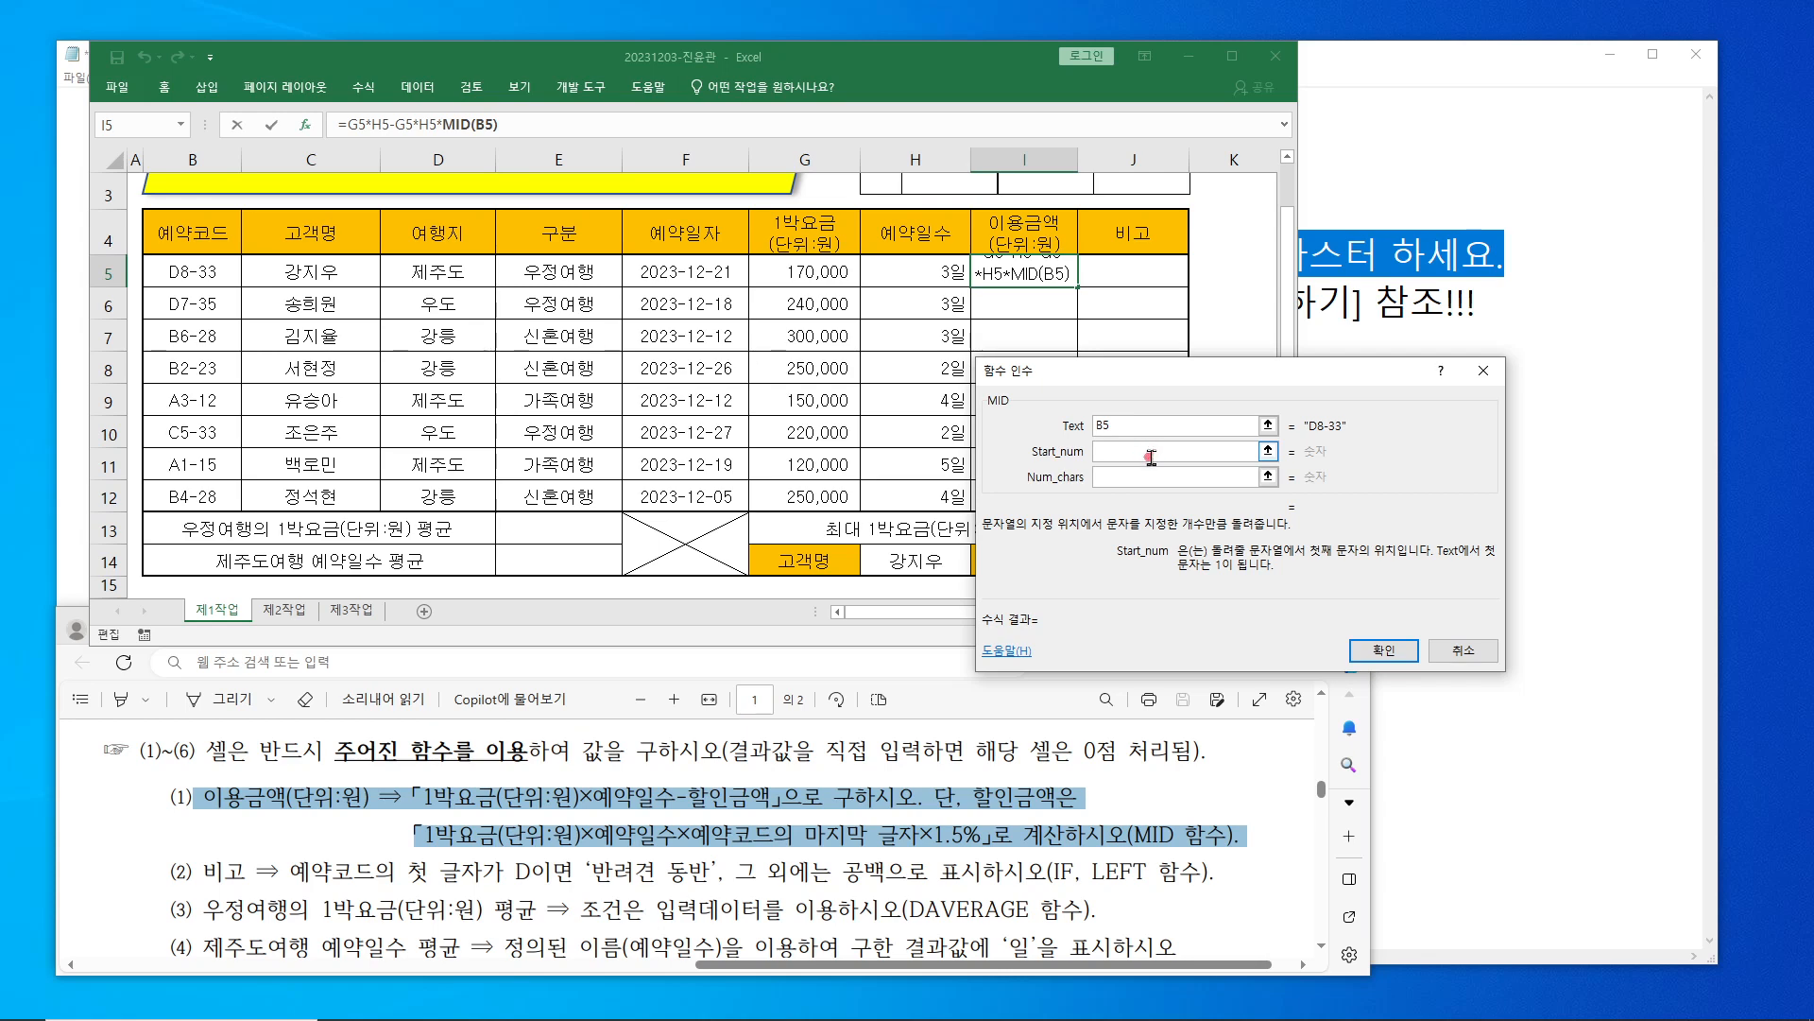
pyautogui.write('5')
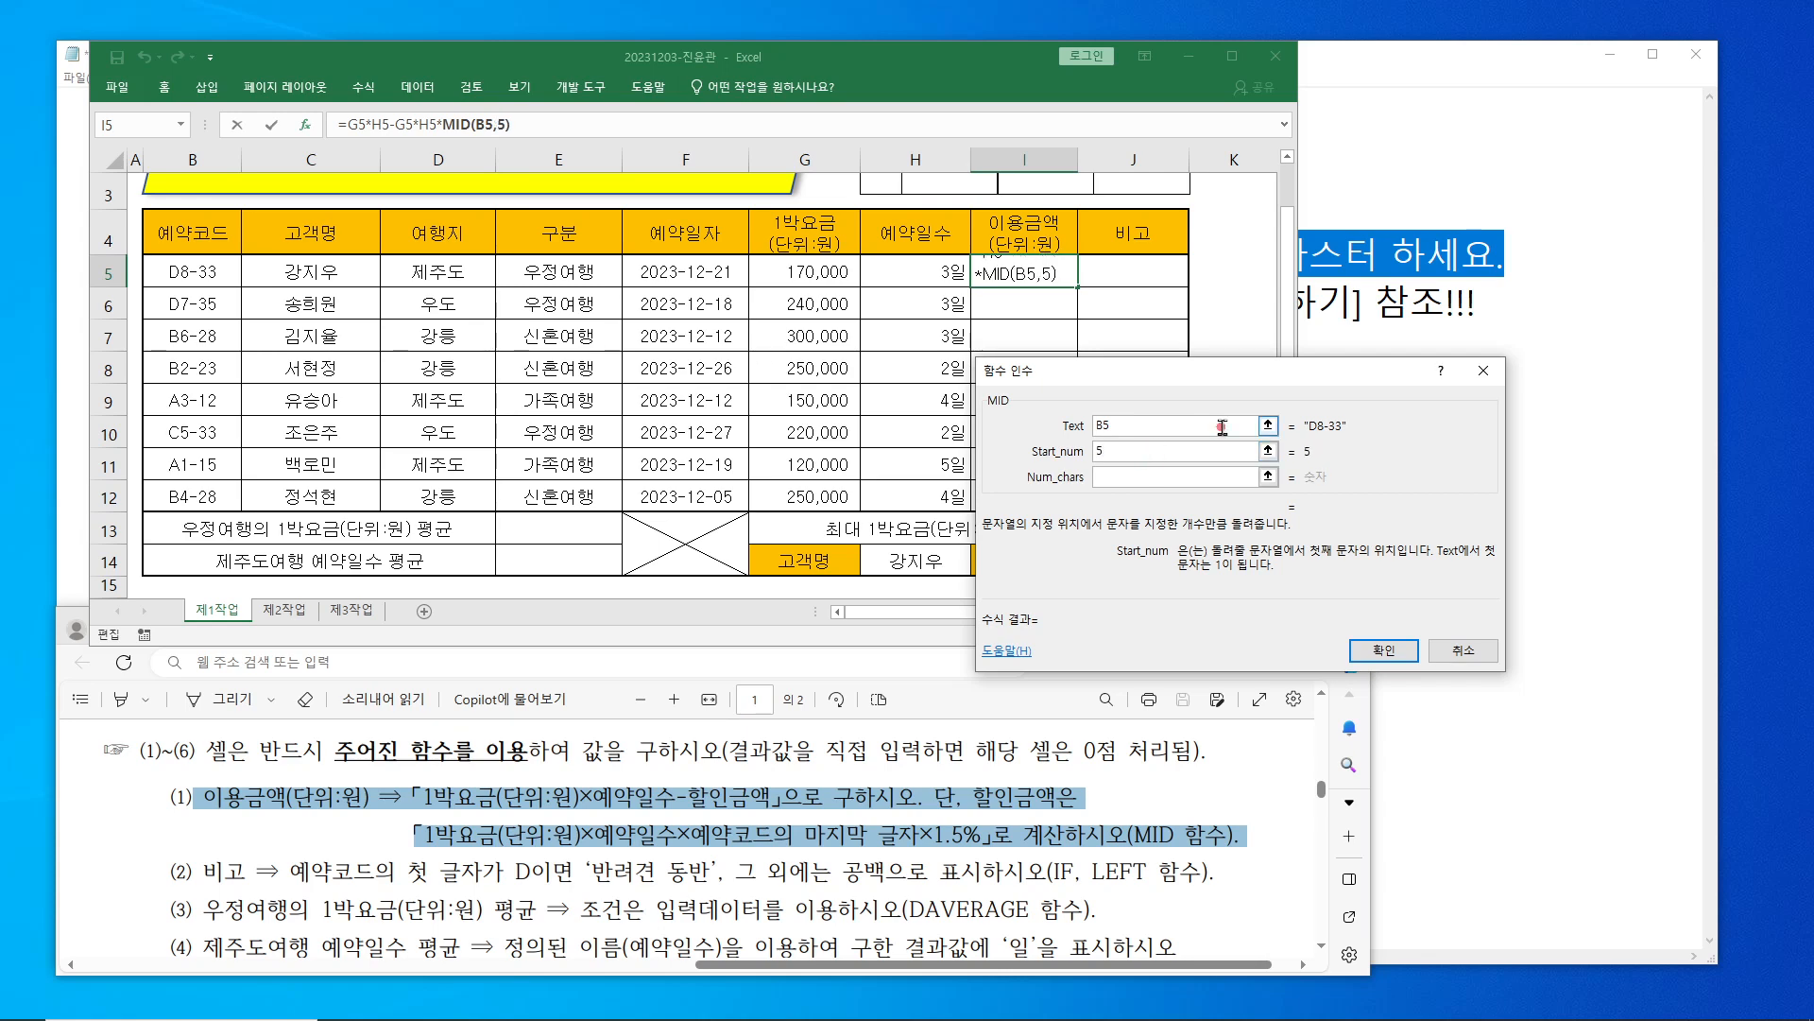
pyautogui.click(1121, 476)
pyautogui.write('1')
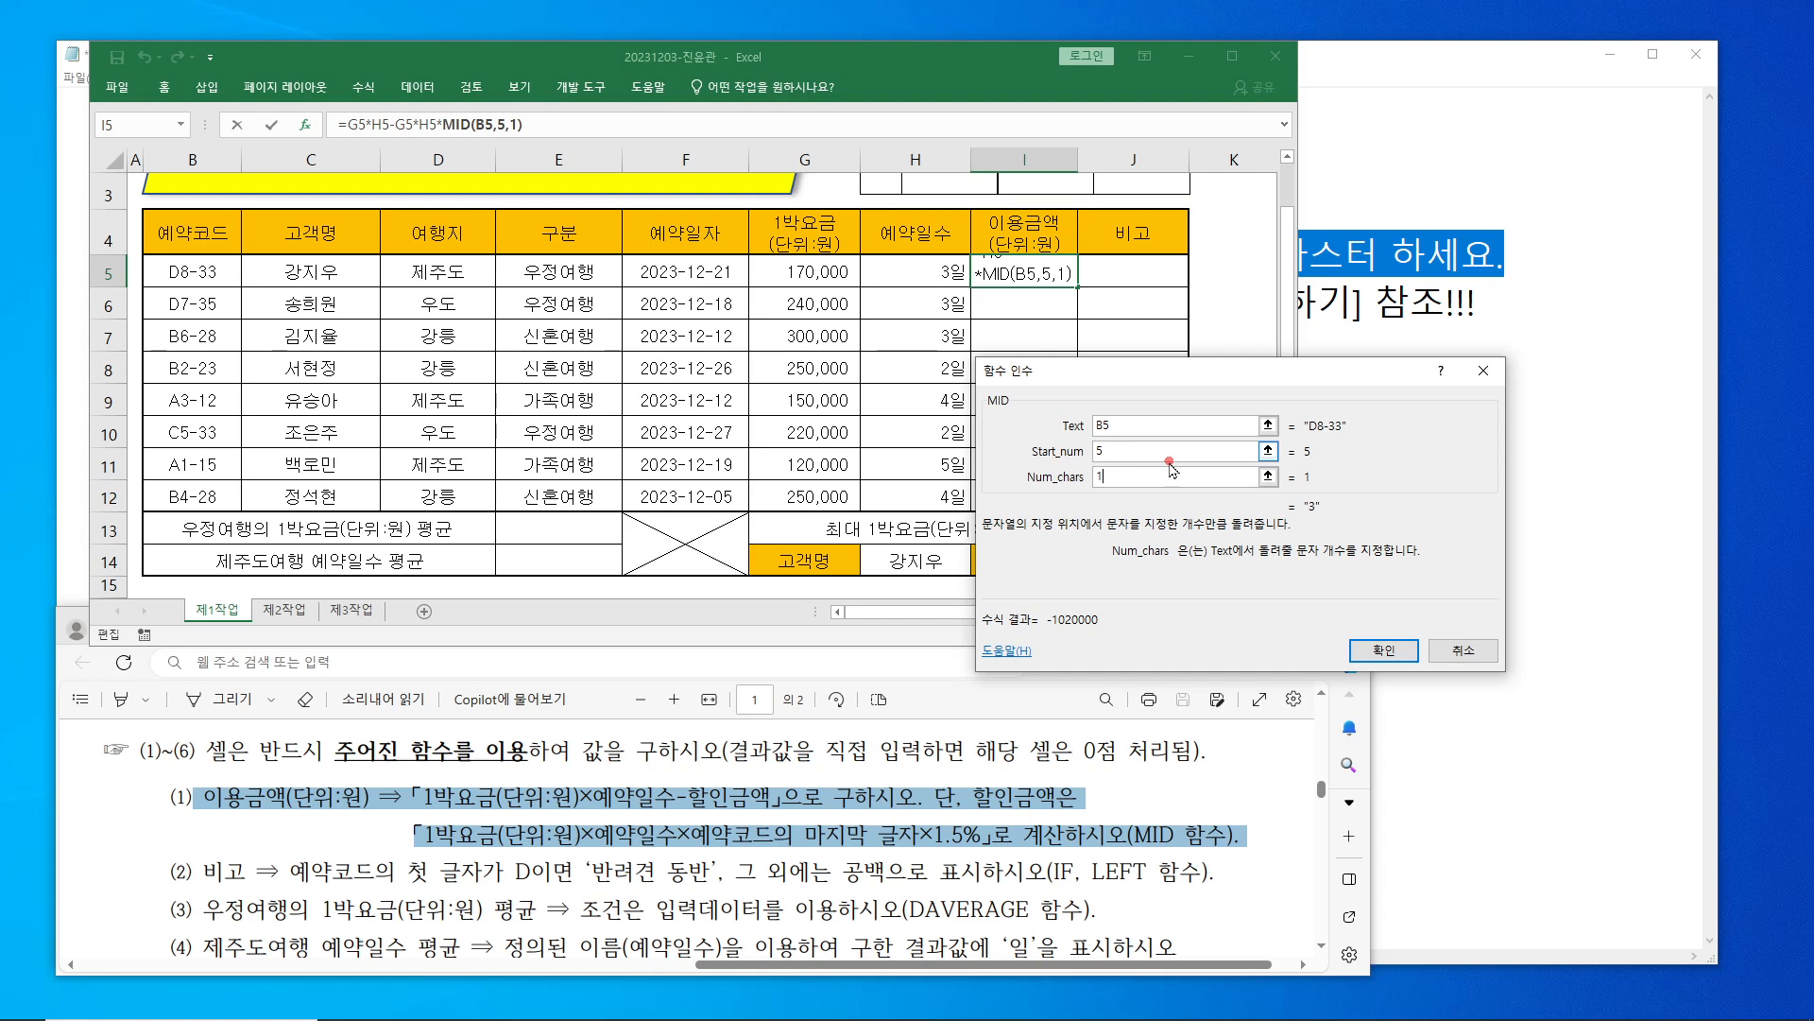
pyautogui.click(1383, 651)
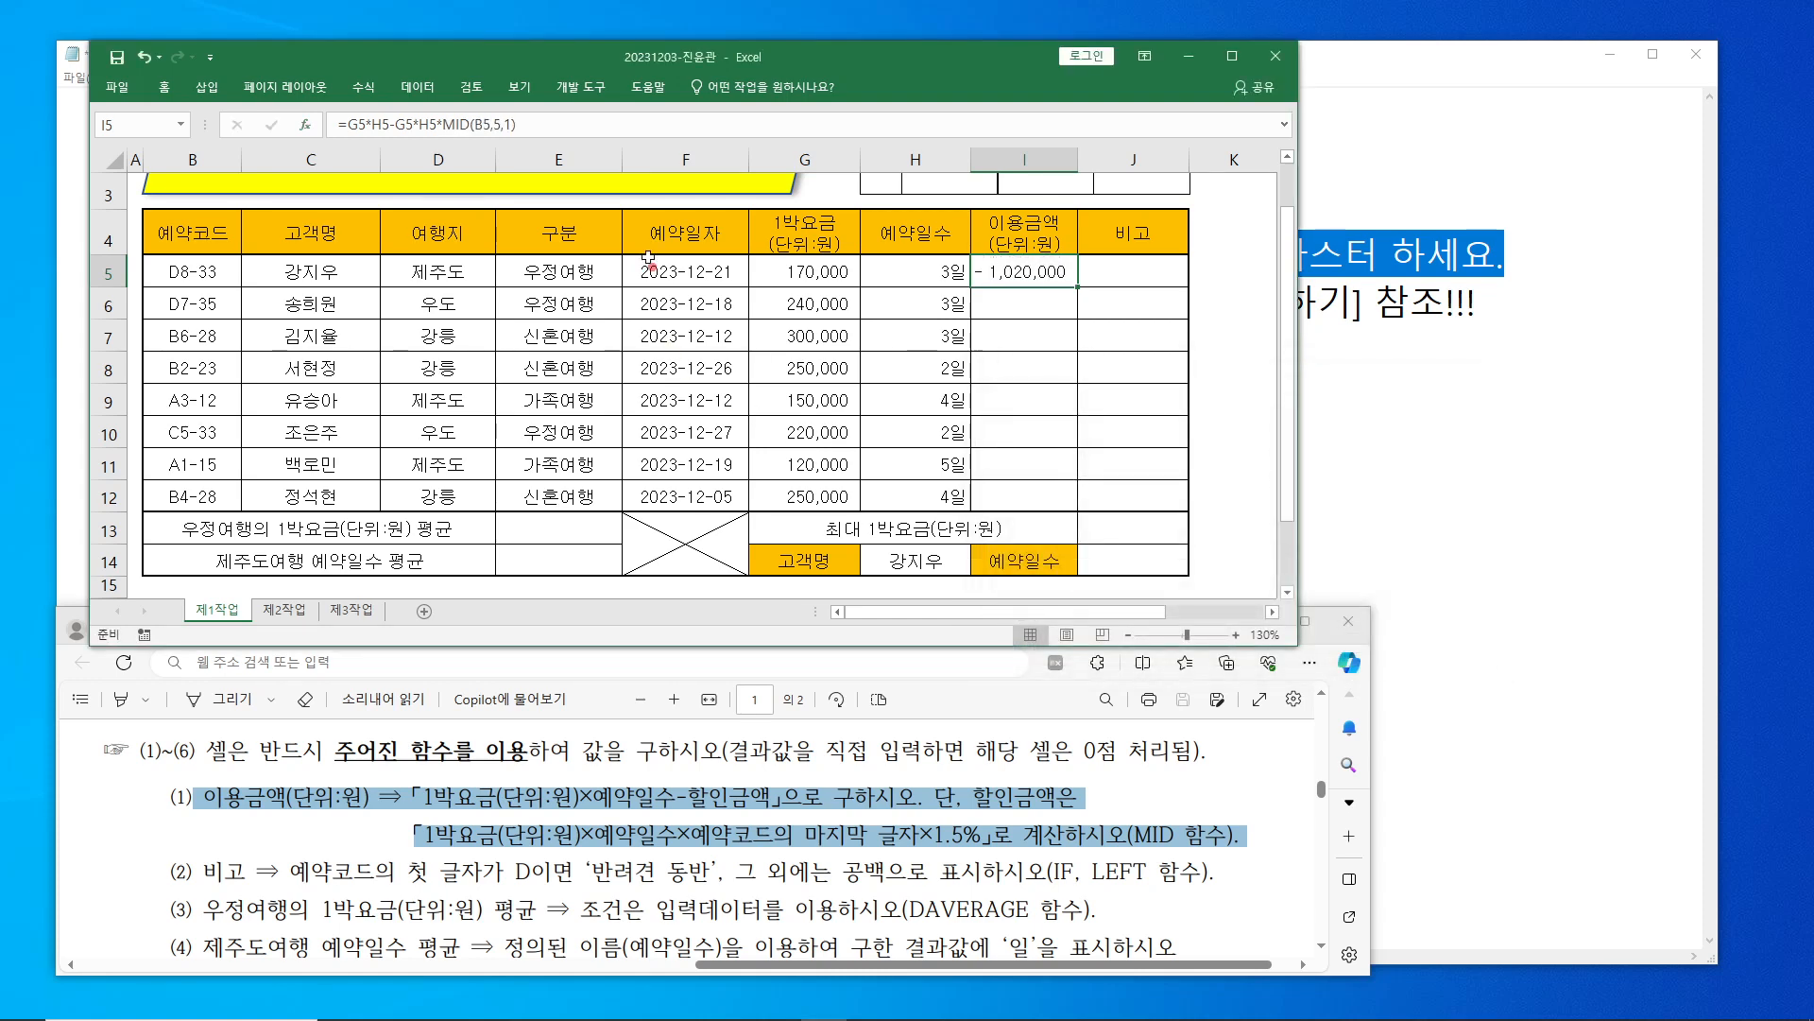
# - Append *1.5% to the end of the formula in I5
pyautogui.click(567, 129)
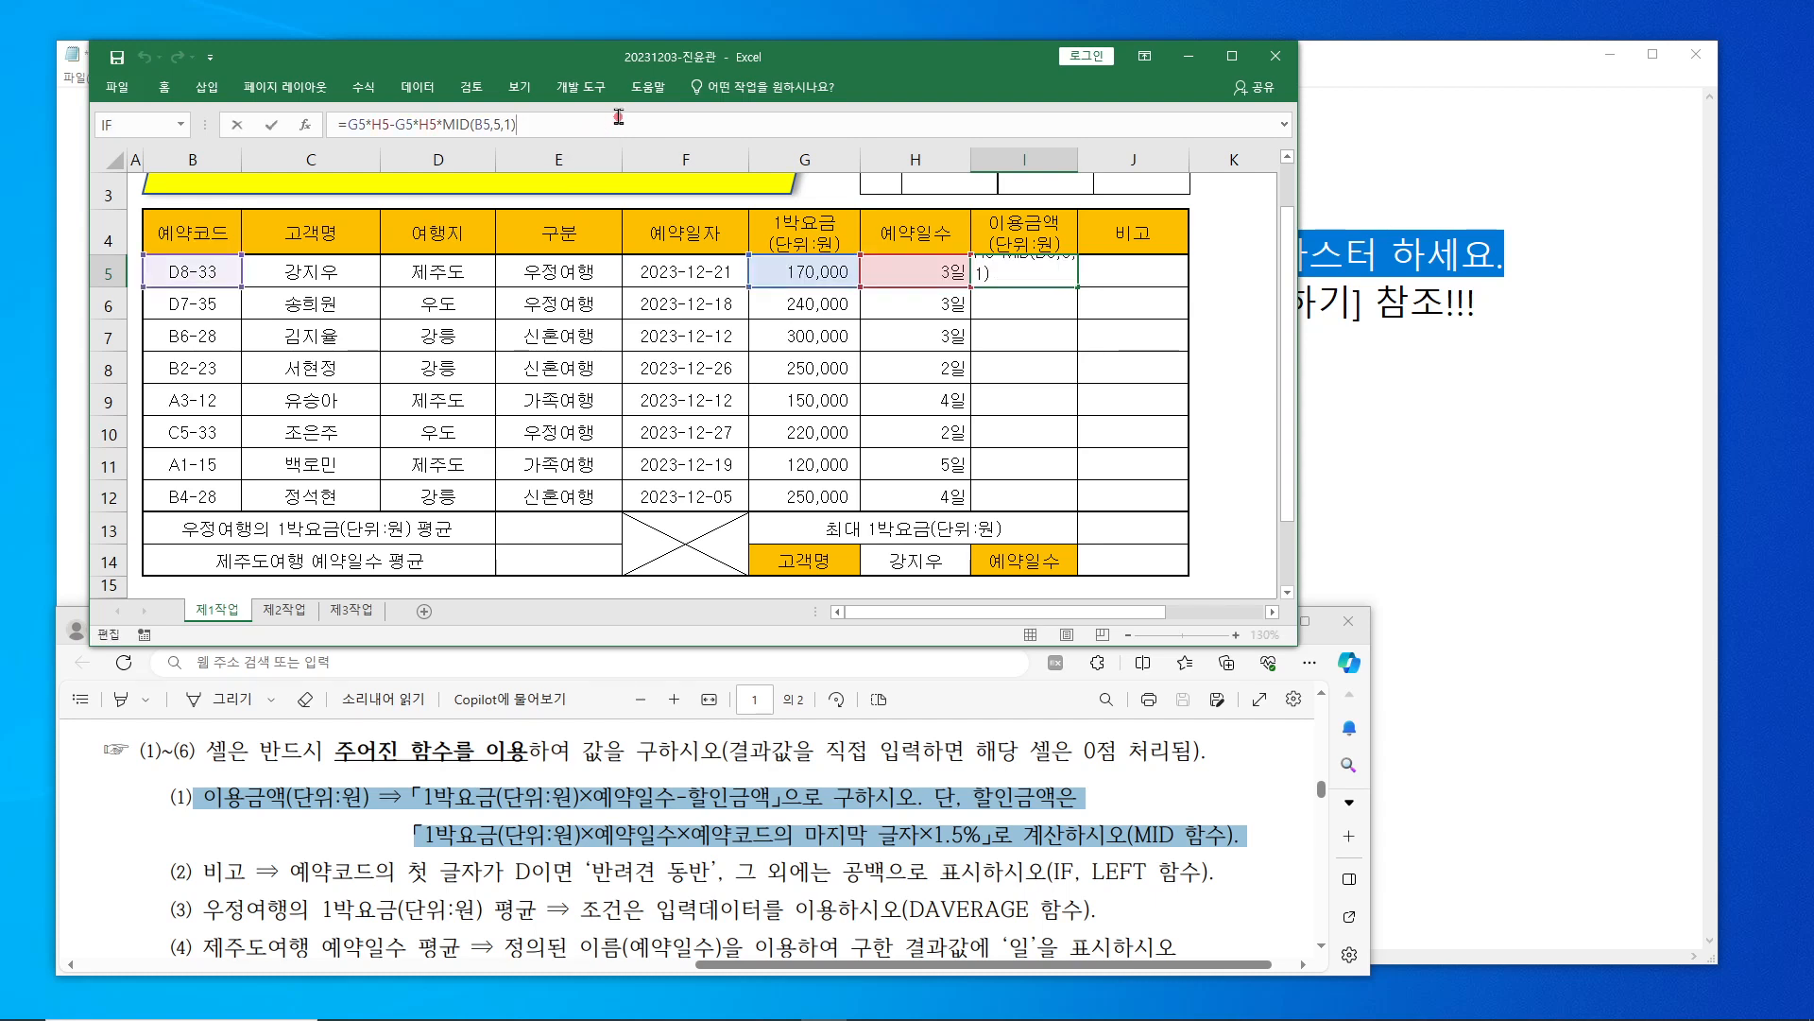
pyautogui.write('*1.5%')
pyautogui.moveTo(412, 778)
pyautogui.mouseDown()
pyautogui.moveTo(668, 812)
pyautogui.moveTo(691, 778)
pyautogui.moveTo(782, 812)
pyautogui.mouseUp()
pyautogui.moveTo(976, 775); pyautogui.dragTo(1066, 812)
pyautogui.moveTo(427, 815)
pyautogui.mouseDown()
pyautogui.moveTo(604, 864)
pyautogui.moveTo(989, 853)
pyautogui.mouseUp()
pyautogui.moveTo(396, 111)
pyautogui.mouseDown()
pyautogui.moveTo(595, 152)
pyautogui.moveTo(563, 139)
pyautogui.mouseUp()
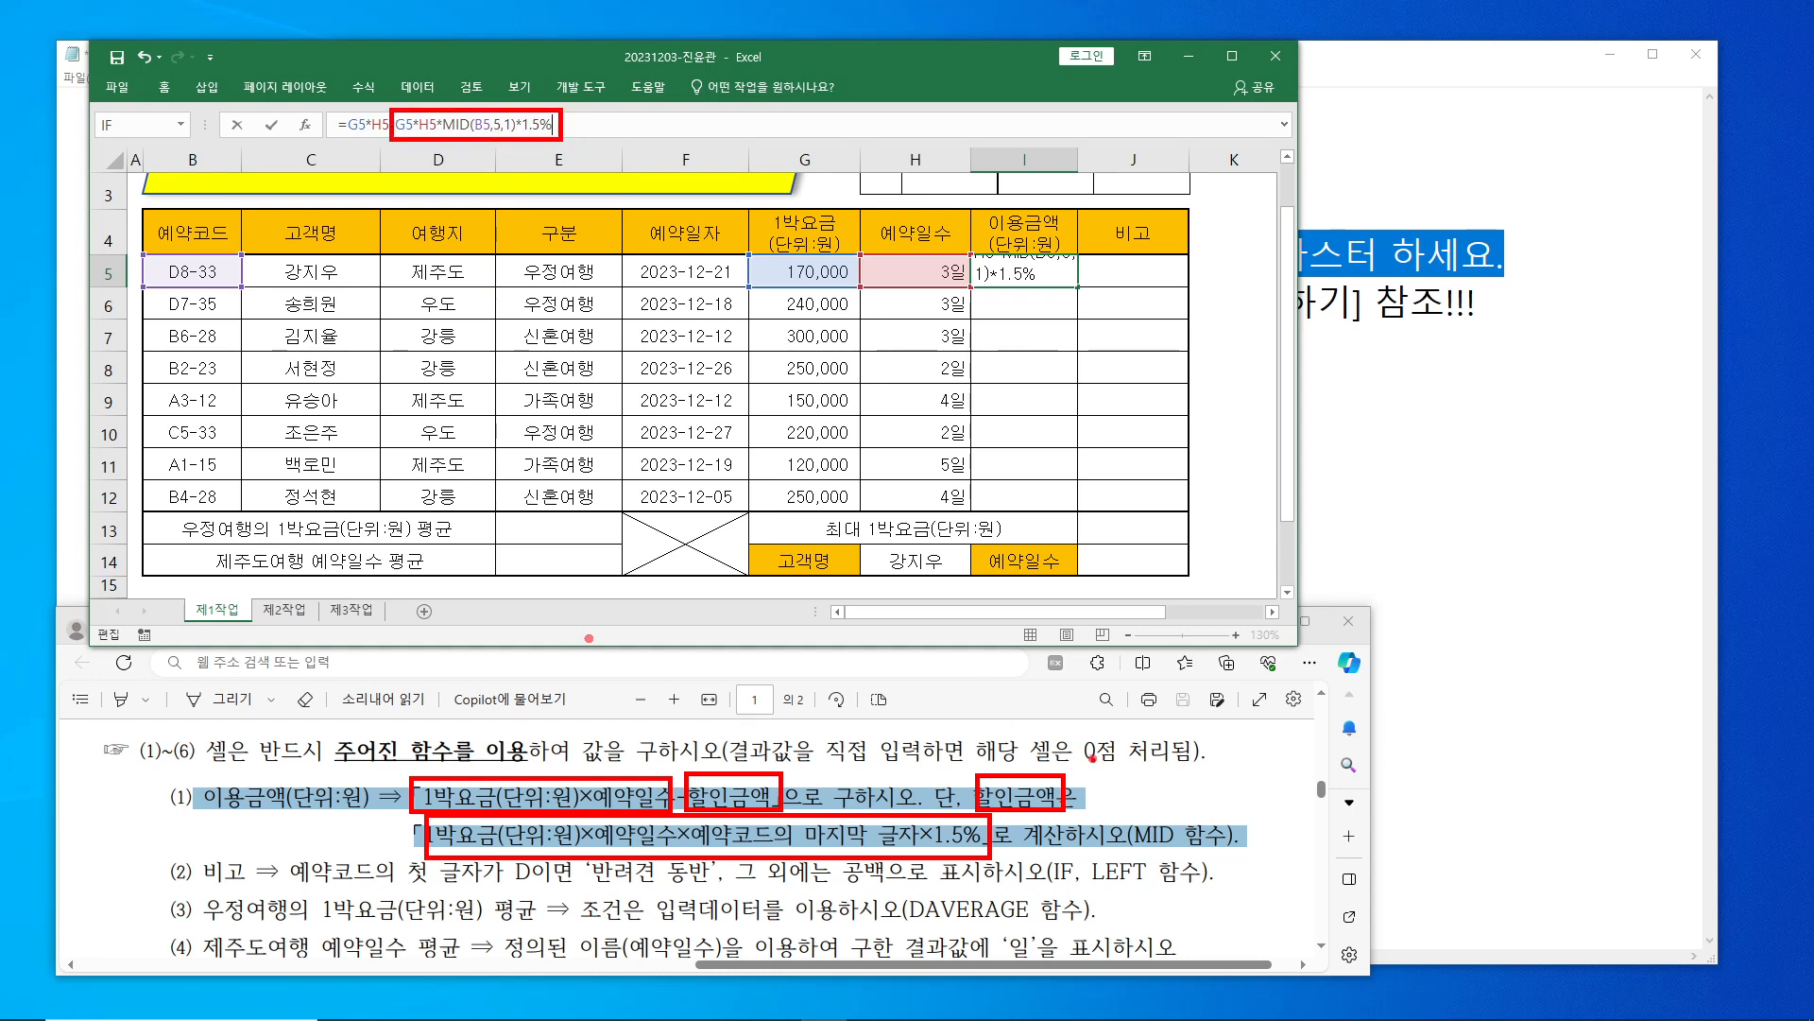
pyautogui.moveTo(1124, 810); pyautogui.dragTo(1188, 856)
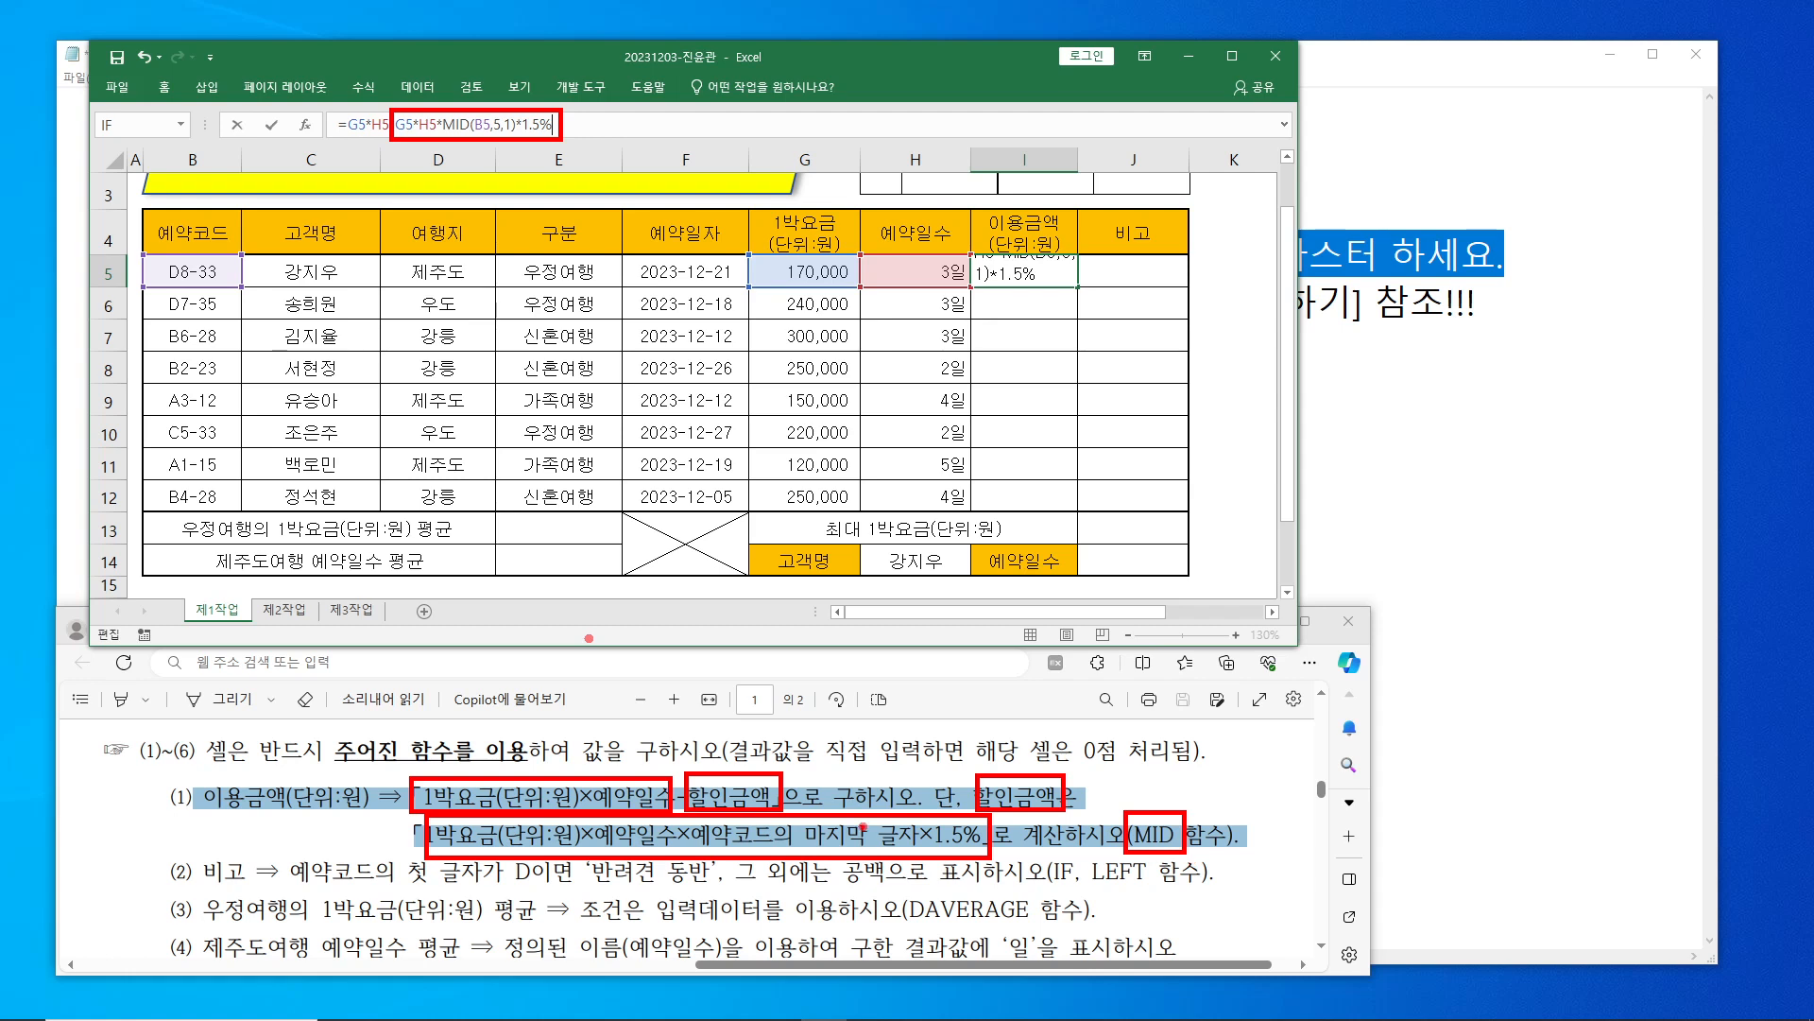
pyautogui.moveTo(1150, 790)
pyautogui.mouseDown()
pyautogui.moveTo(1146, 832)
pyautogui.moveTo(1236, 770)
pyautogui.mouseUp()
pyautogui.moveTo(235, 724); pyautogui.dragTo(522, 770)
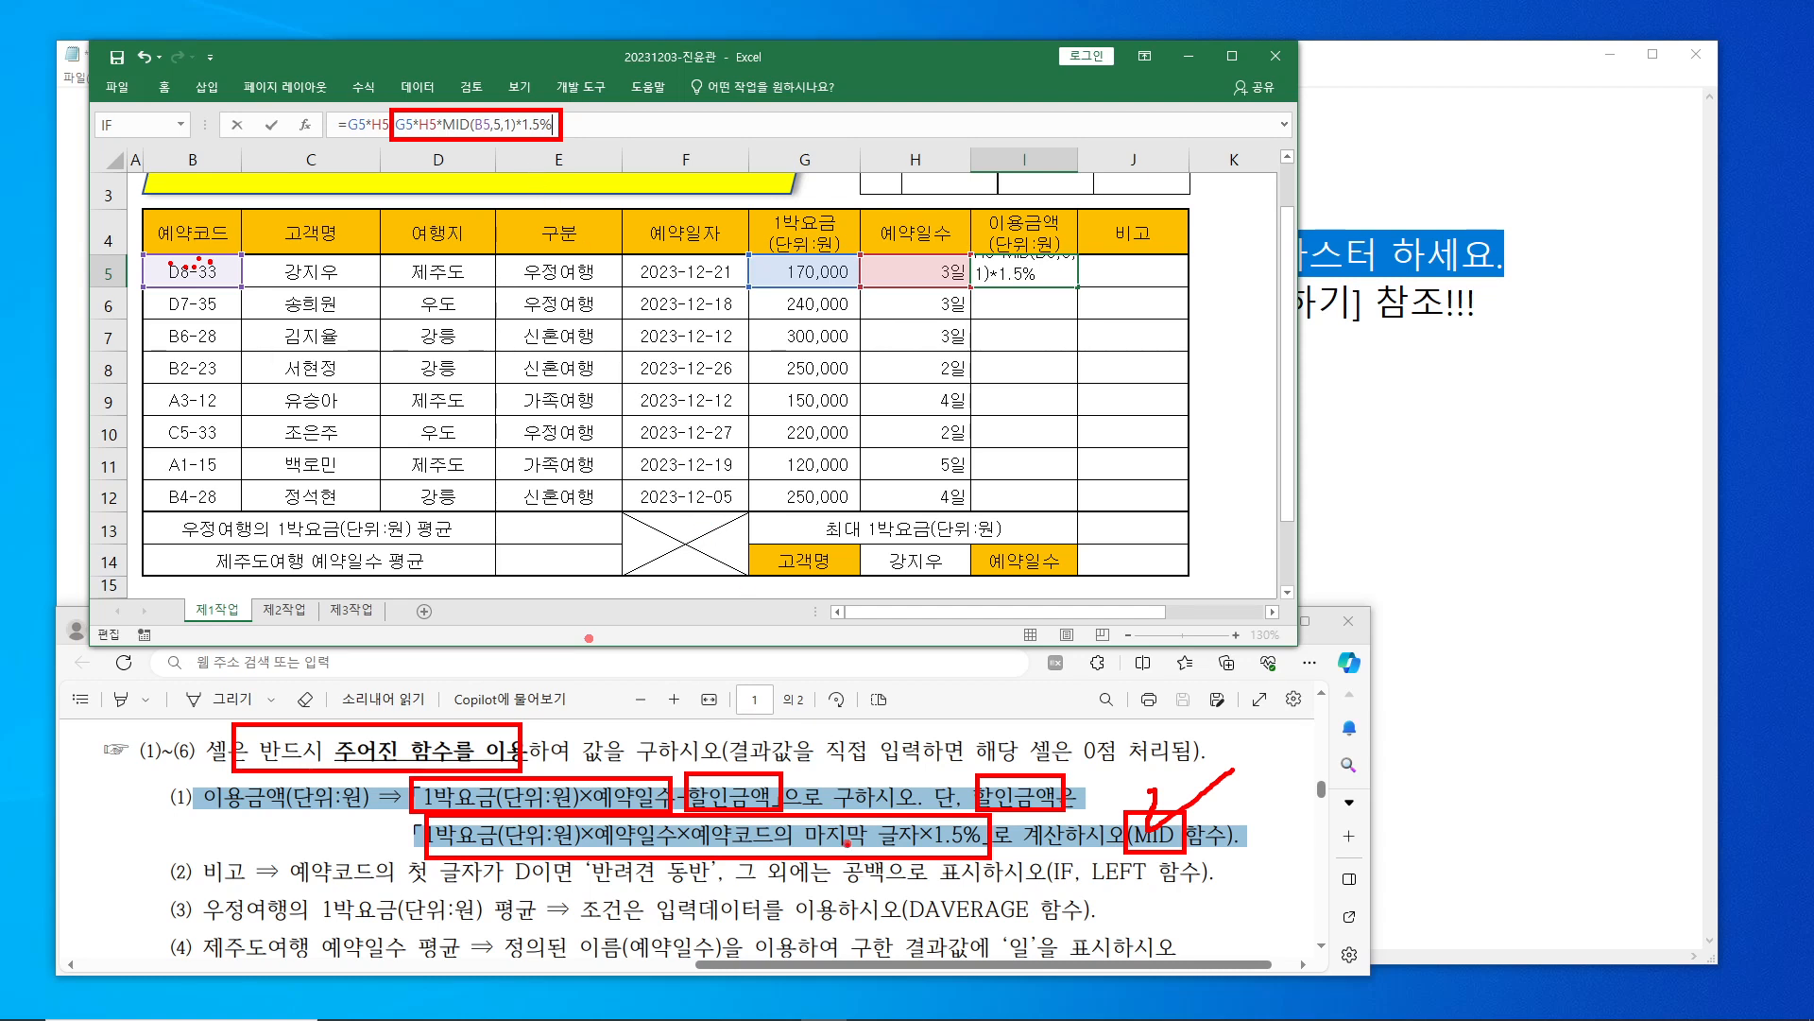
pyautogui.press('Escape')
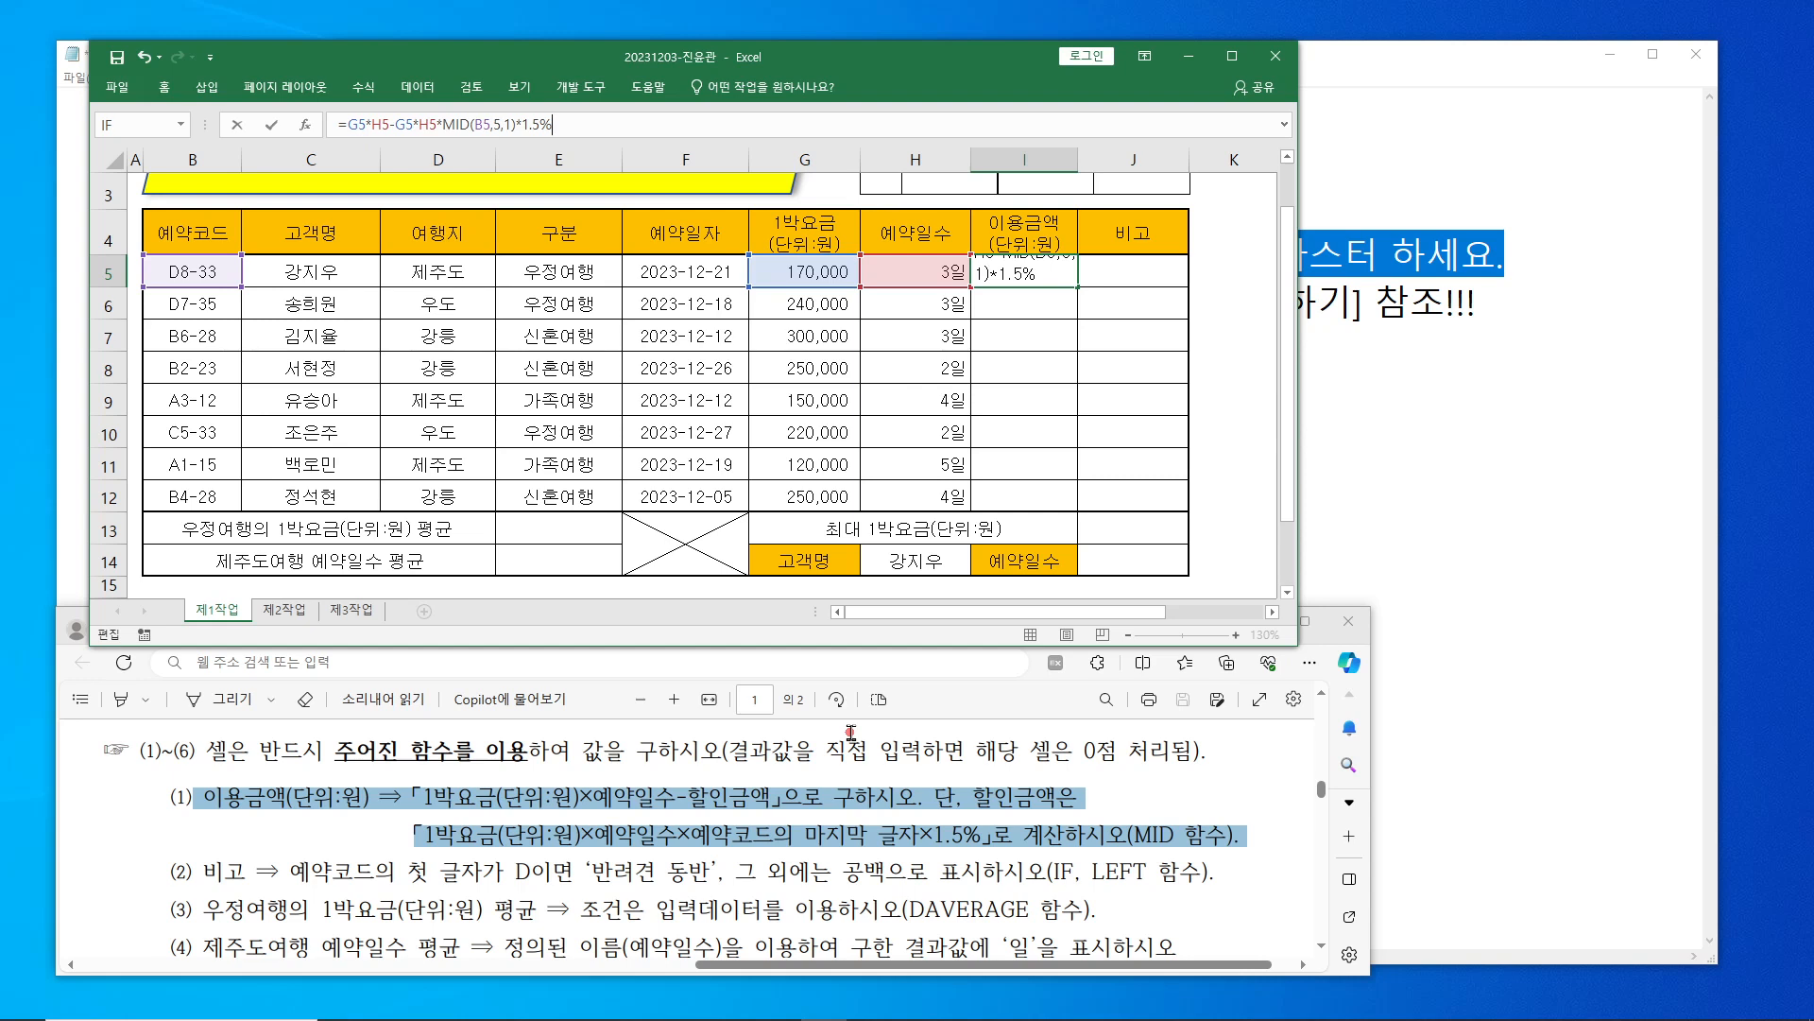
# - Commit the formula in I5 and fill it down to I12 without formatting
pyautogui.press('Return')
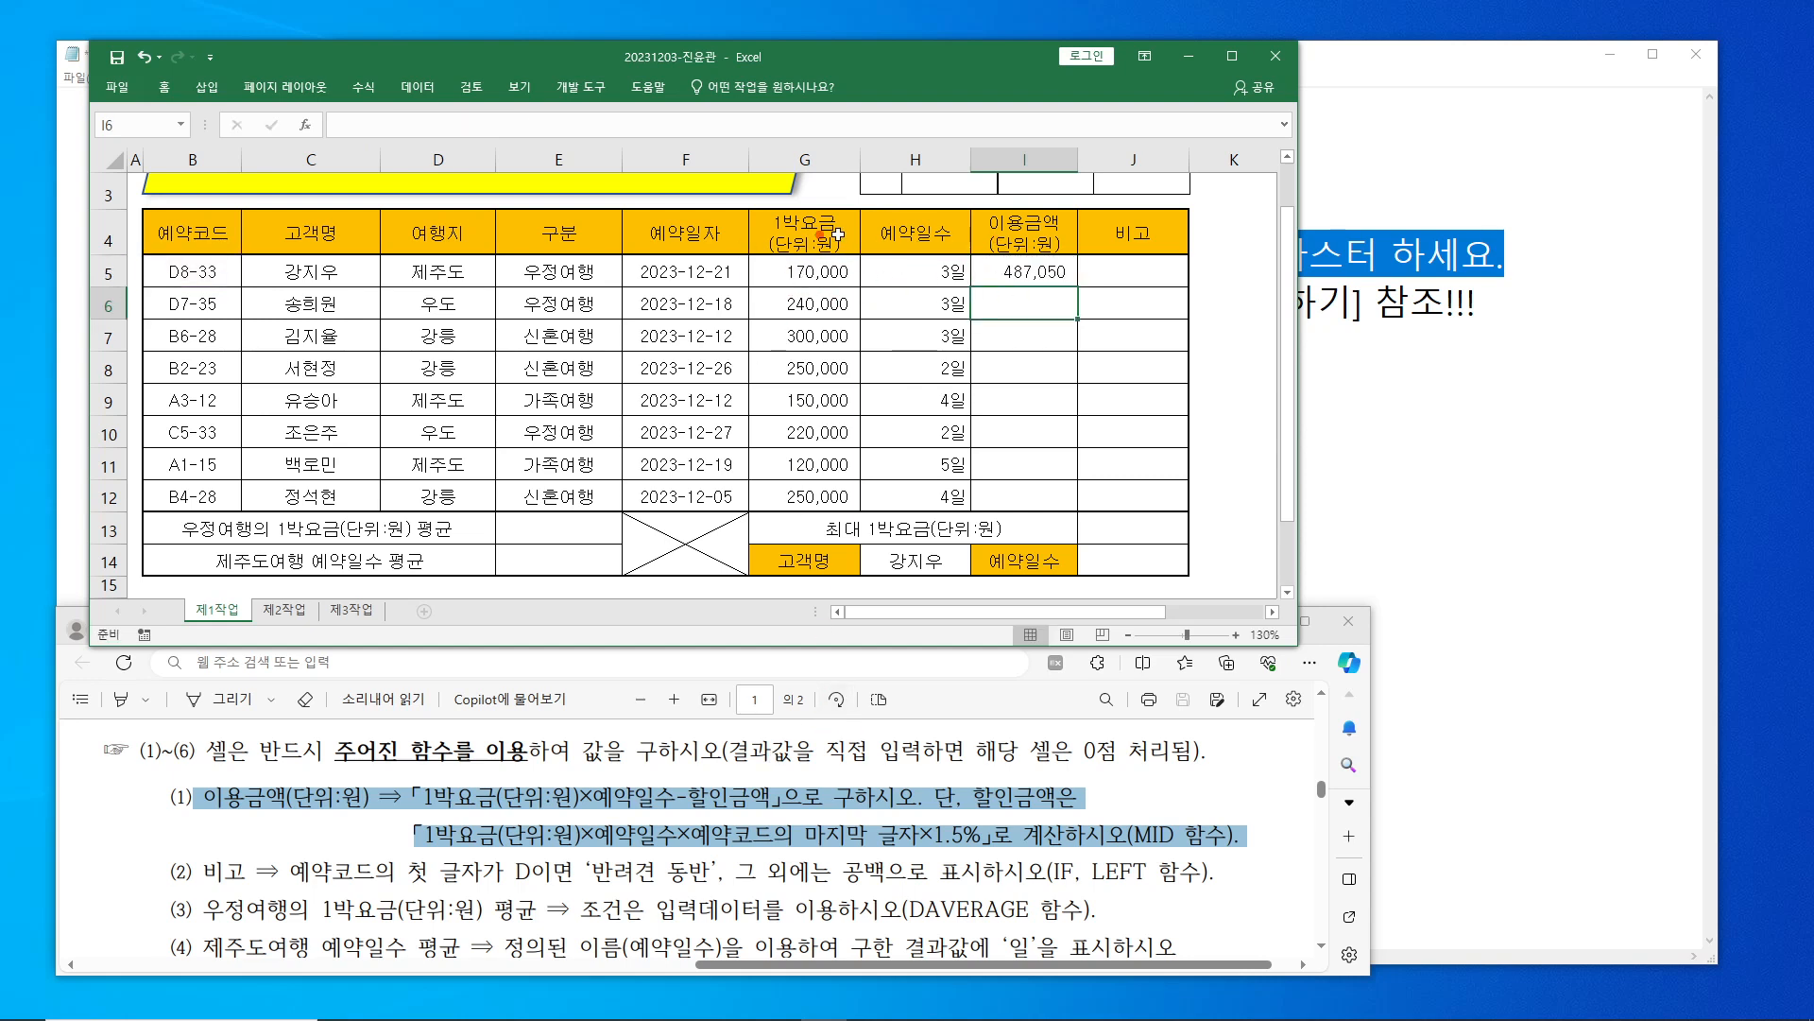
pyautogui.click(1036, 273)
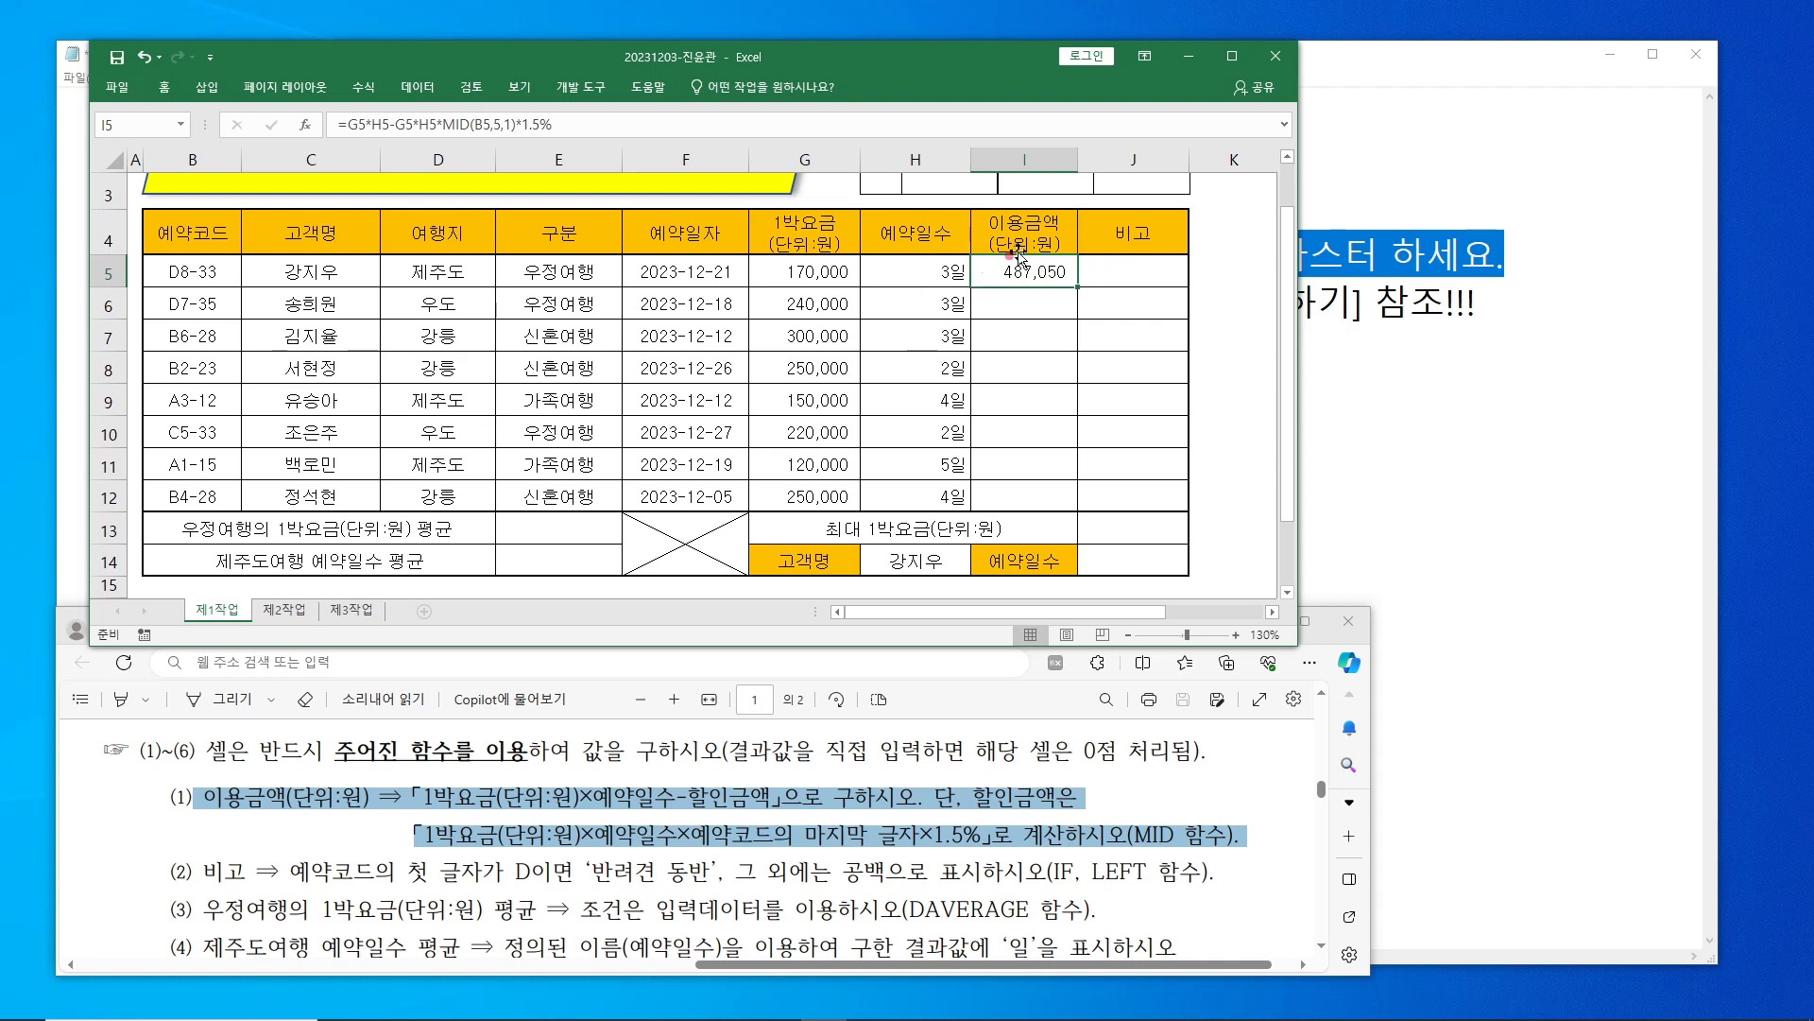
pyautogui.moveTo(1079, 287); pyautogui.dragTo(1081, 513)
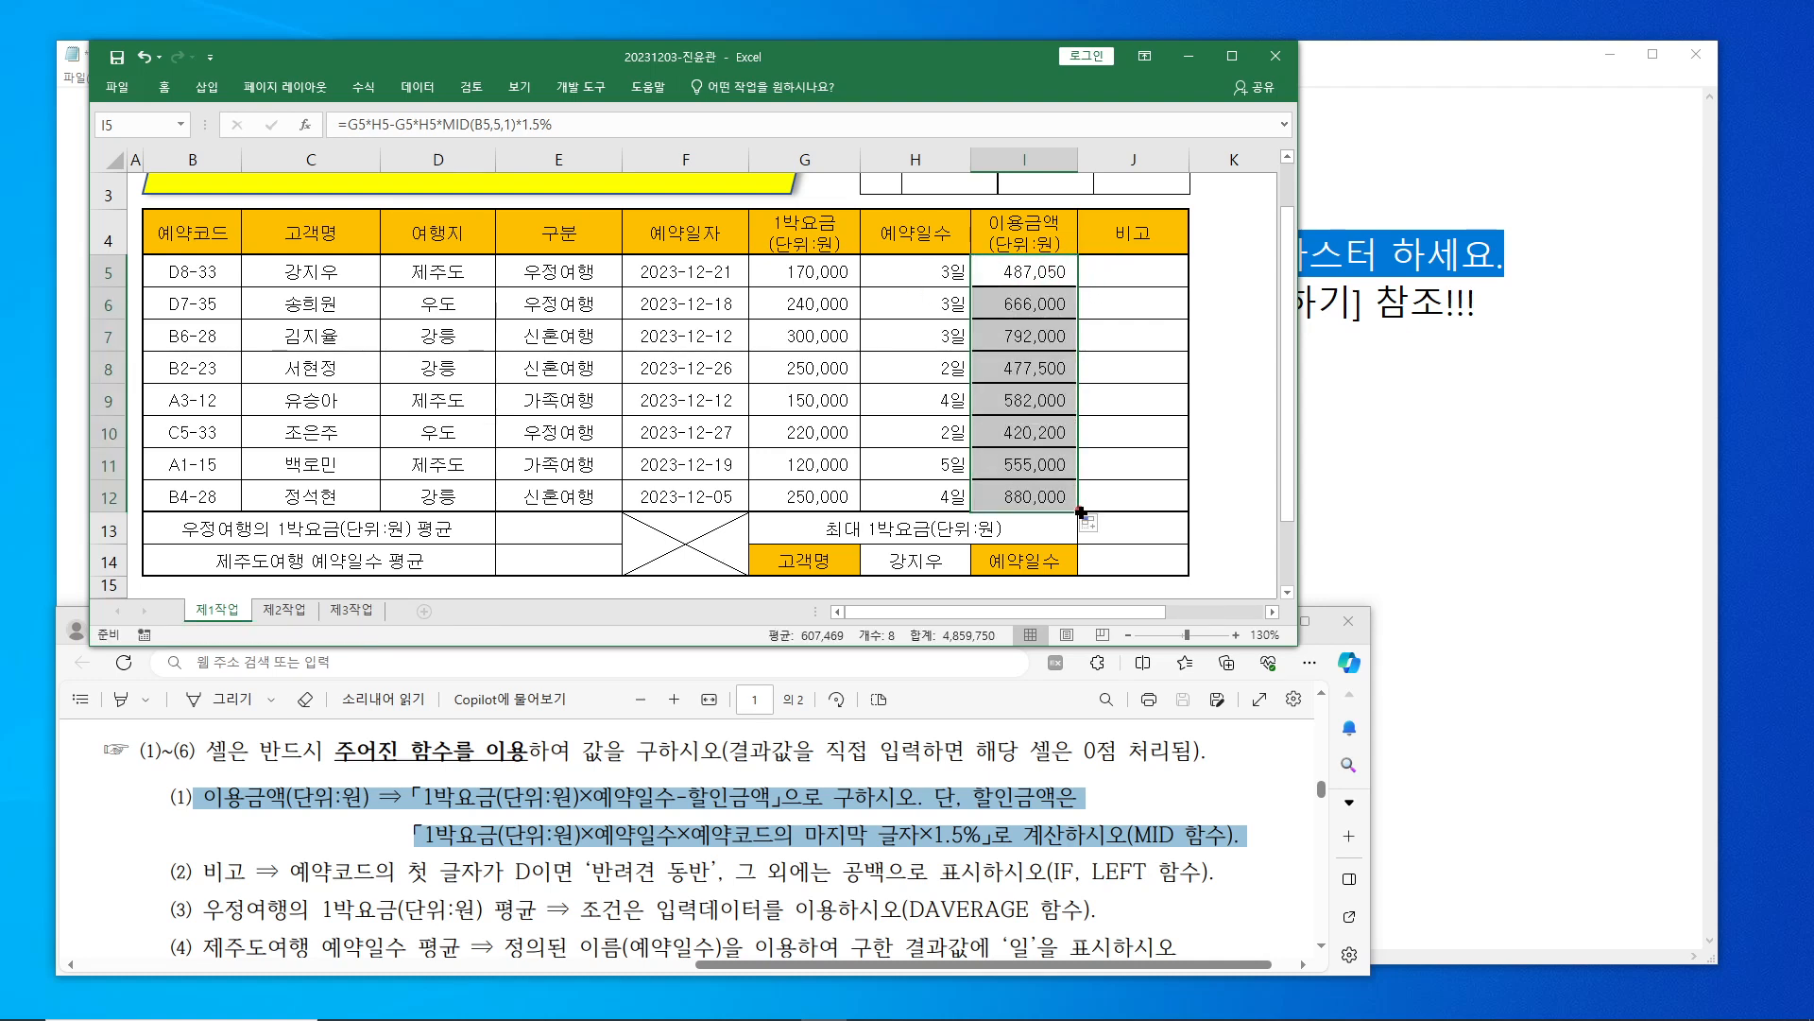
pyautogui.click(1098, 524)
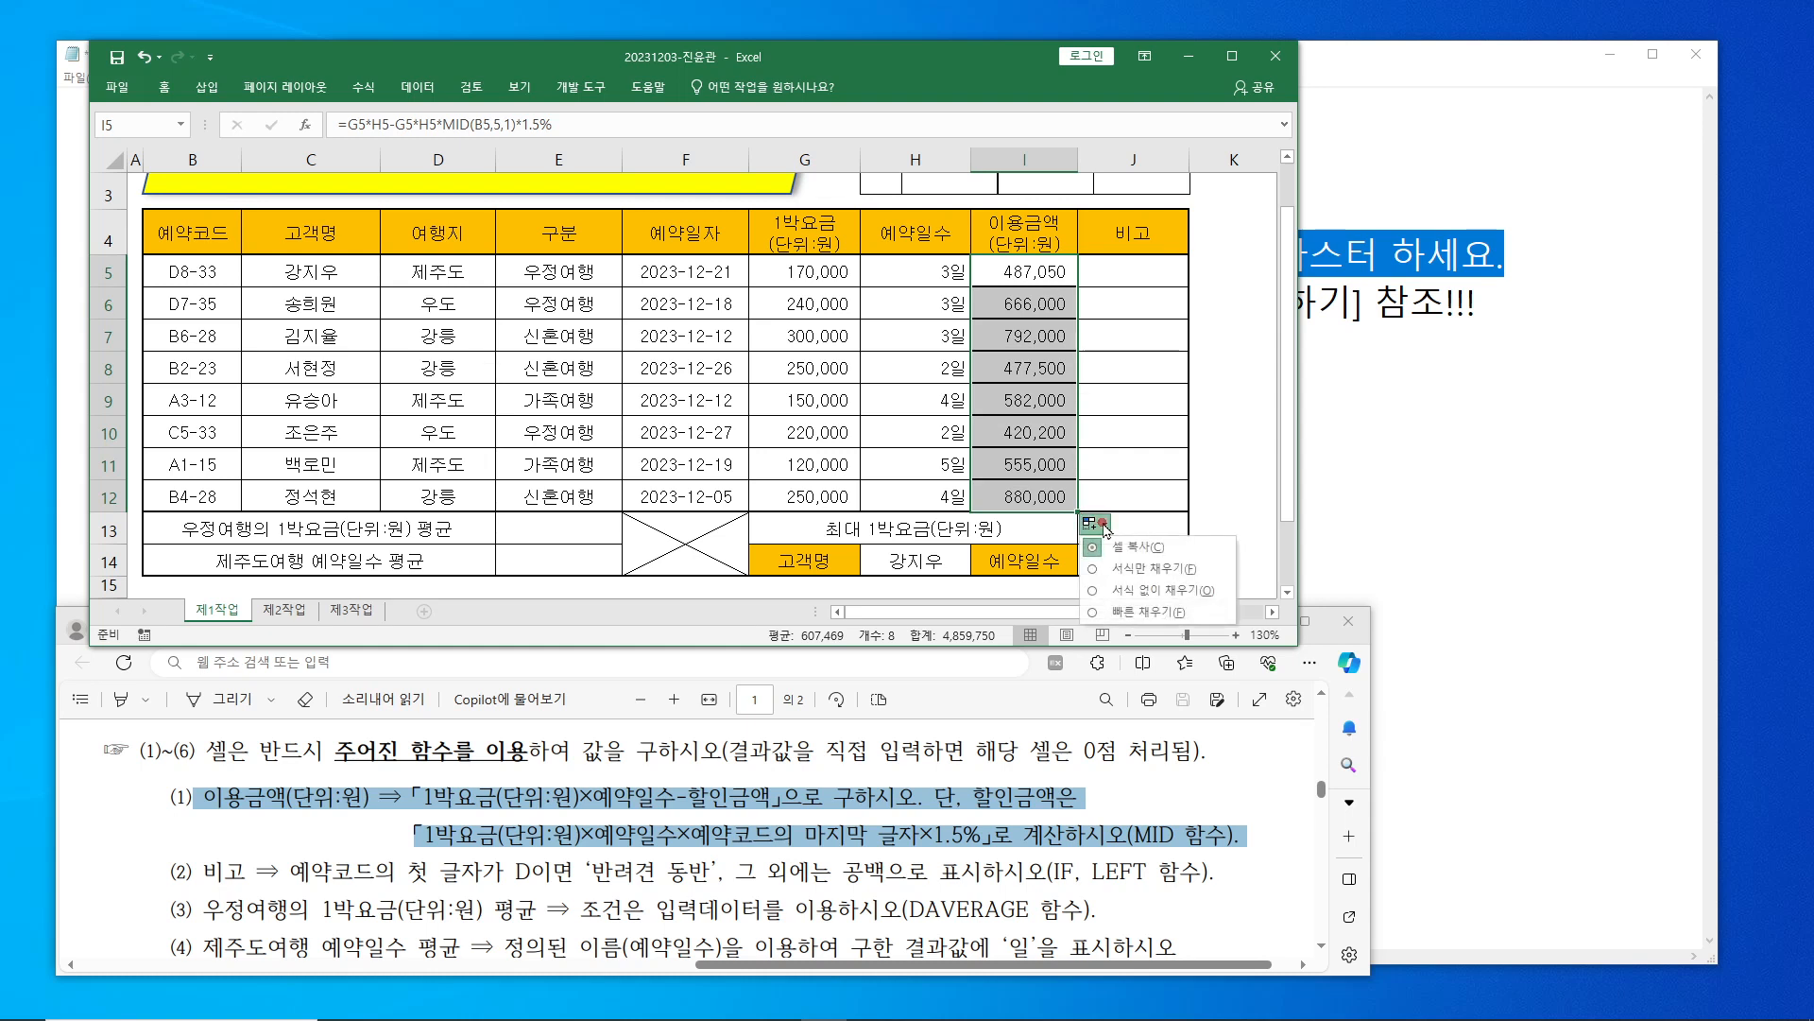
pyautogui.click(1120, 591)
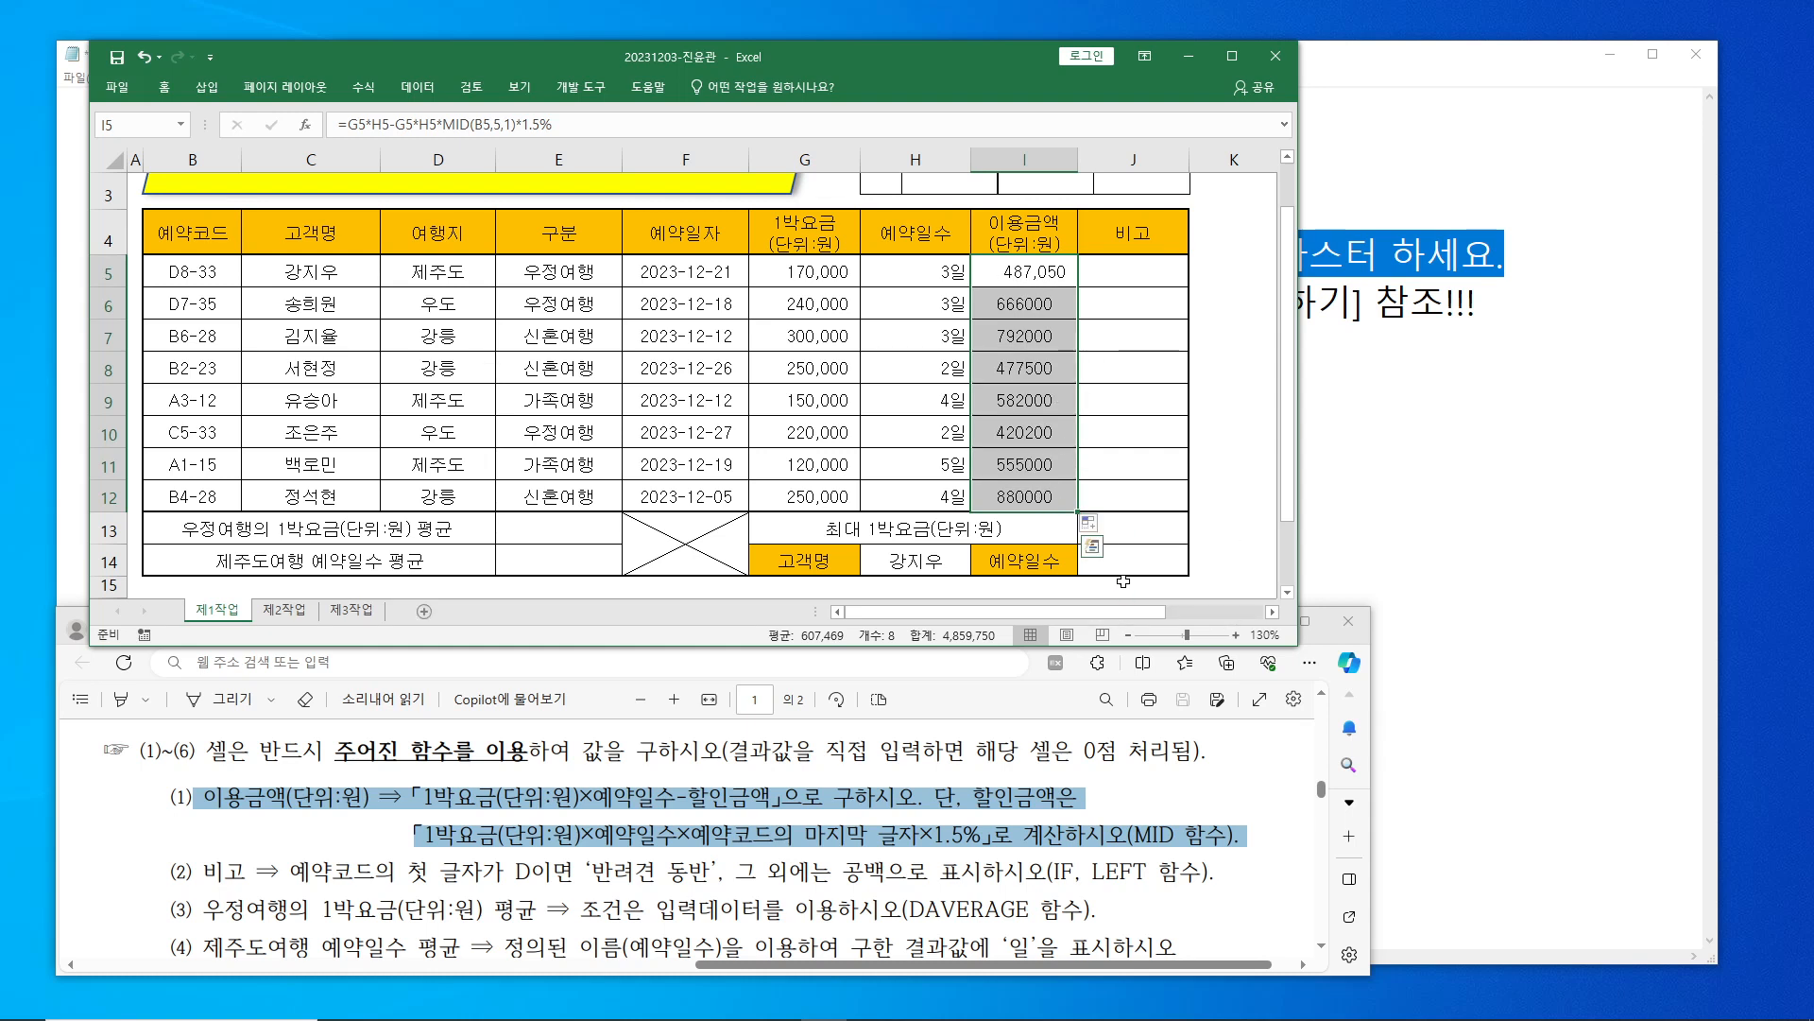
# - Set the number format of the 이용금액 cells I5:I12 to General (일반)
pyautogui.click(1065, 272)
pyautogui.moveTo(1065, 272); pyautogui.dragTo(1049, 494)
pyautogui.click(165, 86)
pyautogui.click(818, 123)
pyautogui.click(747, 189)
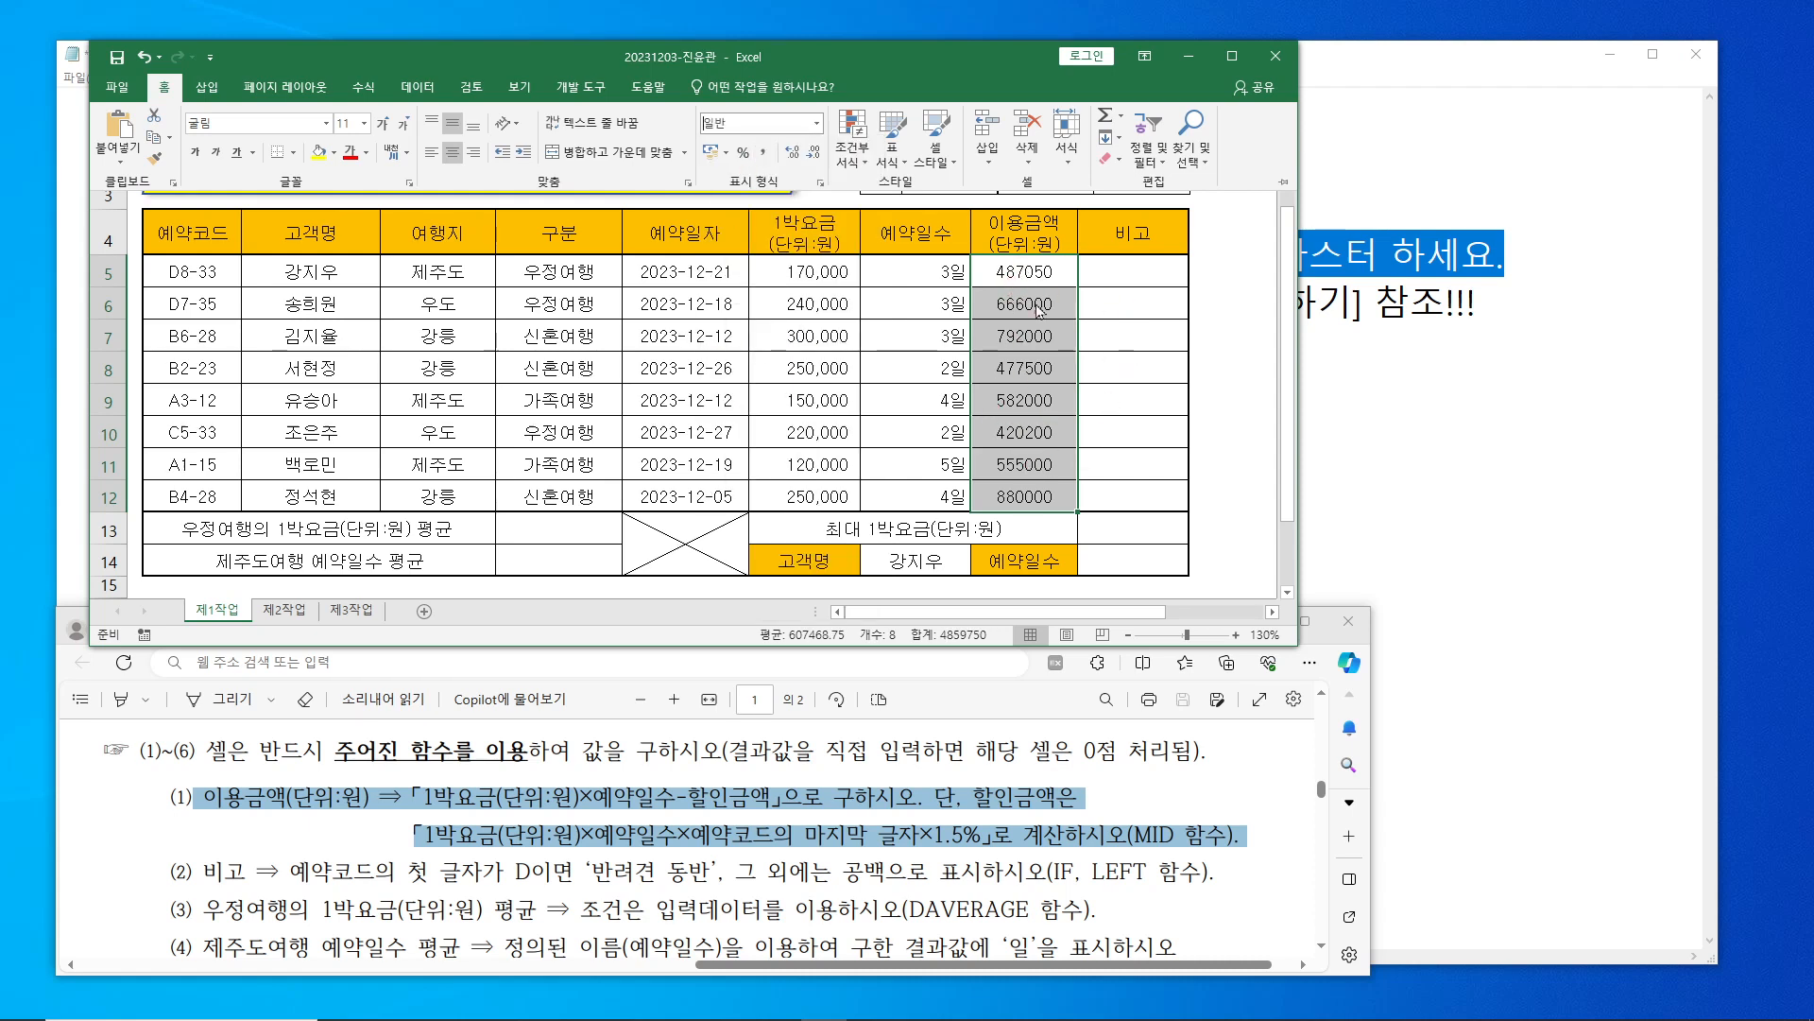
# - Try the comma style on the 이용금액 cells I5:I12 and return them to the General (일반) number format
pyautogui.click(768, 153)
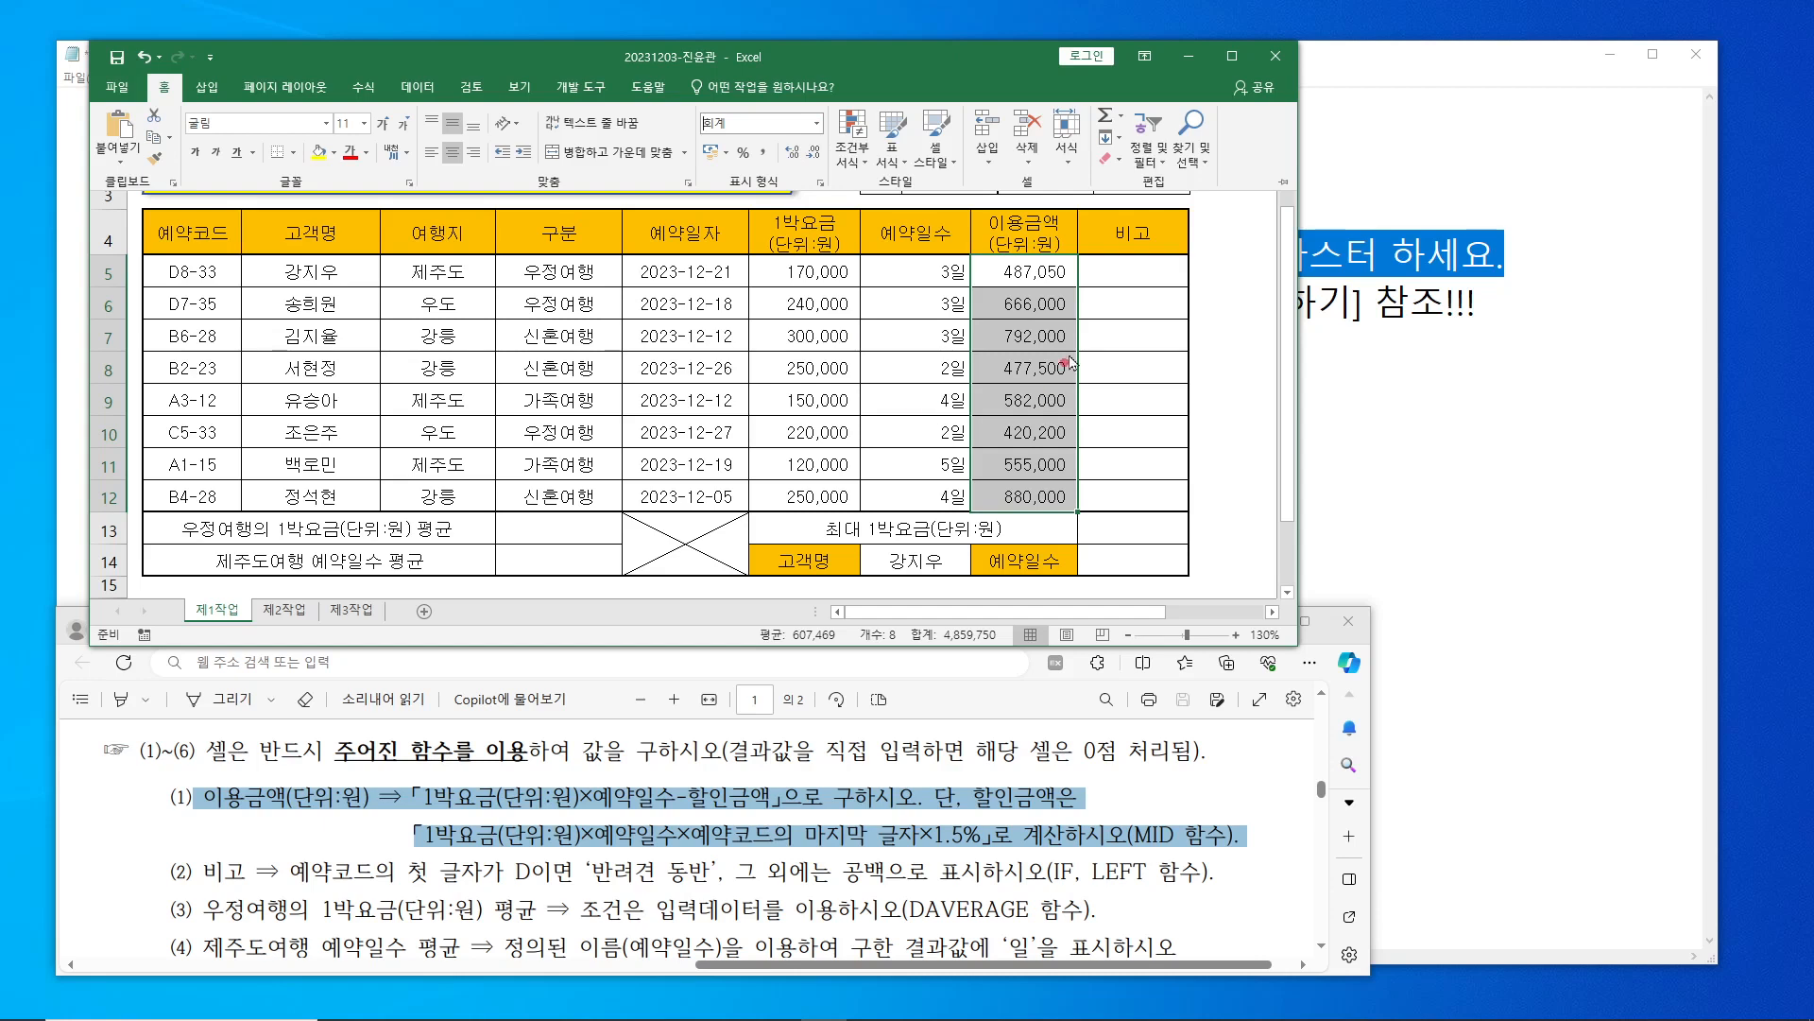
pyautogui.click(815, 123)
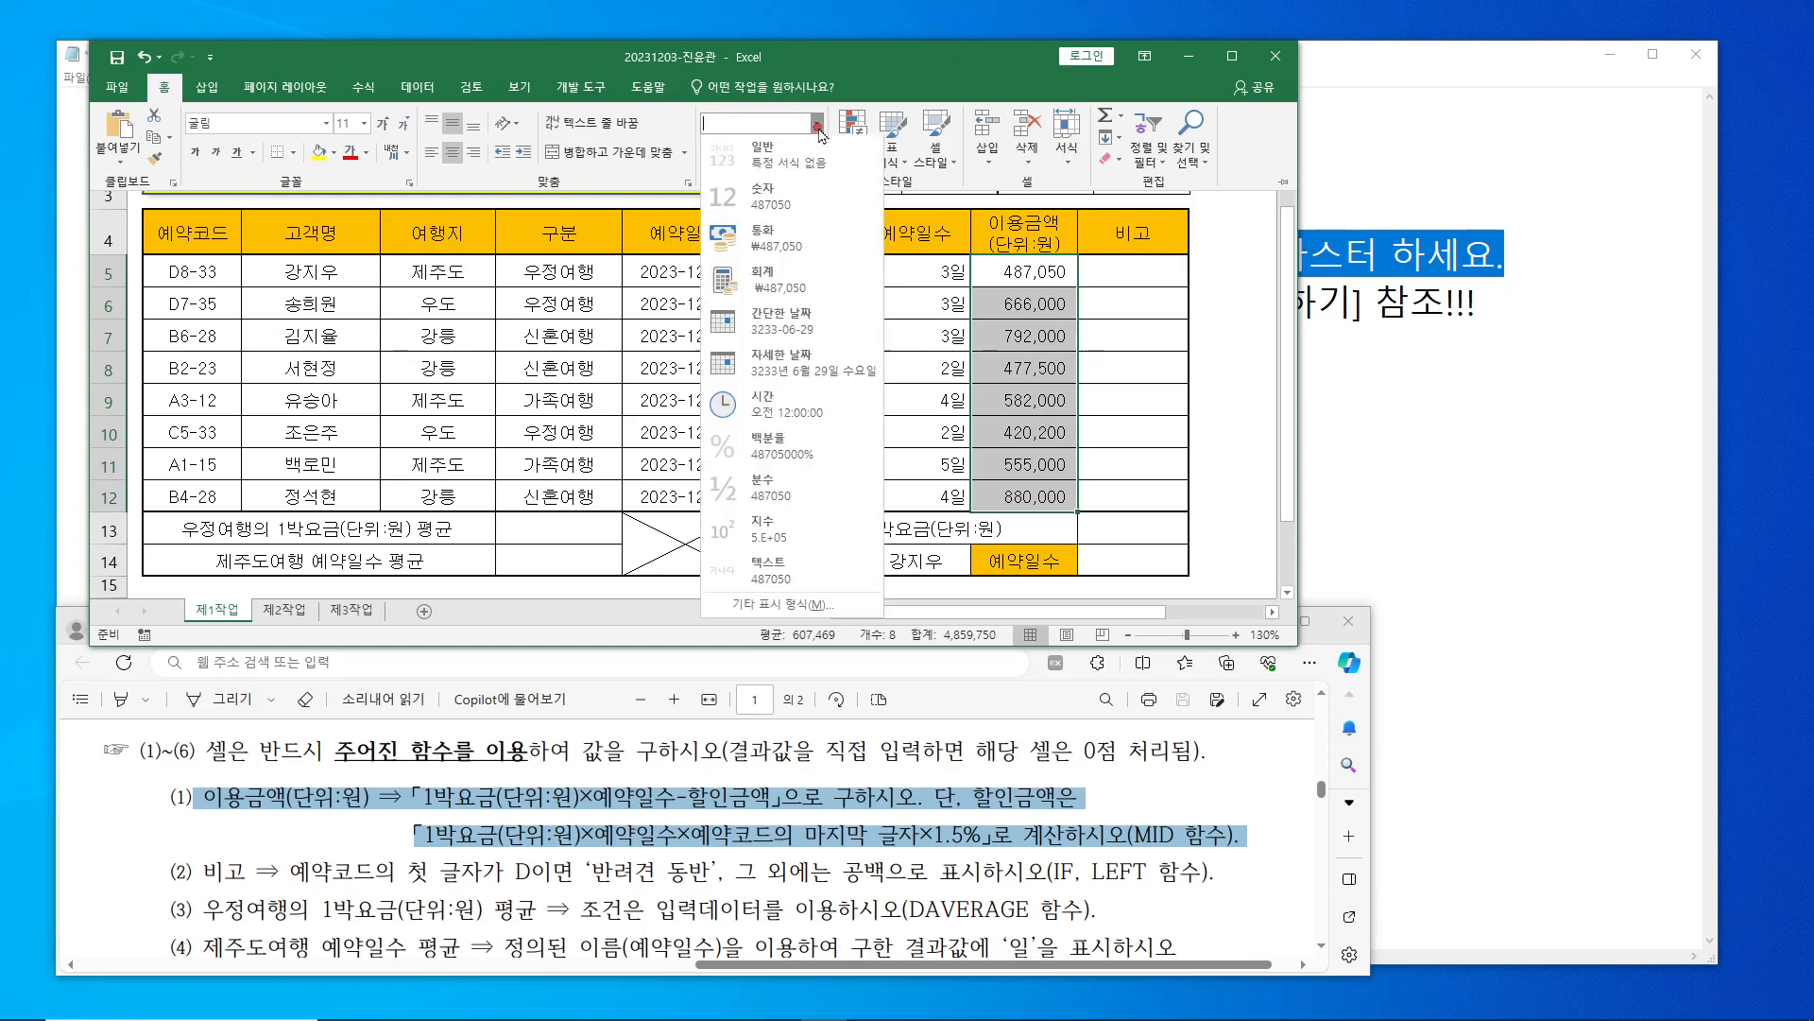
pyautogui.click(765, 161)
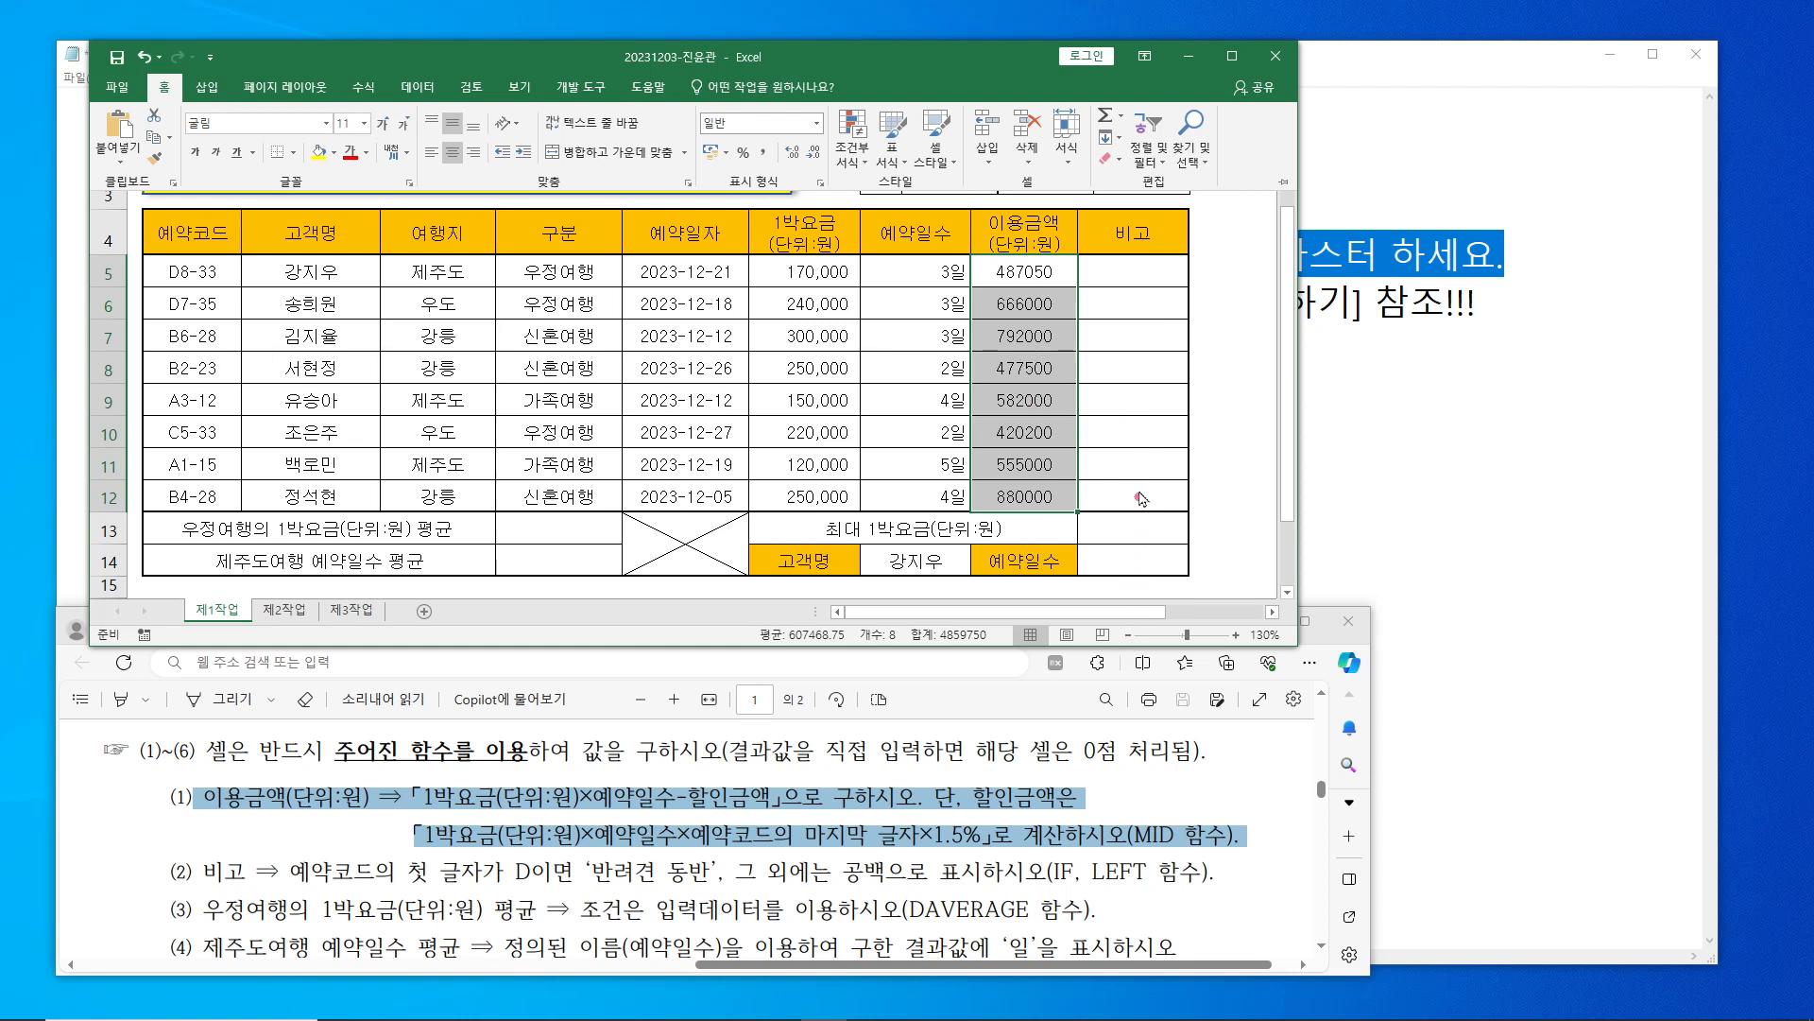
# - Switch to the MID quiz slideshow in PowerPoint, reveal its choices, answer, explanation and recommended formula, and minimize it
pyautogui.click(1134, 273)
pyautogui.click(1134, 273)
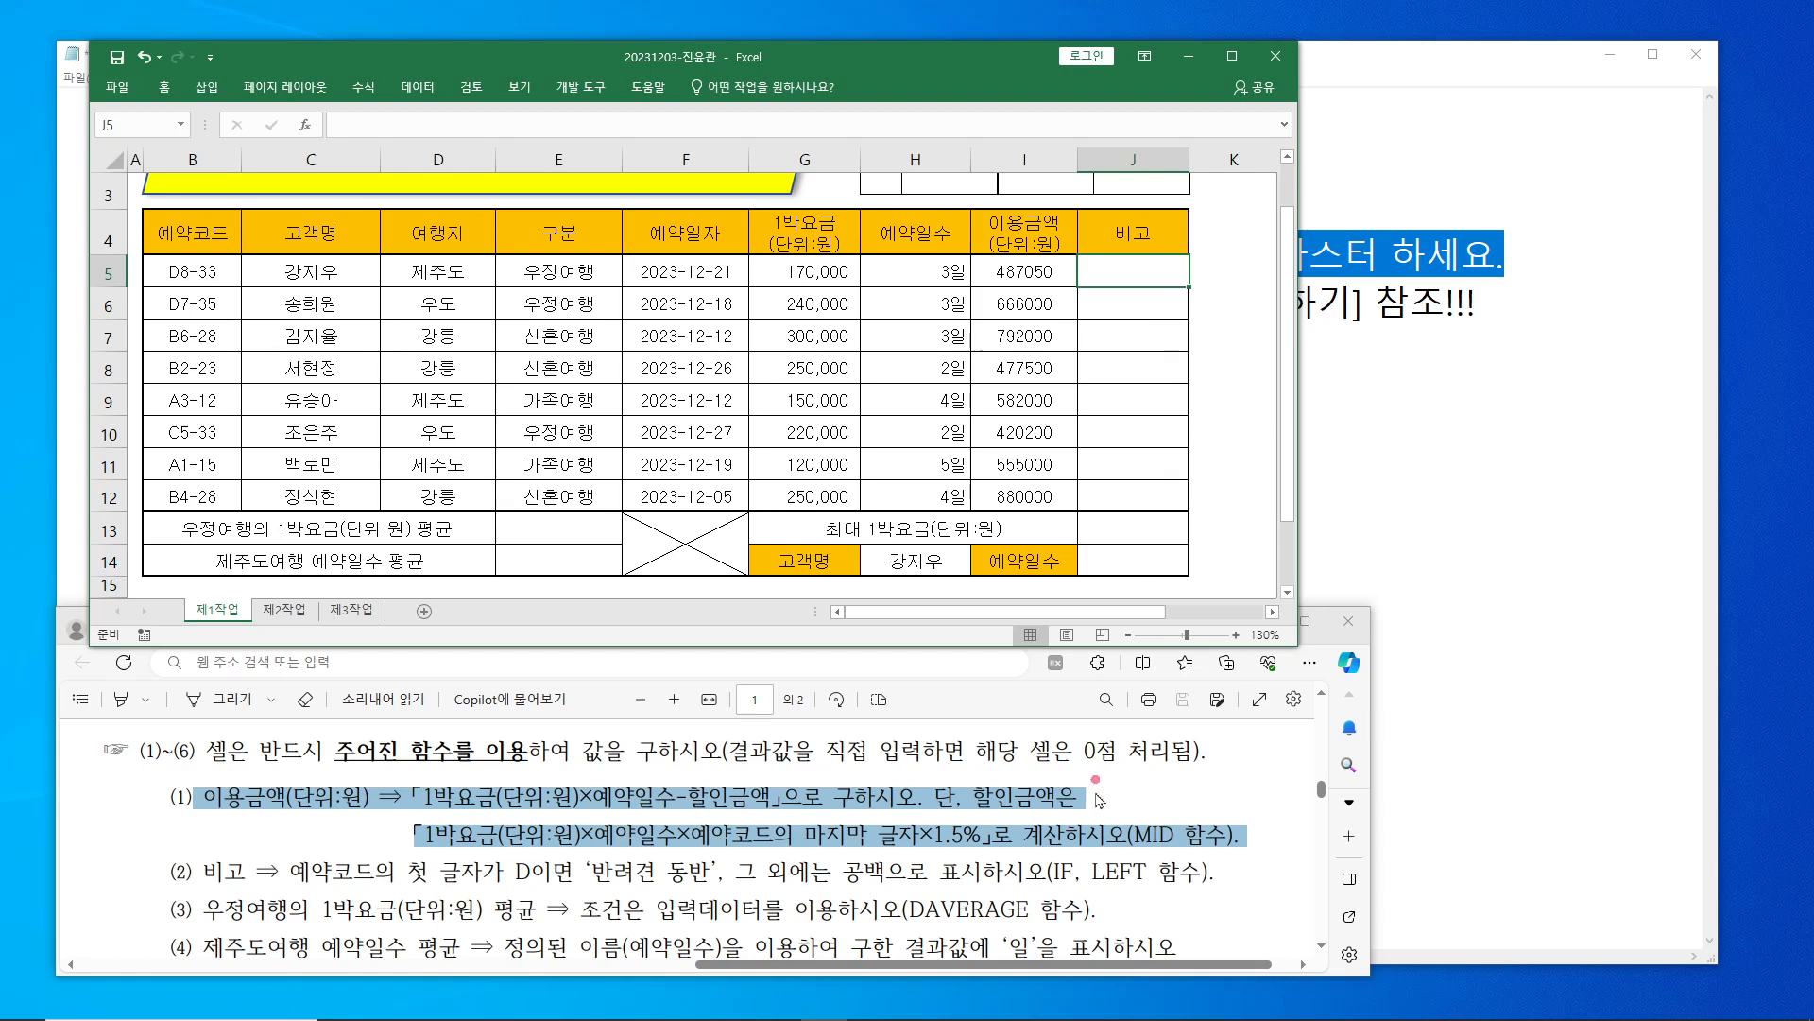
pyautogui.moveTo(1037, 1018)
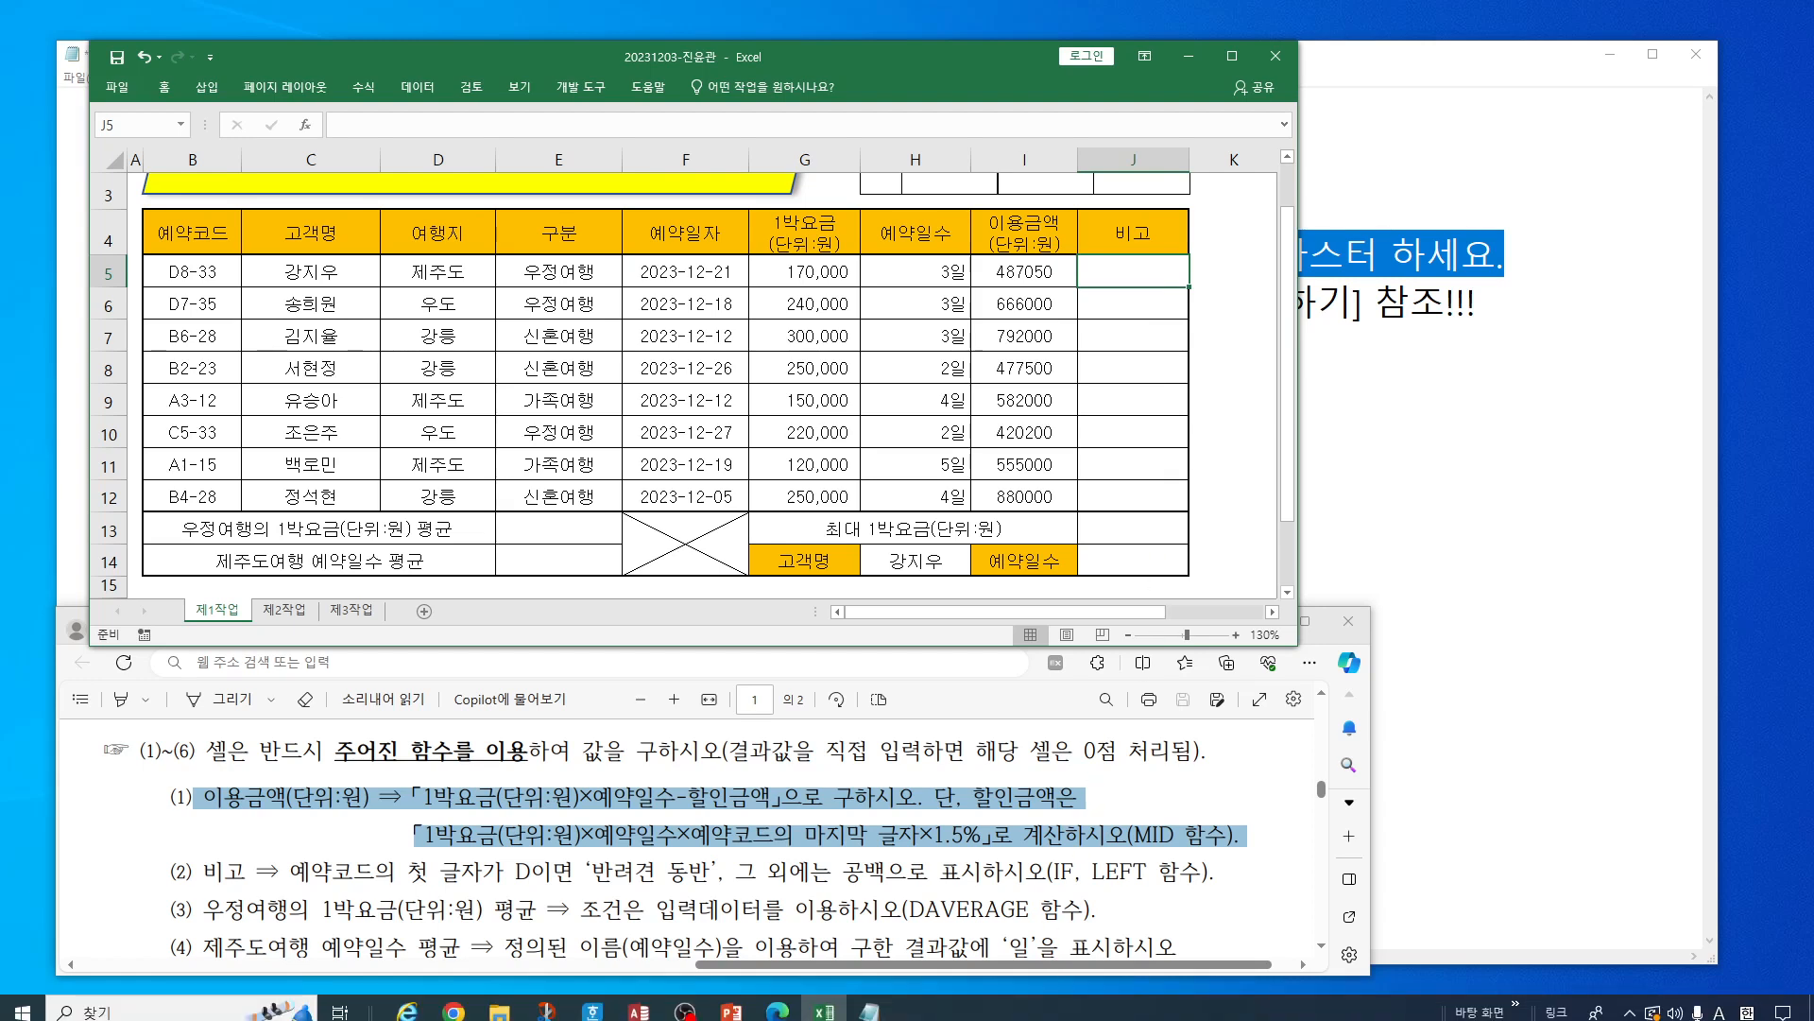
pyautogui.click(731, 1000)
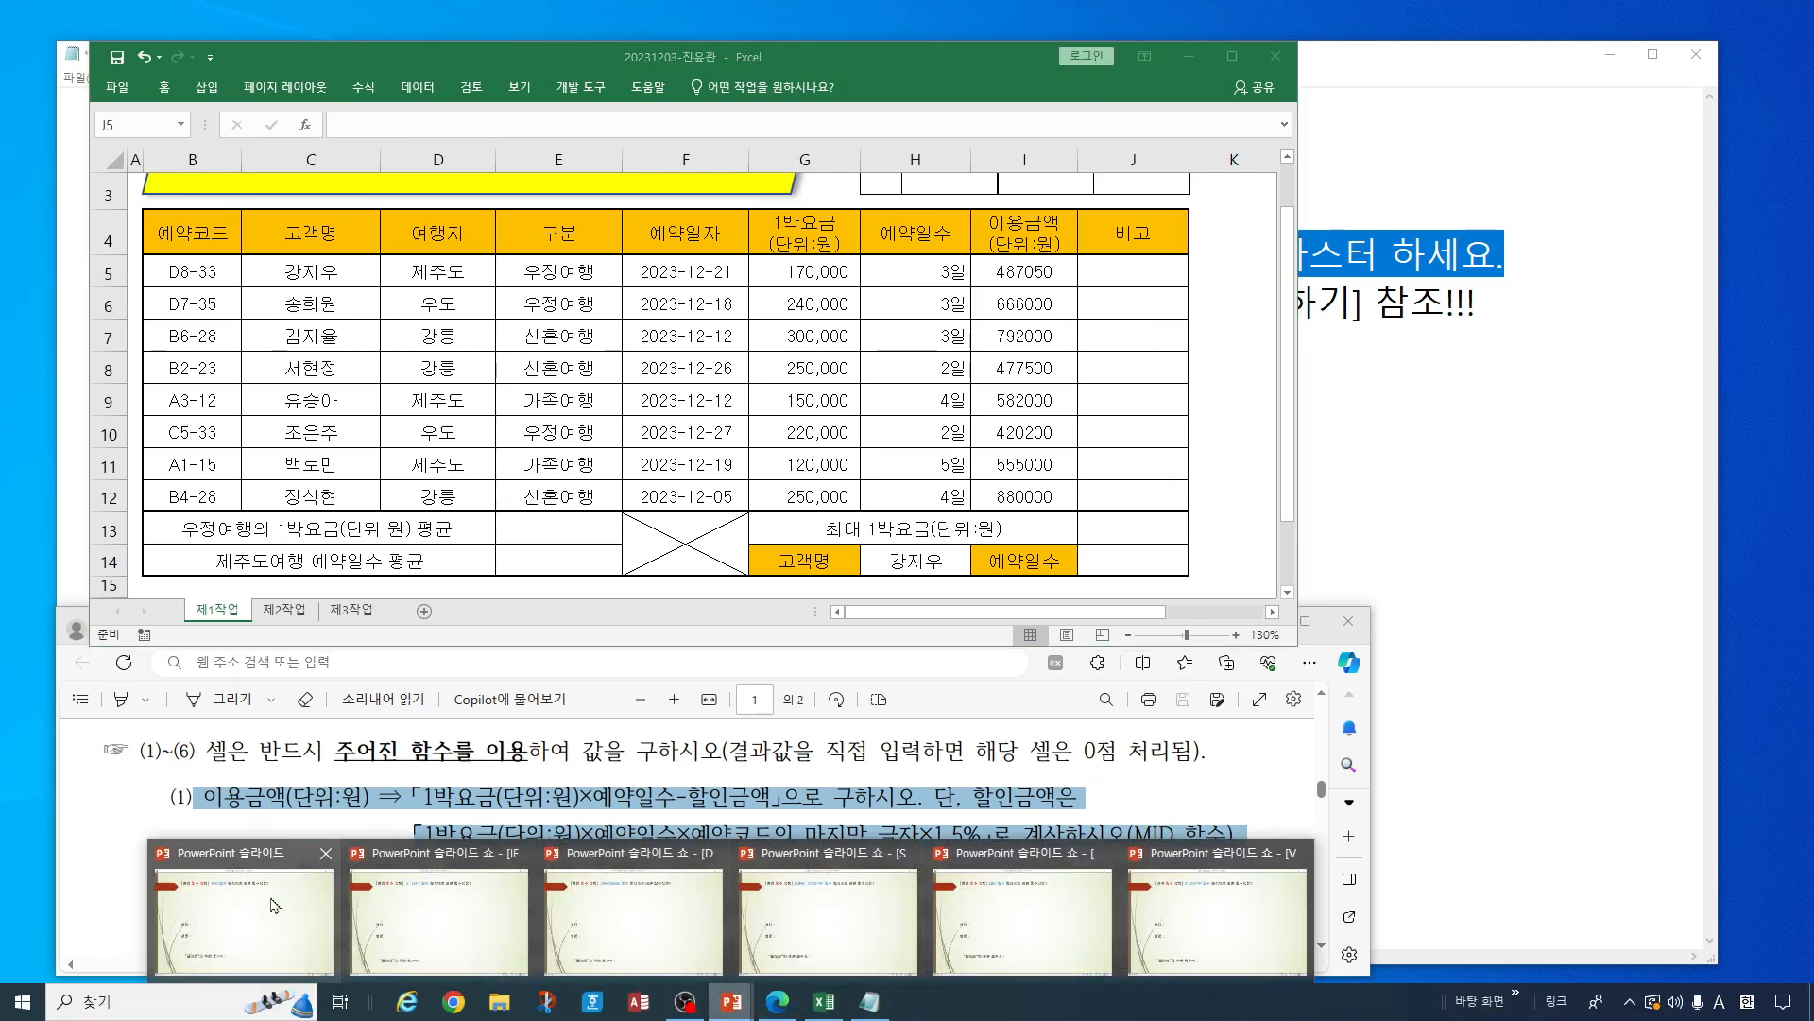
pyautogui.click(420, 873)
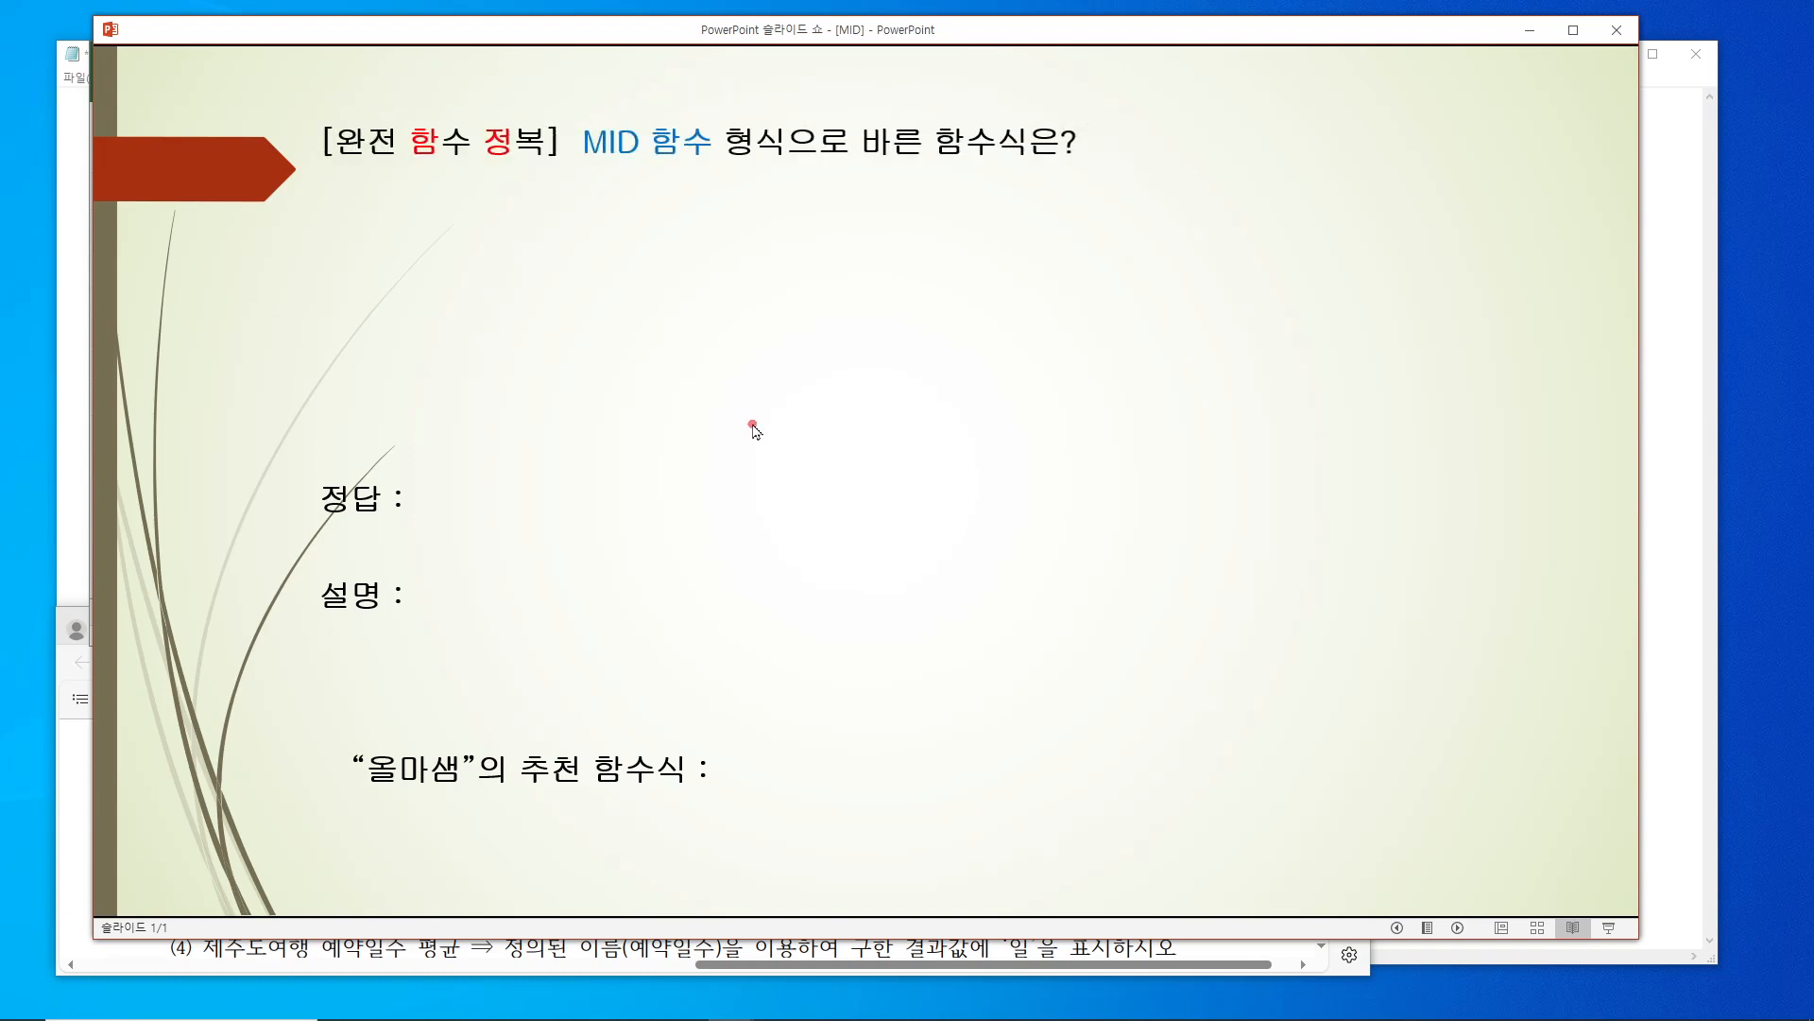
pyautogui.click(752, 425)
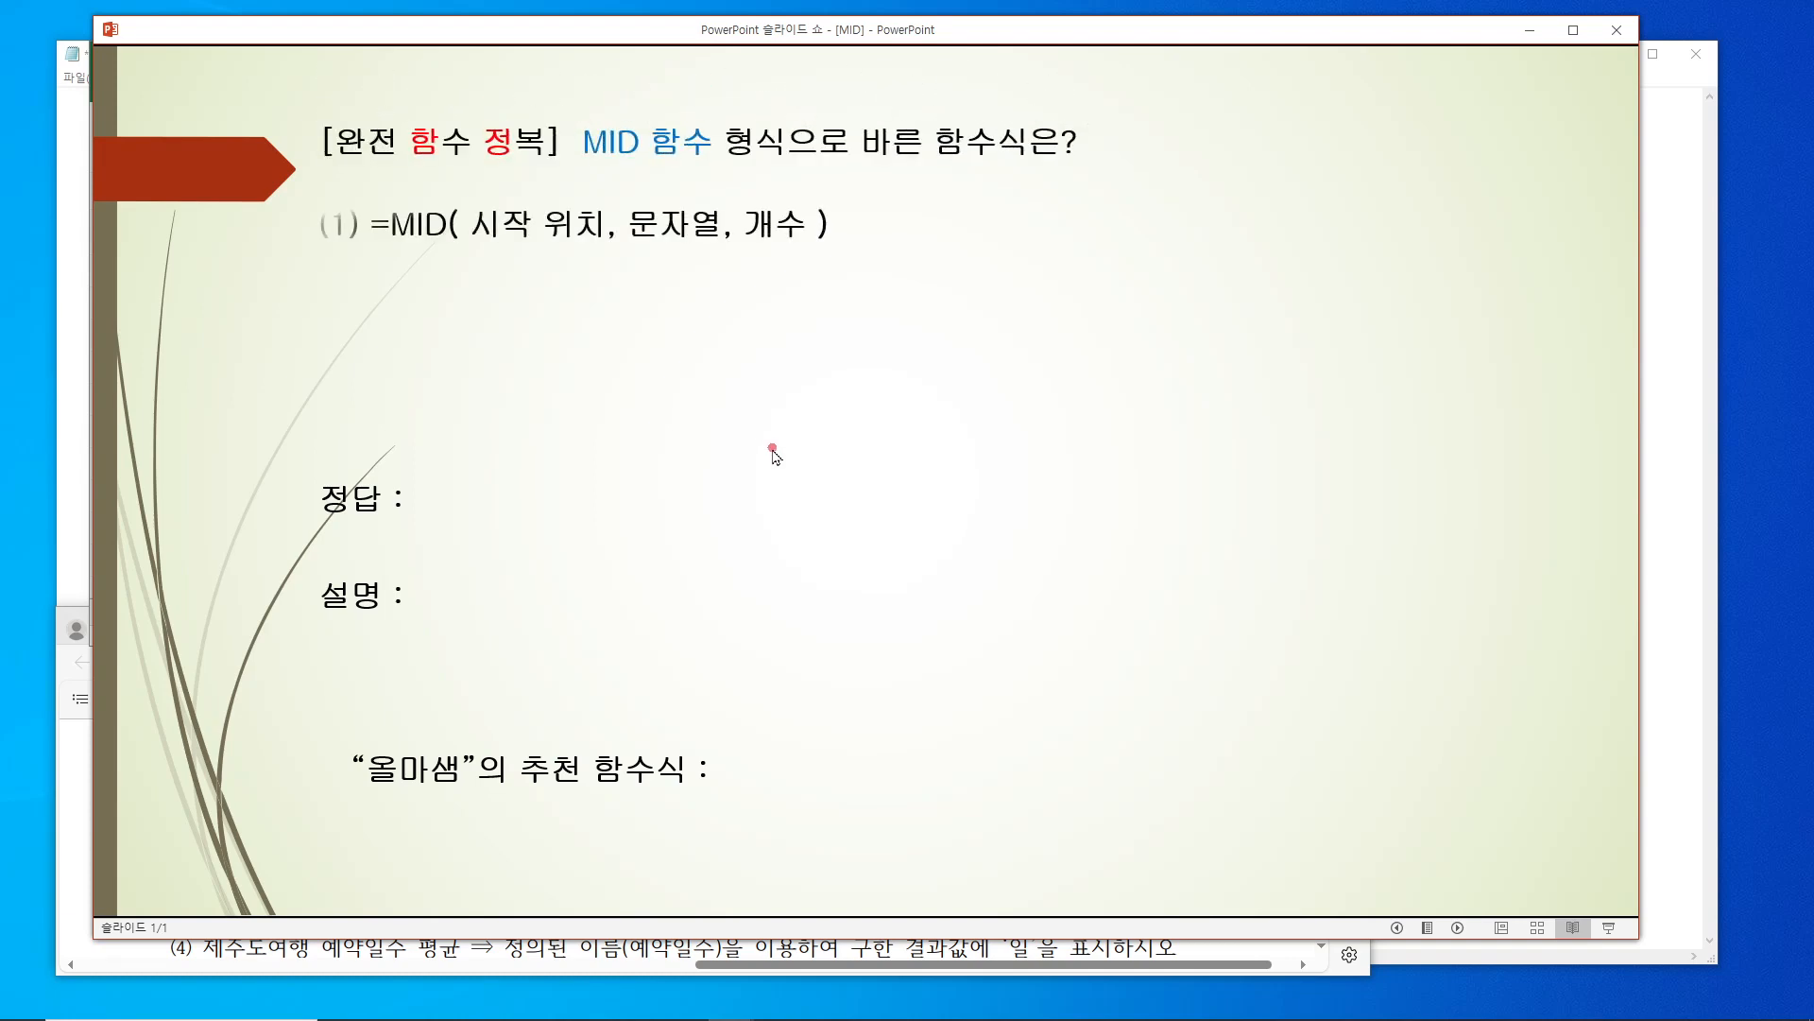
pyautogui.click(775, 457)
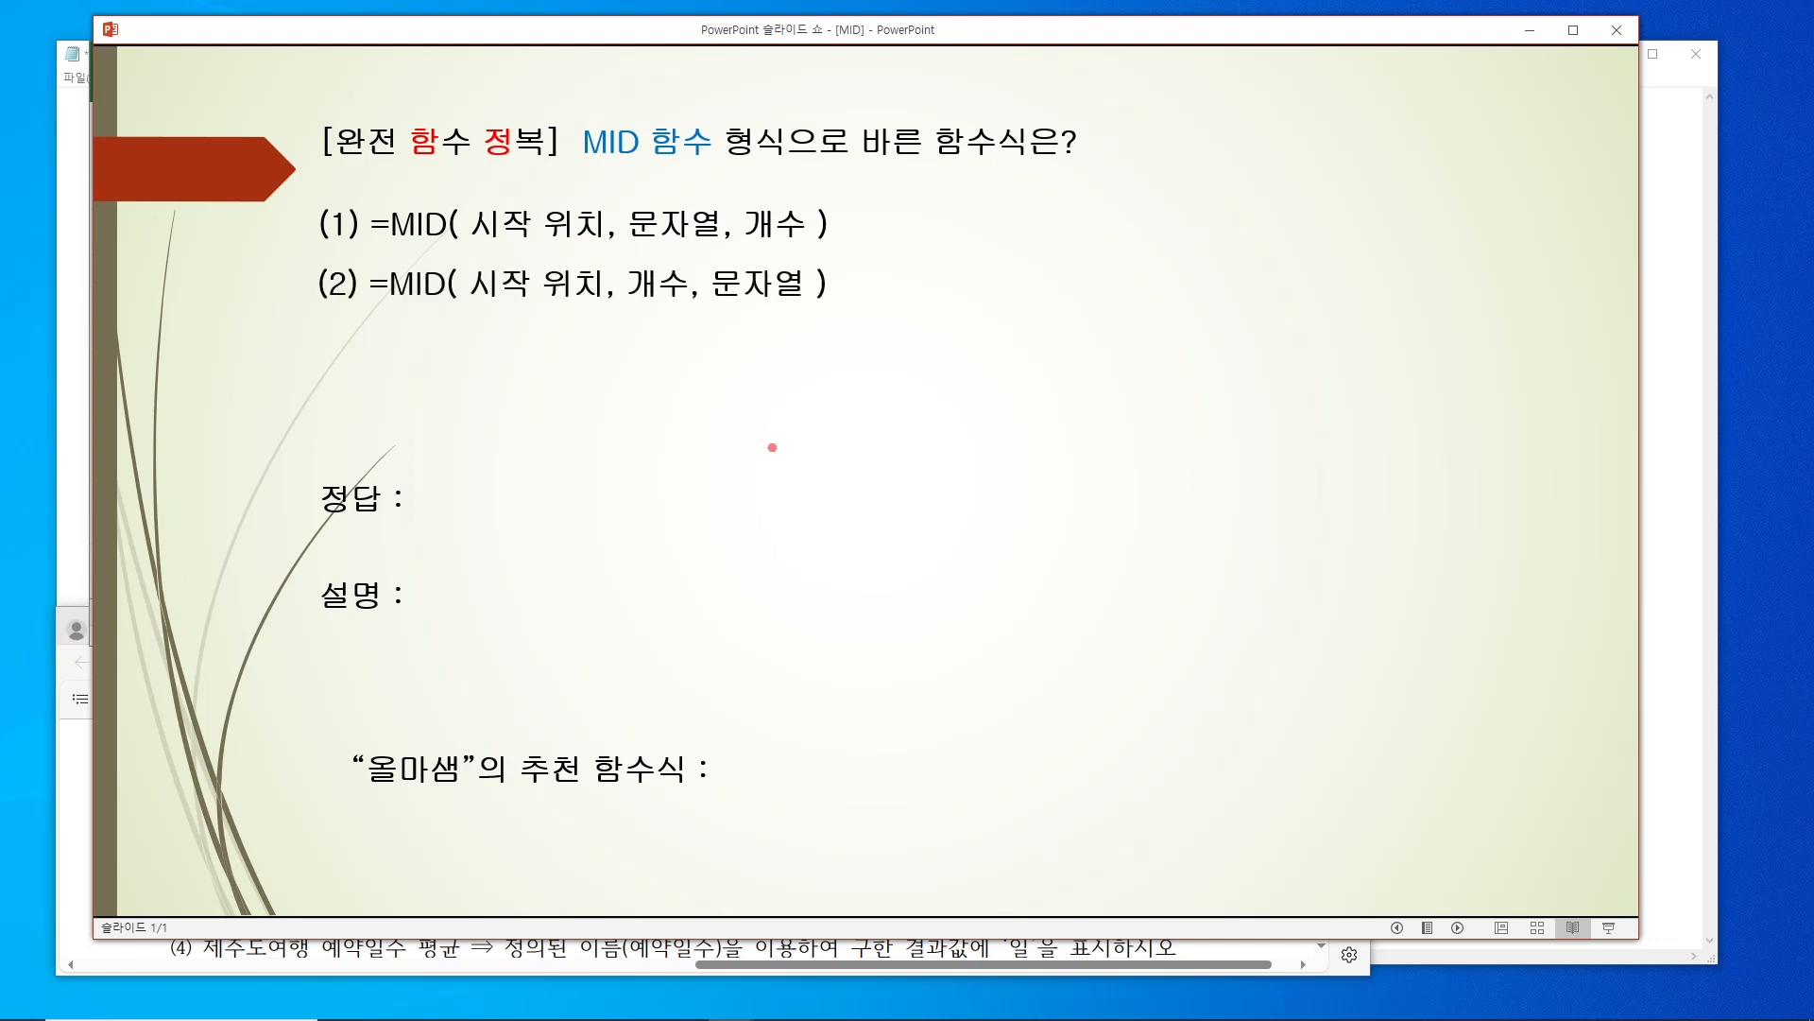
pyautogui.click(772, 447)
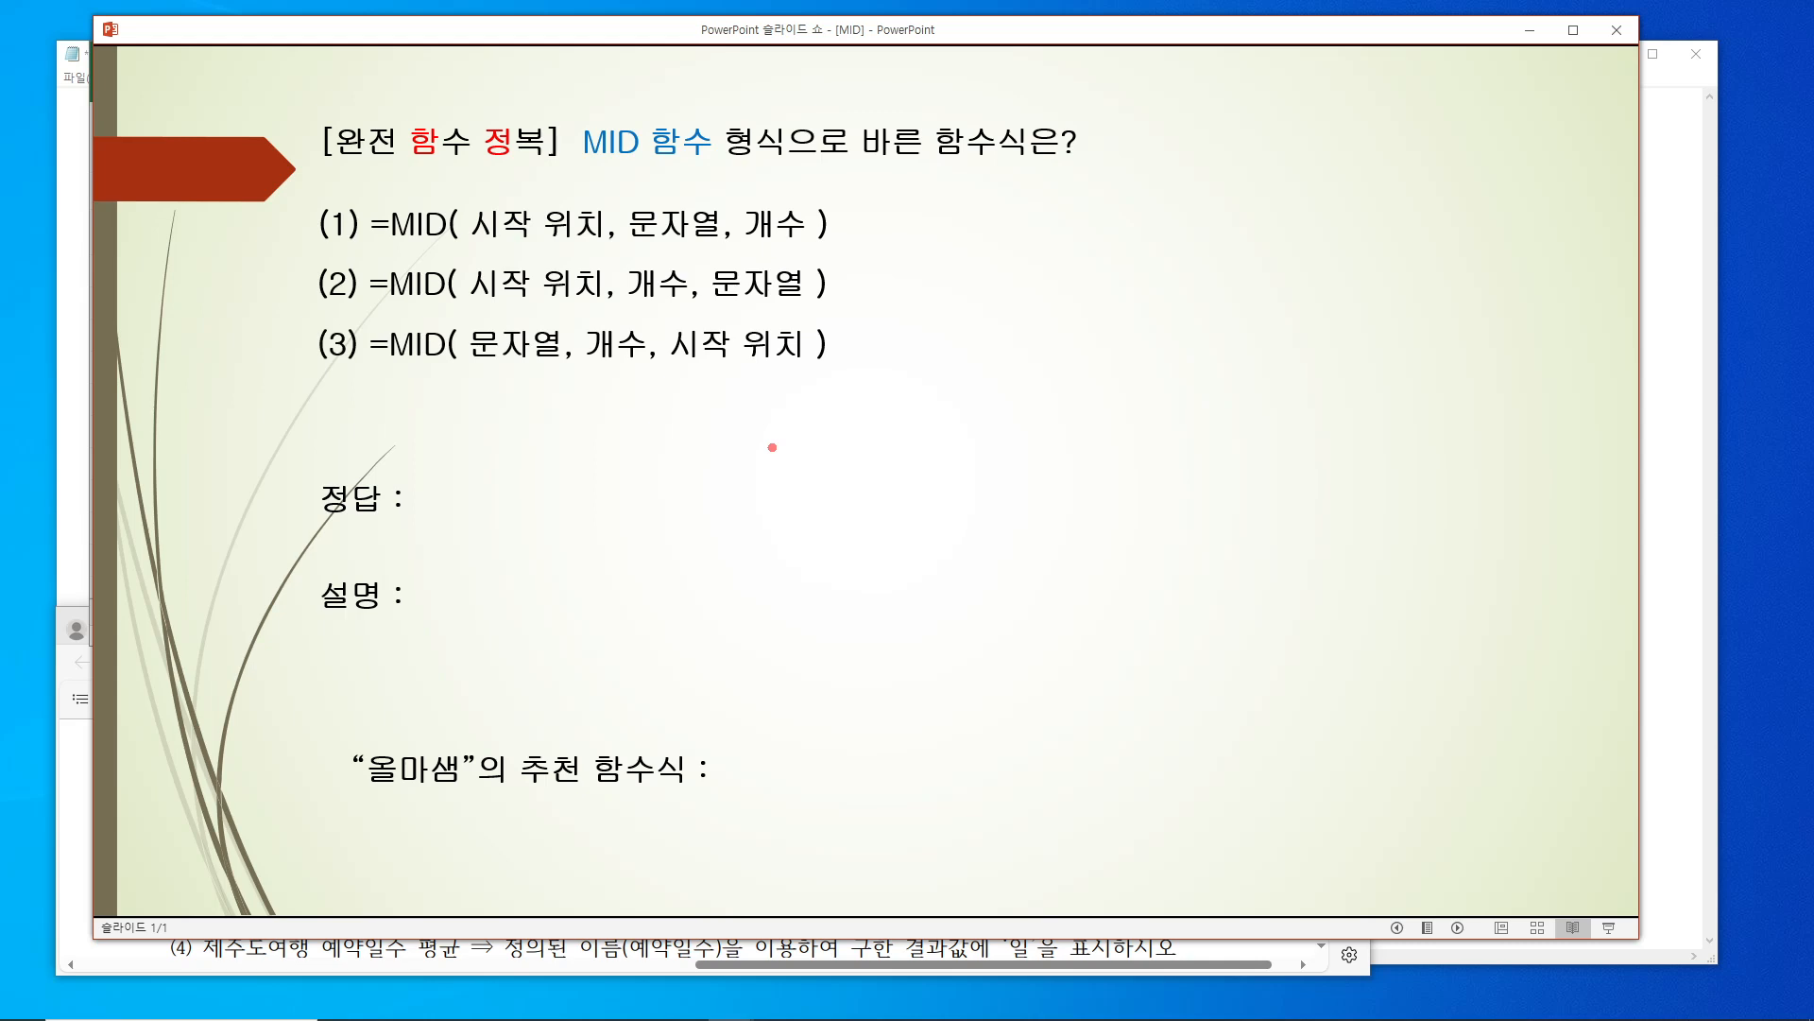
pyautogui.click(772, 447)
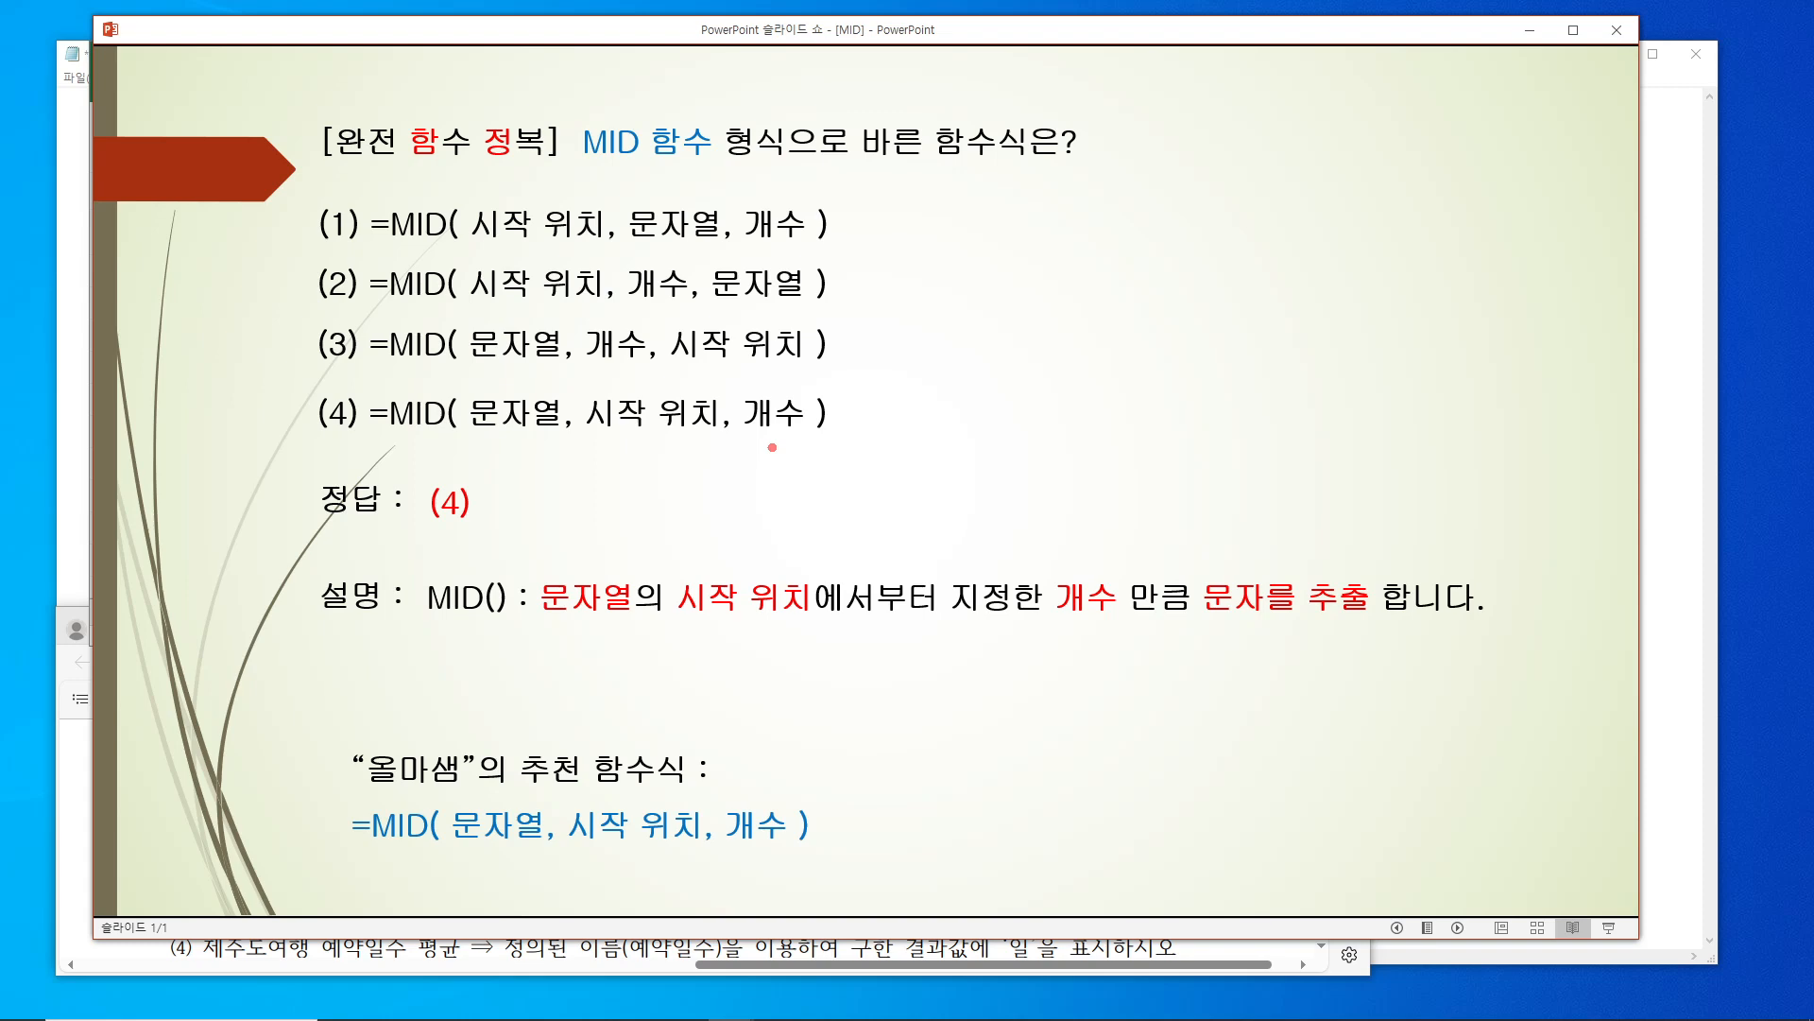
pyautogui.click(1530, 29)
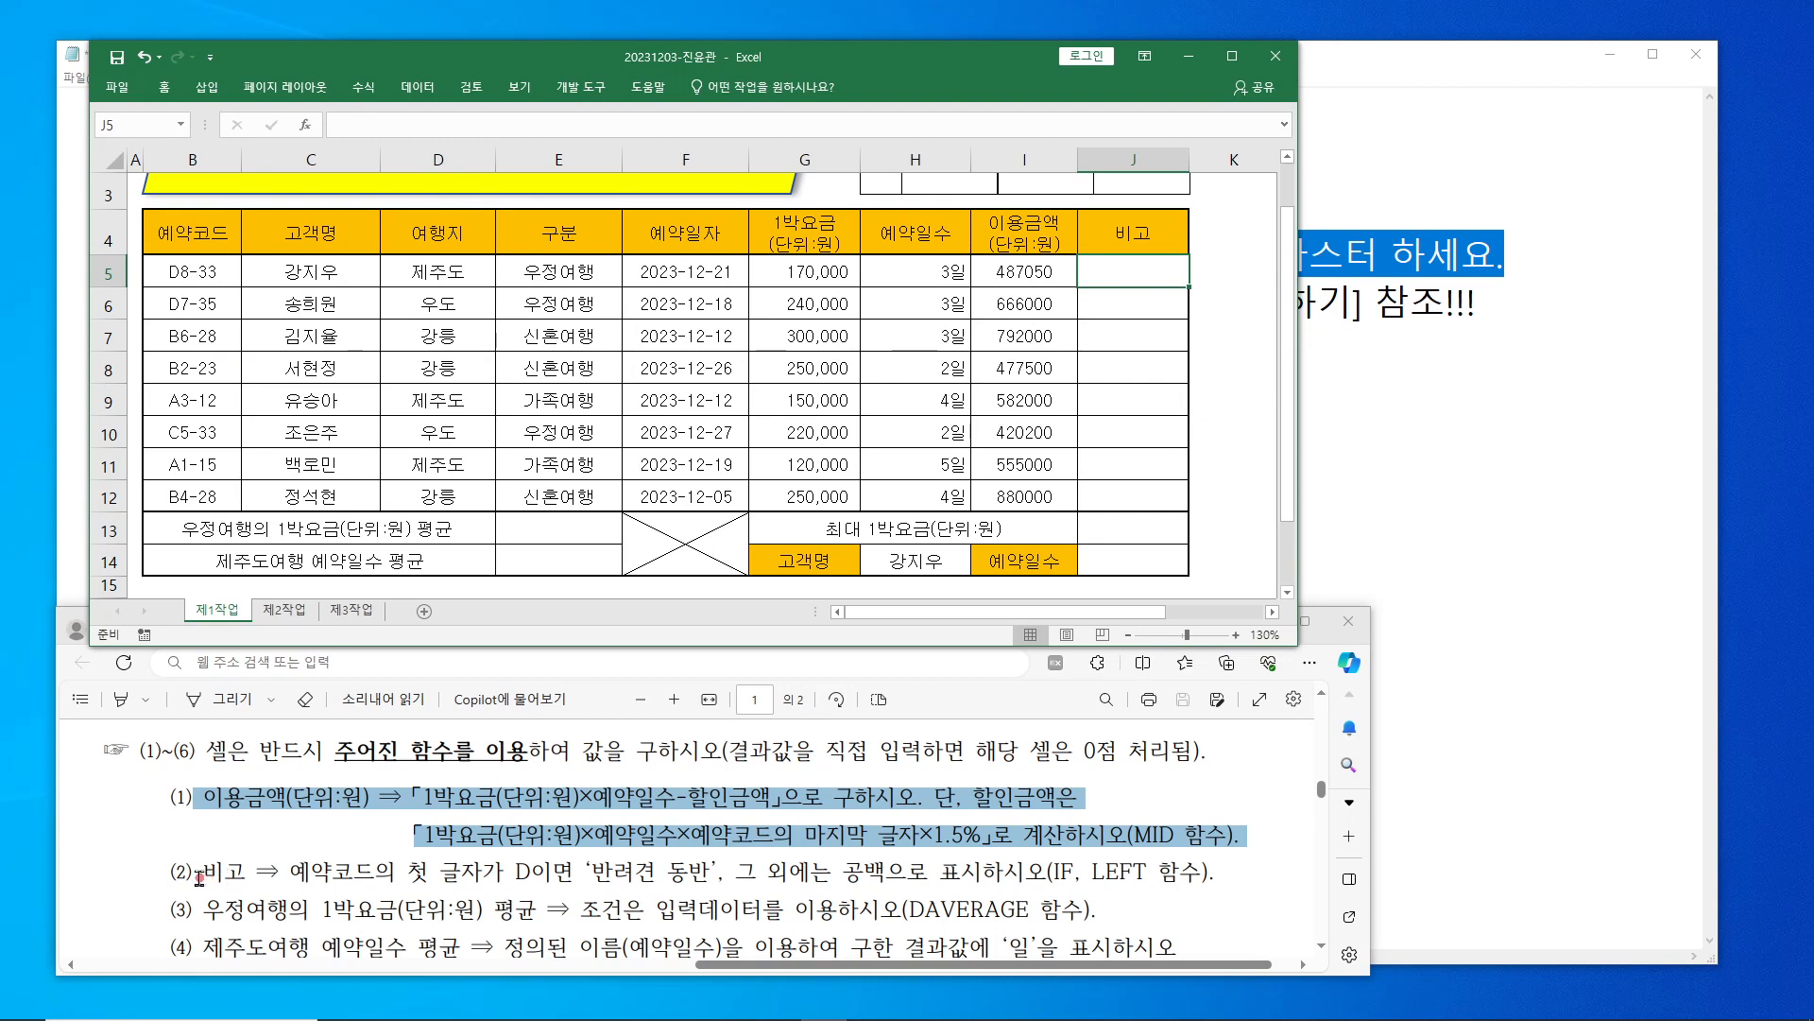
# - Highlight the text of task (2) on 비고 in the exam PDF and examine its first-character condition and LEFT function
pyautogui.scroll(-1, 271, 887)
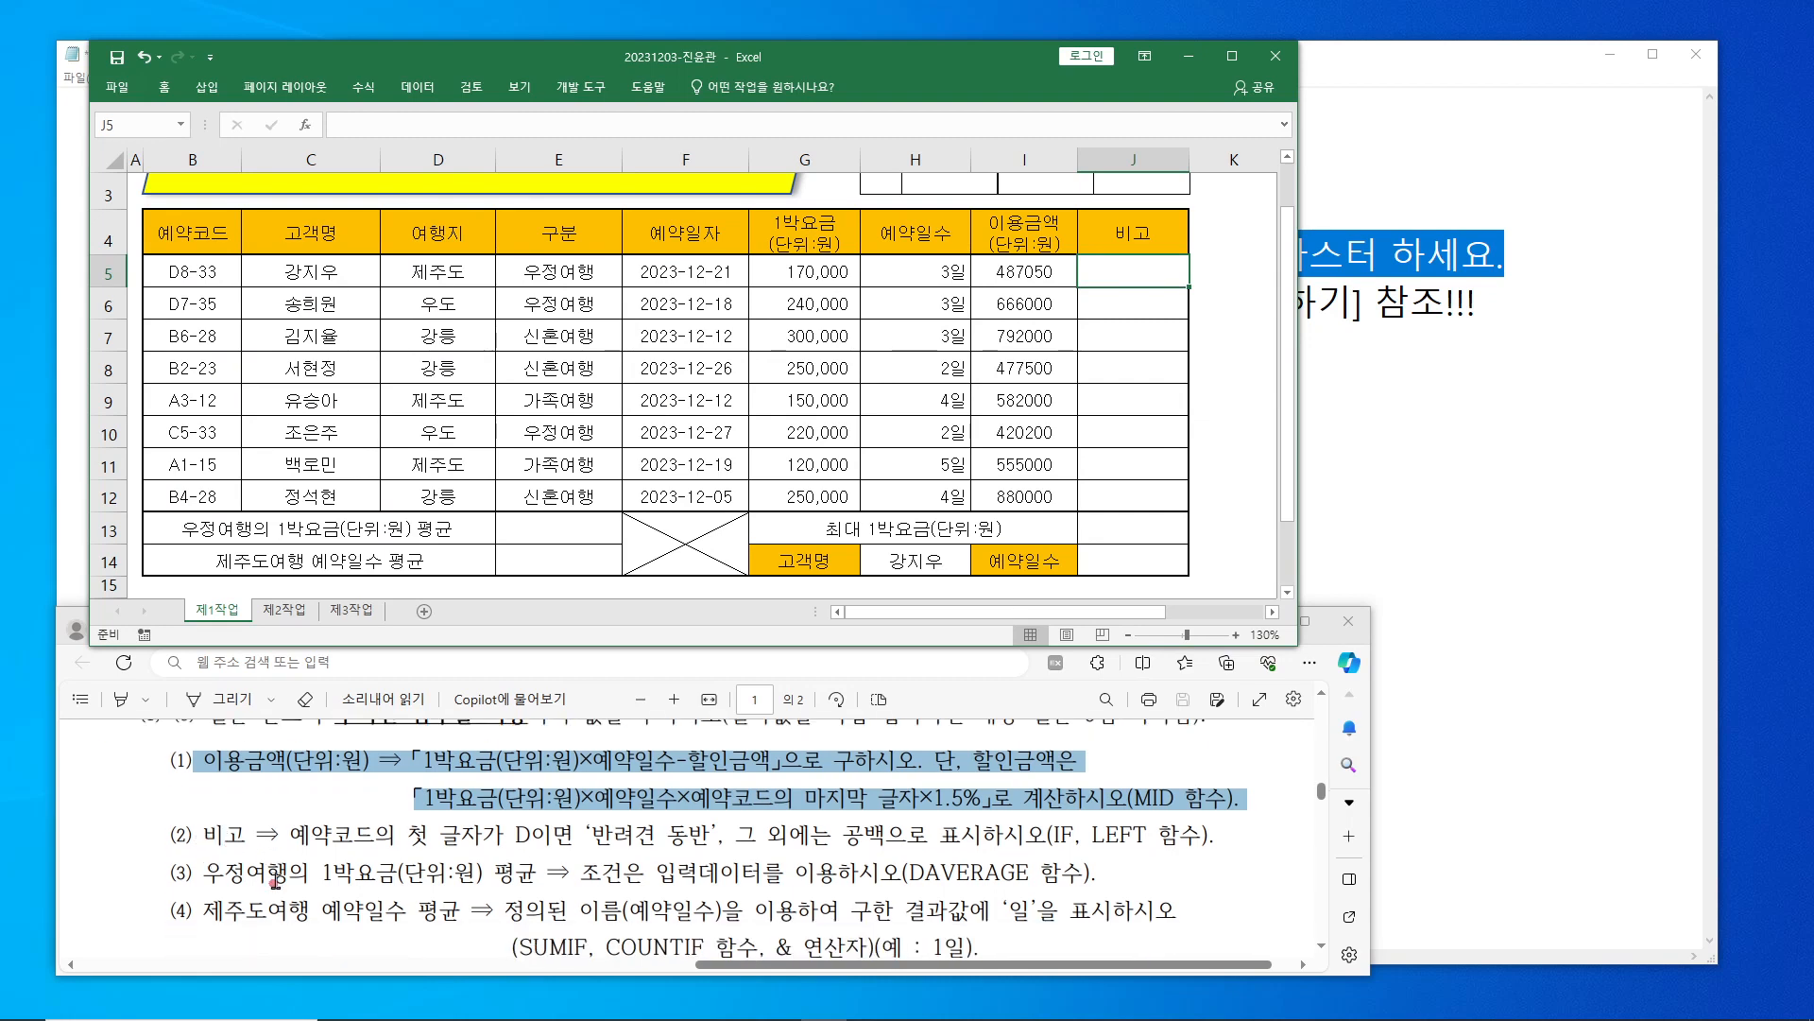
pyautogui.moveTo(205, 788); pyautogui.dragTo(1233, 786)
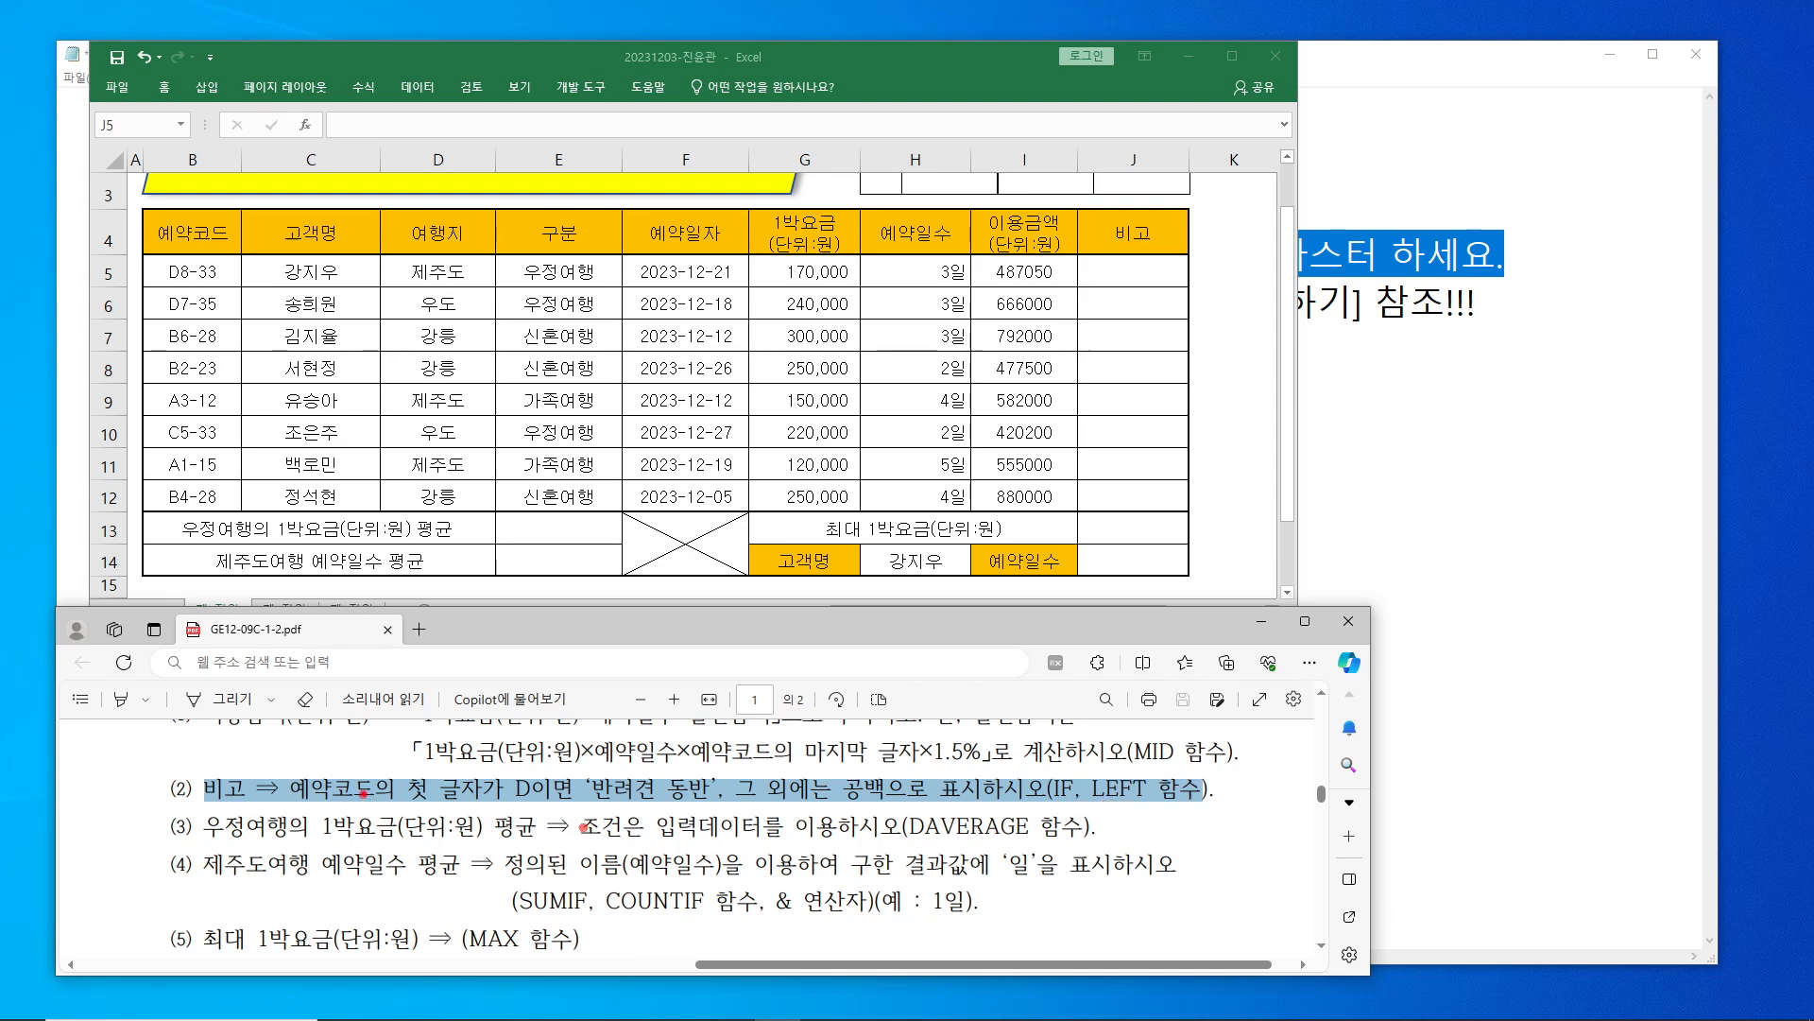
pyautogui.moveTo(274, 766); pyautogui.dragTo(490, 815)
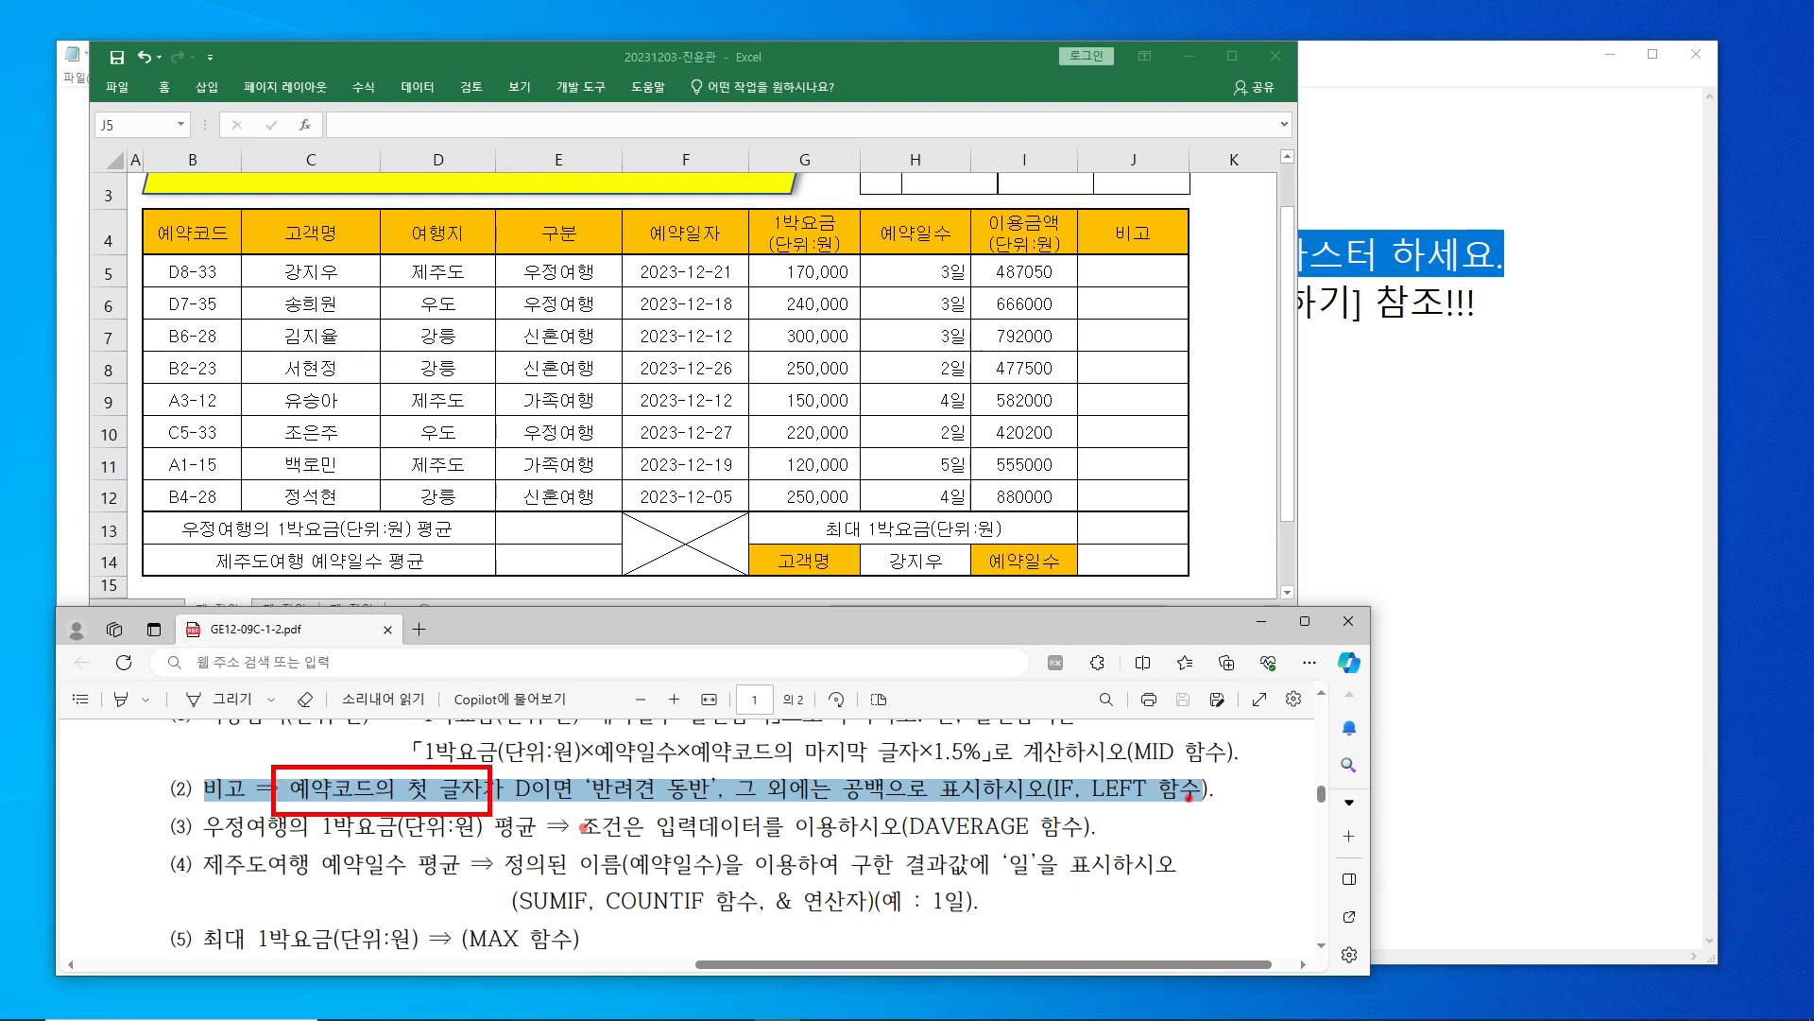
pyautogui.moveTo(1090, 761); pyautogui.dragTo(1170, 805)
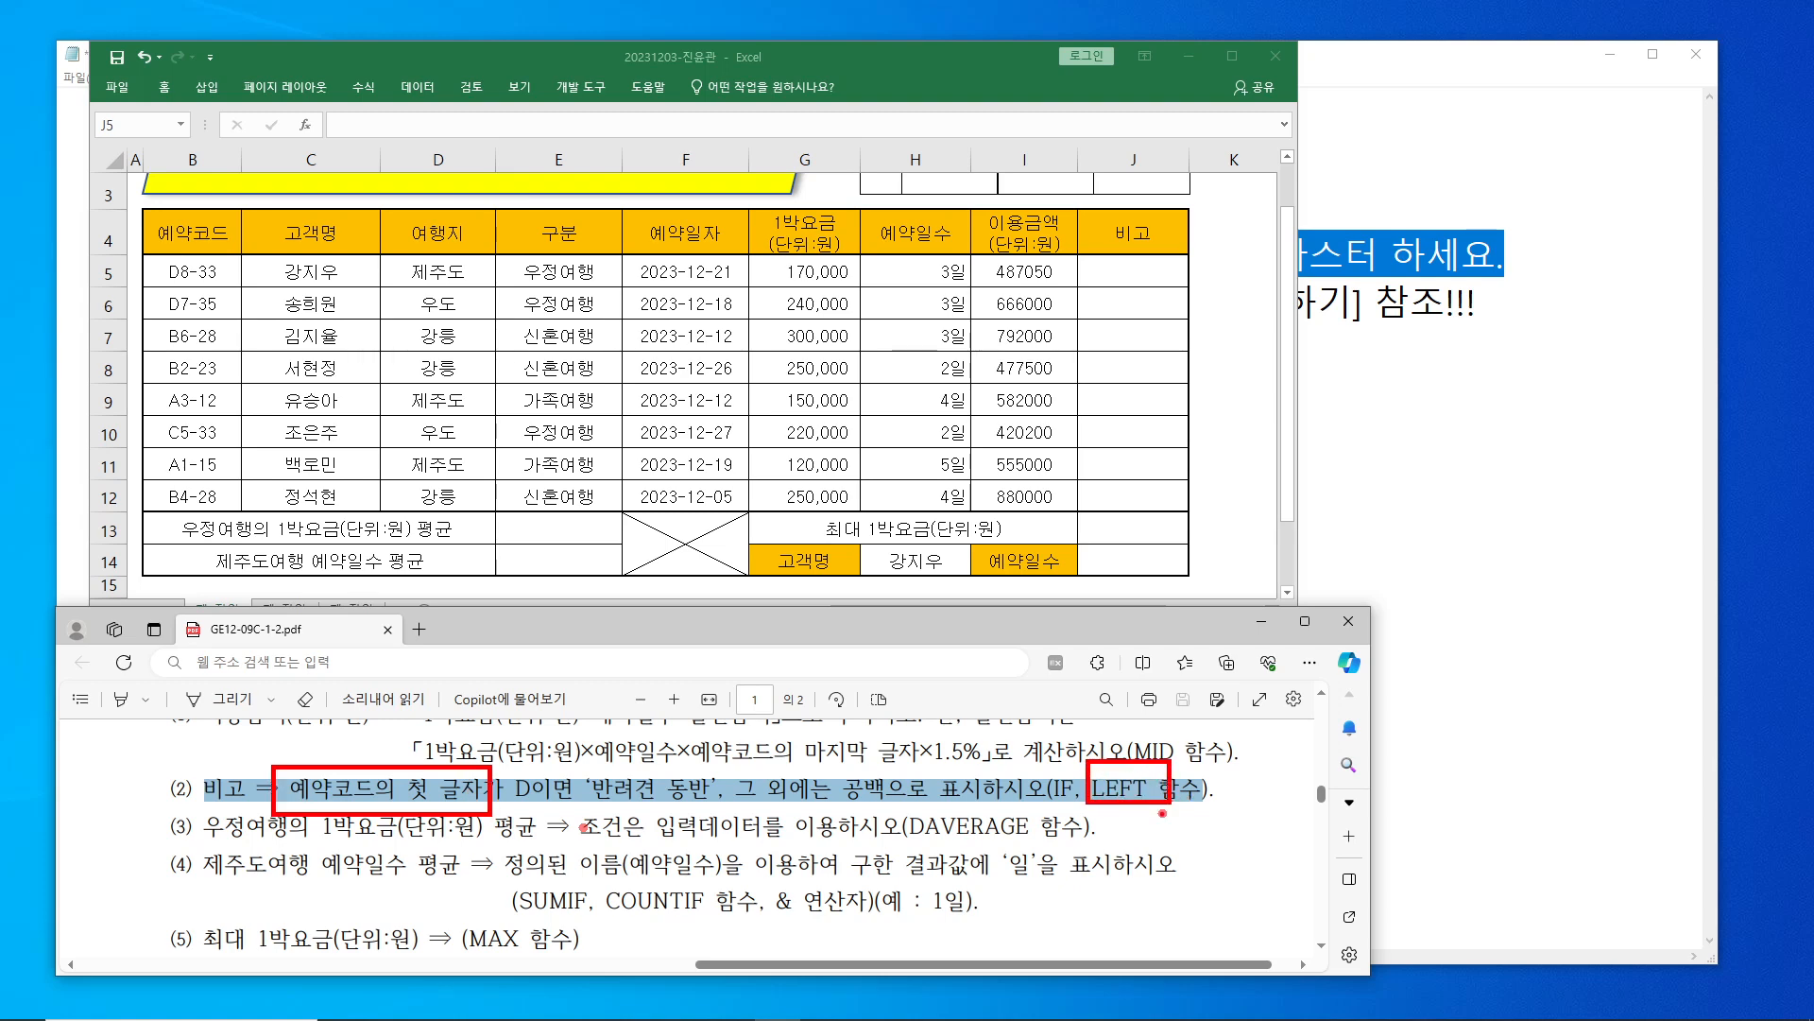
pyautogui.press('Escape')
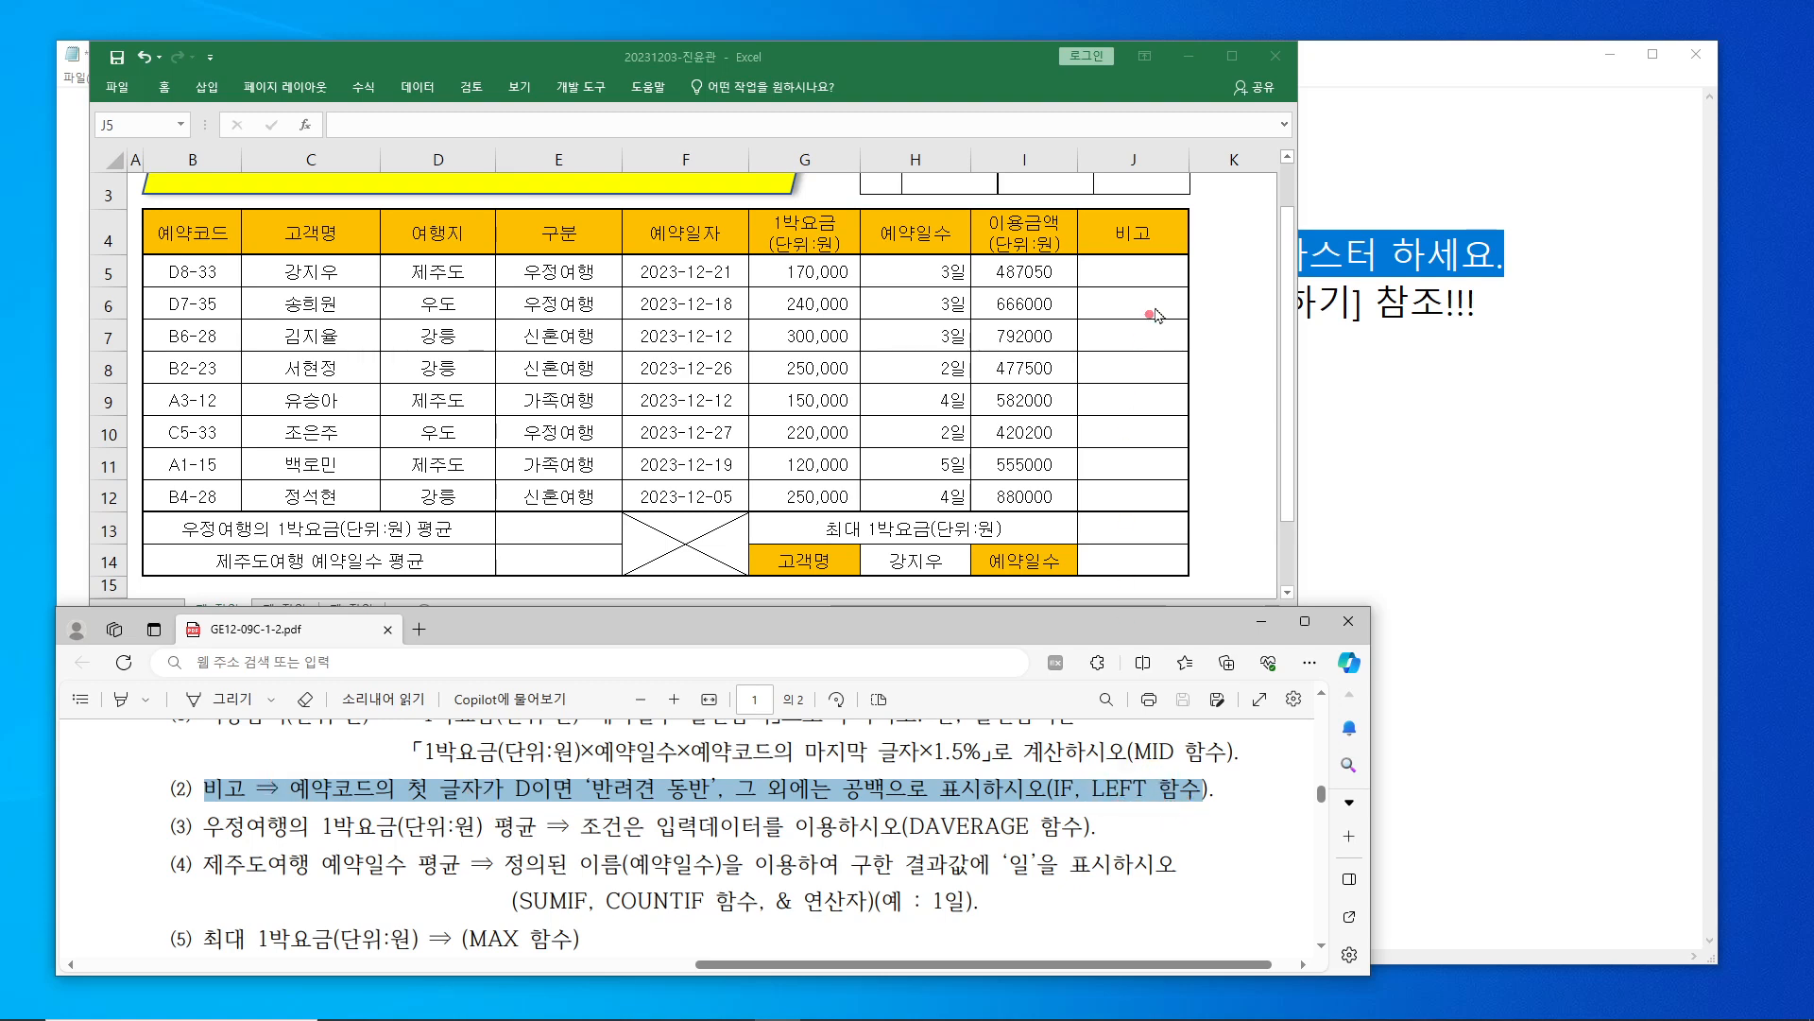
# - Start a LEFT formula in J5 of the 비고 column and bring up its function arguments
pyautogui.click(1135, 280)
pyautogui.click(463, 128)
pyautogui.write('=')
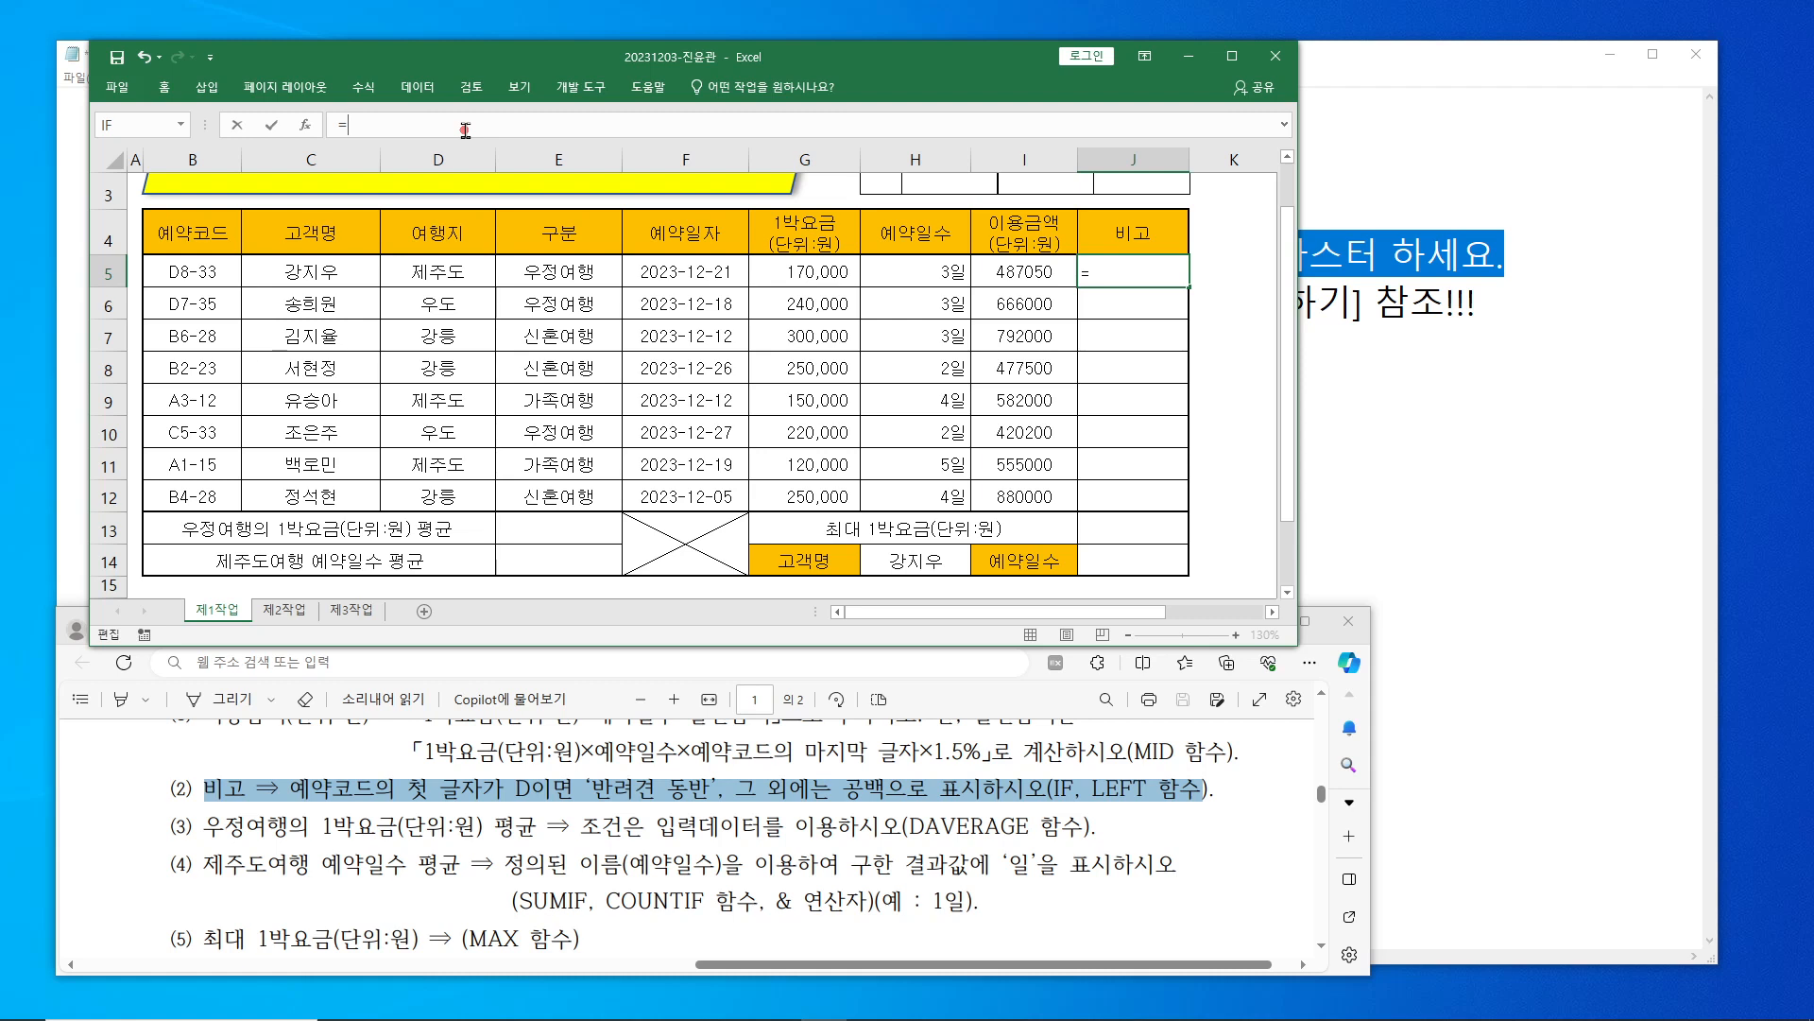
pyautogui.write('le')
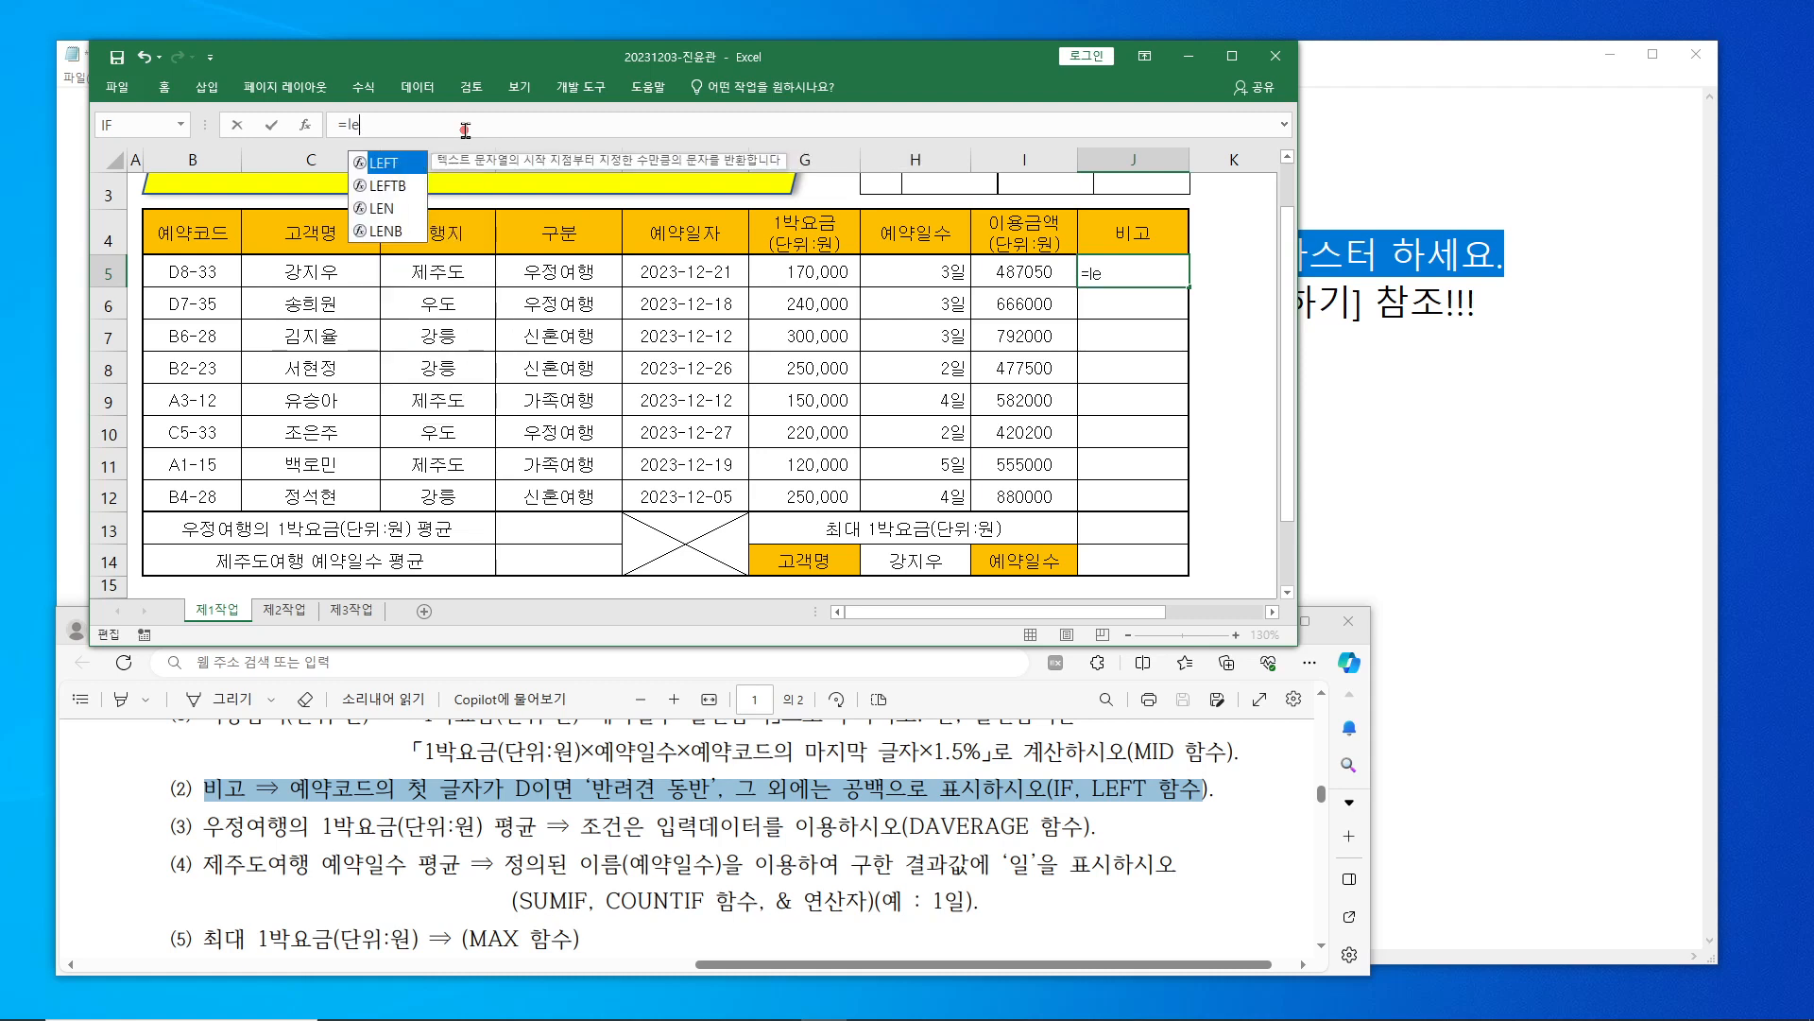
pyautogui.write('ft(')
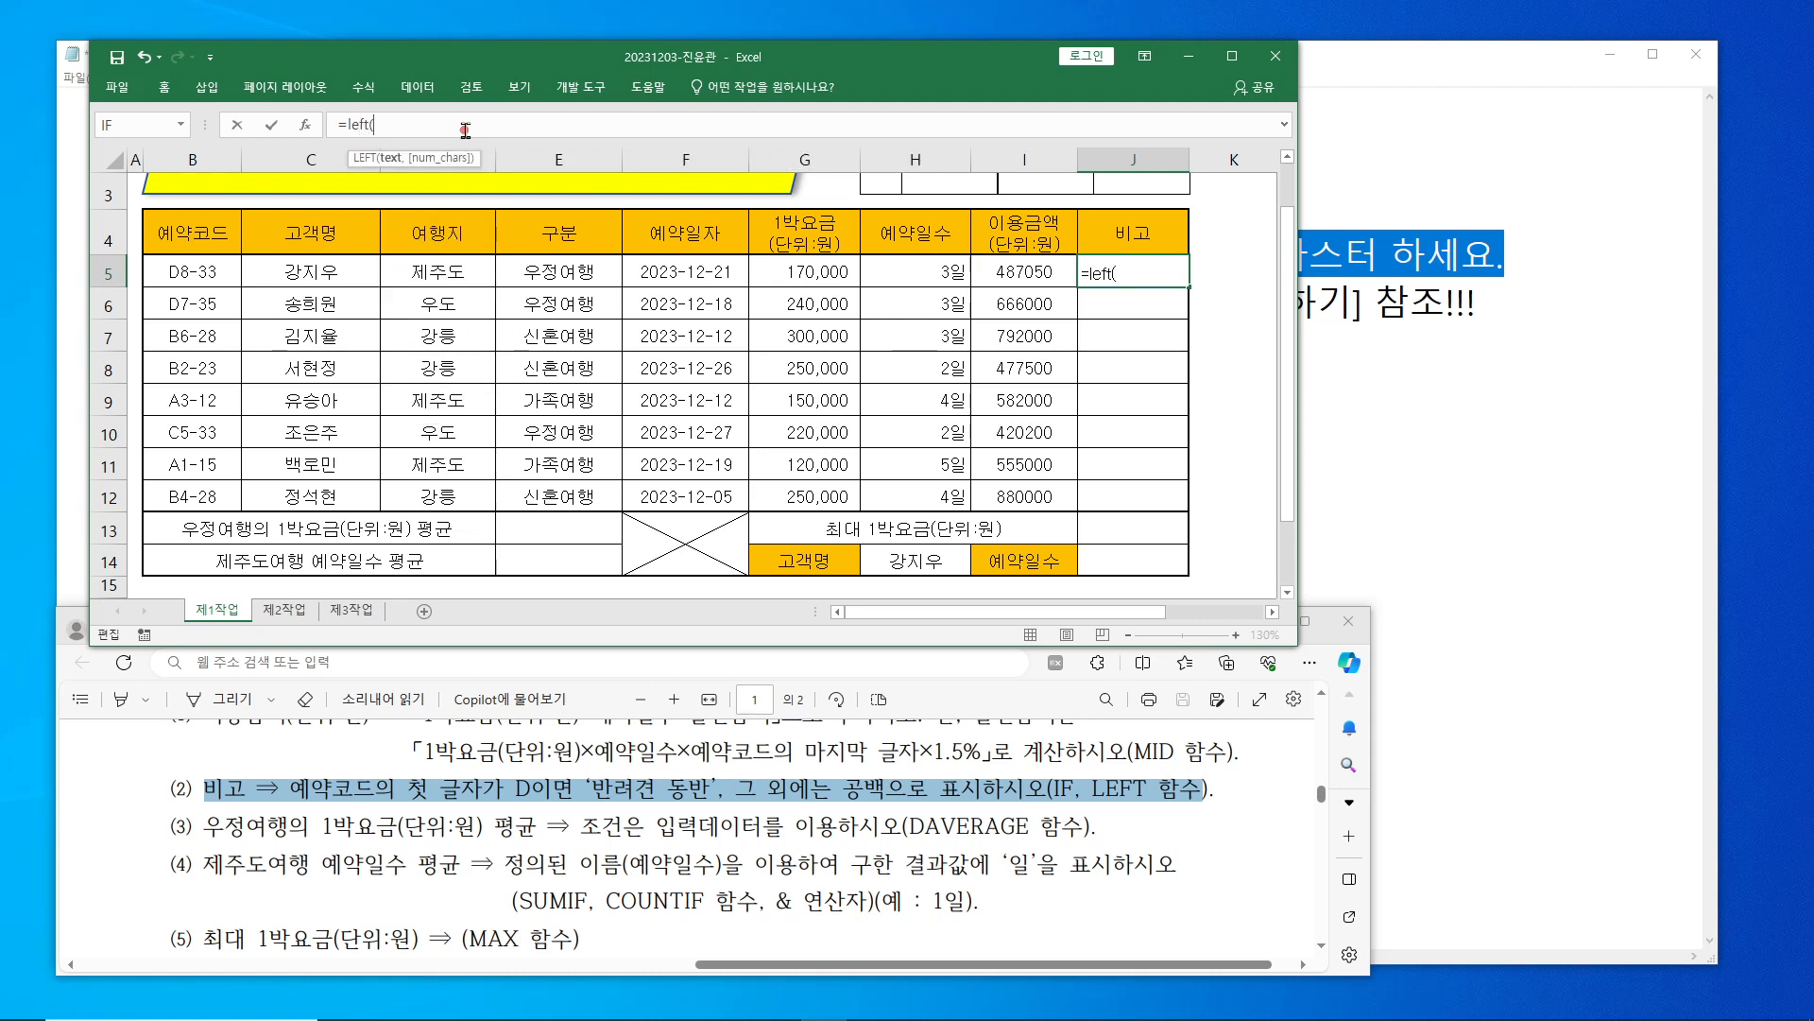
pyautogui.click(310, 128)
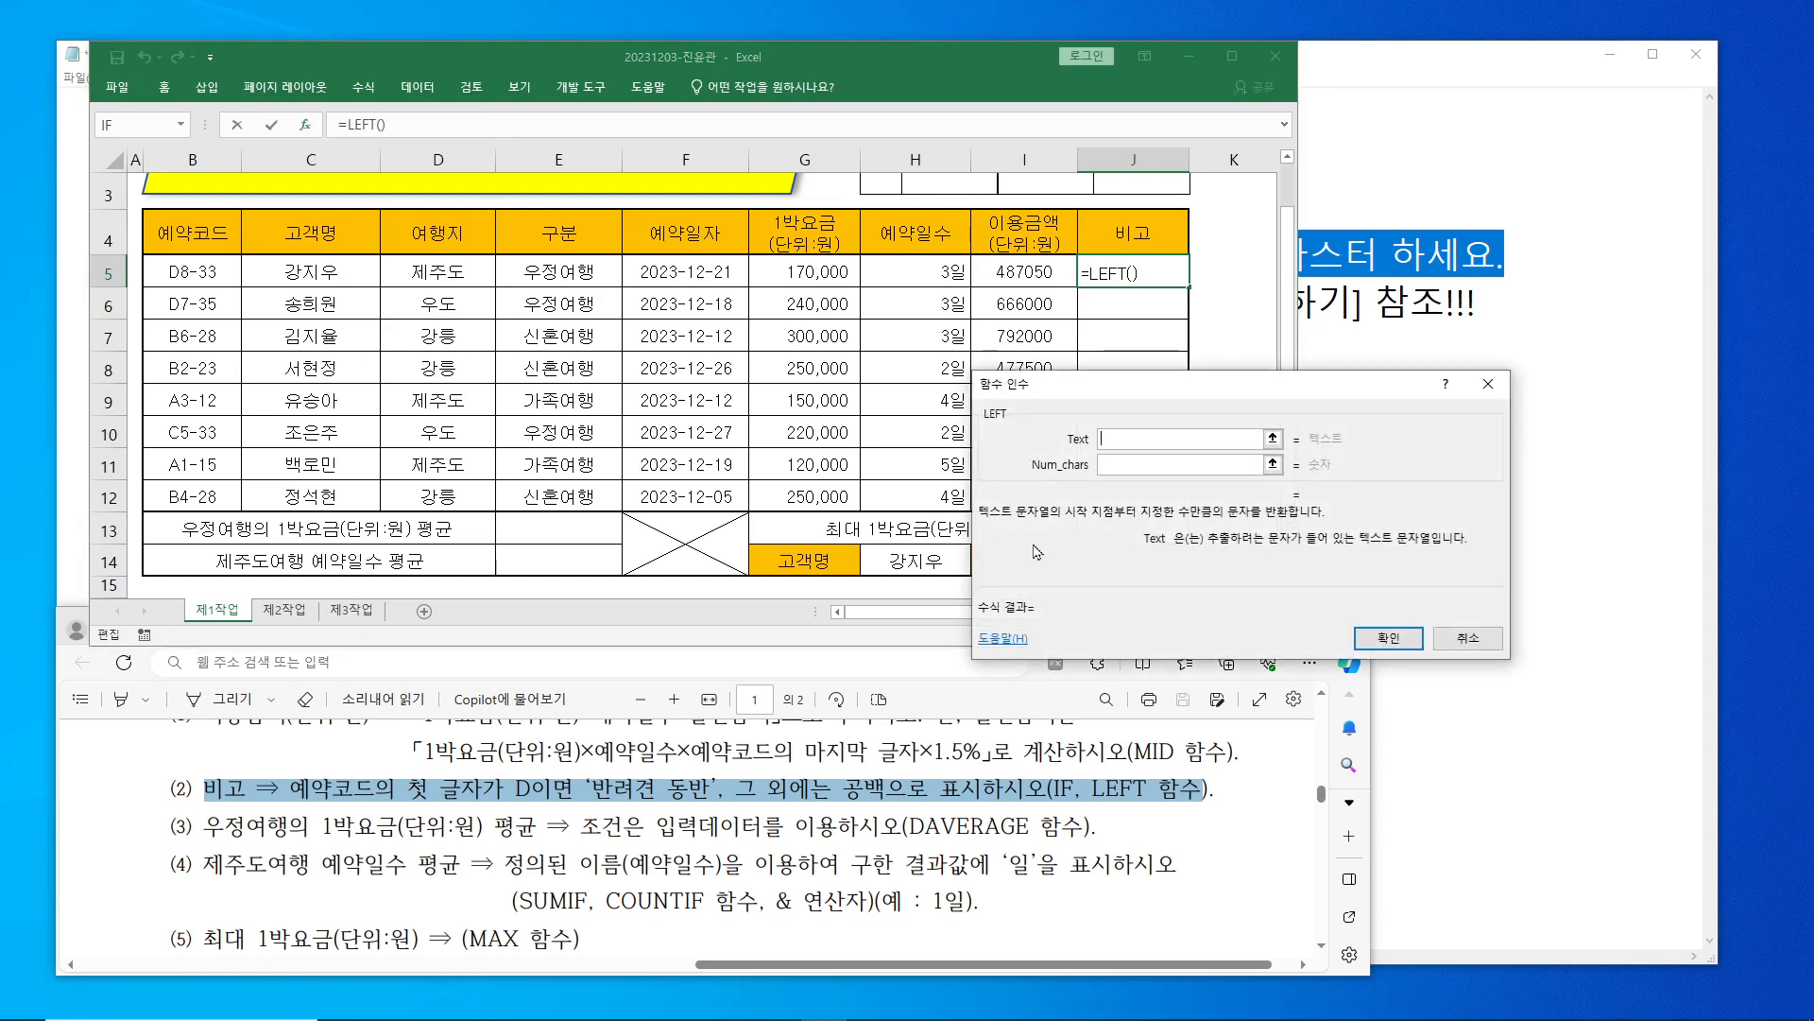
# - Set LEFT's Text to B5 and Num_chars to 1, and accept the function arguments
pyautogui.click(209, 271)
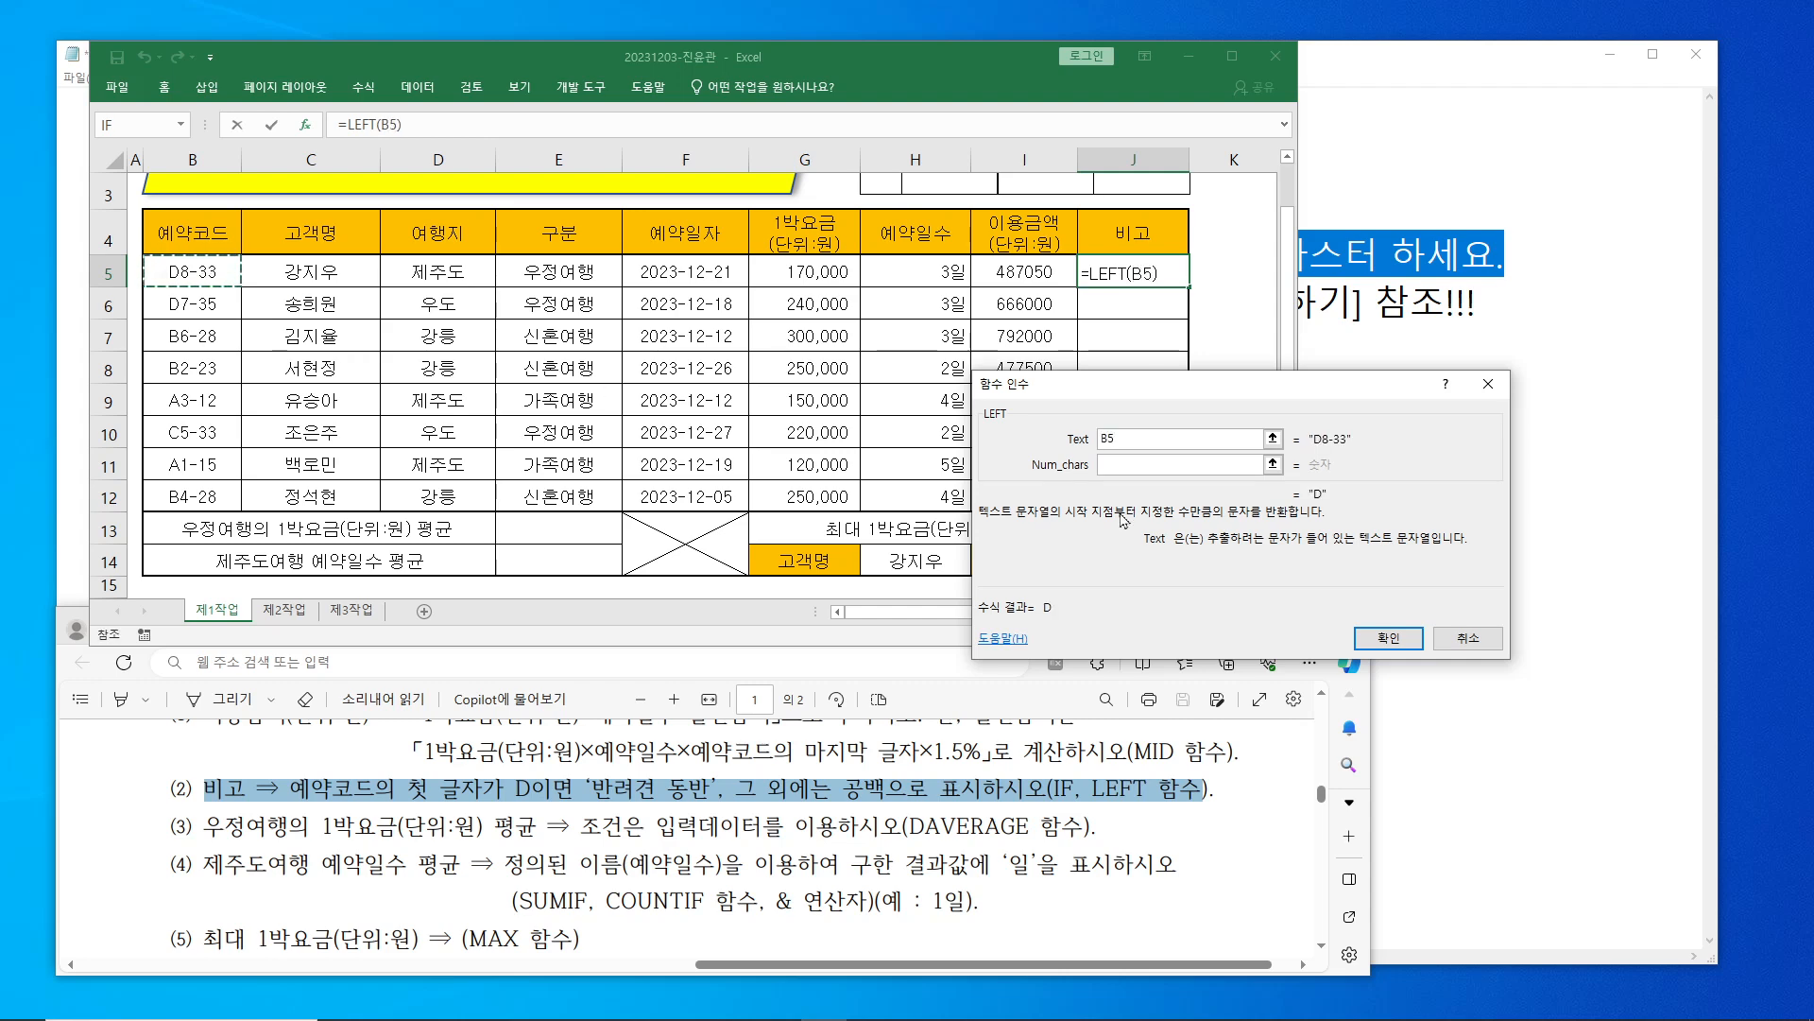
pyautogui.click(1158, 466)
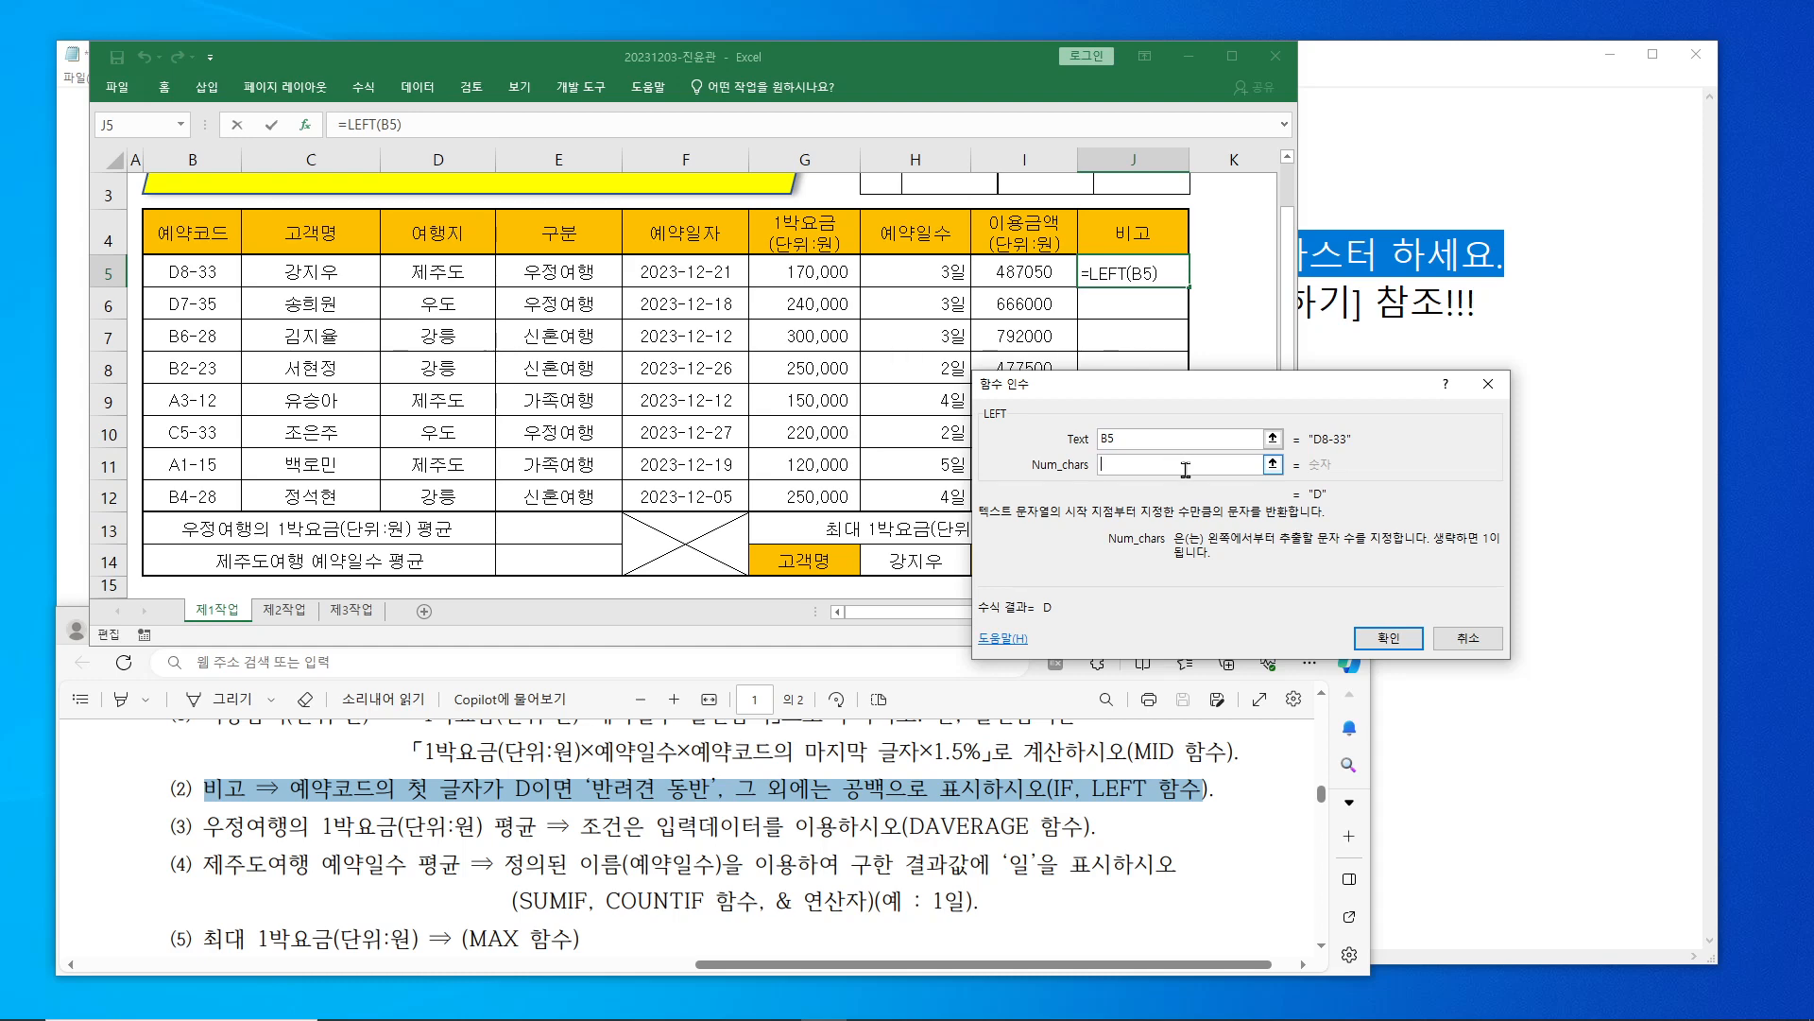
pyautogui.write('1')
pyautogui.click(1390, 642)
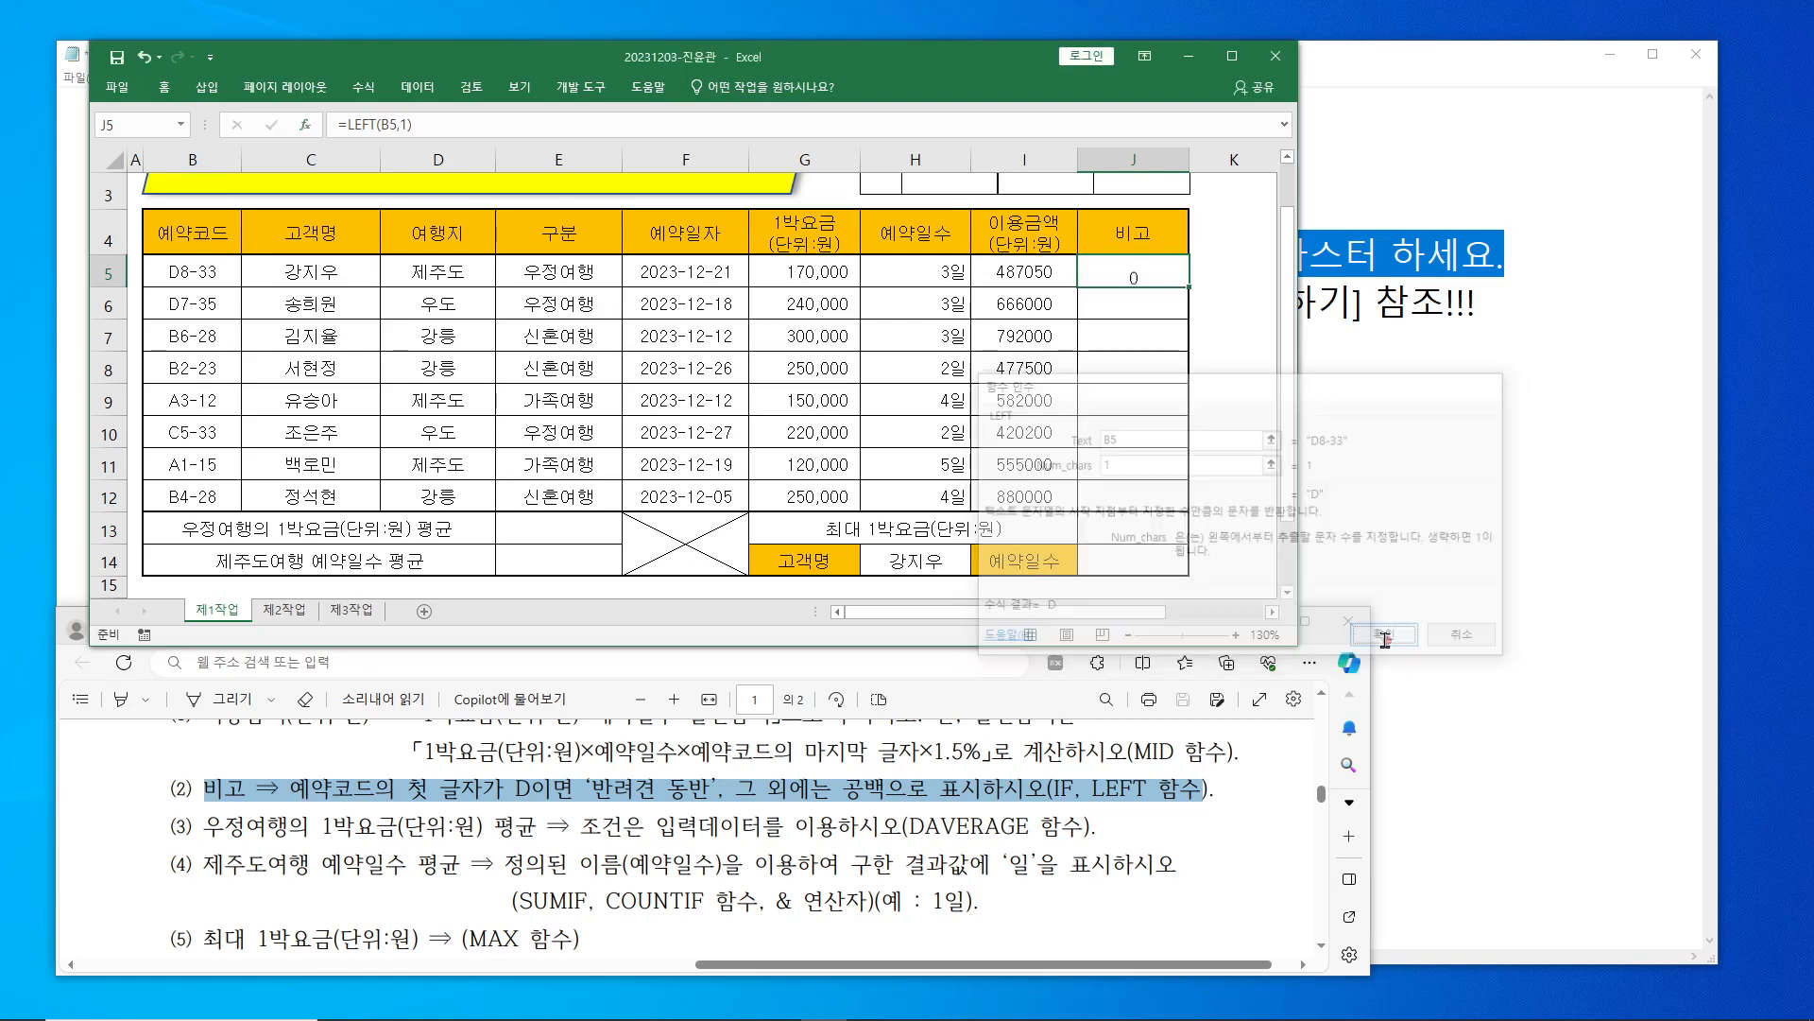
# - Fill the LEFT formula in J5 down to J12 without formatting
pyautogui.moveTo(1187, 279); pyautogui.dragTo(1167, 504)
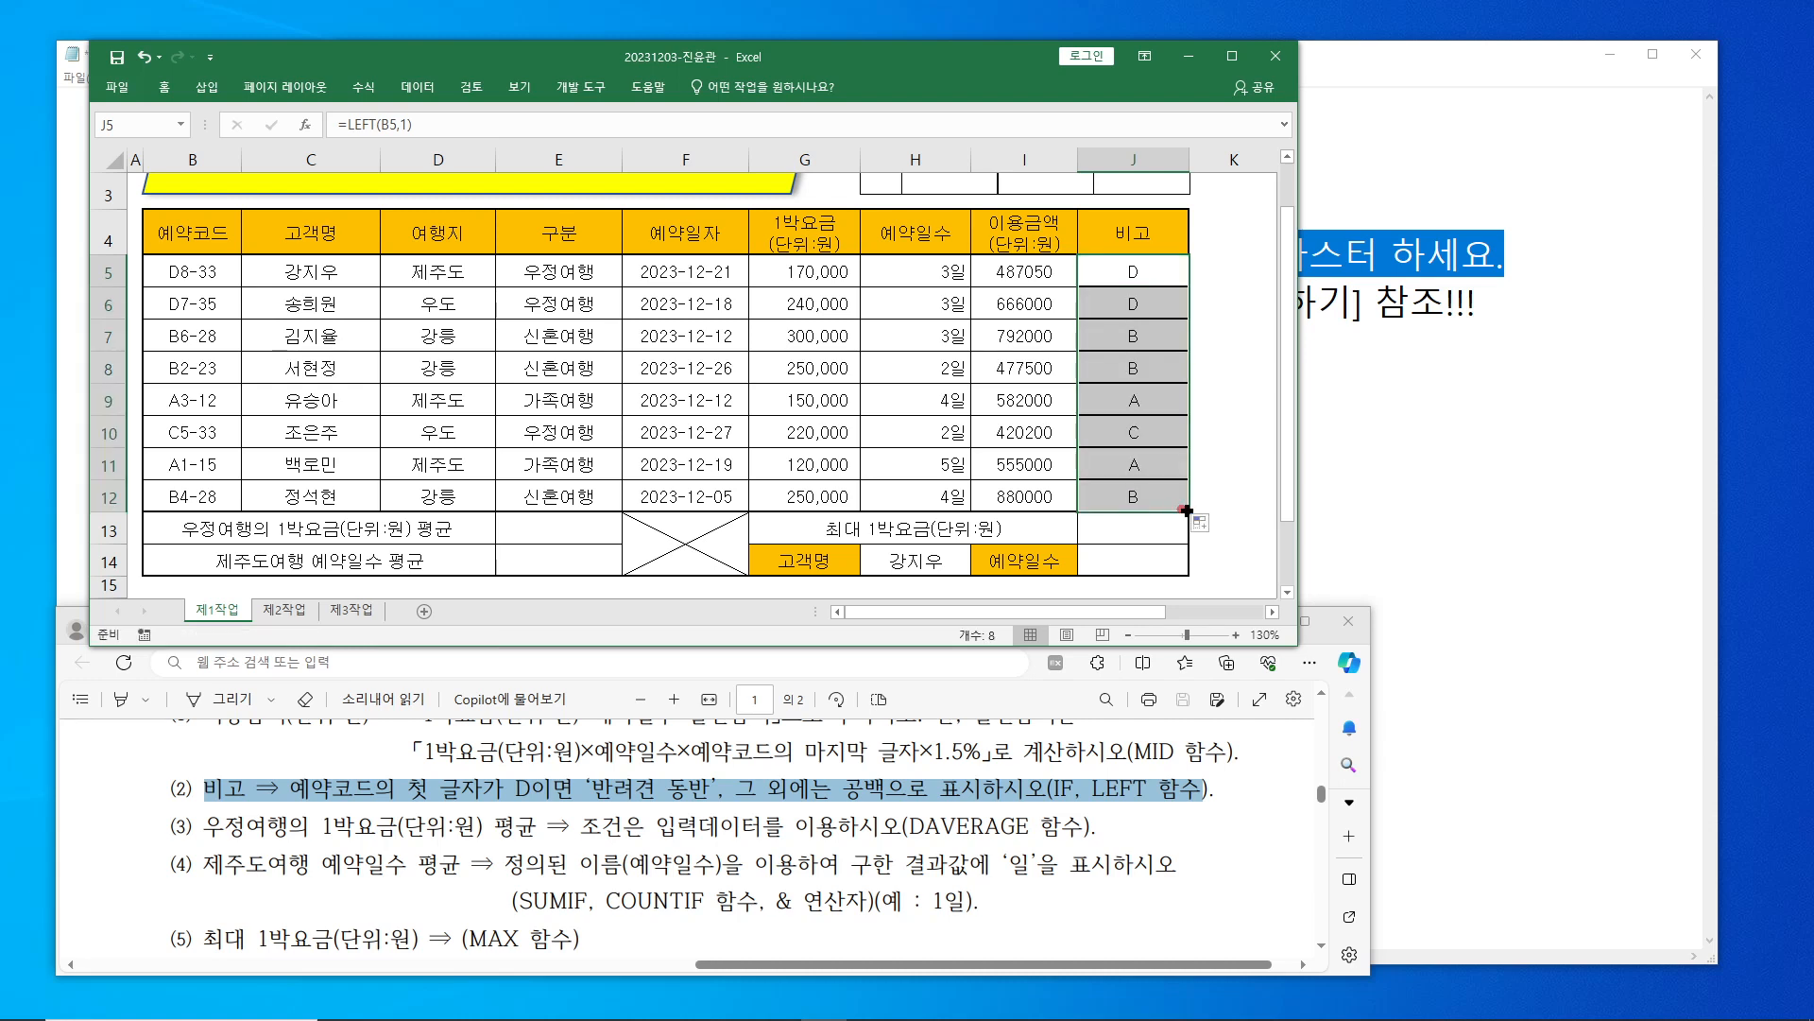
pyautogui.click(1218, 525)
pyautogui.click(1242, 593)
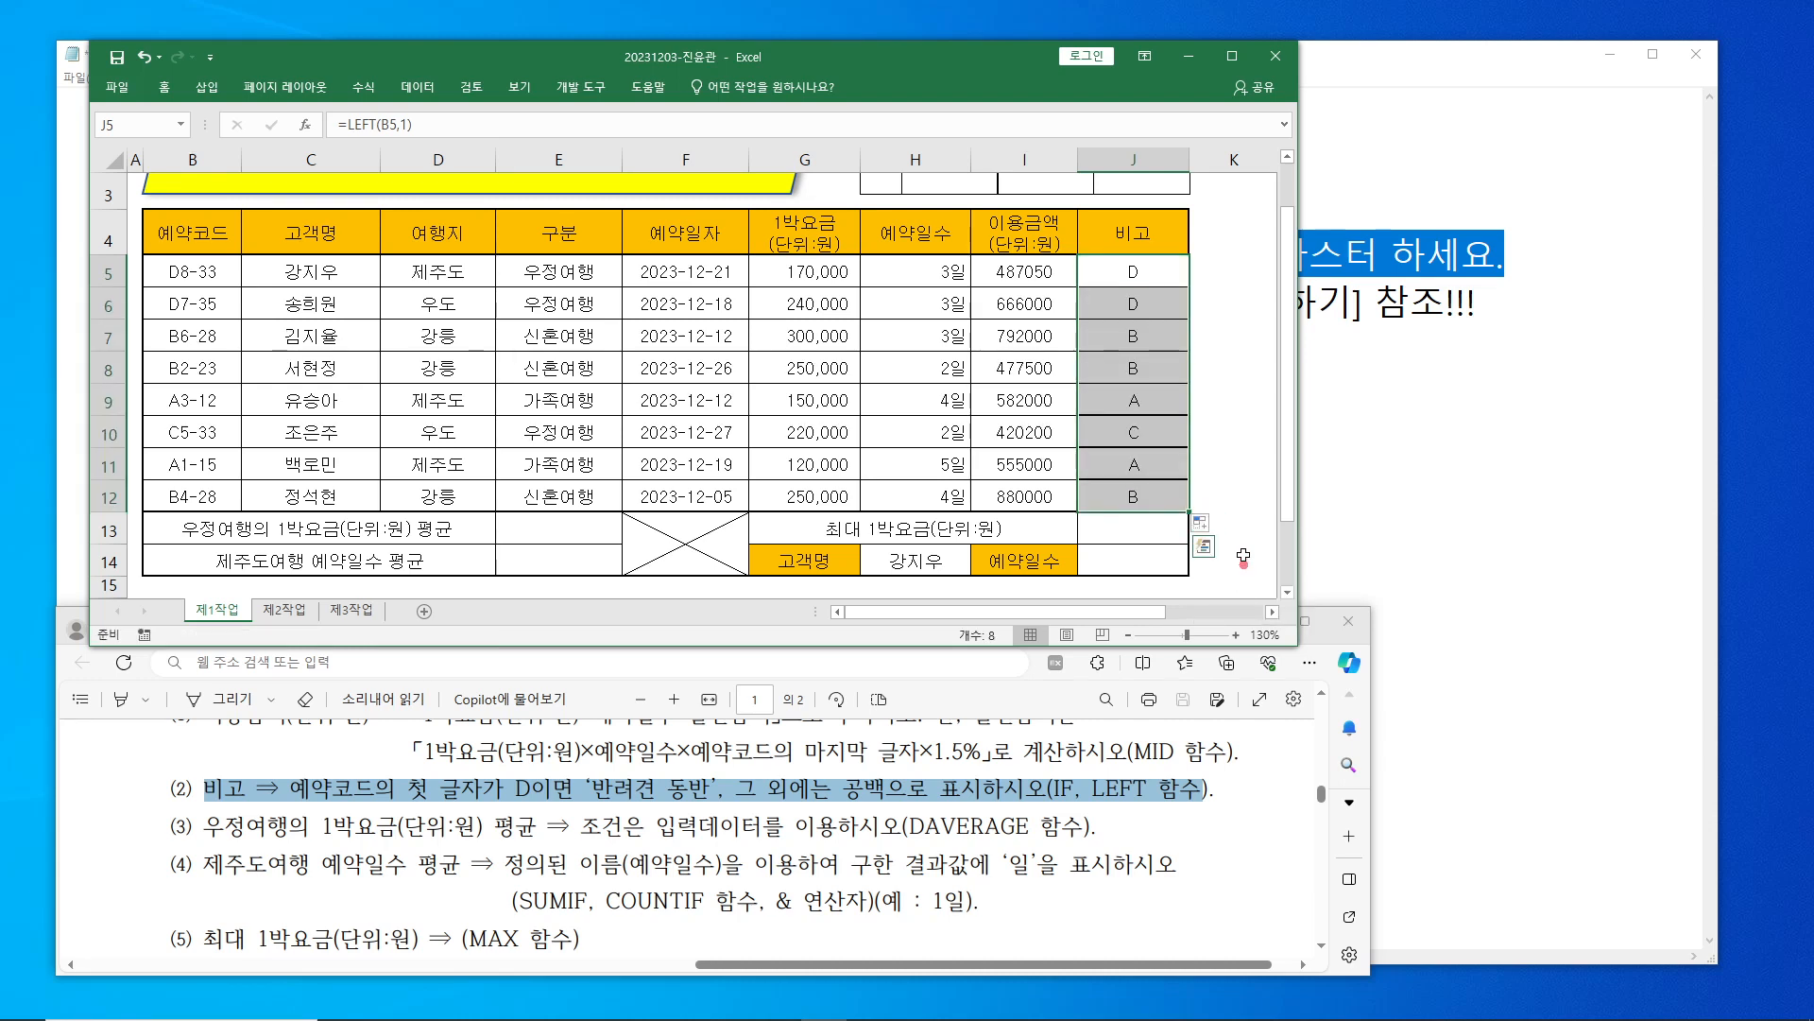
# - Compare the extracted characters in 비고 with the first characters of 예약코드 and the wording of task (2)
pyautogui.click(1229, 279)
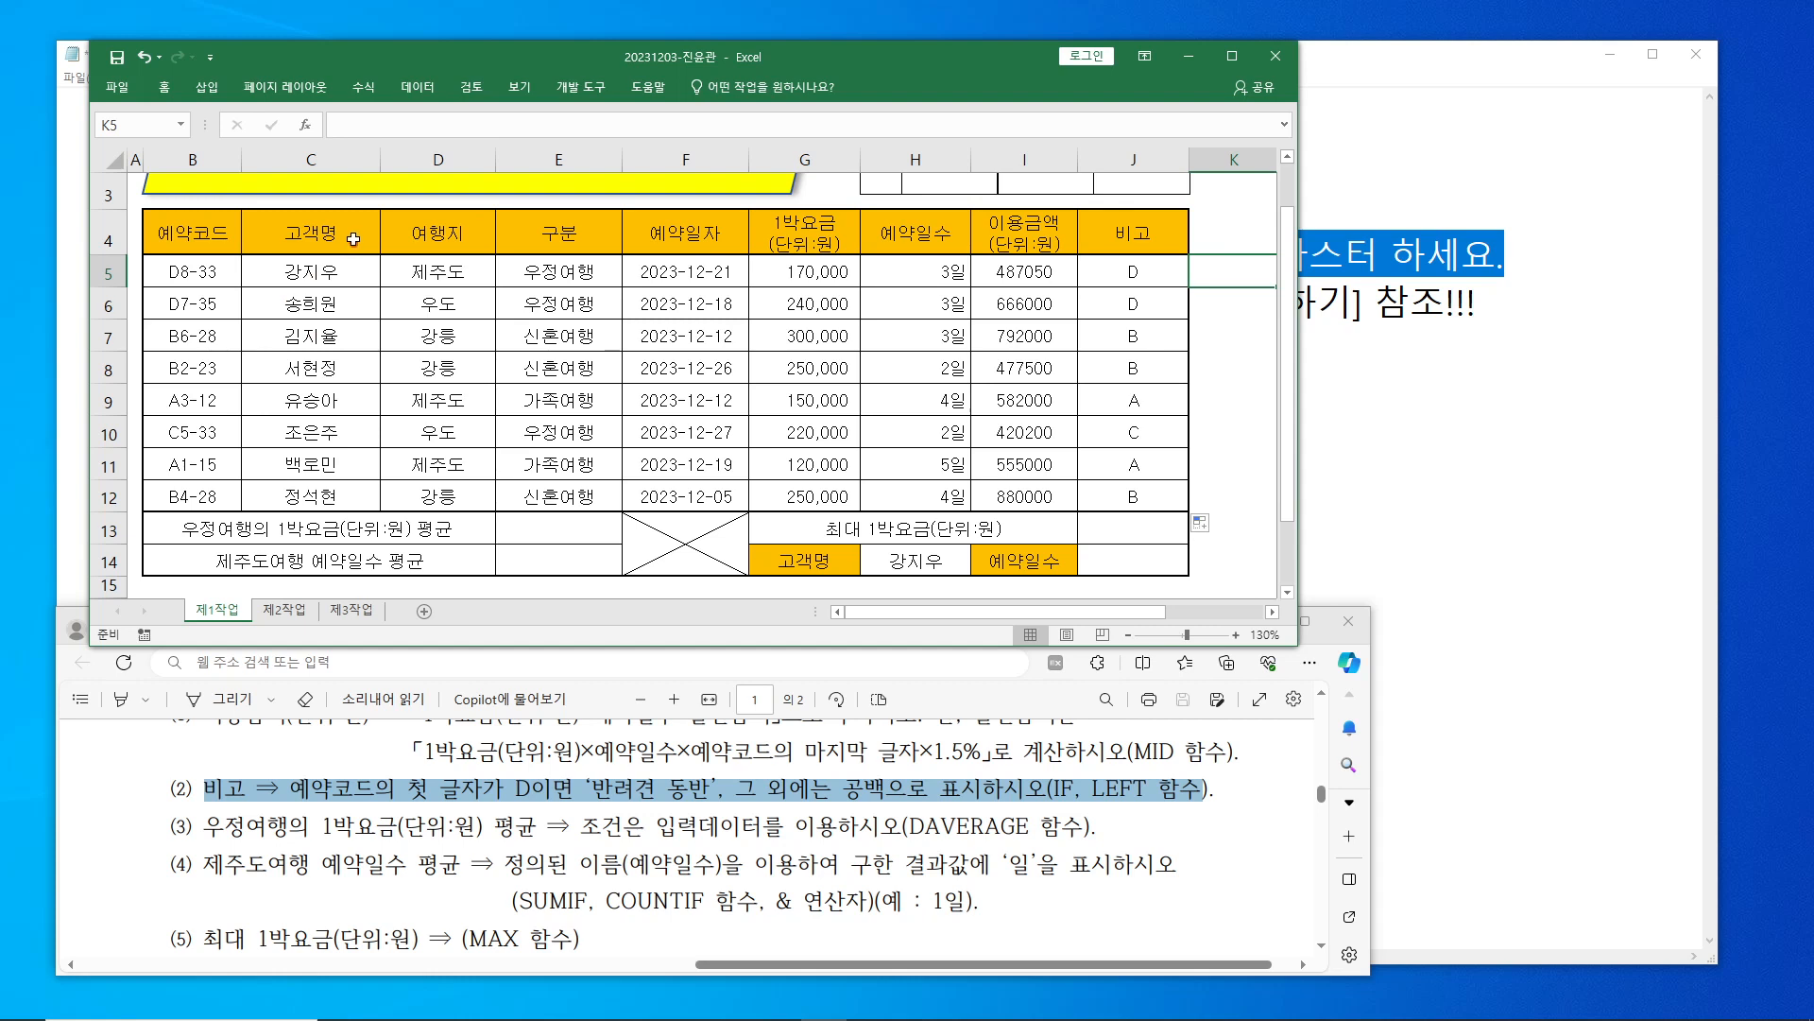
pyautogui.moveTo(151, 244)
pyautogui.mouseDown()
pyautogui.moveTo(184, 278)
pyautogui.moveTo(185, 527)
pyautogui.mouseUp()
pyautogui.moveTo(1118, 252)
pyautogui.mouseDown()
pyautogui.moveTo(1146, 307)
pyautogui.moveTo(1146, 557)
pyautogui.moveTo(1147, 523)
pyautogui.mouseUp()
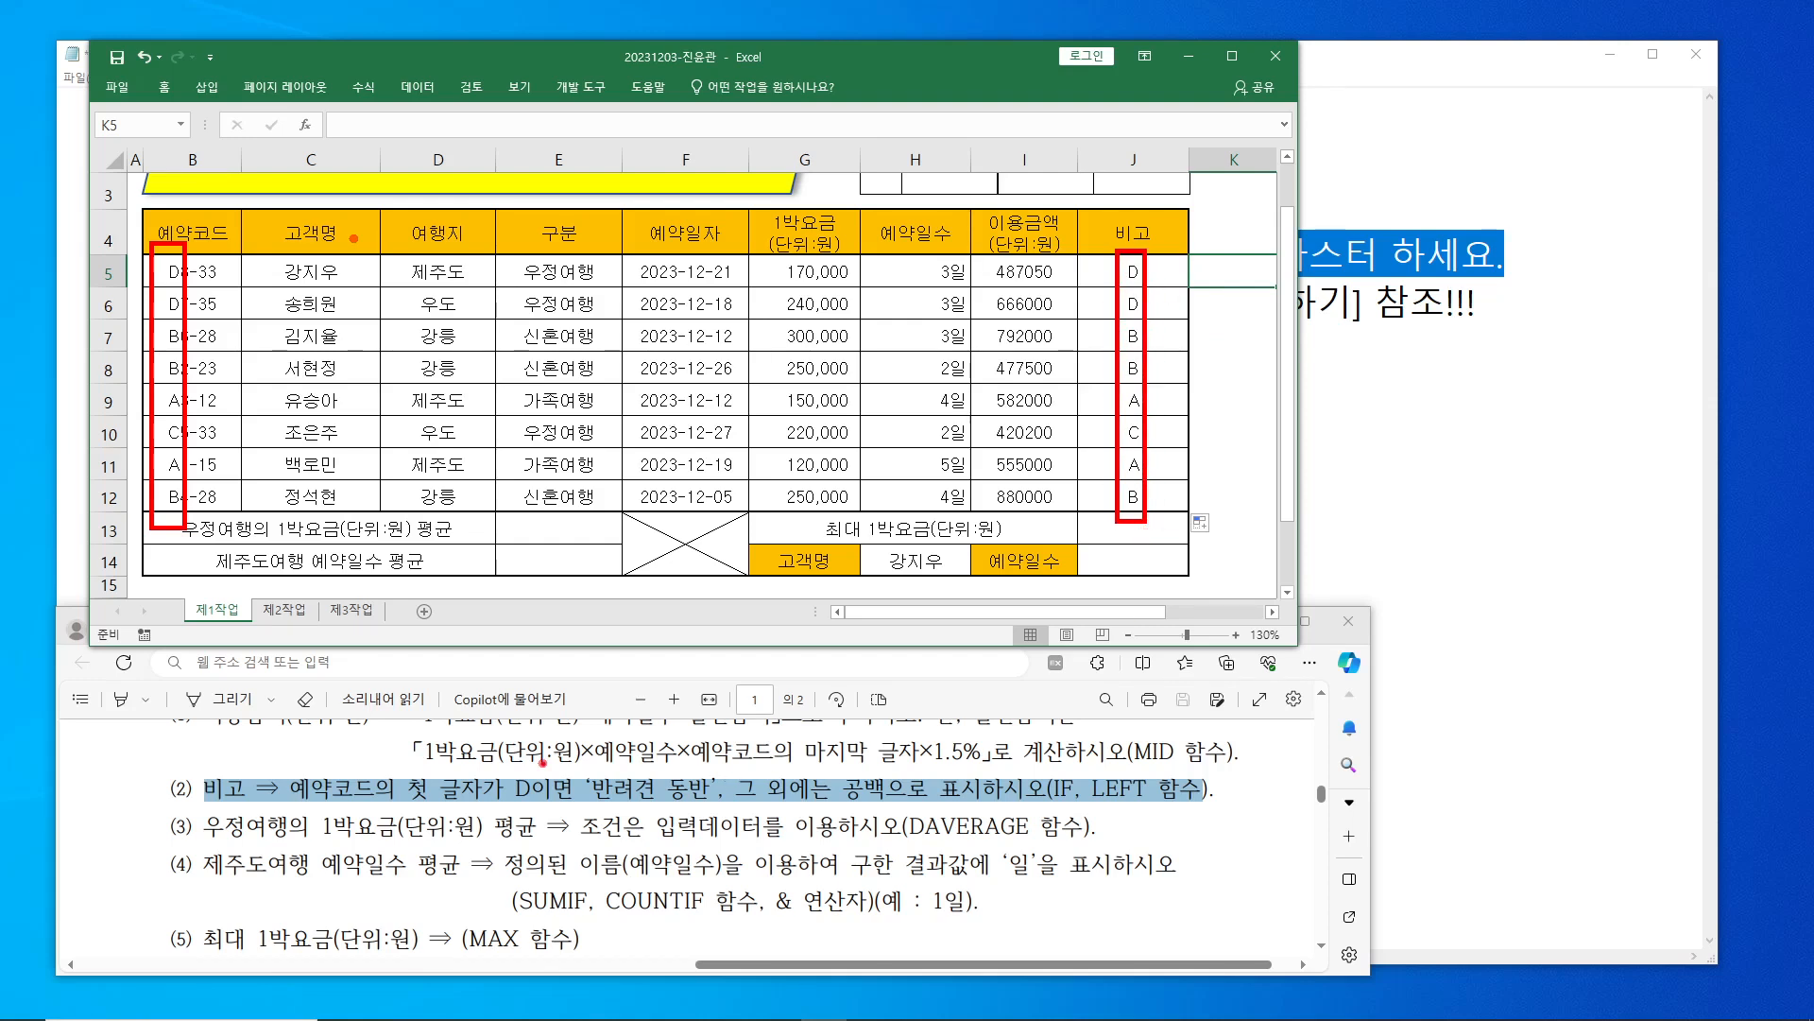
pyautogui.moveTo(288, 767); pyautogui.dragTo(501, 810)
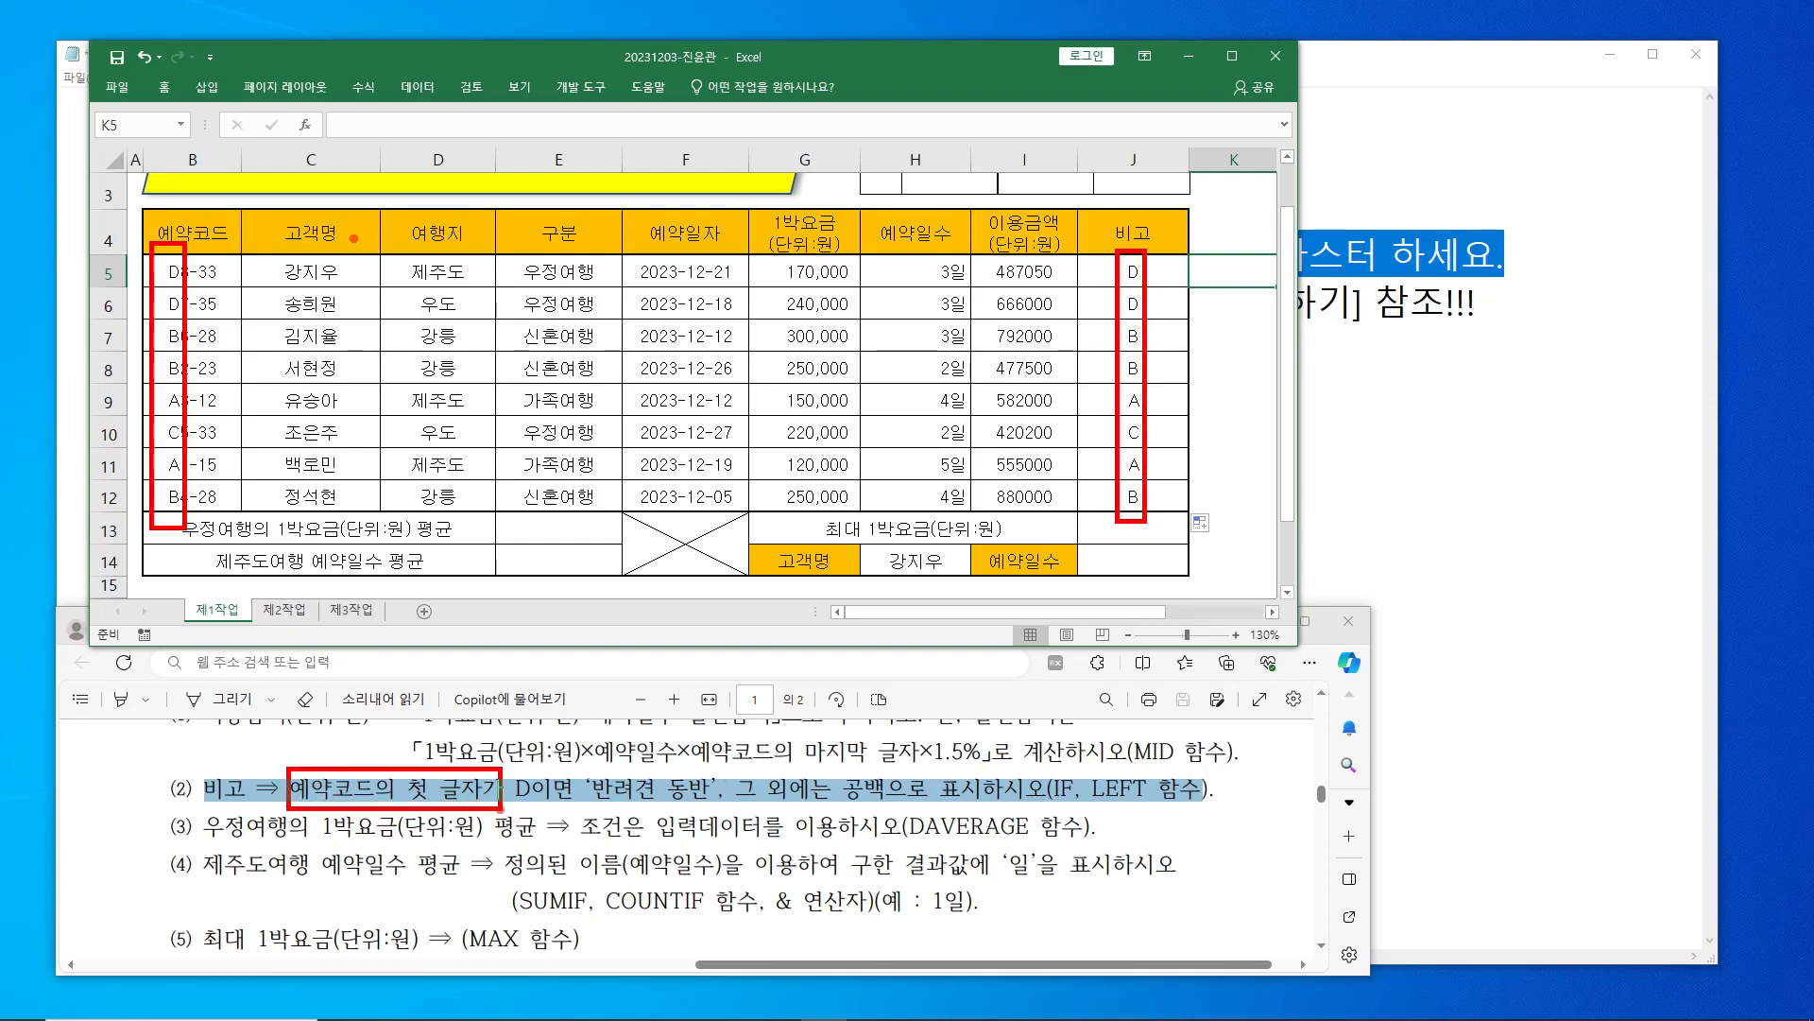
pyautogui.press('Escape')
# - Cut LEFT(B5,1) out of the formula in J5, keeping only the equals sign
pyautogui.click(1157, 275)
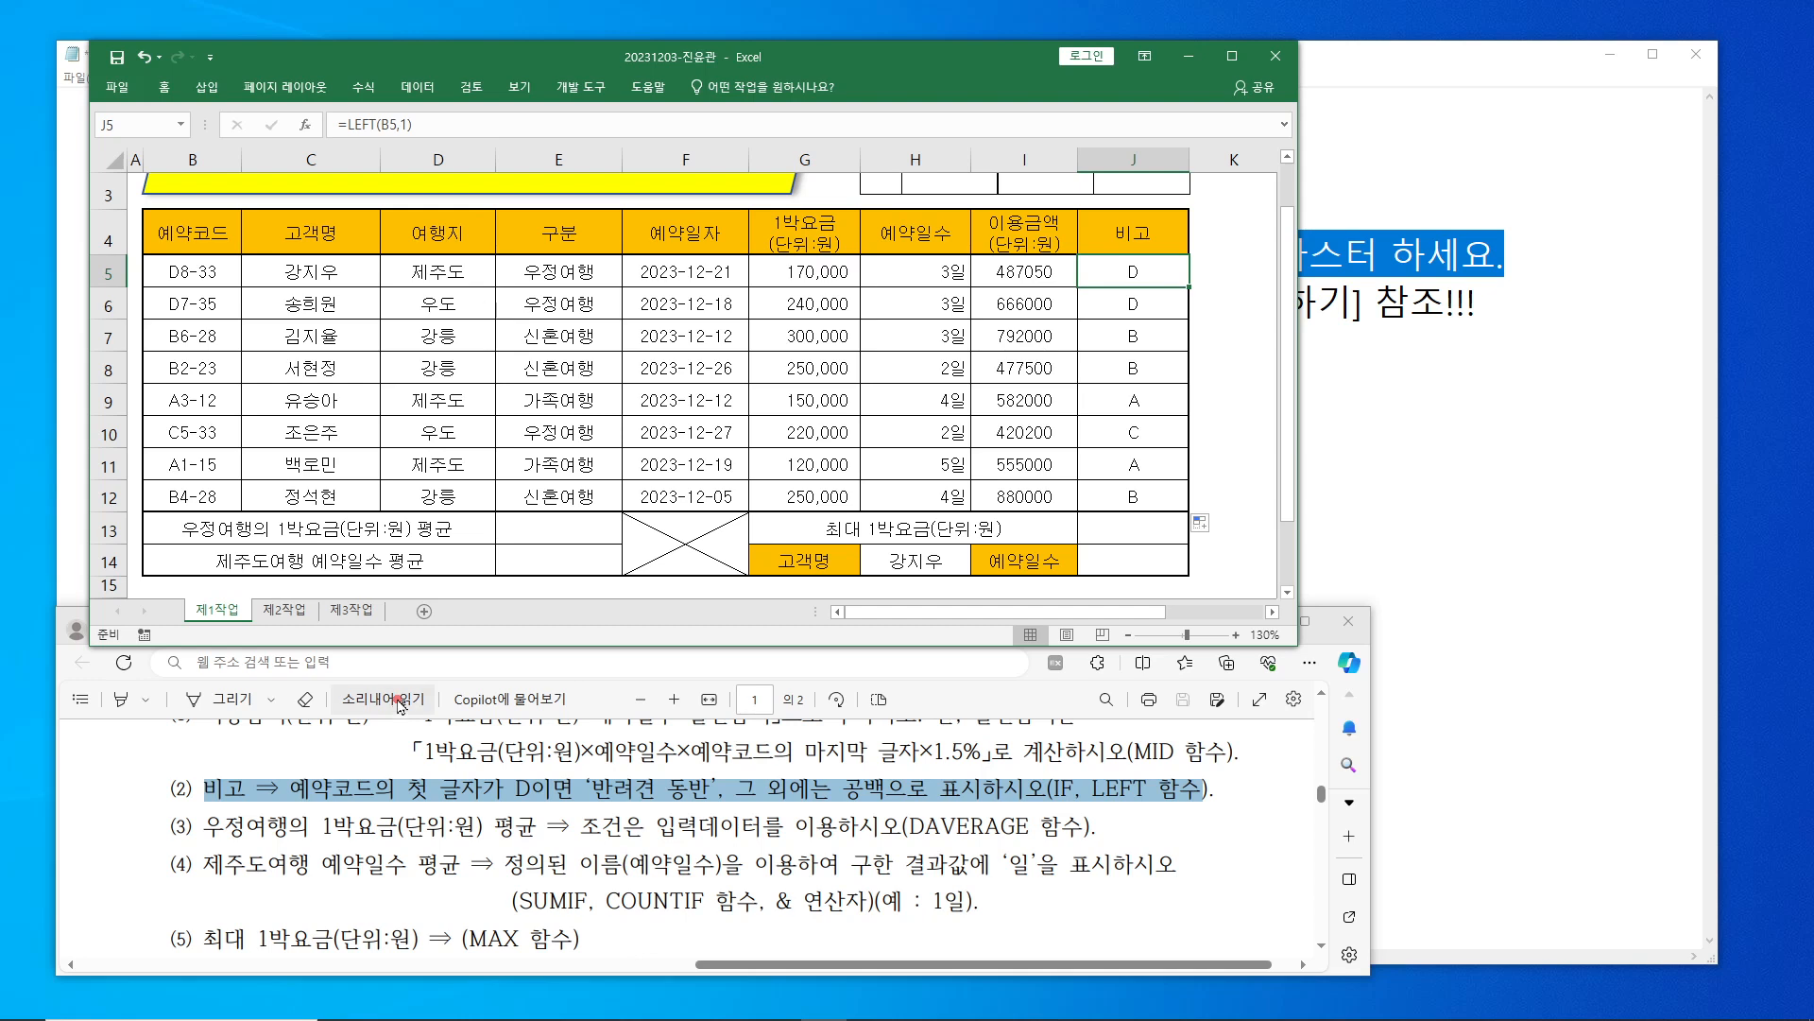
pyautogui.moveTo(289, 762)
pyautogui.mouseDown()
pyautogui.moveTo(542, 826)
pyautogui.moveTo(530, 810)
pyautogui.mouseUp()
pyautogui.moveTo(1047, 766)
pyautogui.mouseDown()
pyautogui.moveTo(1088, 783)
pyautogui.moveTo(1088, 808)
pyautogui.mouseUp()
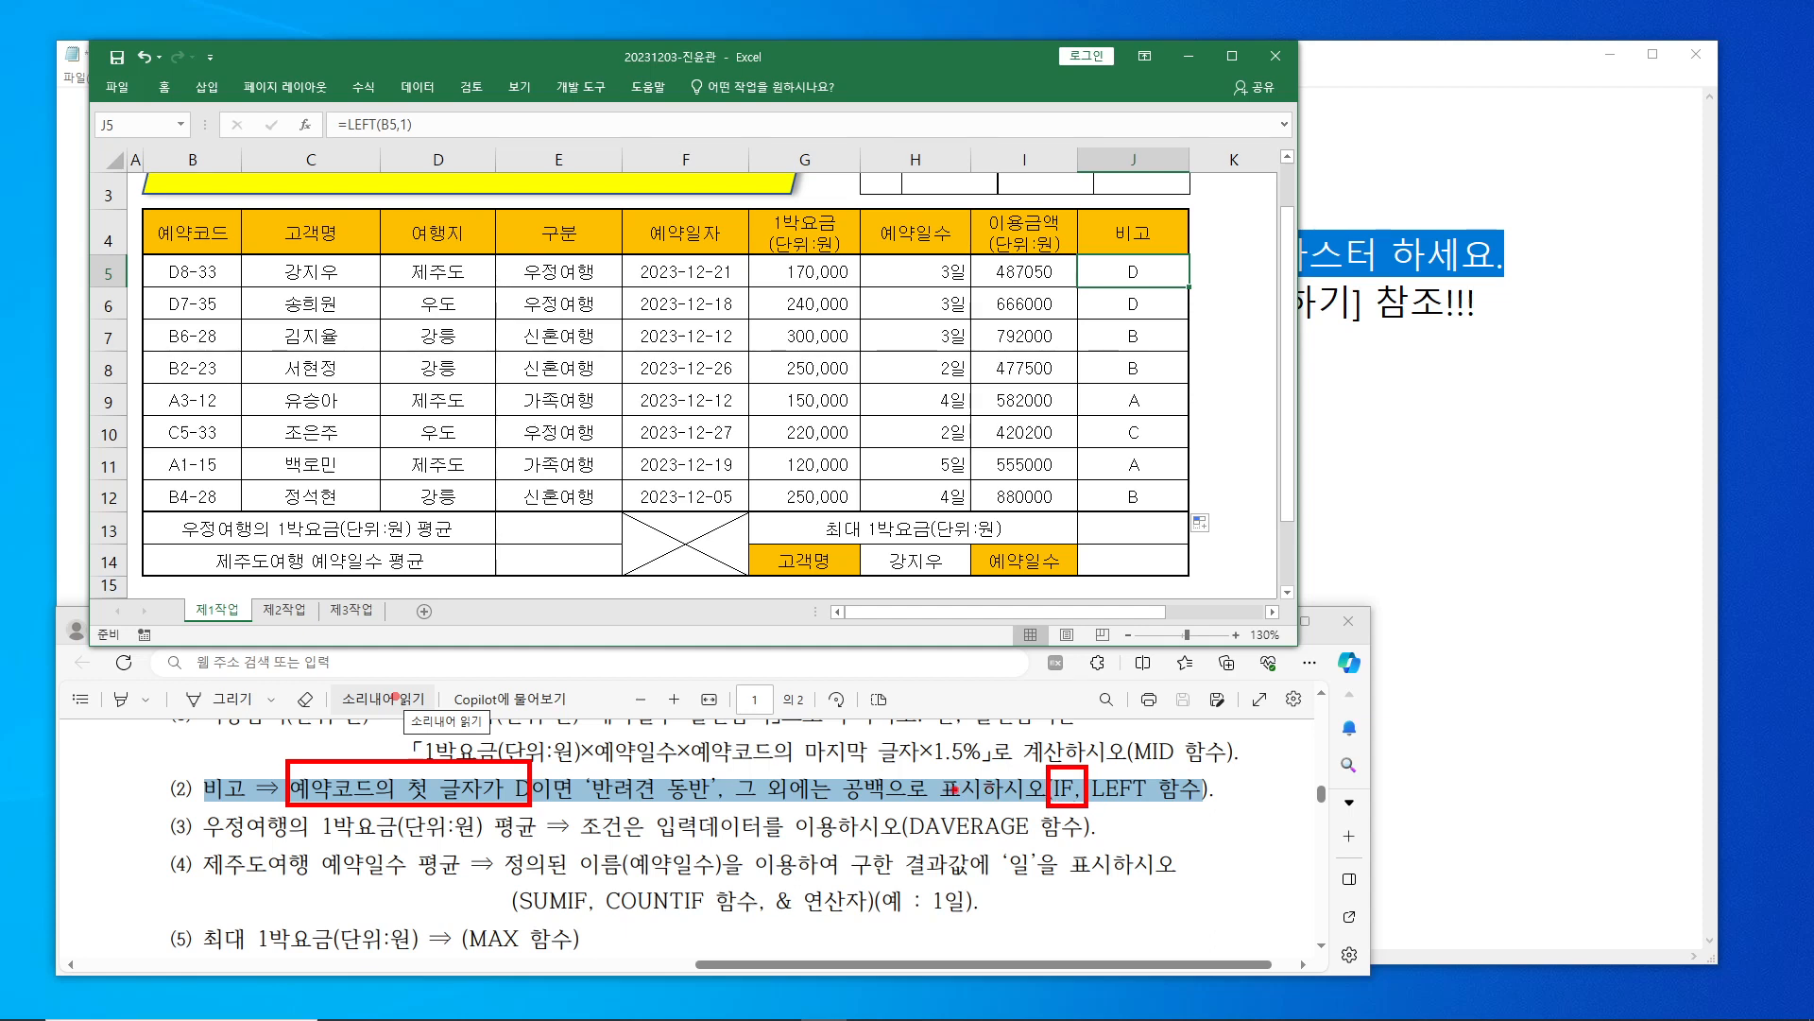
pyautogui.press('Escape')
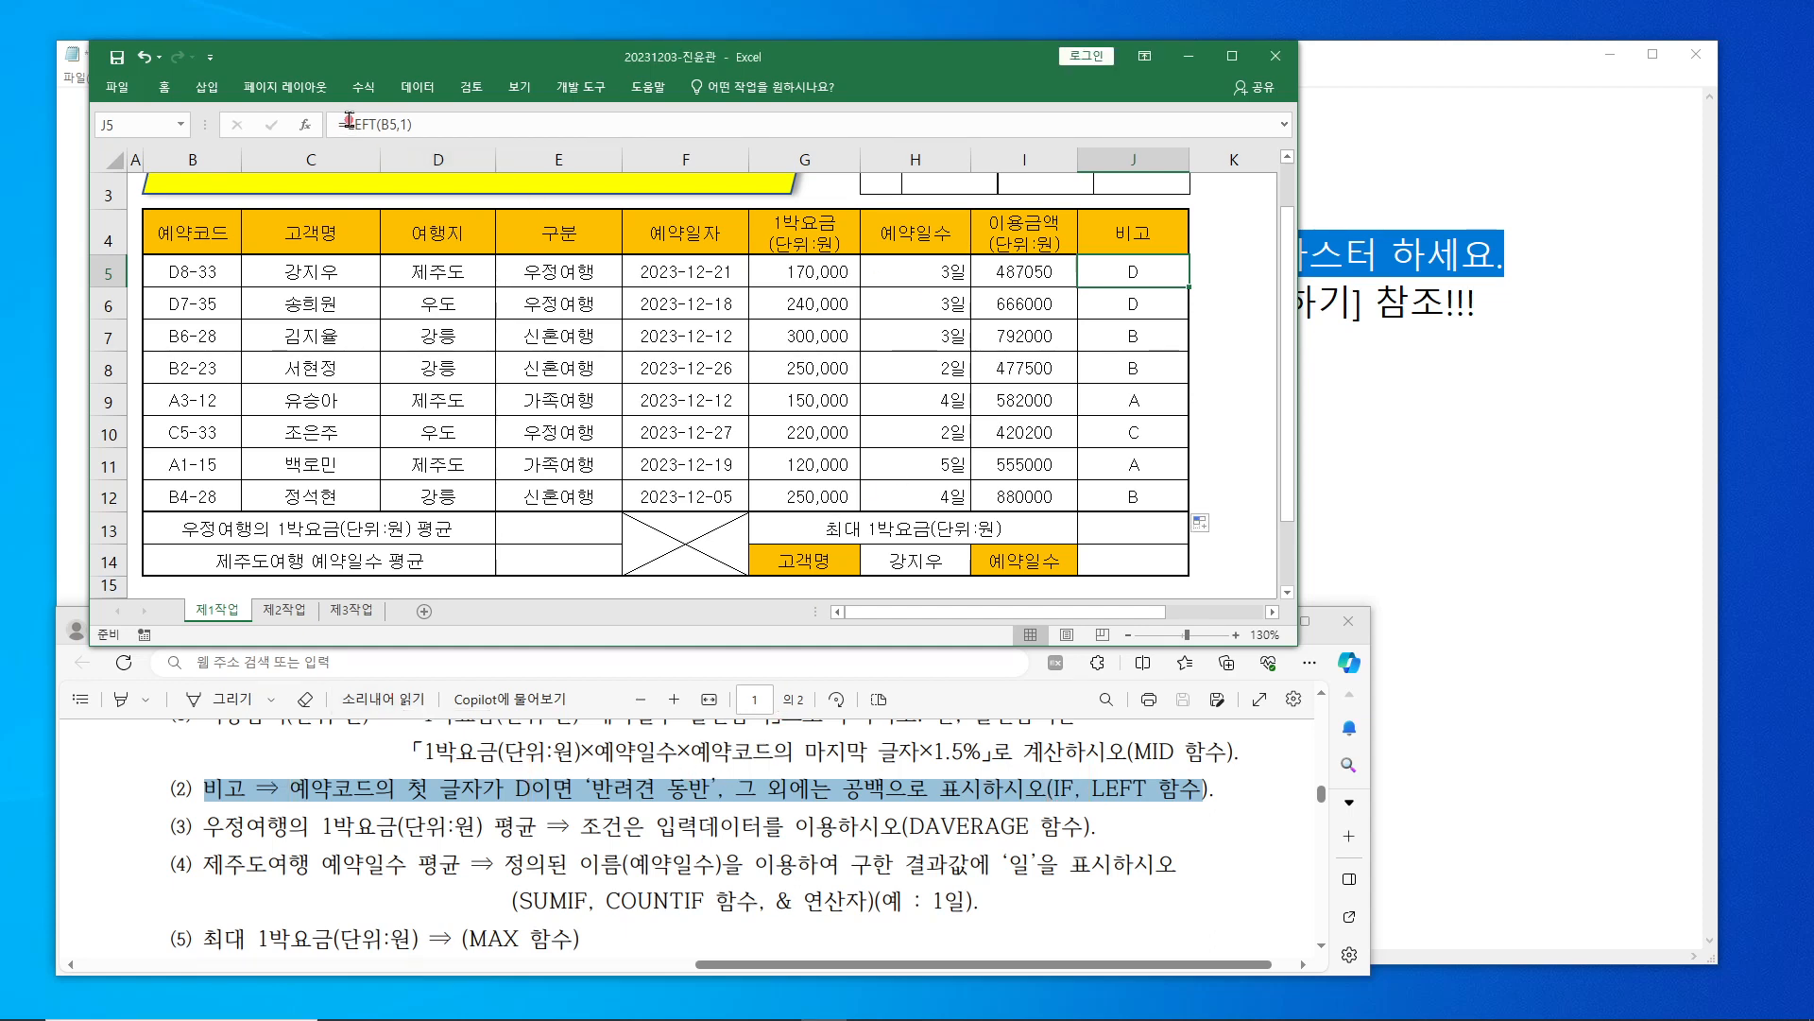
pyautogui.moveTo(349, 123); pyautogui.dragTo(413, 124)
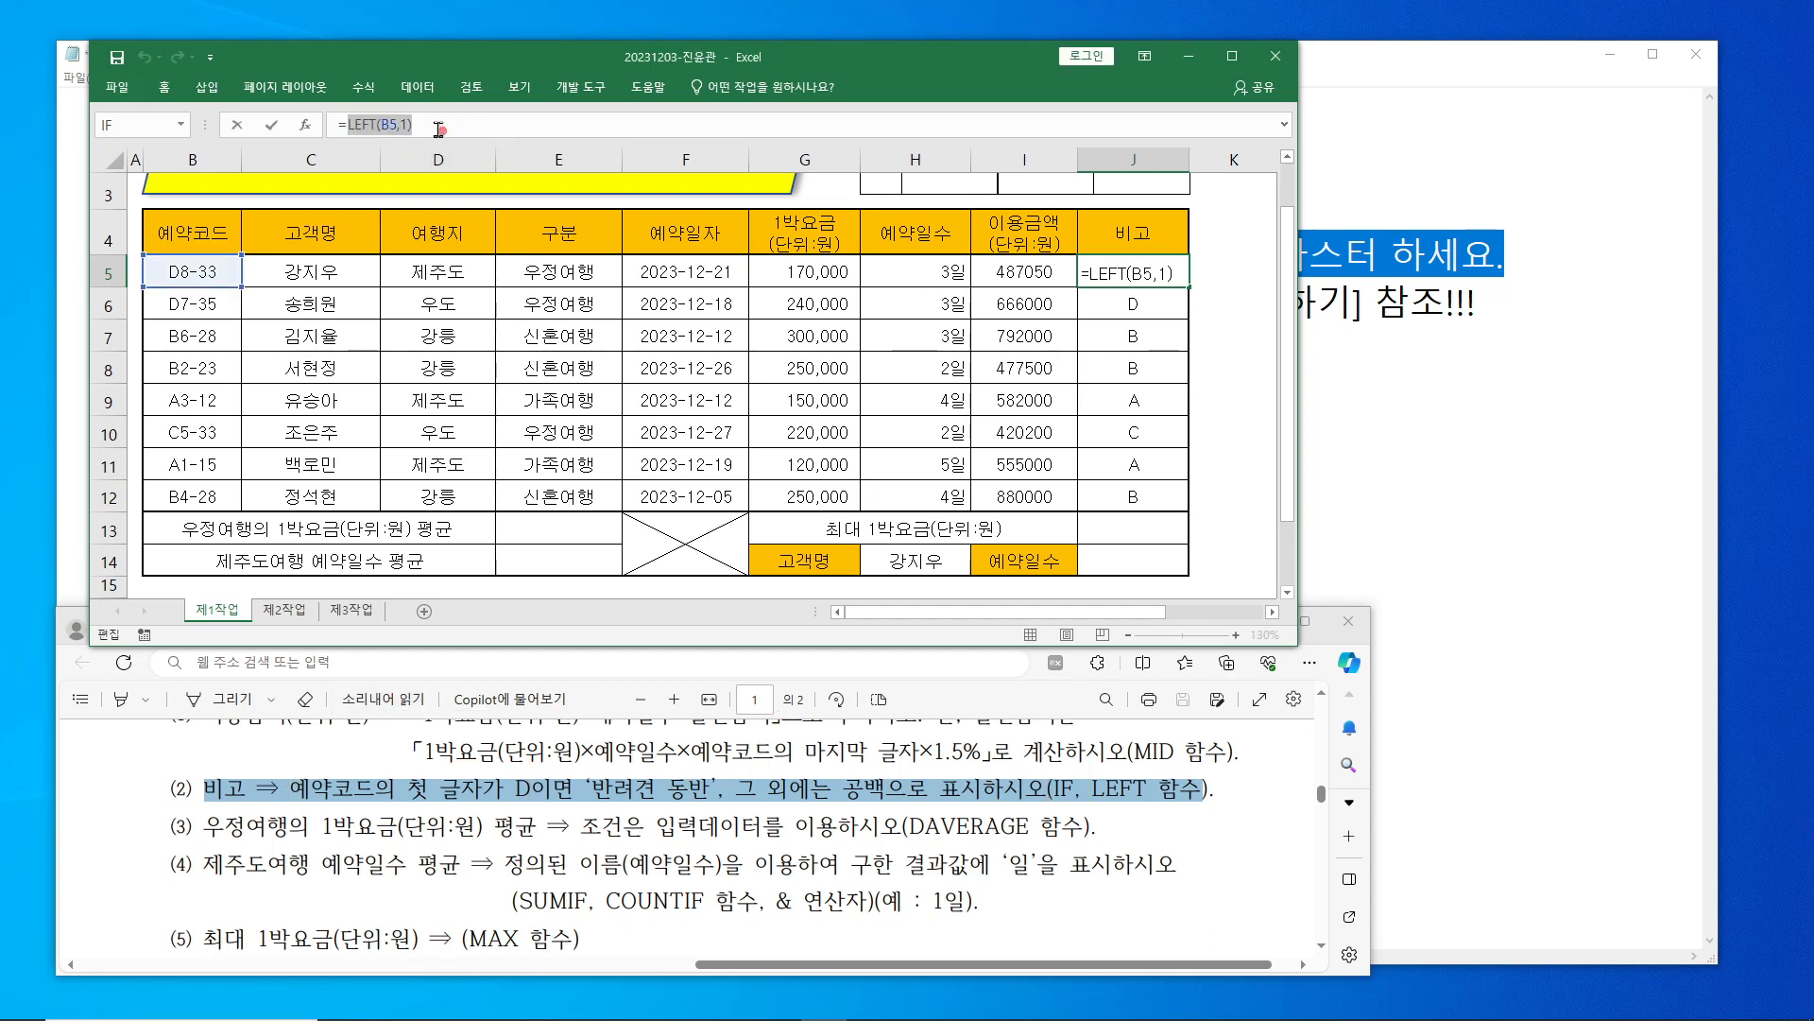
pyautogui.rightClick(395, 117)
pyautogui.click(454, 142)
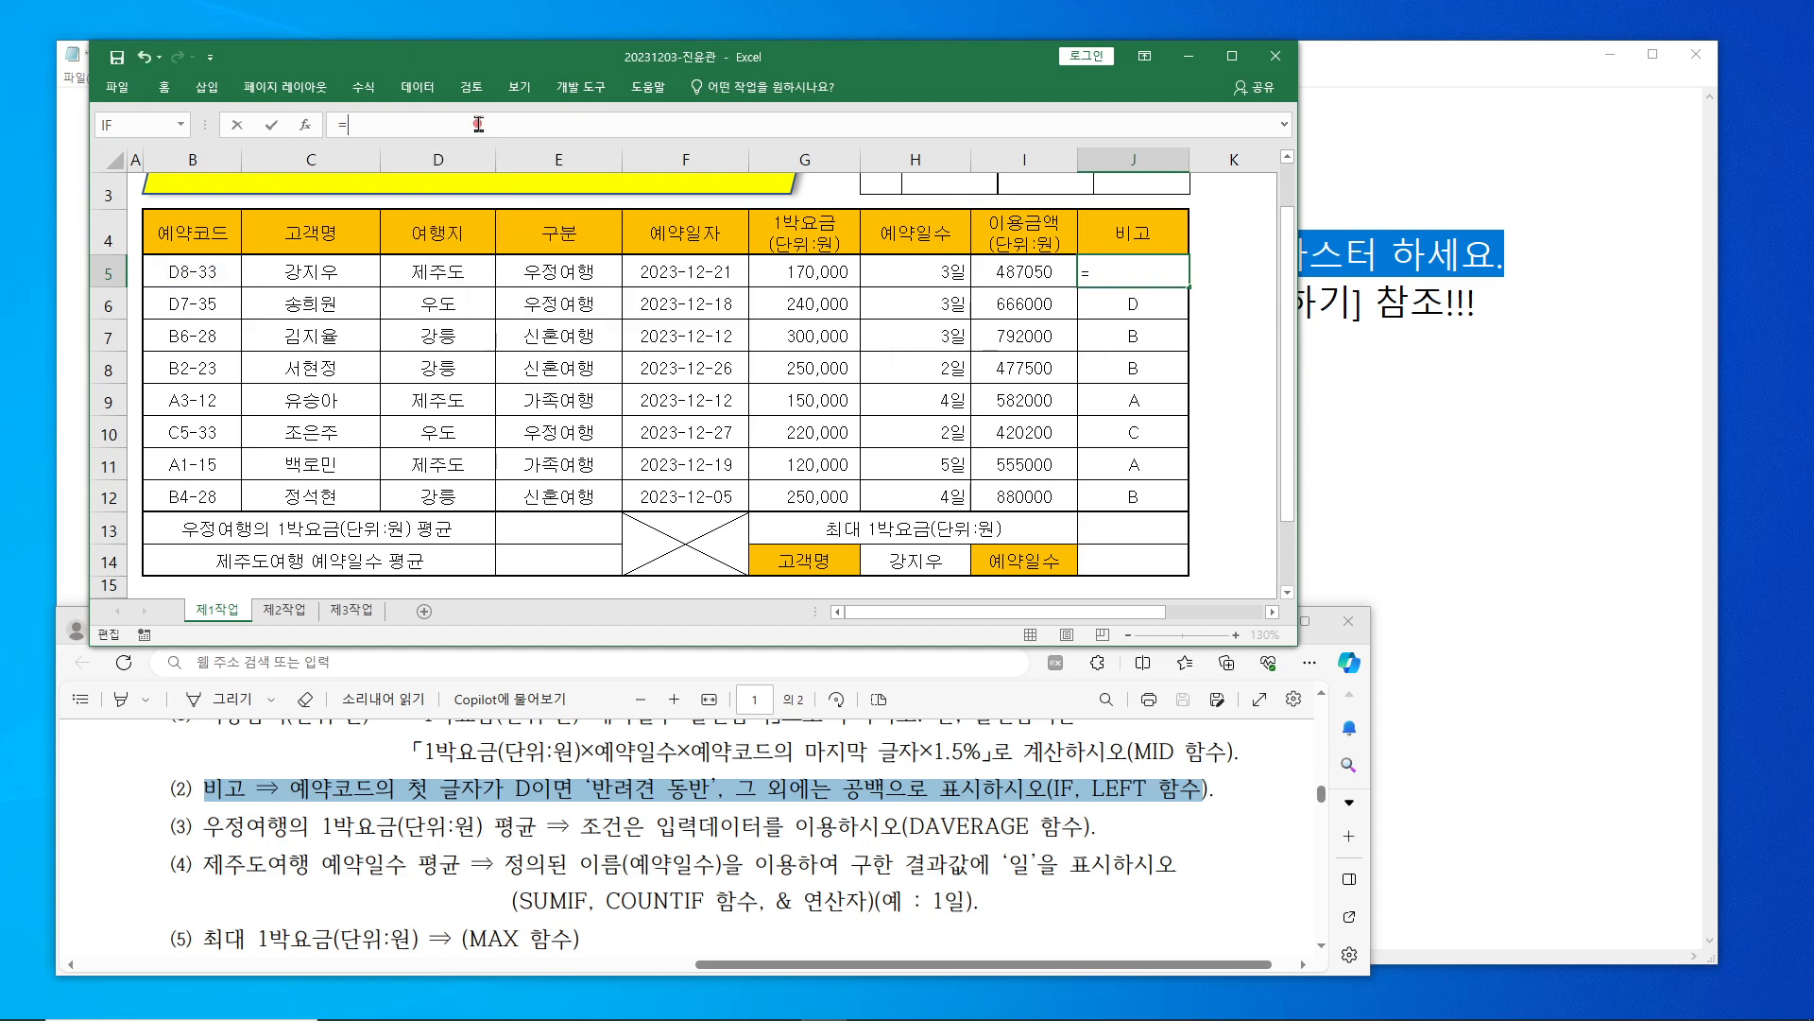
# - Start an IF function in J5 and set its Logical_test to LEFT(B5,1)="D" using the cut expression
pyautogui.write('if')
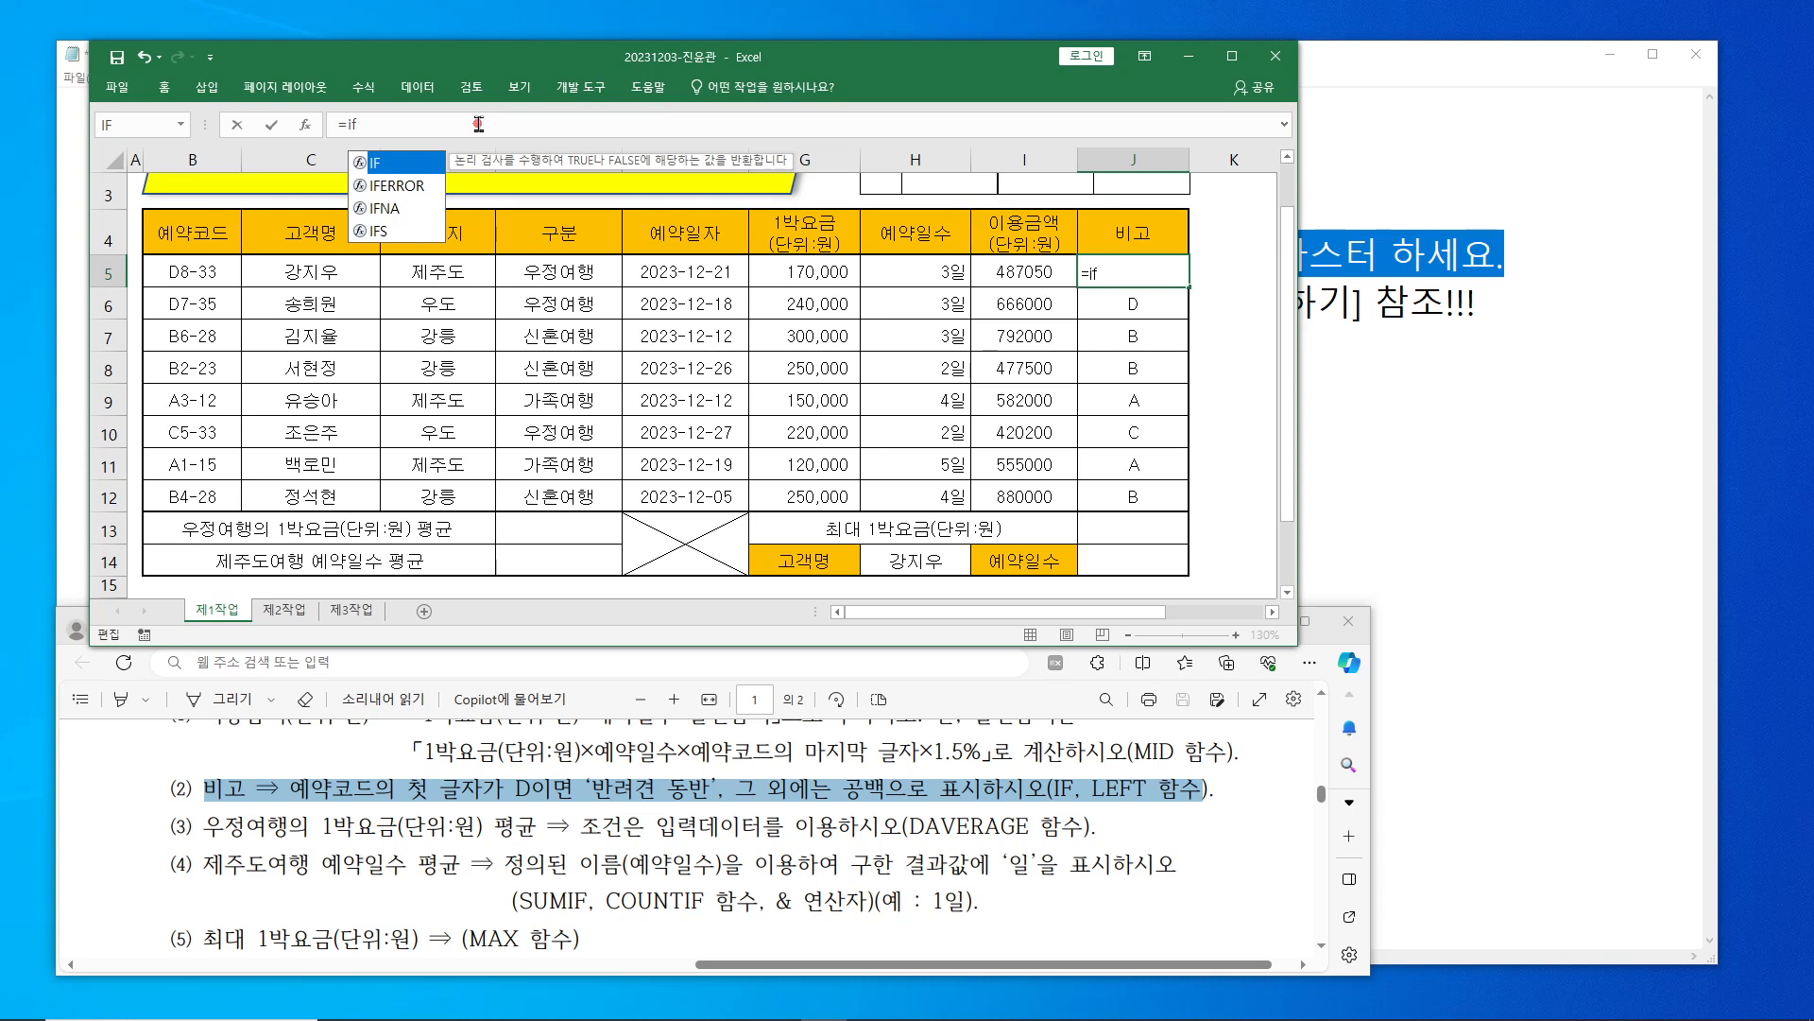
pyautogui.write('(')
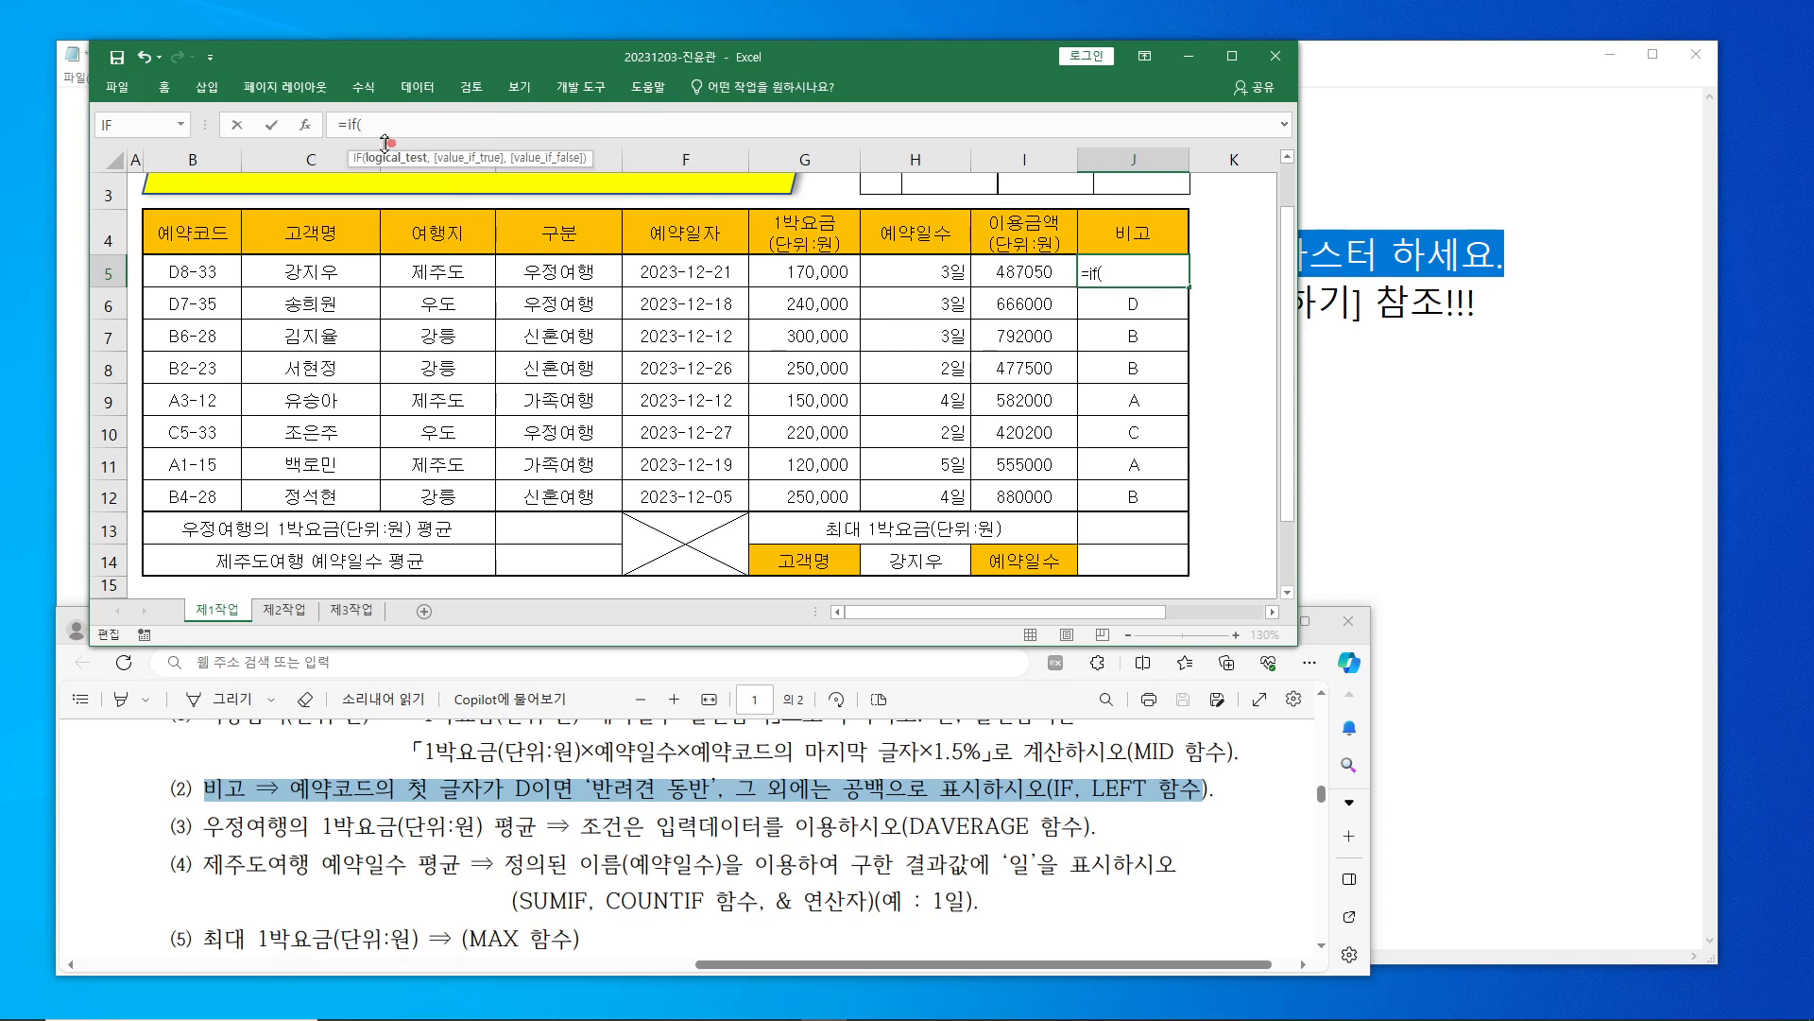
pyautogui.click(304, 133)
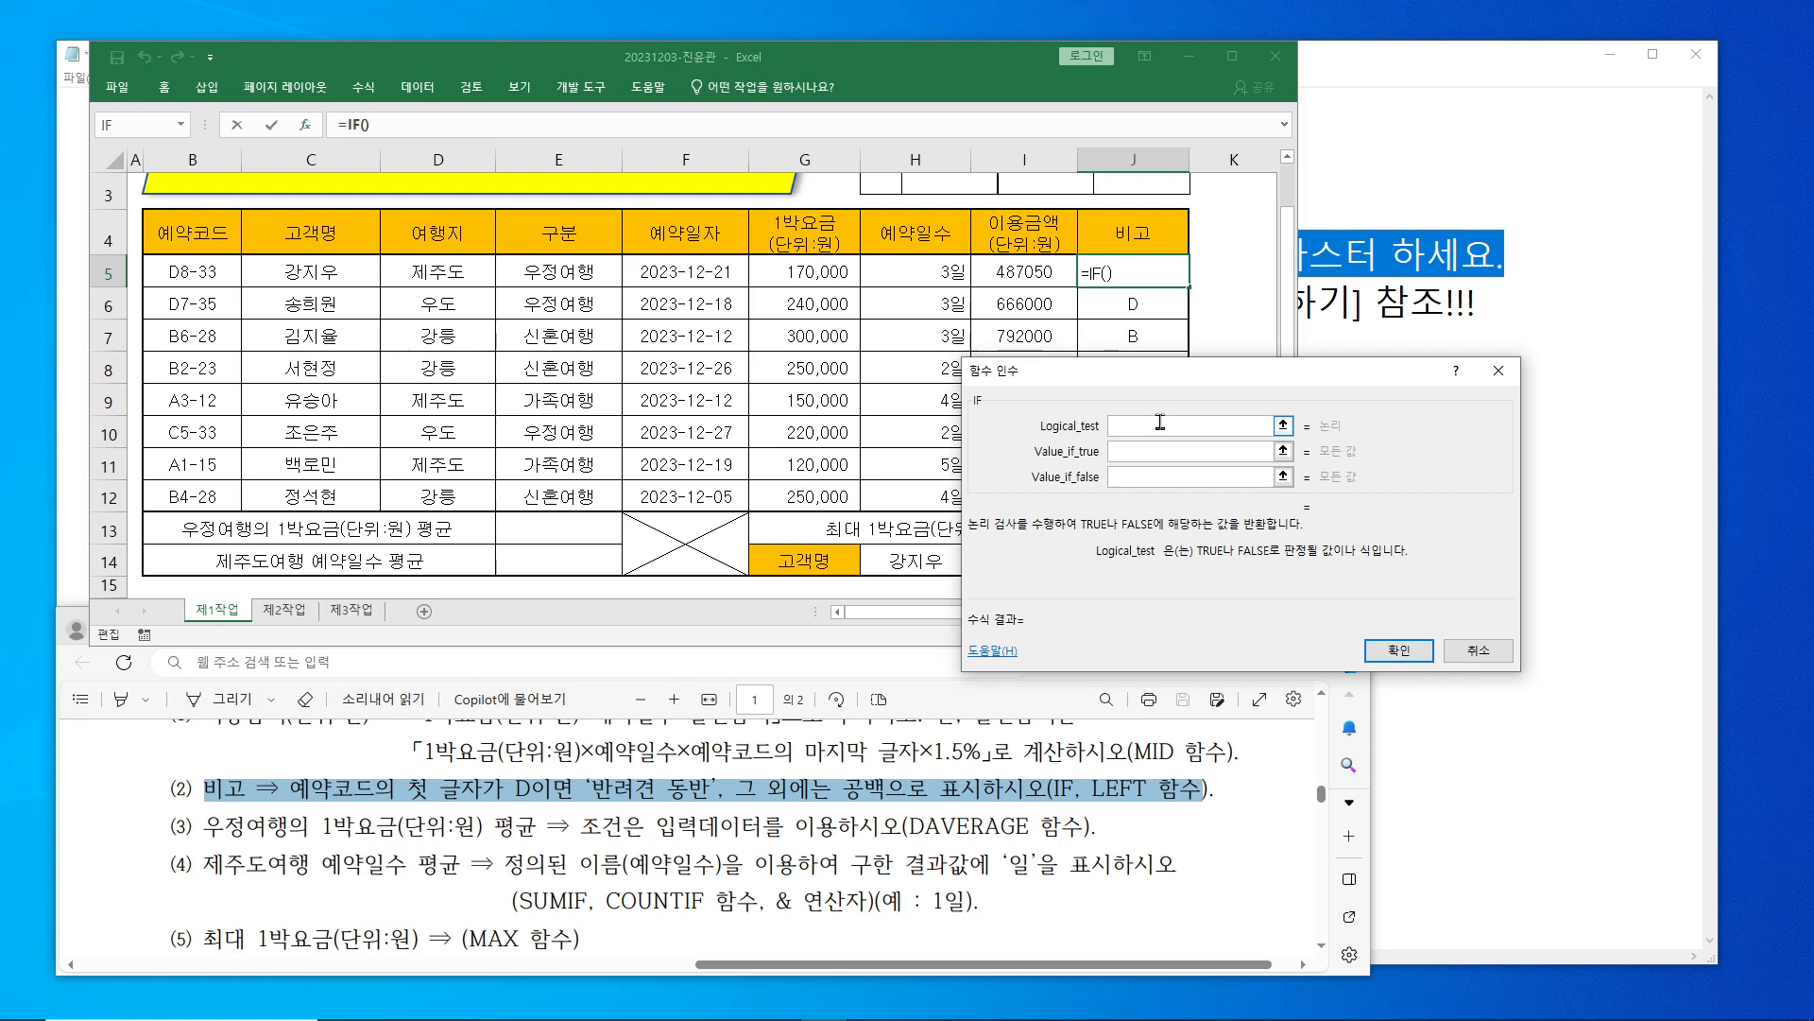
pyautogui.hotkey('ctrl', 'v')
pyautogui.write('="')
pyautogui.write('ㅇ')
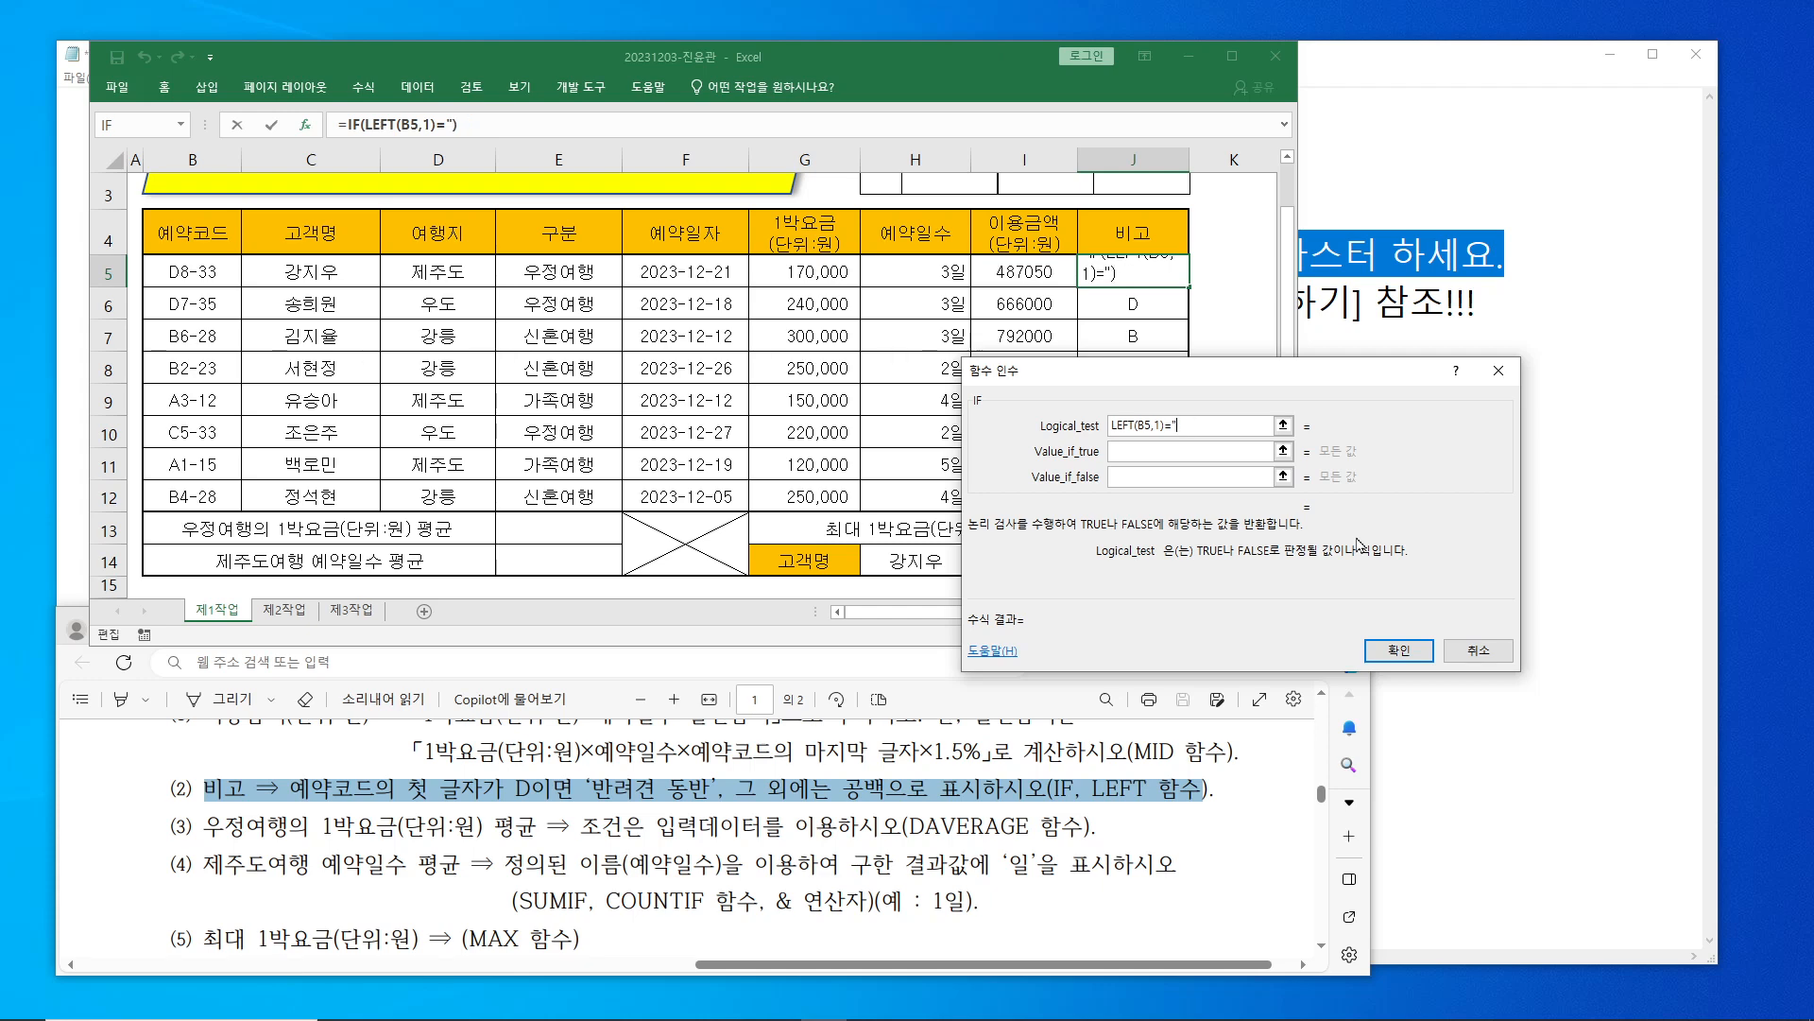
pyautogui.write('D"')
# - Set IF's Value_if_true to "반려견 동반" and Value_if_false to "", and accept the function arguments
pyautogui.click(1129, 455)
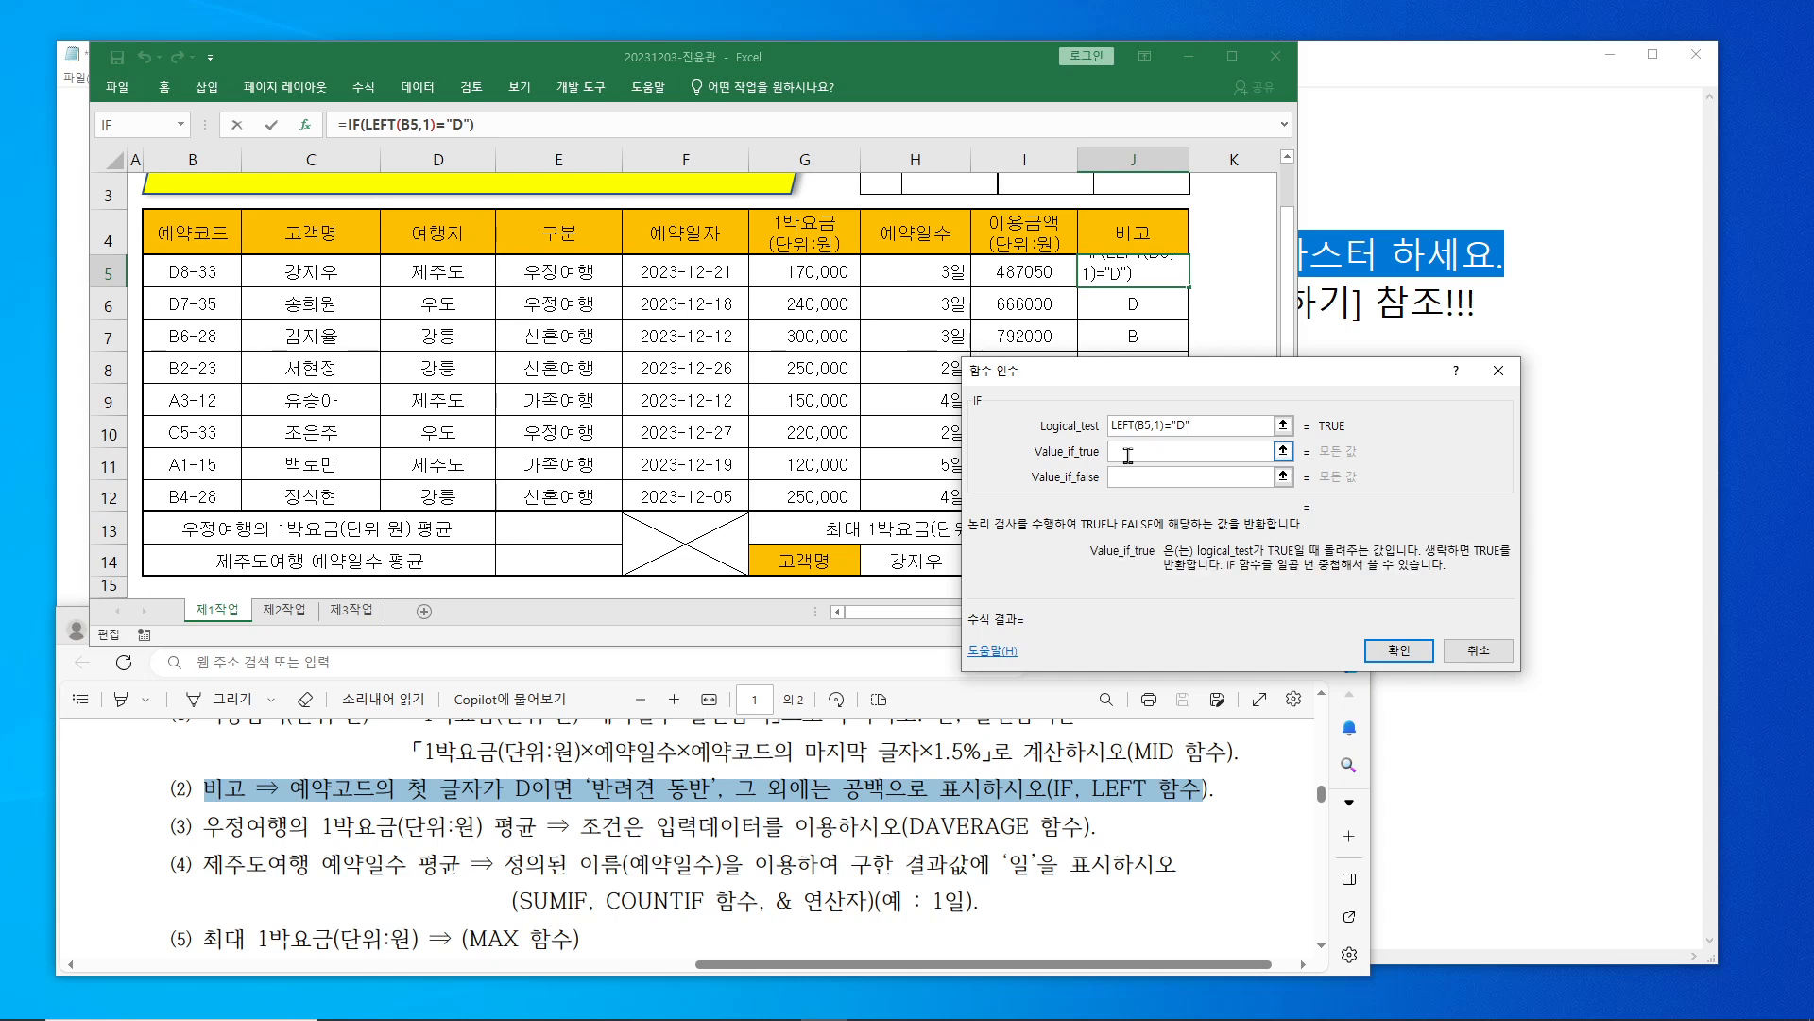
pyautogui.write('반')
pyautogui.write('려견 동')
pyautogui.write('바')
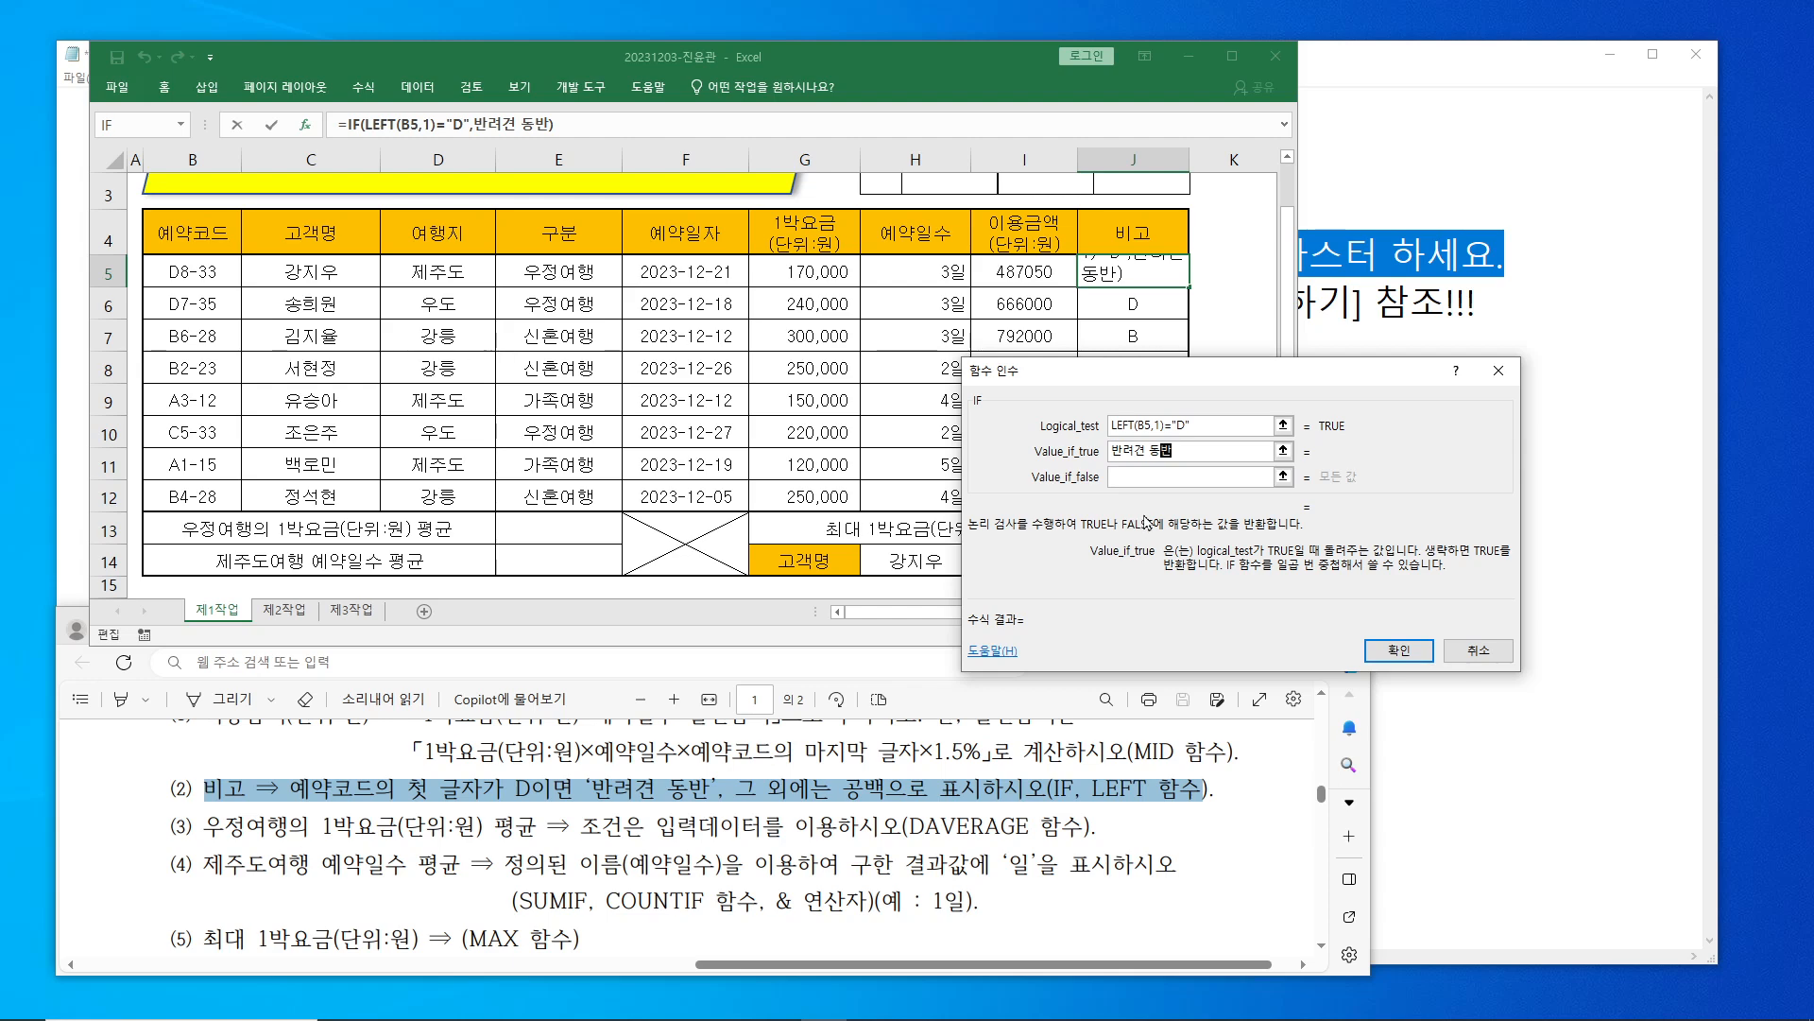
pyautogui.press('Tab')
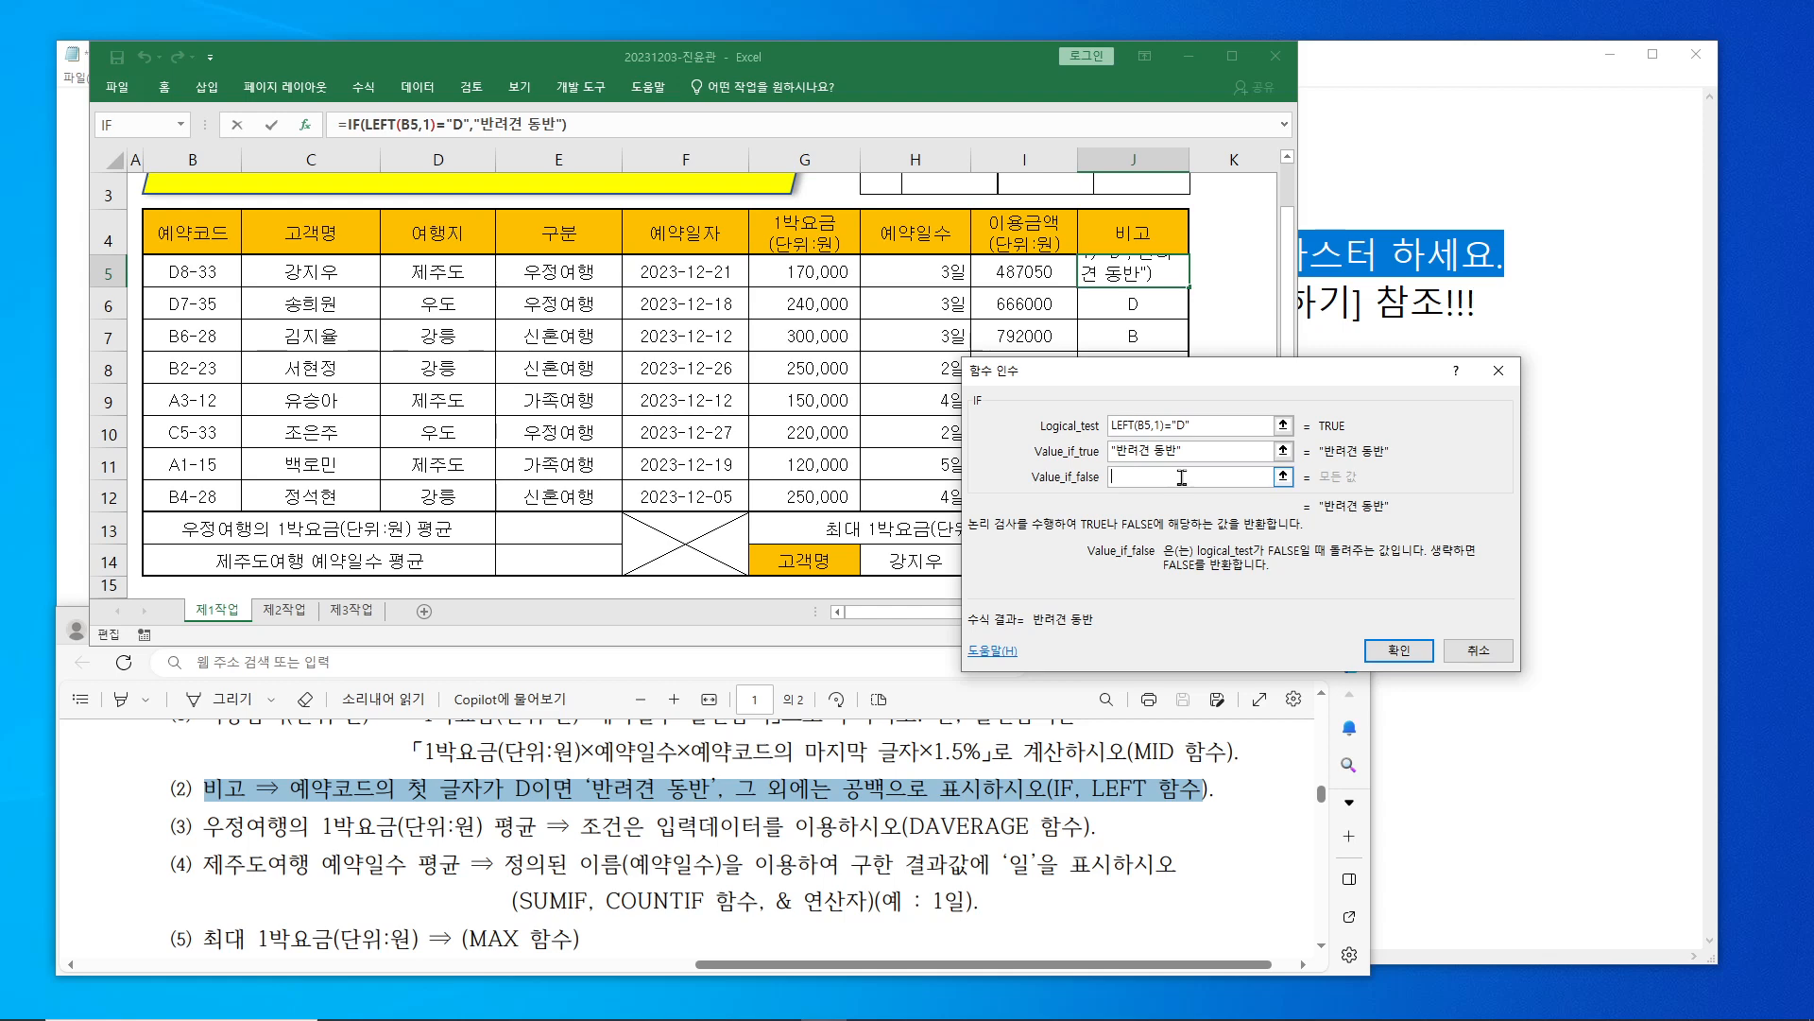
pyautogui.write('""')
pyautogui.click(1399, 651)
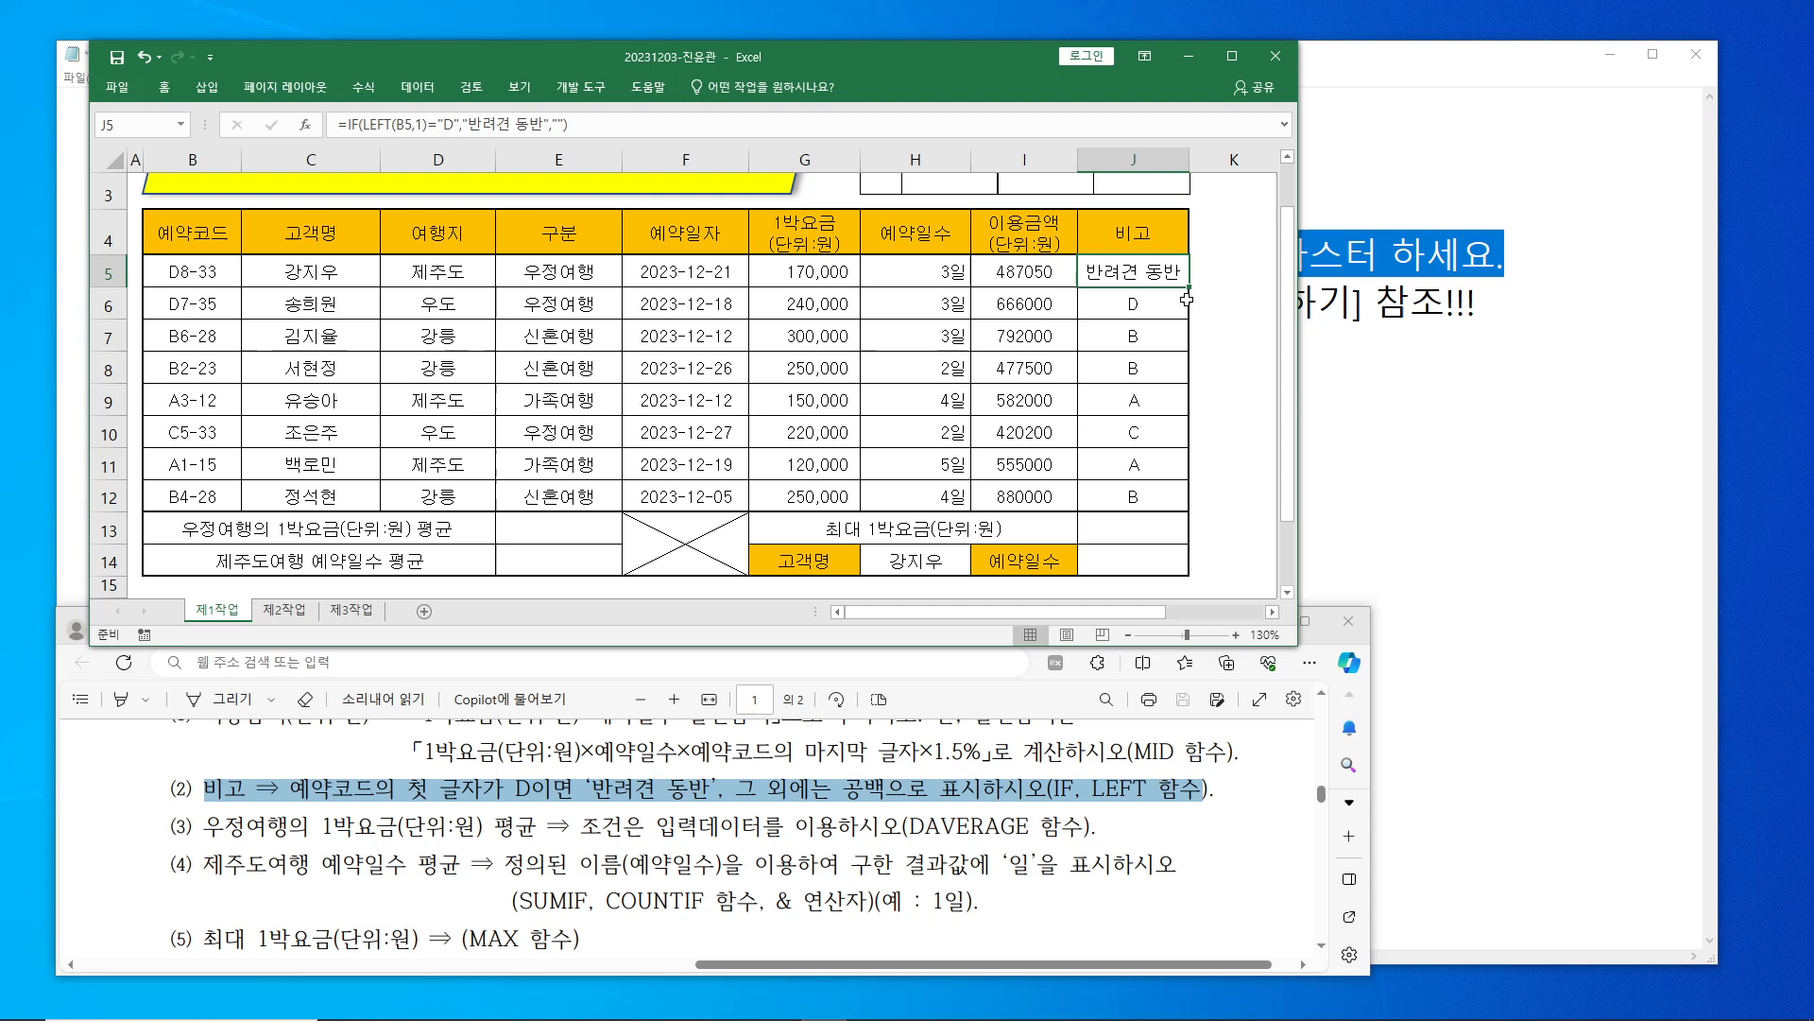
# - Fill the IF formula in J5 down to J12 without formatting
pyautogui.moveTo(1185, 291); pyautogui.dragTo(1186, 508)
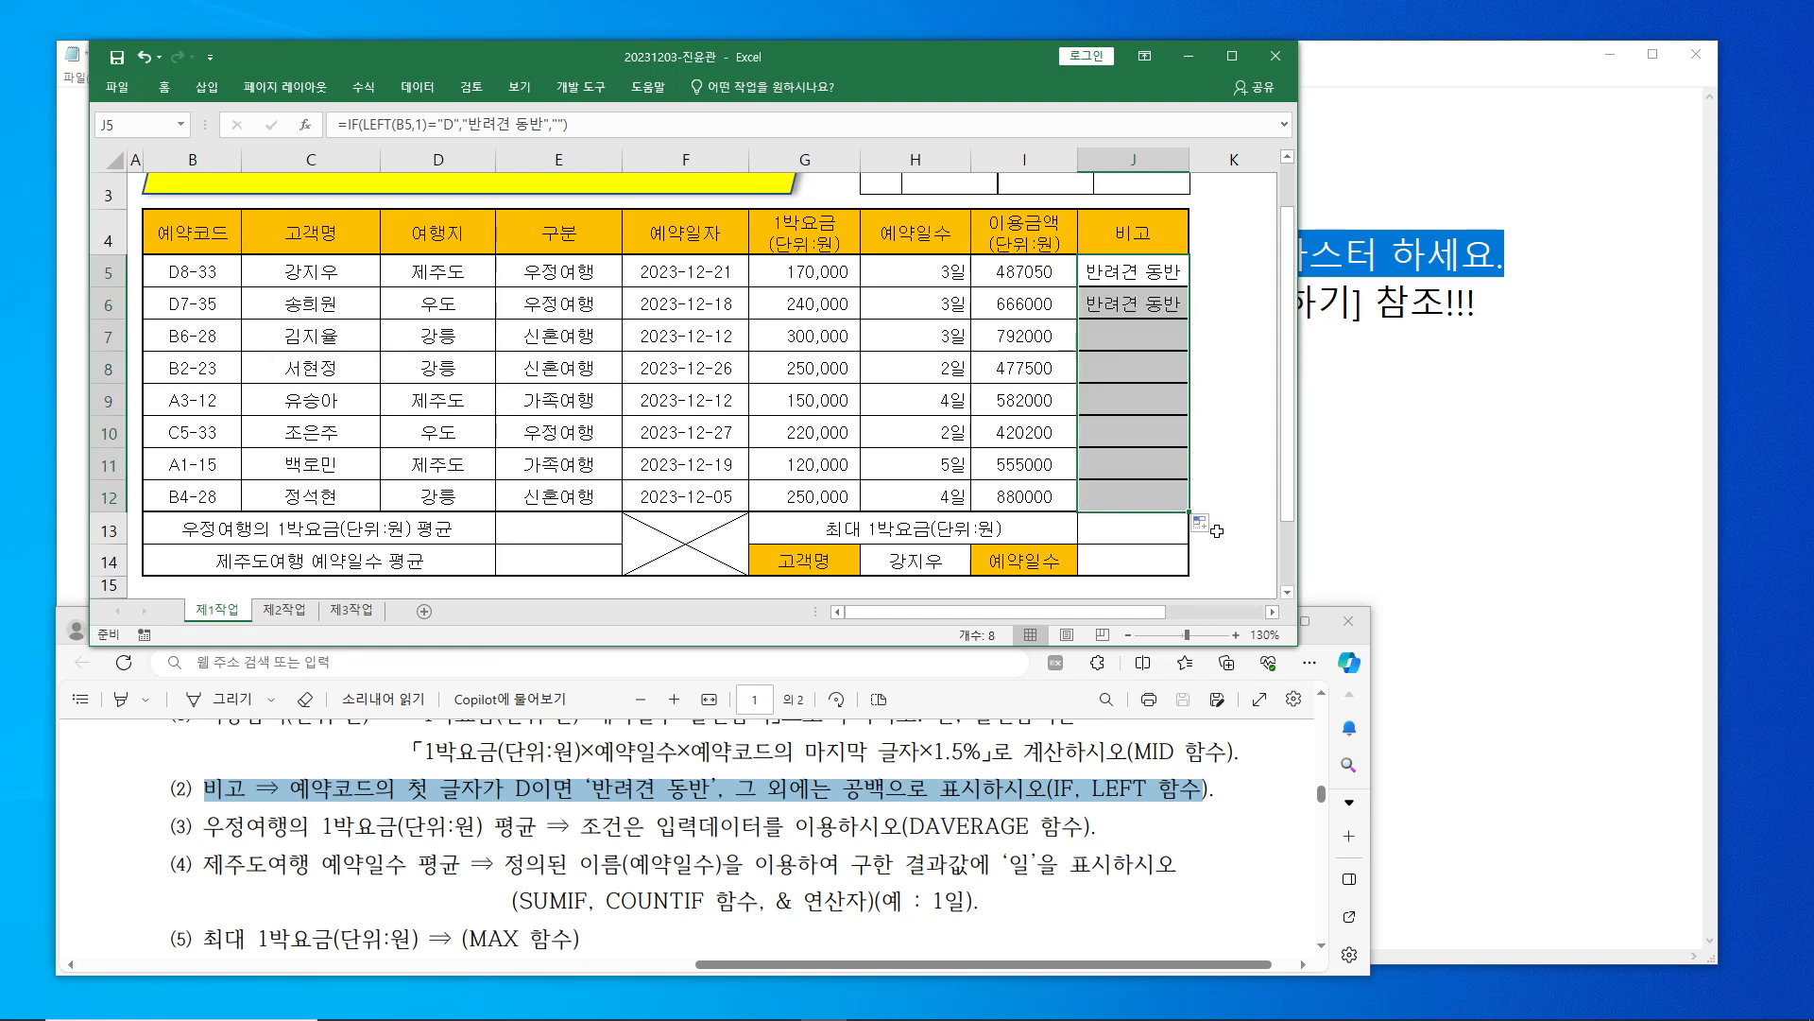
pyautogui.click(1204, 527)
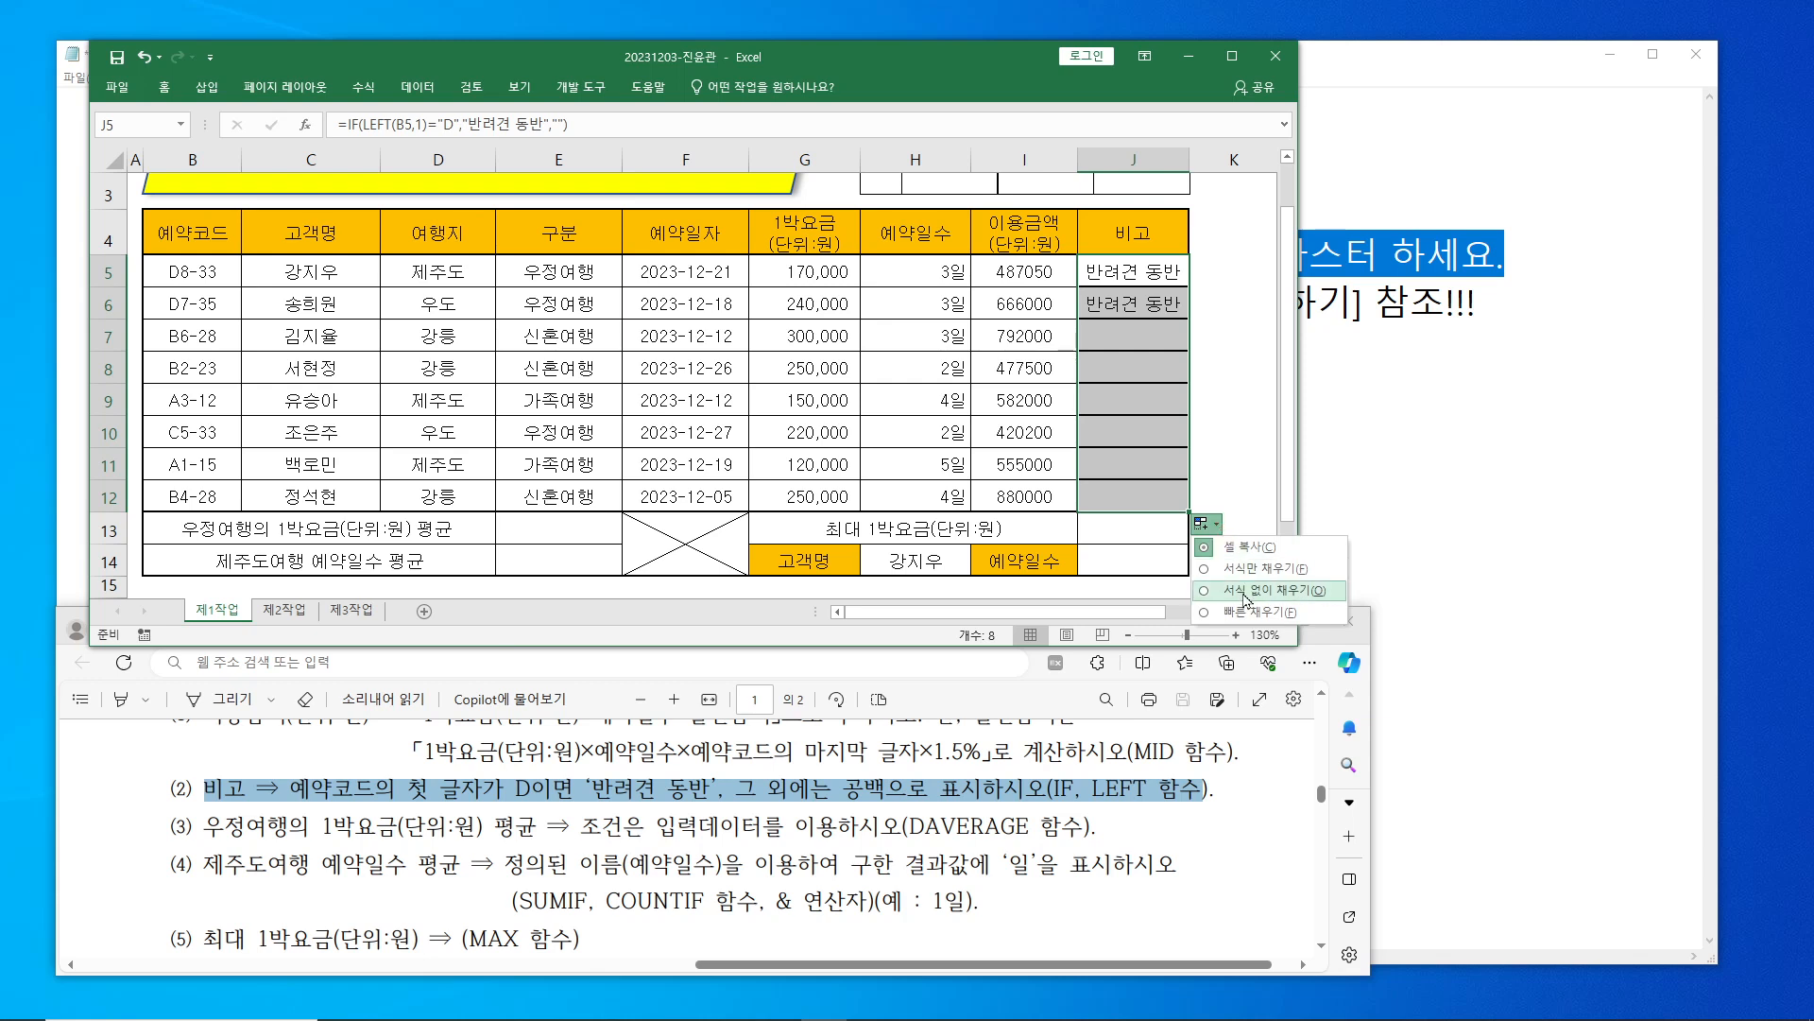
pyautogui.click(1246, 595)
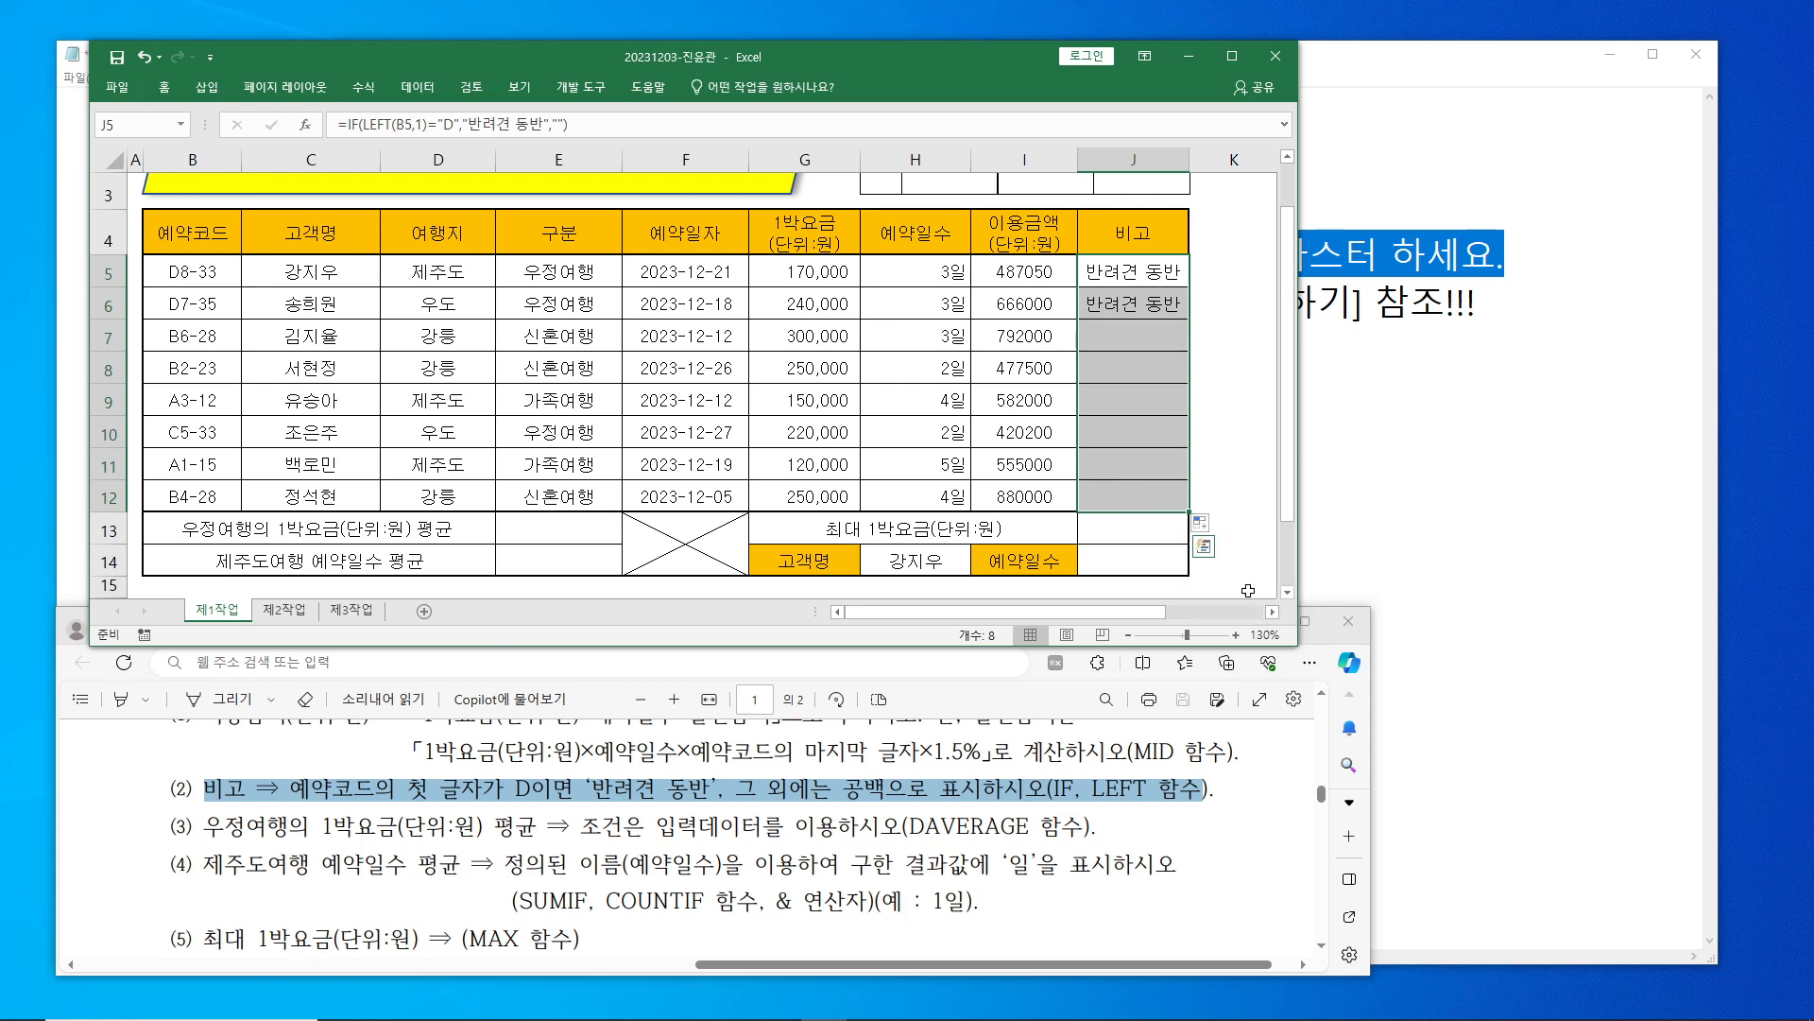
pyautogui.click(1239, 421)
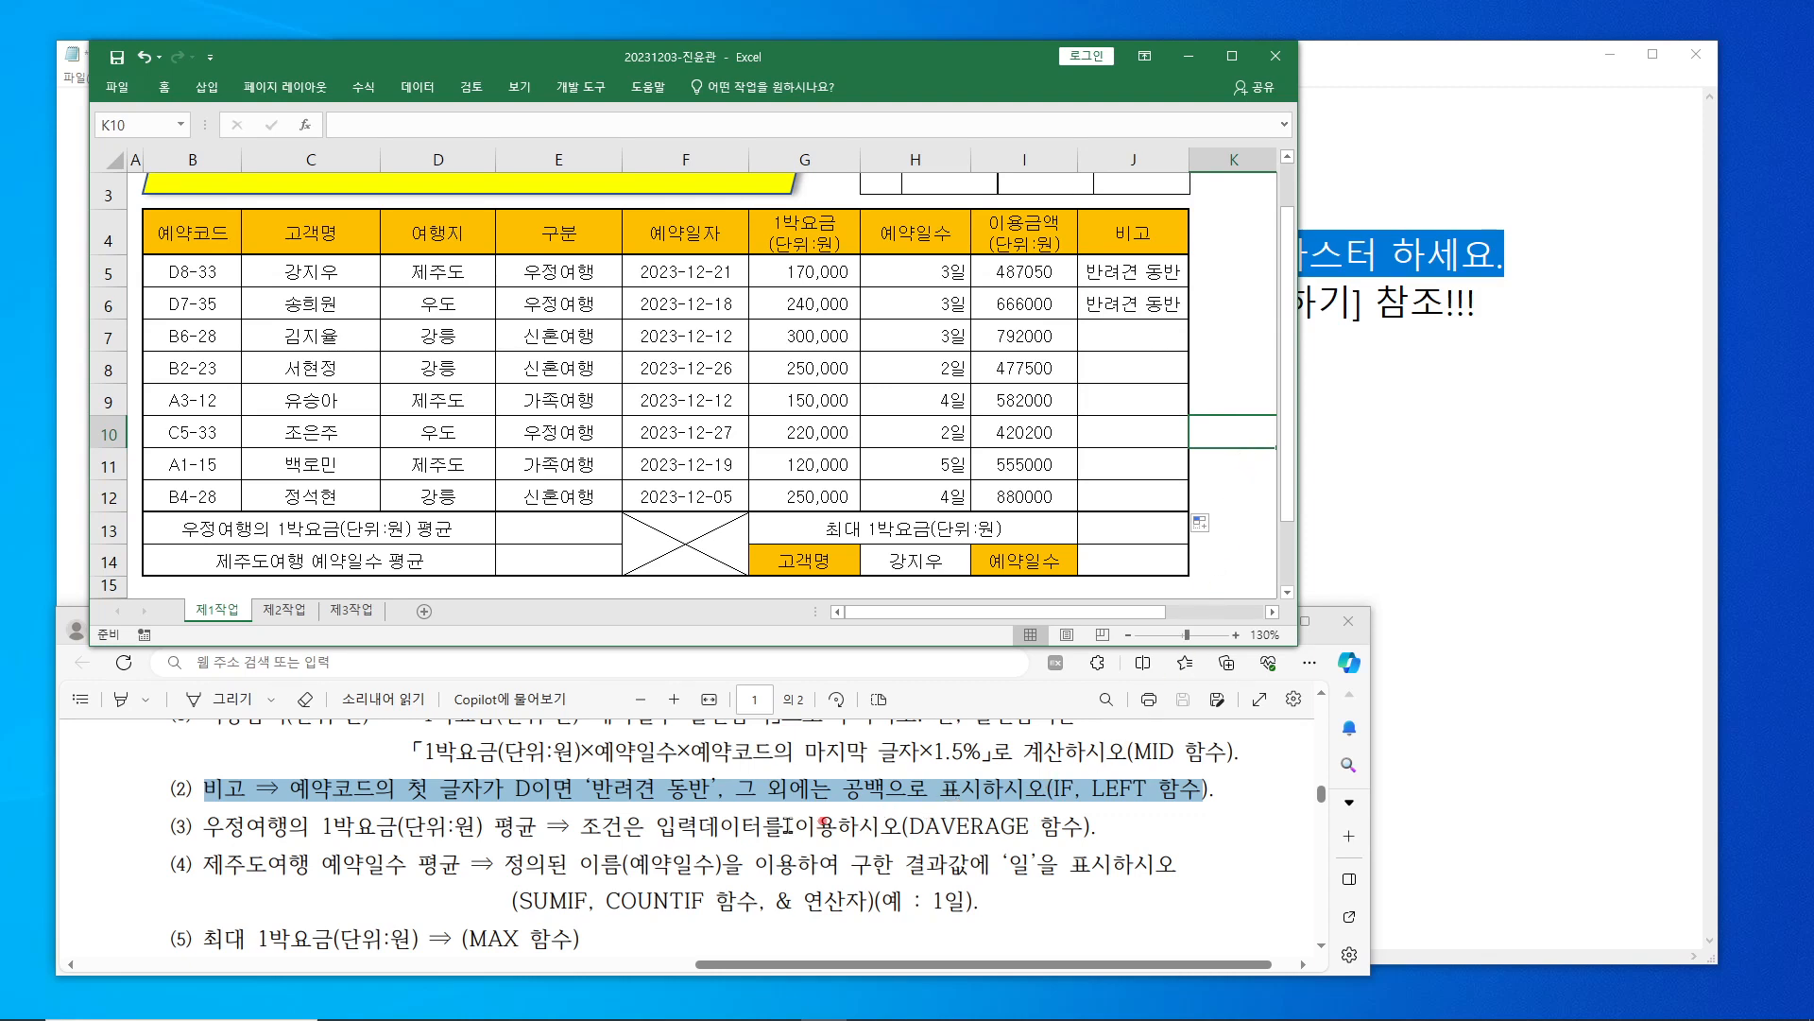
# - Check the IF formulas in J5 and J6 of the 비고 column and save the workbook
pyautogui.click(1139, 272)
pyautogui.click(1136, 292)
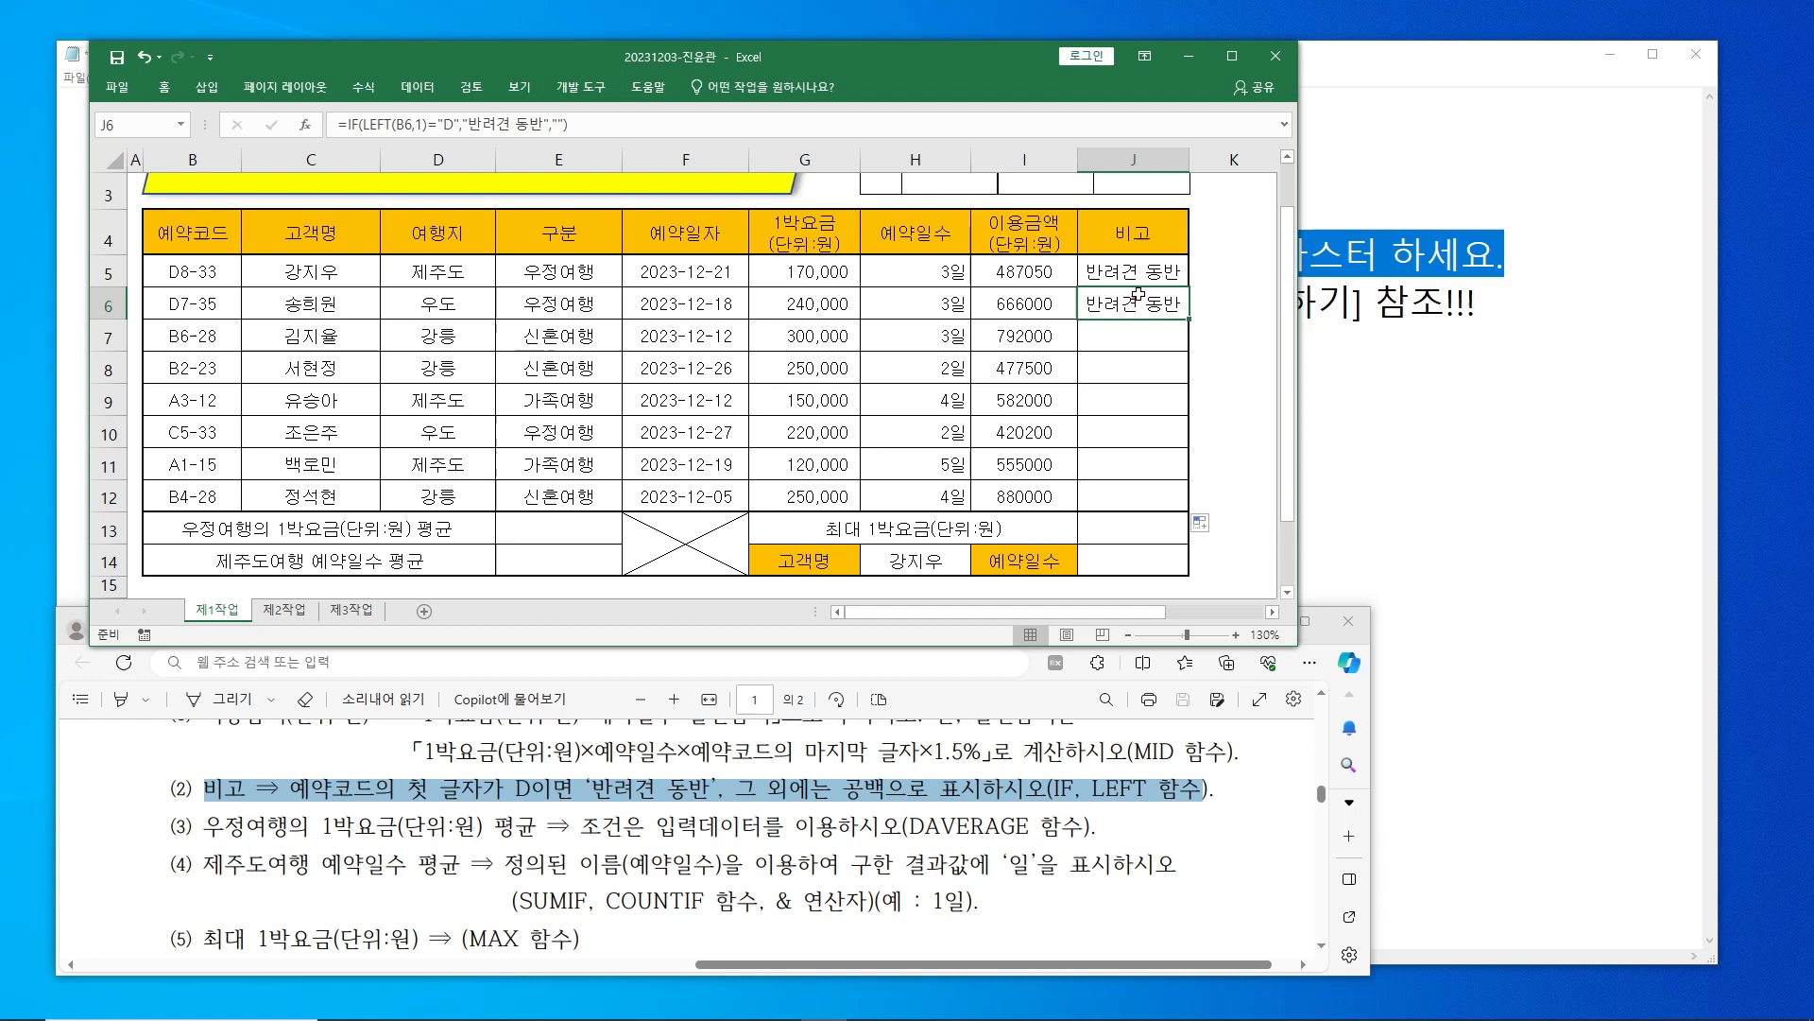
pyautogui.click(1132, 268)
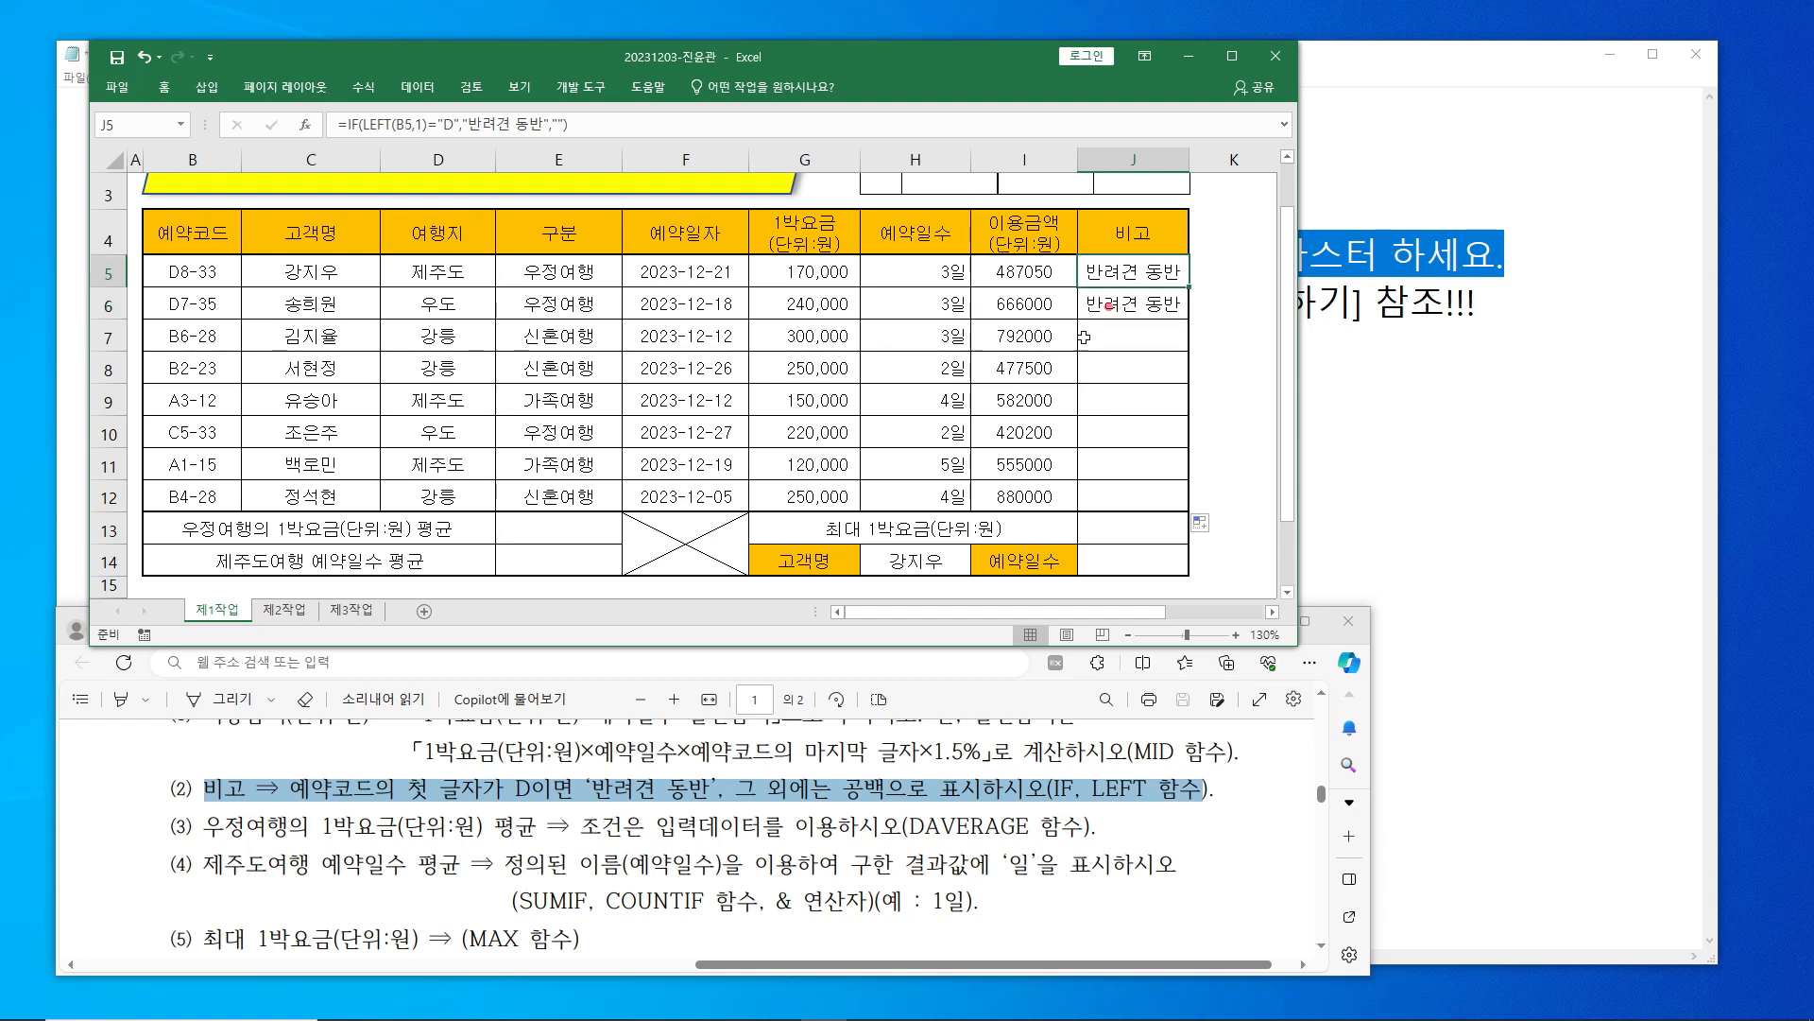
pyautogui.click(118, 60)
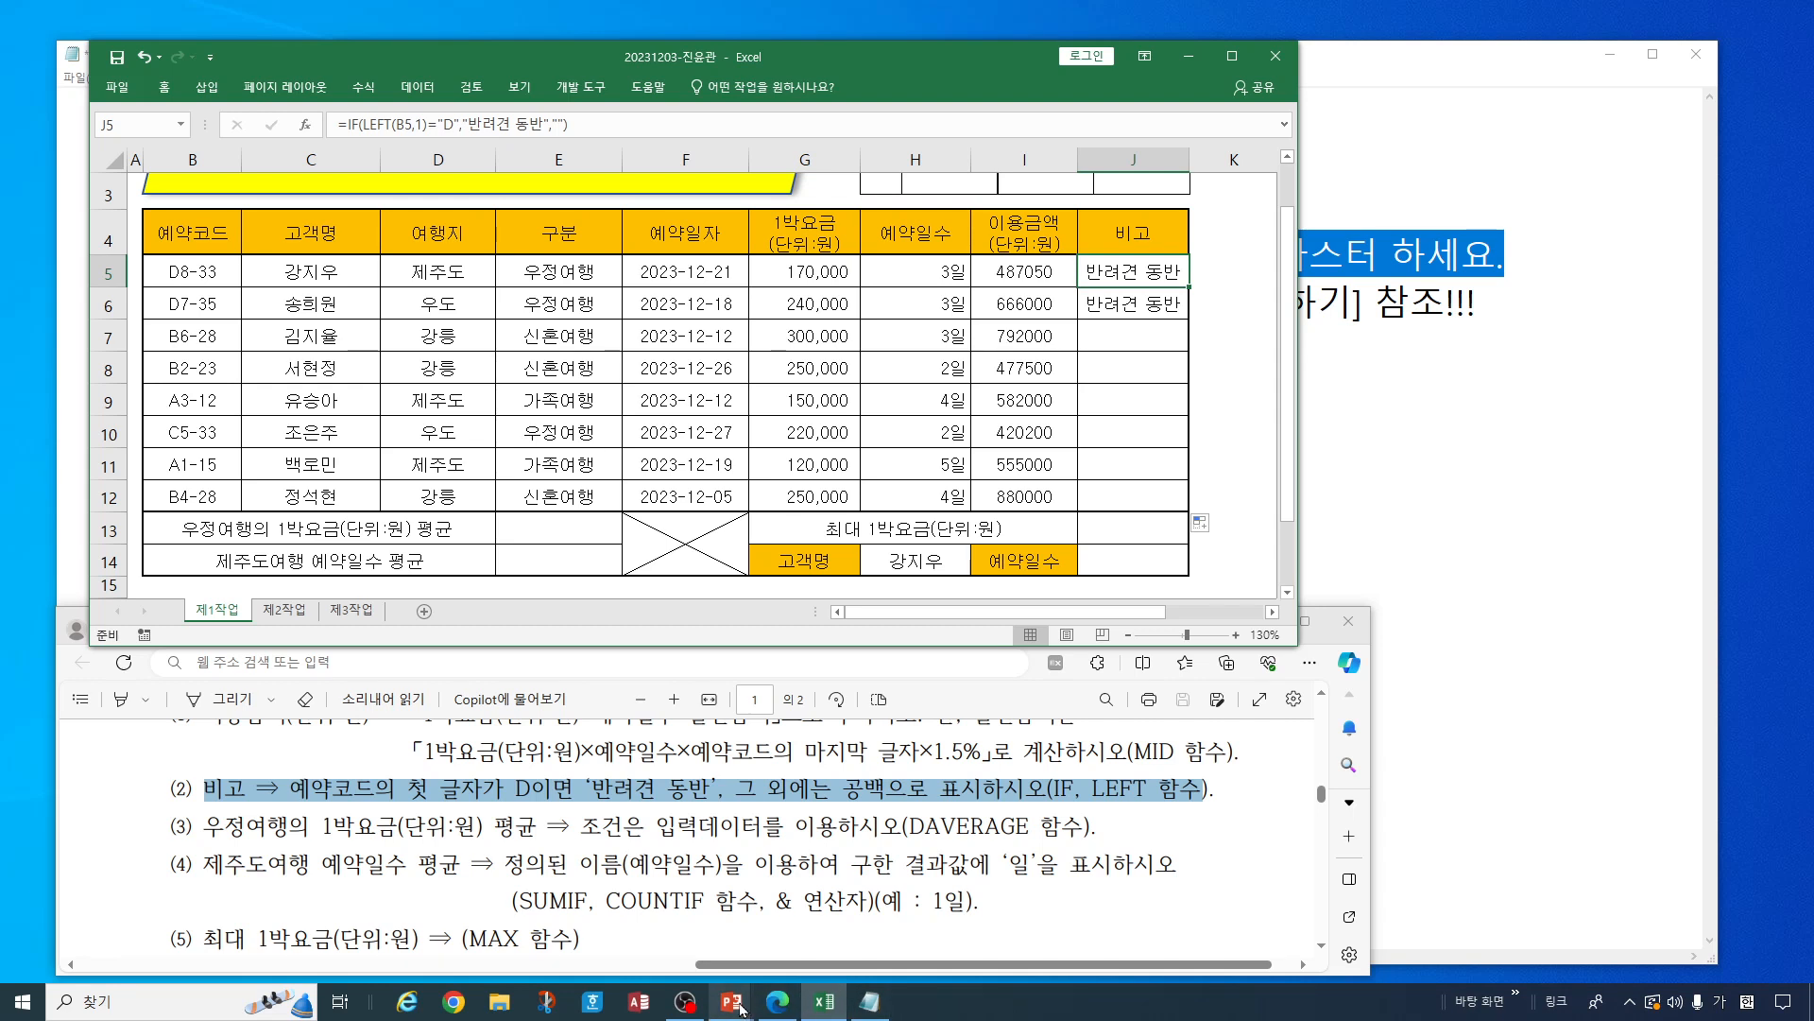
# - Switch to the IF LEFT slide show in PowerPoint, reveal the quiz choices, answer, explanation and recommended formula, and minimize it
pyautogui.click(735, 1008)
pyautogui.click(439, 912)
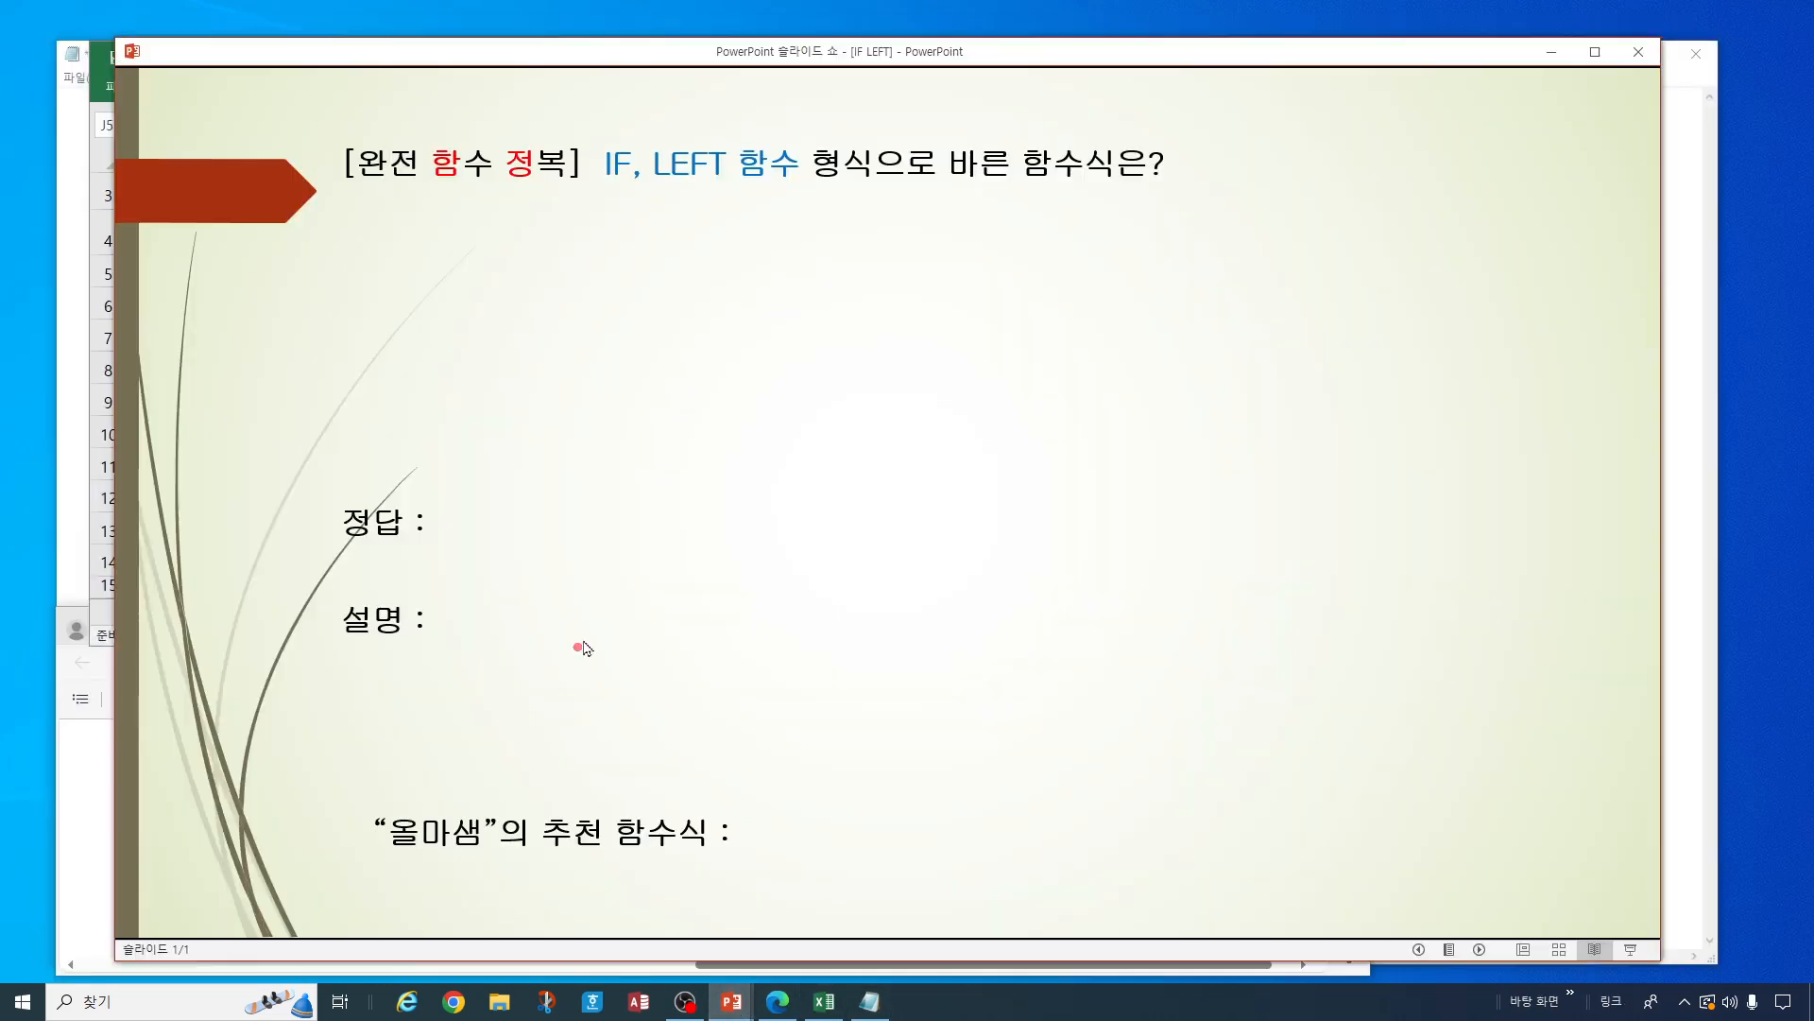
pyautogui.click(749, 499)
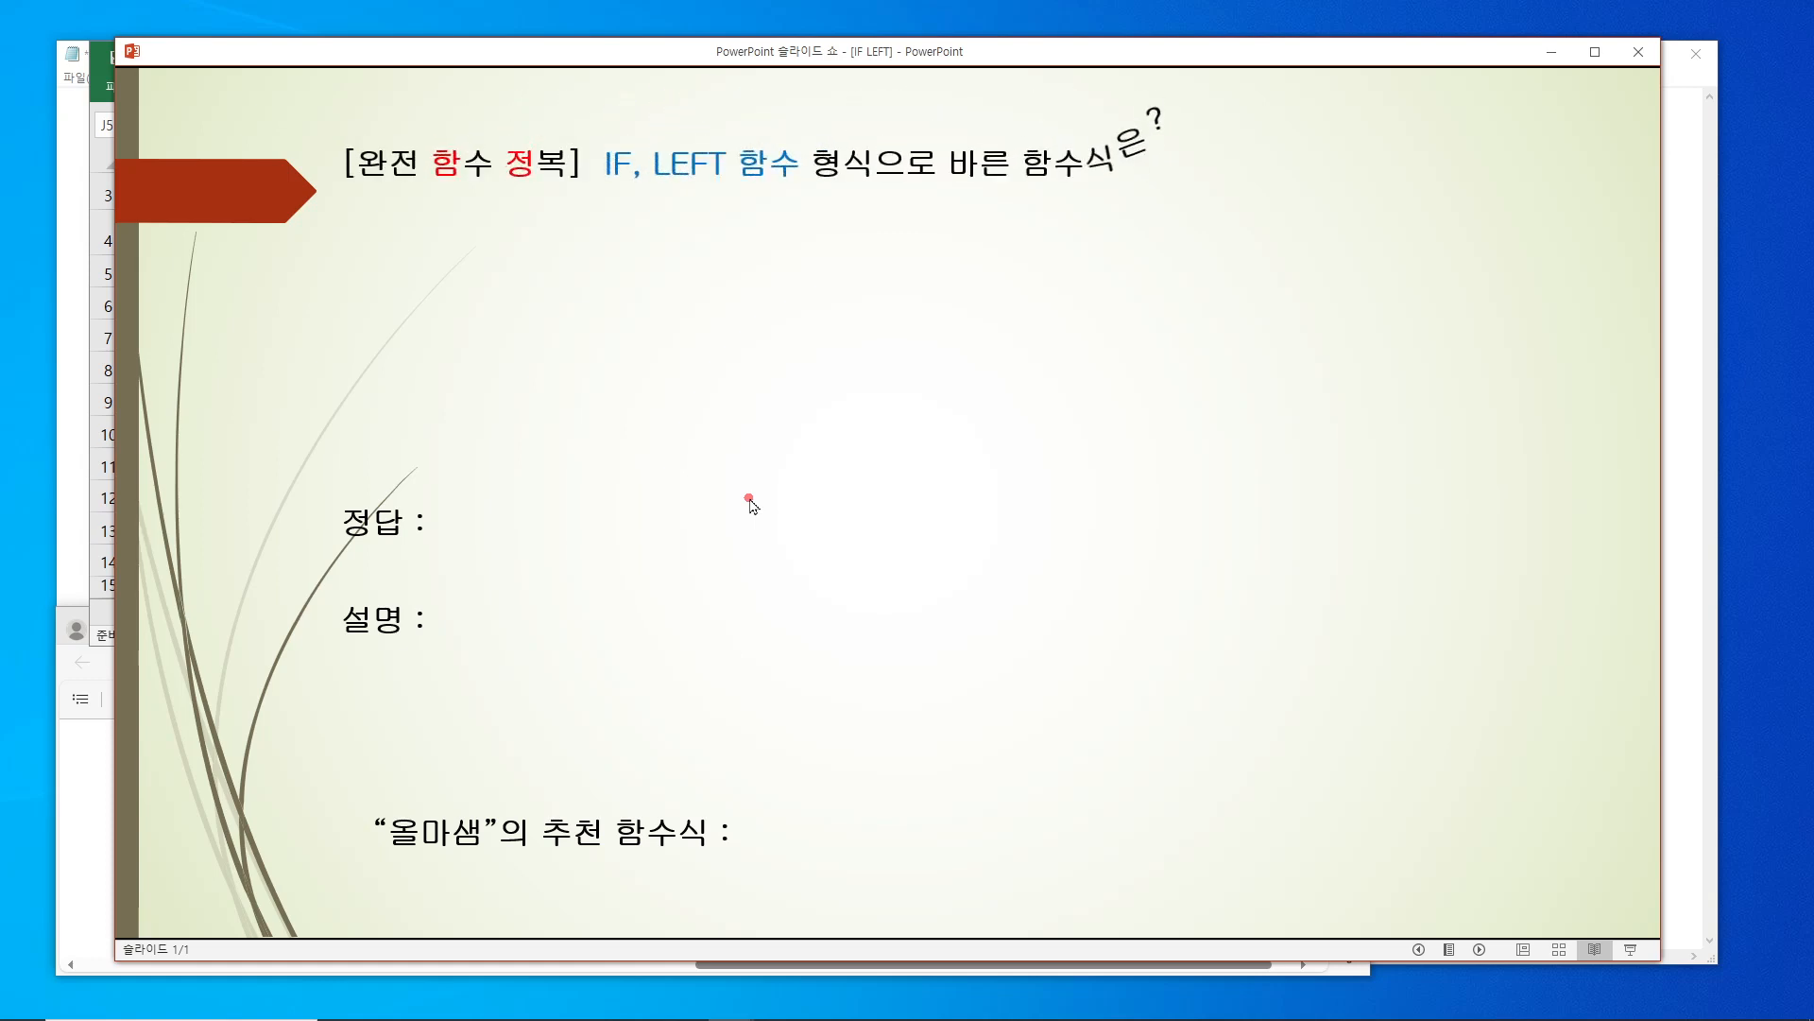
pyautogui.click(1511, 243)
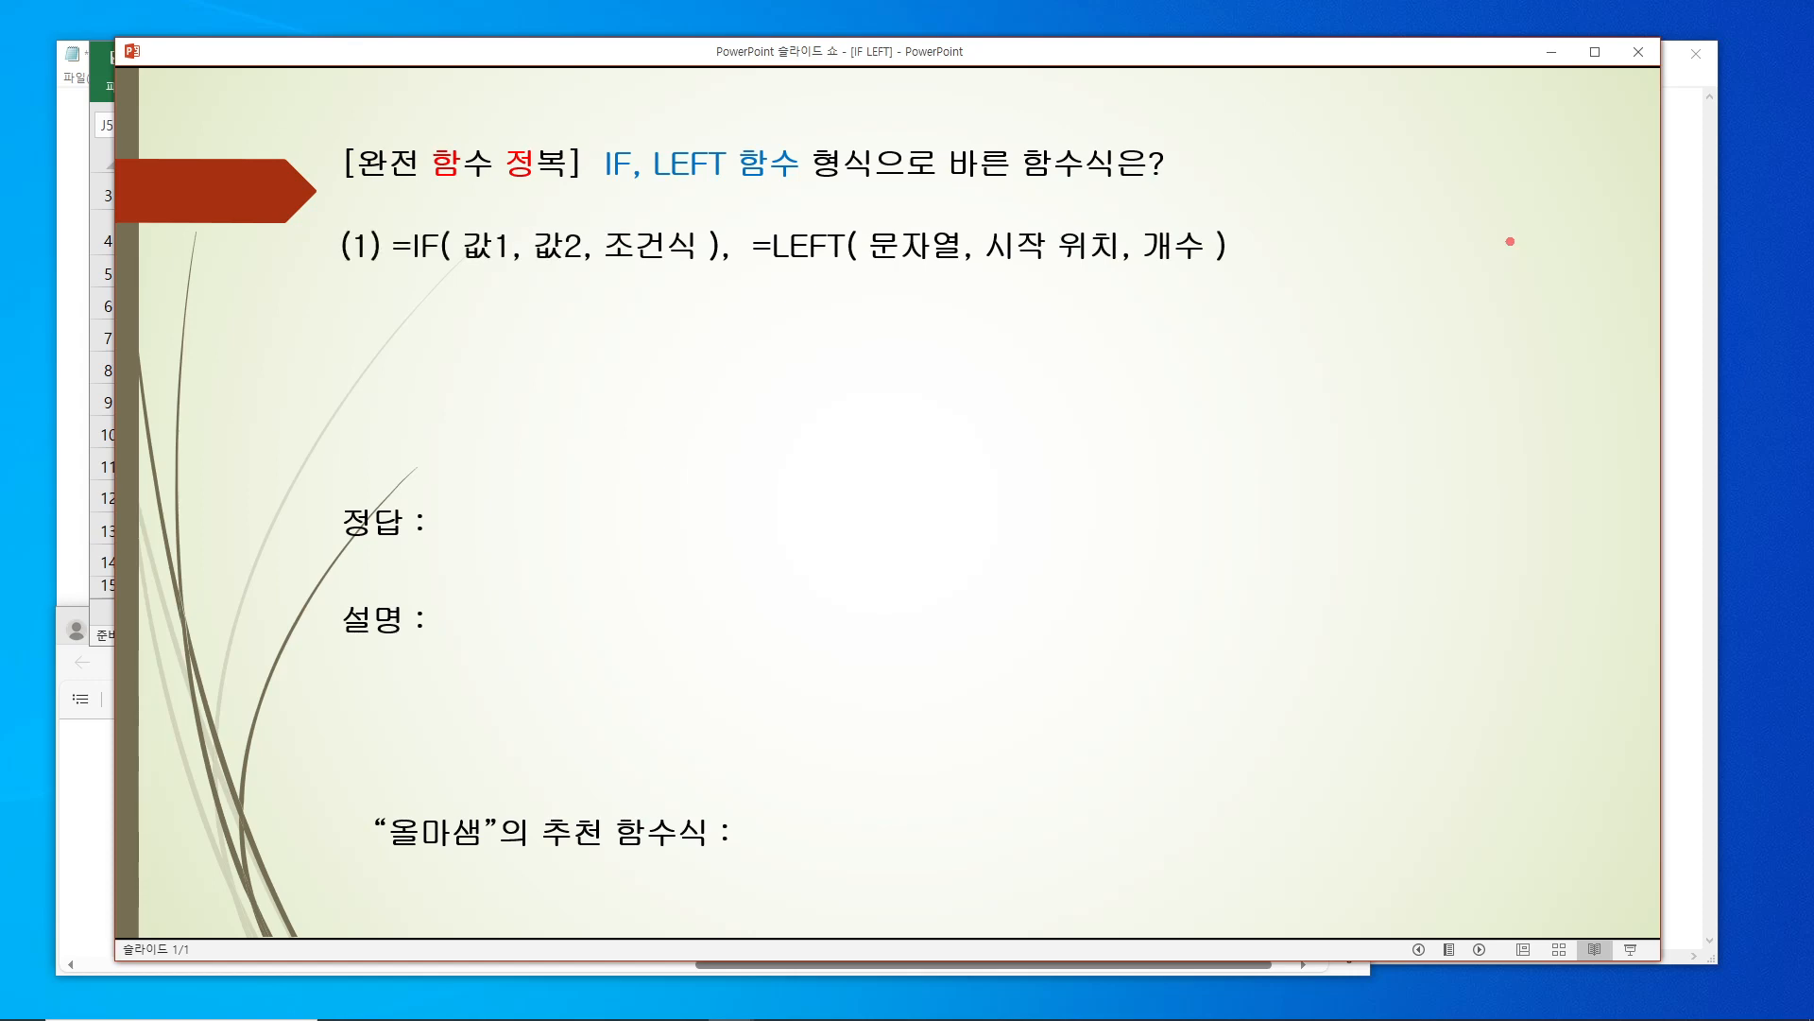
pyautogui.click(1510, 241)
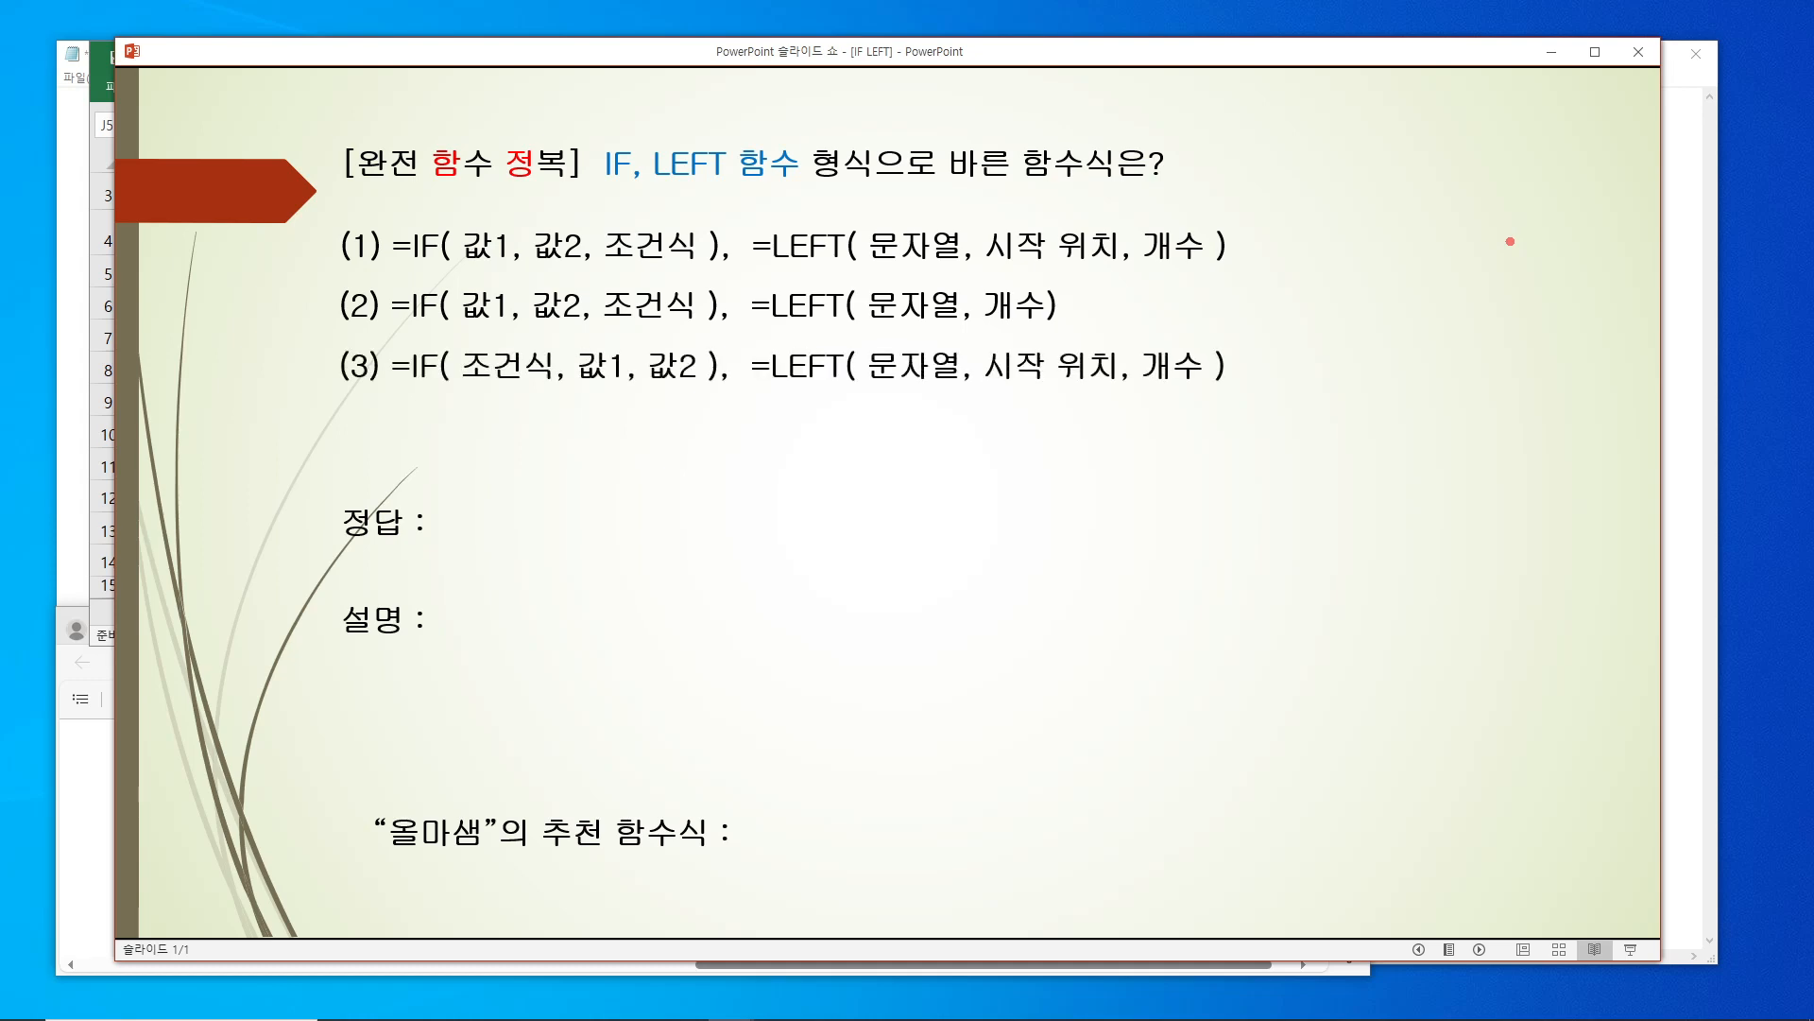
pyautogui.click(1510, 241)
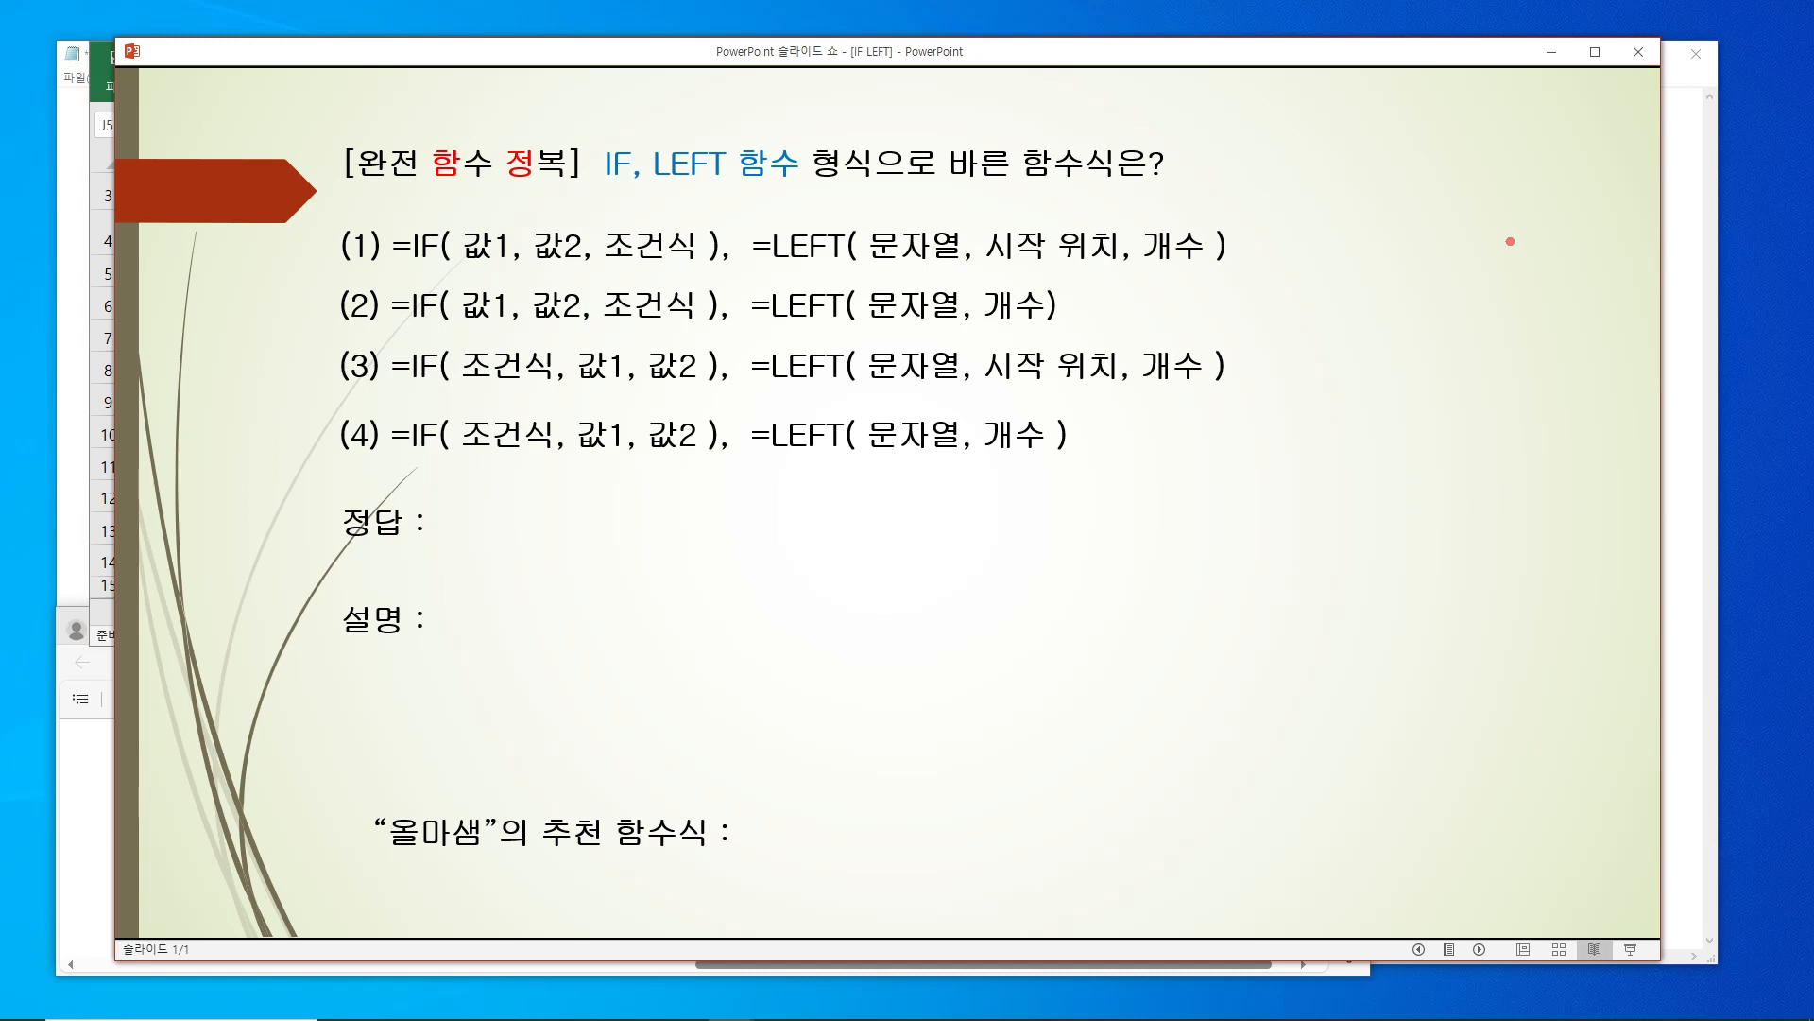
pyautogui.click(1510, 241)
pyautogui.click(1510, 241)
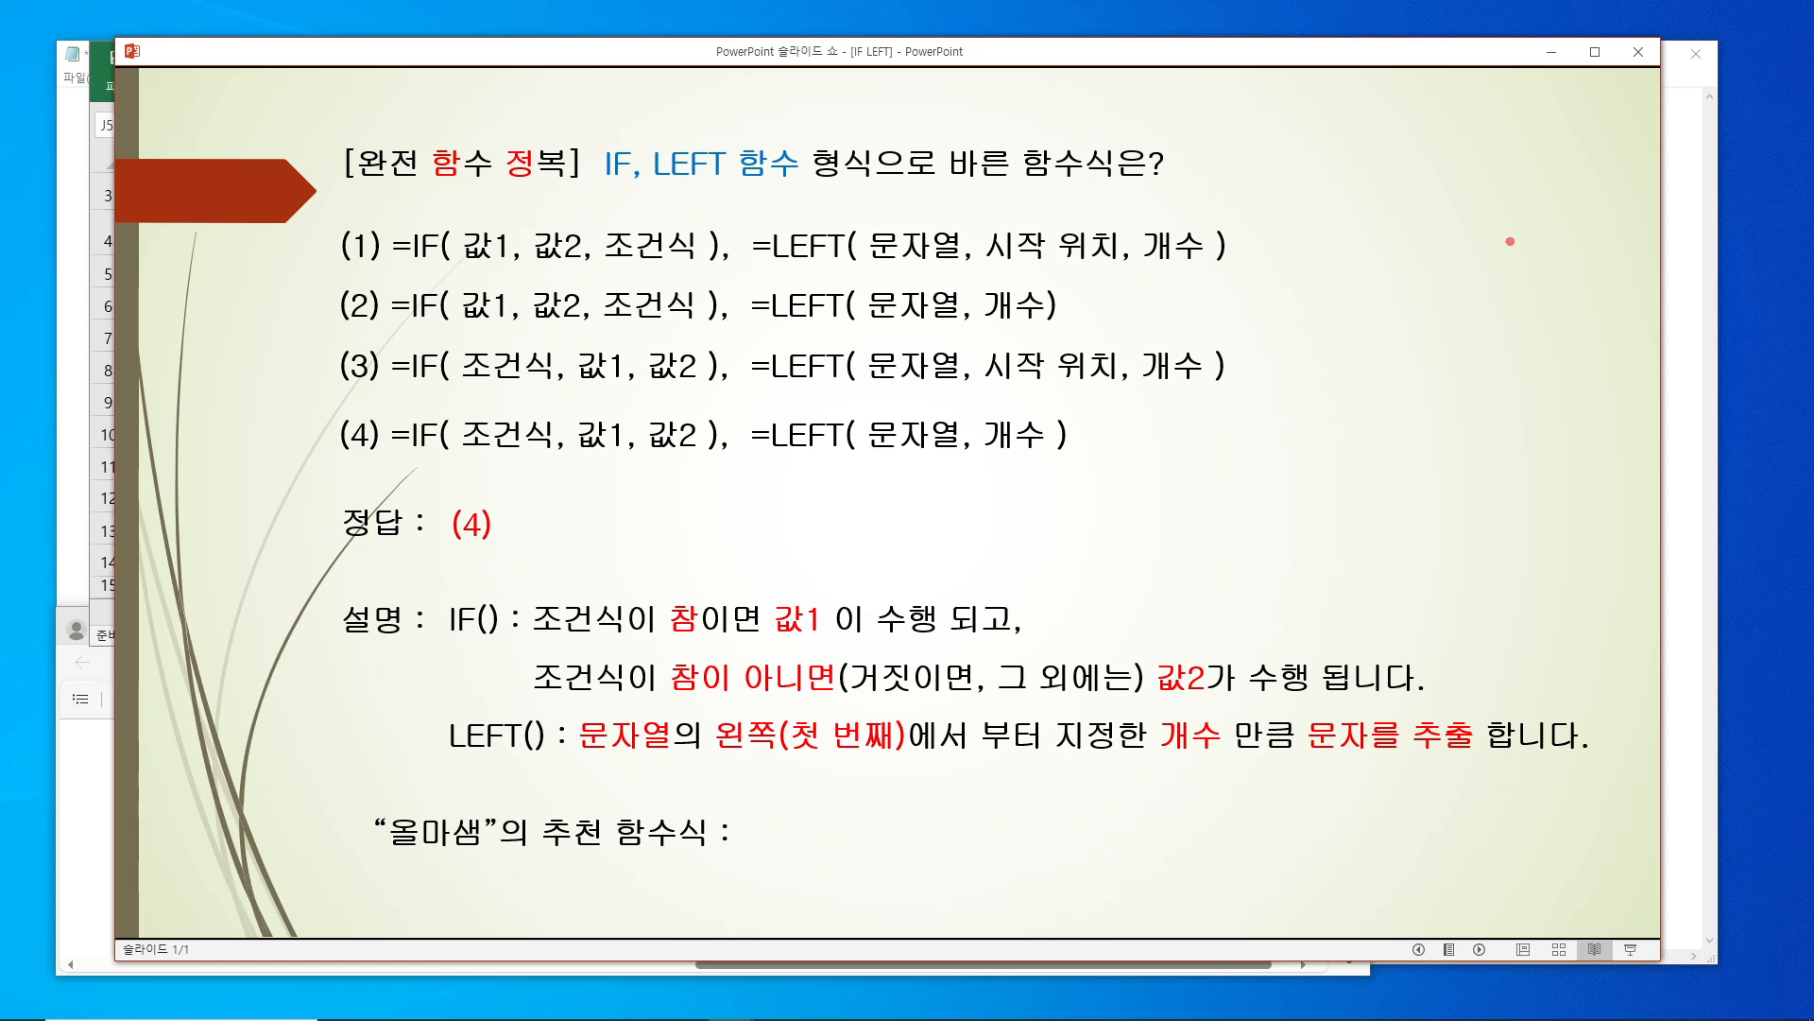
pyautogui.click(1510, 242)
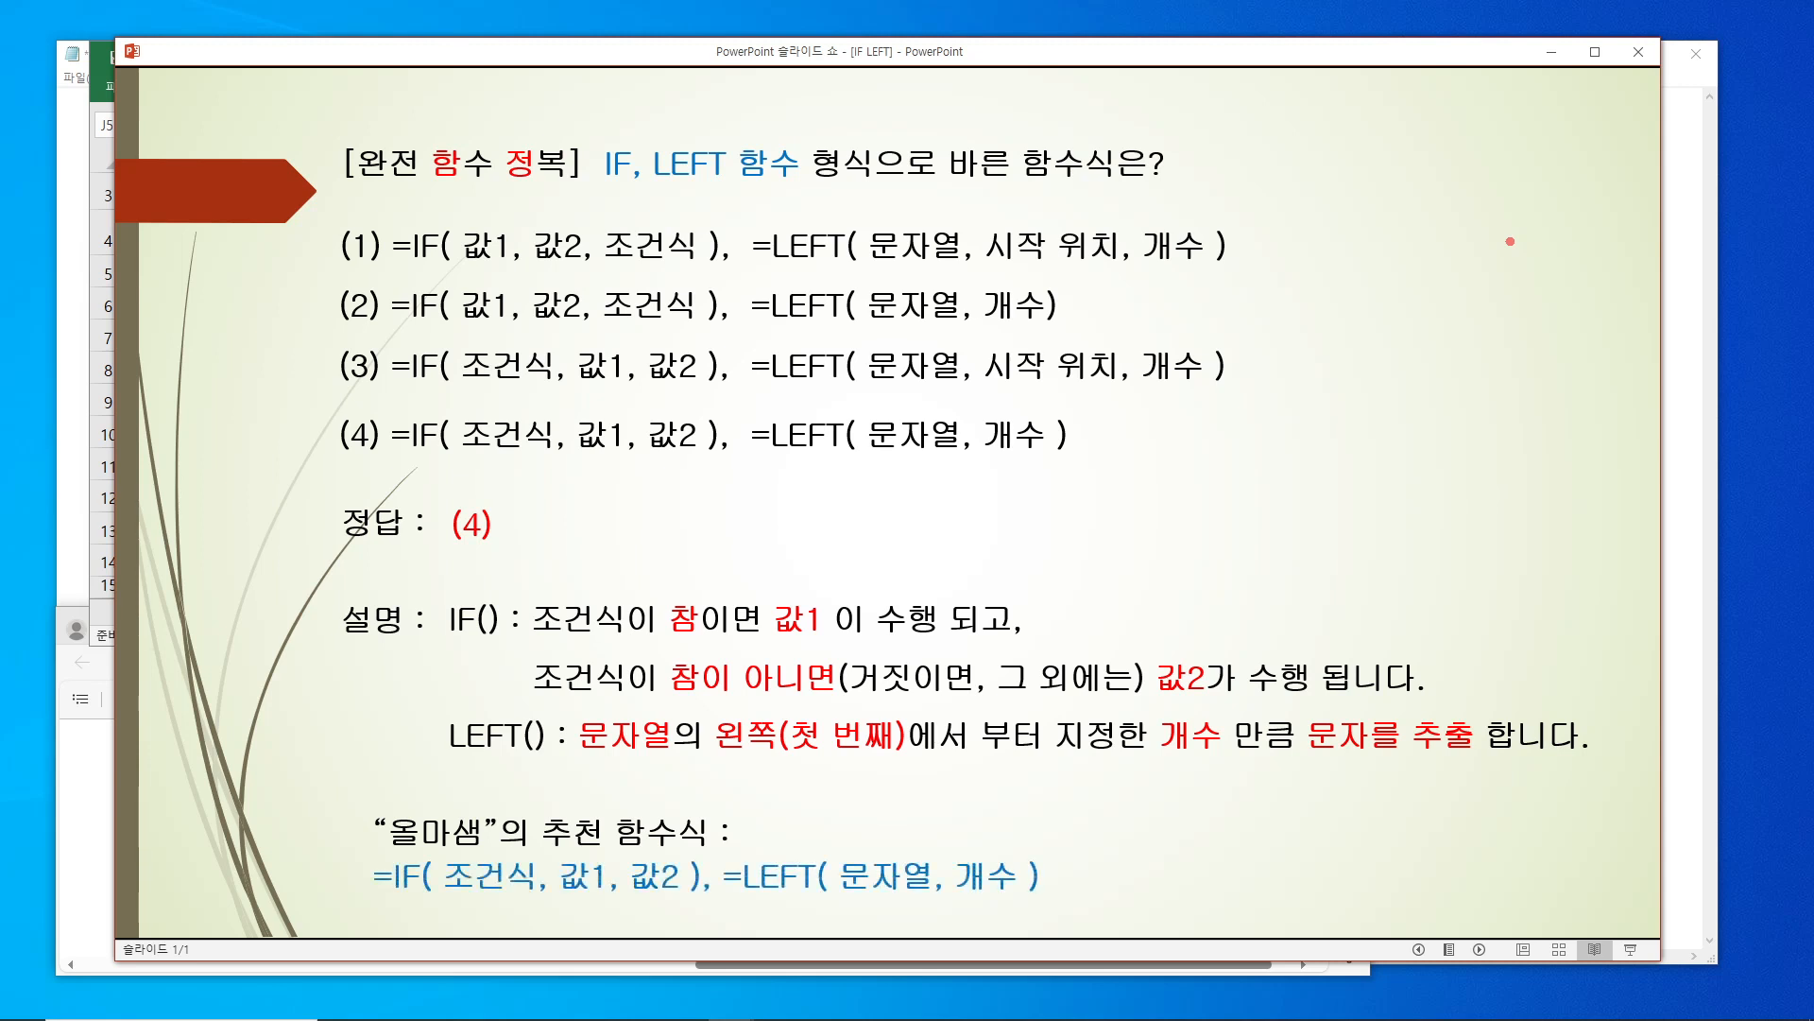
pyautogui.click(1551, 52)
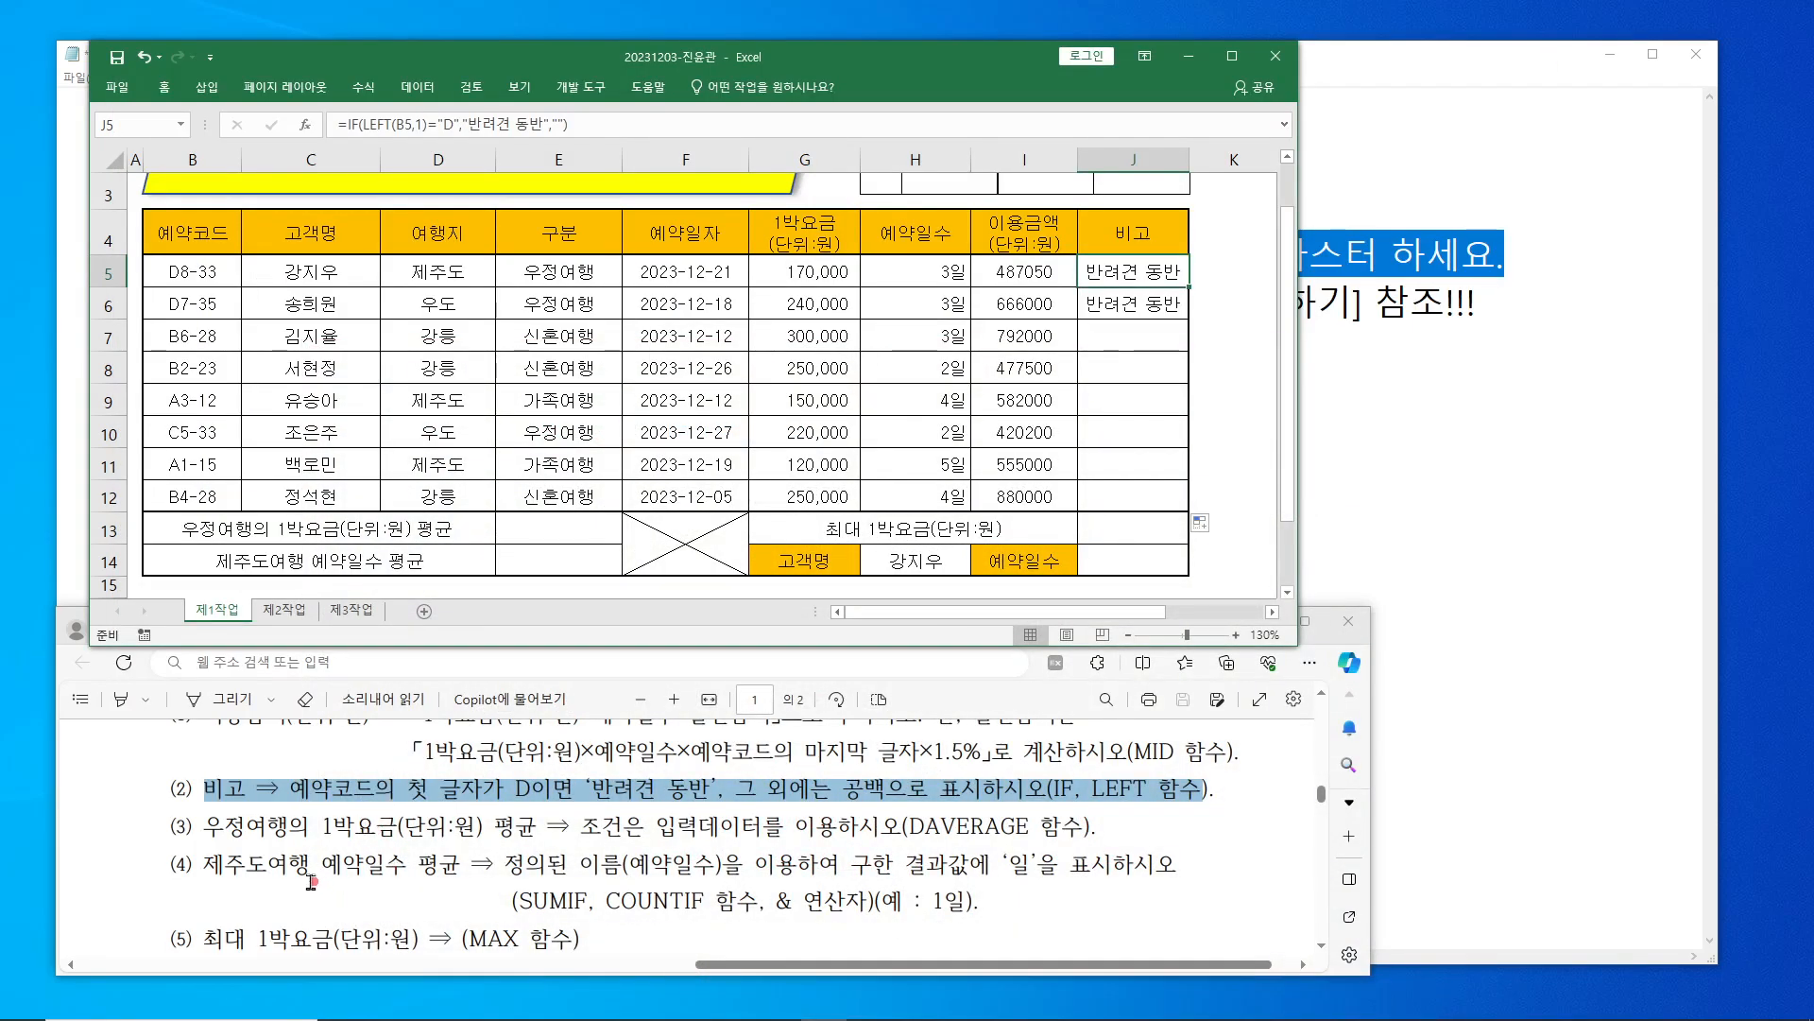
# - Highlight task (3) in the exam PDF, and switch to Notepad to delete all its text and shrink its window
pyautogui.moveTo(205, 828); pyautogui.dragTo(1112, 839)
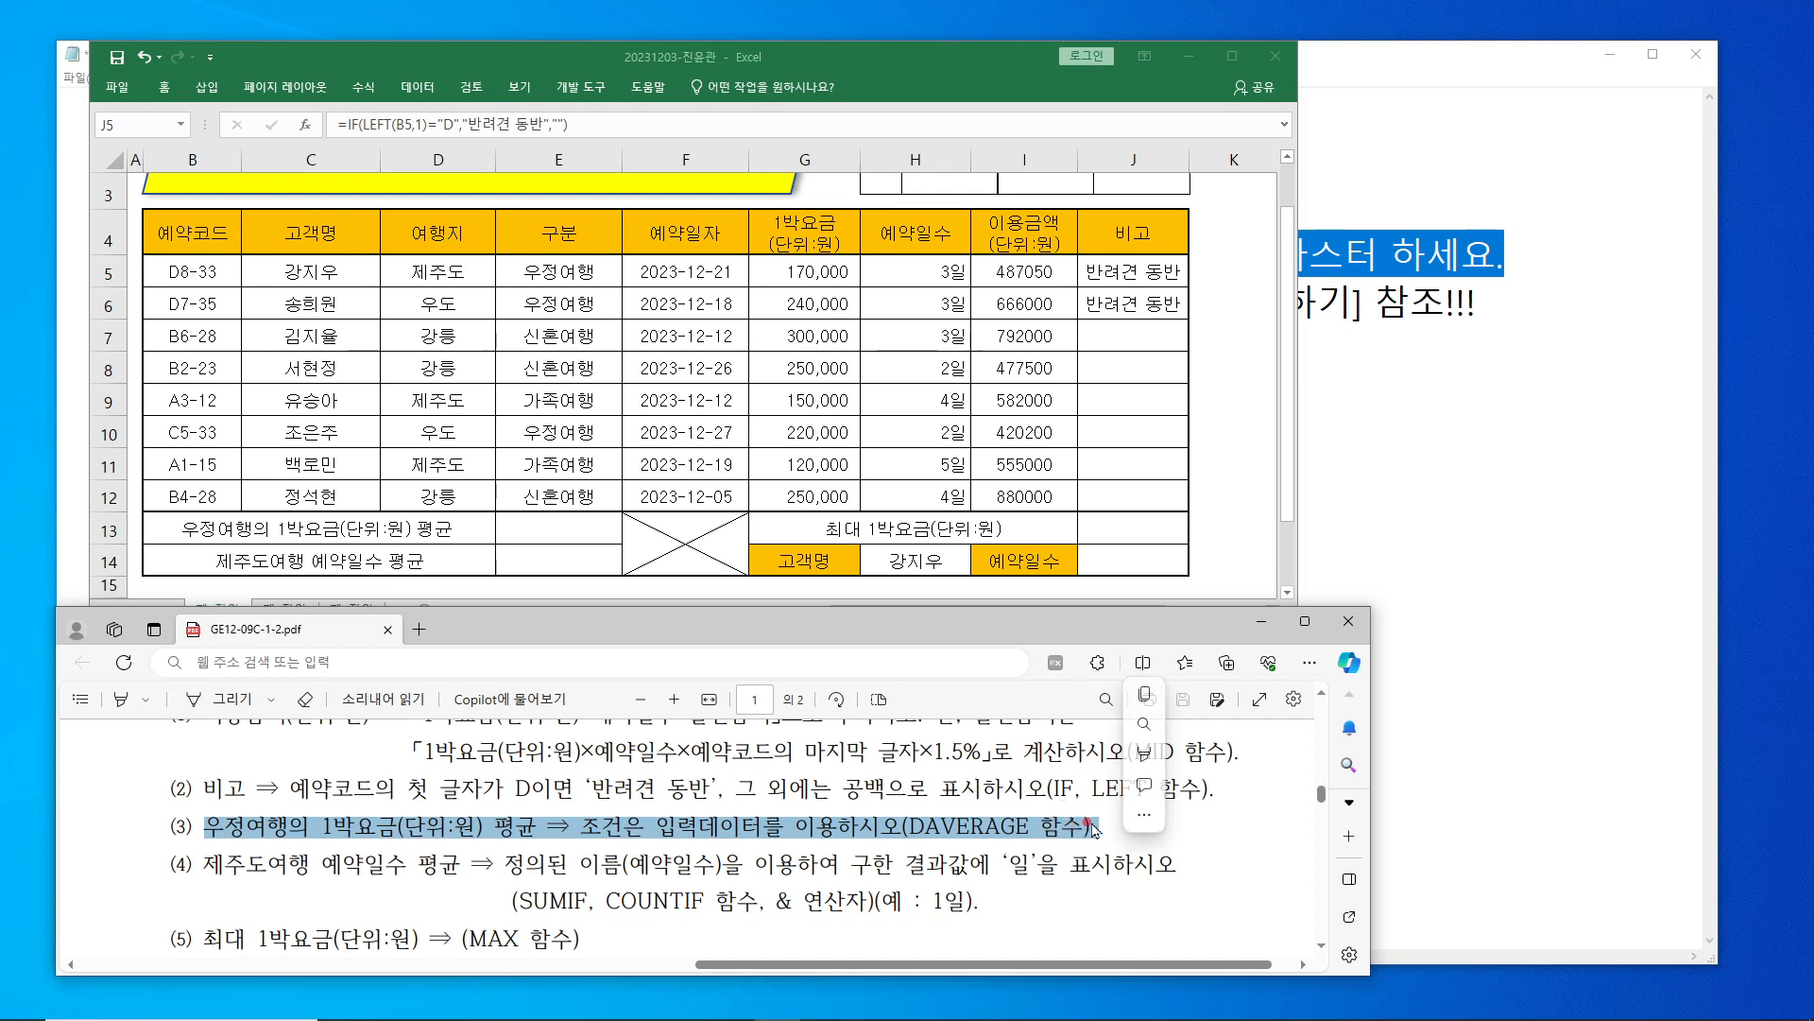
pyautogui.click(1512, 847)
pyautogui.moveTo(1164, 867); pyautogui.dragTo(113, 90)
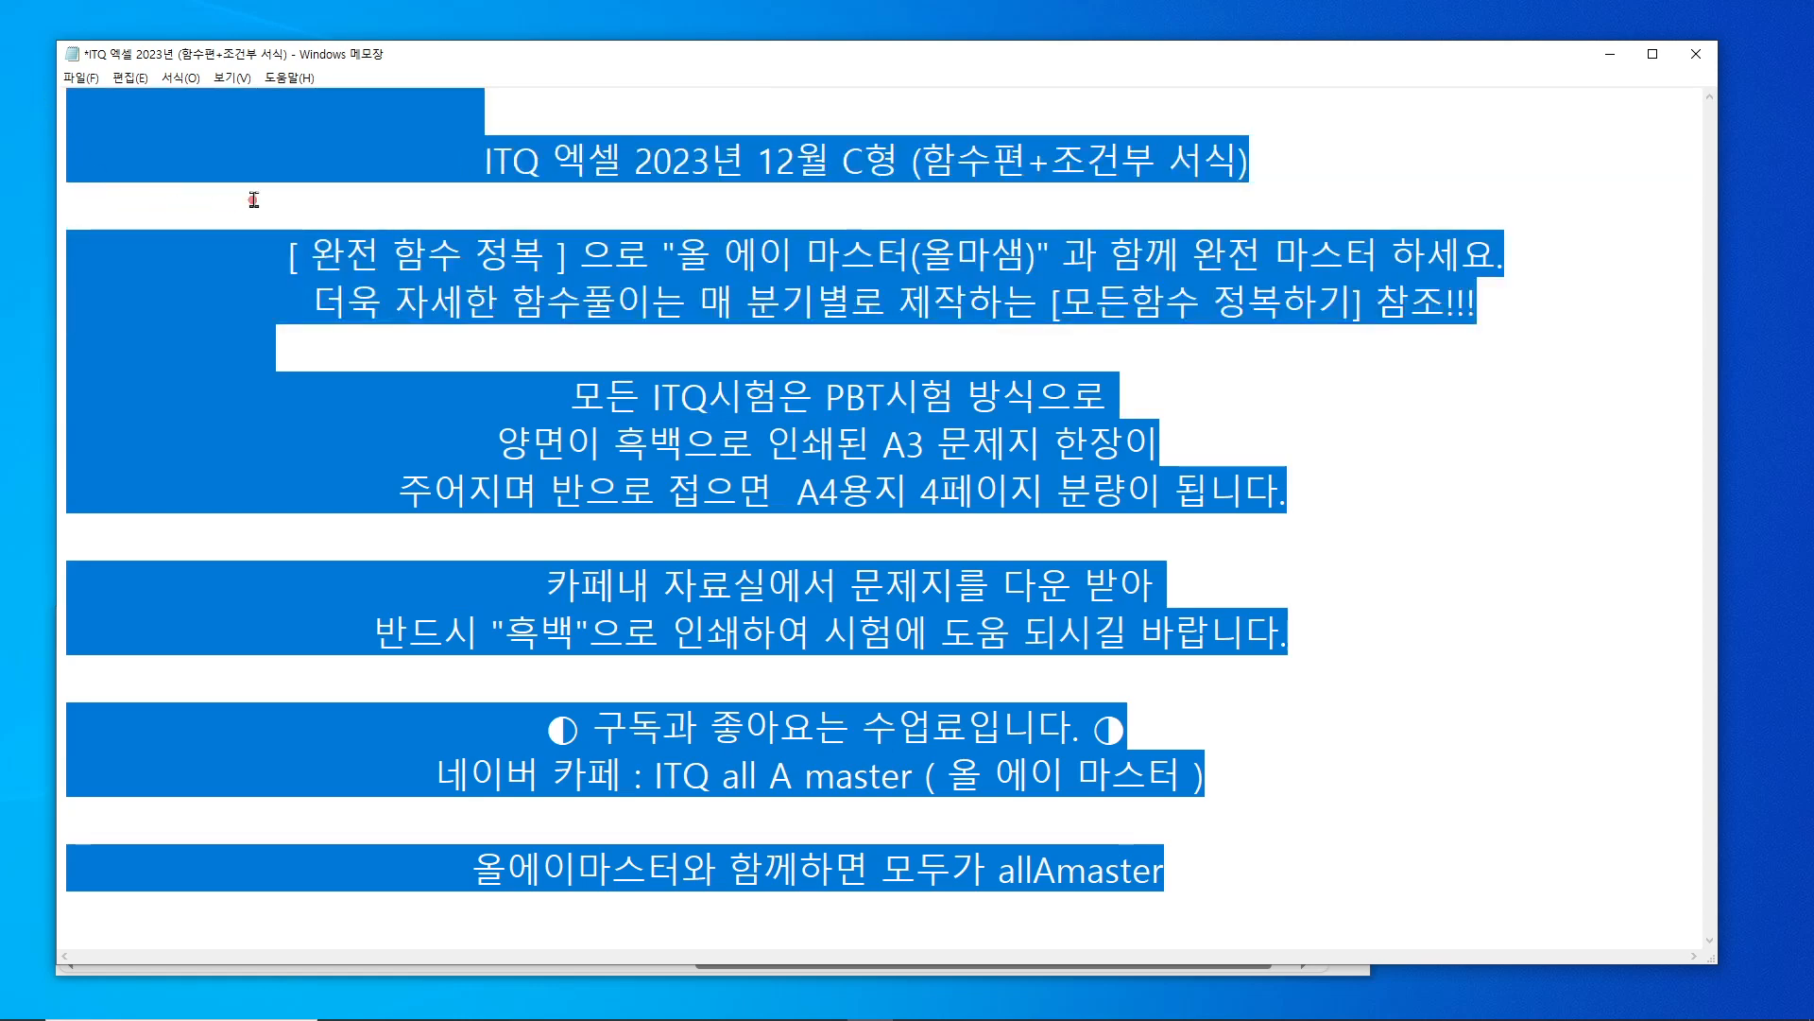
pyautogui.press('Delete')
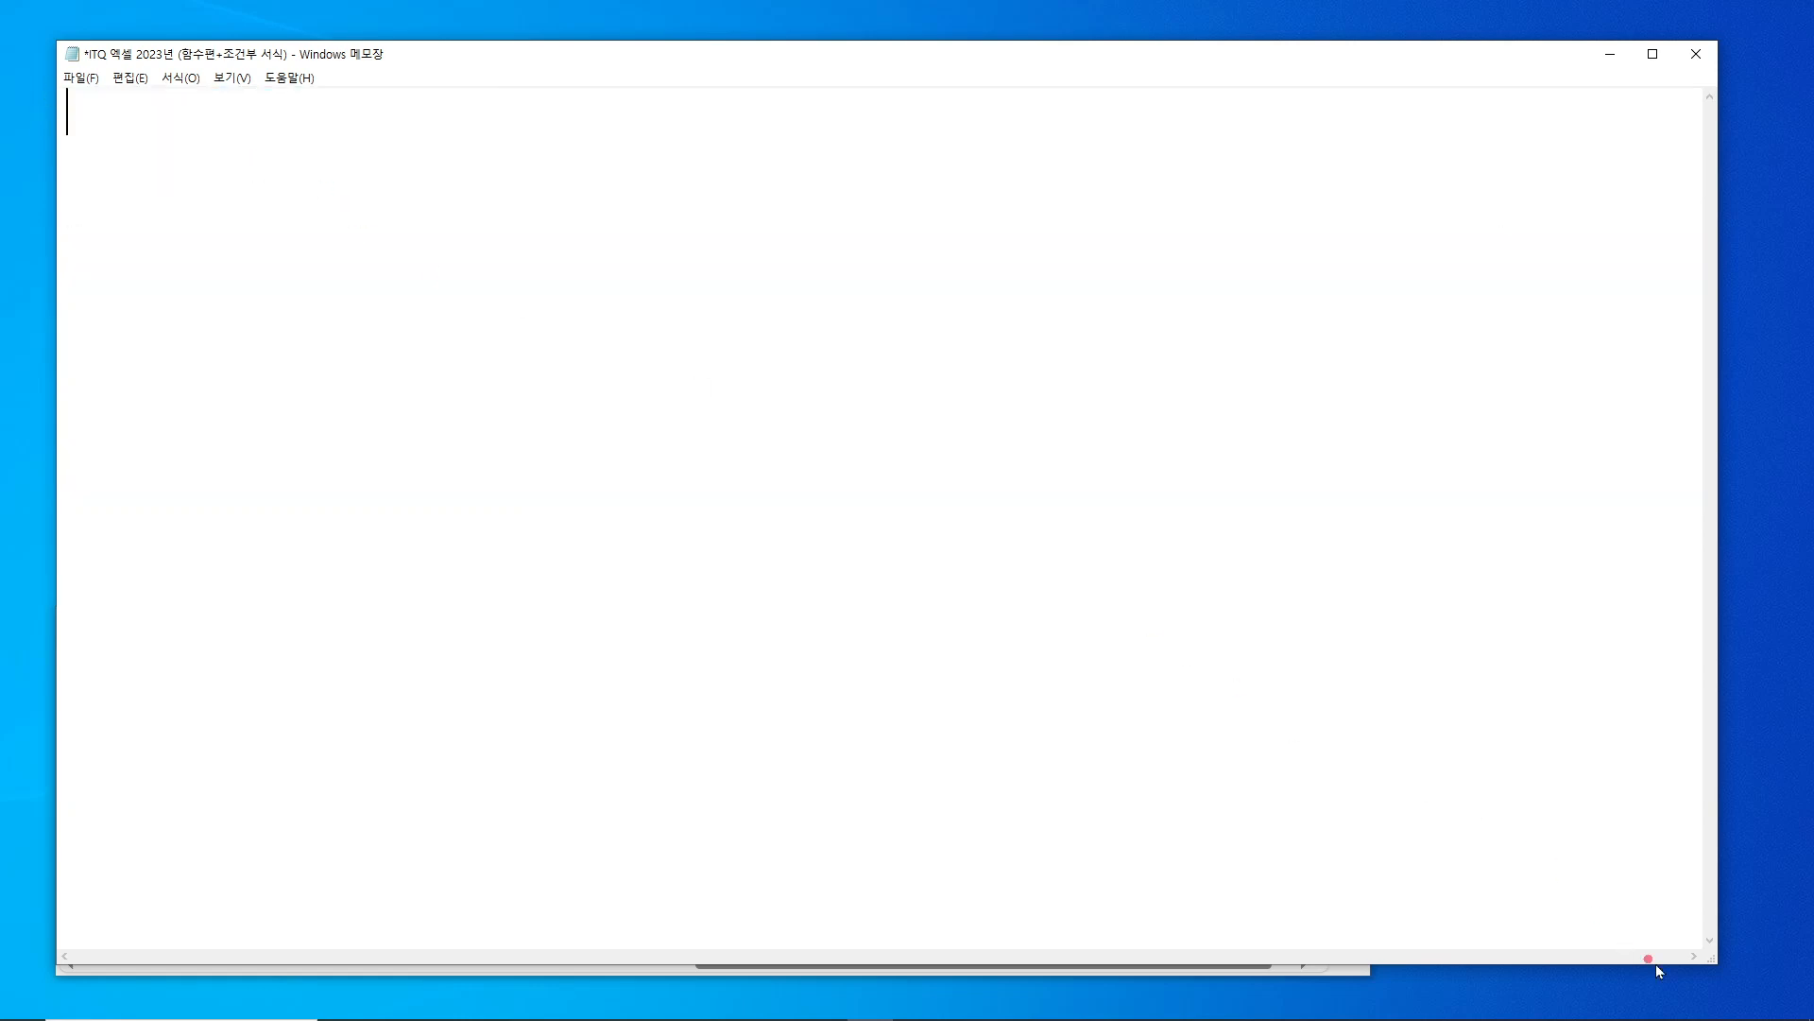
pyautogui.moveTo(1717, 964); pyautogui.dragTo(989, 224)
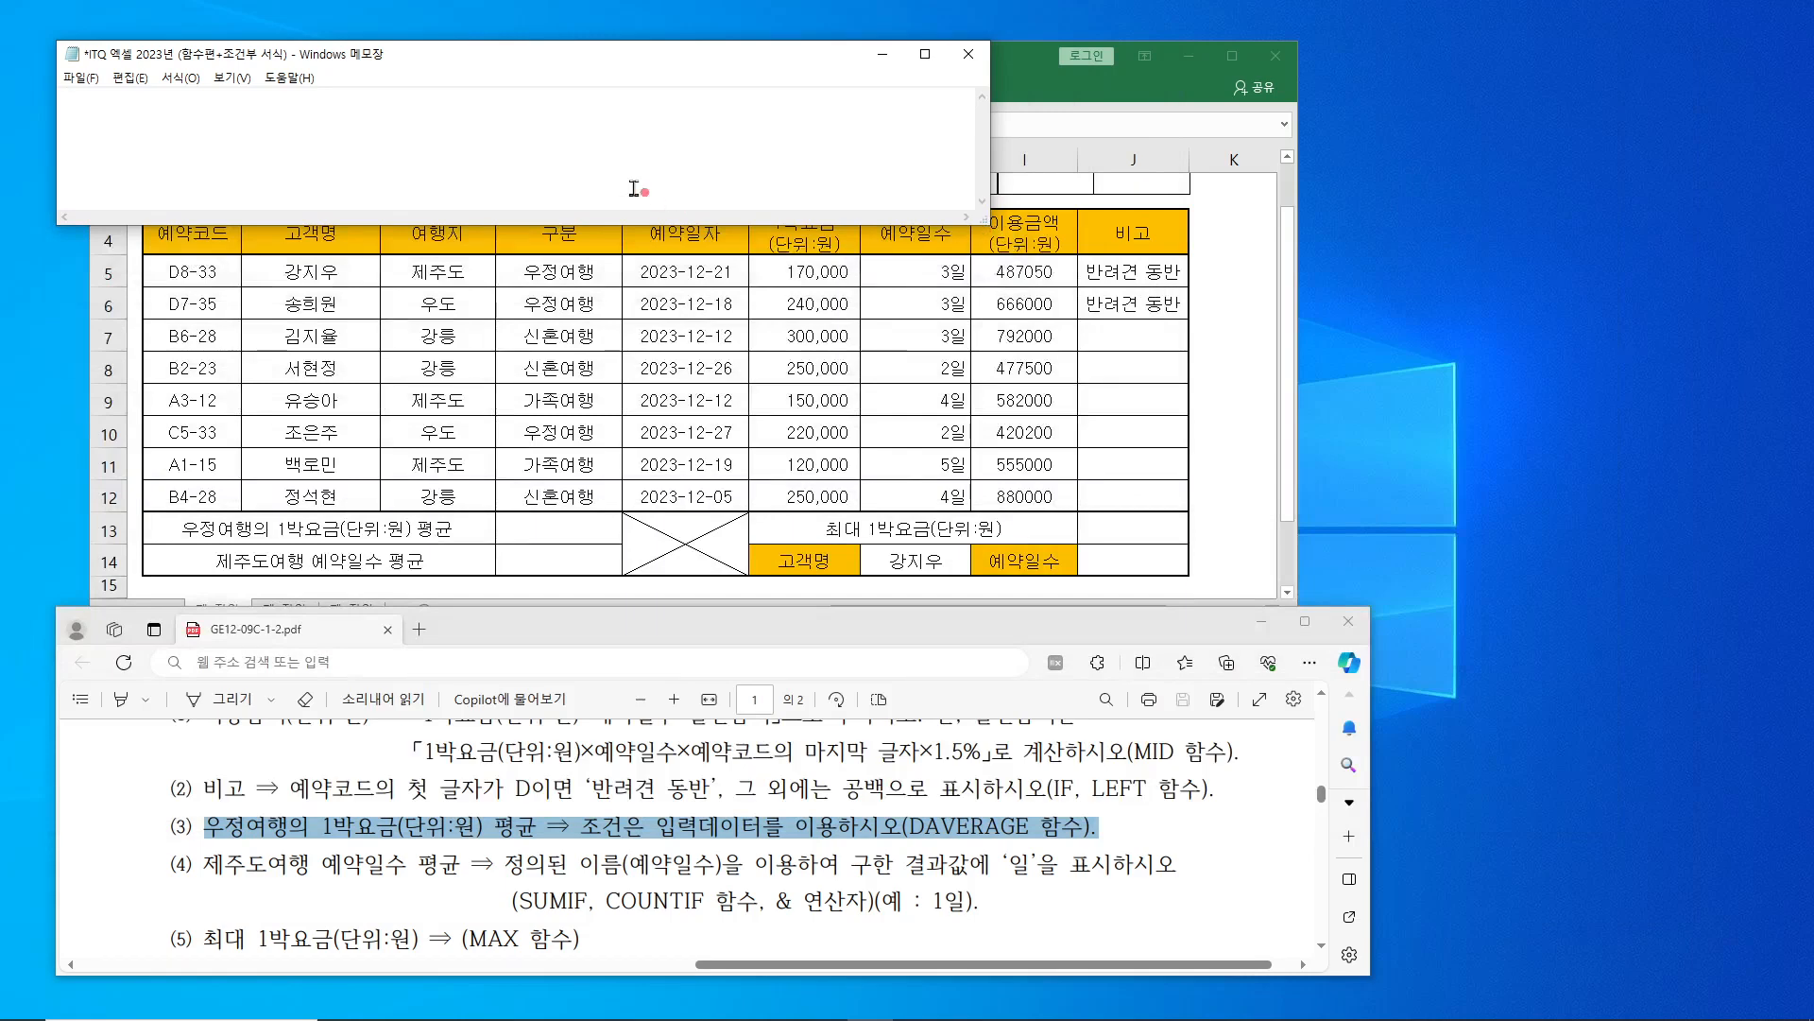
# - Write the syntax line =DAVERAGE( 데이터 범위, 필드 번호, 조건 범위 ) in the Notepad note
pyautogui.write('=DAVERAGE( ')
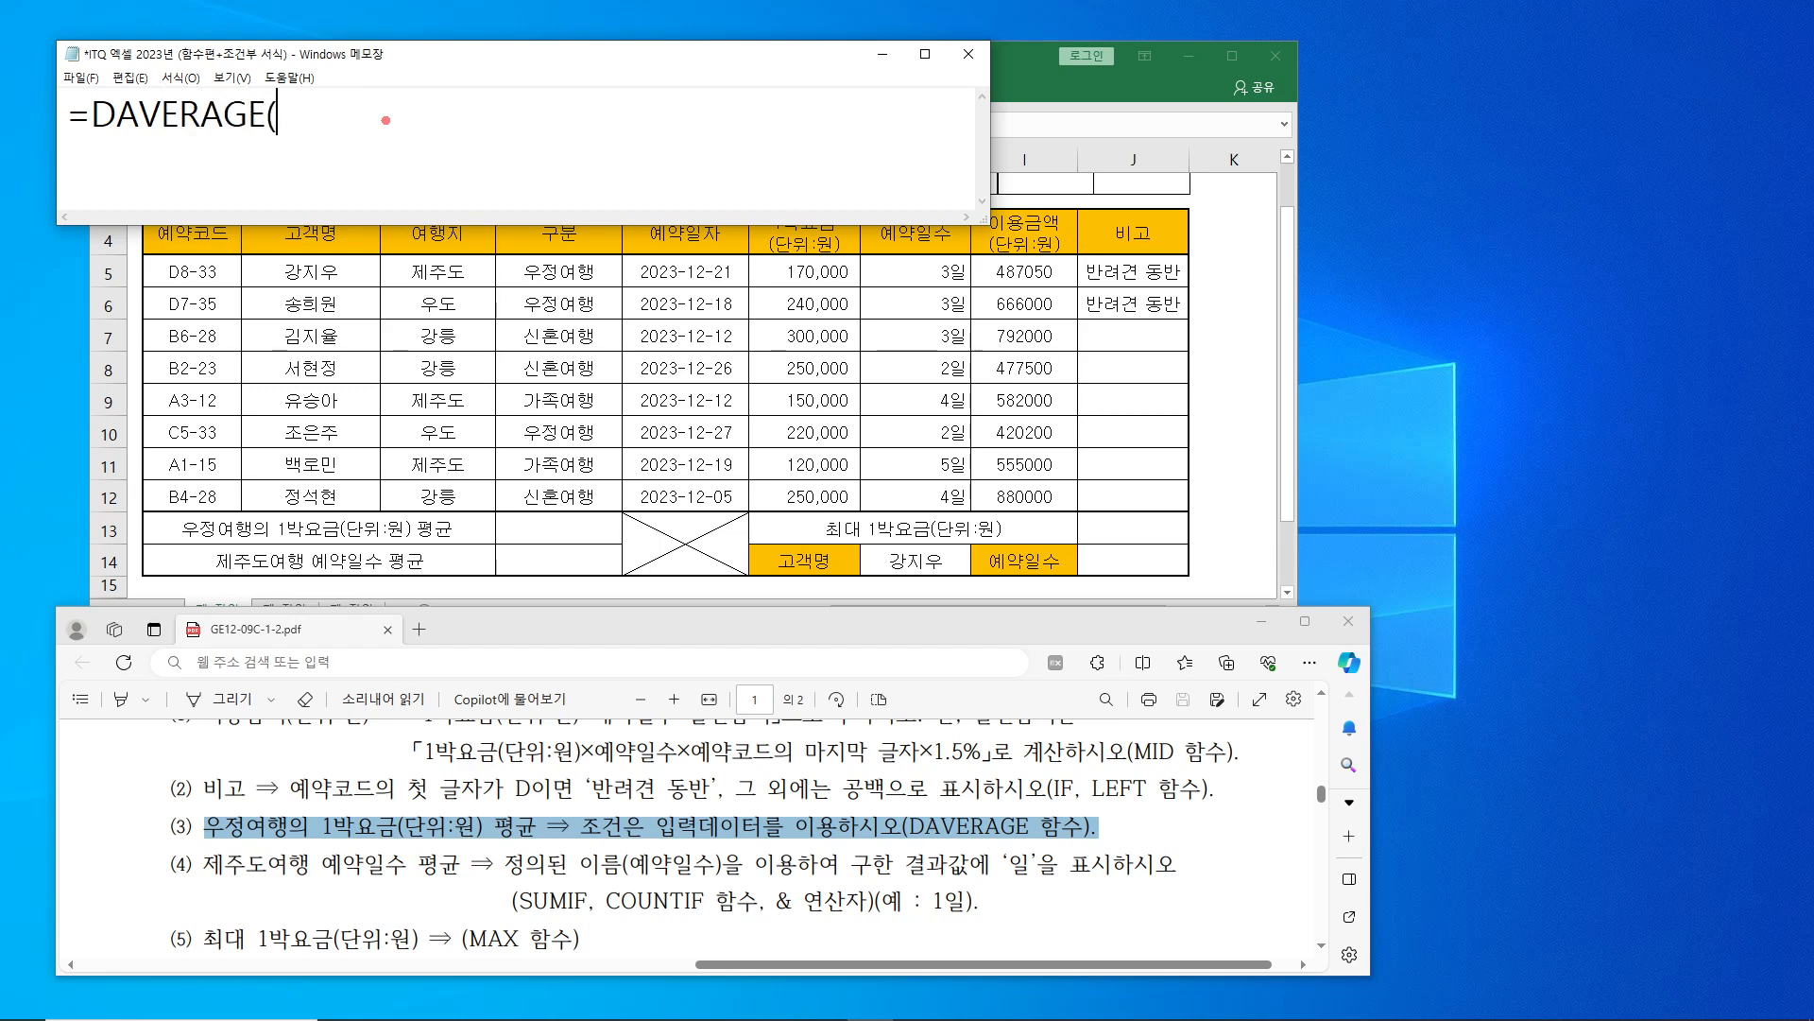
pyautogui.write('데이')
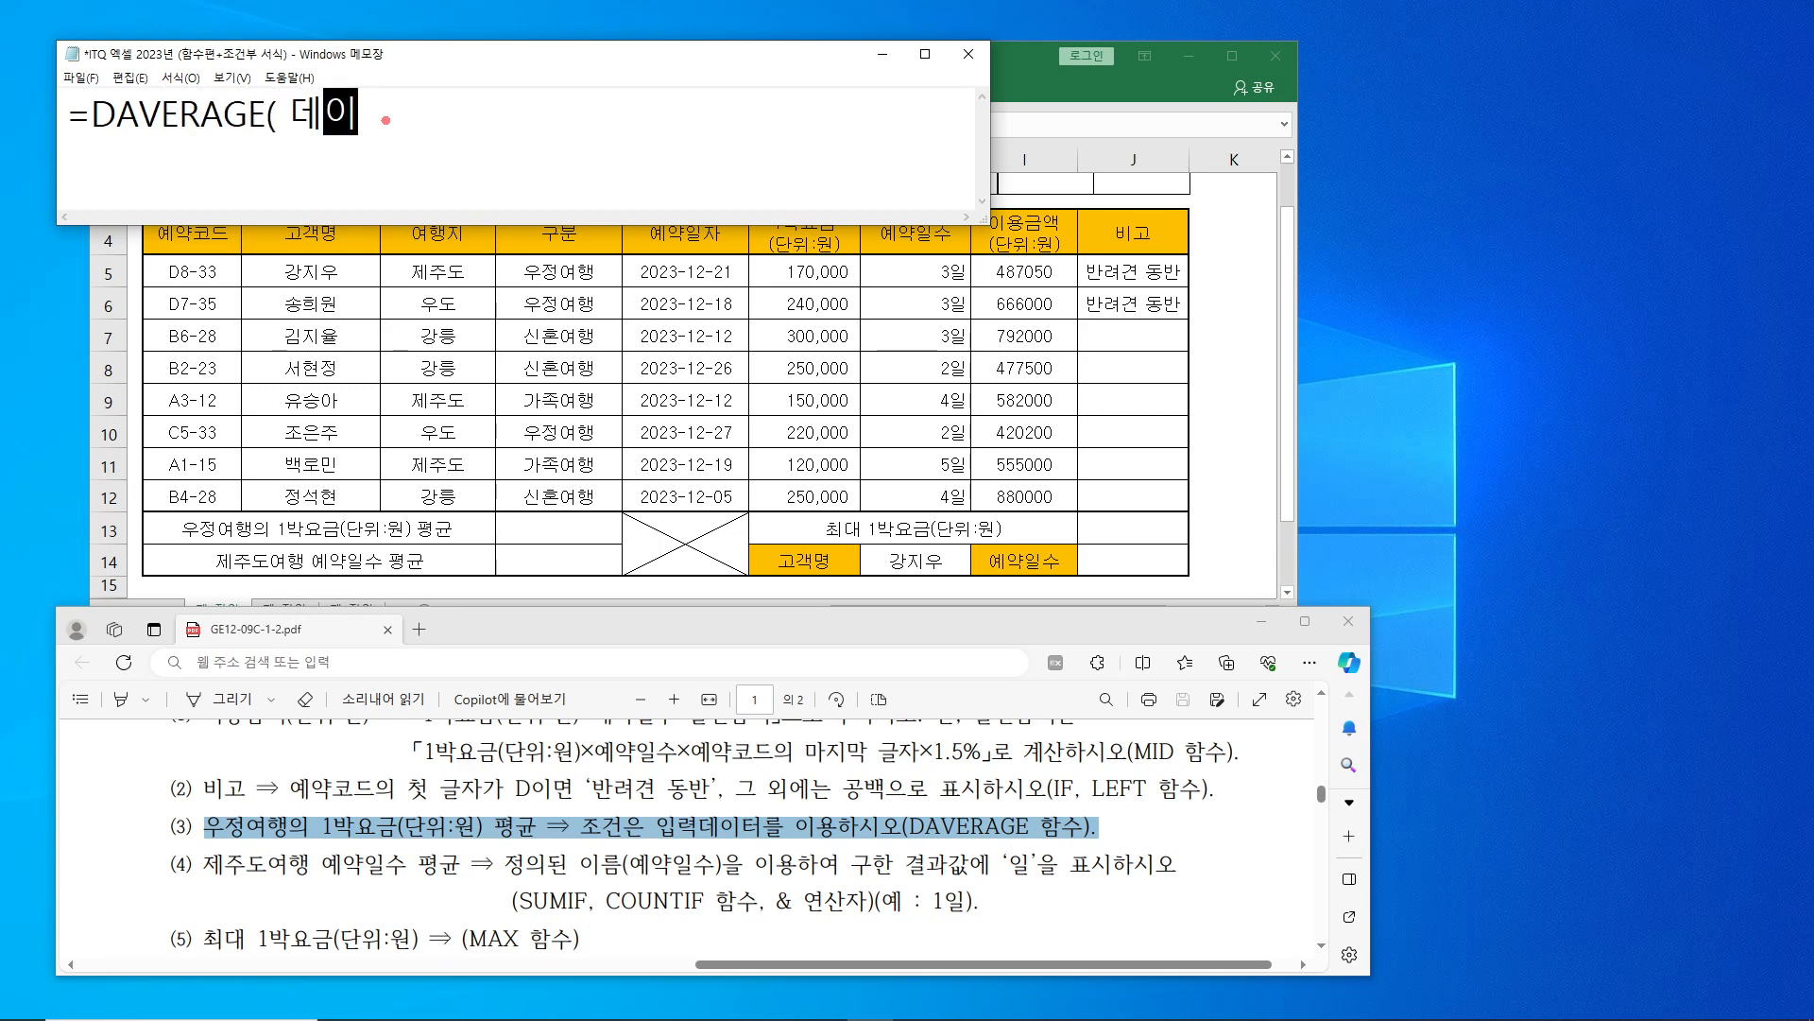
pyautogui.write('터 범')
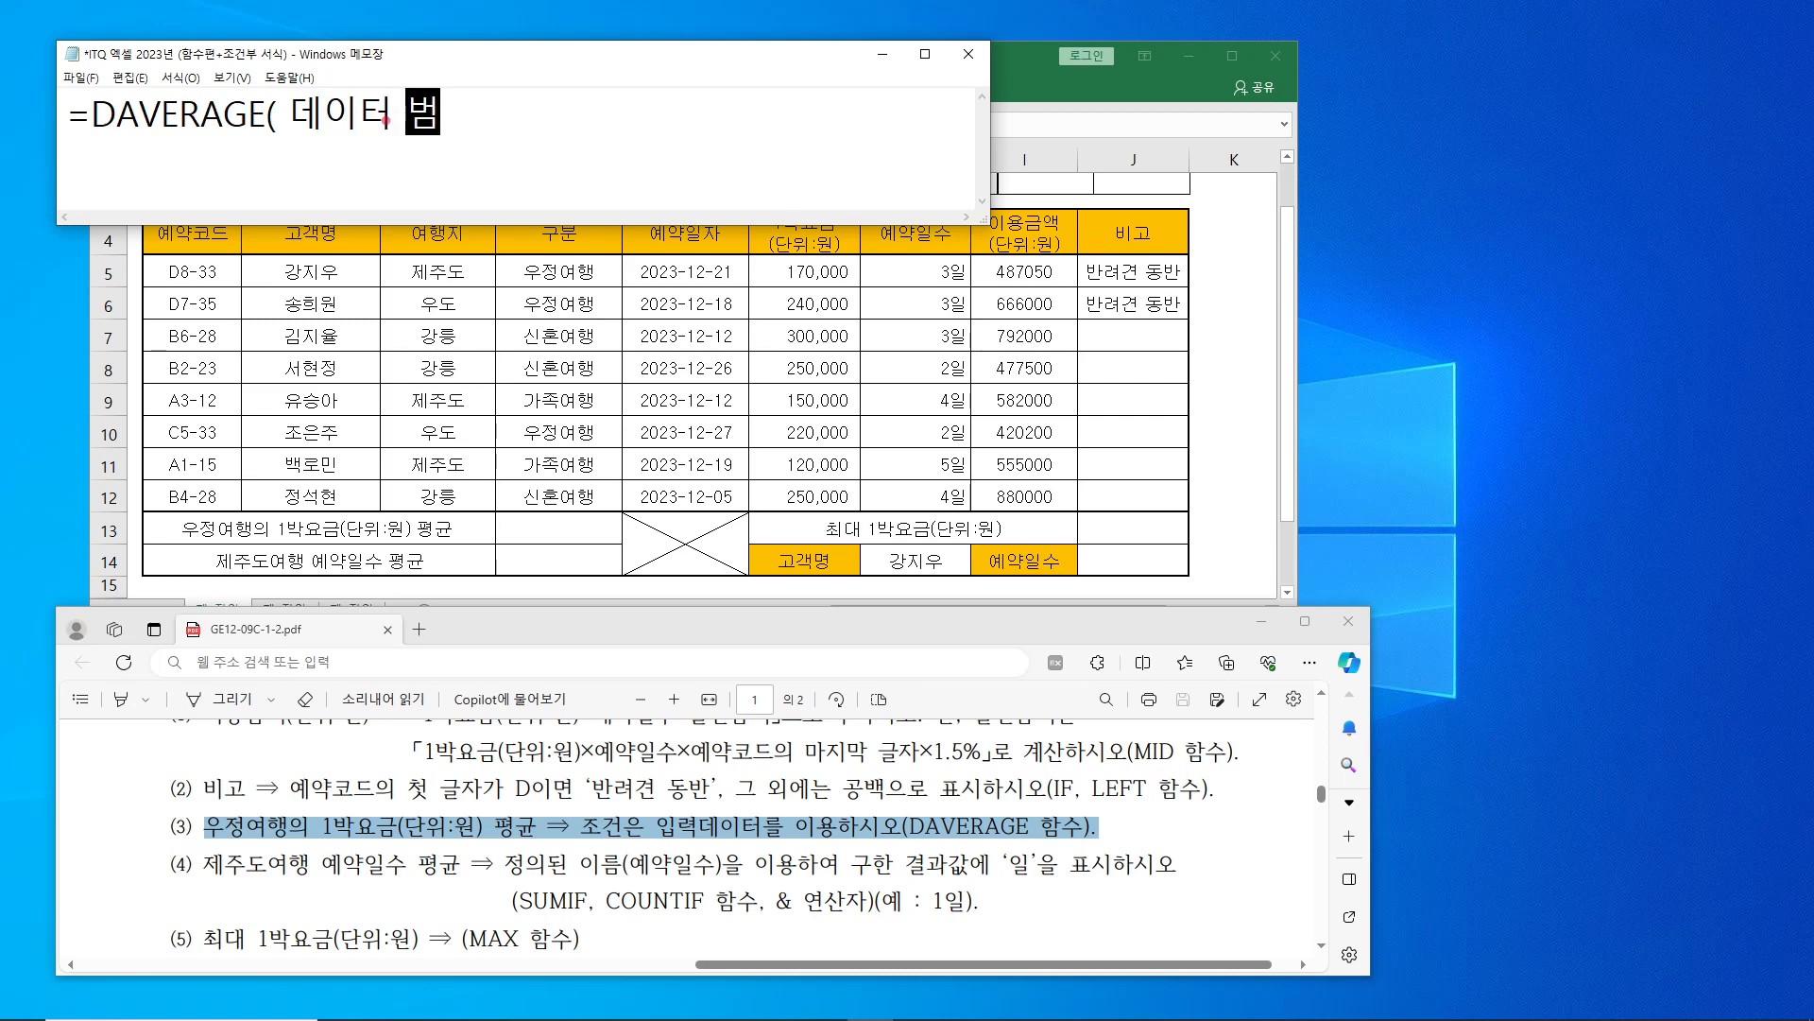
pyautogui.write('위, 필드 ㅂ')
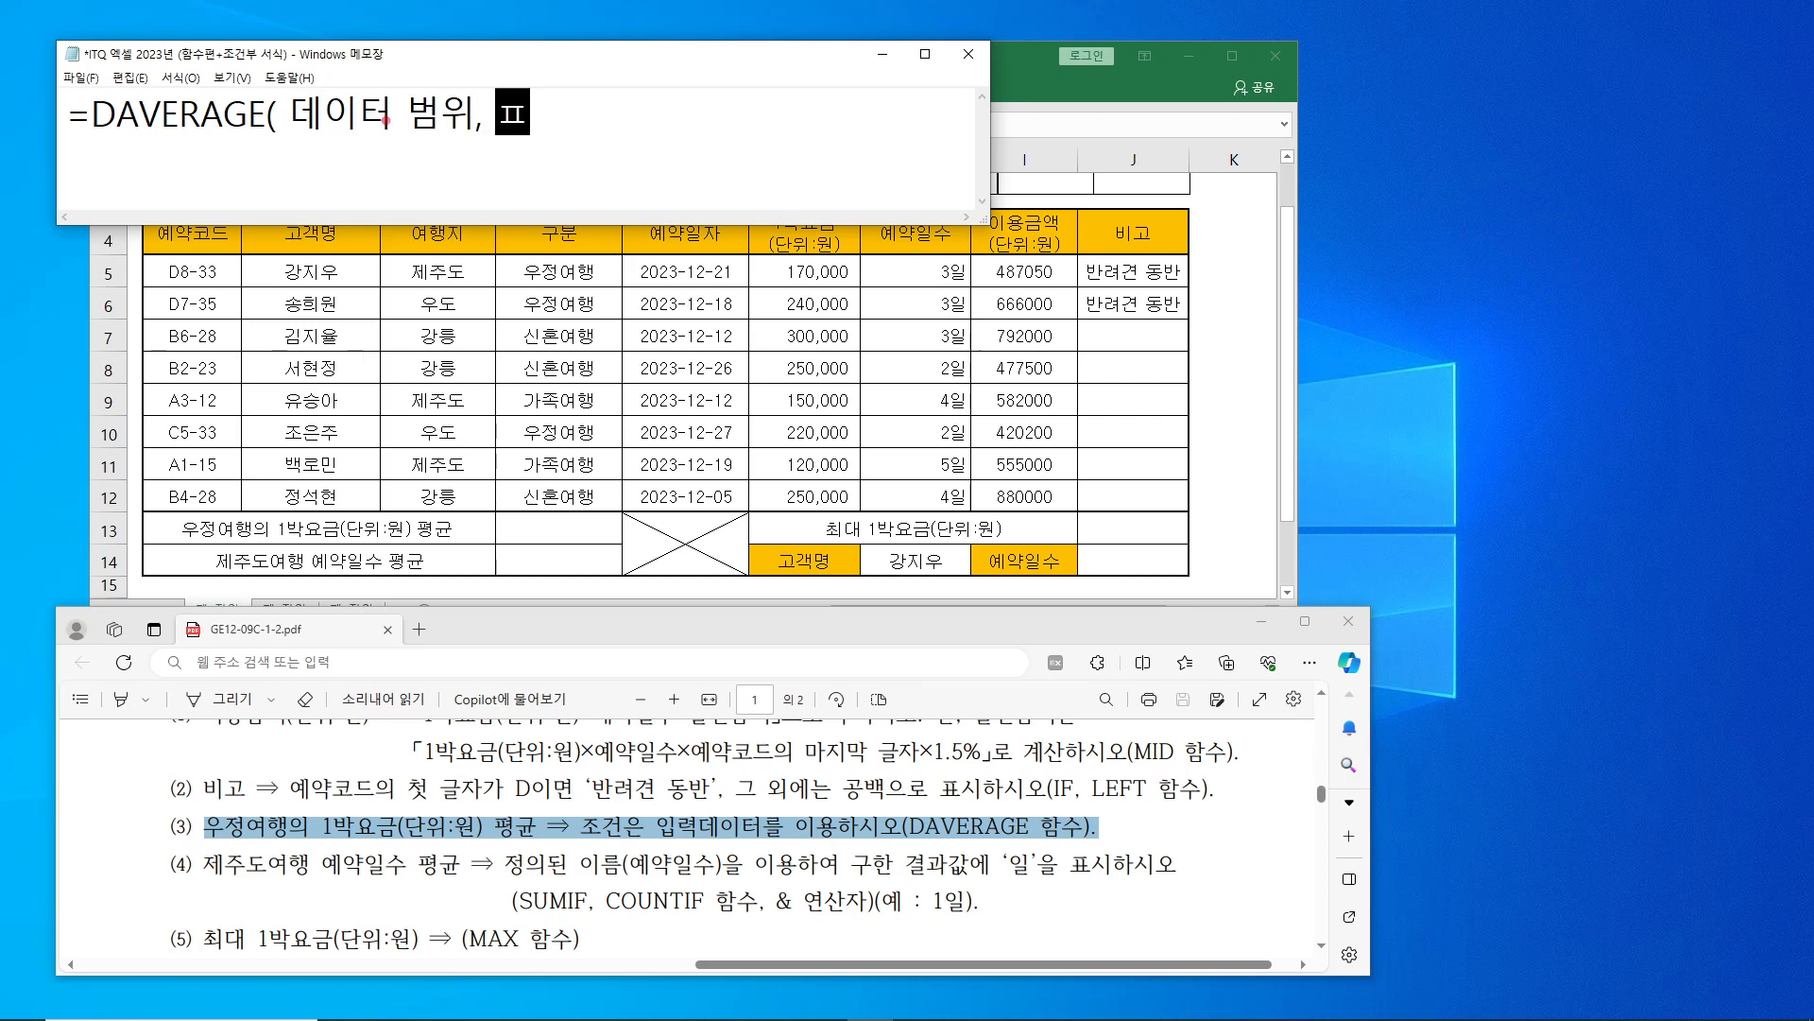
pyautogui.write('번호')
pyautogui.write(', ')
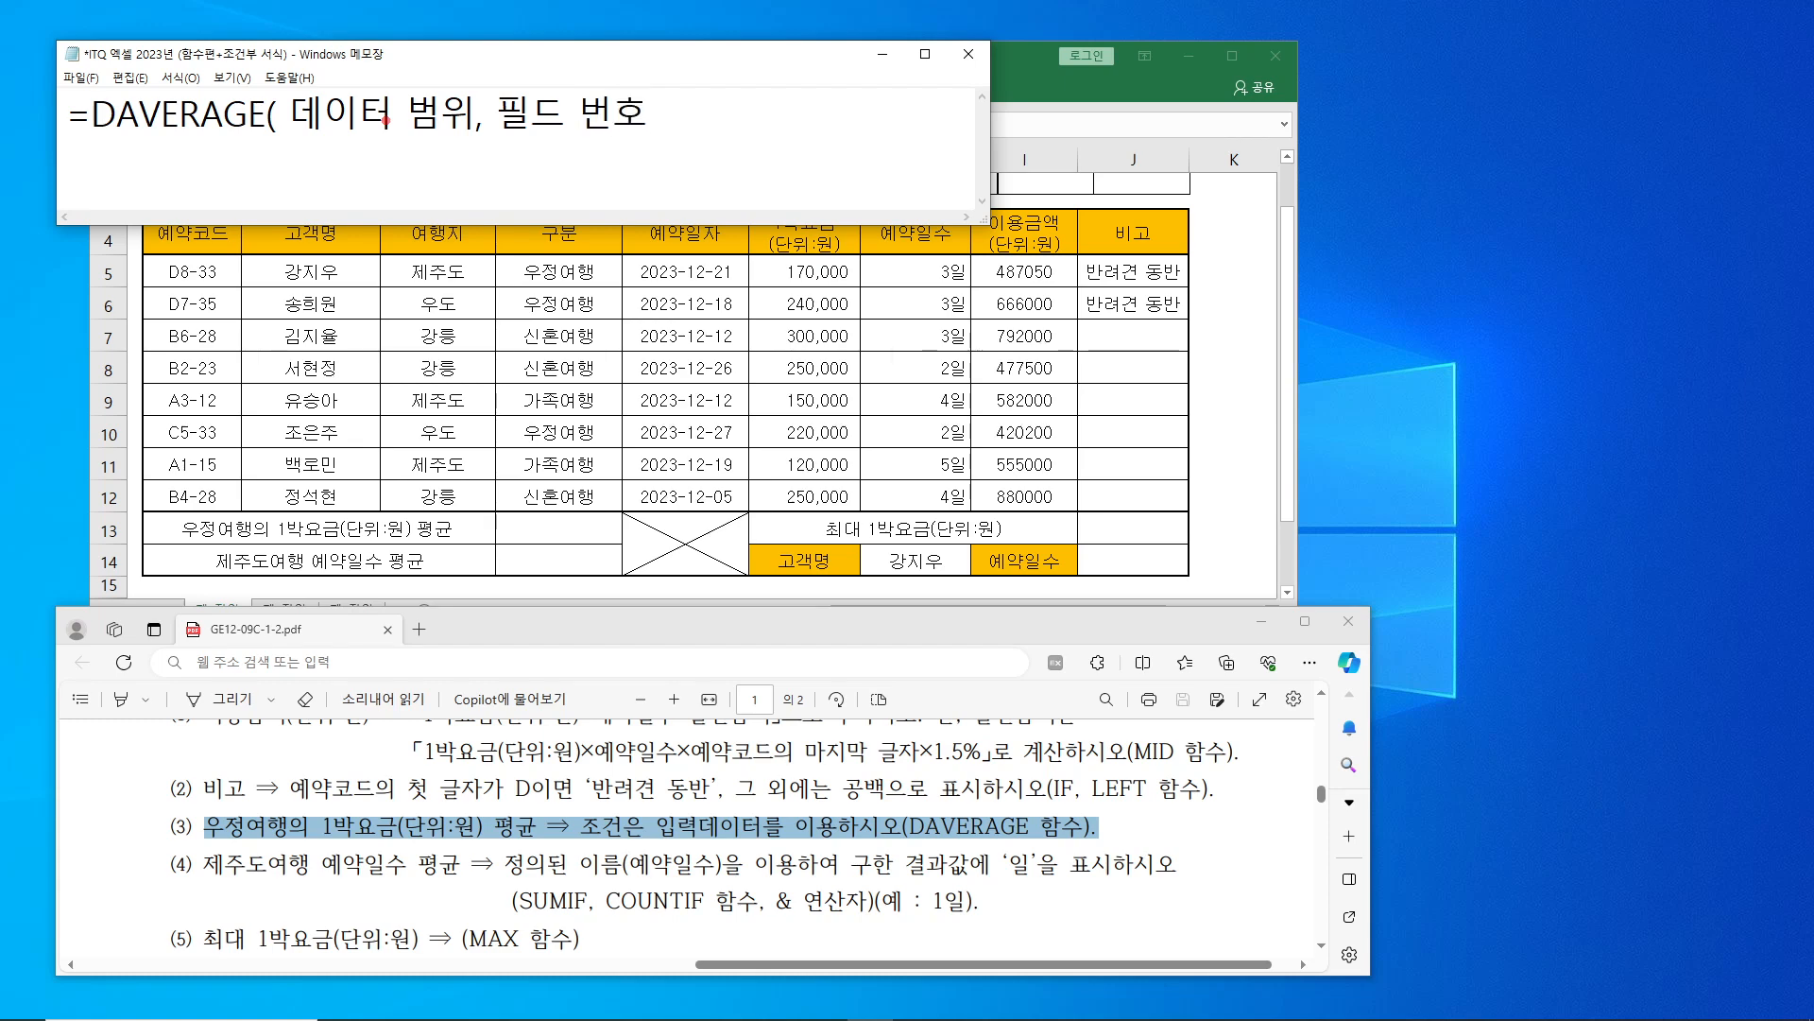
pyautogui.write('조건 범위')
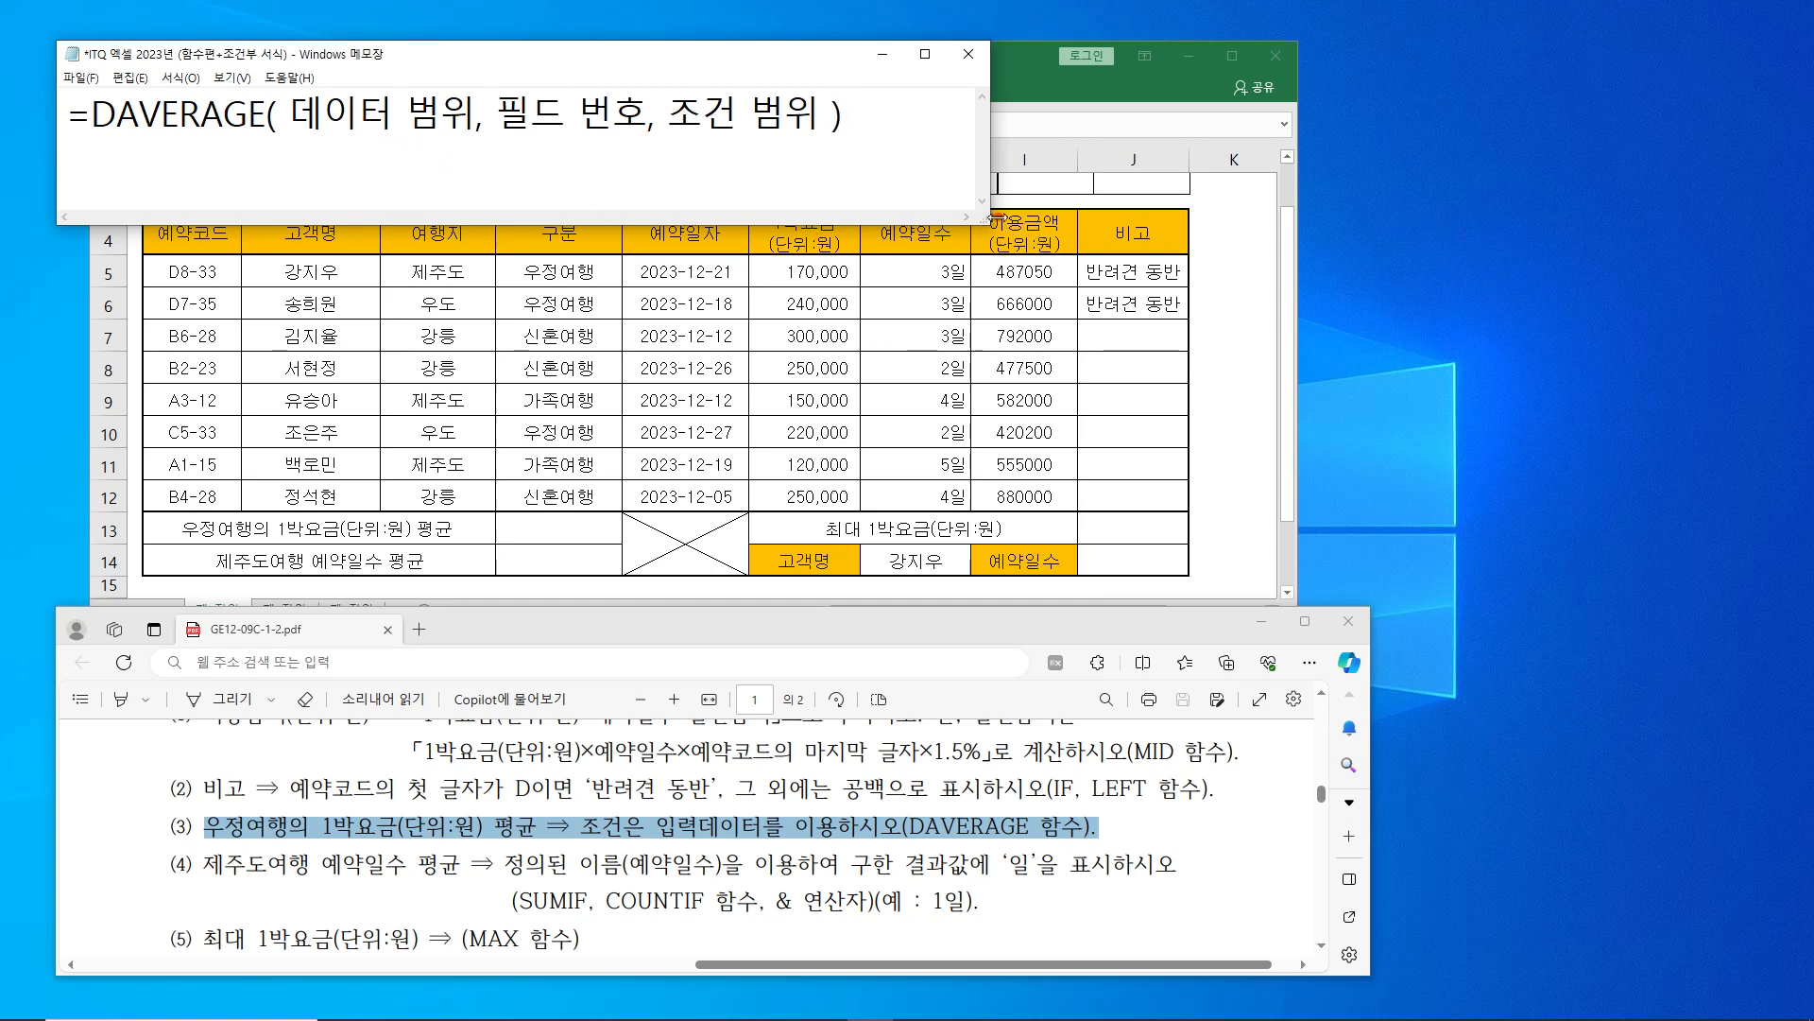
# - Shrink the Notepad window to fit the syntax line and place it over the worksheet's lowest rows, clear of the exam PDF
pyautogui.moveTo(987, 224); pyautogui.dragTo(894, 160)
pyautogui.moveTo(683, 64); pyautogui.dragTo(779, 681)
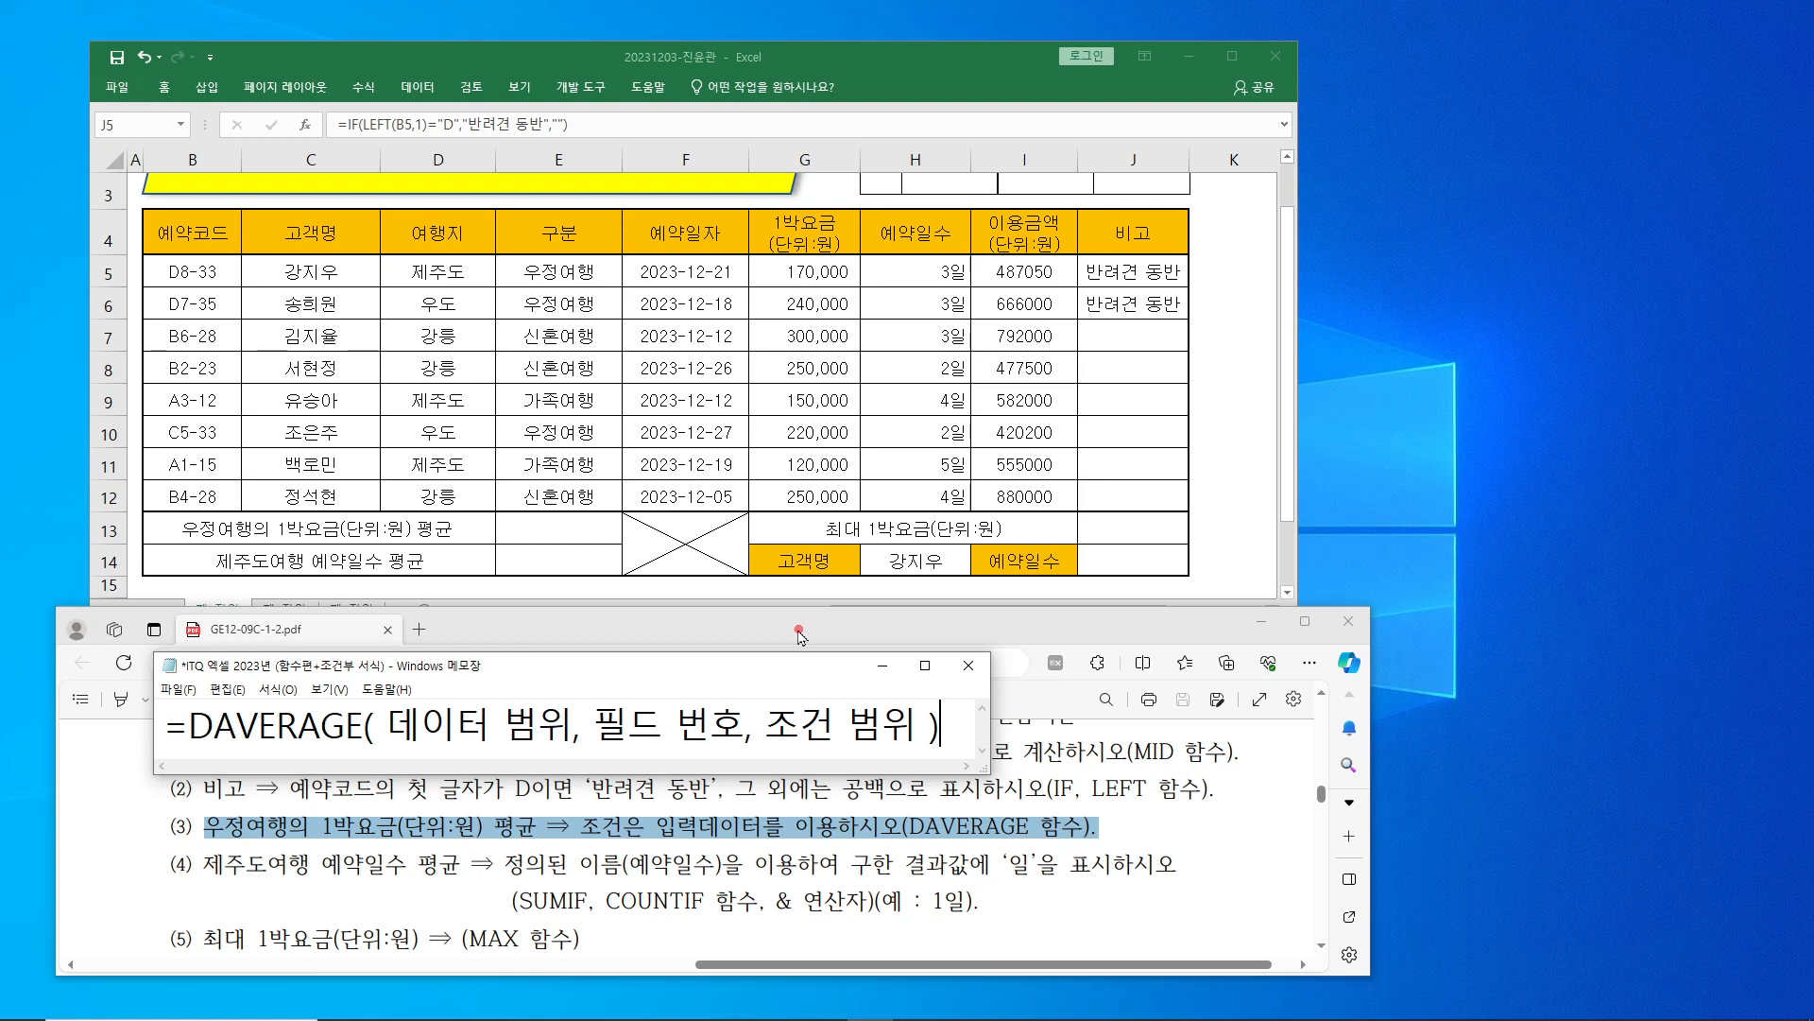
pyautogui.moveTo(761, 673); pyautogui.dragTo(749, 507)
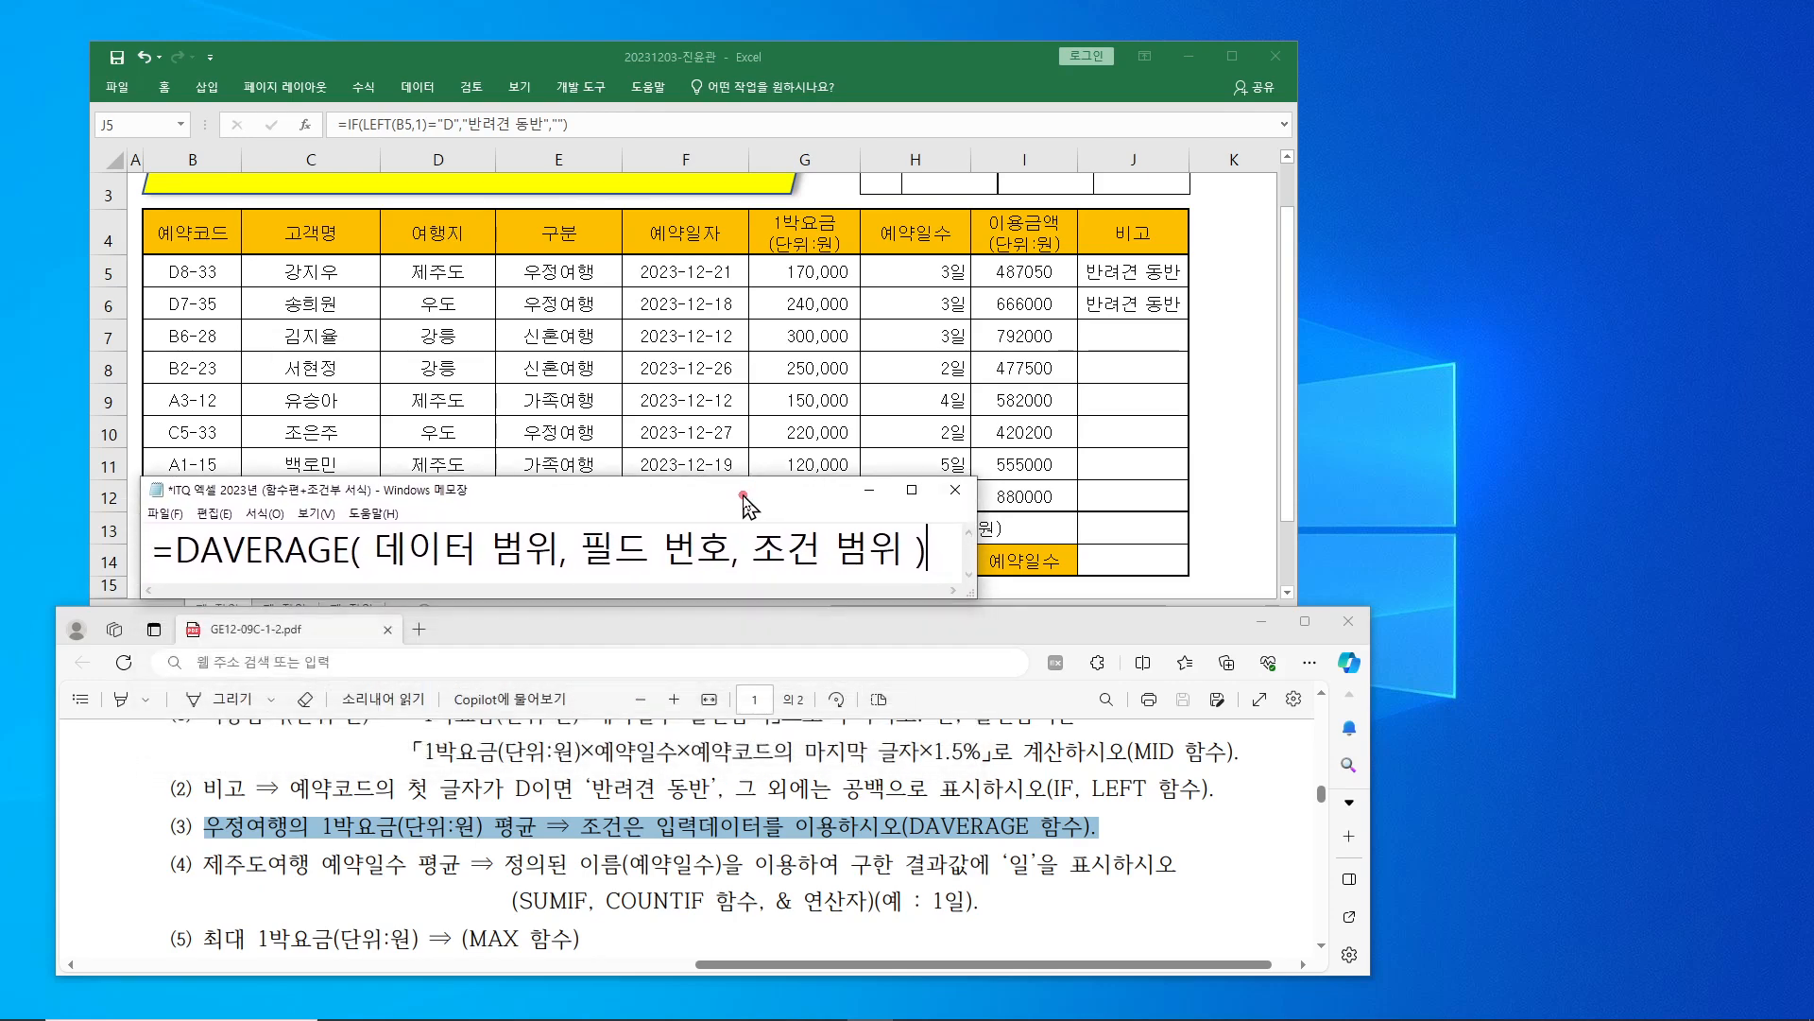
# - Find the B4:H12 copy range in the exam PDF's 제2작업 instructions, temporarily mark it with the matching worksheet table, and clear the marks
pyautogui.scroll(-6, 813, 827)
pyautogui.scroll(-3, 813, 827)
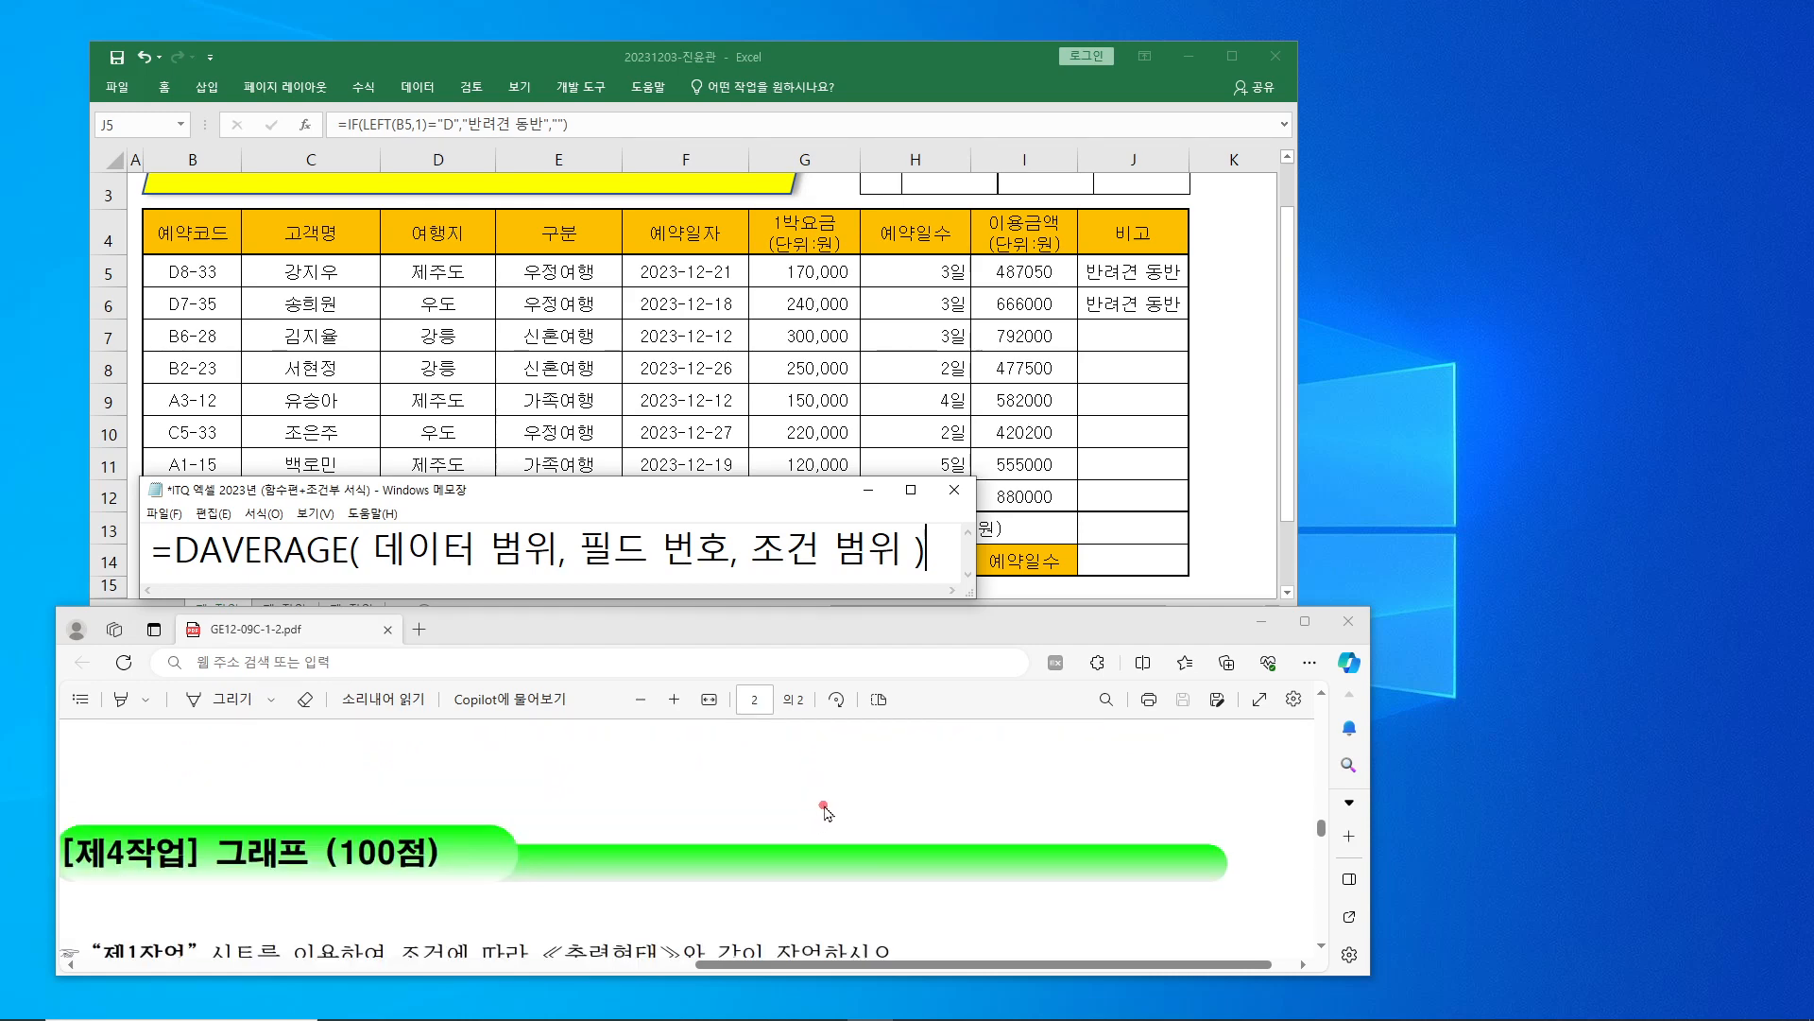
pyautogui.scroll(-1, 832, 811)
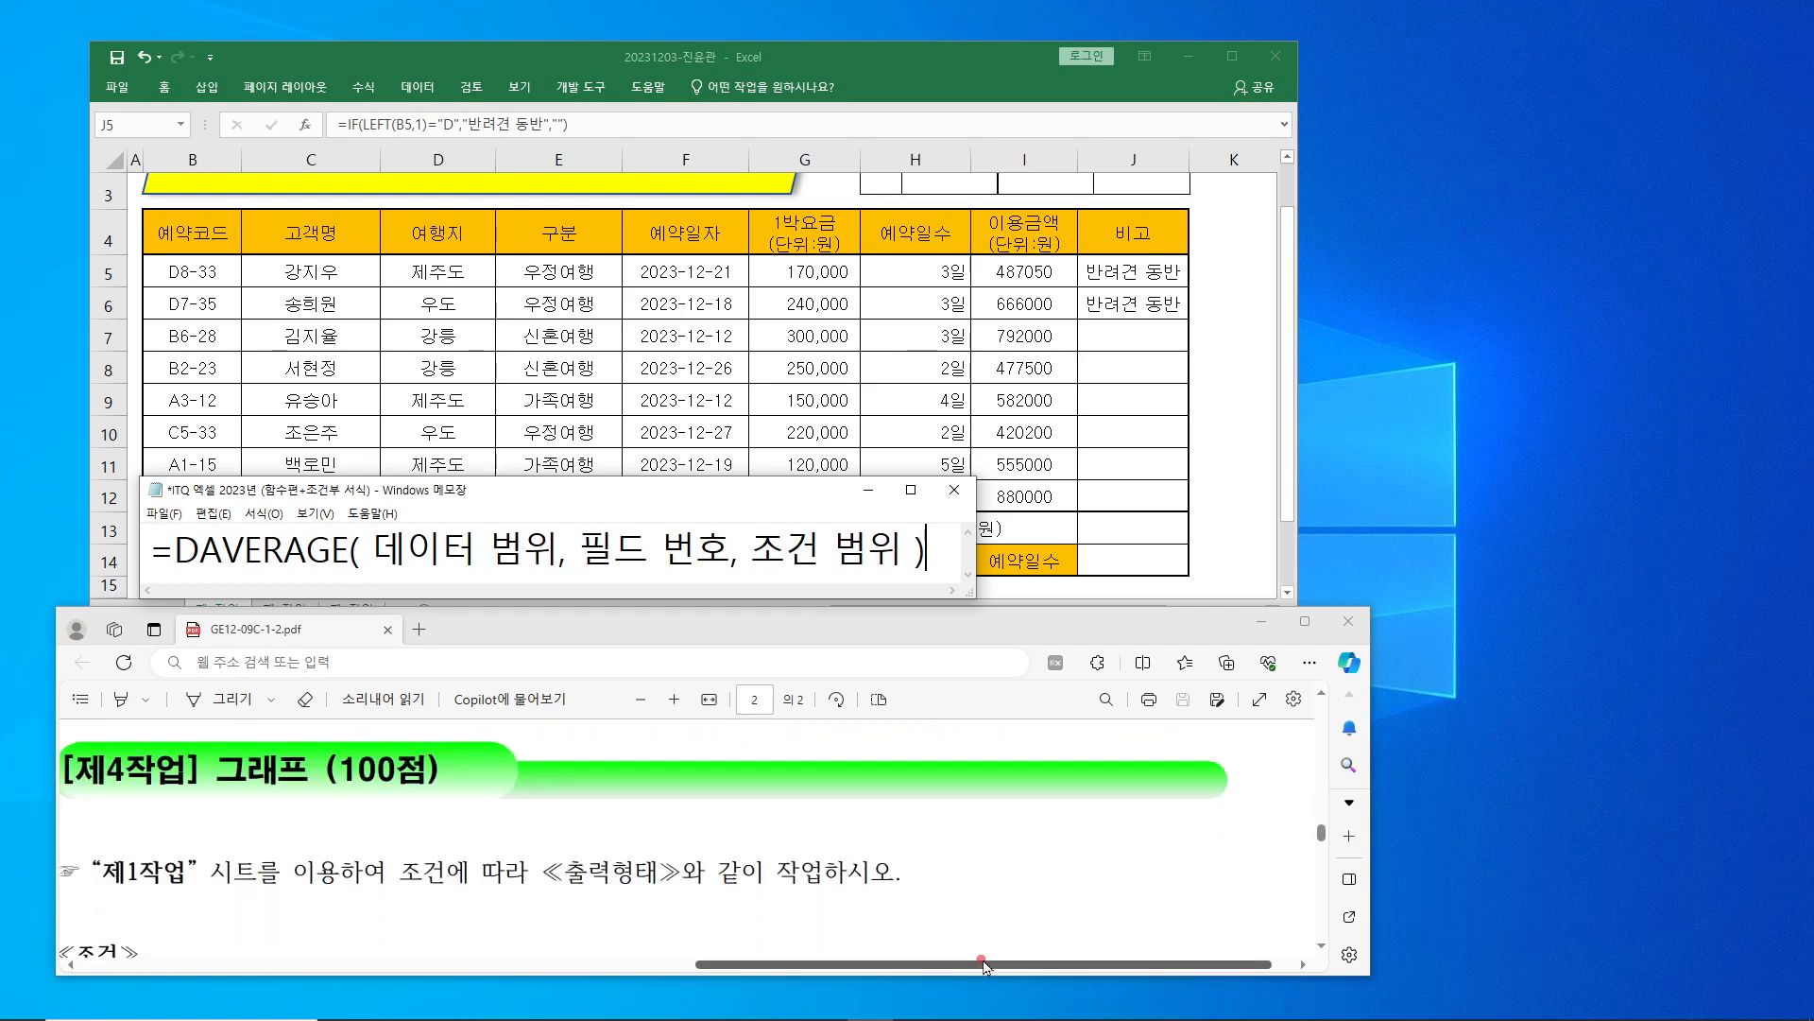
pyautogui.moveTo(990, 964); pyautogui.dragTo(367, 934)
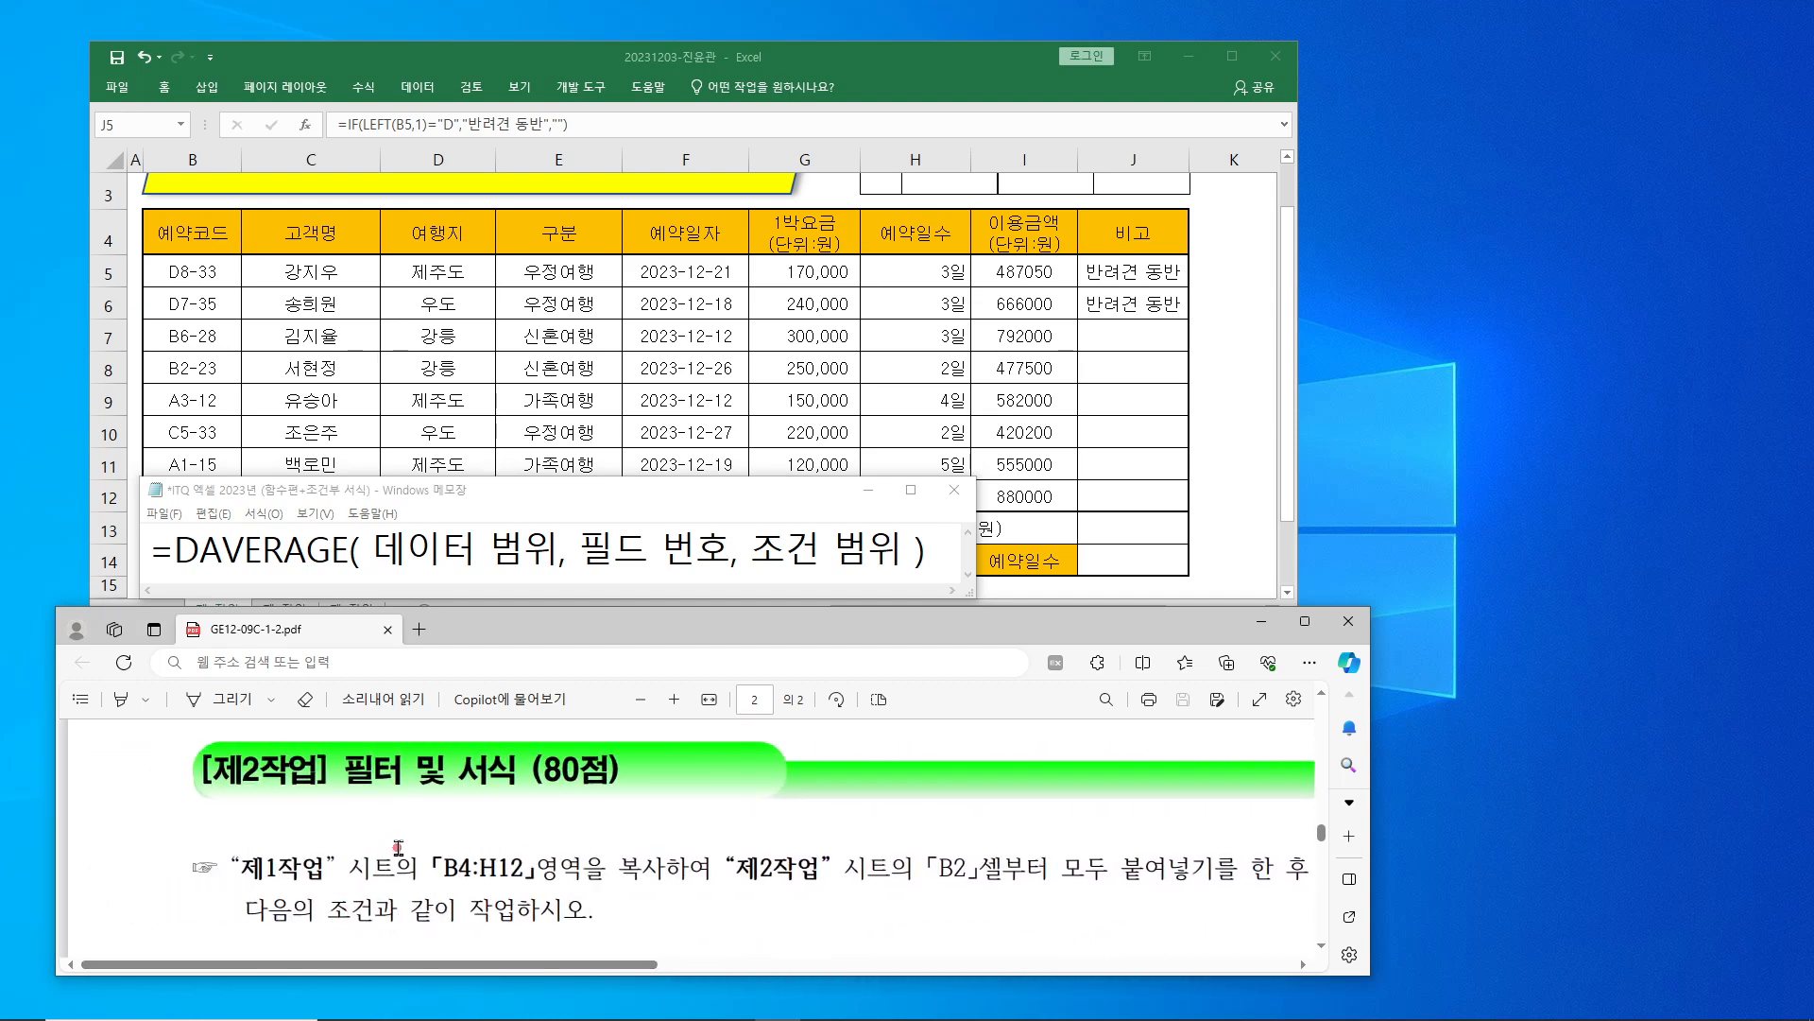
pyautogui.moveTo(425, 841); pyautogui.dragTo(549, 895)
pyautogui.moveTo(632, 847)
pyautogui.mouseDown()
pyautogui.moveTo(684, 888)
pyautogui.moveTo(666, 893)
pyautogui.mouseUp()
pyautogui.moveTo(524, 855)
pyautogui.mouseDown()
pyautogui.moveTo(458, 578)
pyautogui.moveTo(506, 605)
pyautogui.mouseUp()
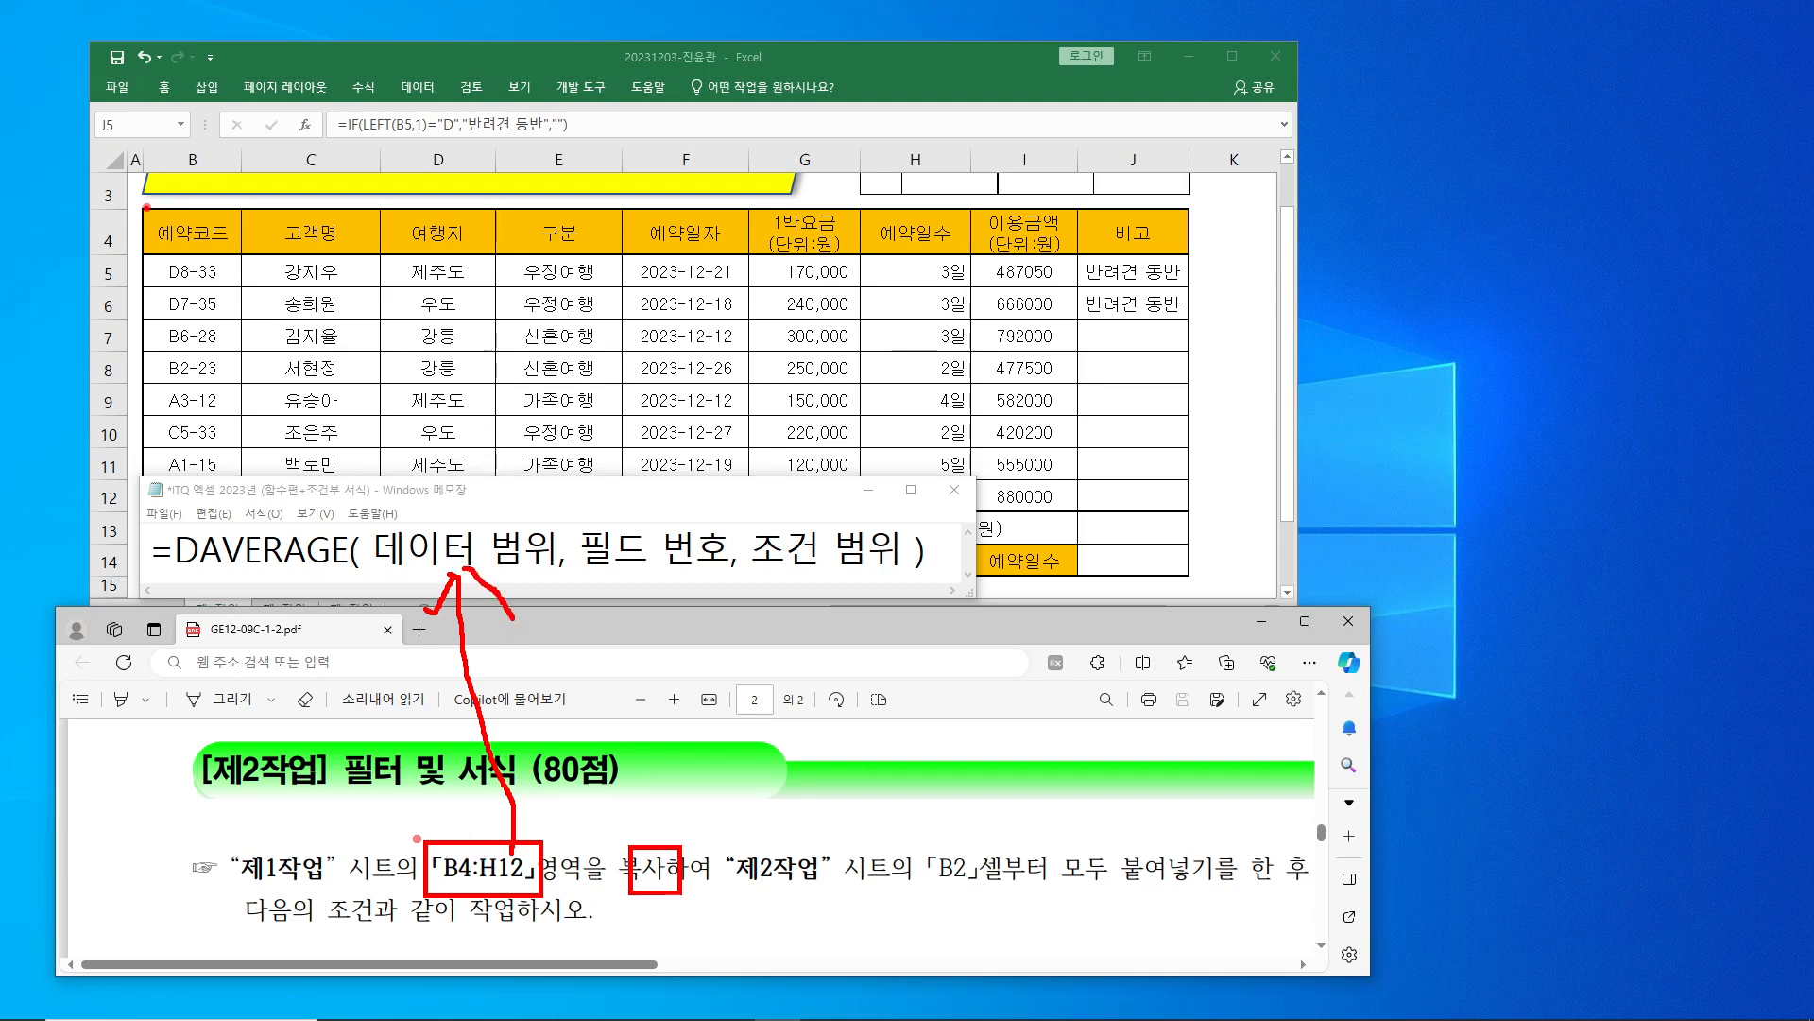
pyautogui.moveTo(146, 206)
pyautogui.mouseDown()
pyautogui.moveTo(1075, 445)
pyautogui.moveTo(1074, 515)
pyautogui.moveTo(972, 511)
pyautogui.mouseUp()
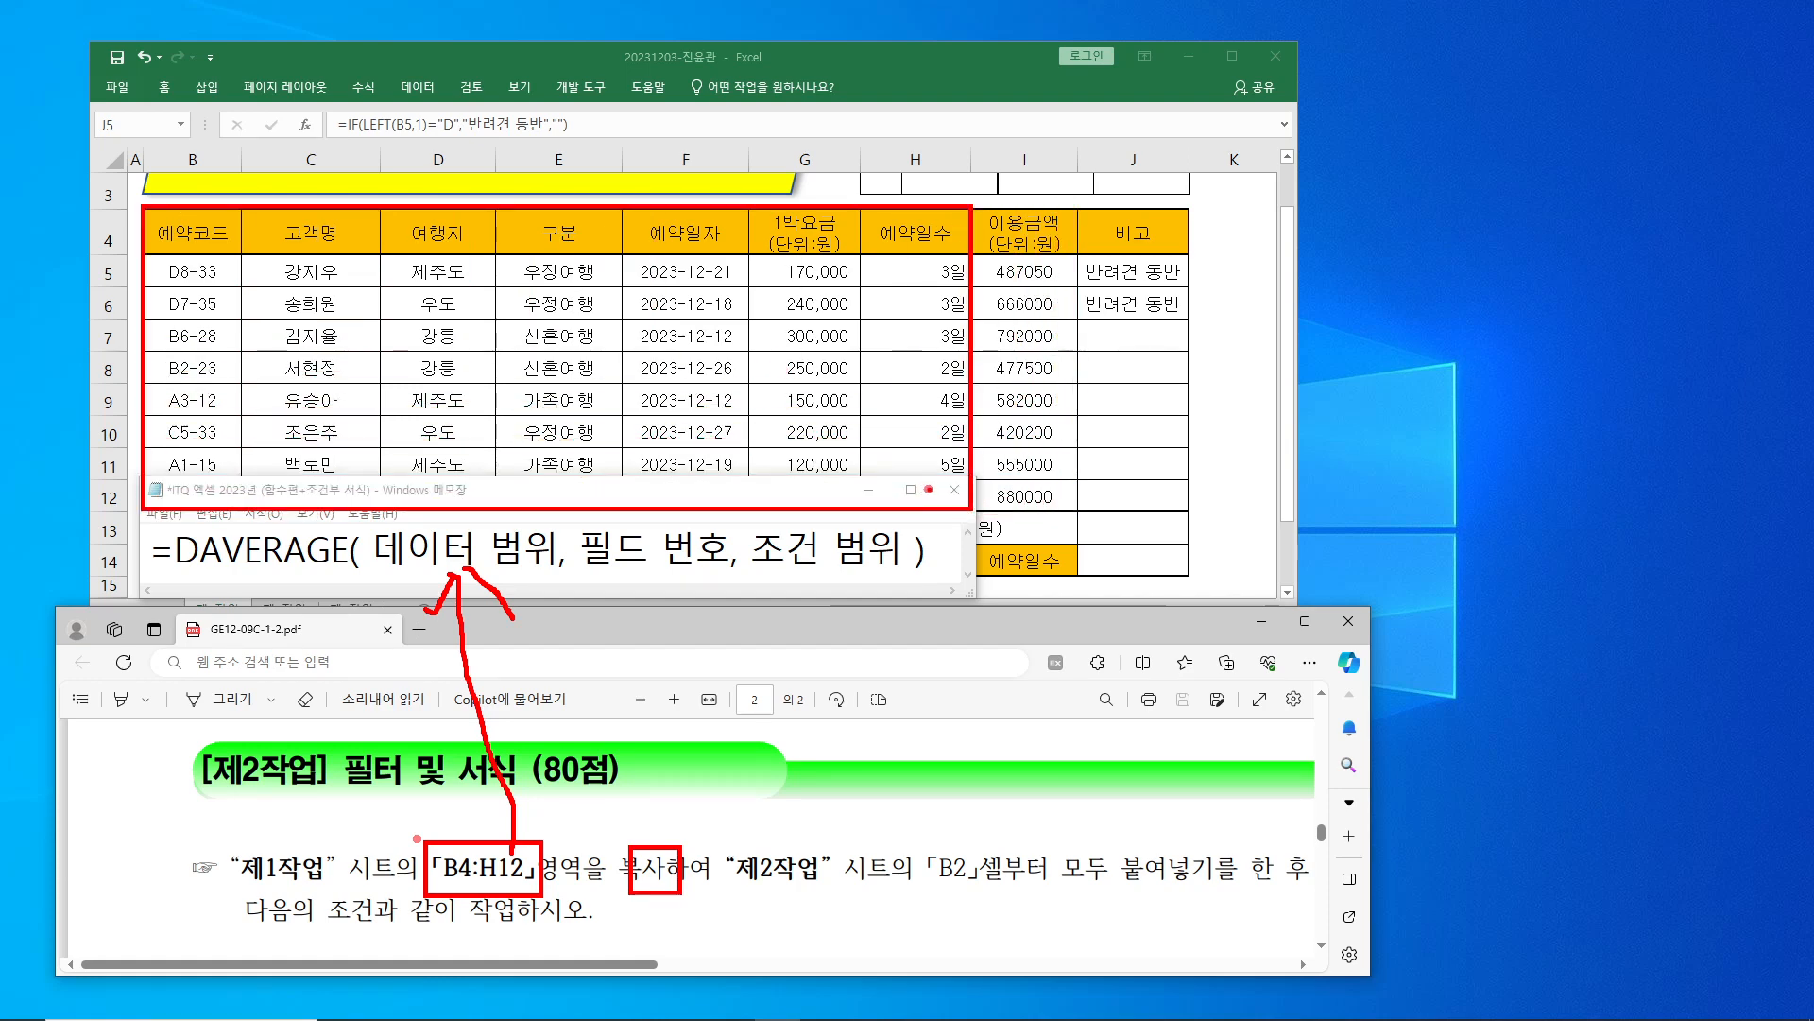
pyautogui.moveTo(541, 386)
pyautogui.mouseDown()
pyautogui.moveTo(611, 326)
pyautogui.moveTo(546, 372)
pyautogui.moveTo(451, 501)
pyautogui.moveTo(544, 488)
pyautogui.mouseUp()
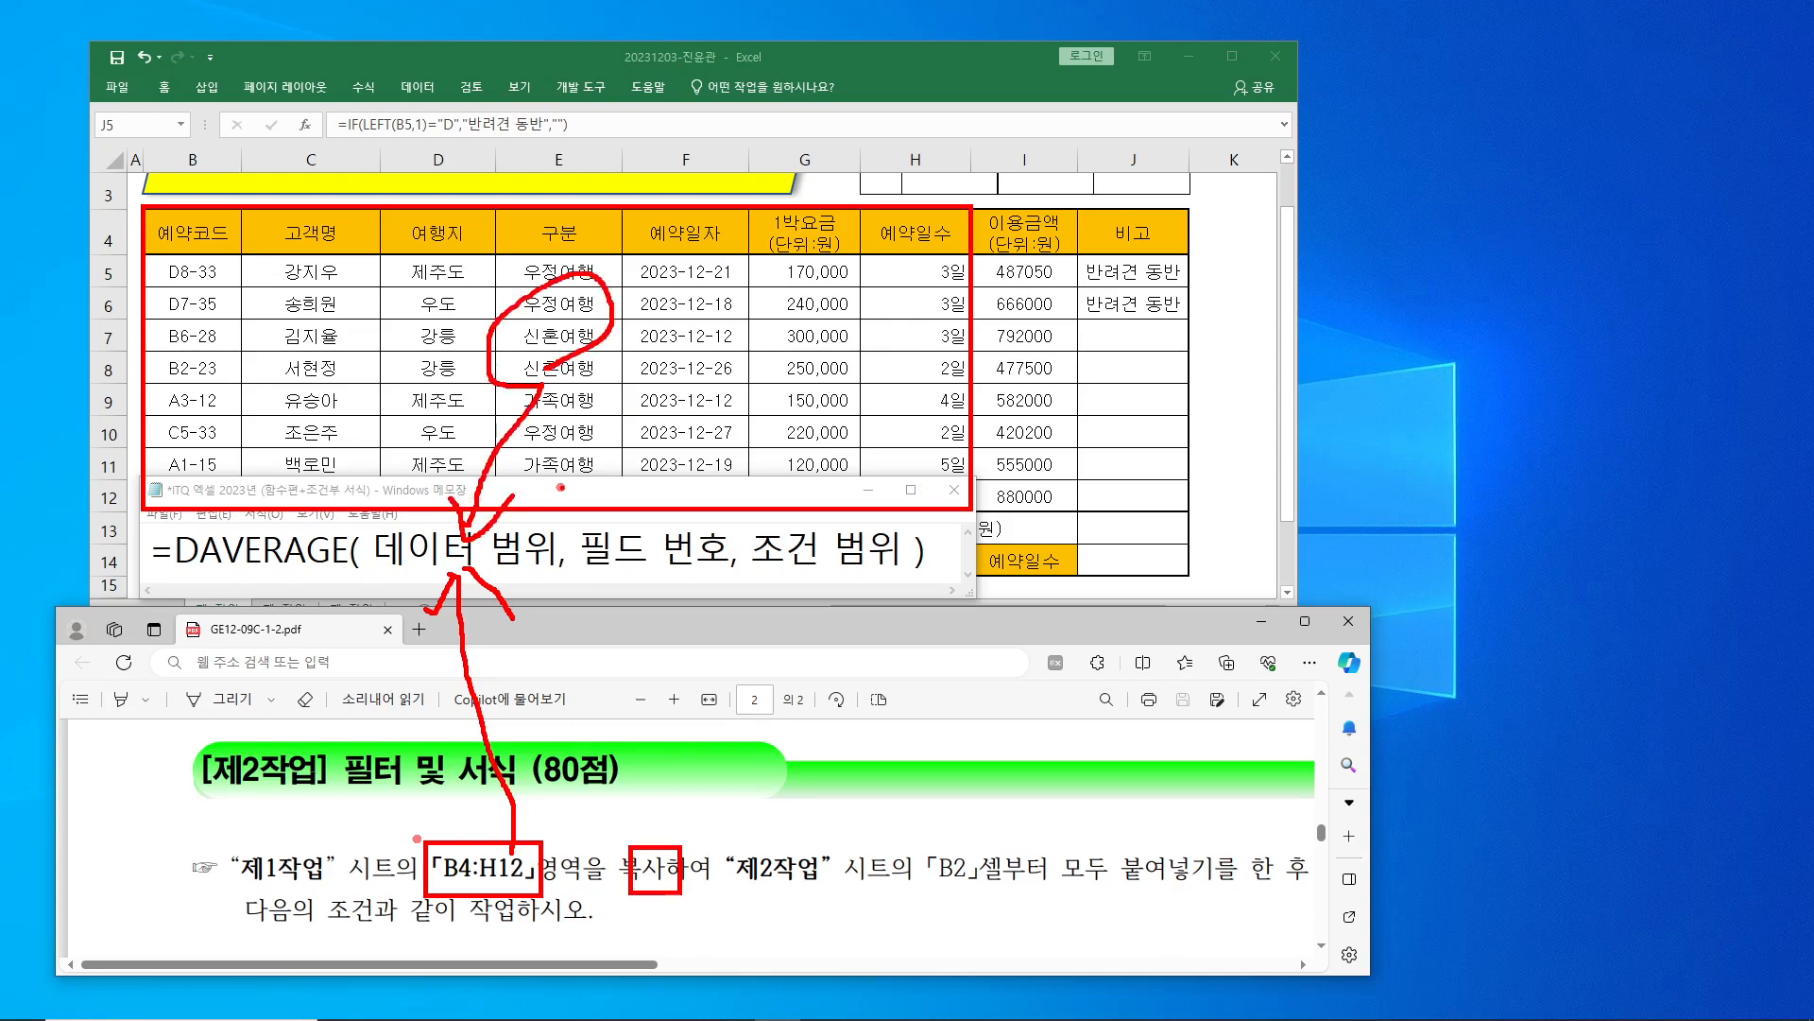
pyautogui.press('Escape')
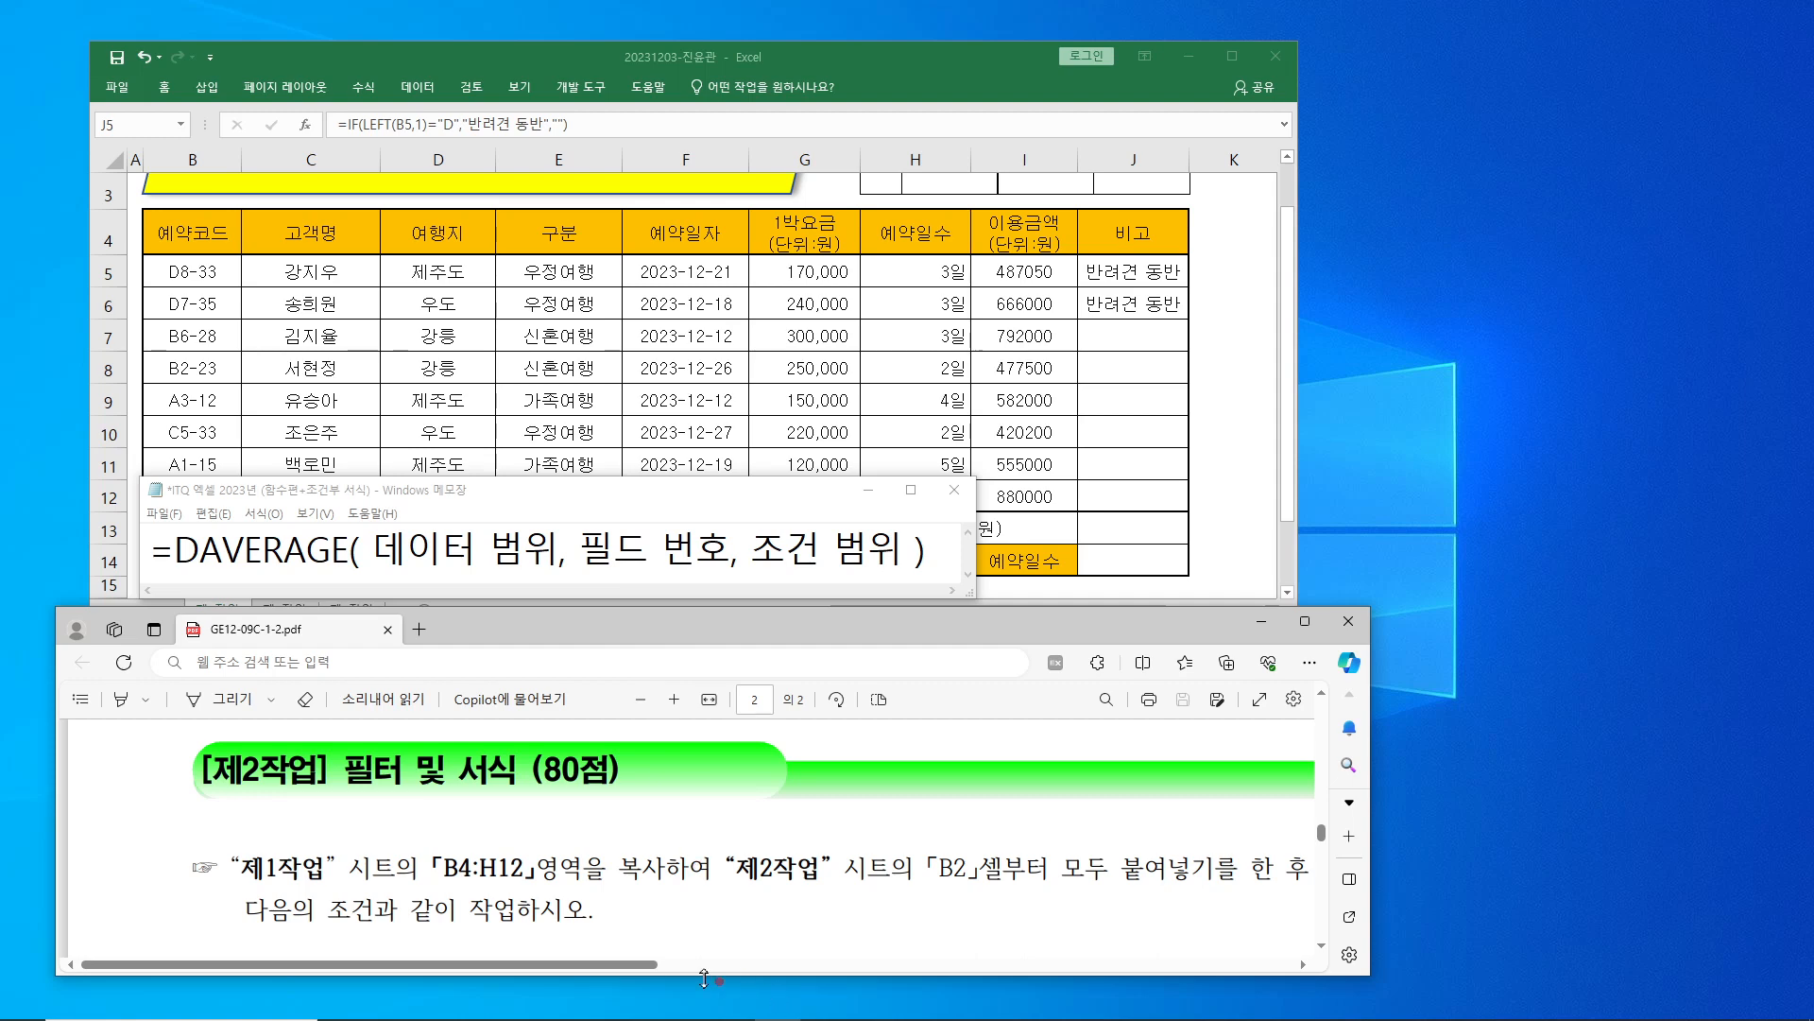
# - Return the exam PDF to task (3) and move the Notepad window off the worksheet table onto the PDF
pyautogui.moveTo(661, 965); pyautogui.dragTo(1158, 968)
pyautogui.scroll(5, 747, 793)
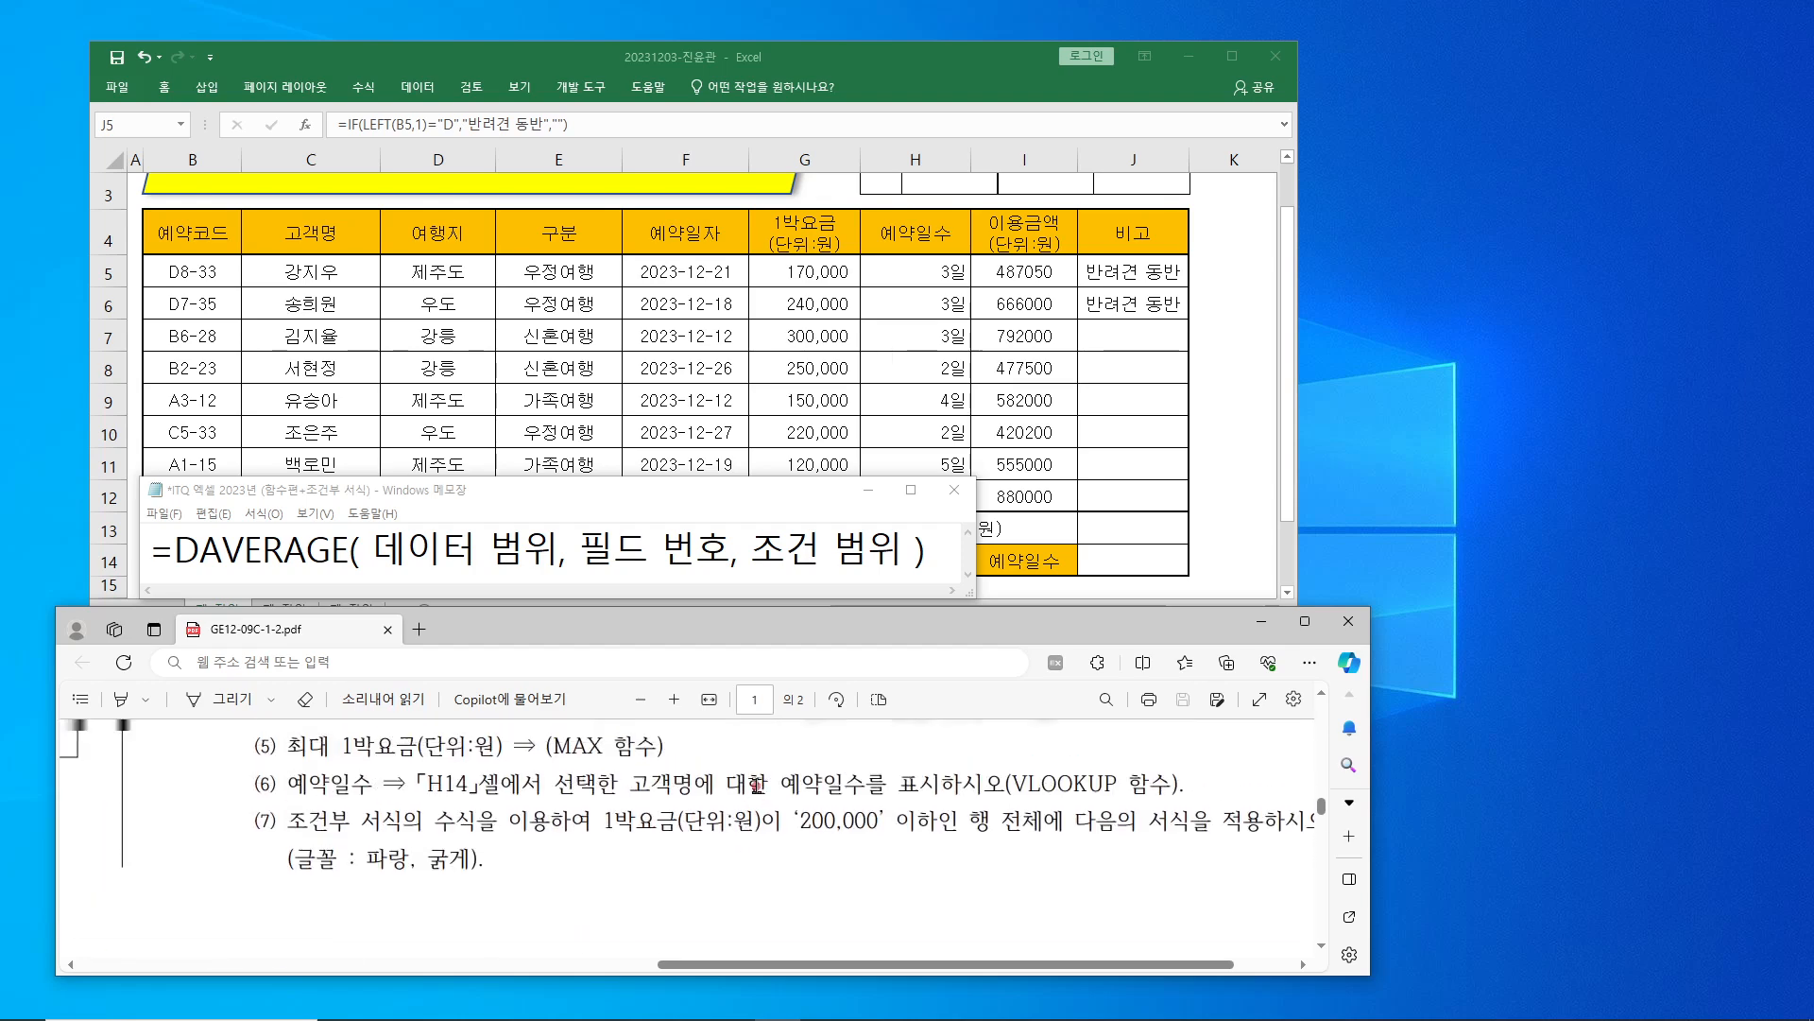
pyautogui.scroll(3, 756, 785)
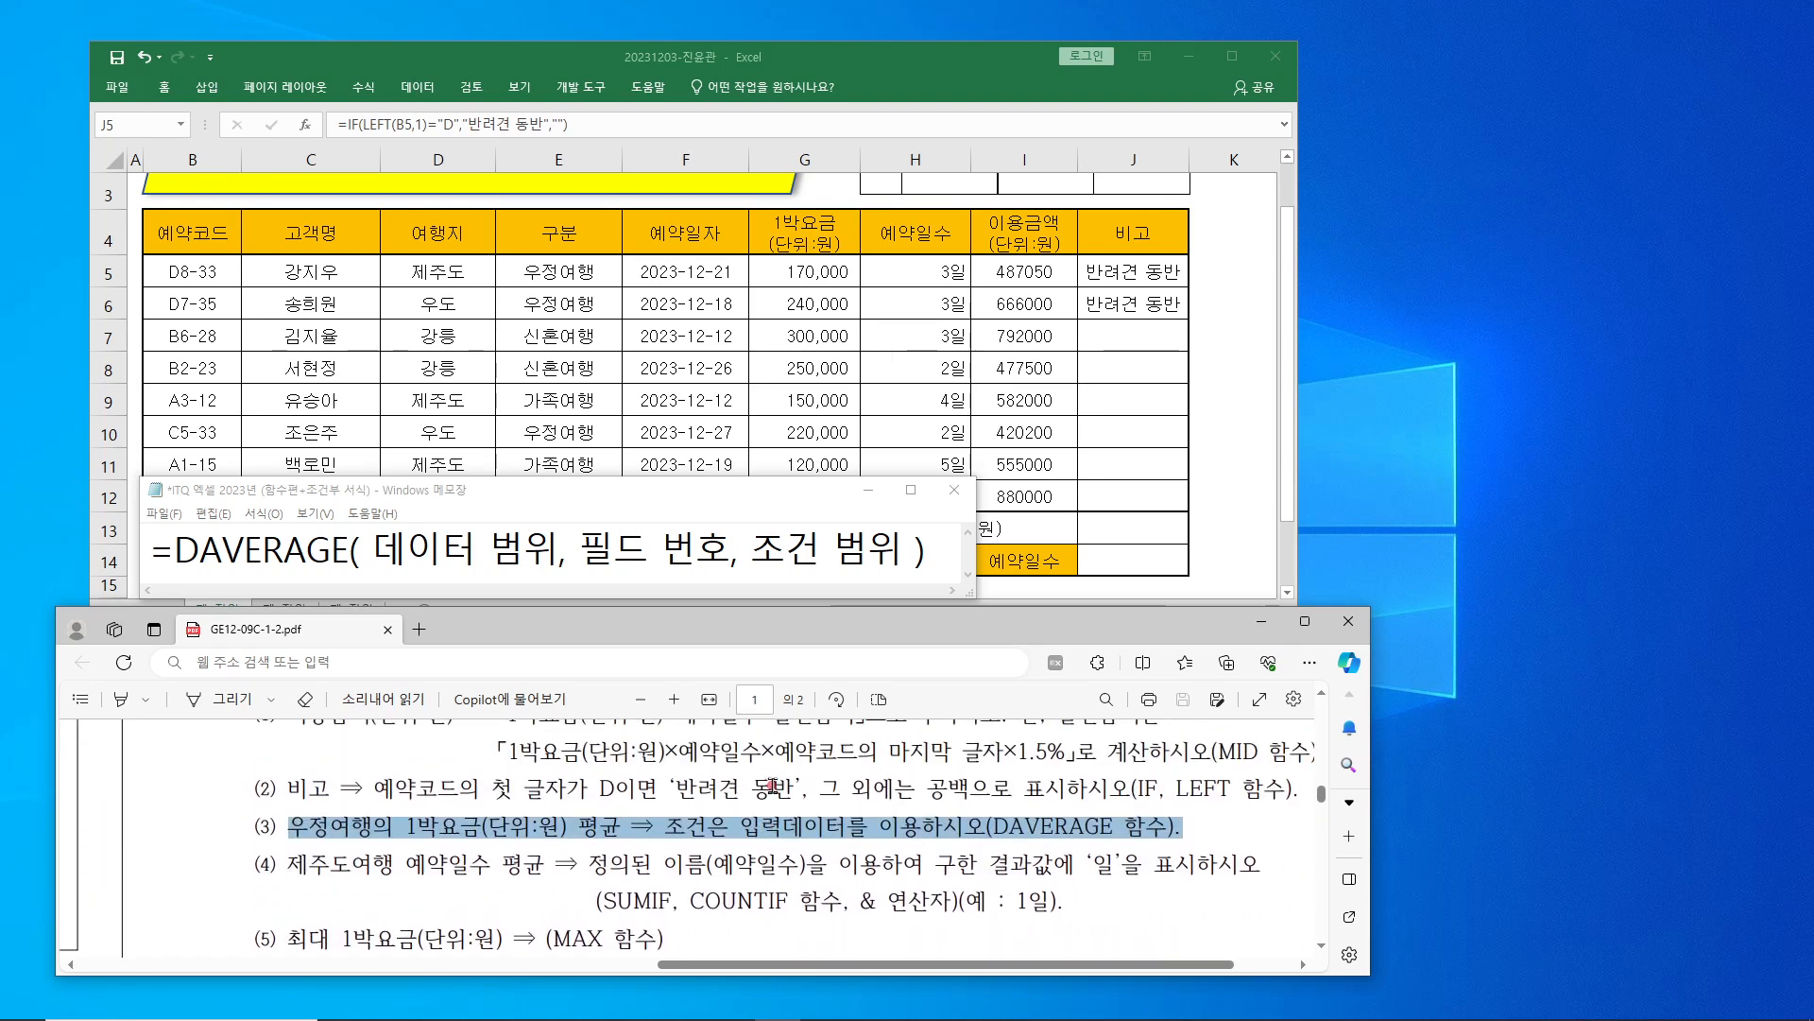
pyautogui.moveTo(662, 502); pyautogui.dragTo(680, 663)
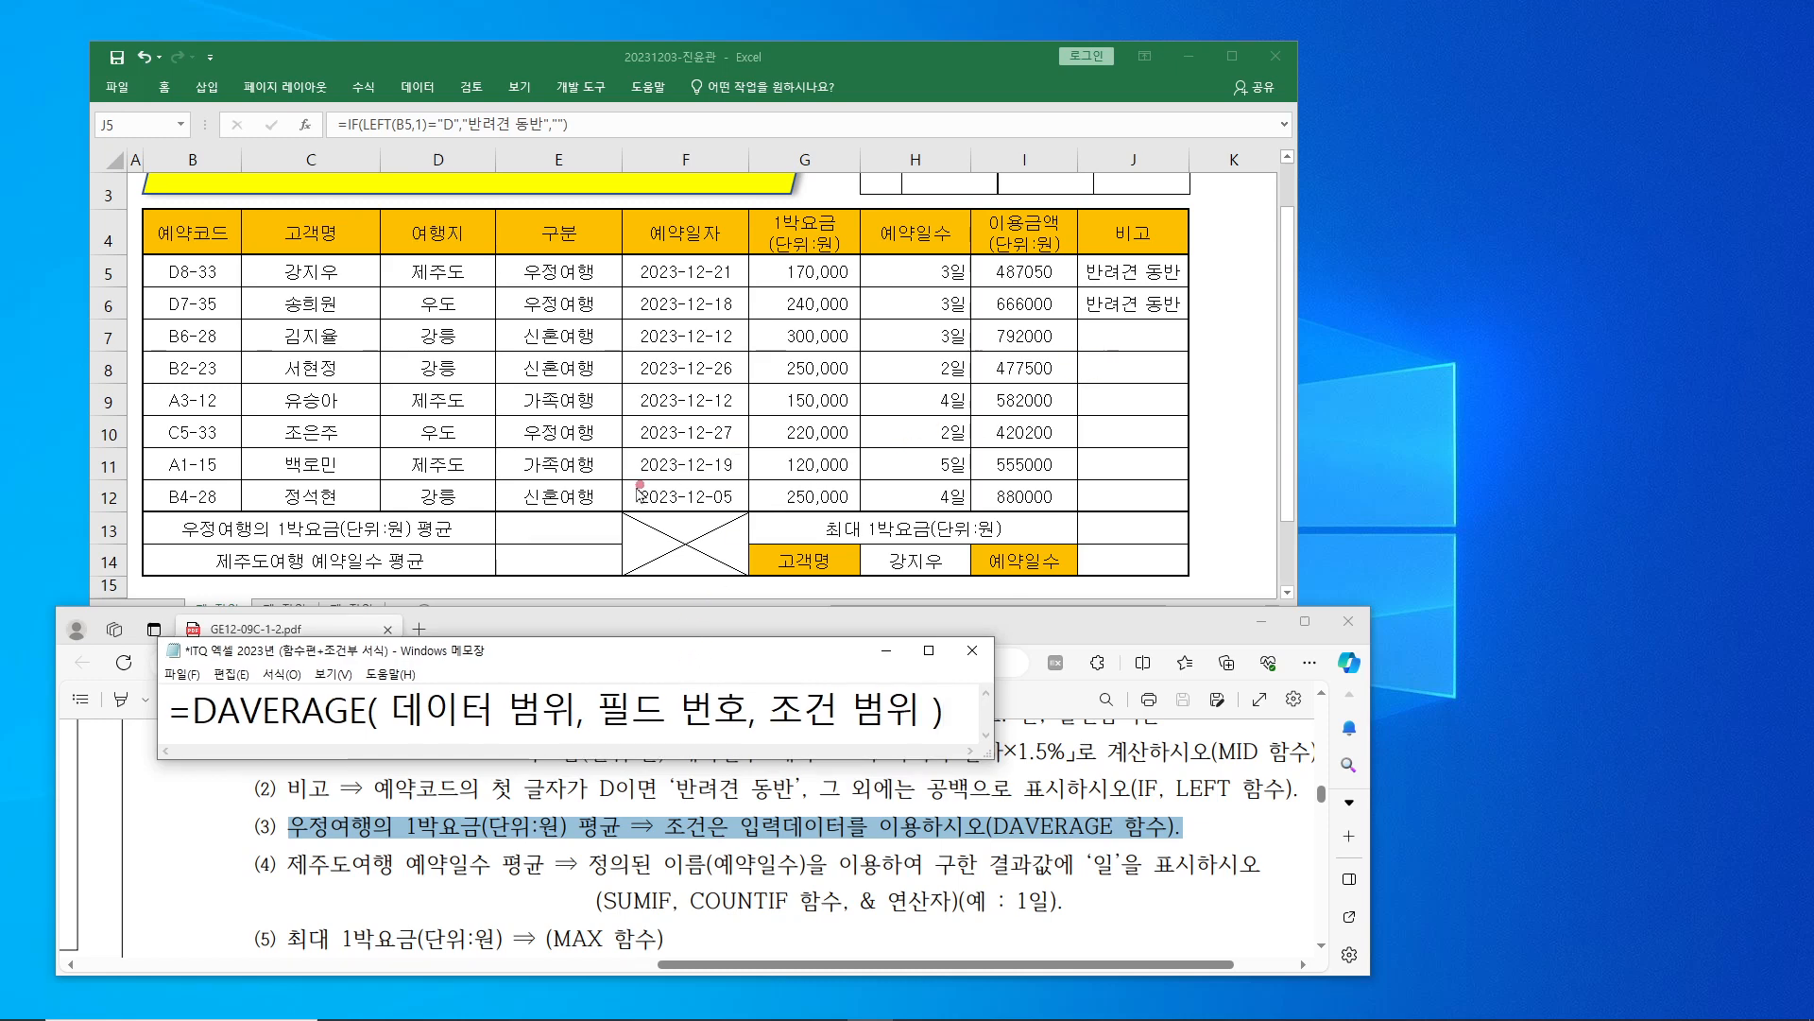
# - Start a DAVERAGE formula in cell E13 for the 우정여행 1박요금 average
pyautogui.click(588, 515)
pyautogui.click(572, 529)
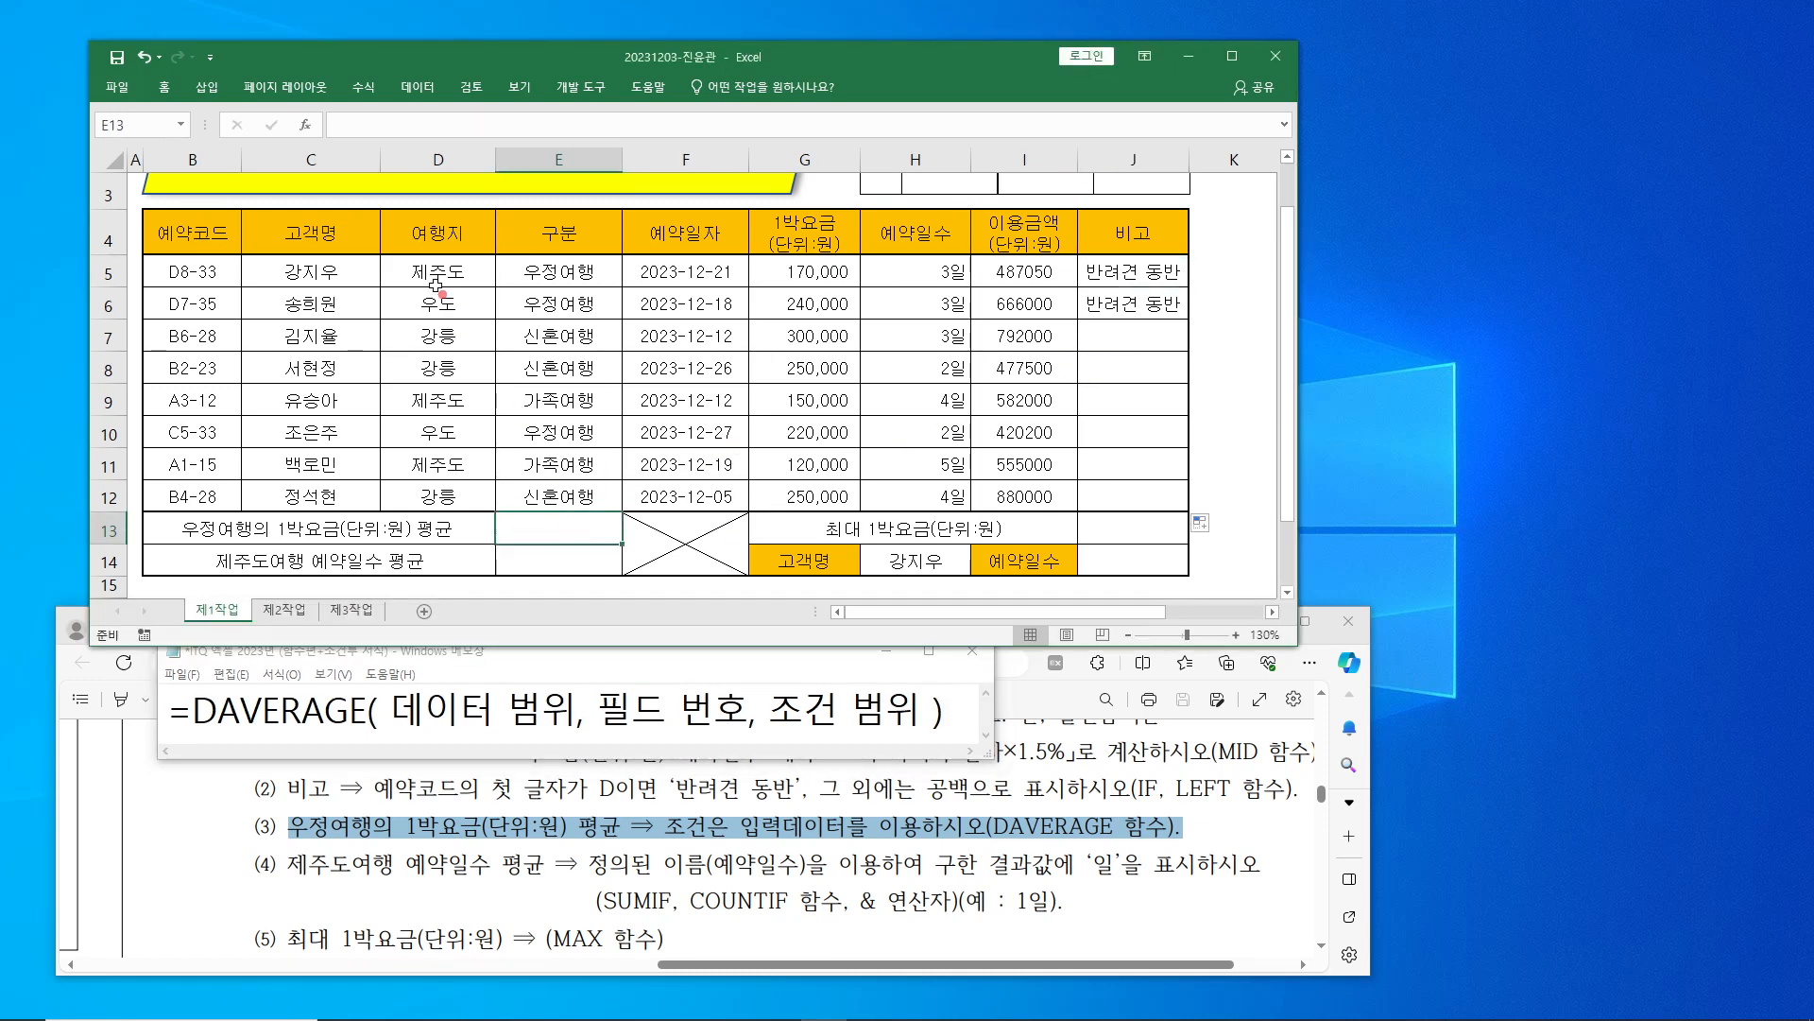
pyautogui.click(404, 129)
pyautogui.write('=')
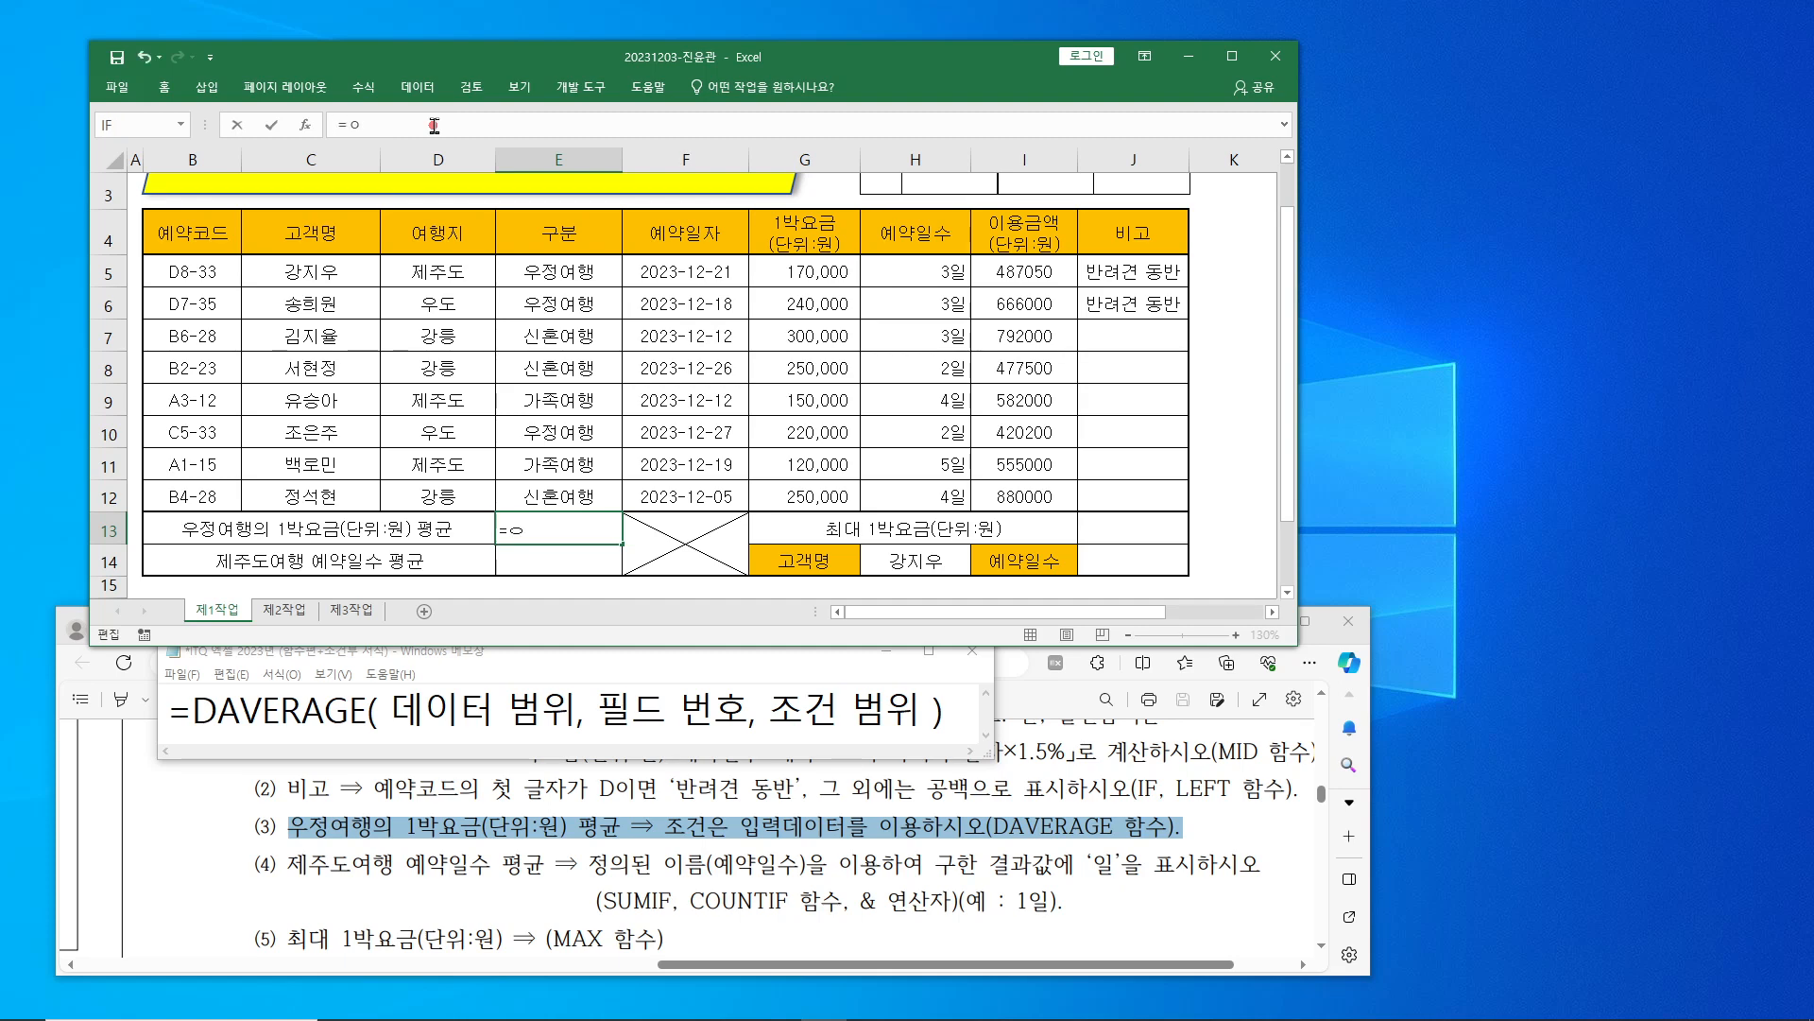
pyautogui.write('DA')
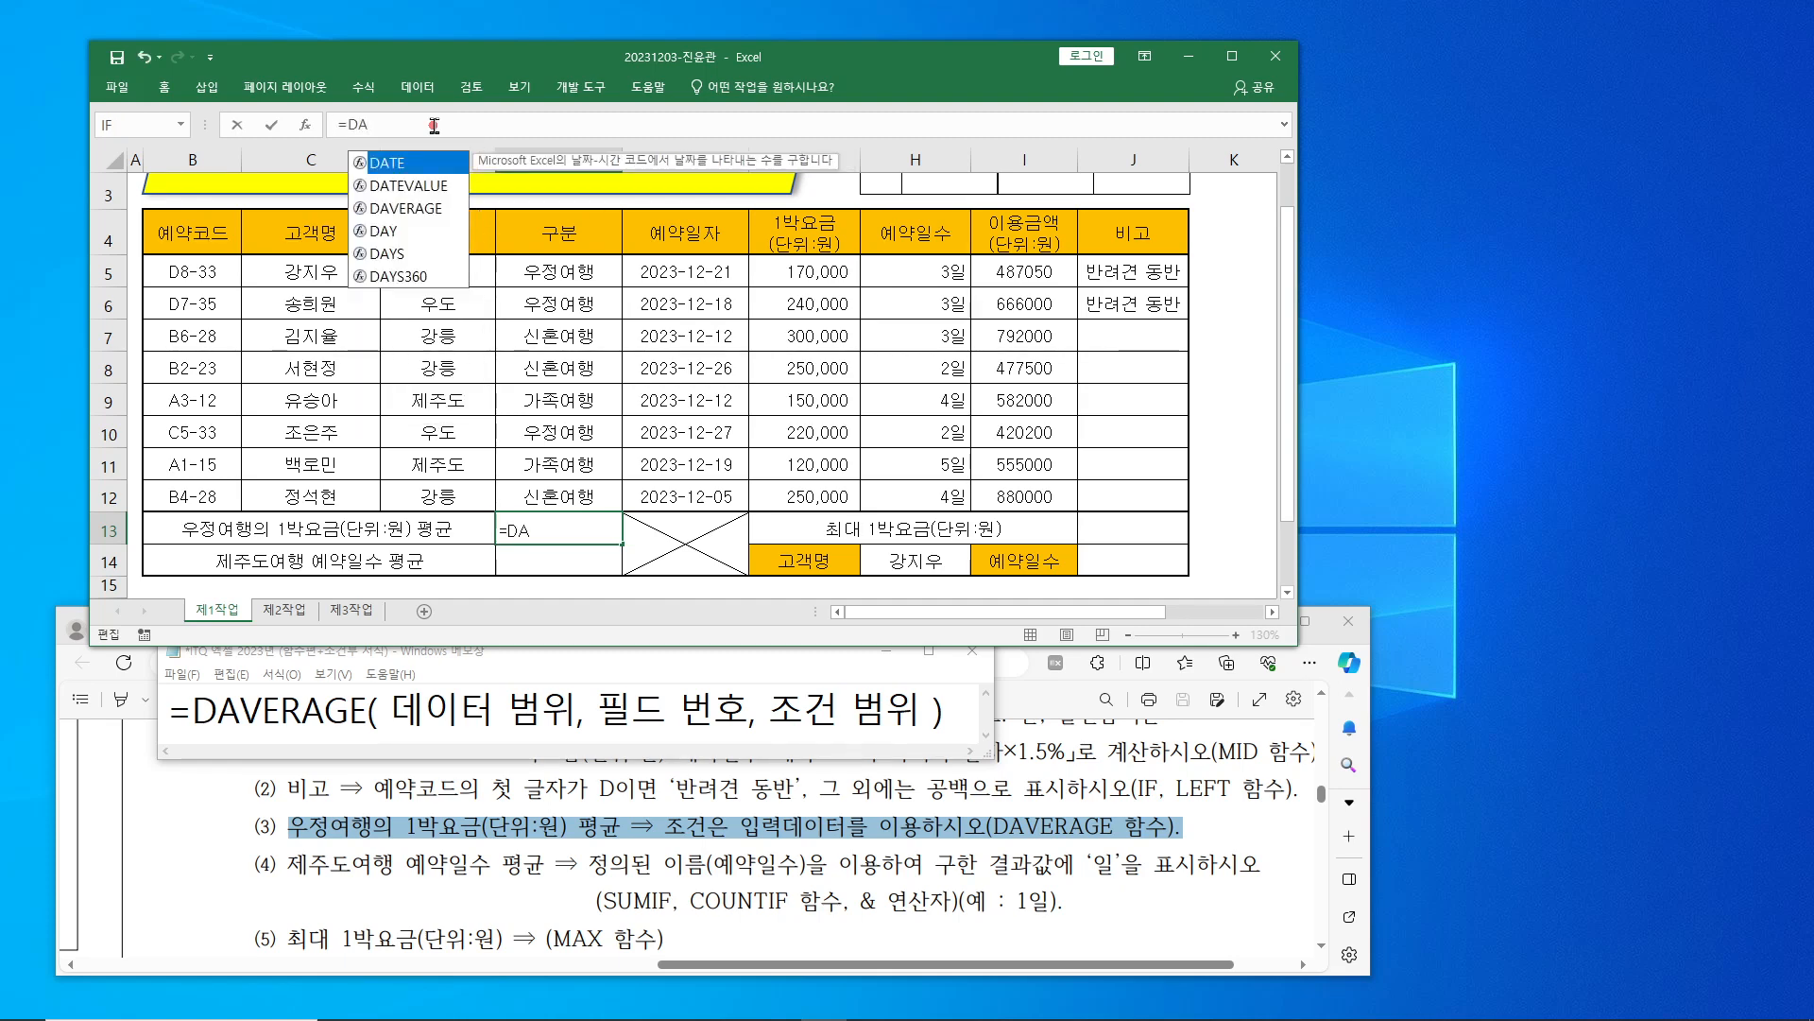
pyautogui.press('Down')
pyautogui.press('Down')
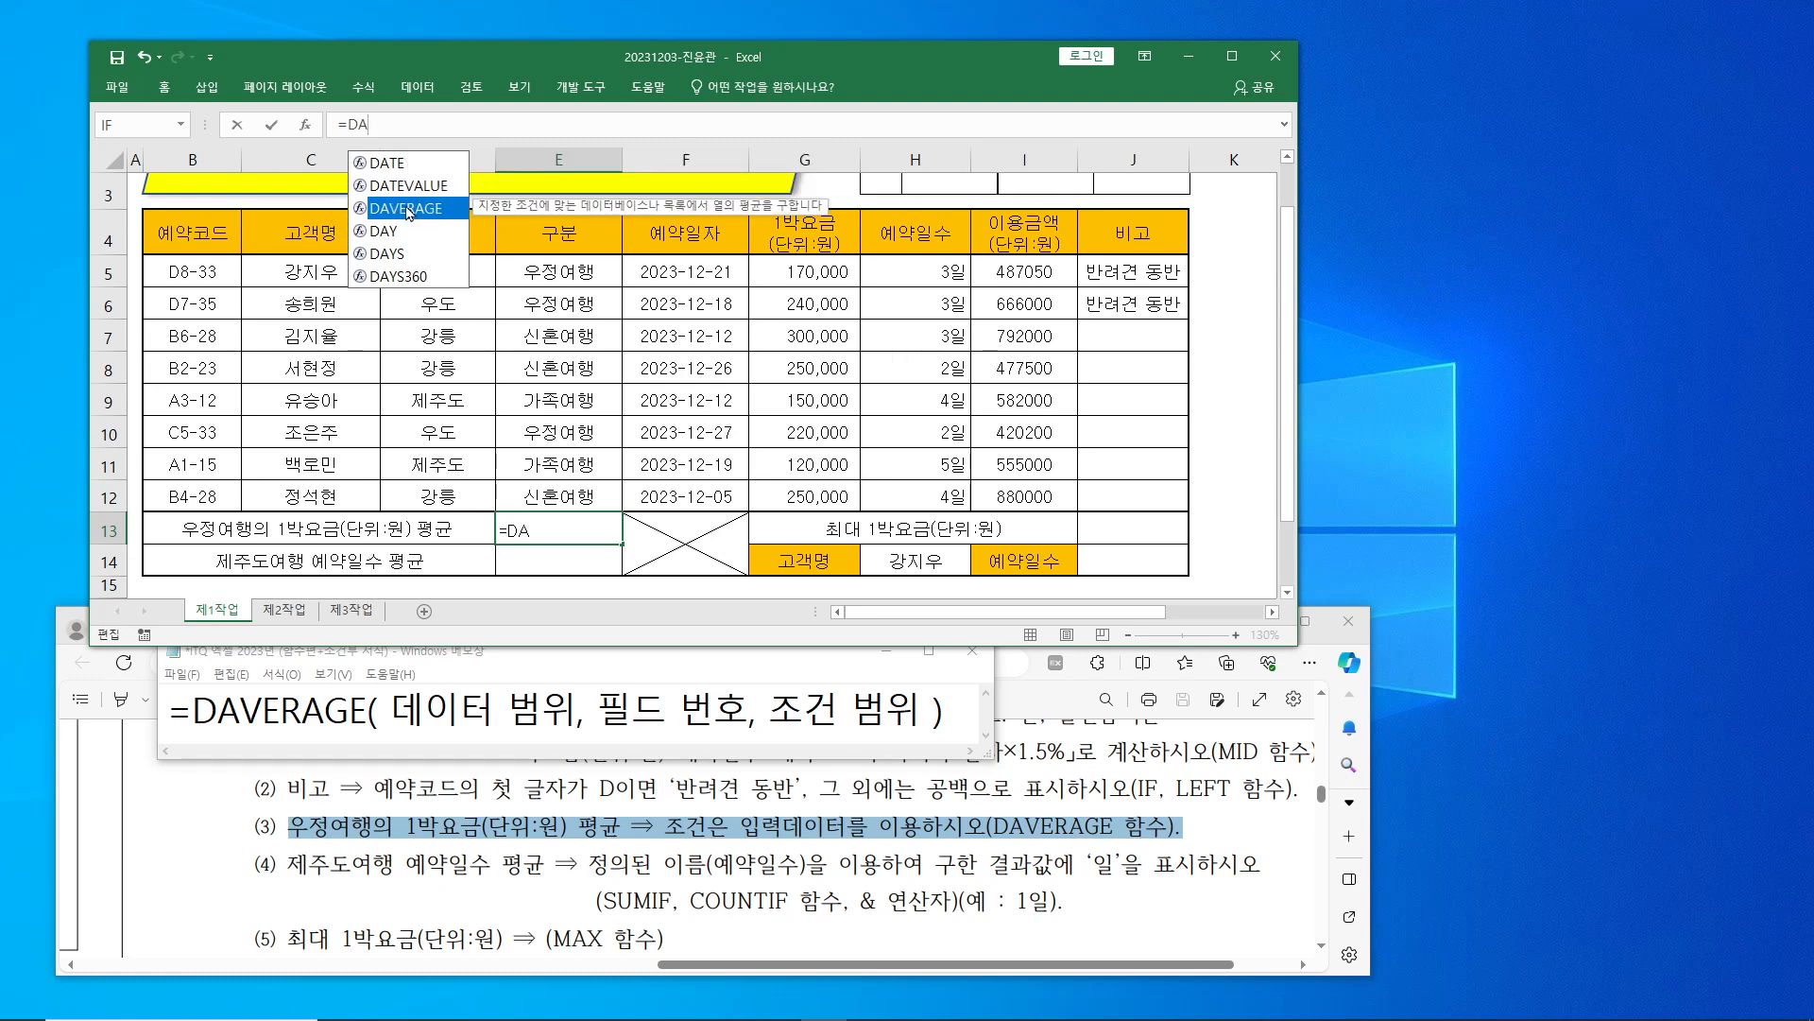
pyautogui.doubleClick(412, 208)
# - Open the function arguments for DAVERAGE and set Database to the table range B4:H12
pyautogui.click(308, 128)
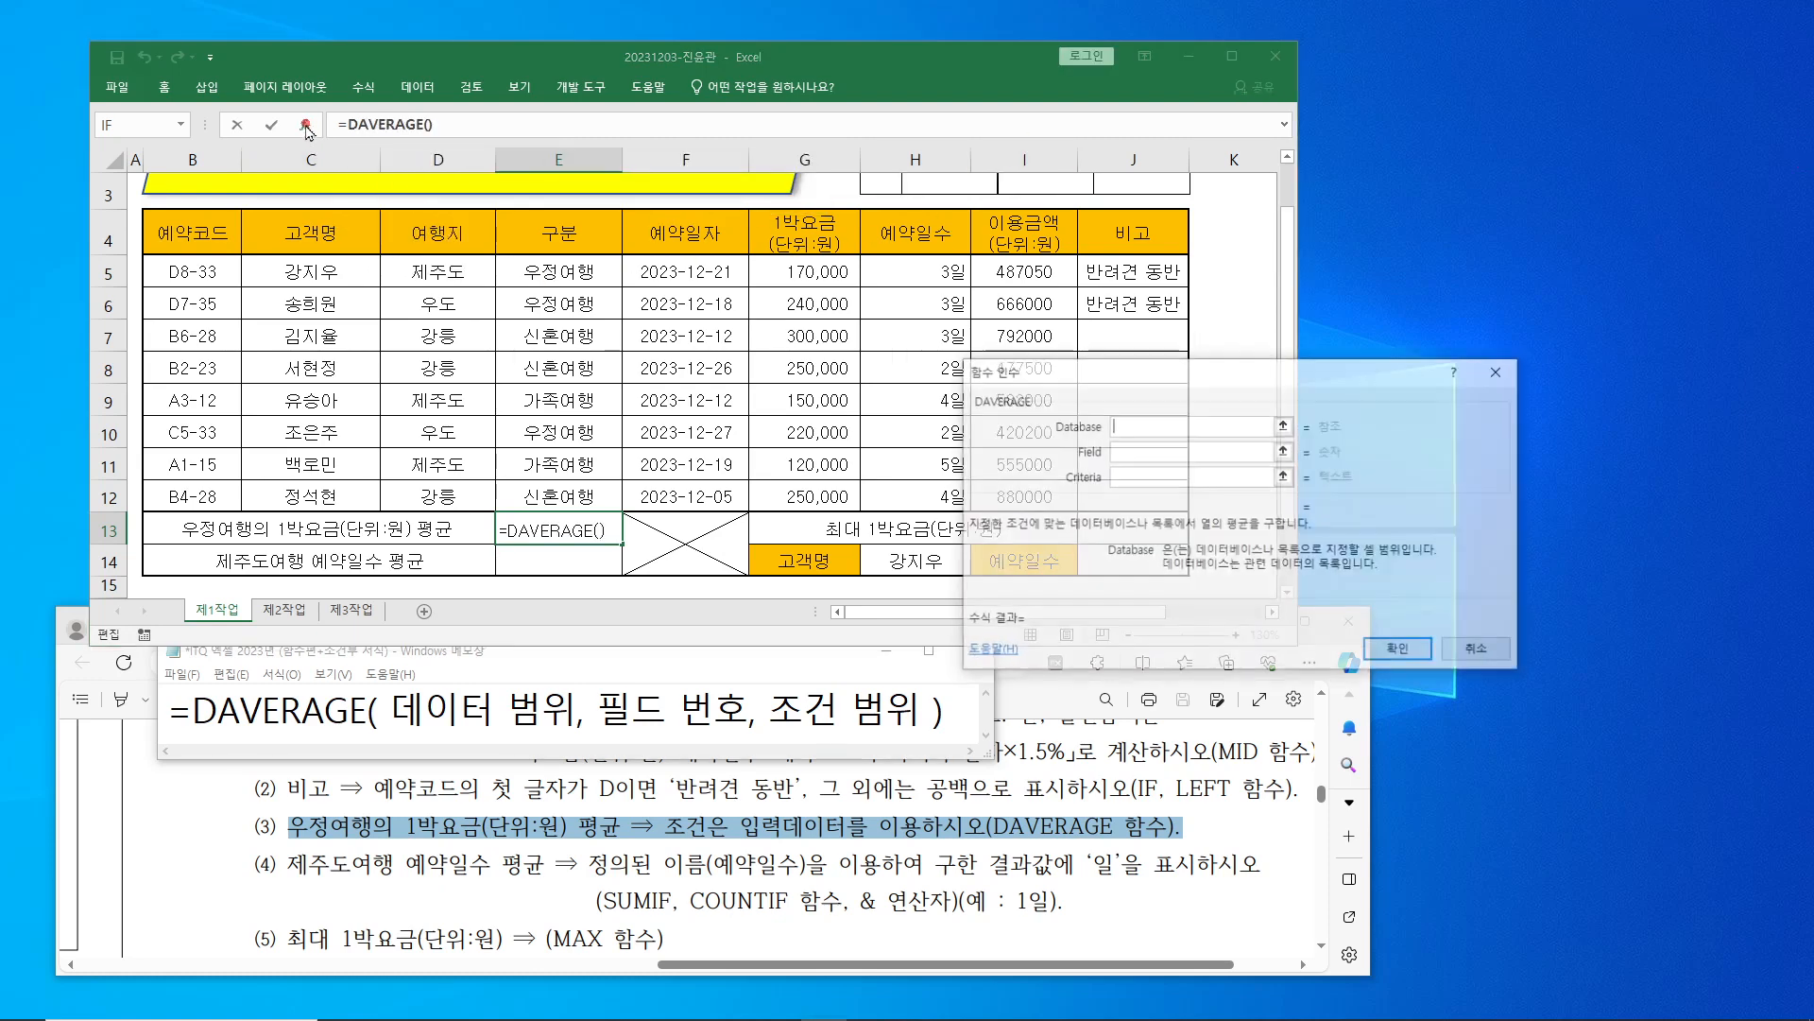
pyautogui.moveTo(1266, 375); pyautogui.dragTo(1318, 408)
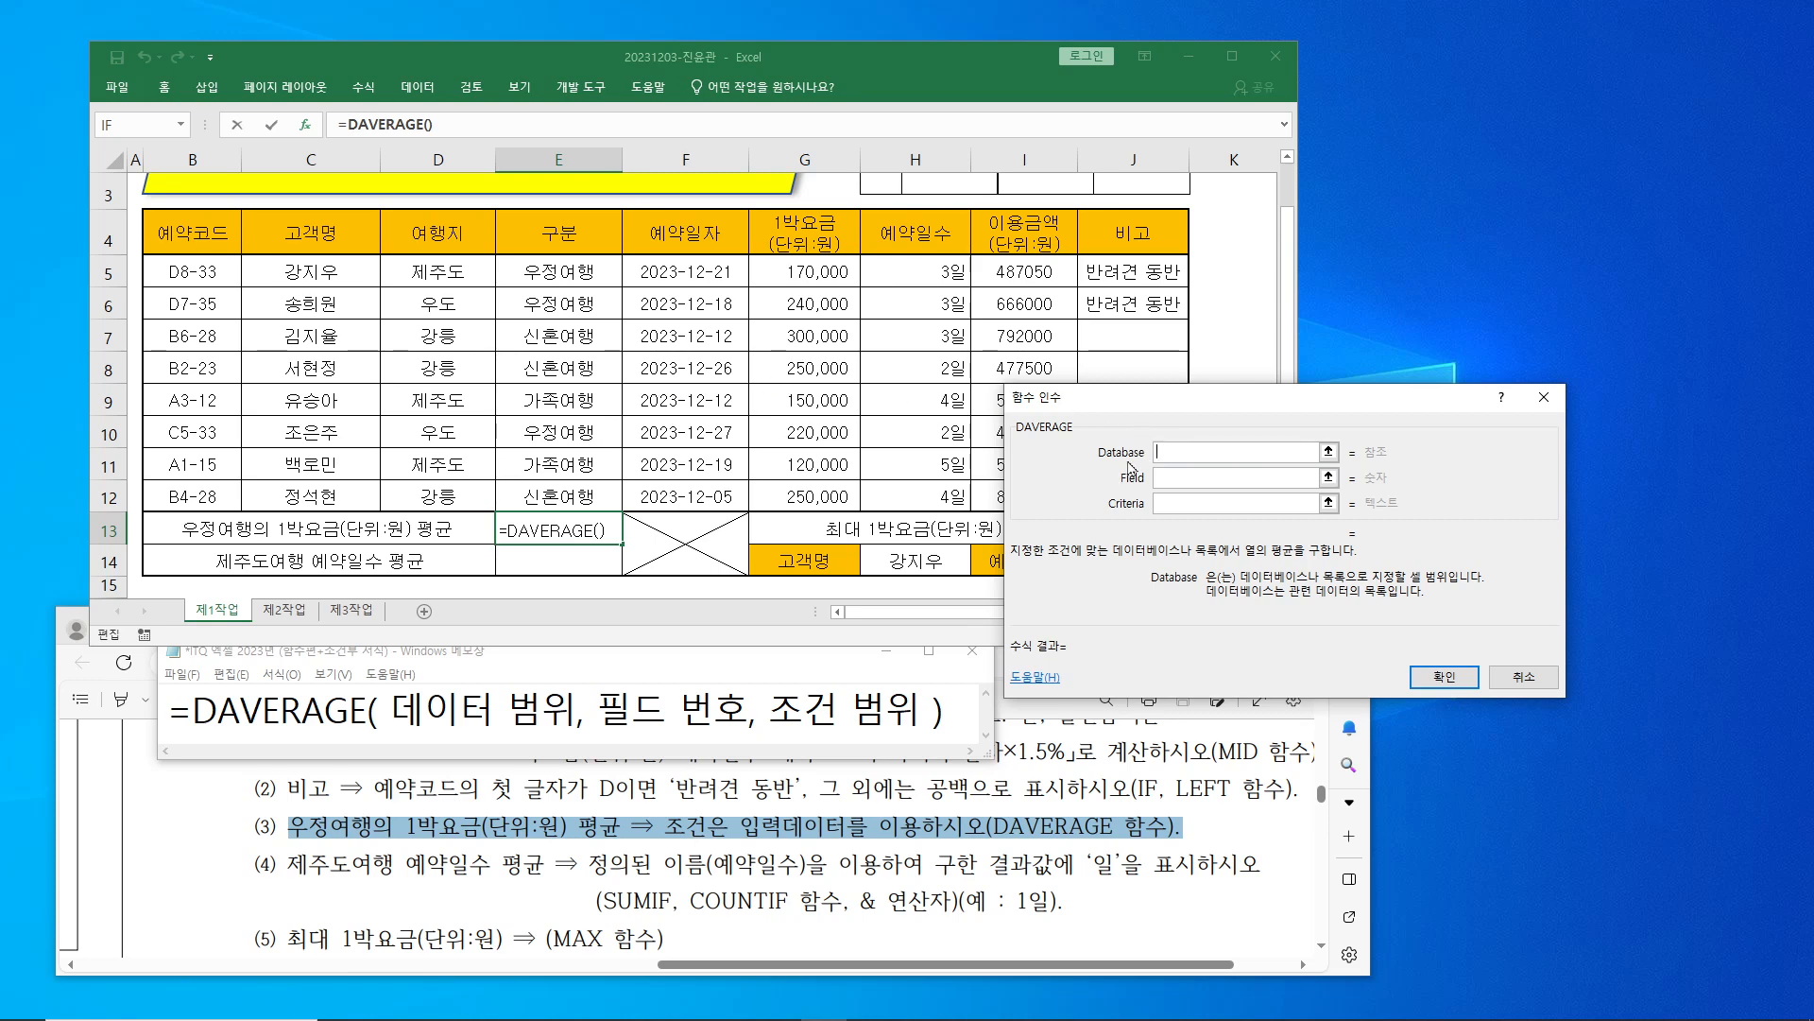
pyautogui.moveTo(244, 238); pyautogui.dragTo(911, 505)
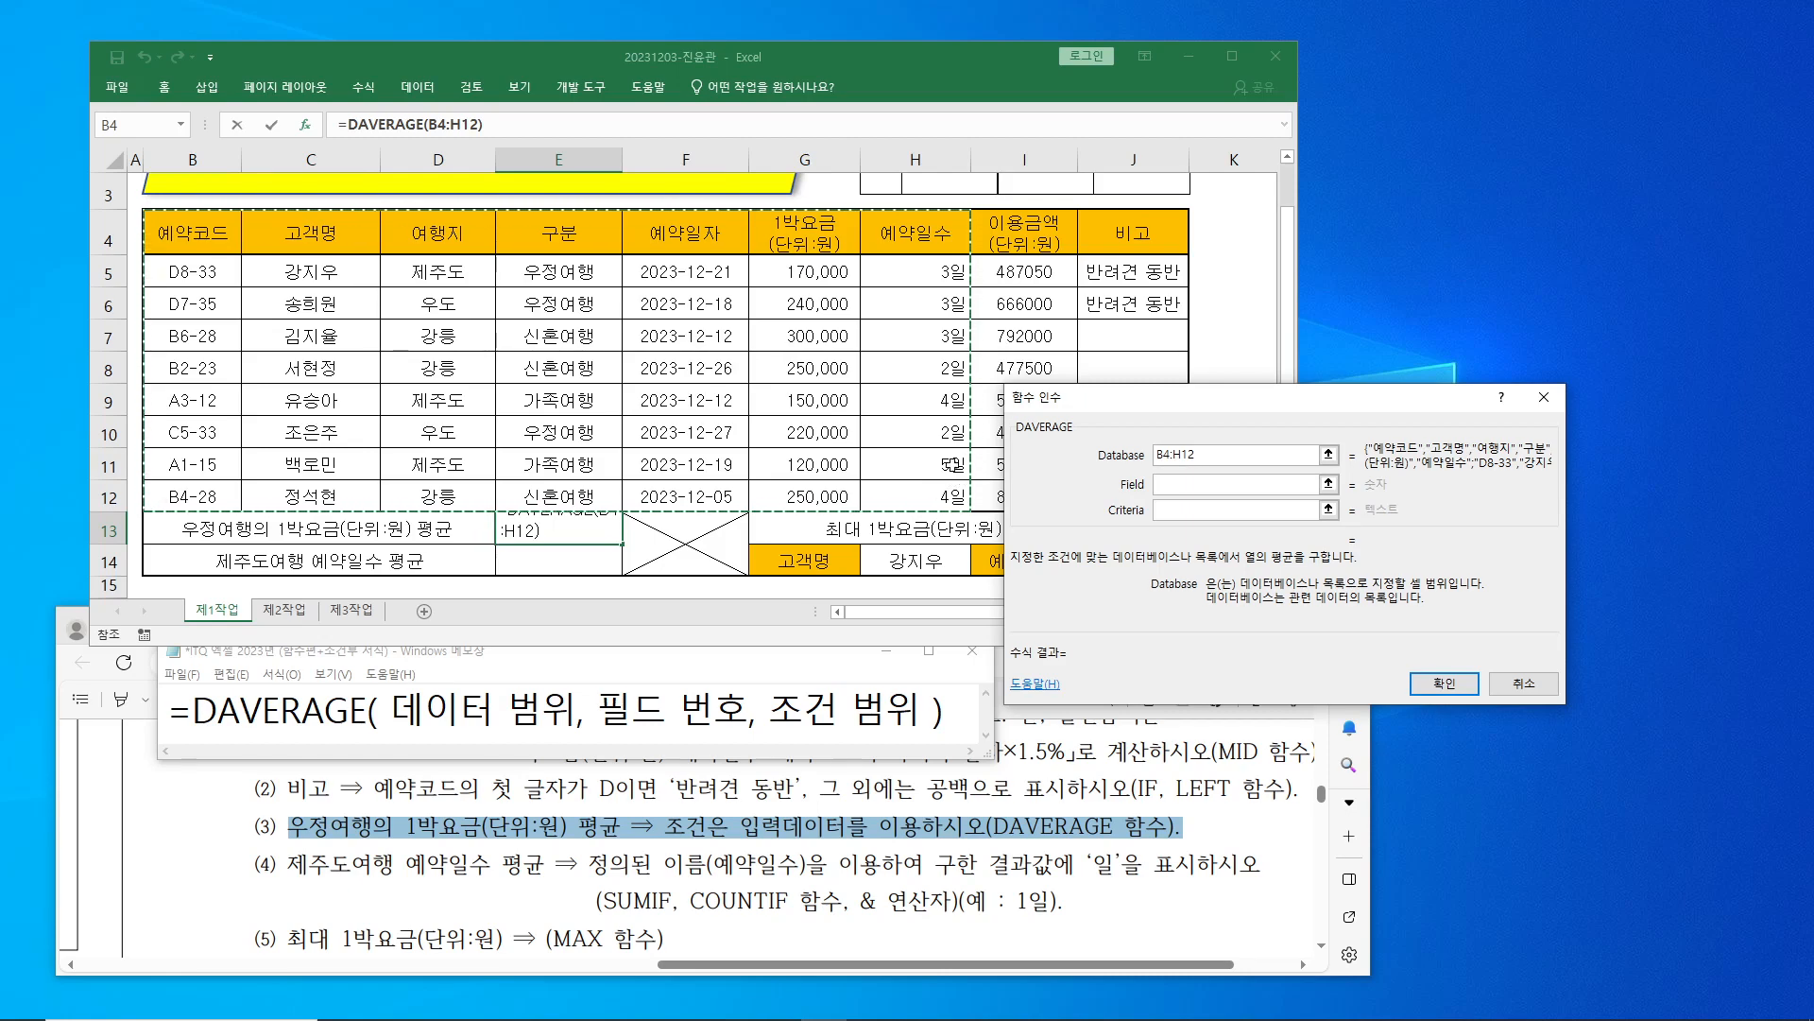
# - Number the table's columns from 예약코드 to 1박요금 with temporary marks, clear them, and set the Field argument to 6
pyautogui.click(1175, 485)
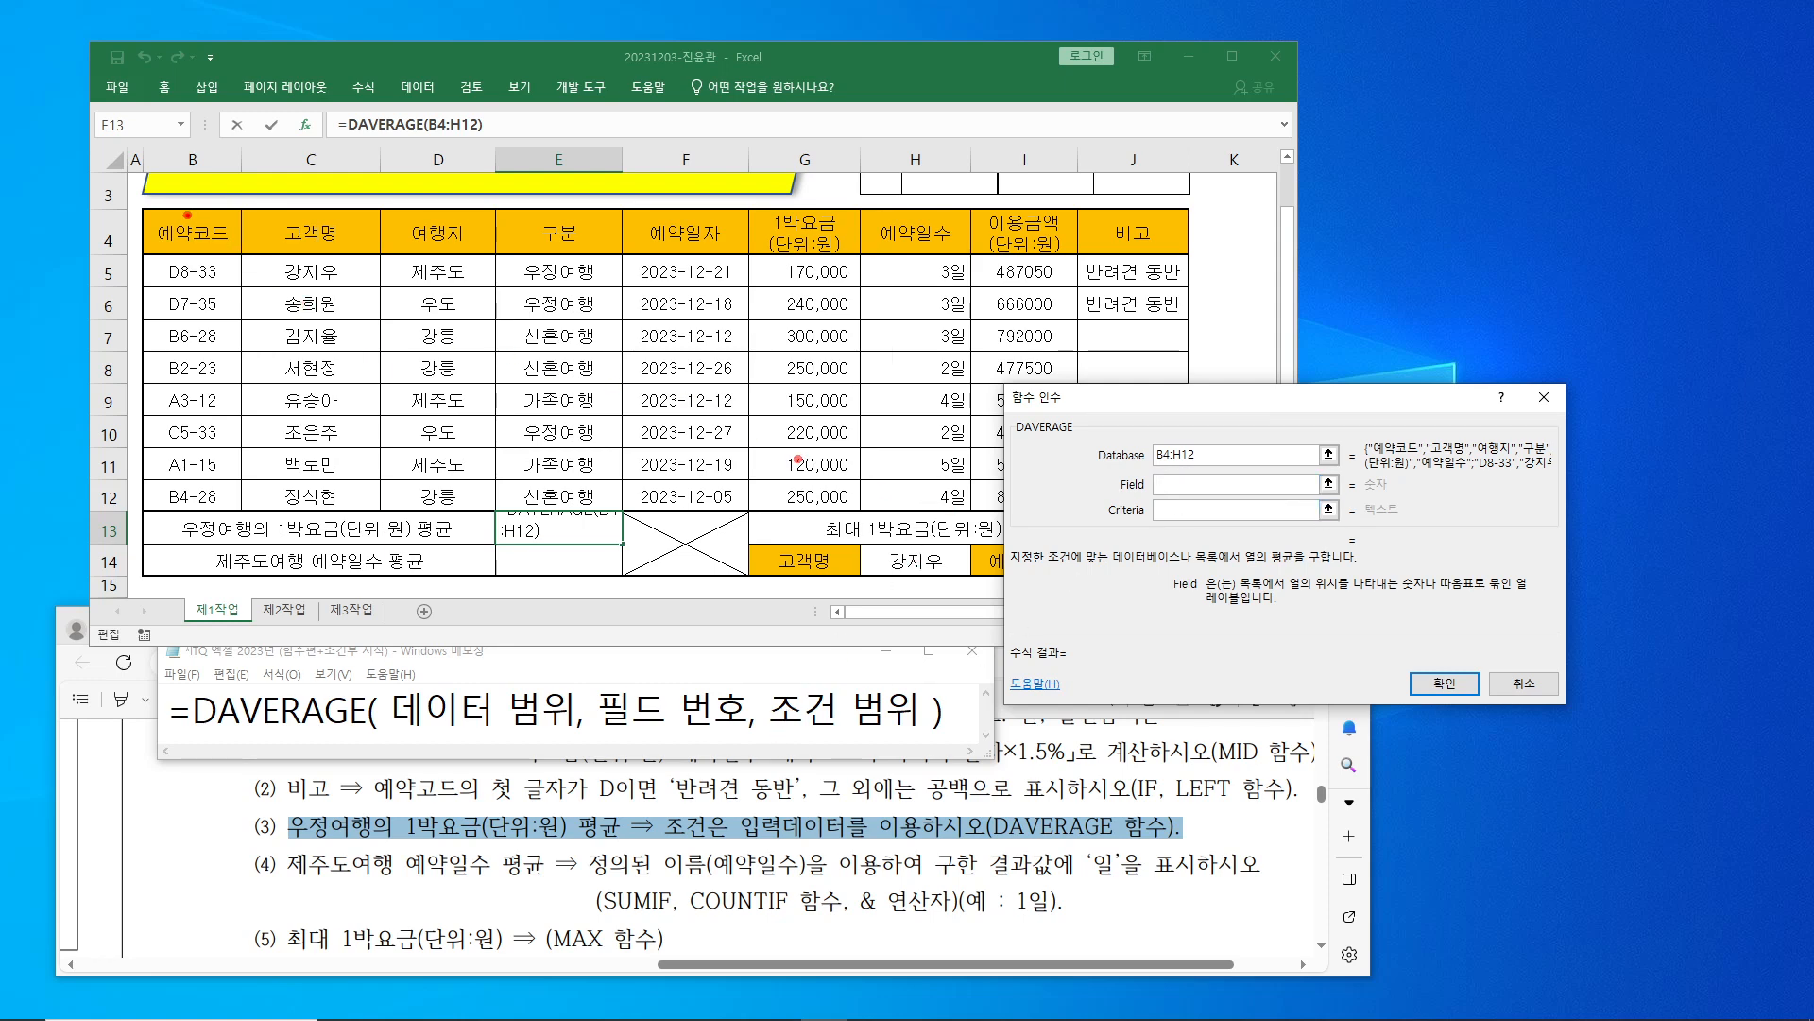
pyautogui.moveTo(143, 213)
pyautogui.mouseDown()
pyautogui.moveTo(995, 351)
pyautogui.moveTo(1007, 485)
pyautogui.moveTo(967, 508)
pyautogui.mouseUp()
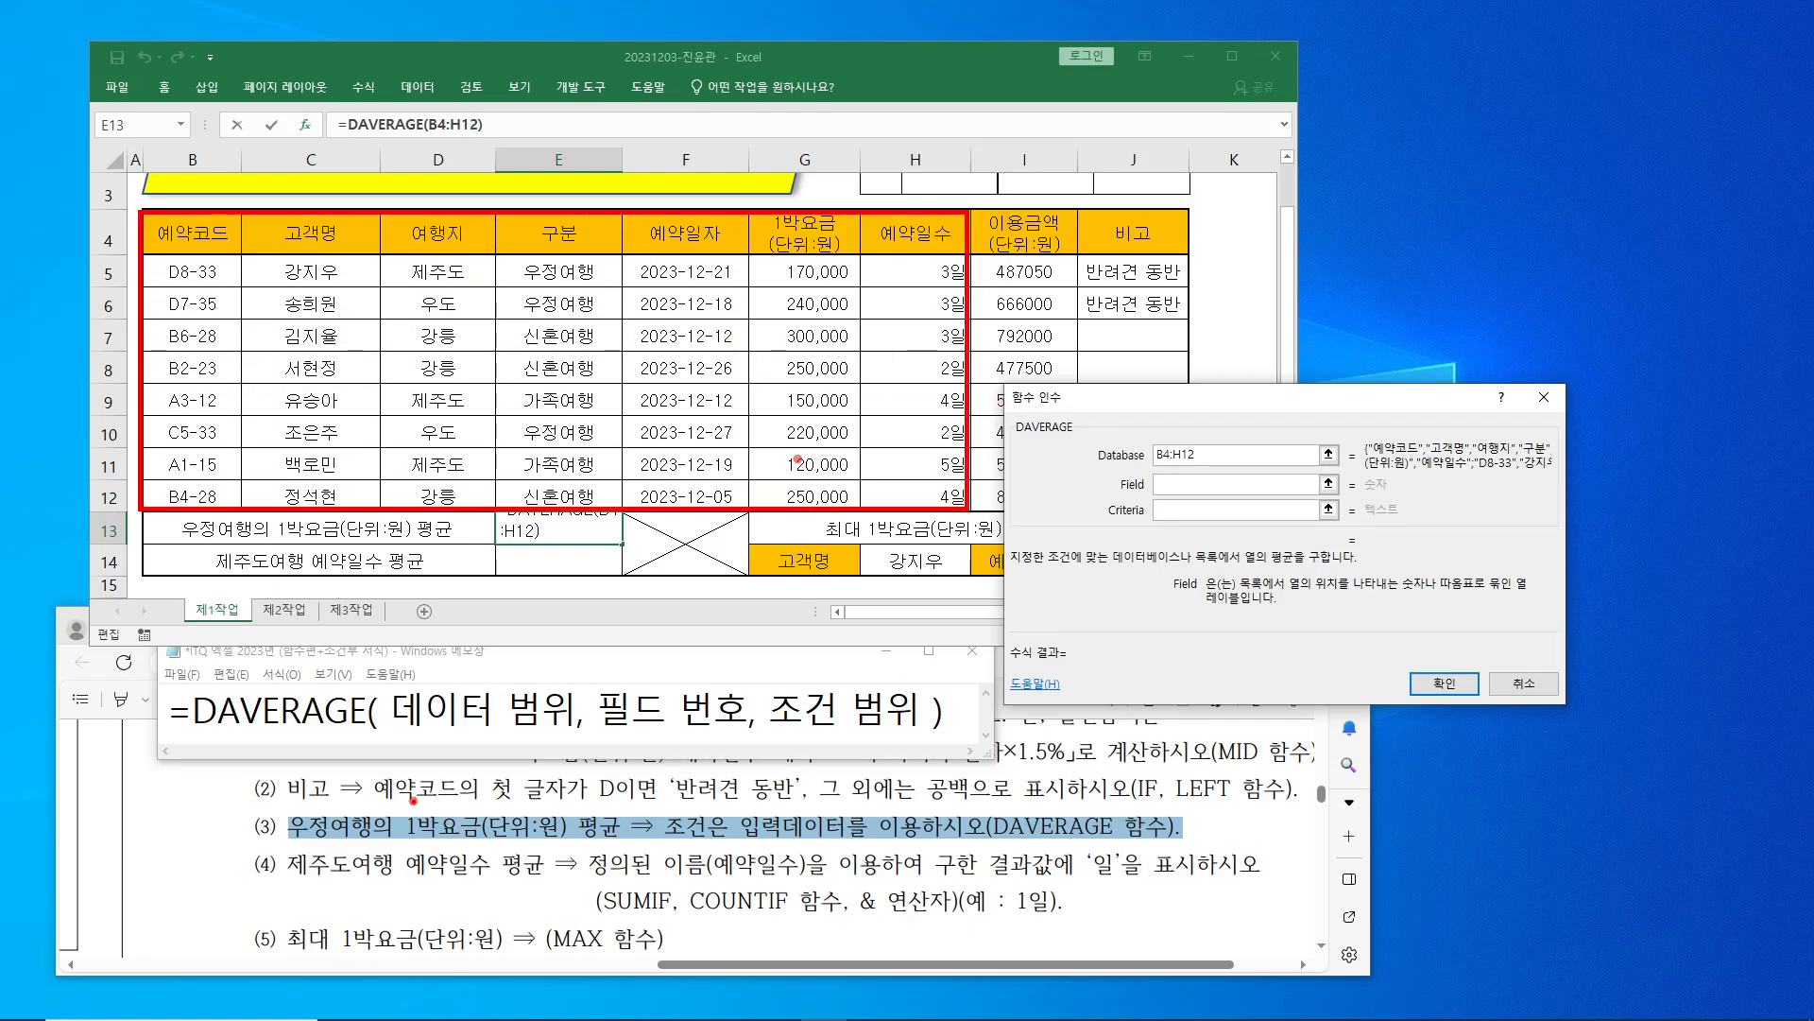
pyautogui.moveTo(409, 806); pyautogui.dragTo(565, 845)
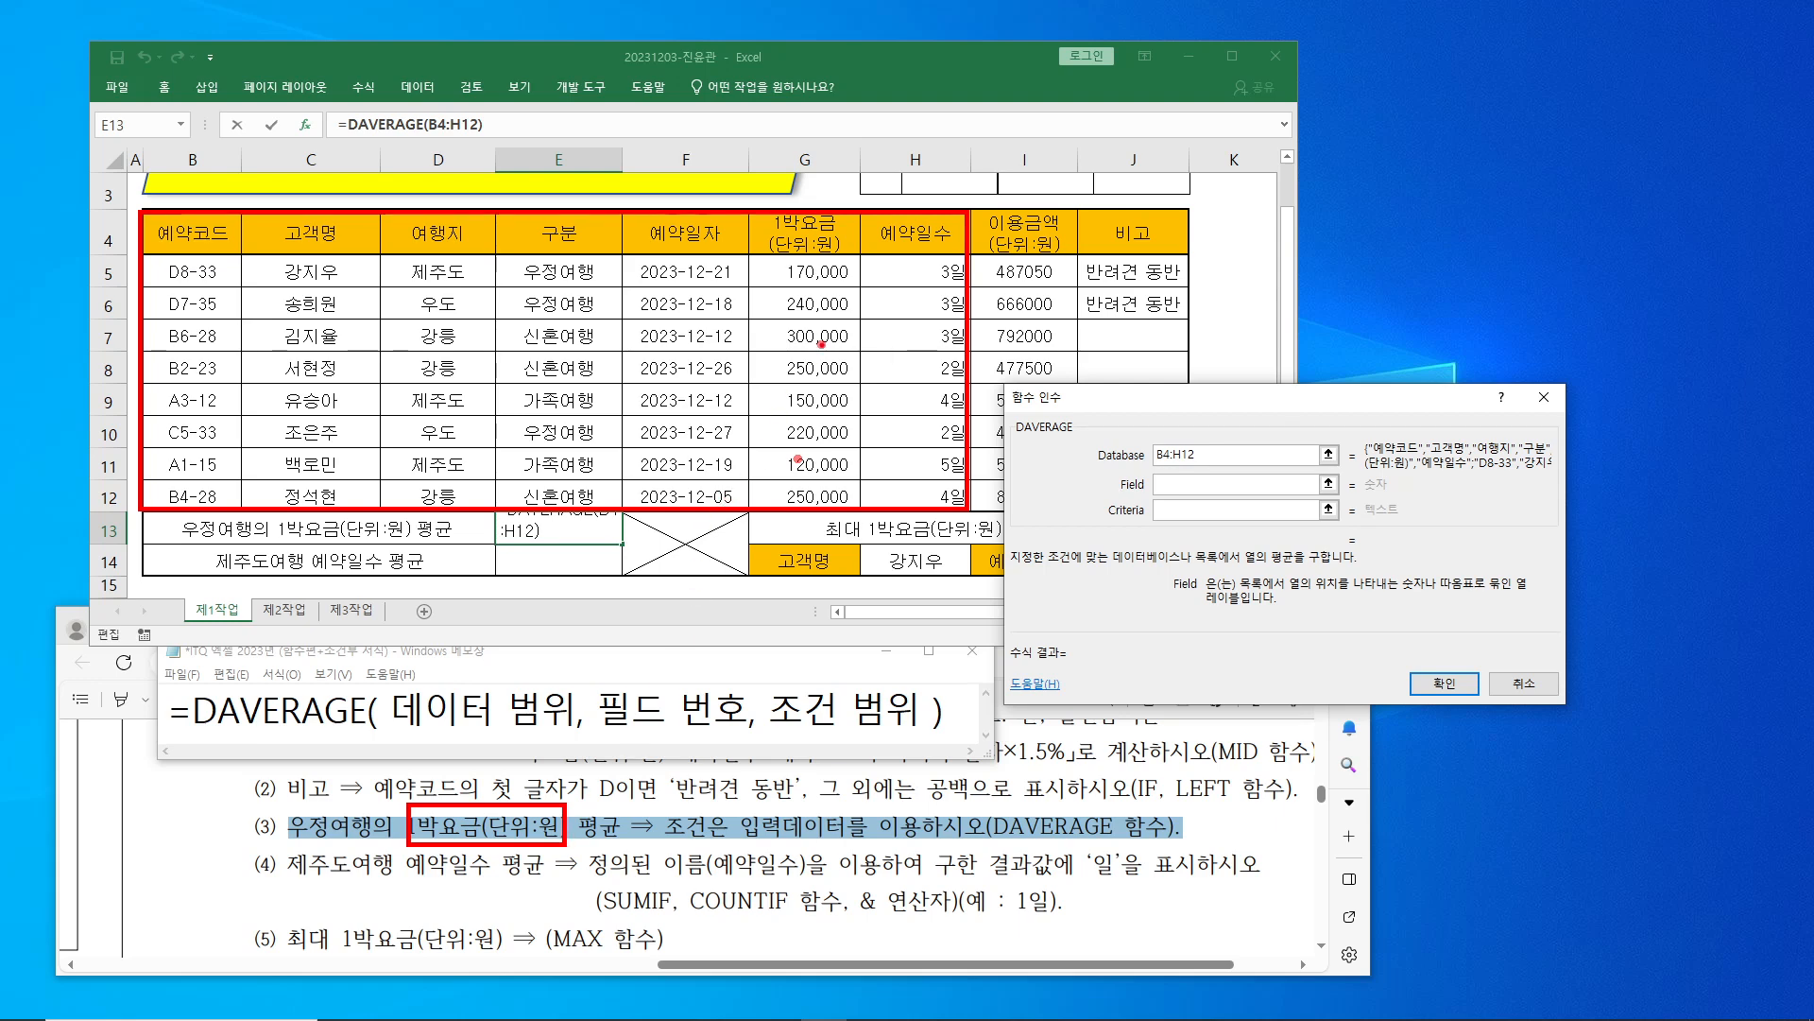
pyautogui.moveTo(804, 227); pyautogui.dragTo(840, 200)
pyautogui.moveTo(194, 237)
pyautogui.mouseDown()
pyautogui.moveTo(191, 463)
pyautogui.moveTo(346, 482)
pyautogui.mouseUp()
pyautogui.moveTo(431, 405)
pyautogui.mouseDown()
pyautogui.moveTo(465, 392)
pyautogui.moveTo(477, 430)
pyautogui.moveTo(418, 437)
pyautogui.mouseUp()
pyautogui.moveTo(579, 330)
pyautogui.mouseDown()
pyautogui.moveTo(538, 384)
pyautogui.moveTo(603, 377)
pyautogui.moveTo(580, 417)
pyautogui.mouseUp()
pyautogui.moveTo(687, 275)
pyautogui.mouseDown()
pyautogui.moveTo(702, 310)
pyautogui.moveTo(652, 340)
pyautogui.mouseUp()
pyautogui.moveTo(822, 240)
pyautogui.mouseDown()
pyautogui.moveTo(798, 288)
pyautogui.moveTo(805, 271)
pyautogui.mouseUp()
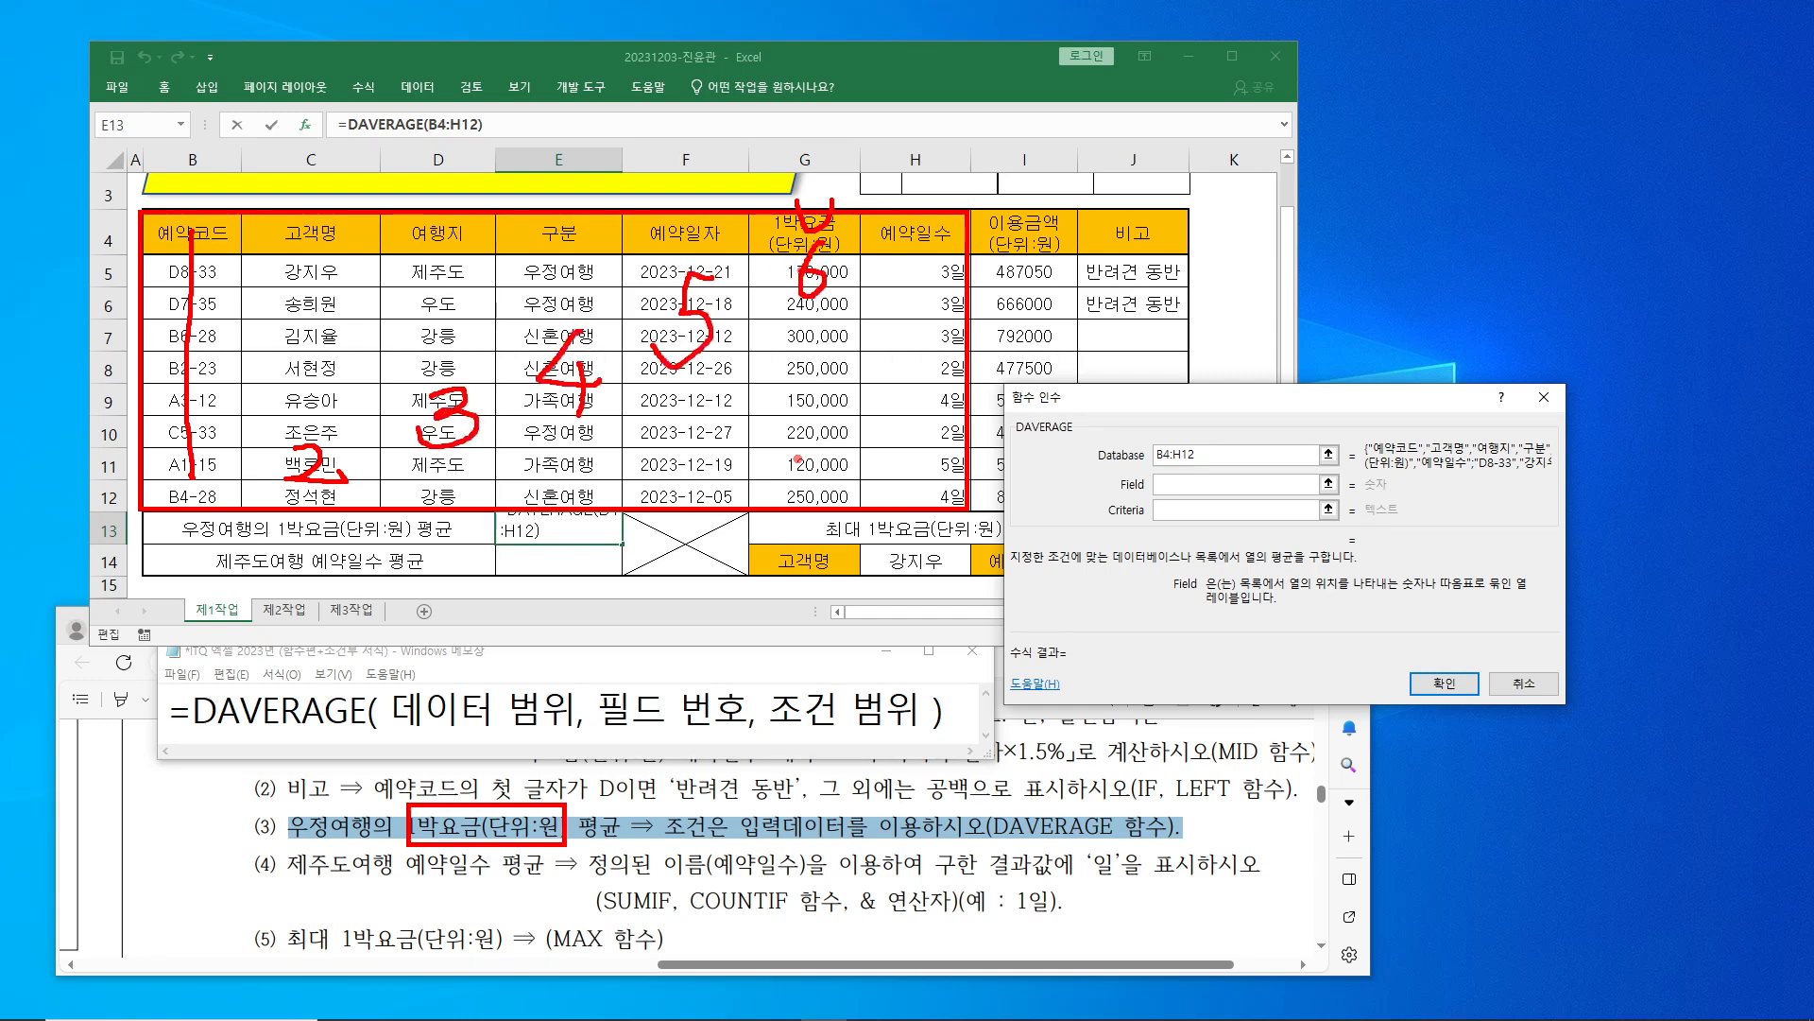
pyautogui.moveTo(1180, 467); pyautogui.dragTo(1164, 495)
pyautogui.press('Escape')
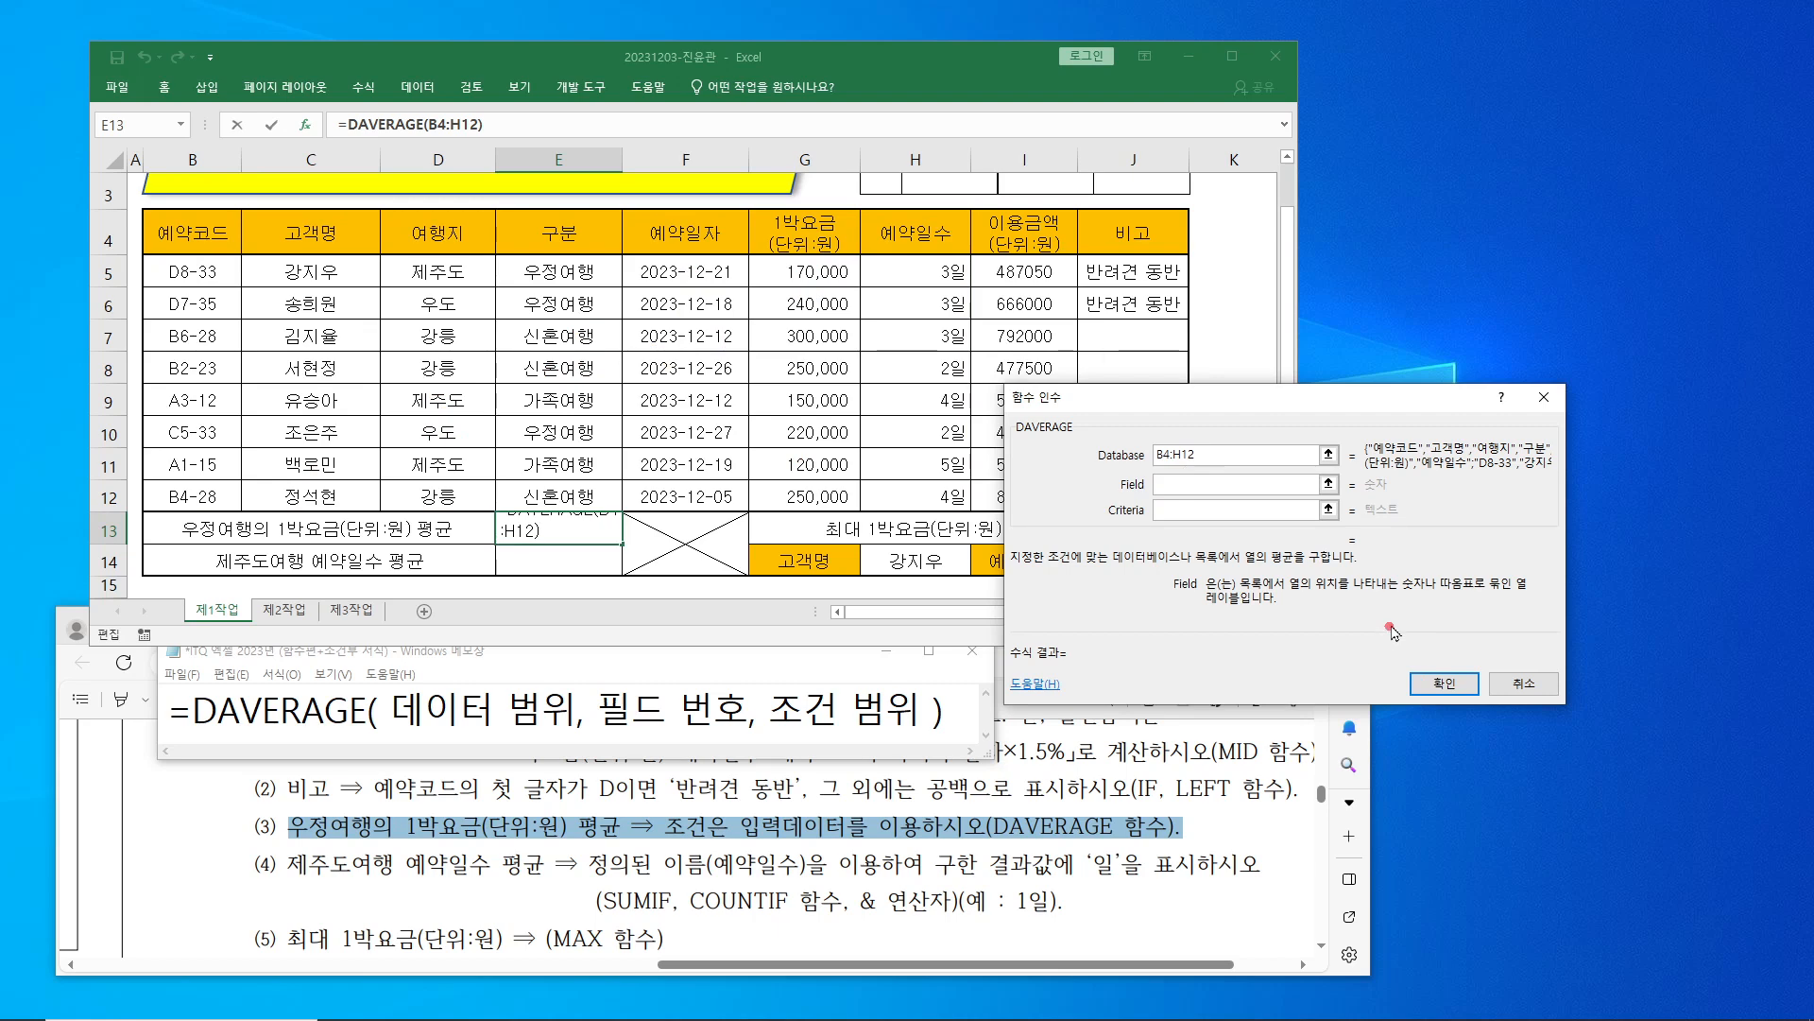
pyautogui.write('6')
# - Mark the condition range in the note, 우정여행 in task (3) and the 구분 header with its first entry, then clear the marks
pyautogui.click(1186, 513)
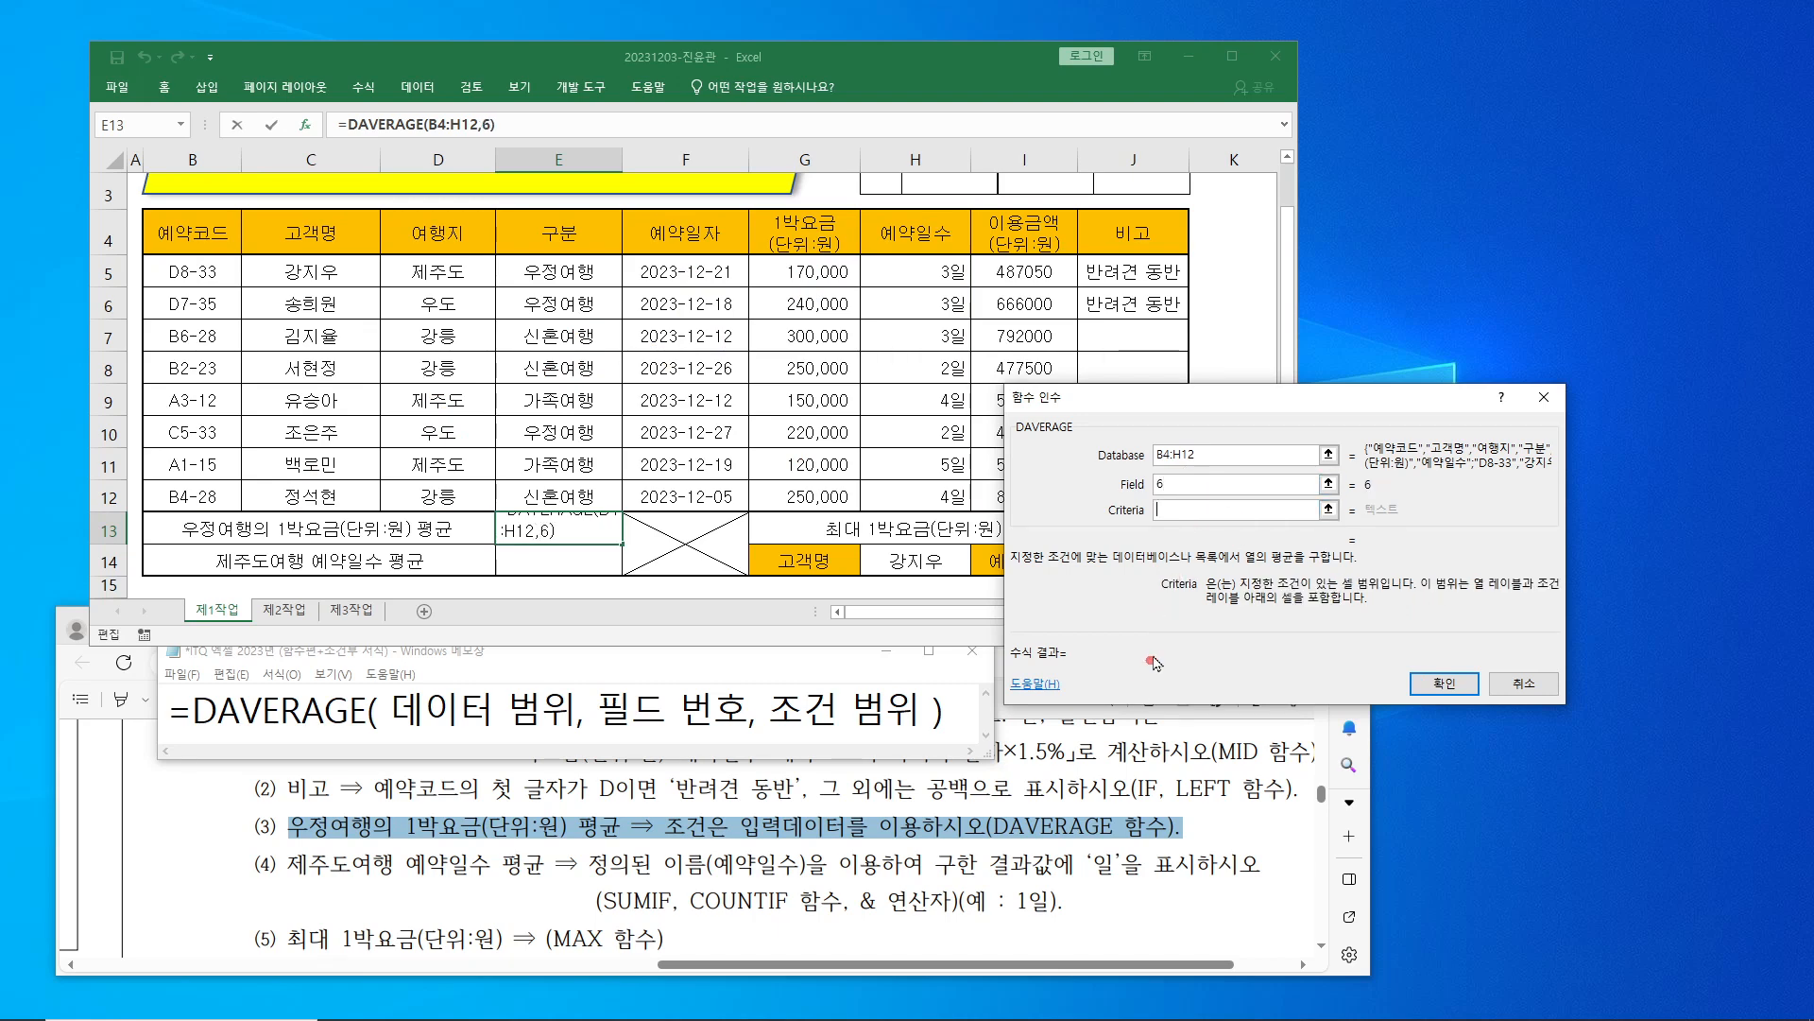
pyautogui.moveTo(1340, 574); pyautogui.dragTo(1402, 603)
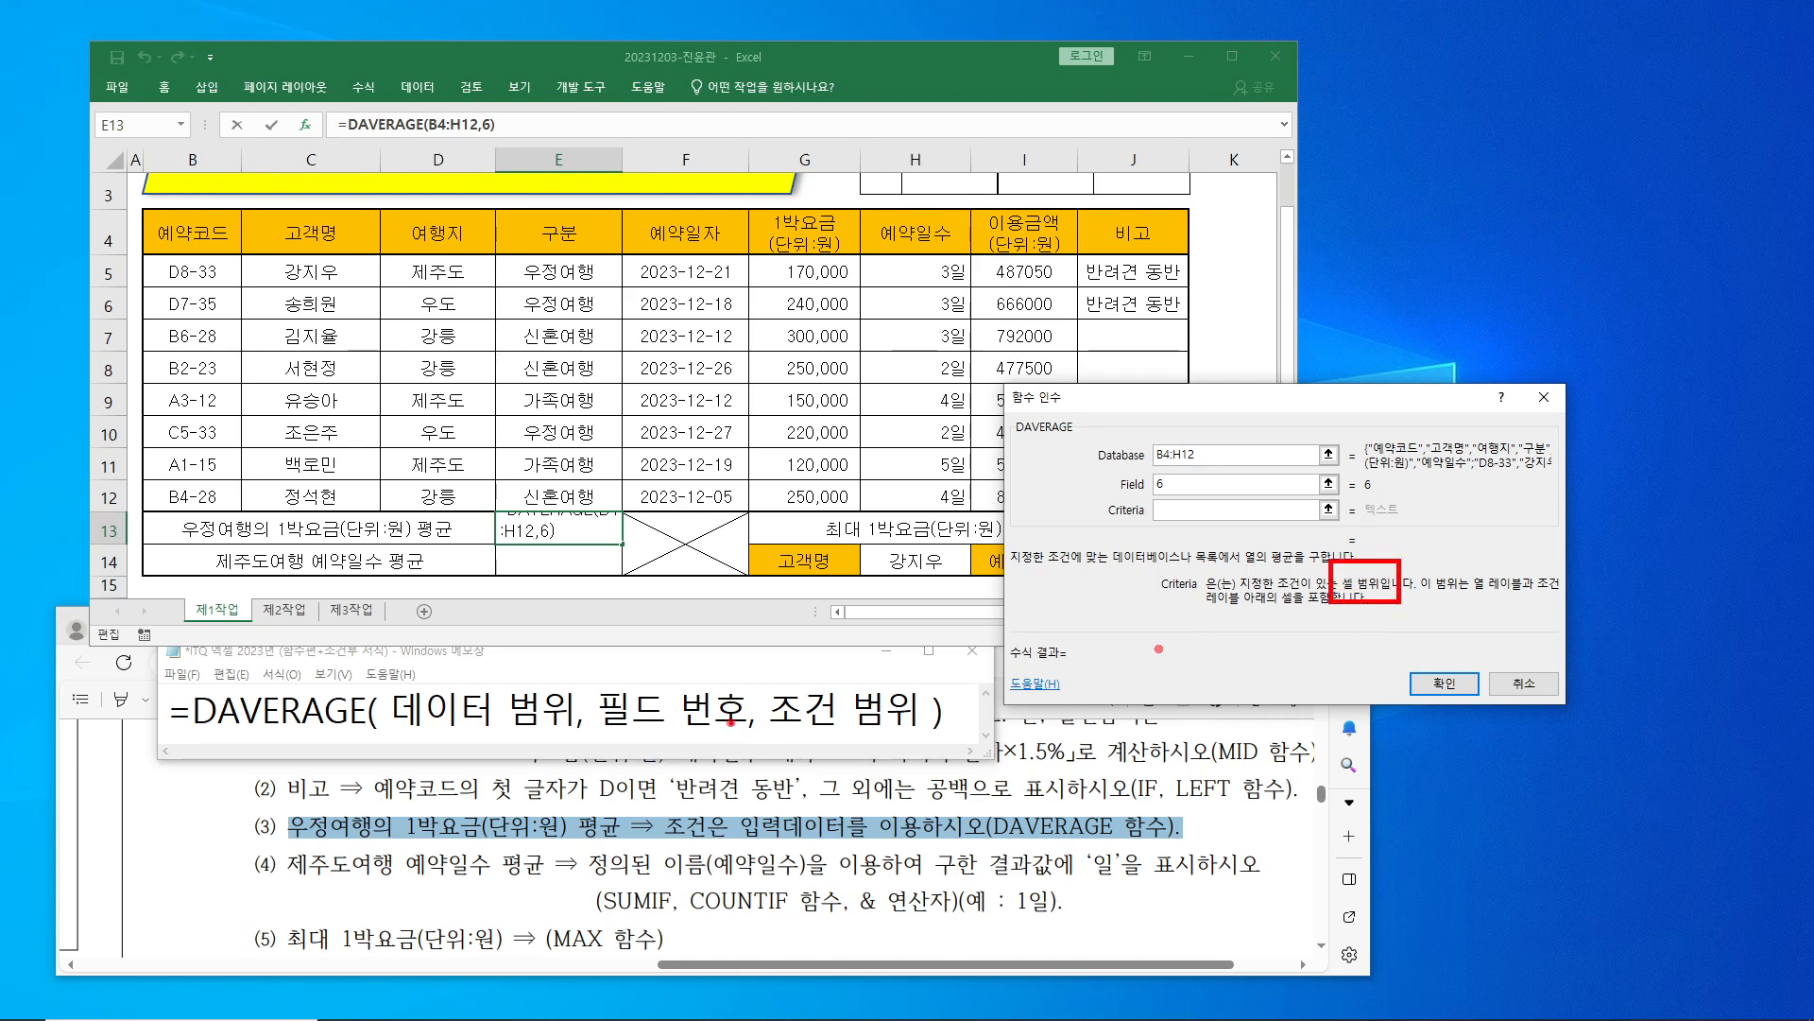
pyautogui.moveTo(762, 685)
pyautogui.mouseDown()
pyautogui.moveTo(835, 731)
pyautogui.moveTo(926, 731)
pyautogui.mouseUp()
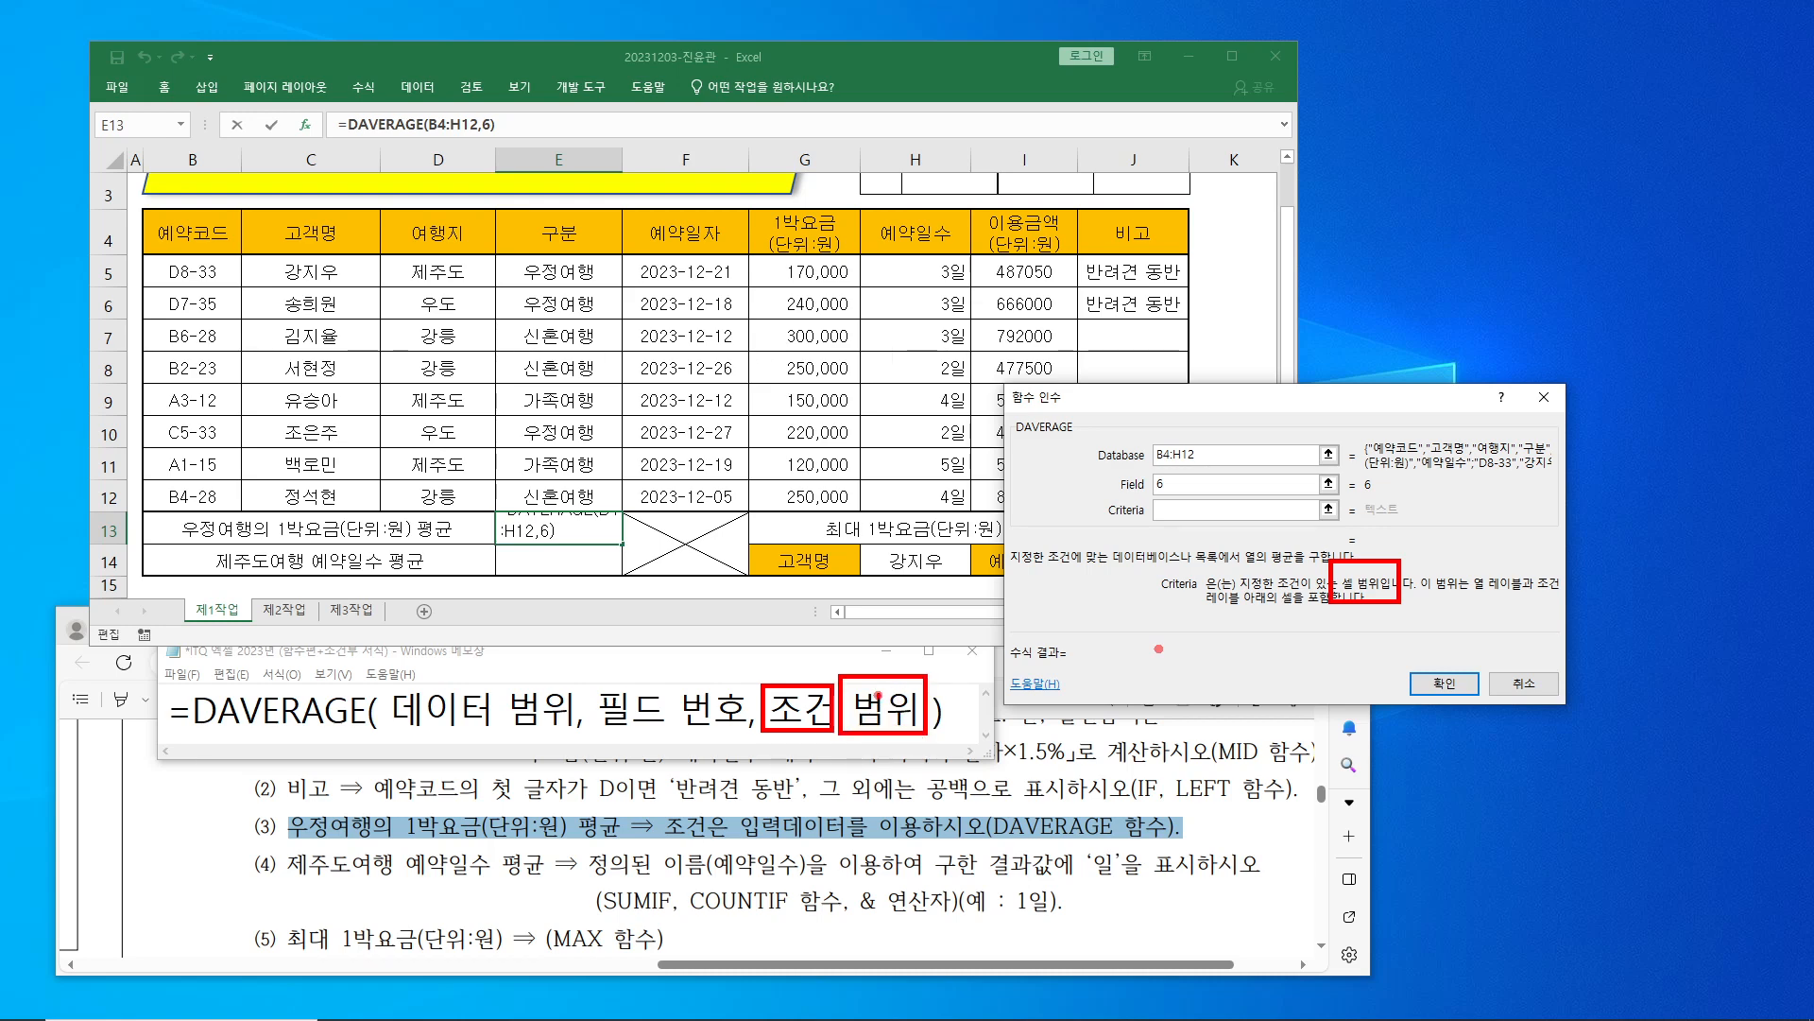
pyautogui.moveTo(286, 809)
pyautogui.mouseDown()
pyautogui.moveTo(375, 822)
pyautogui.moveTo(378, 845)
pyautogui.mouseUp()
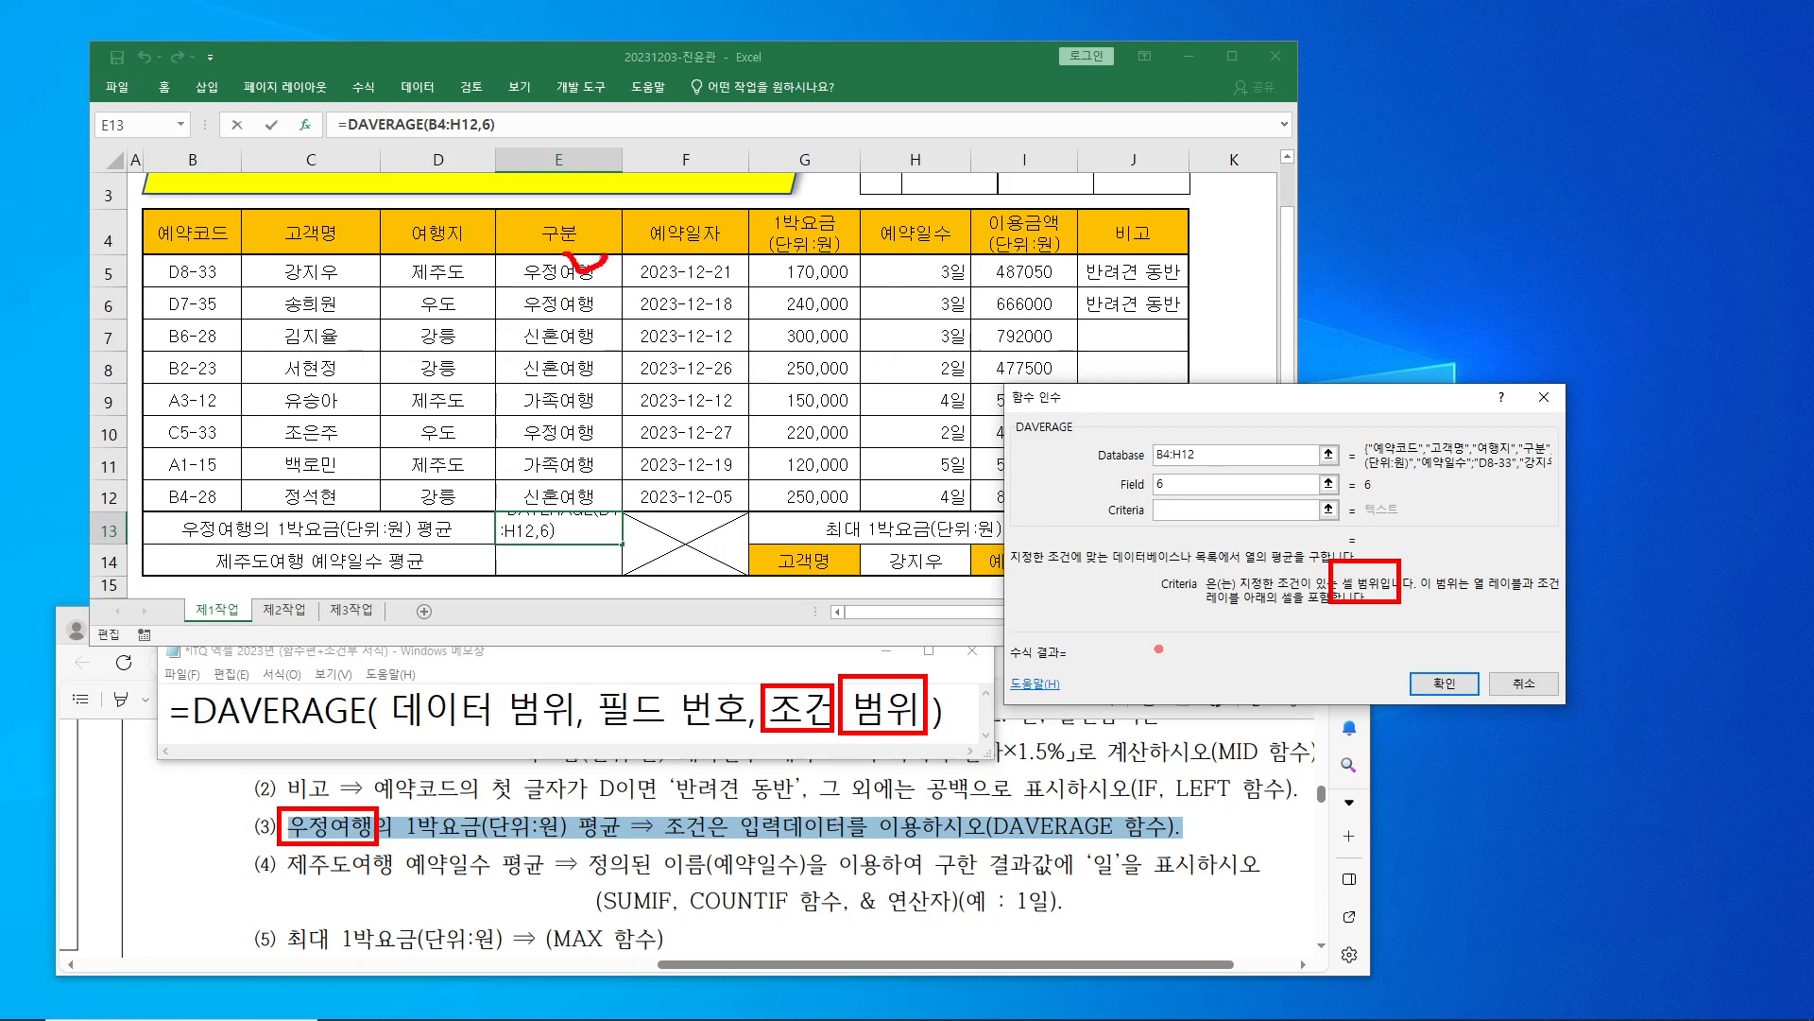
pyautogui.moveTo(504, 207)
pyautogui.mouseDown()
pyautogui.moveTo(618, 261)
pyautogui.moveTo(615, 283)
pyautogui.mouseUp()
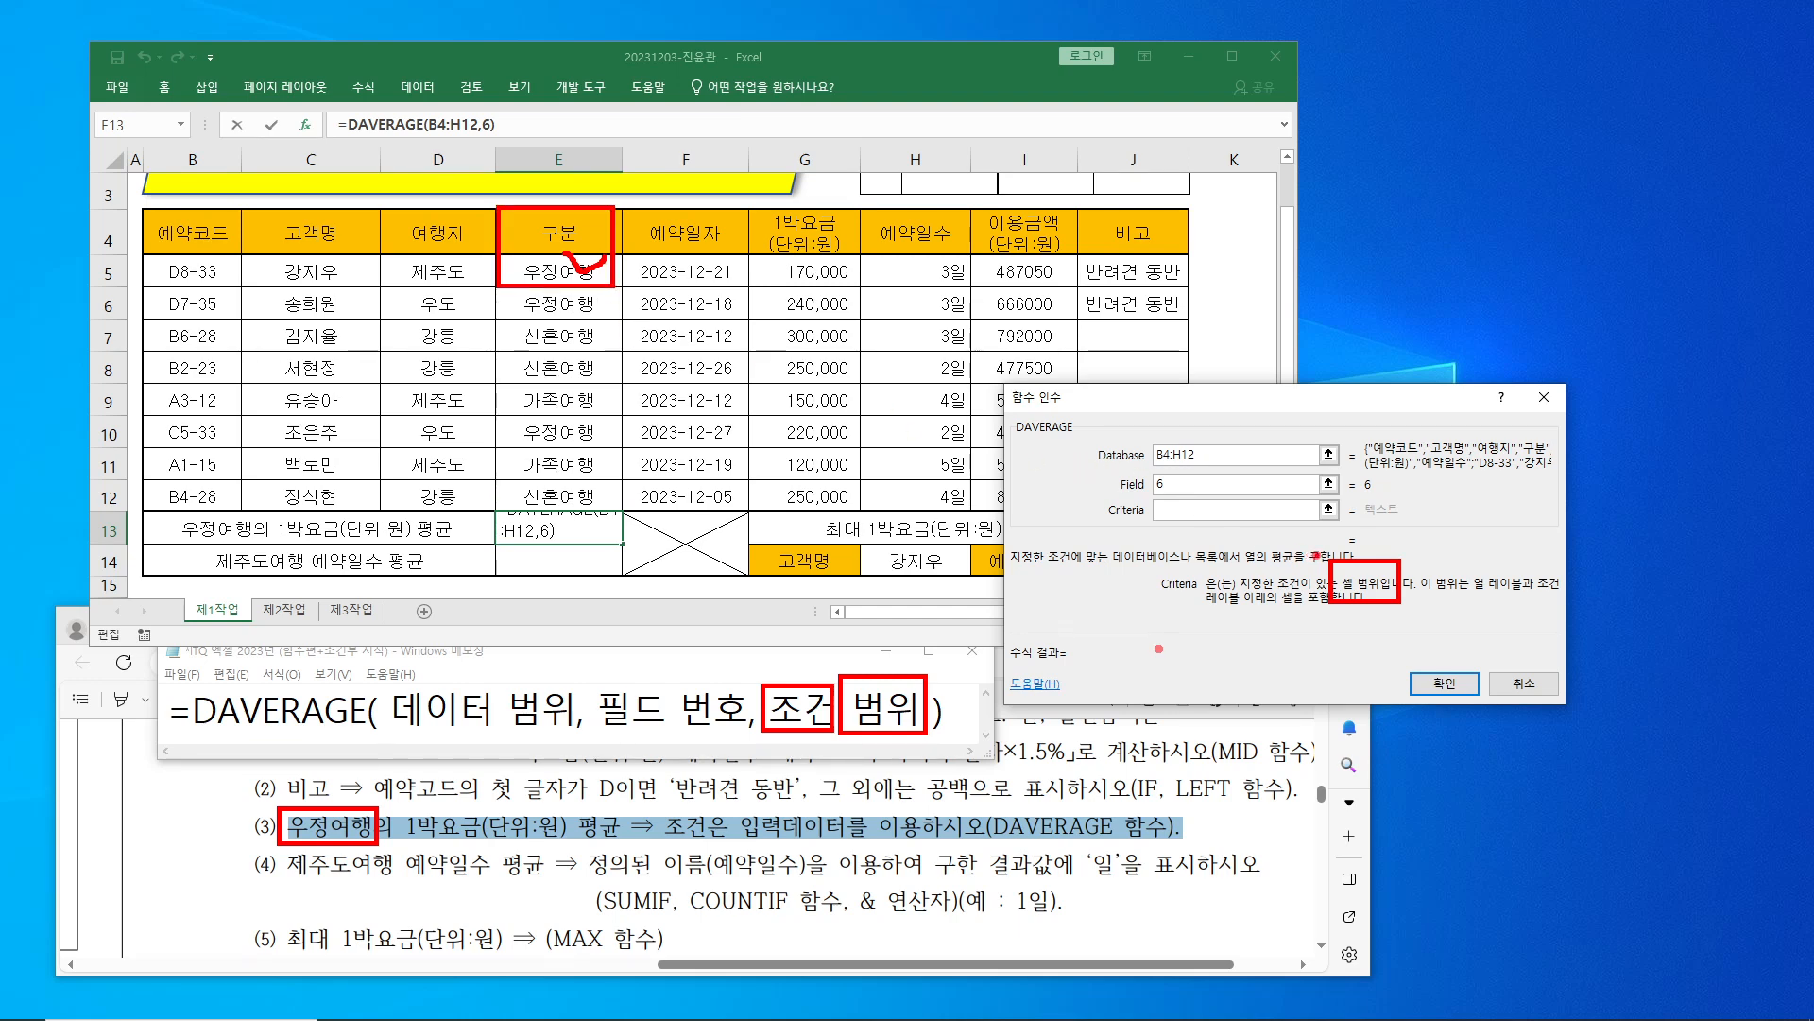
pyautogui.moveTo(1346, 552); pyautogui.dragTo(1479, 474)
pyautogui.press('Escape')
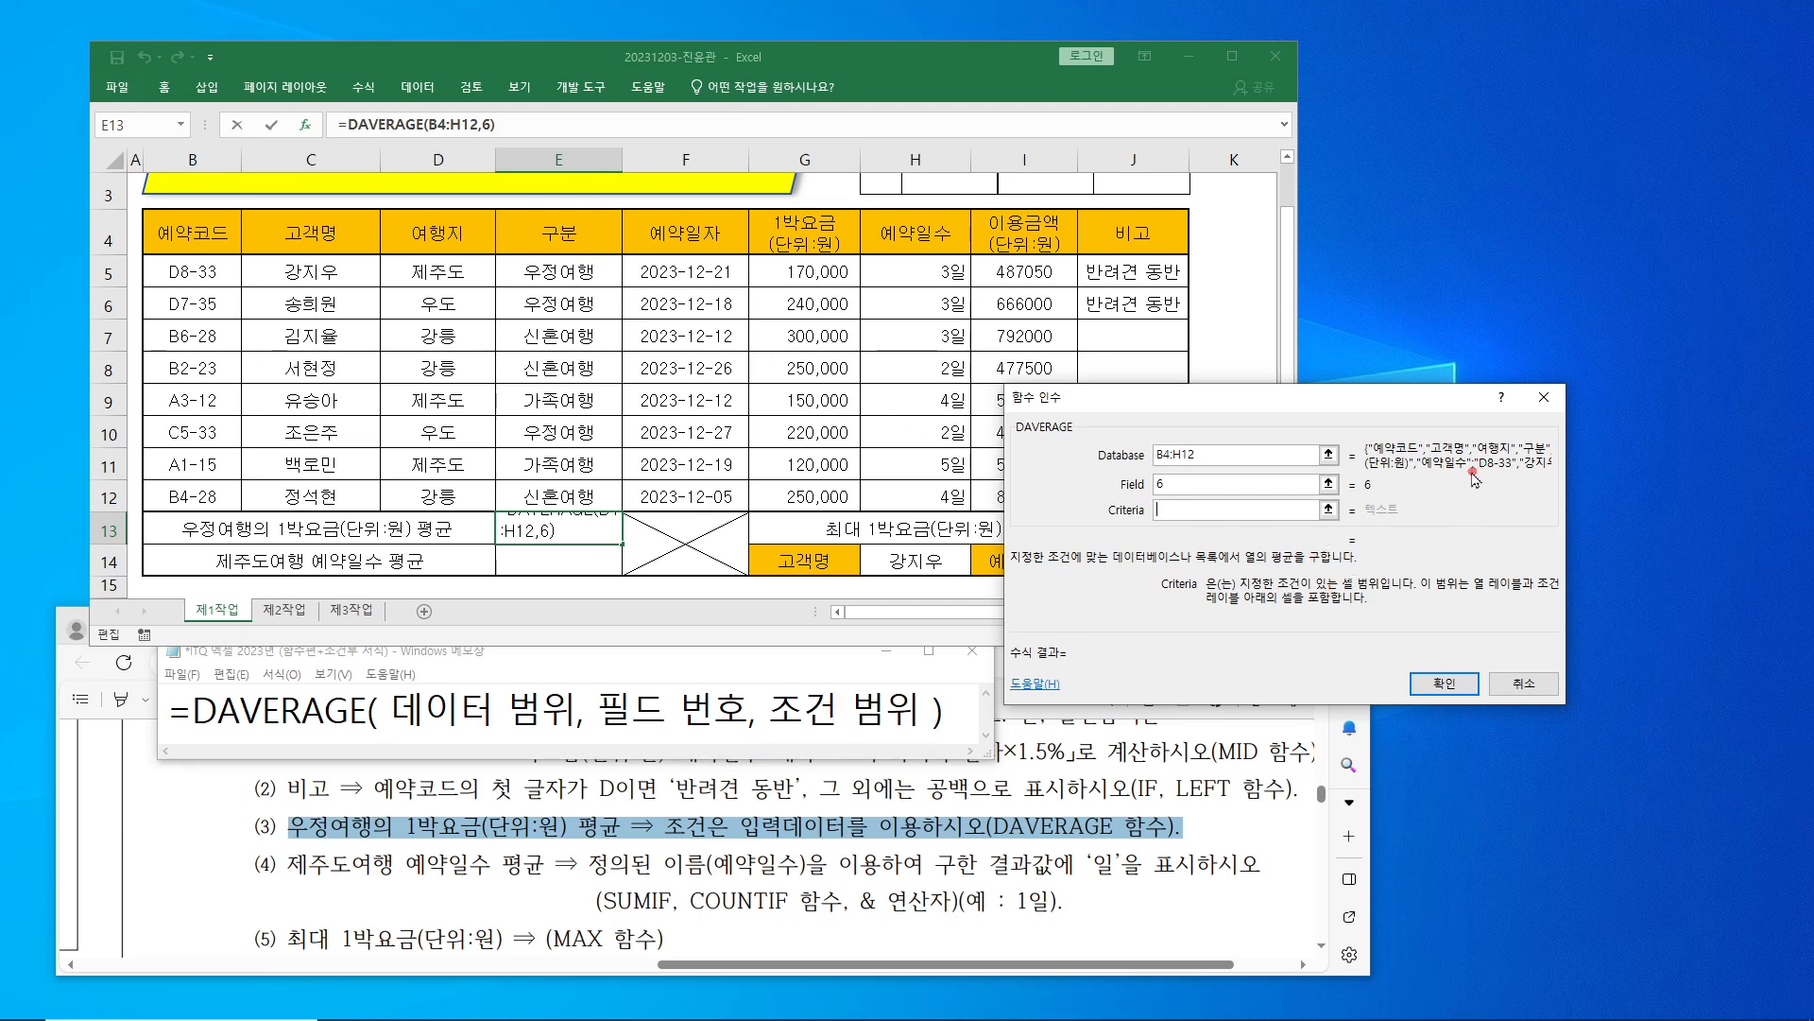
# - Set the Criteria argument to E4:E5 and complete the DAVERAGE formula in E13
pyautogui.click(1195, 513)
pyautogui.moveTo(584, 239); pyautogui.dragTo(577, 280)
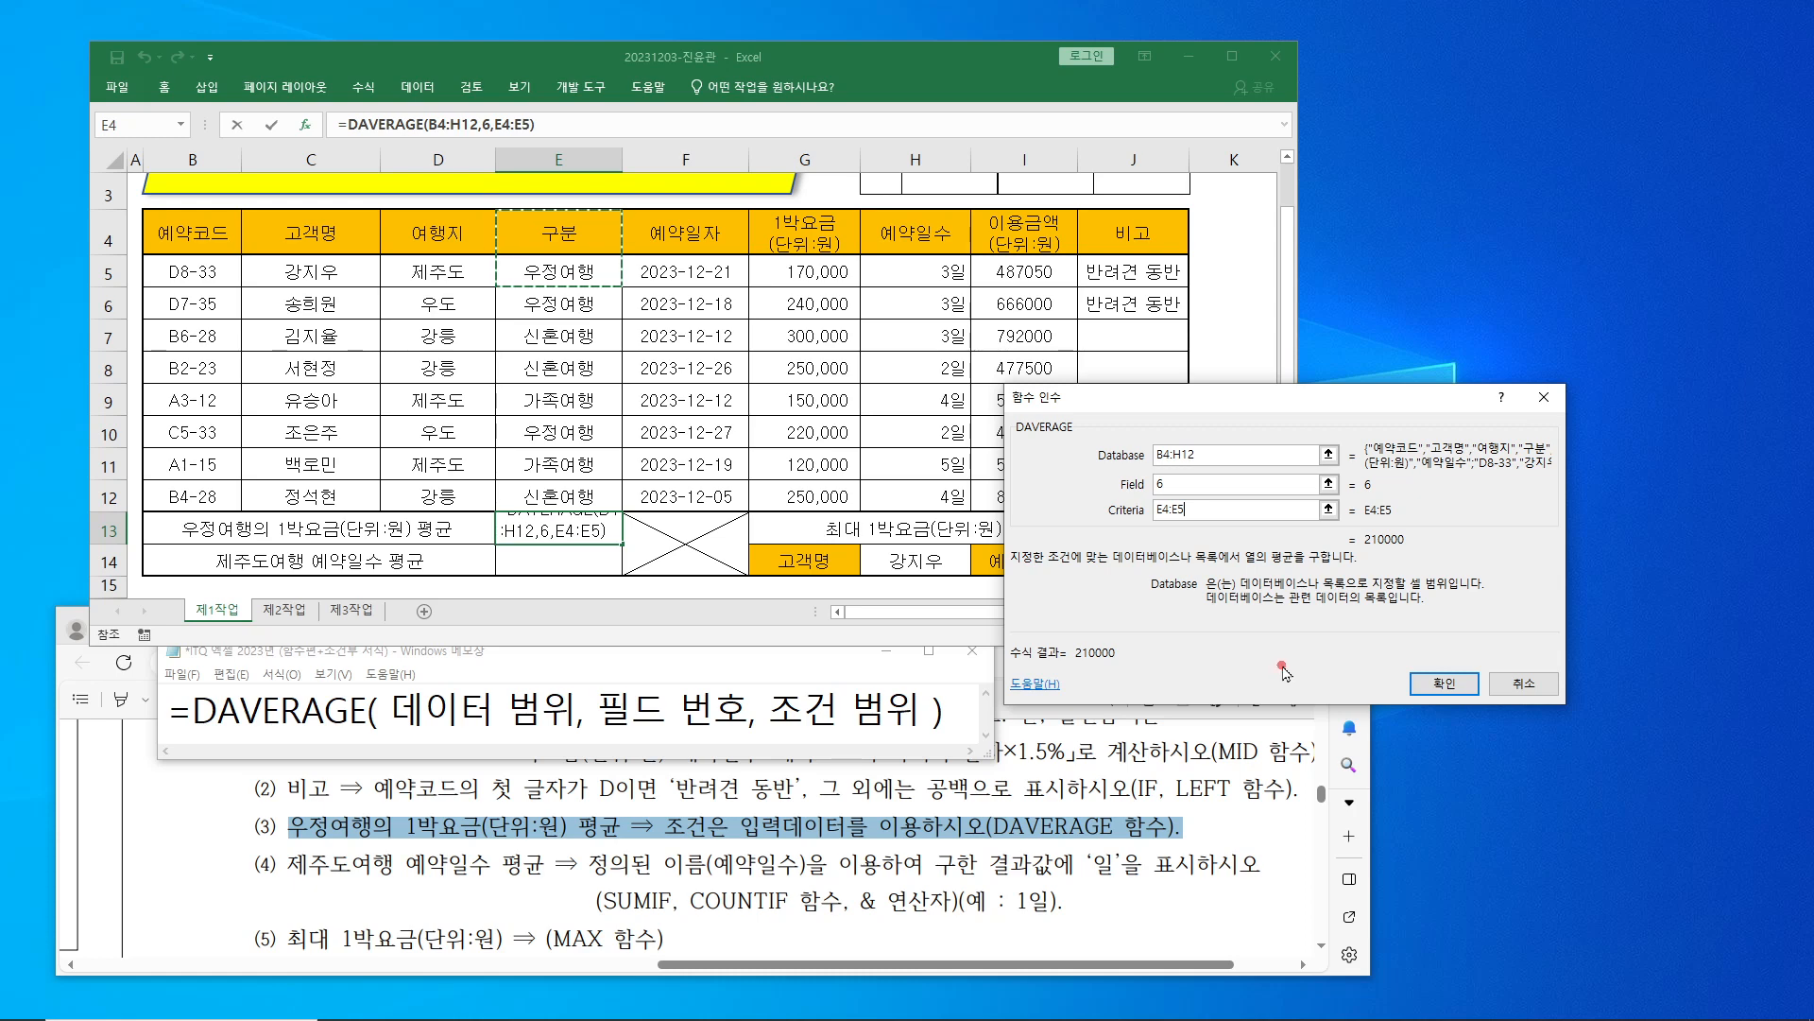
pyautogui.click(1444, 684)
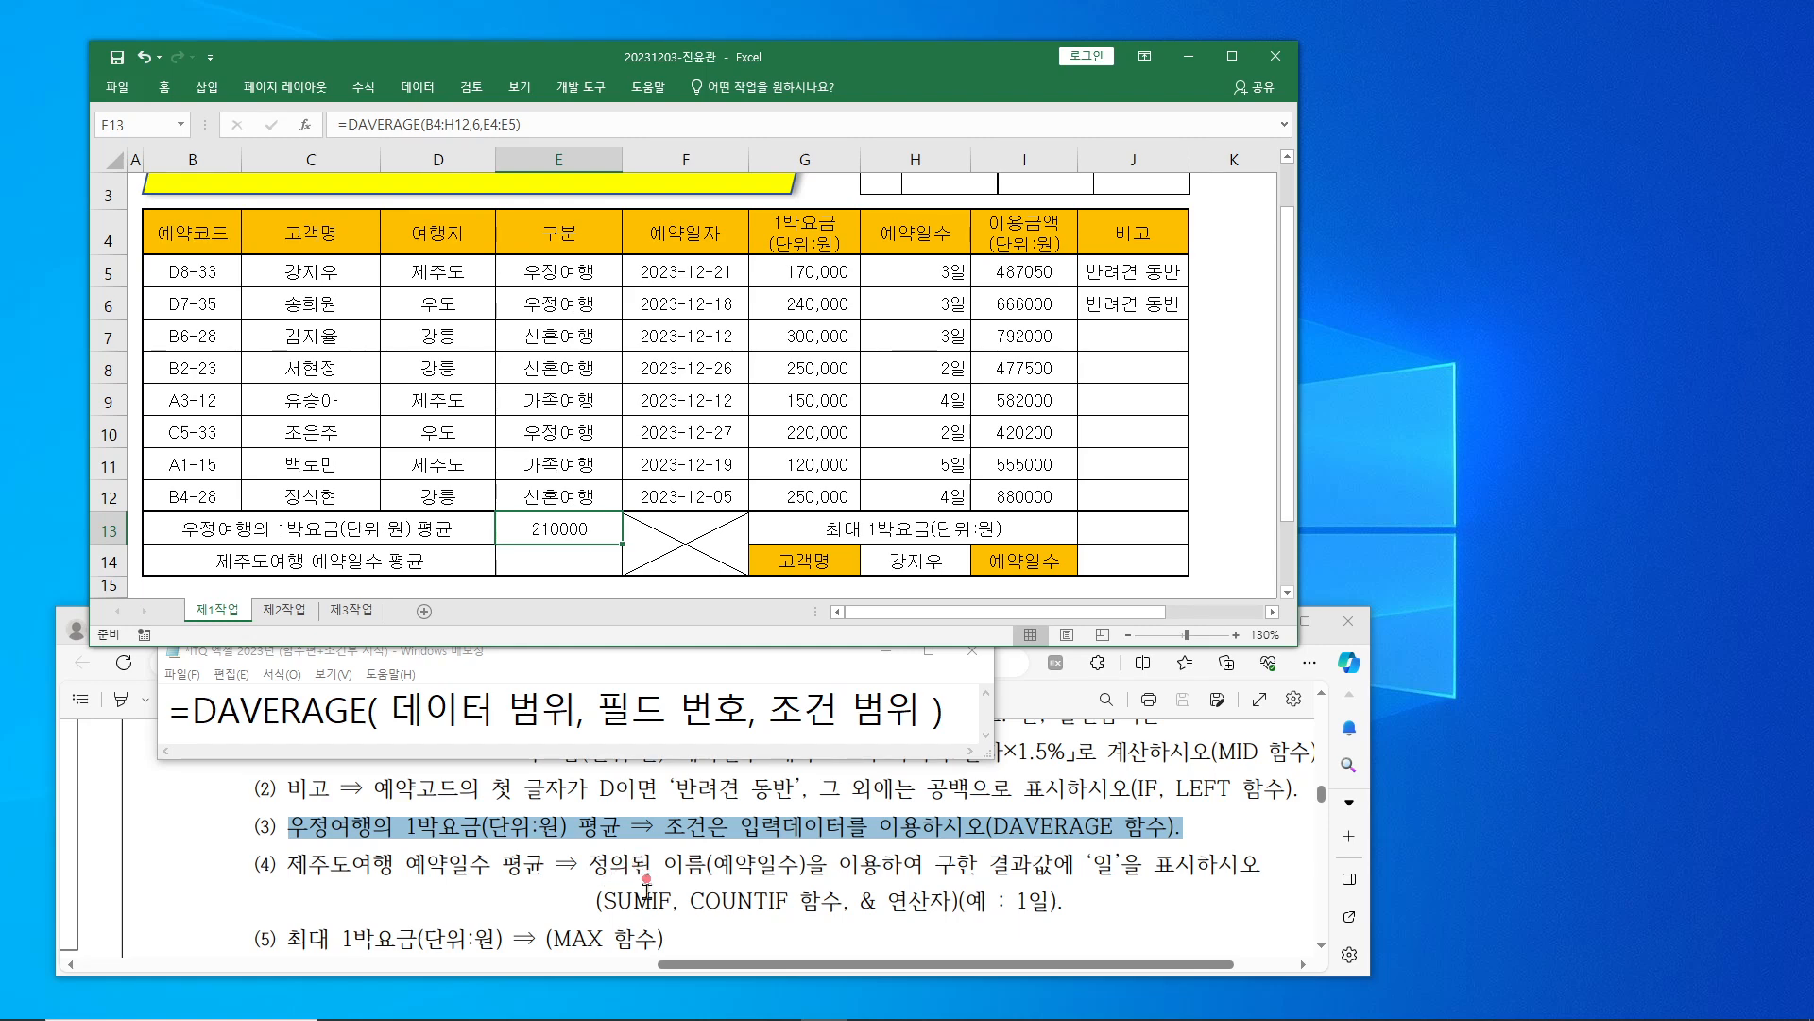
# - Switch to the PowerPoint DAVERAGE quiz slide, reveal its choices, answer, explanation and recommended formula, and put the slide show away
pyautogui.click(724, 1009)
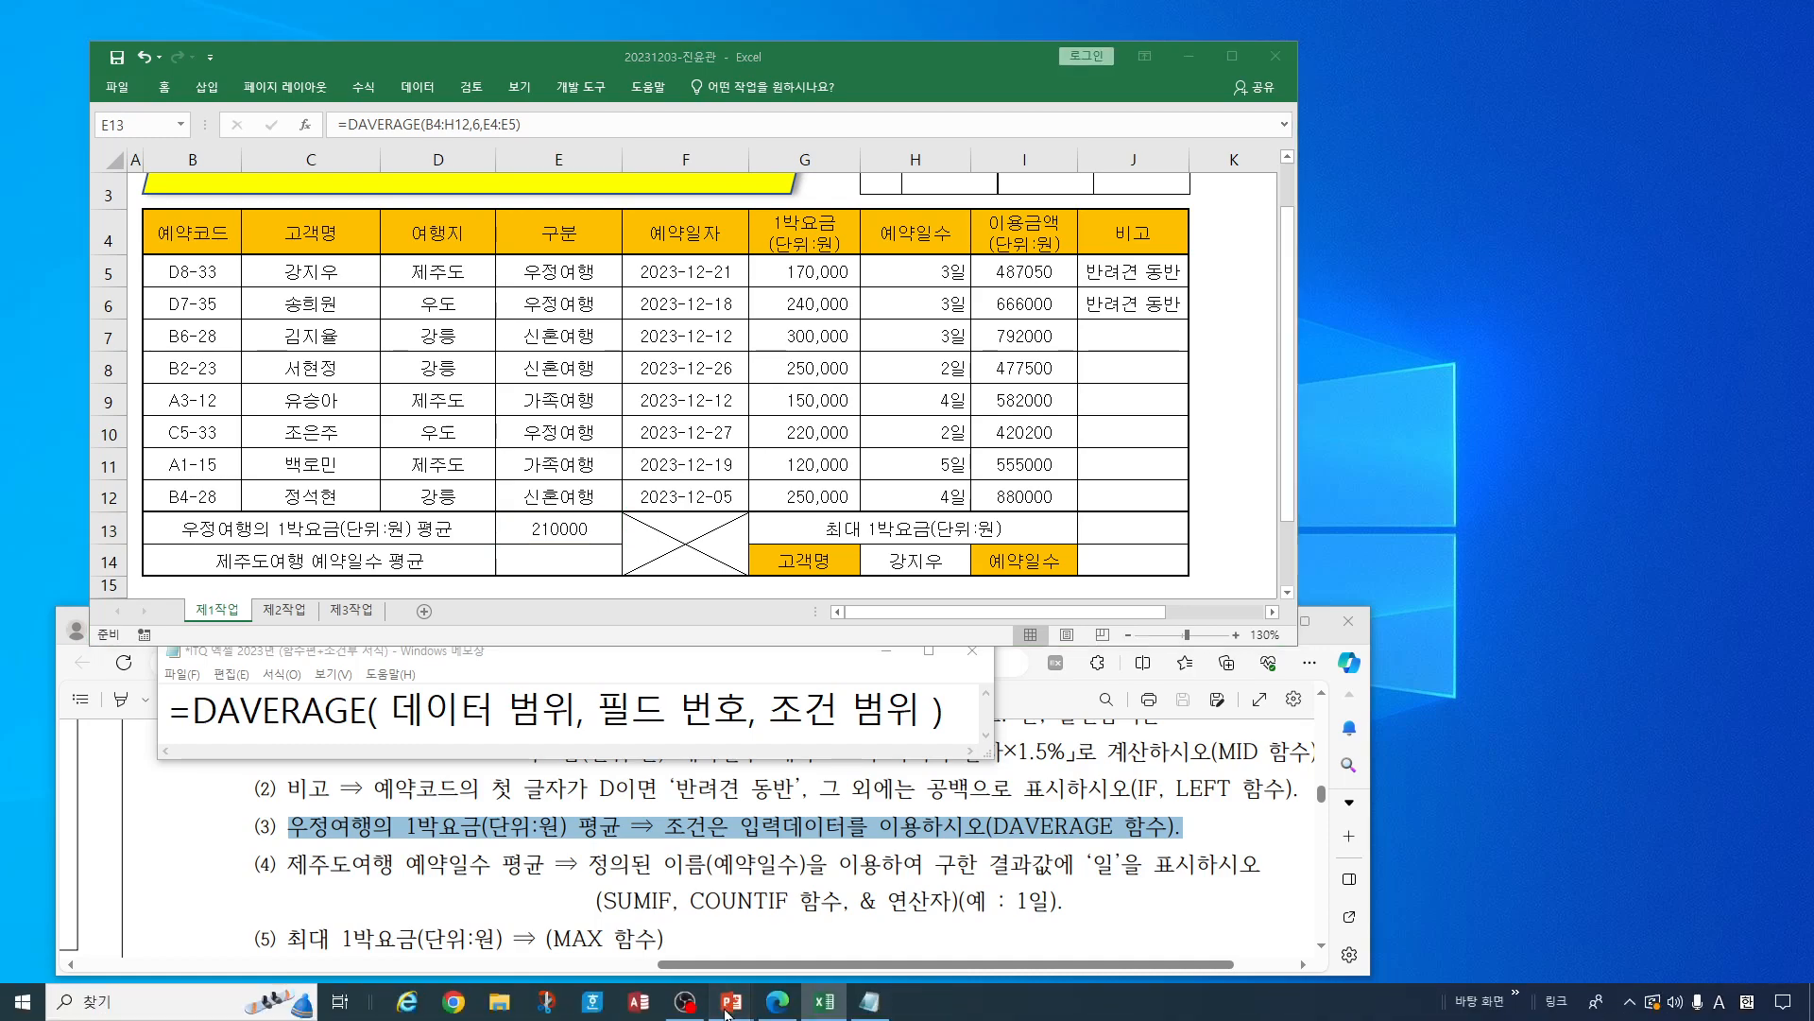
pyautogui.click(654, 951)
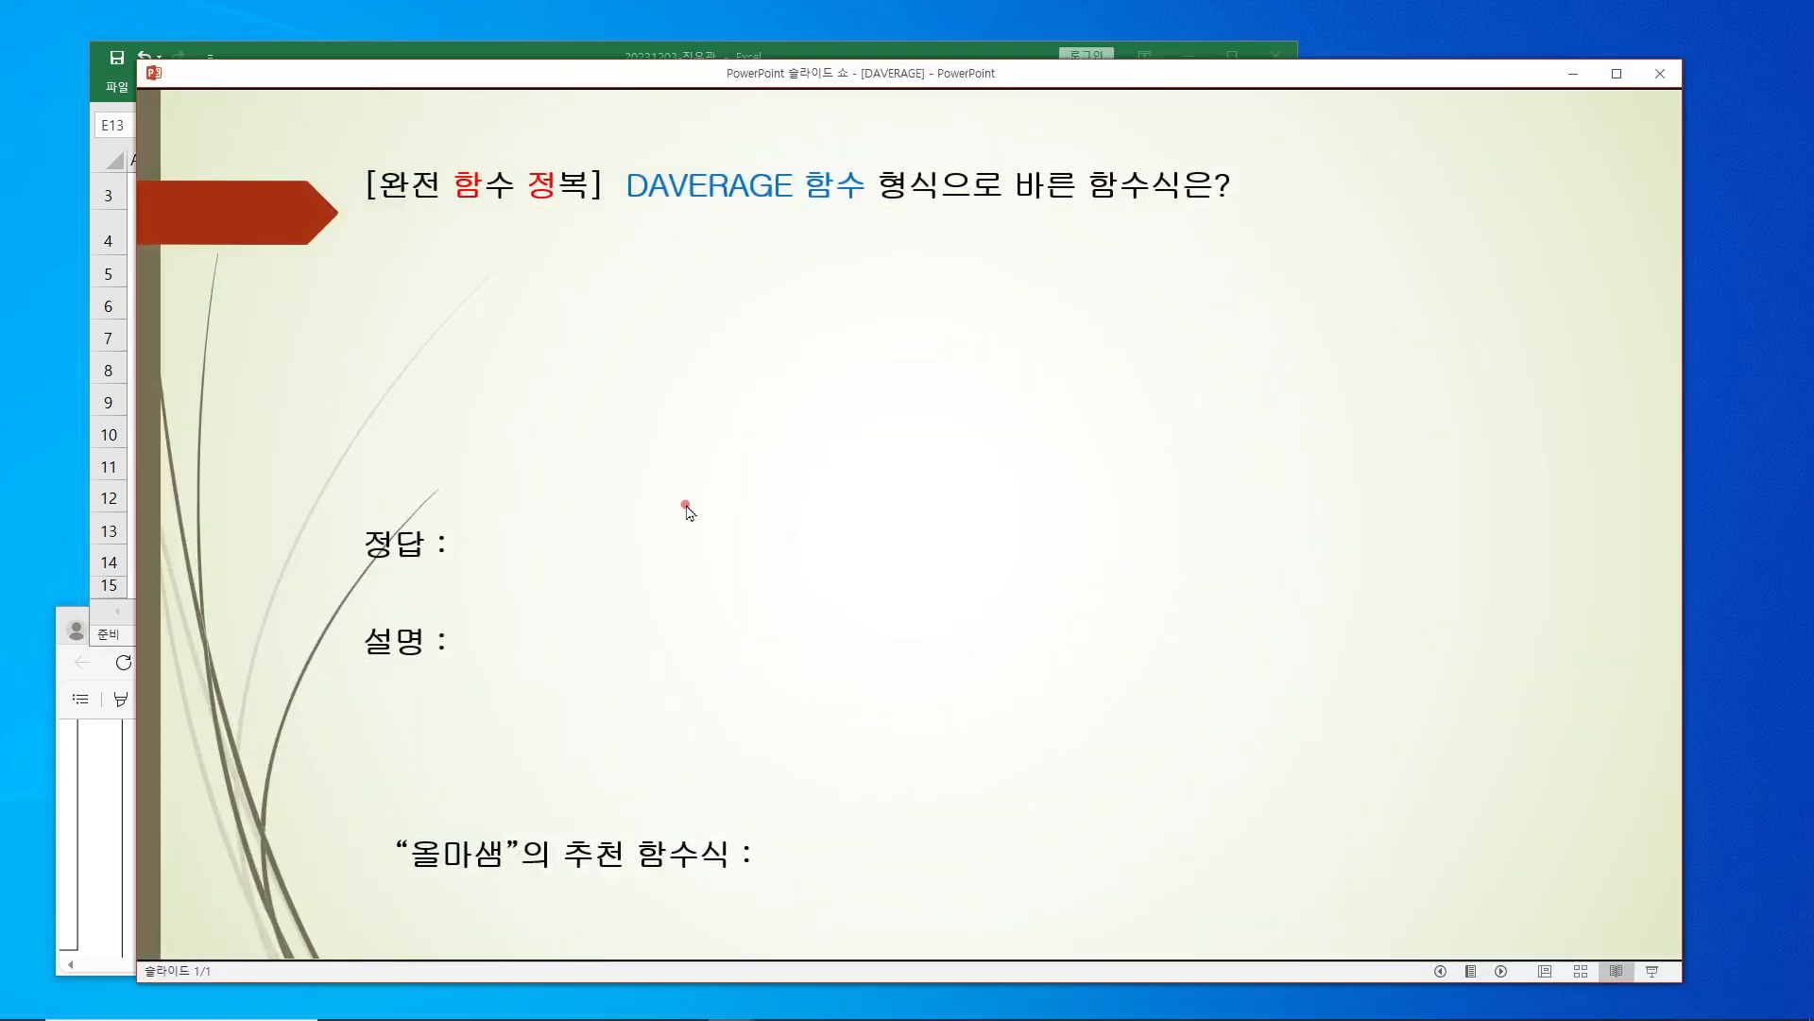
pyautogui.click(687, 509)
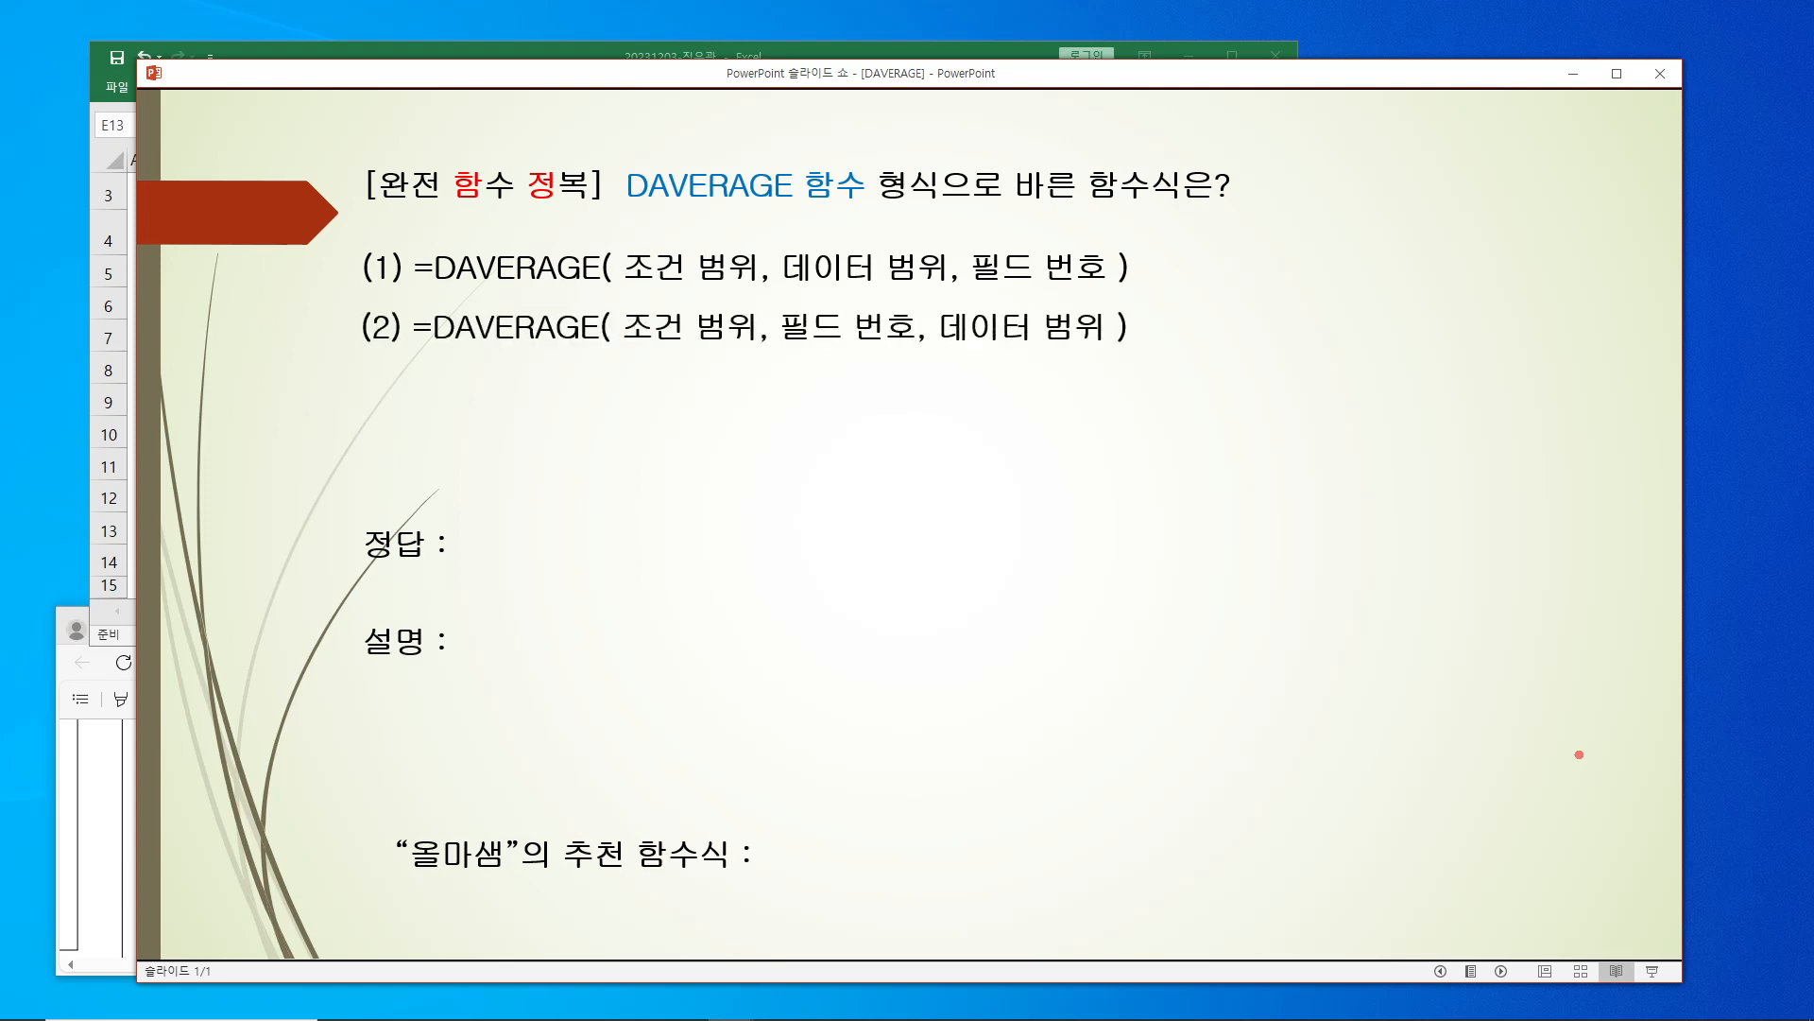
pyautogui.click(1579, 754)
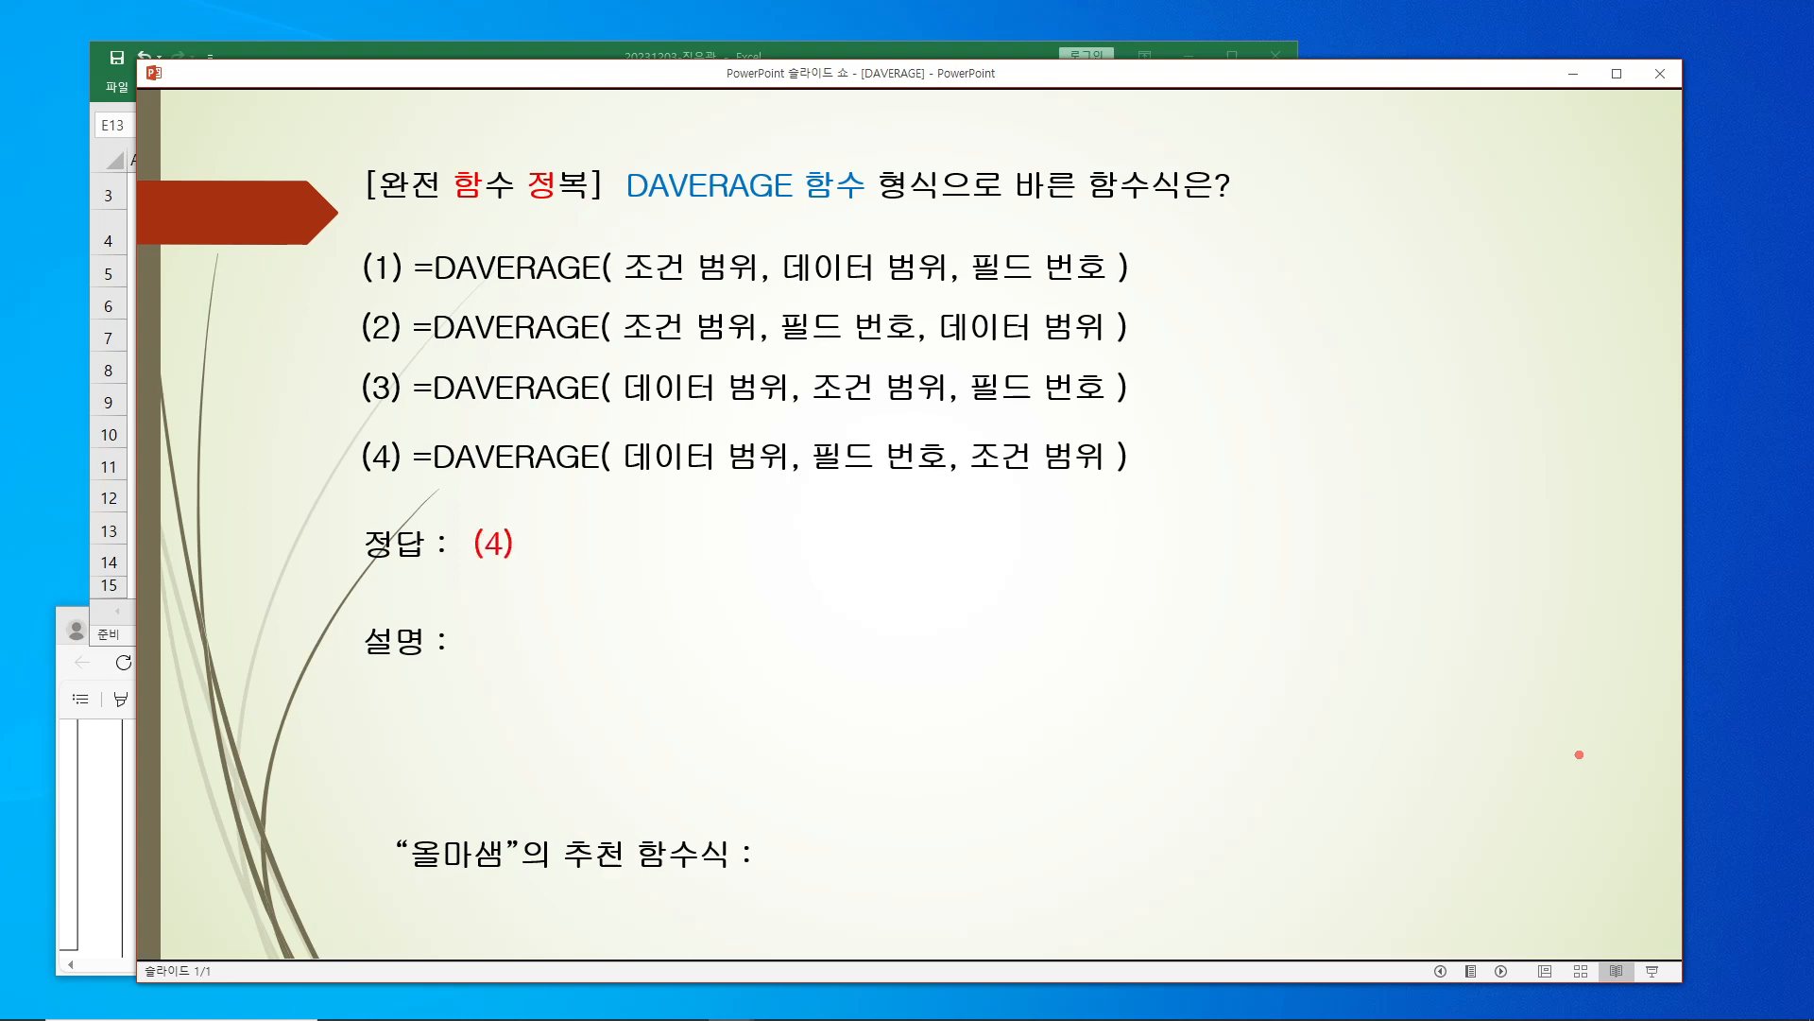
pyautogui.click(1579, 754)
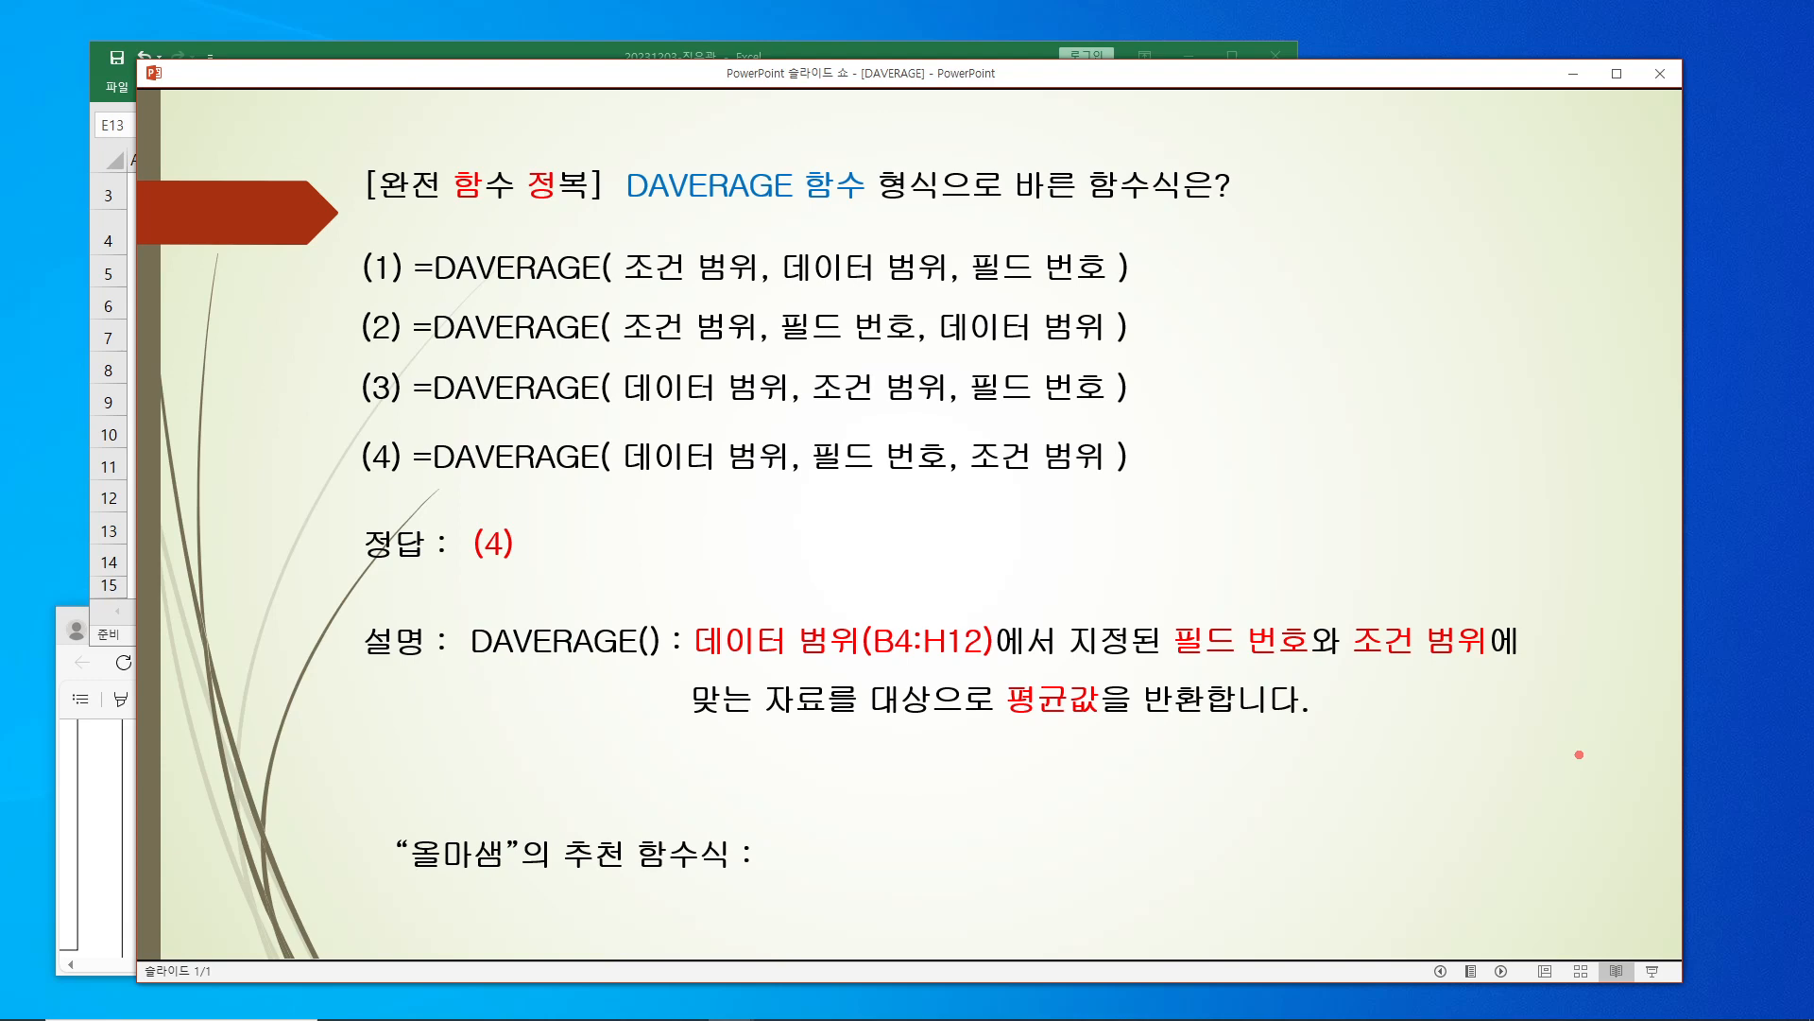
pyautogui.click(1579, 754)
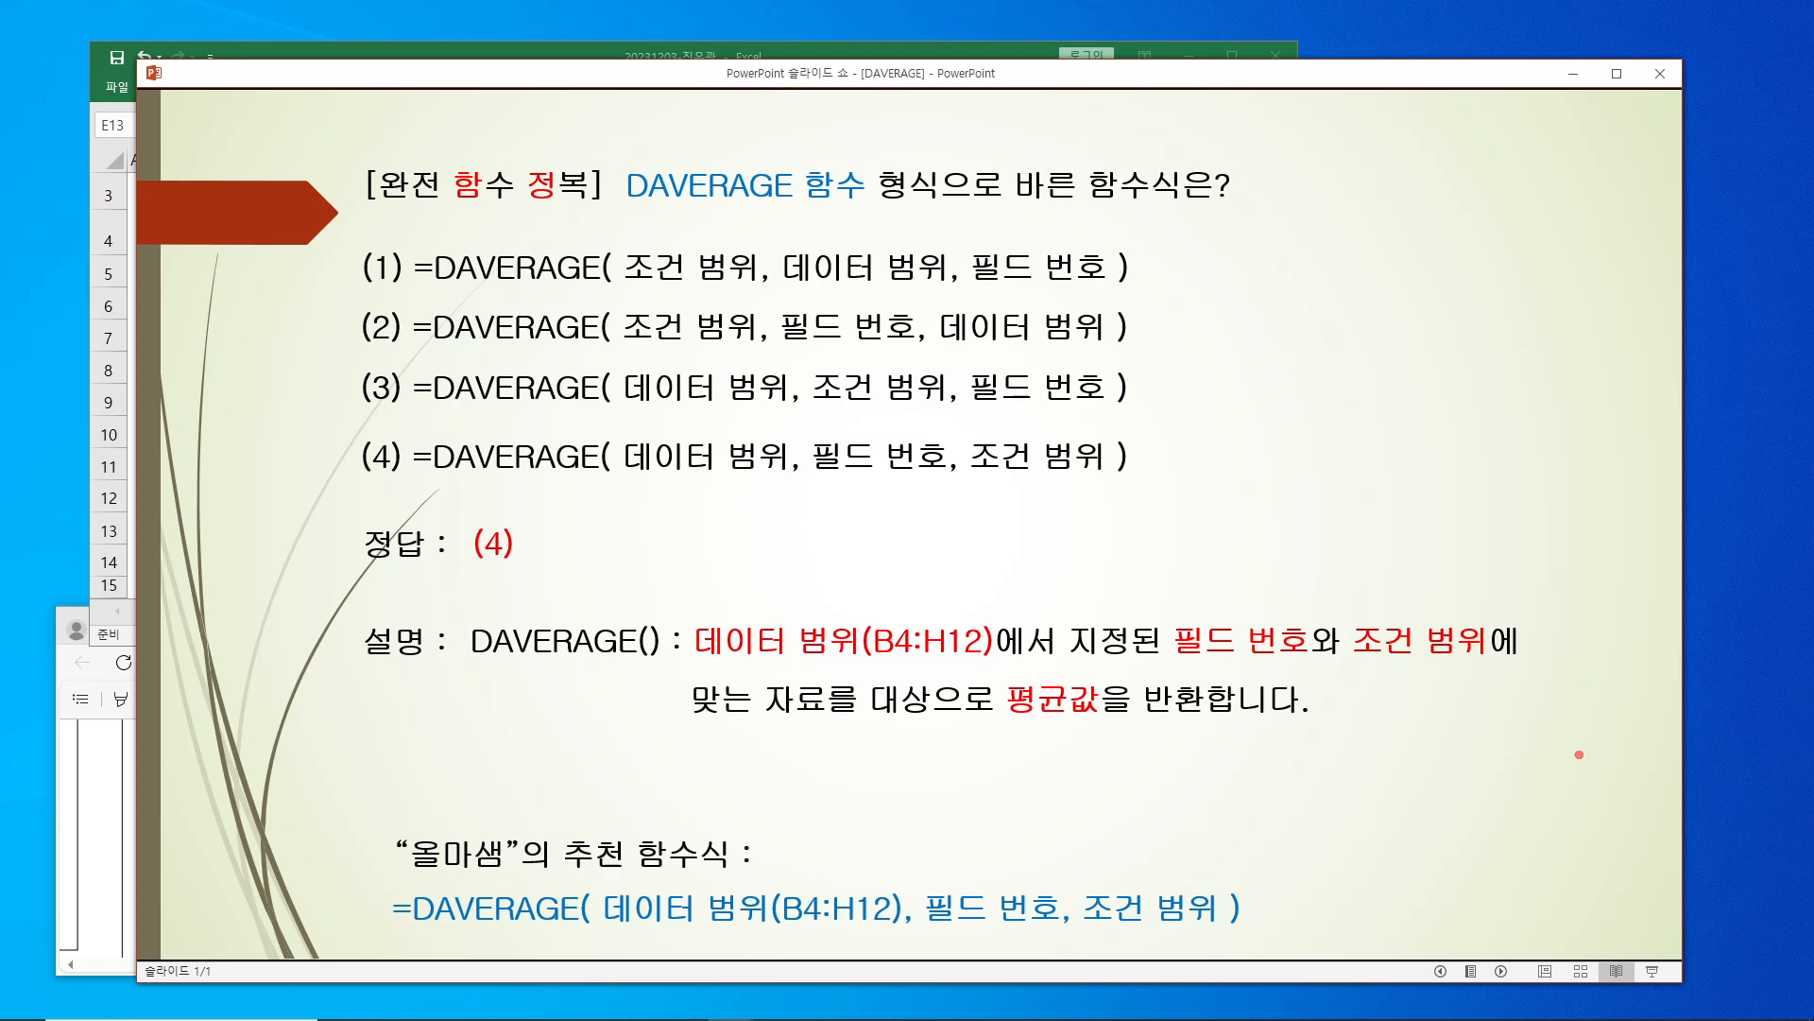
pyautogui.click(1584, 73)
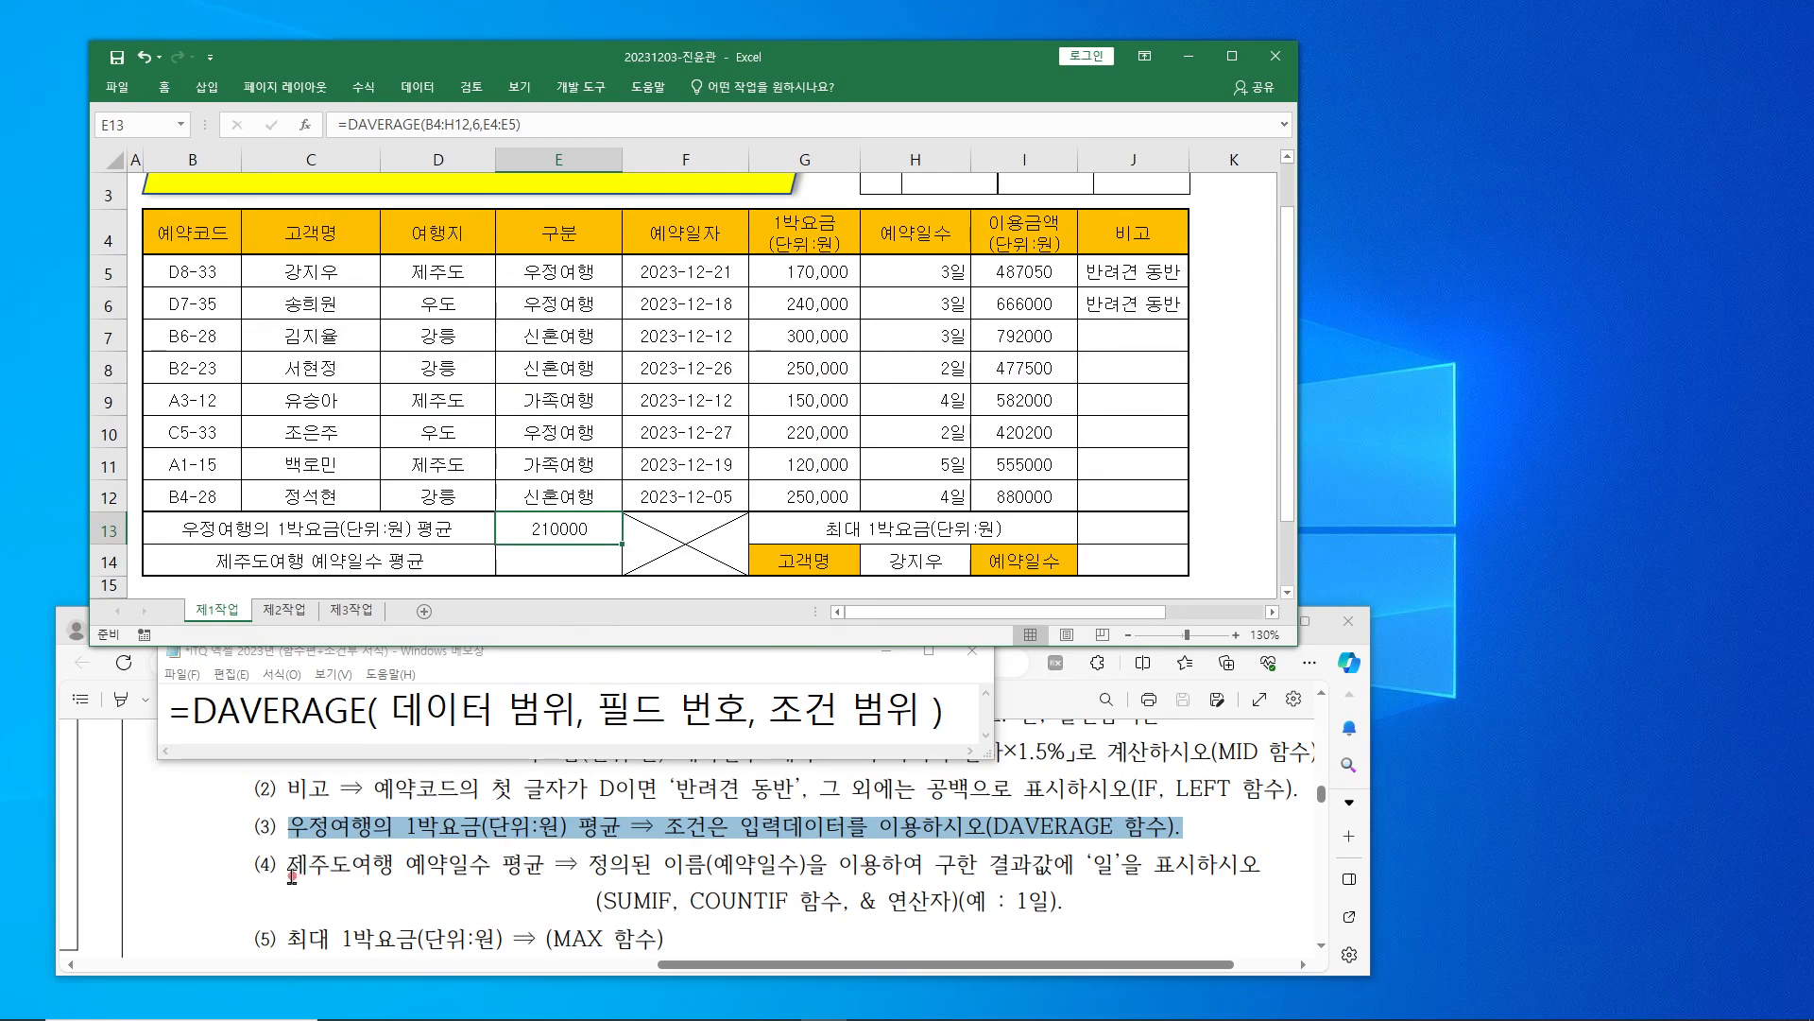
# - Highlight task (4) in the exam PDF and bring the Notepad window forward over the worksheet table
pyautogui.moveTo(289, 871); pyautogui.dragTo(1066, 912)
pyautogui.scroll(-1, 969, 855)
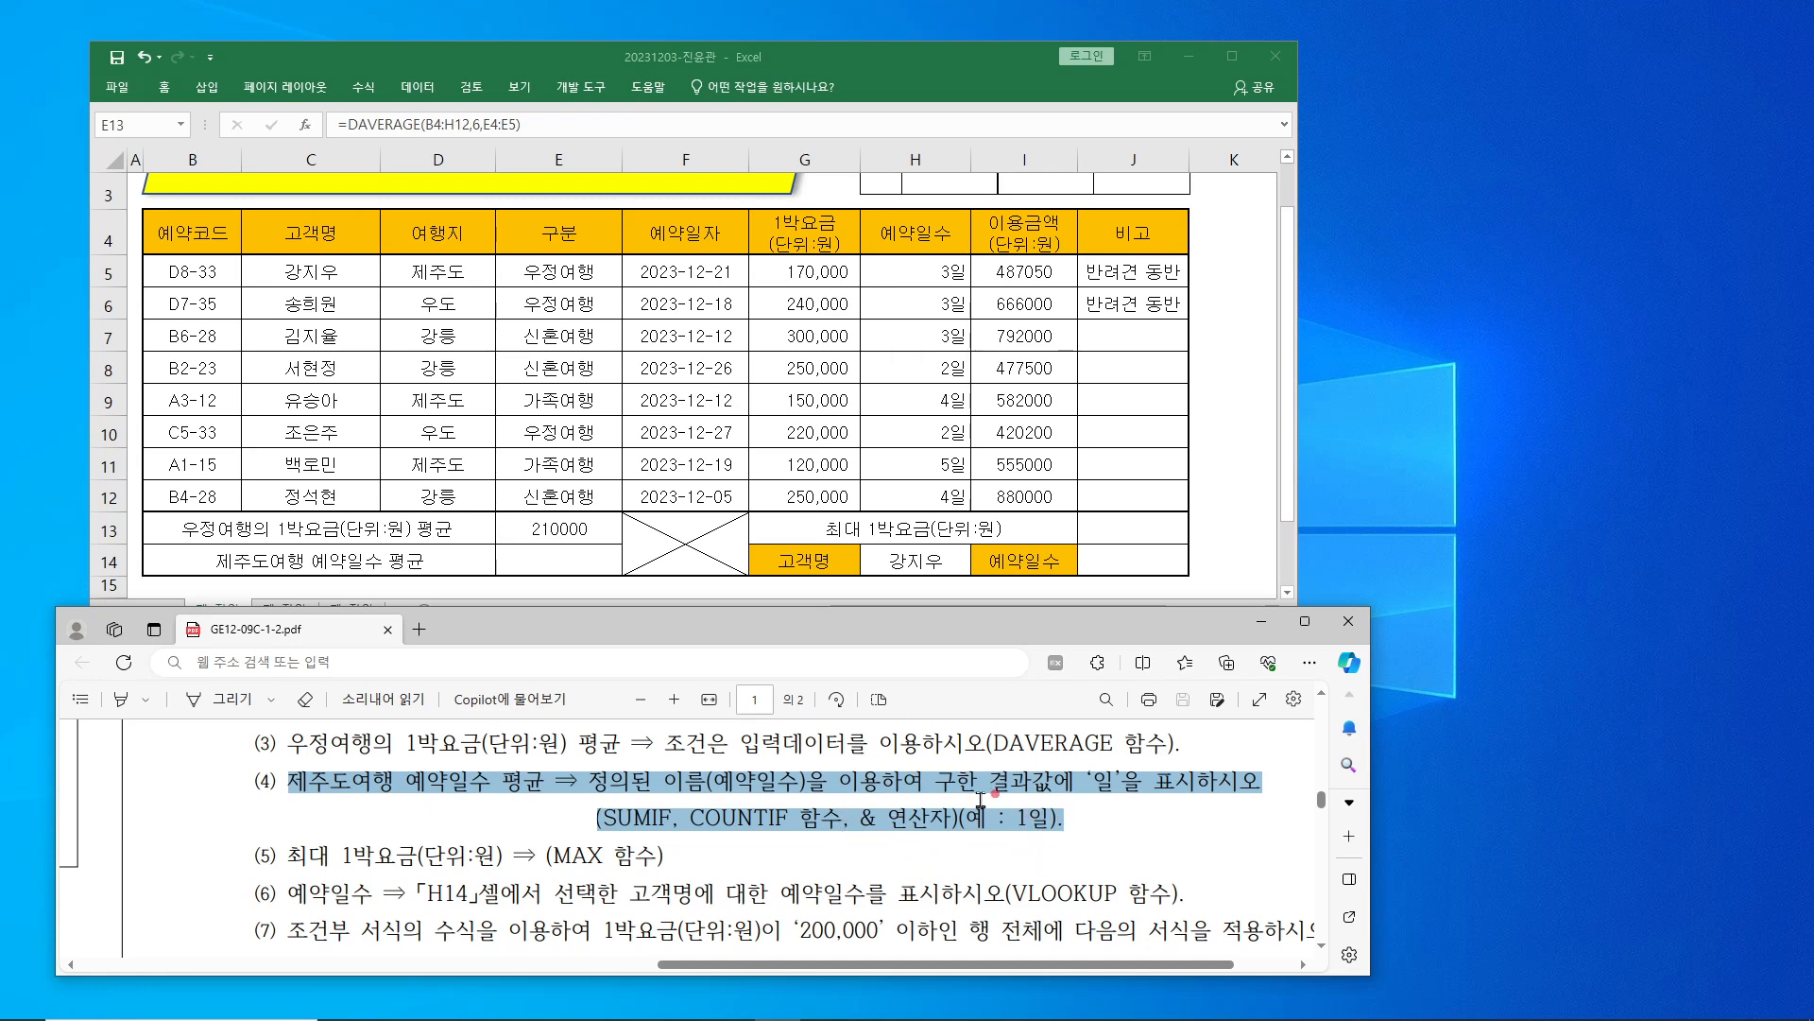
pyautogui.moveTo(862, 1019)
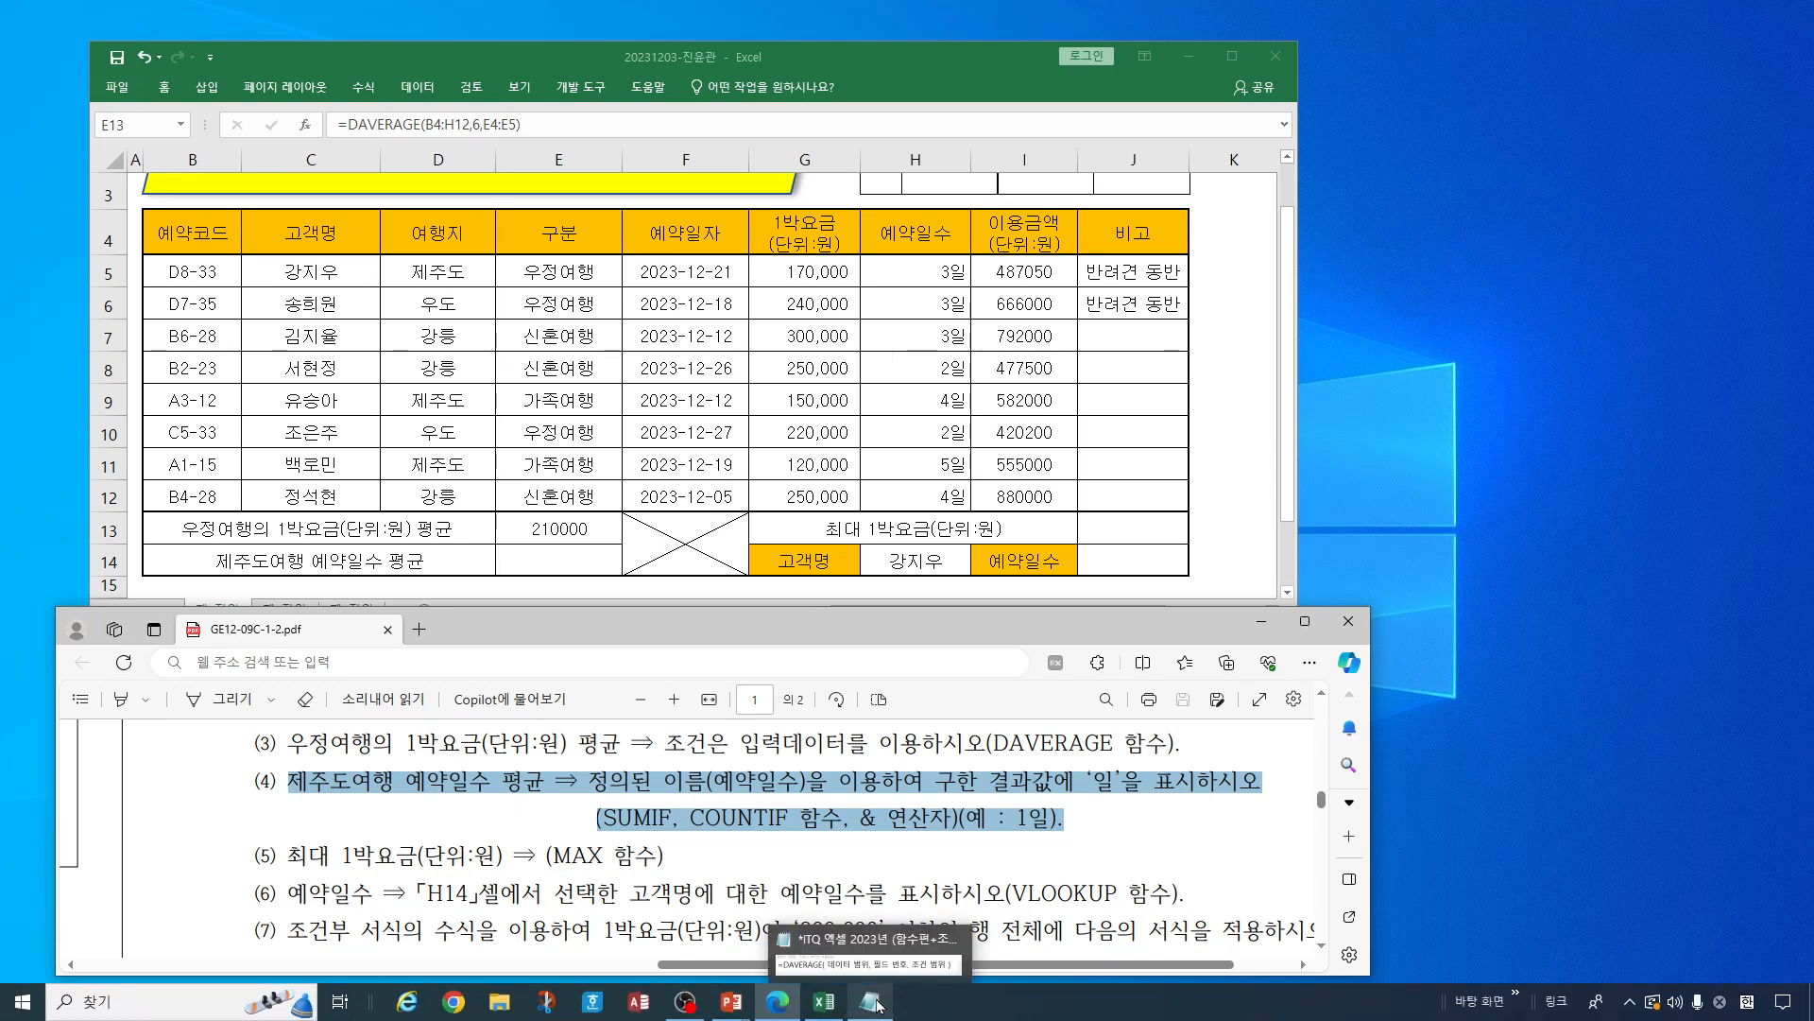
pyautogui.click(877, 1006)
pyautogui.moveTo(652, 659); pyautogui.dragTo(720, 204)
# - Replace the DAVERAGE syntax in the note with =SUMIF( 검색 범위, 조건, 합계 범위 )
pyautogui.moveTo(1009, 260); pyautogui.dragTo(259, 265)
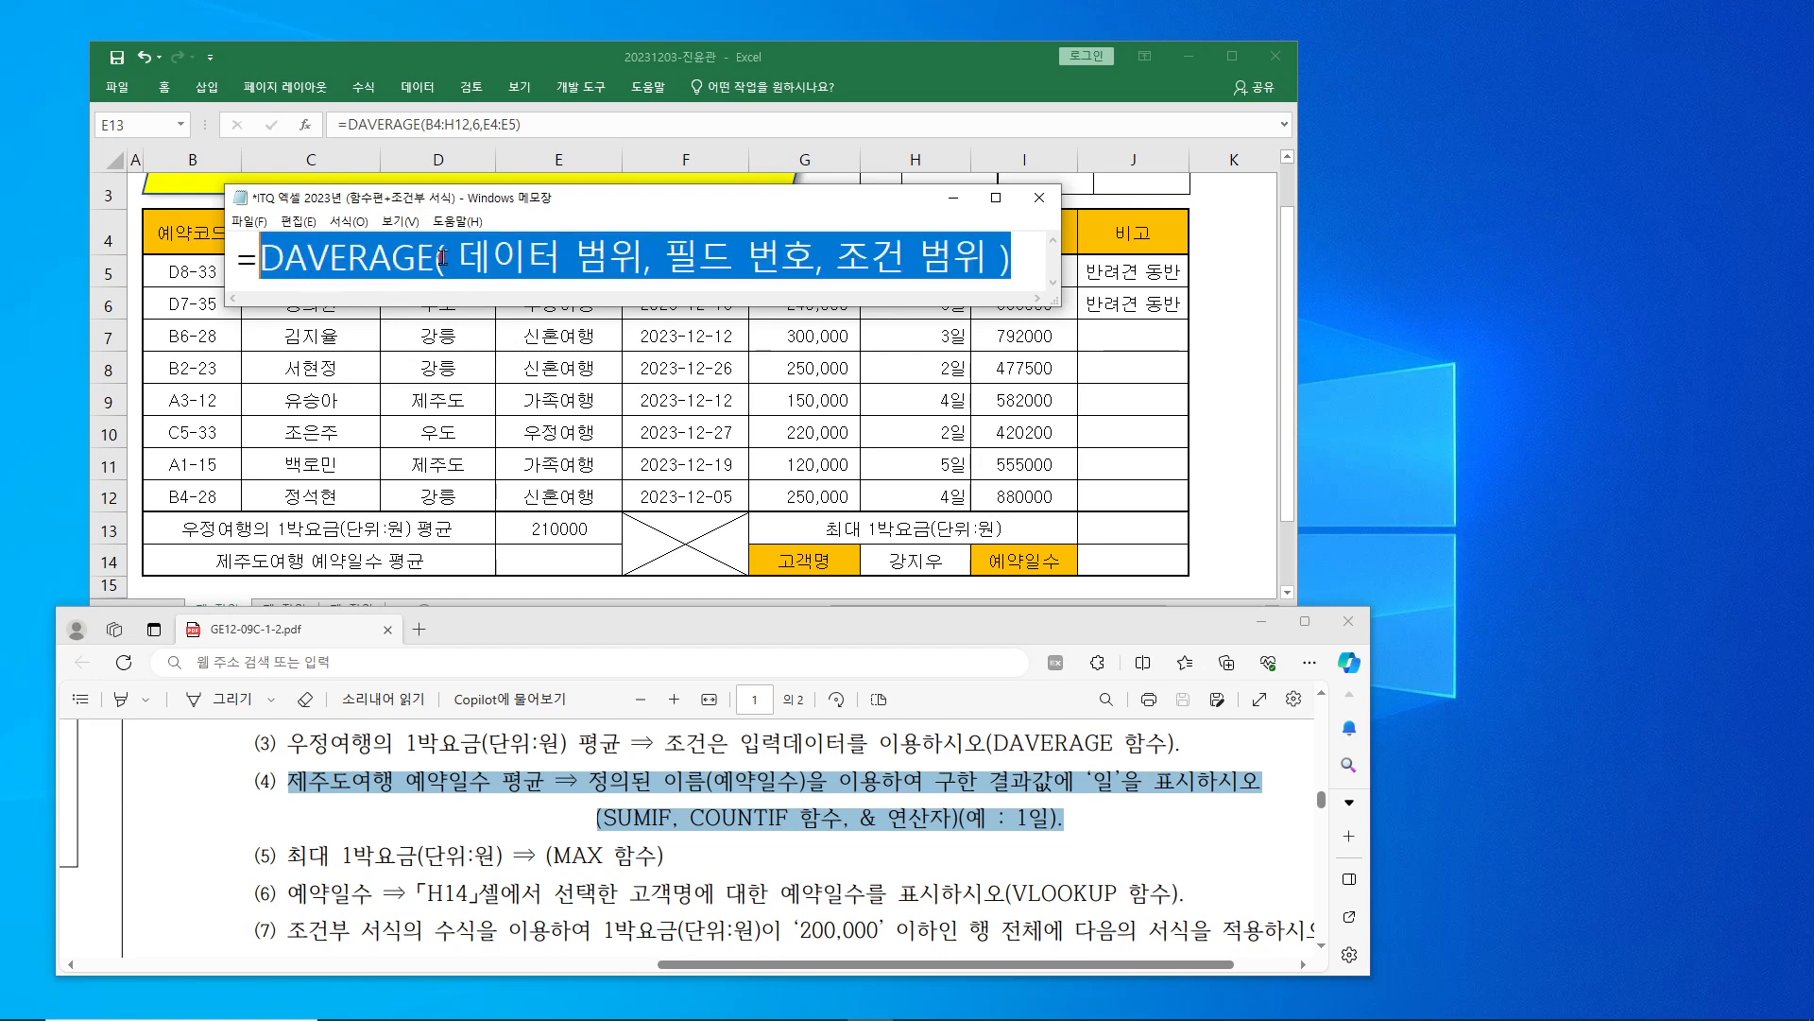
pyautogui.press('BackSpace')
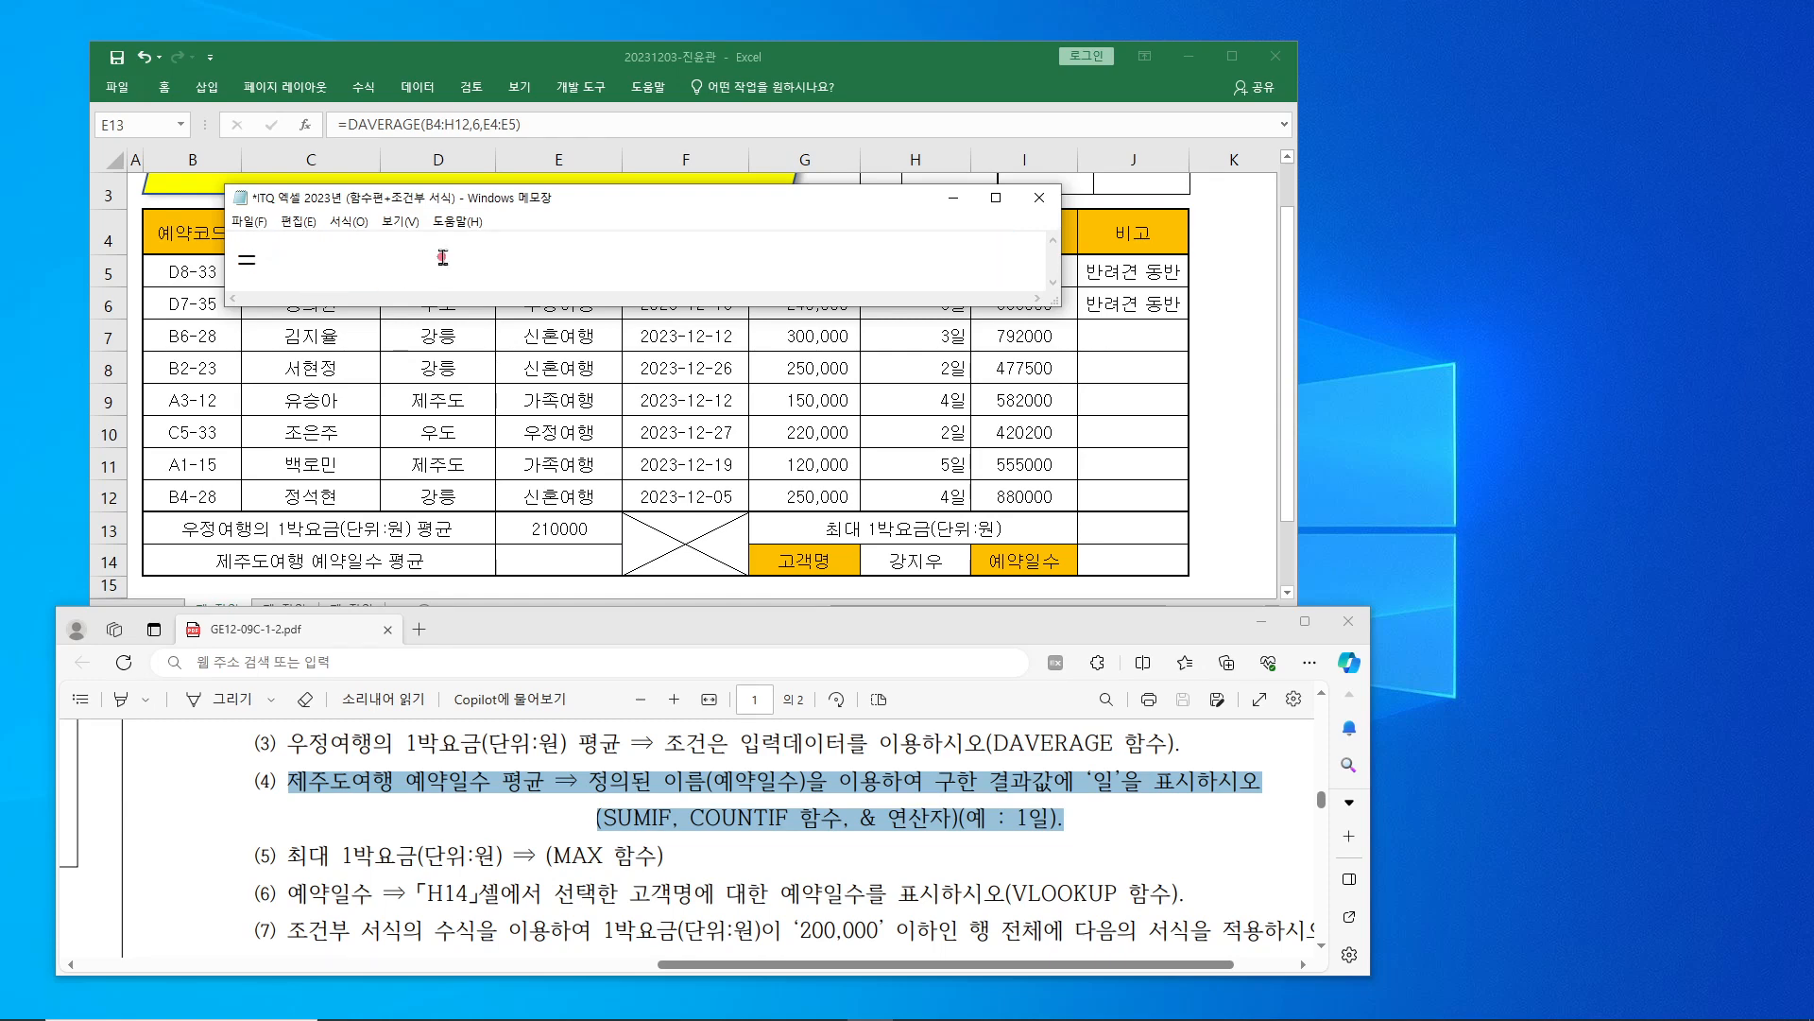
pyautogui.write('ㄴ')
pyautogui.press('BackSpace')
pyautogui.write('SUMIF( ')
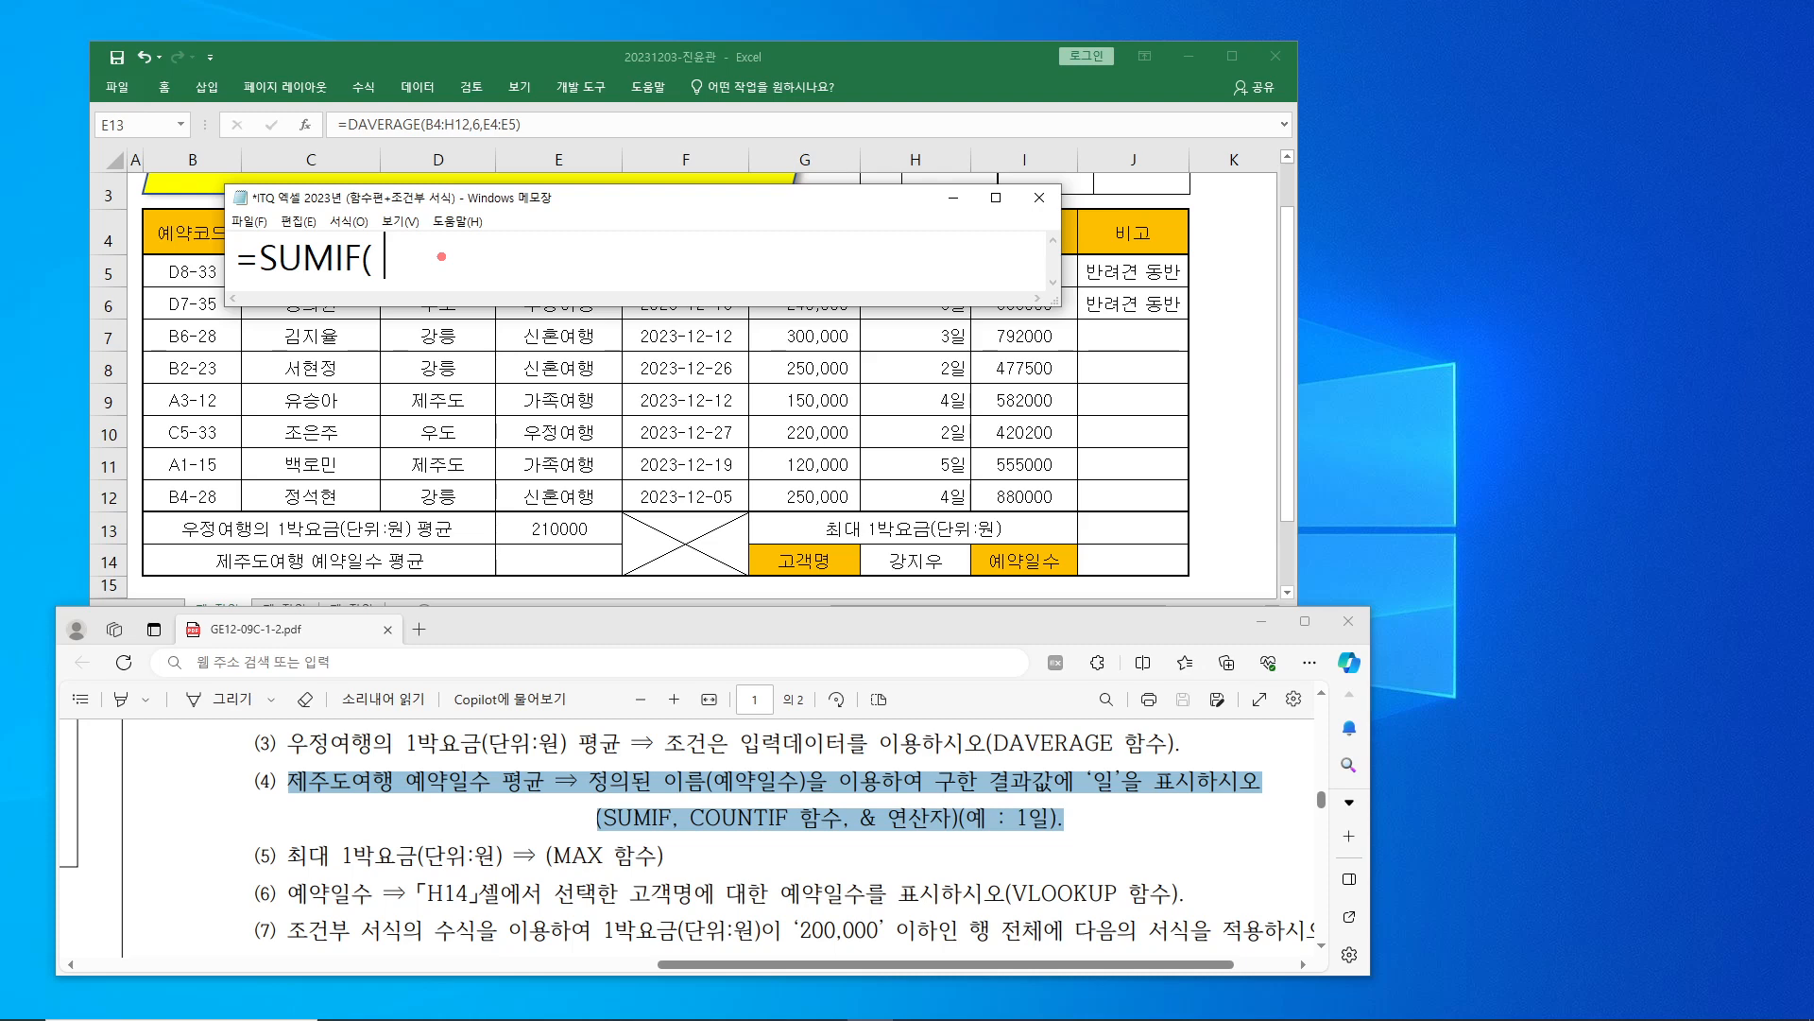
pyautogui.write('검색')
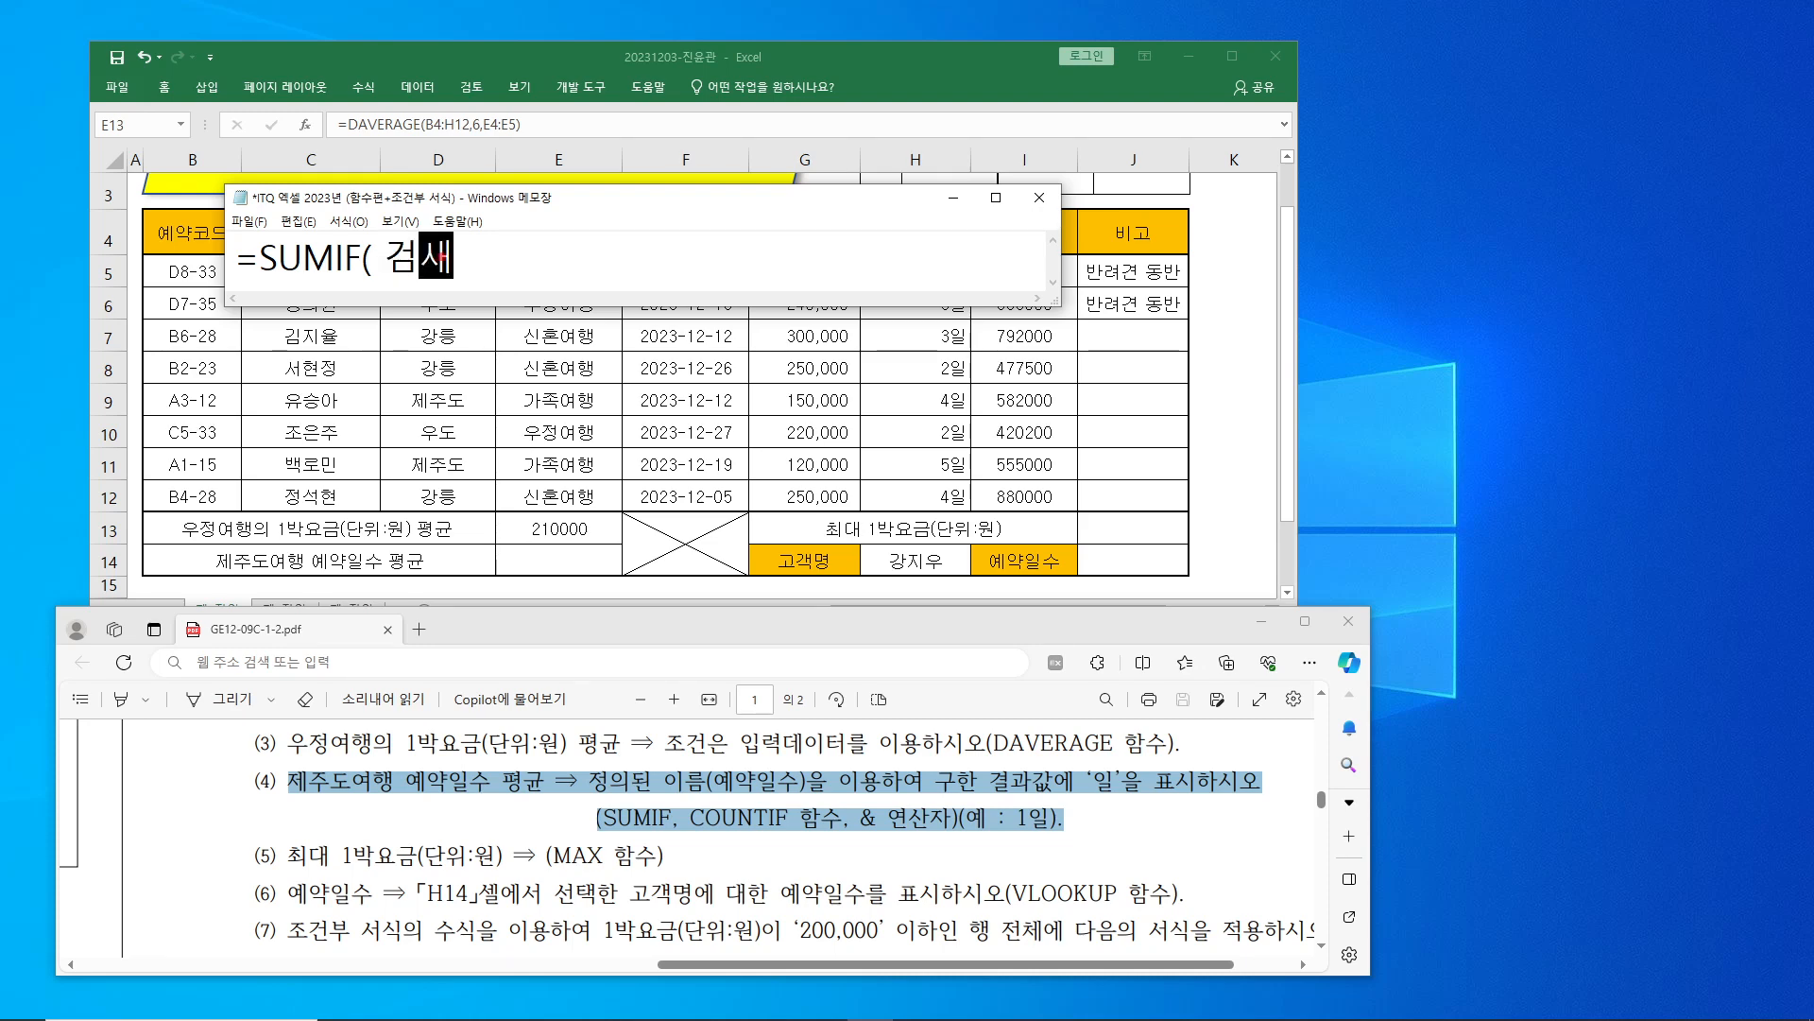
pyautogui.write(' 범위')
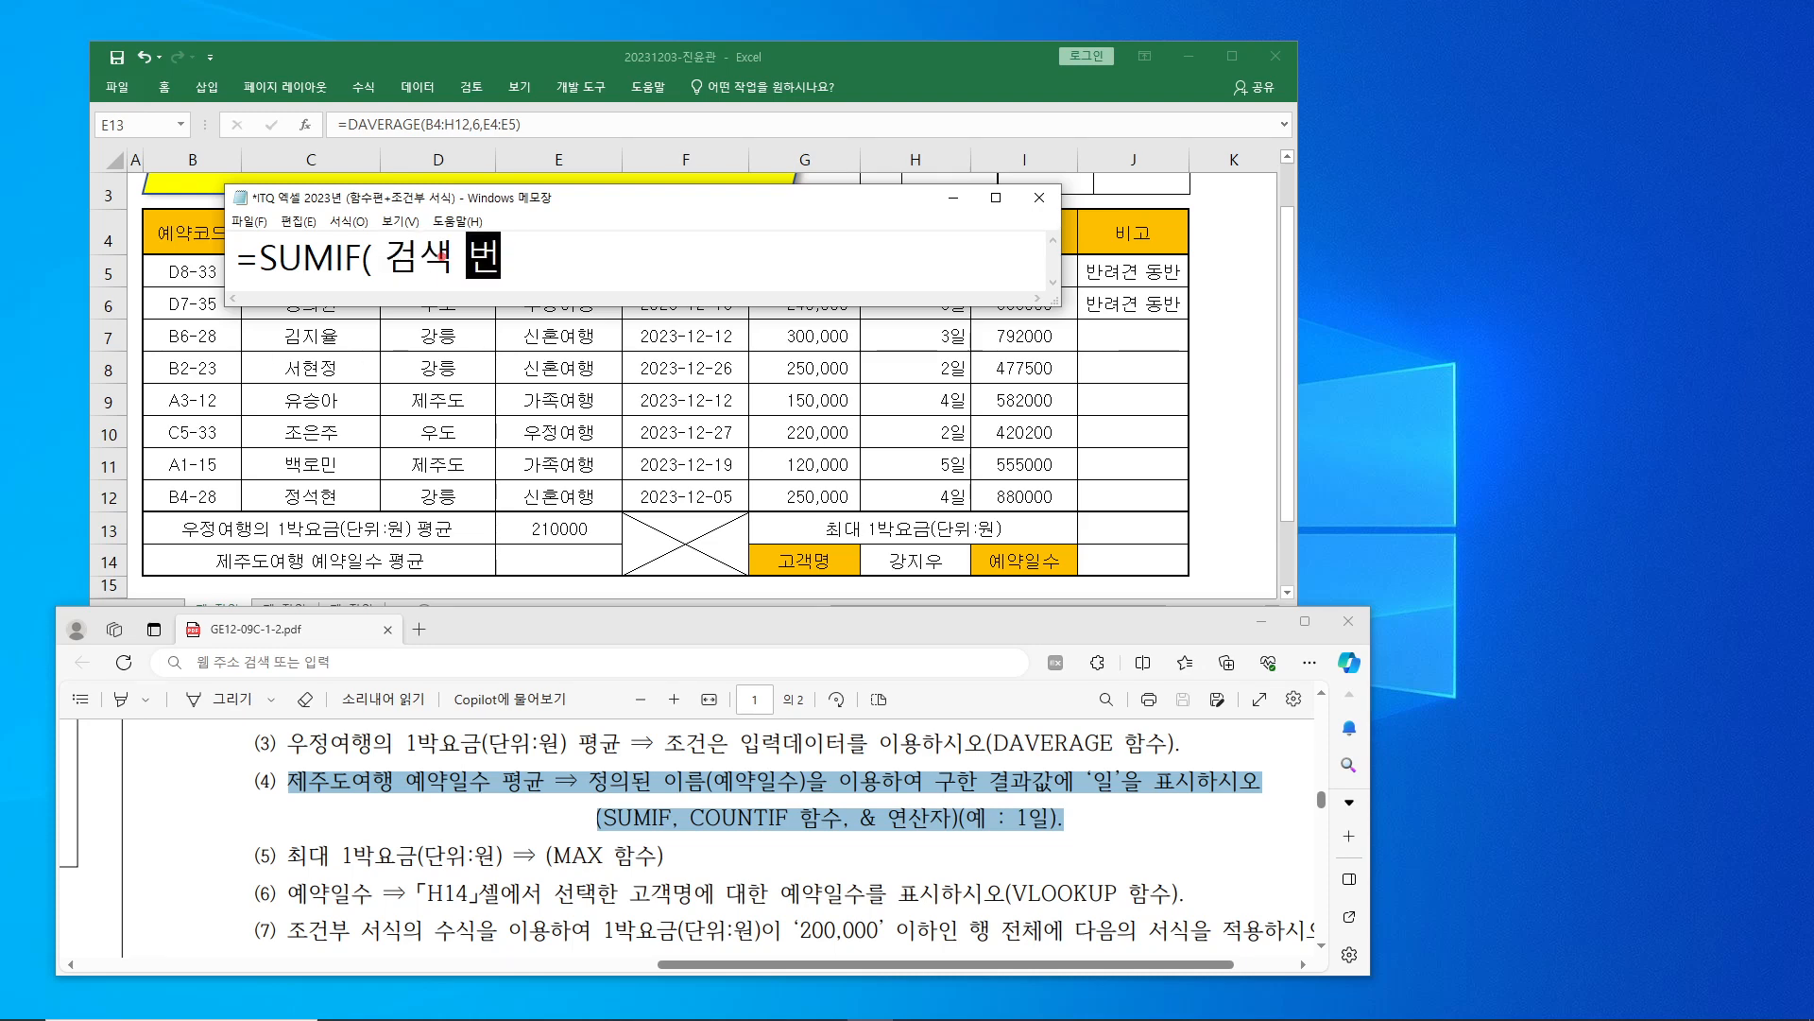
pyautogui.write(', ')
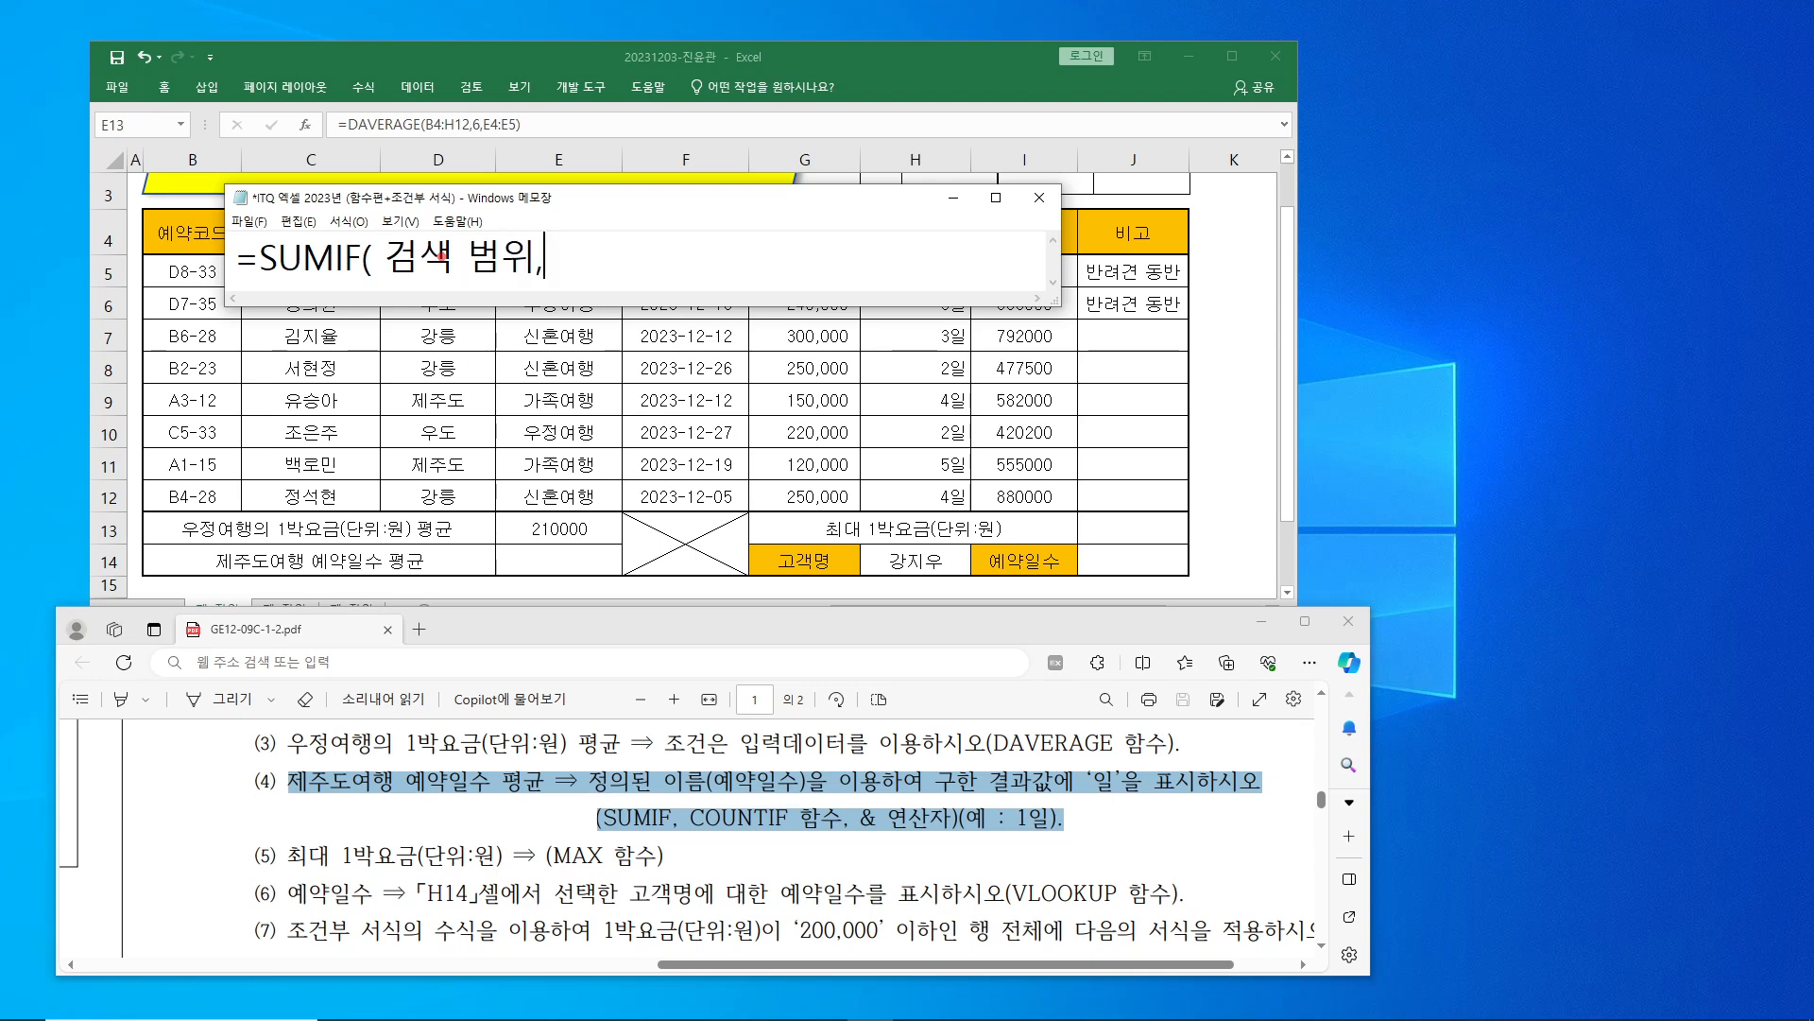
pyautogui.write('조건, 합ㄱ')
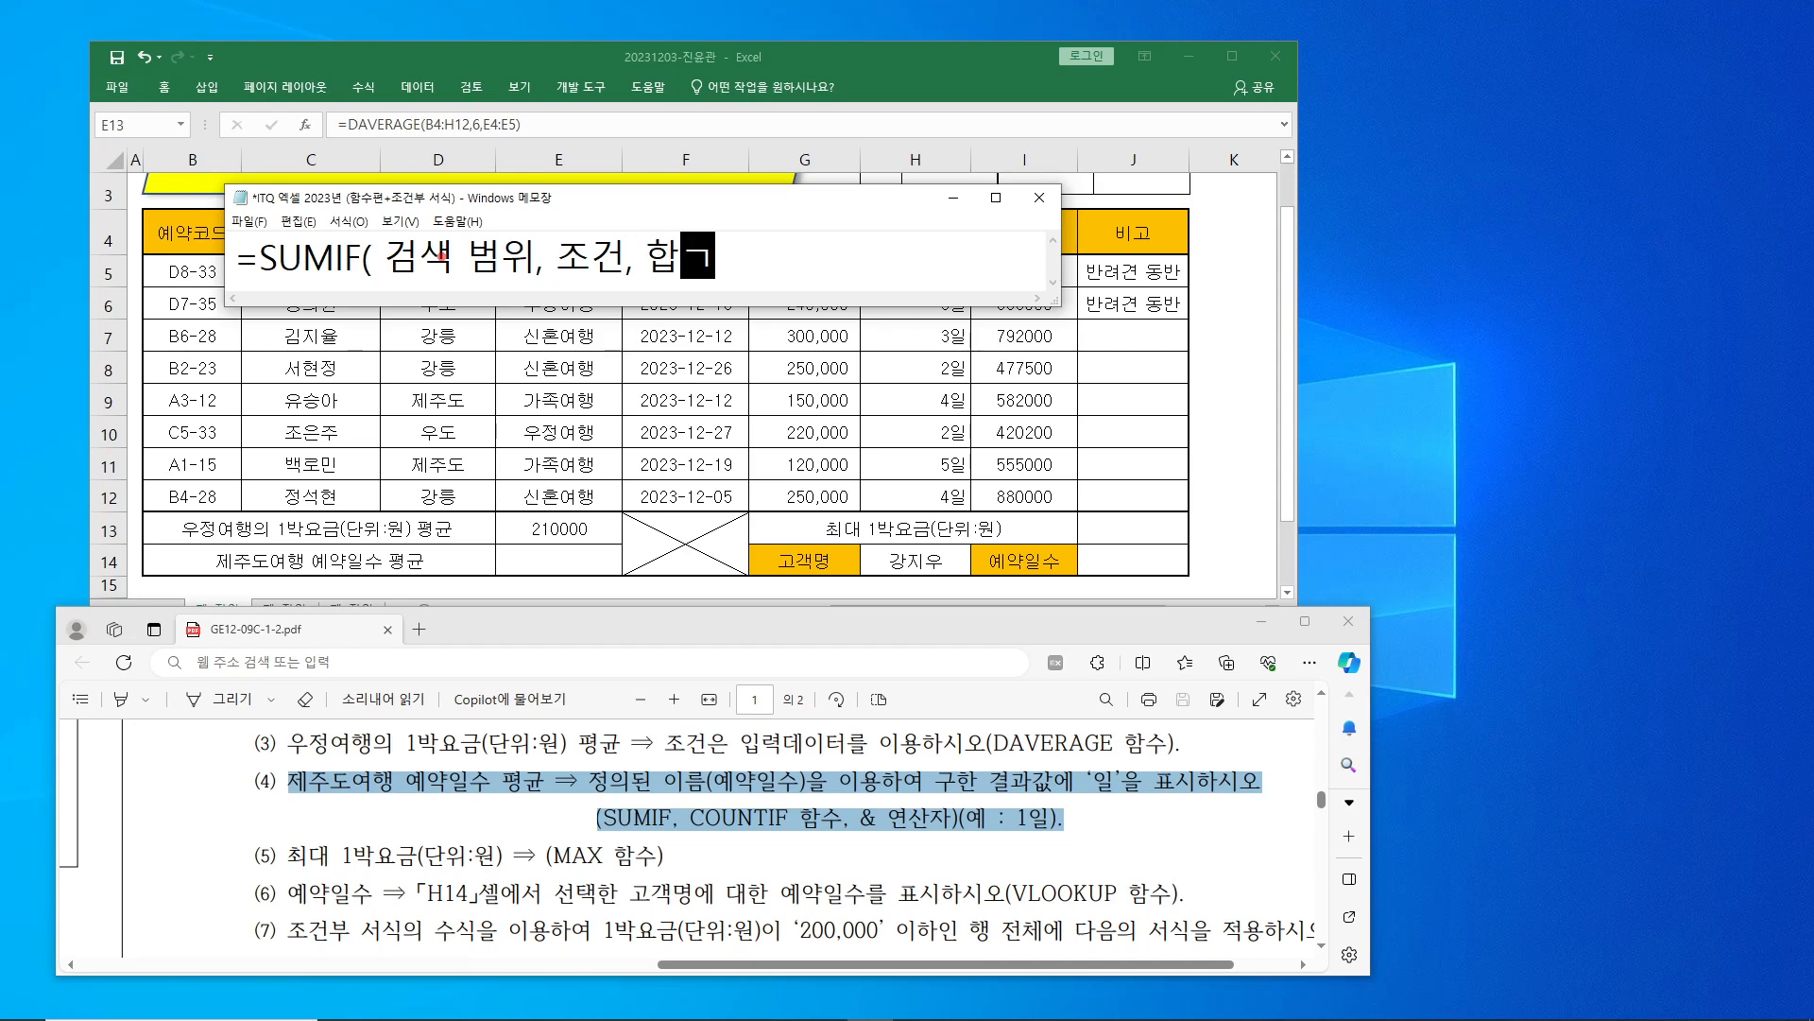
pyautogui.write('계 범위')
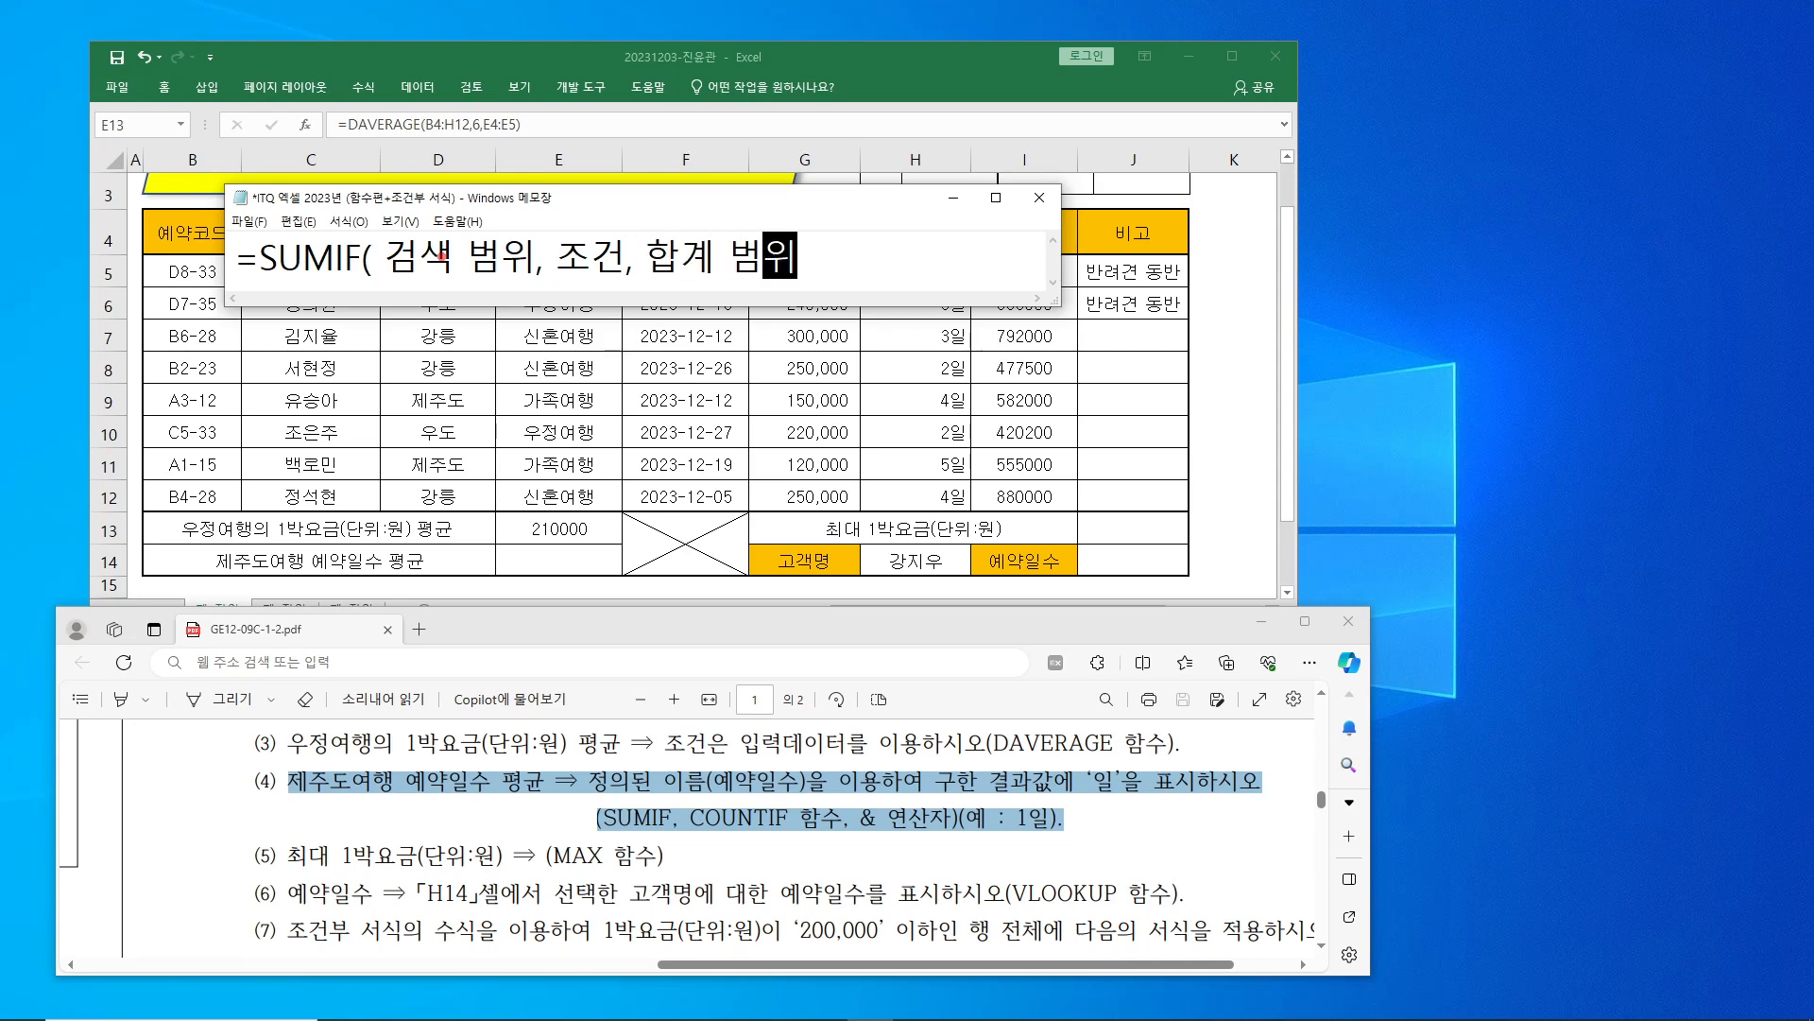
pyautogui.write(' )')
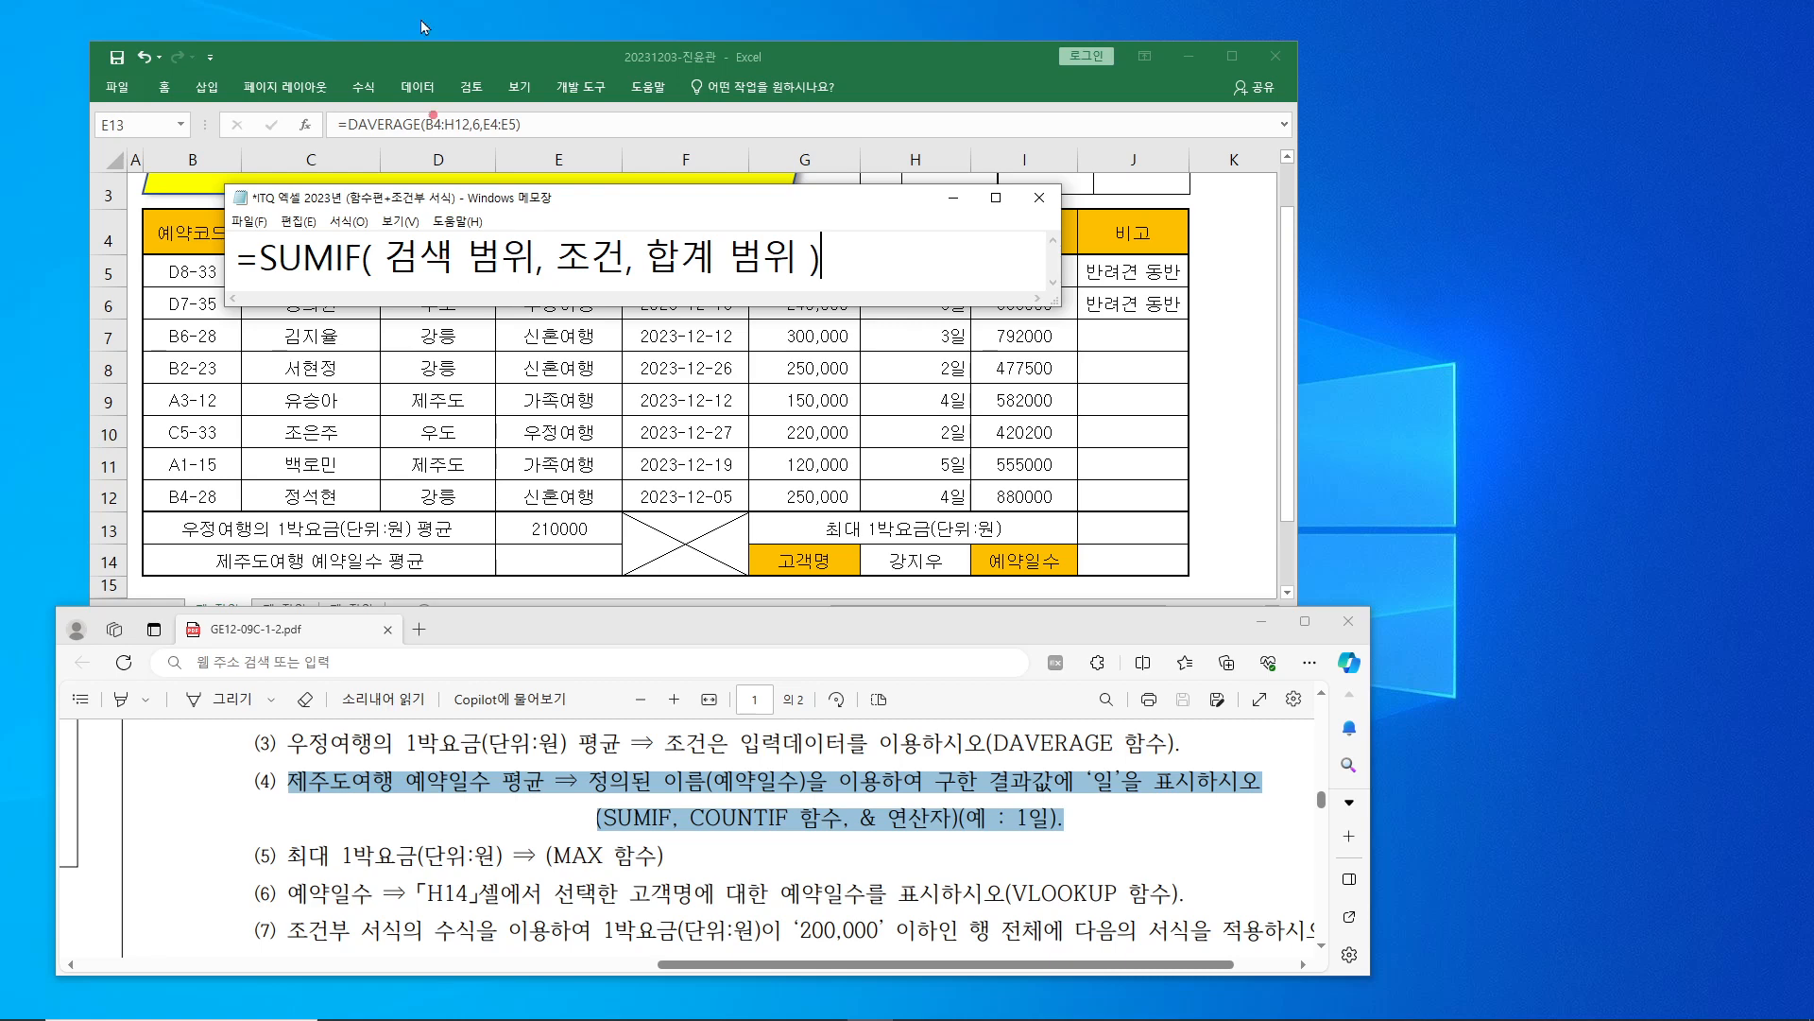
# - Make the Notepad window taller and add a second line reading =COUNTIF( 검색 범위, 조건 )
pyautogui.moveTo(1054, 305); pyautogui.dragTo(1049, 372)
pyautogui.press('Return')
pyautogui.write('=')
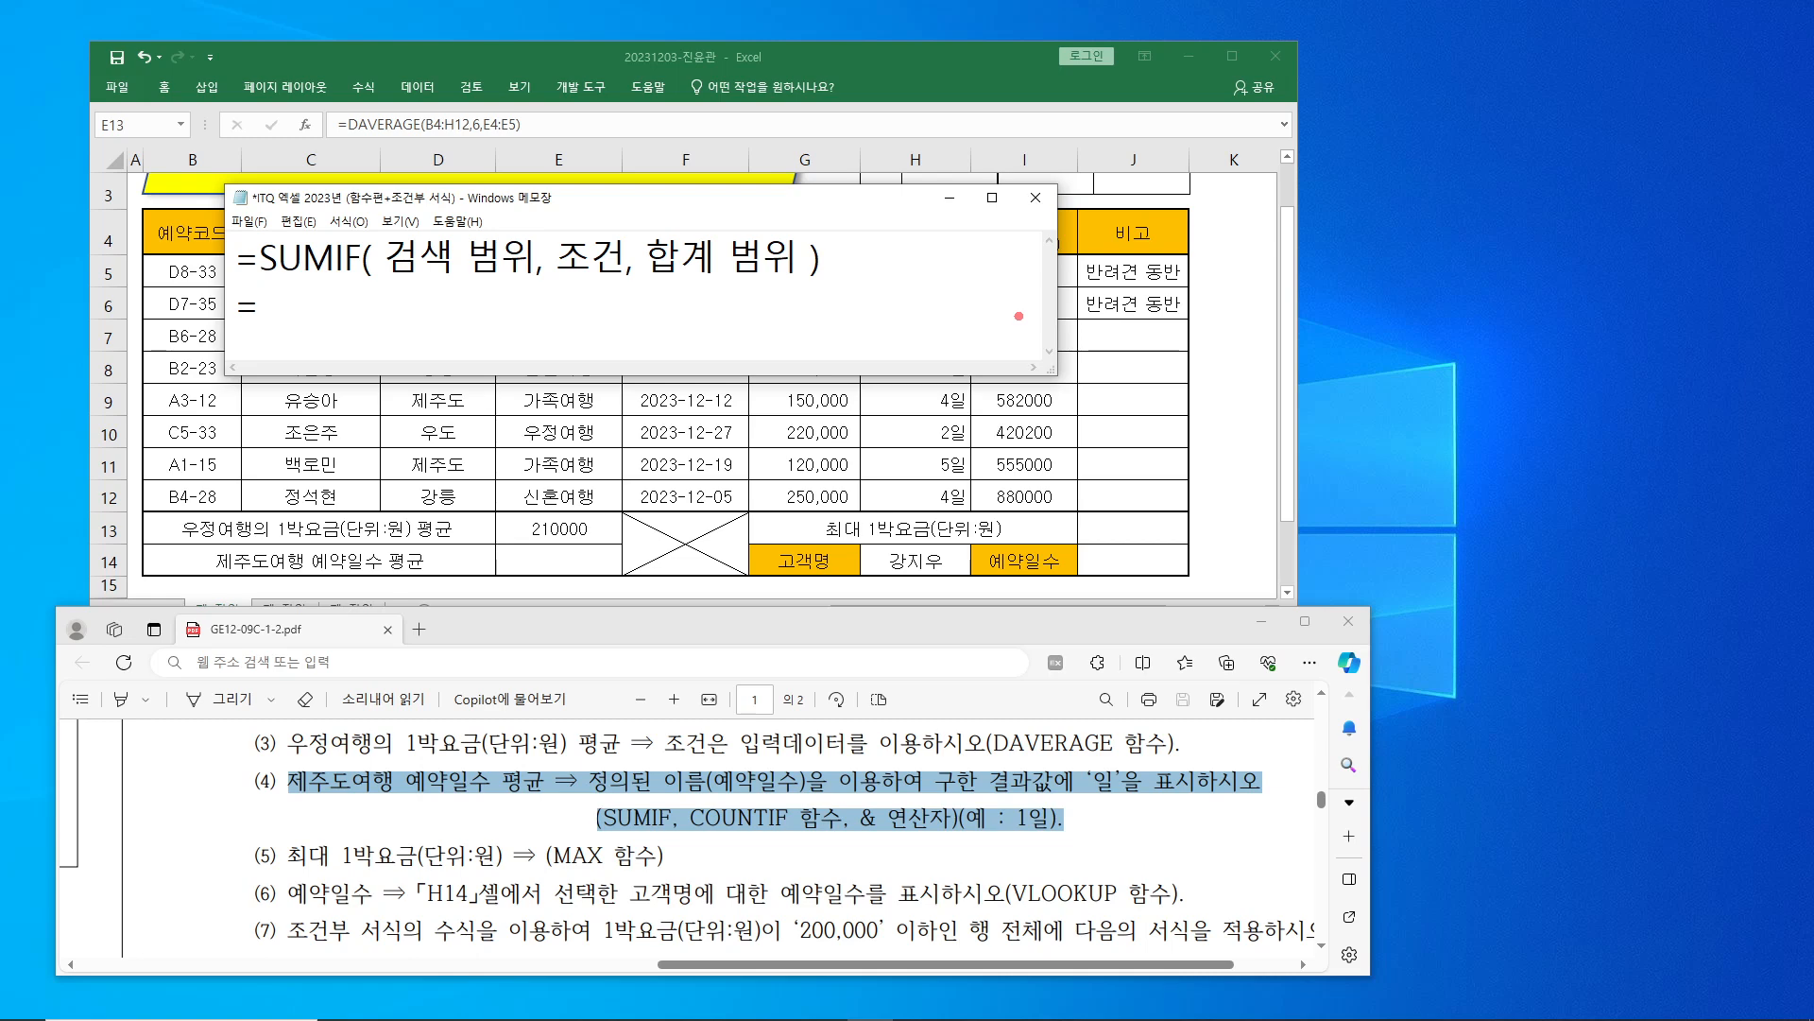
pyautogui.write('채')
pyautogui.press('BackSpace')
pyautogui.write('COUNTIF')
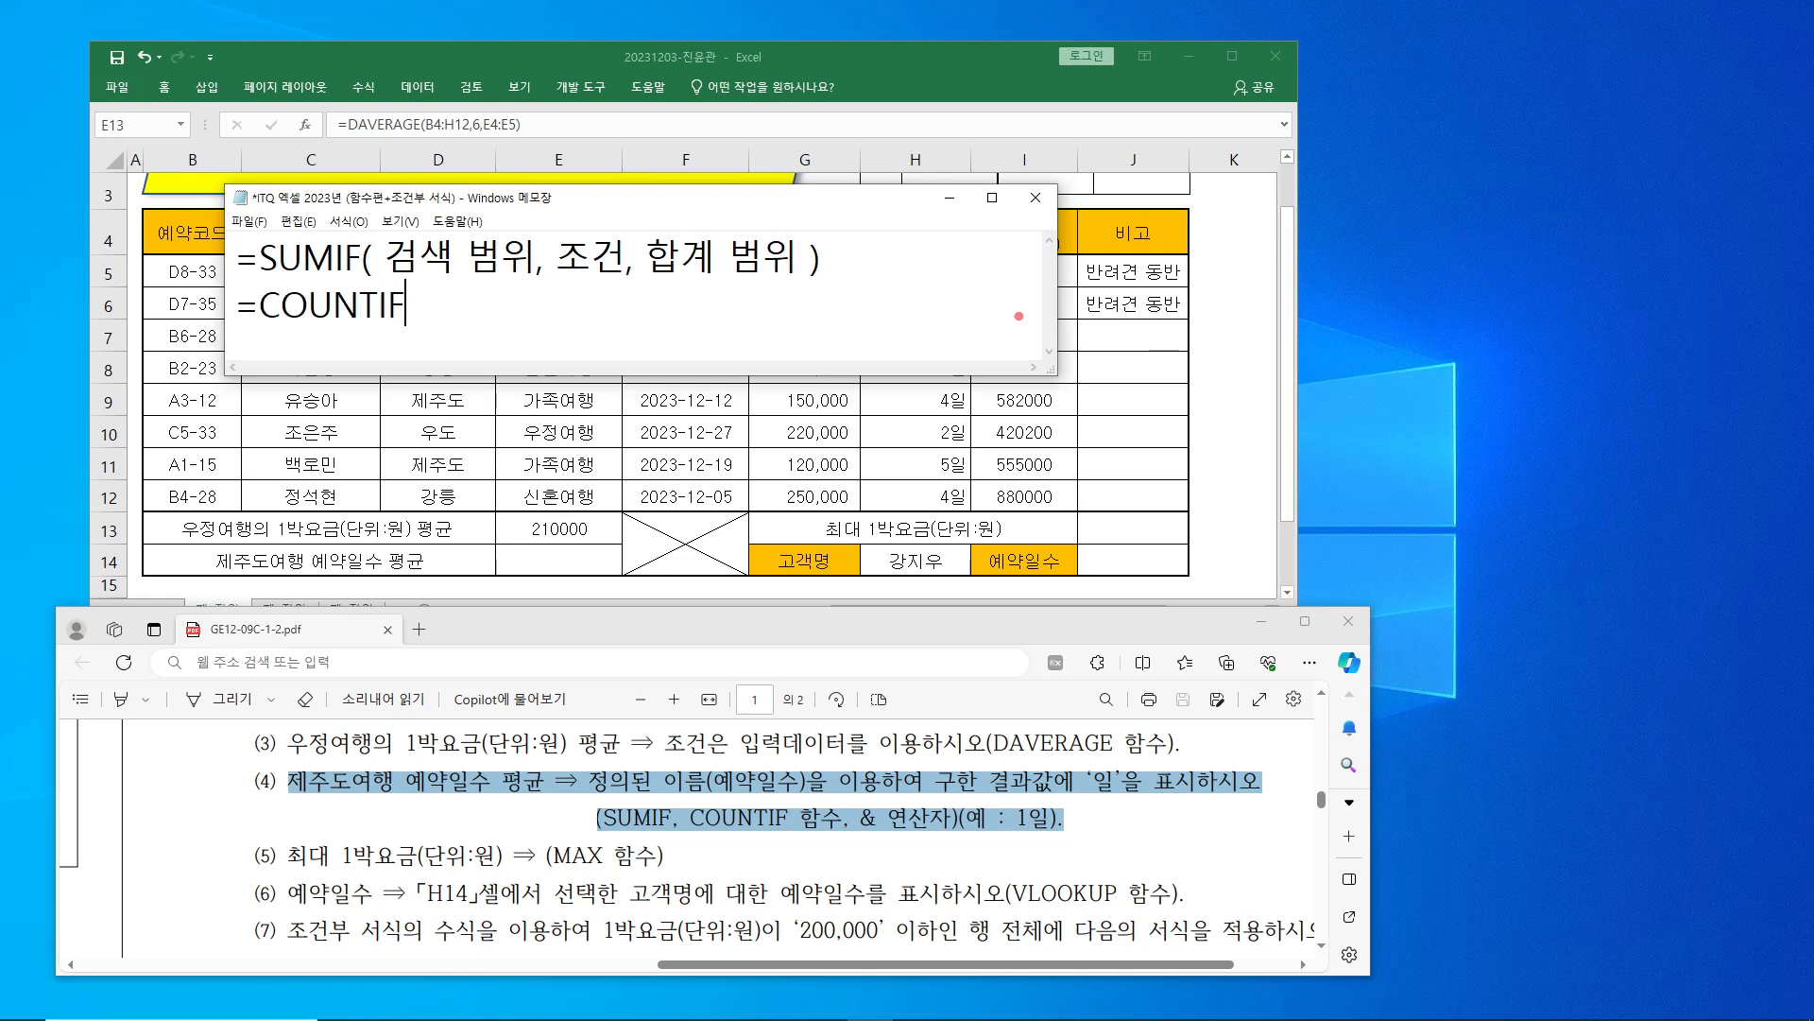
pyautogui.write('( RJ')
pyautogui.press('BackSpace')
pyautogui.press('BackSpace')
pyautogui.write('검색 ')
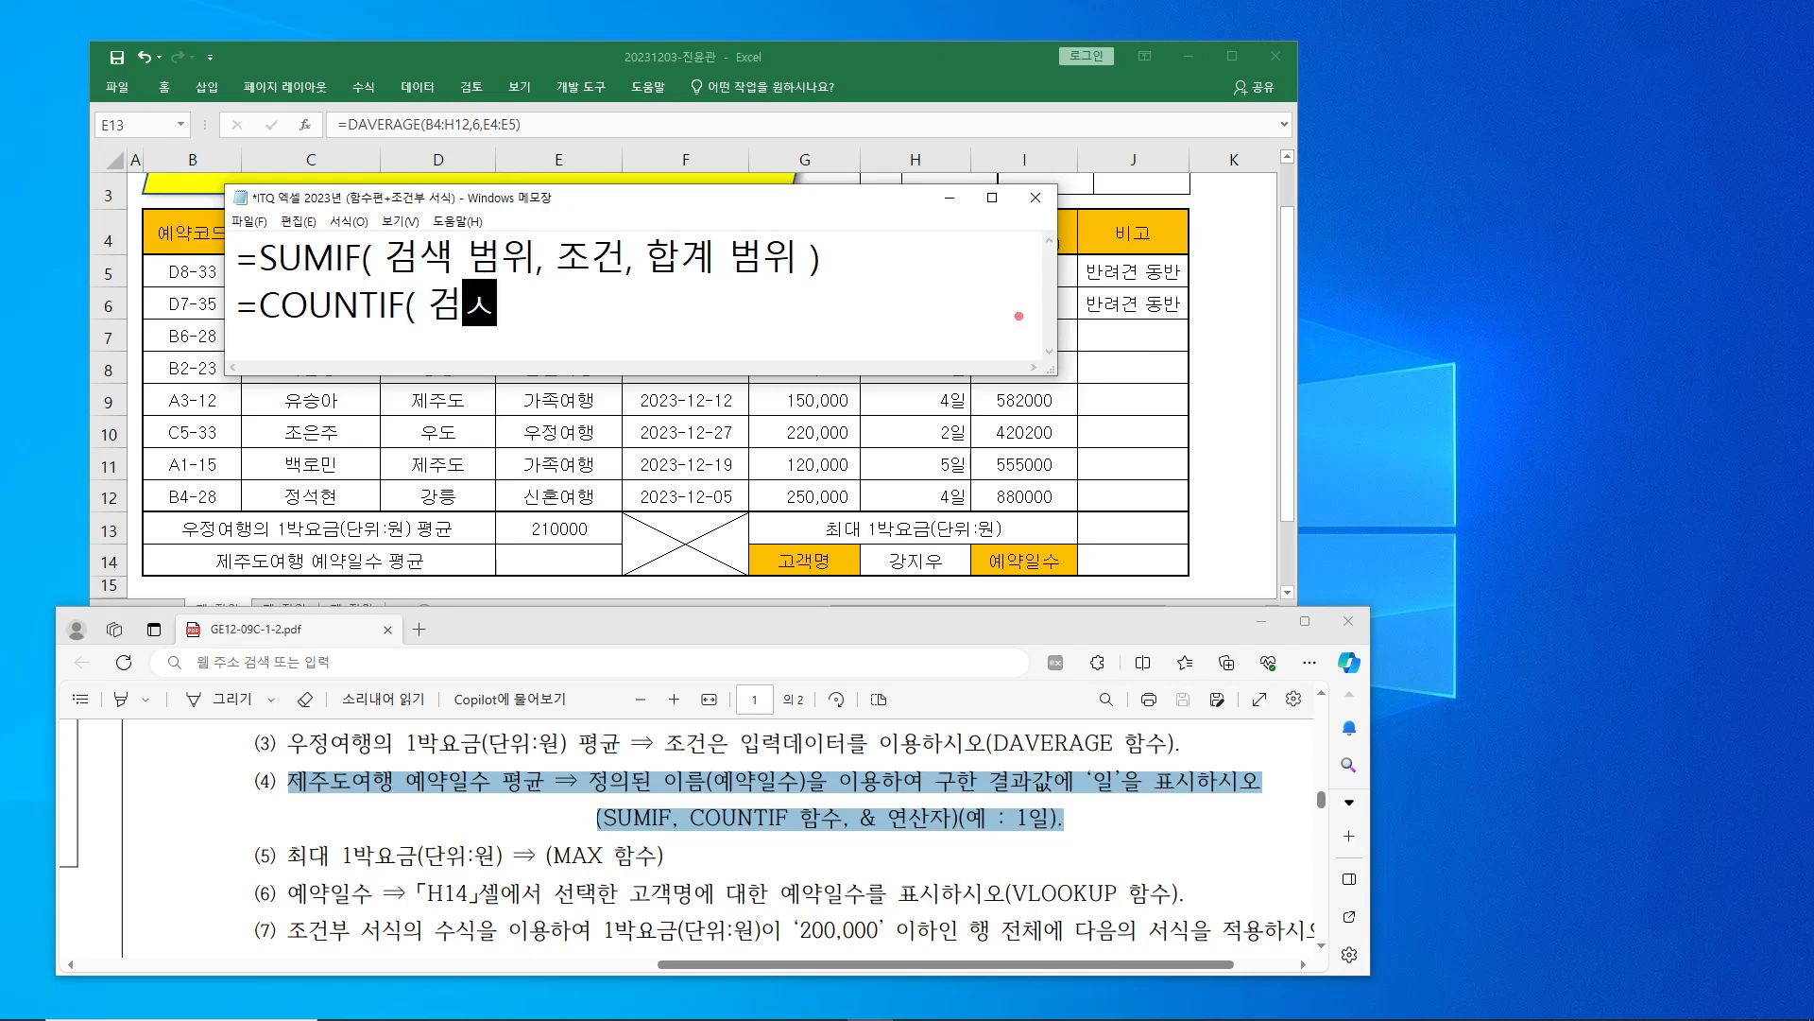
pyautogui.write('범위')
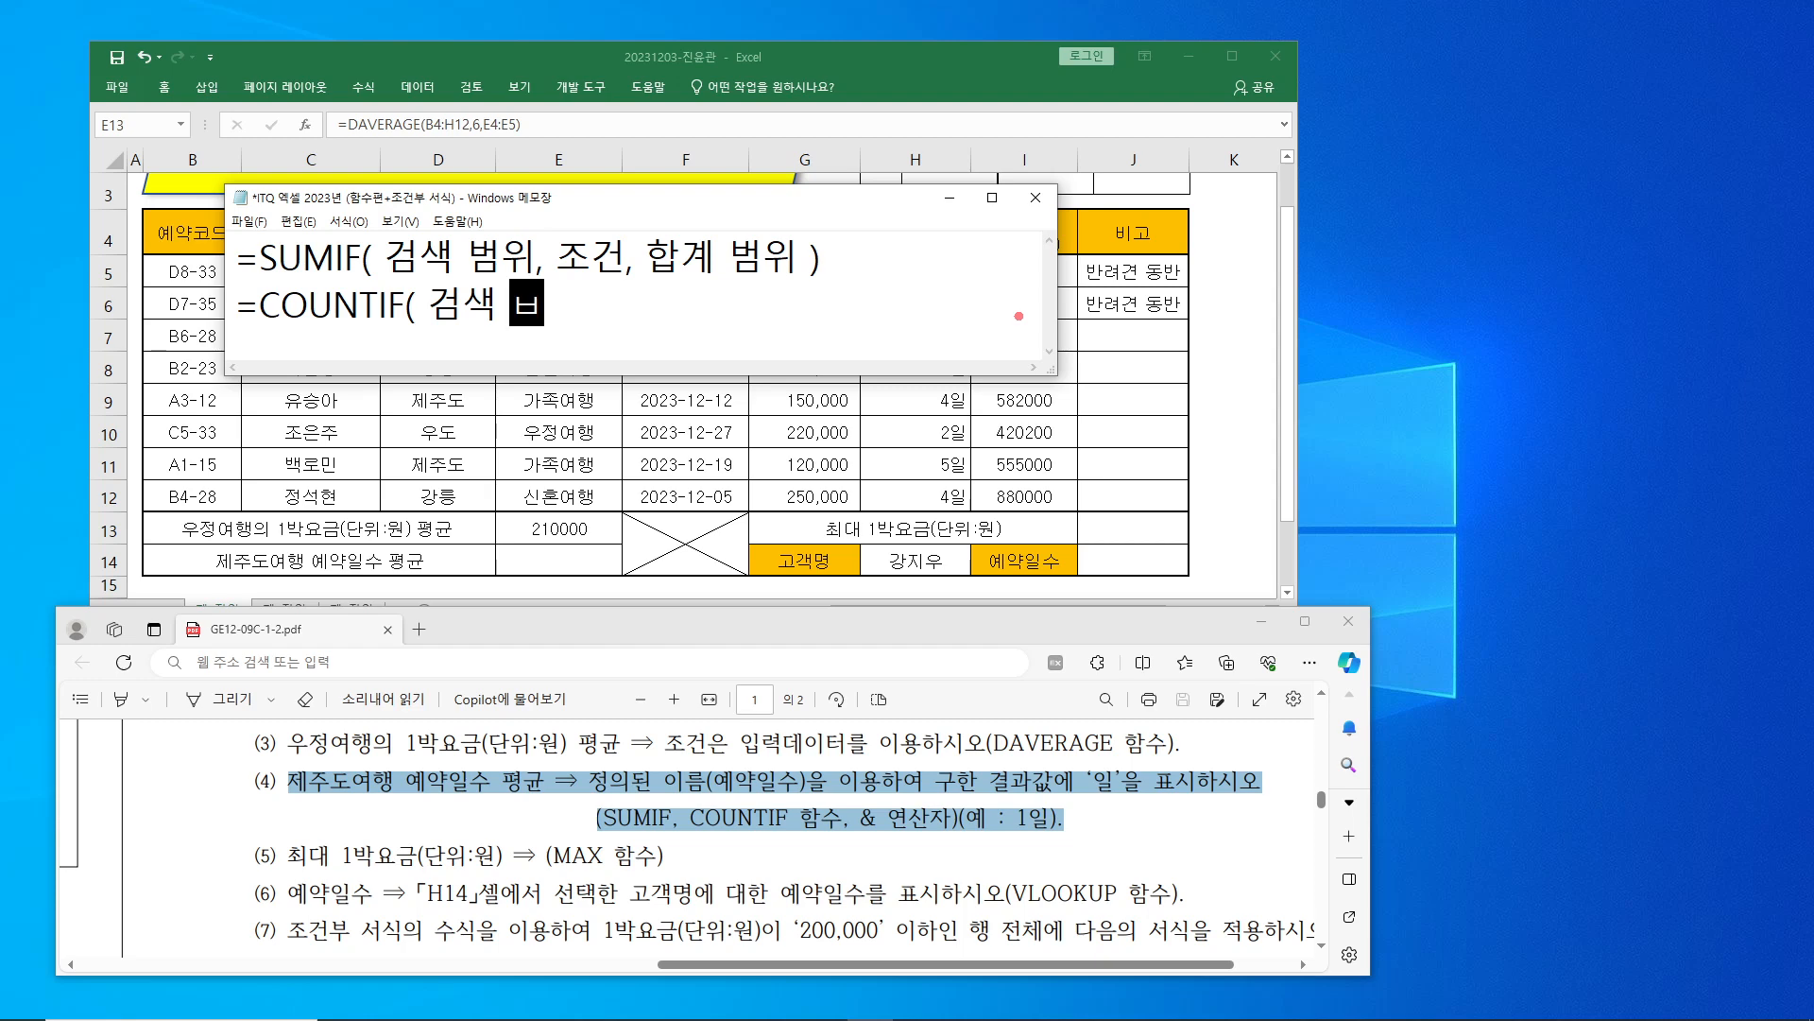
pyautogui.write(', ')
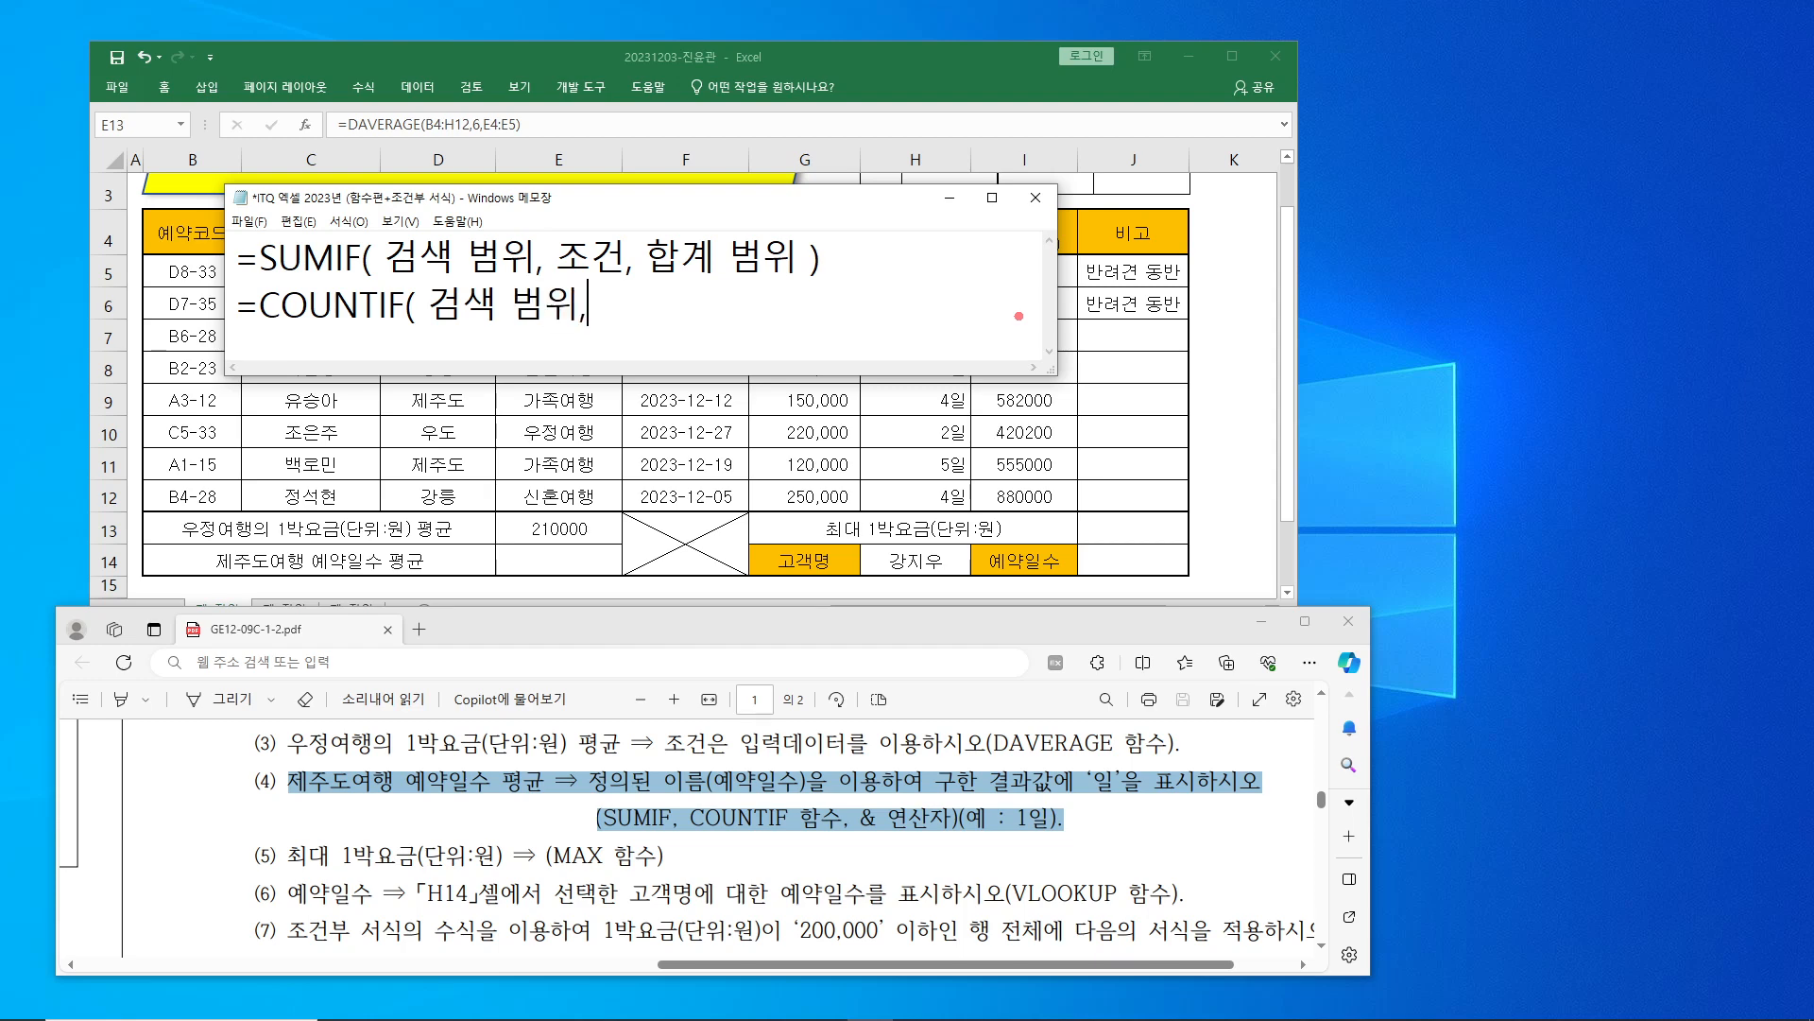
pyautogui.write('조건 )')
# - Add a third line reading 평균=합계/개수 to the Notepad note, enlarging and moving its window to uncover the worksheet table and task (4)
pyautogui.moveTo(1056, 374); pyautogui.dragTo(1059, 424)
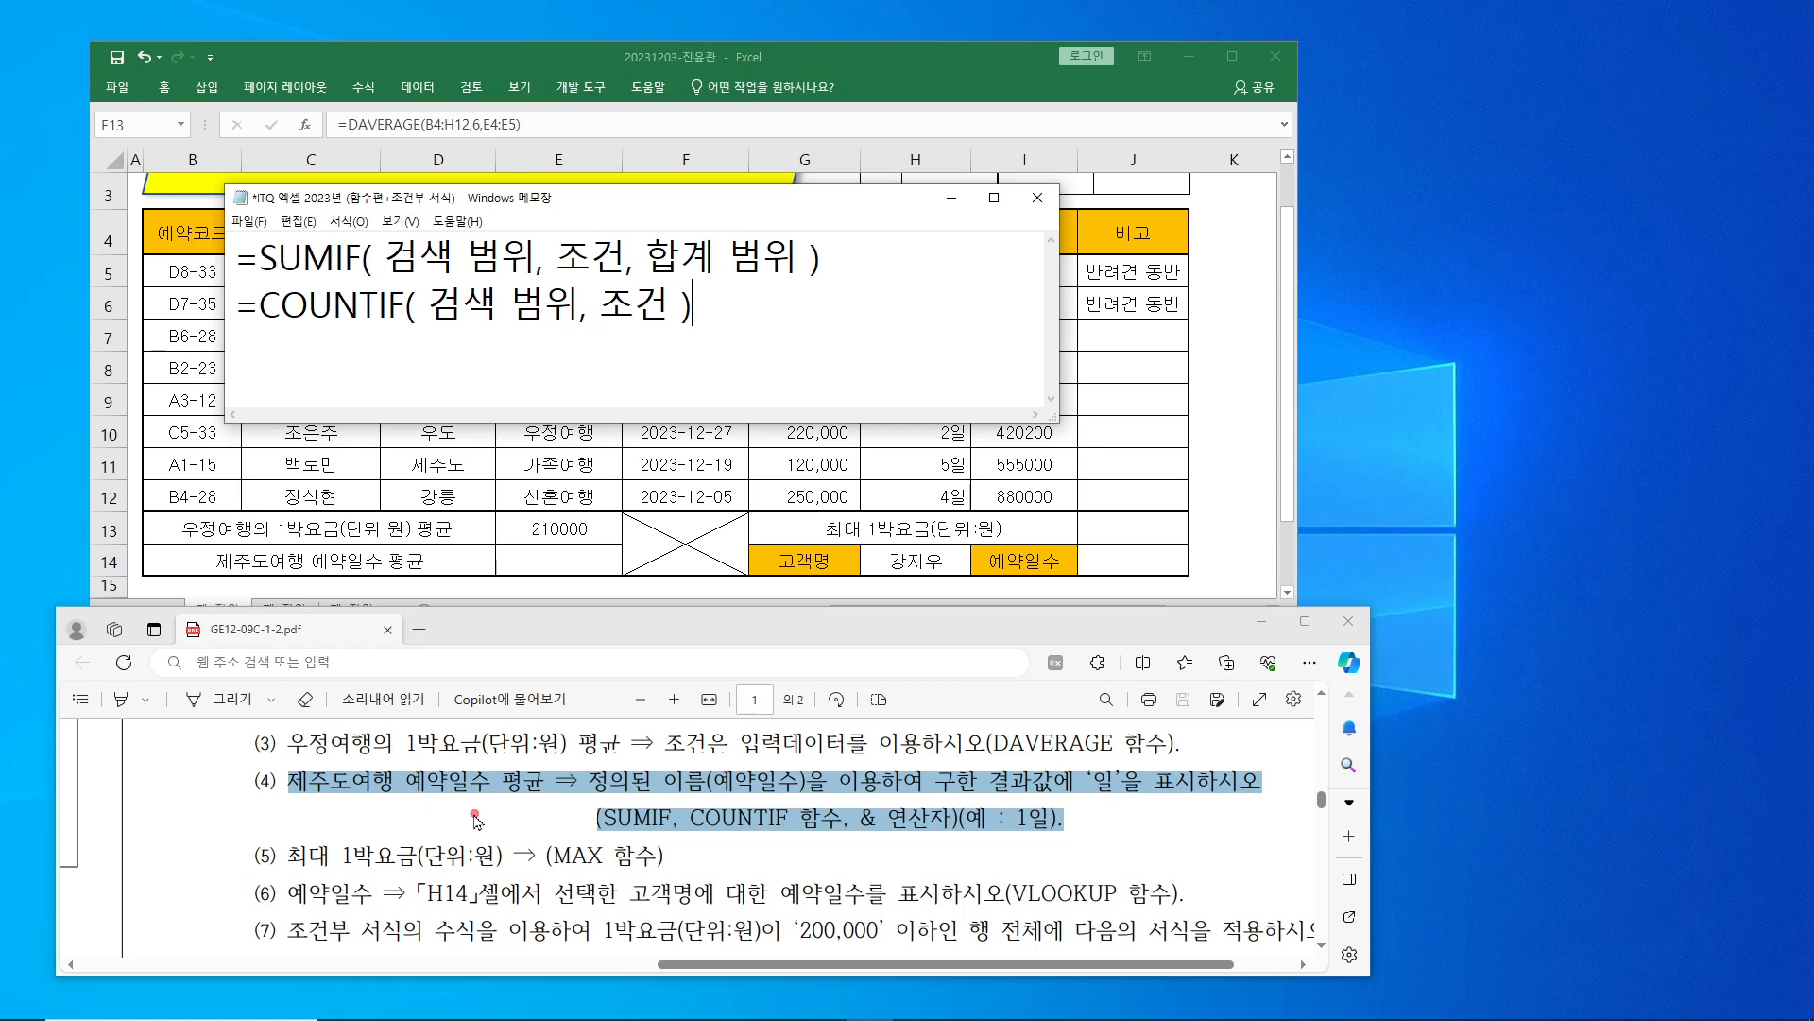
pyautogui.moveTo(779, 207); pyautogui.dragTo(839, 461)
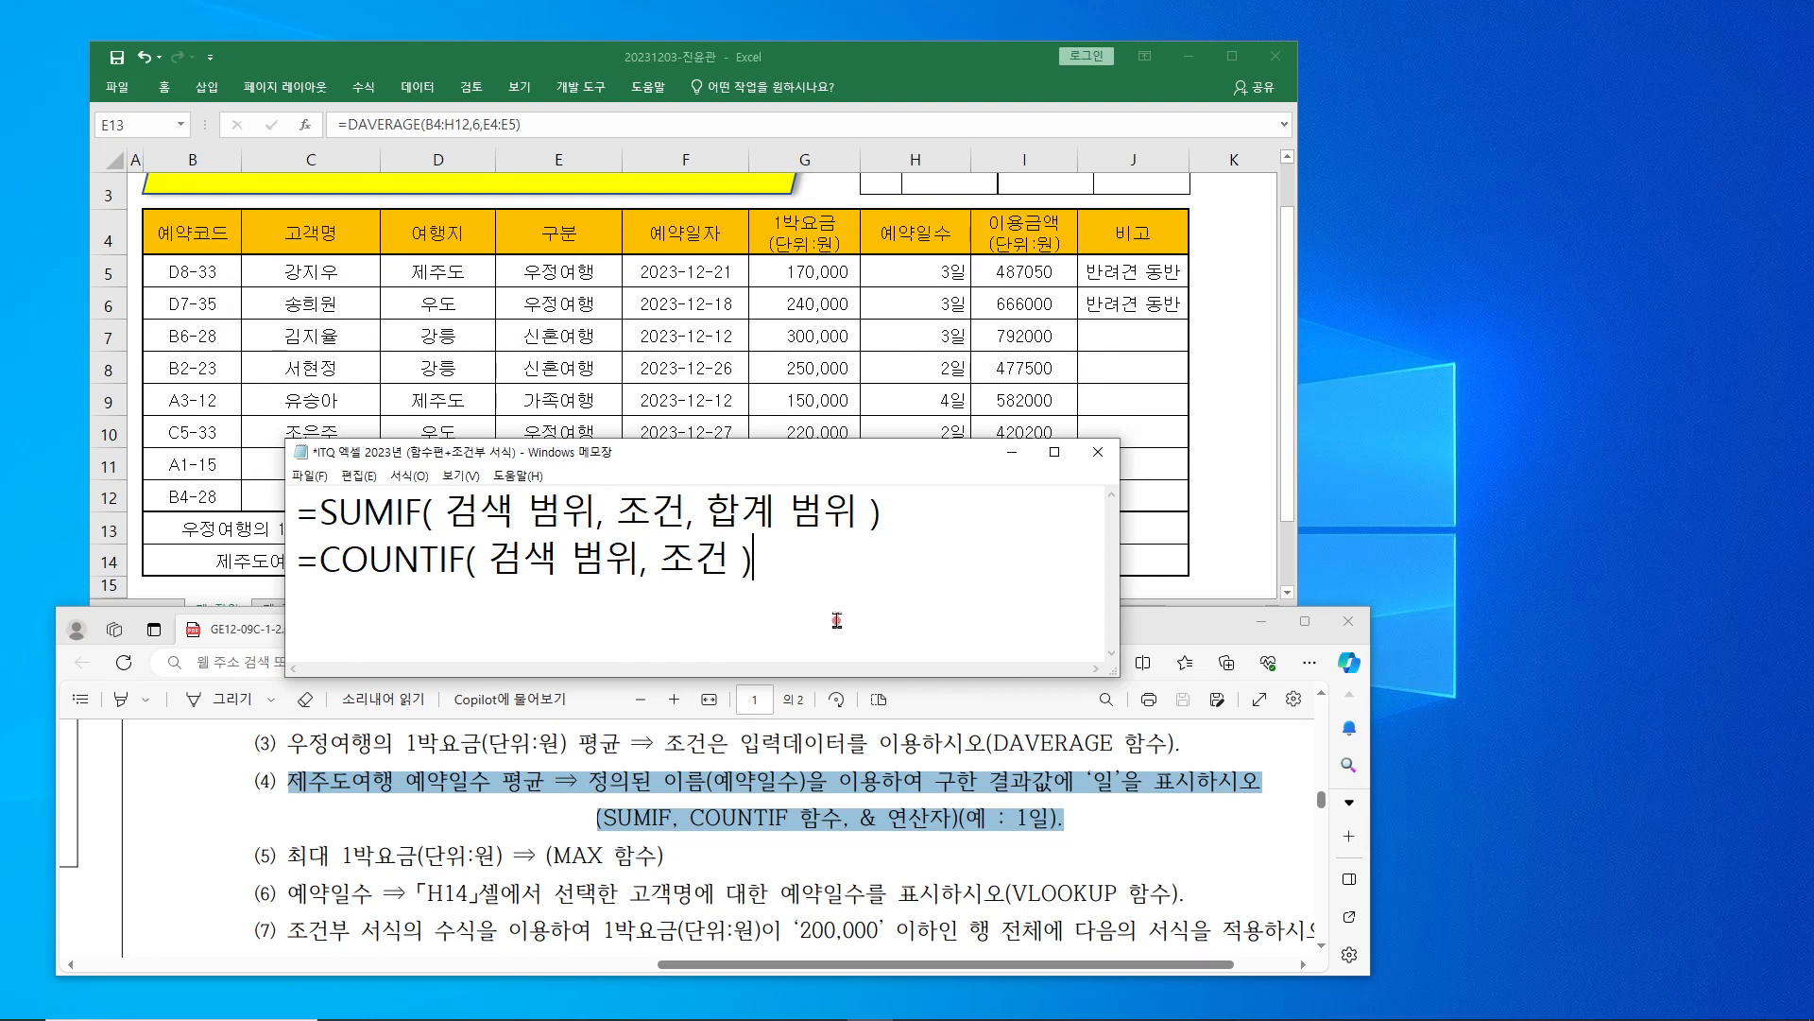
pyautogui.press('Return')
pyautogui.write('평')
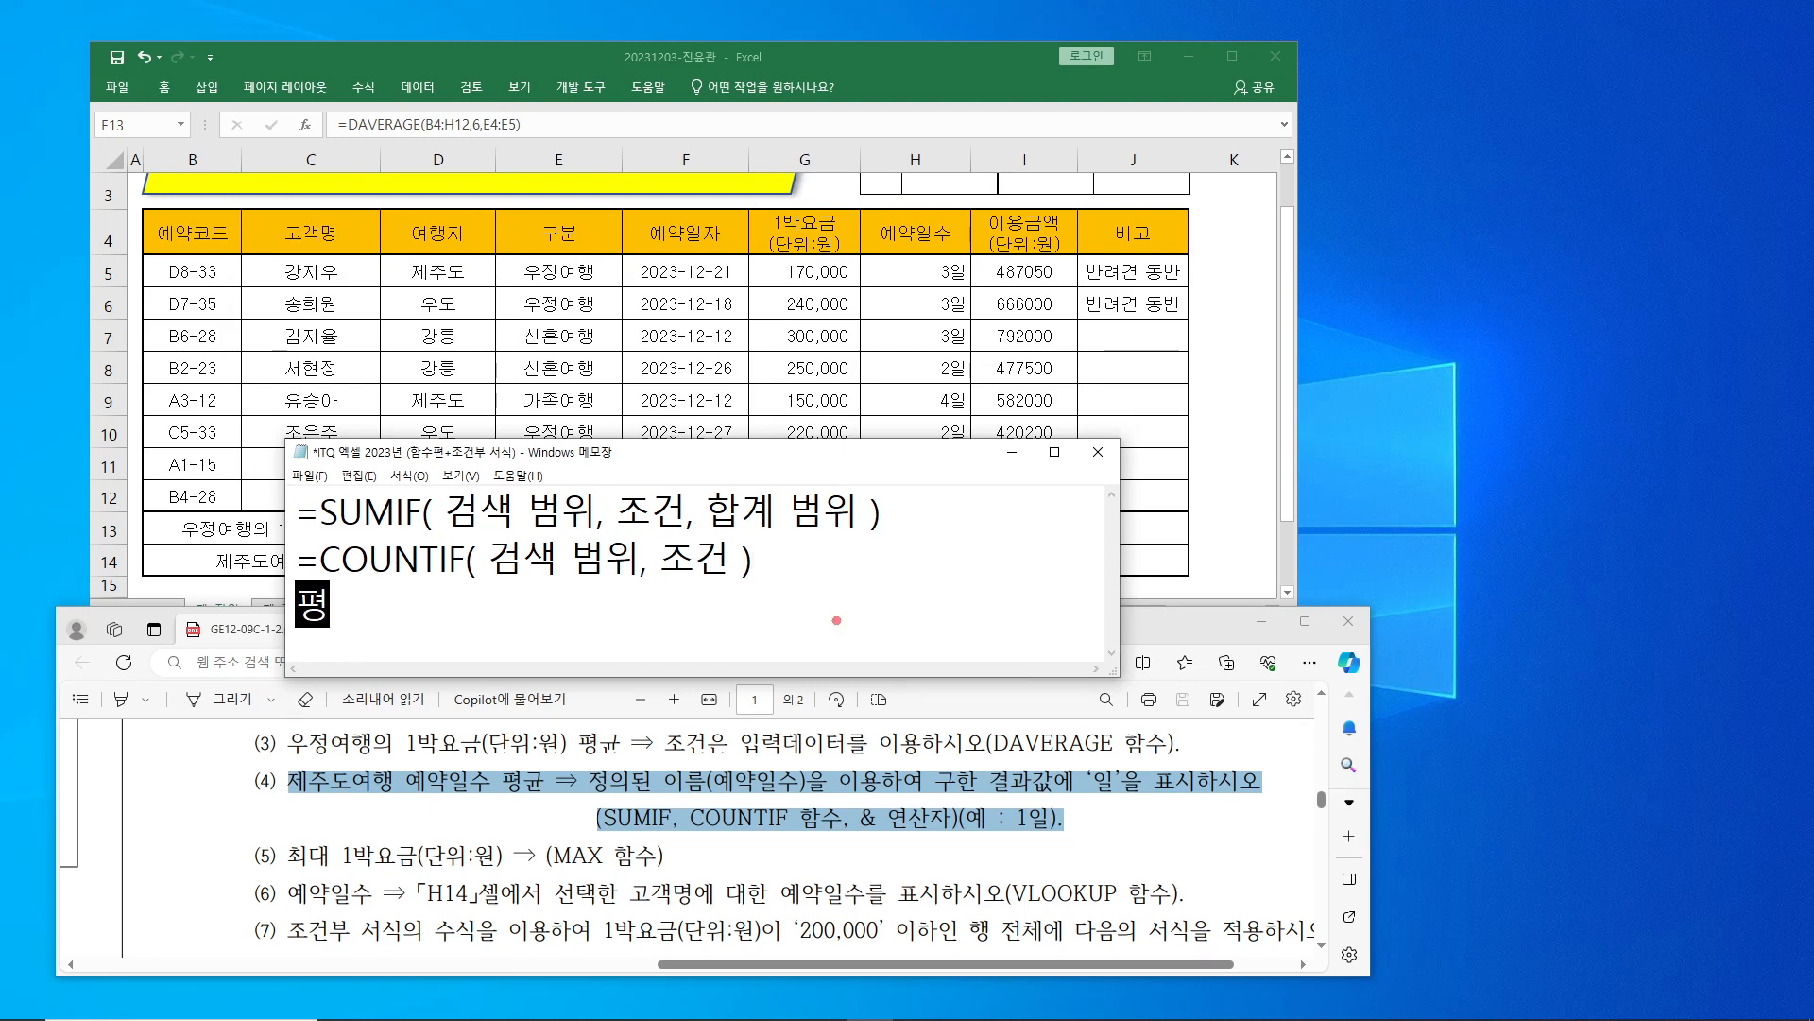
pyautogui.write('균=')
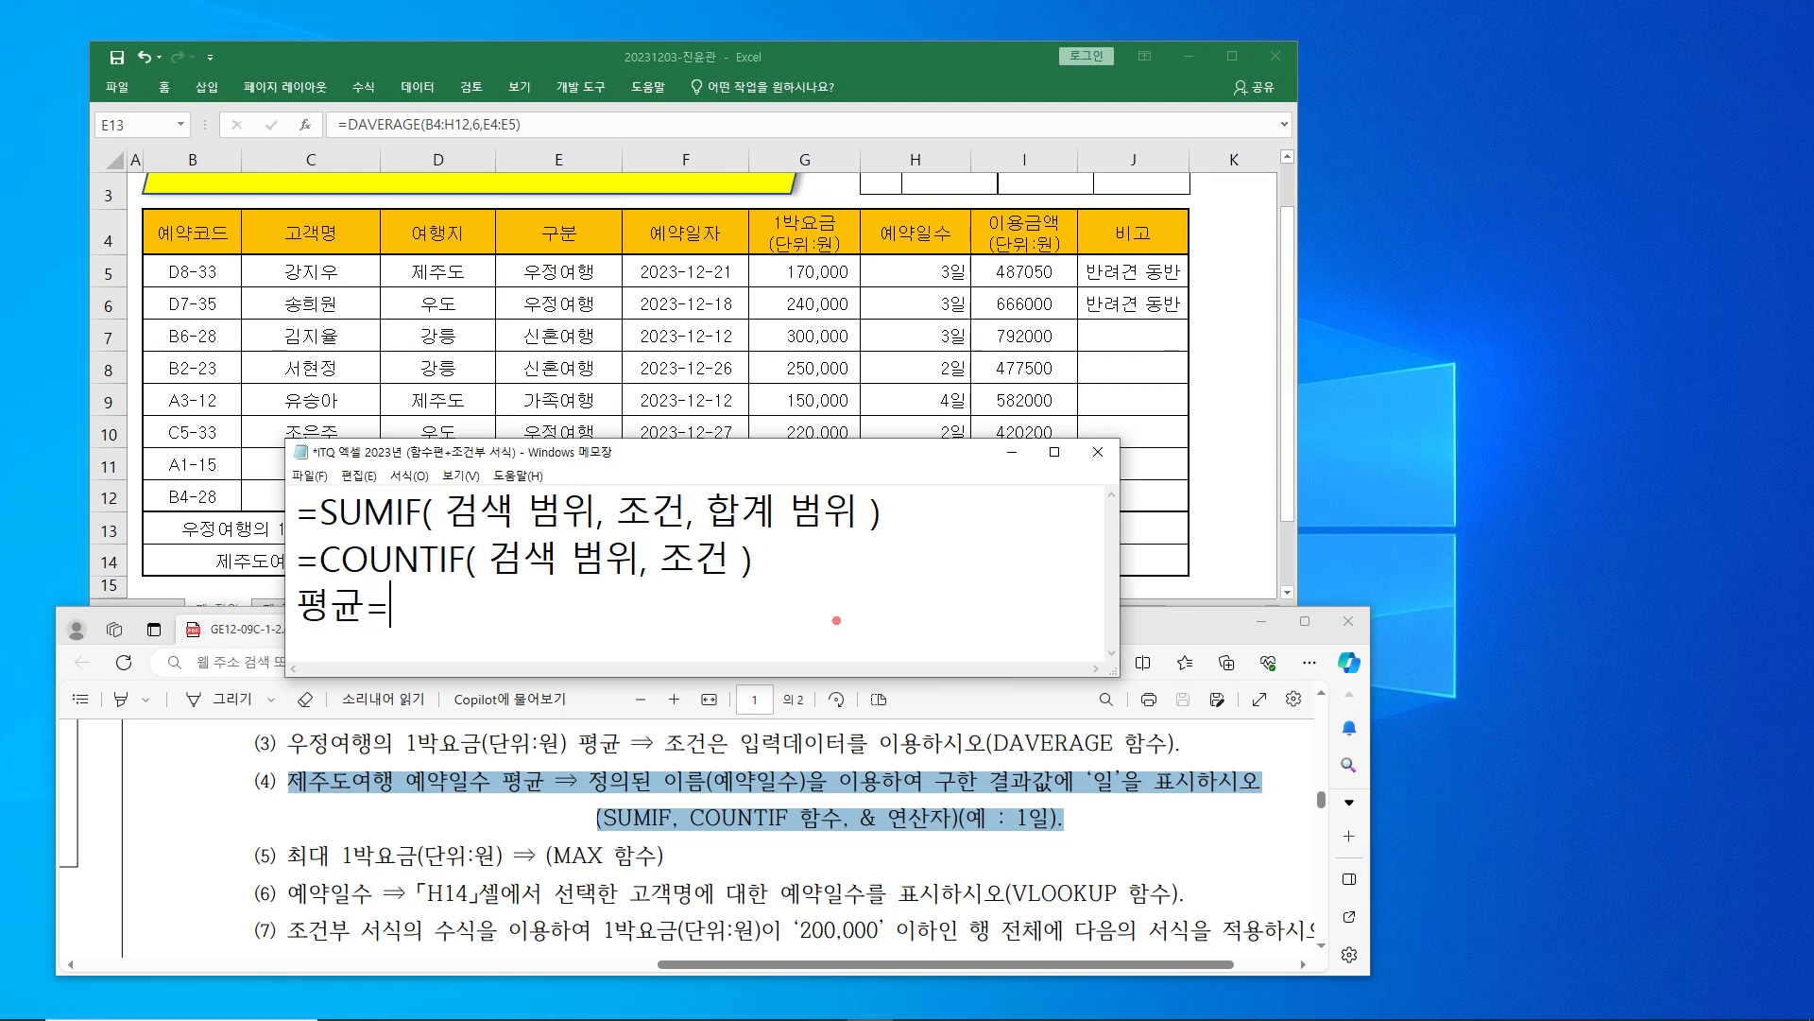
pyautogui.write('합계')
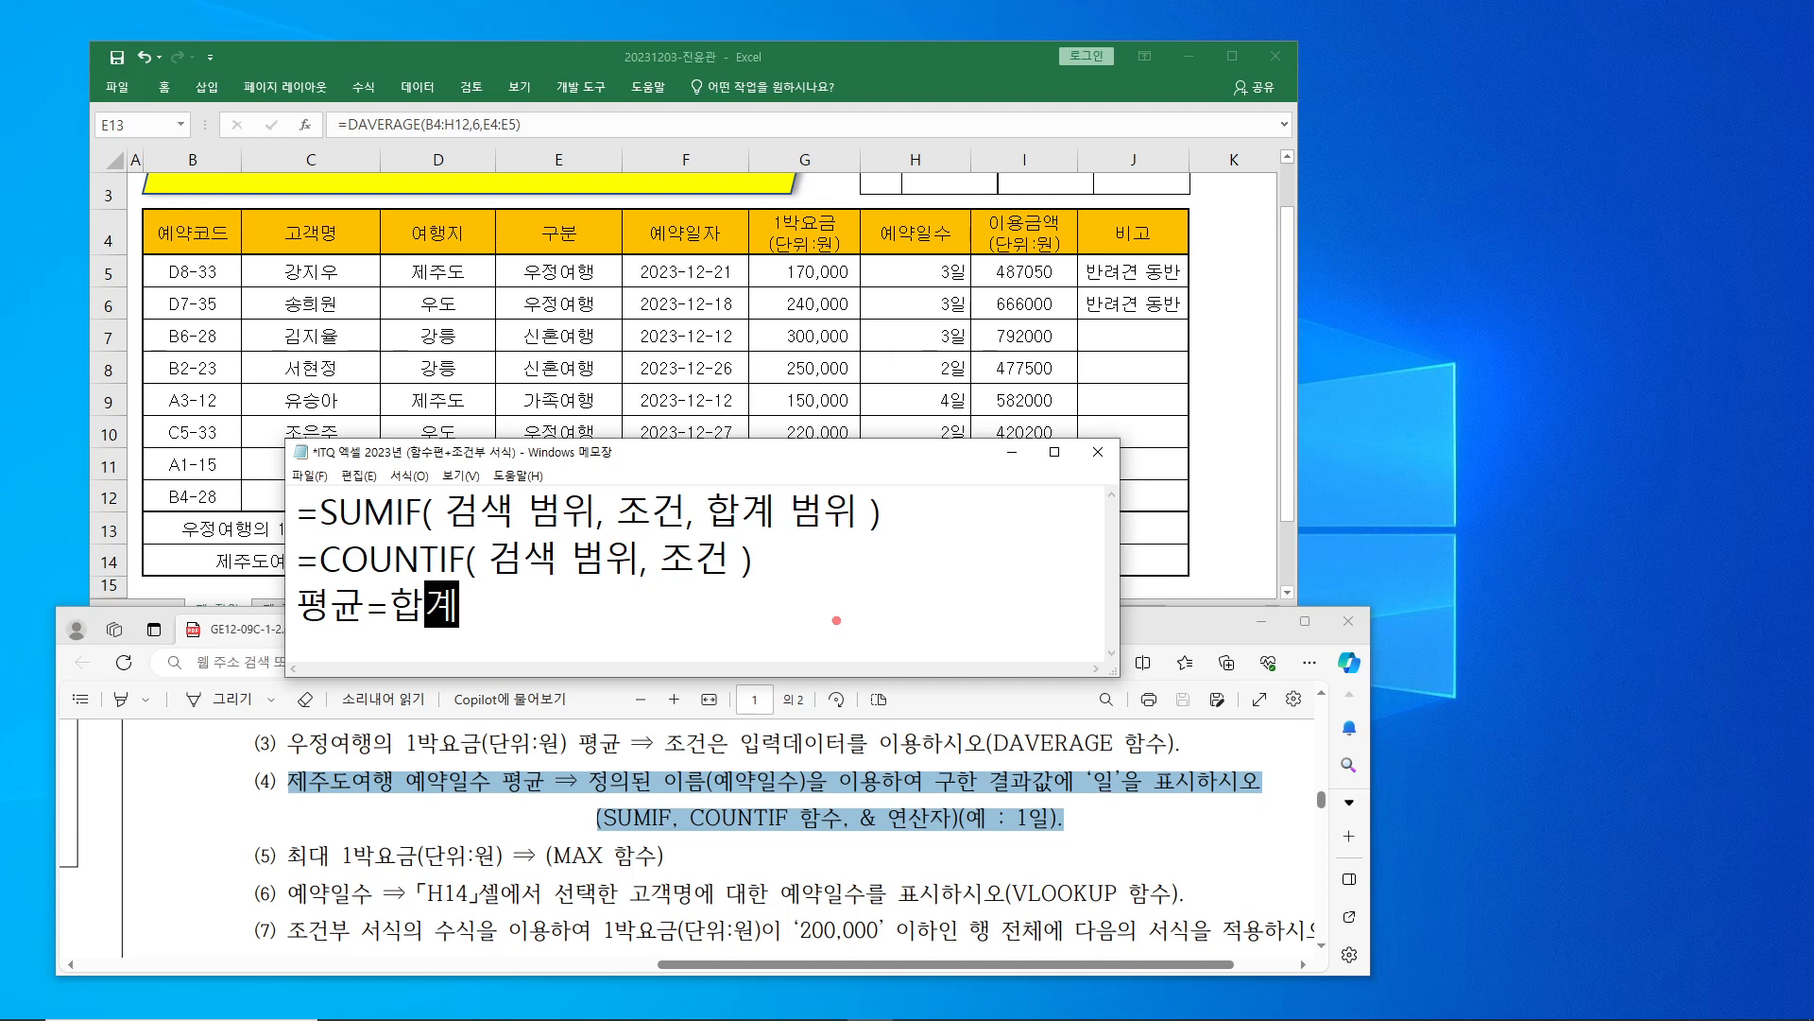
pyautogui.write('/')
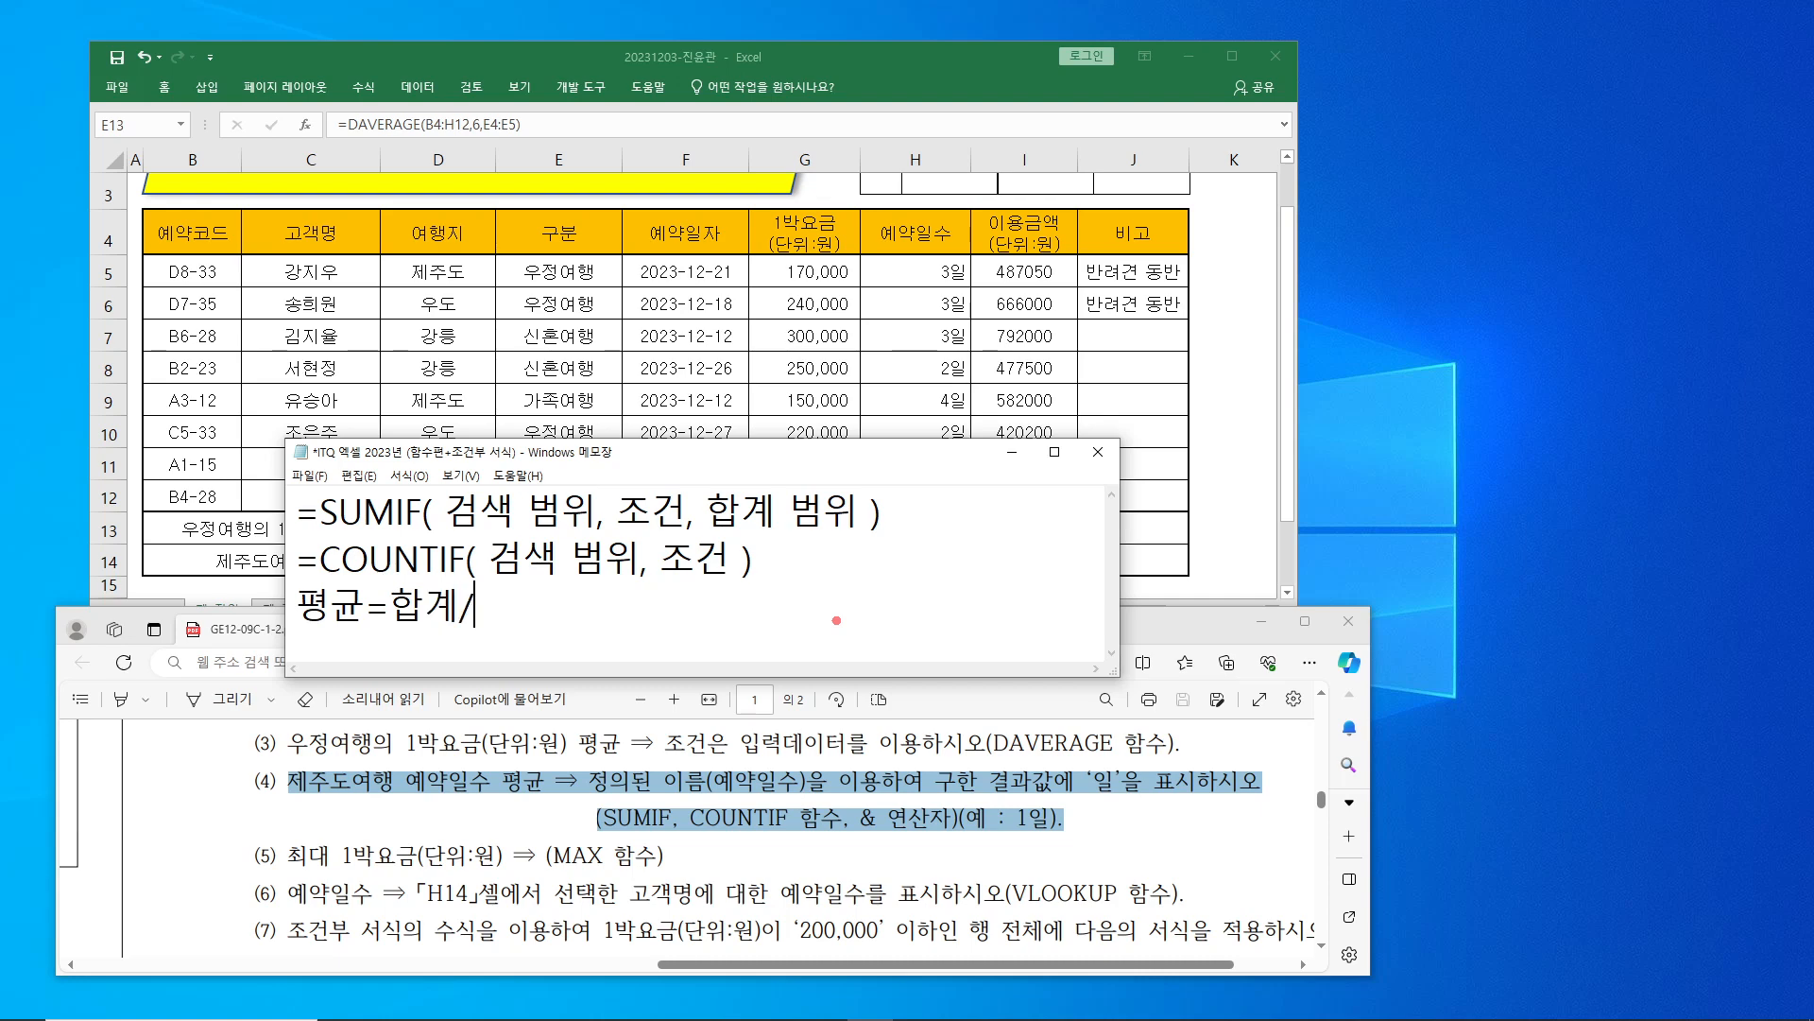
pyautogui.write('개수')
pyautogui.click(691, 470)
pyautogui.moveTo(804, 464); pyautogui.dragTo(1049, 449)
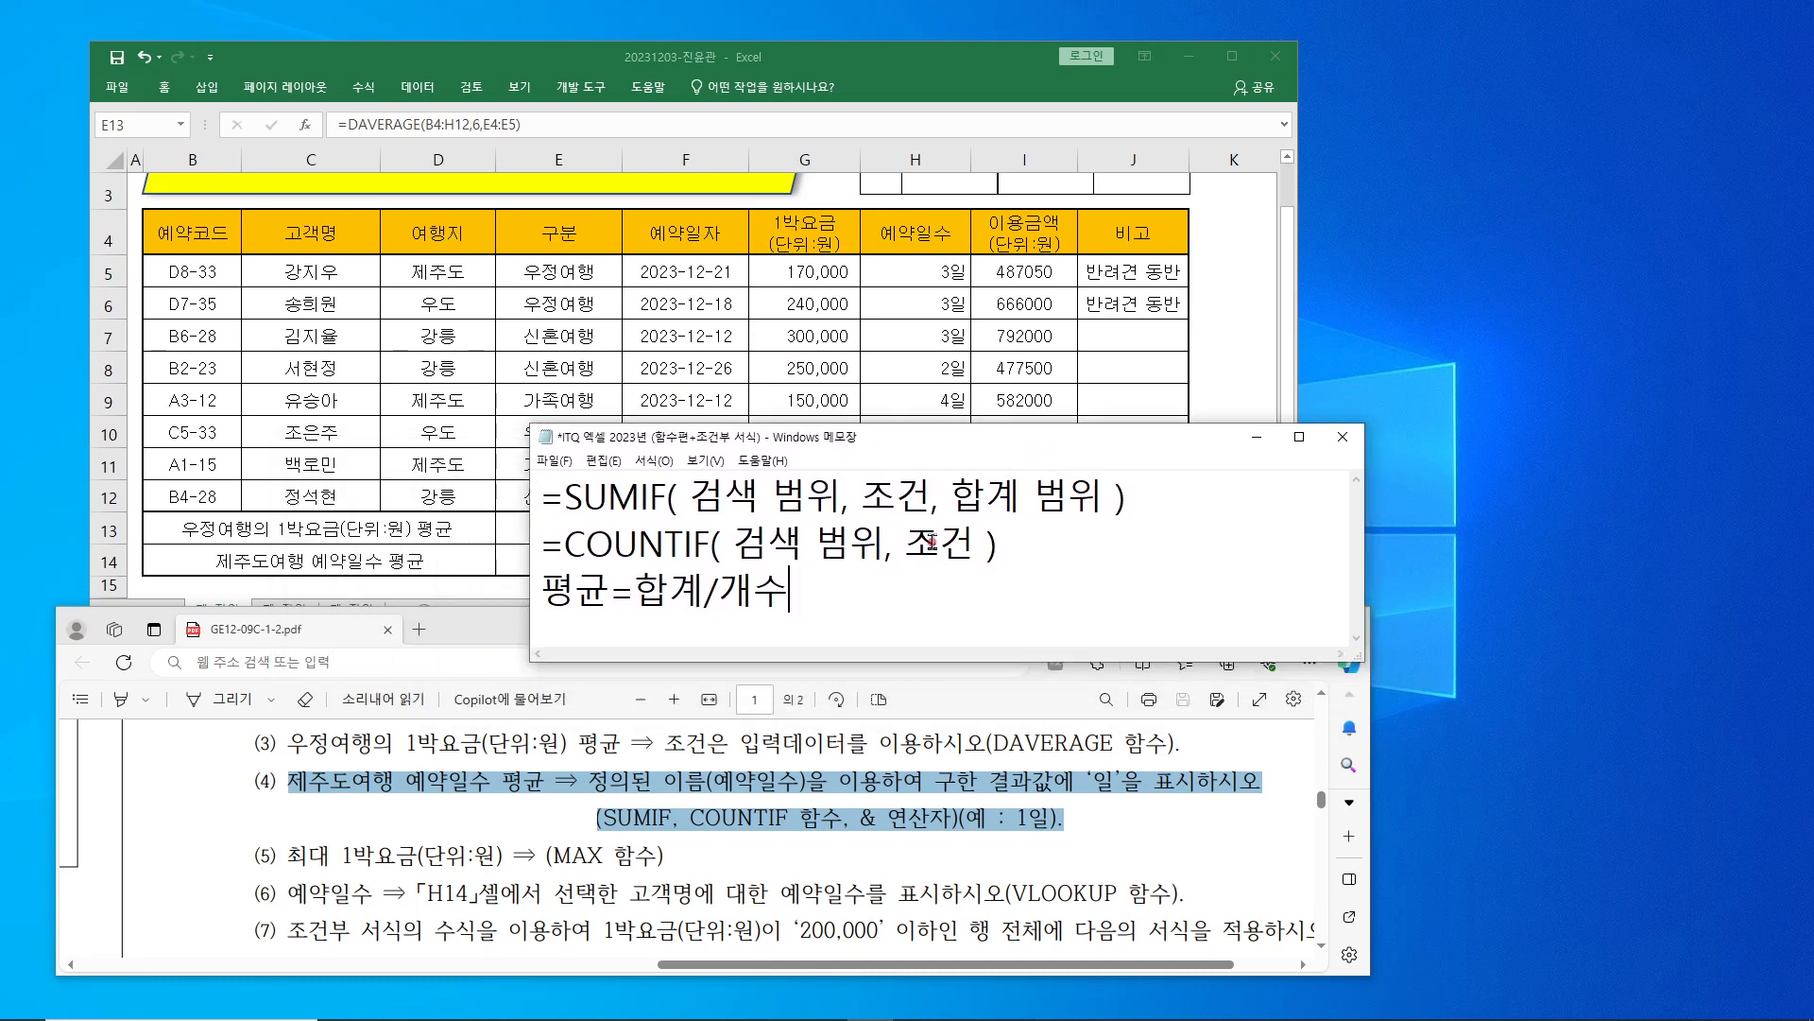
pyautogui.moveTo(630, 561); pyautogui.dragTo(706, 612)
pyautogui.moveTo(605, 800); pyautogui.dragTo(672, 841)
pyautogui.moveTo(727, 560); pyautogui.dragTo(788, 619)
pyautogui.moveTo(698, 798); pyautogui.dragTo(799, 838)
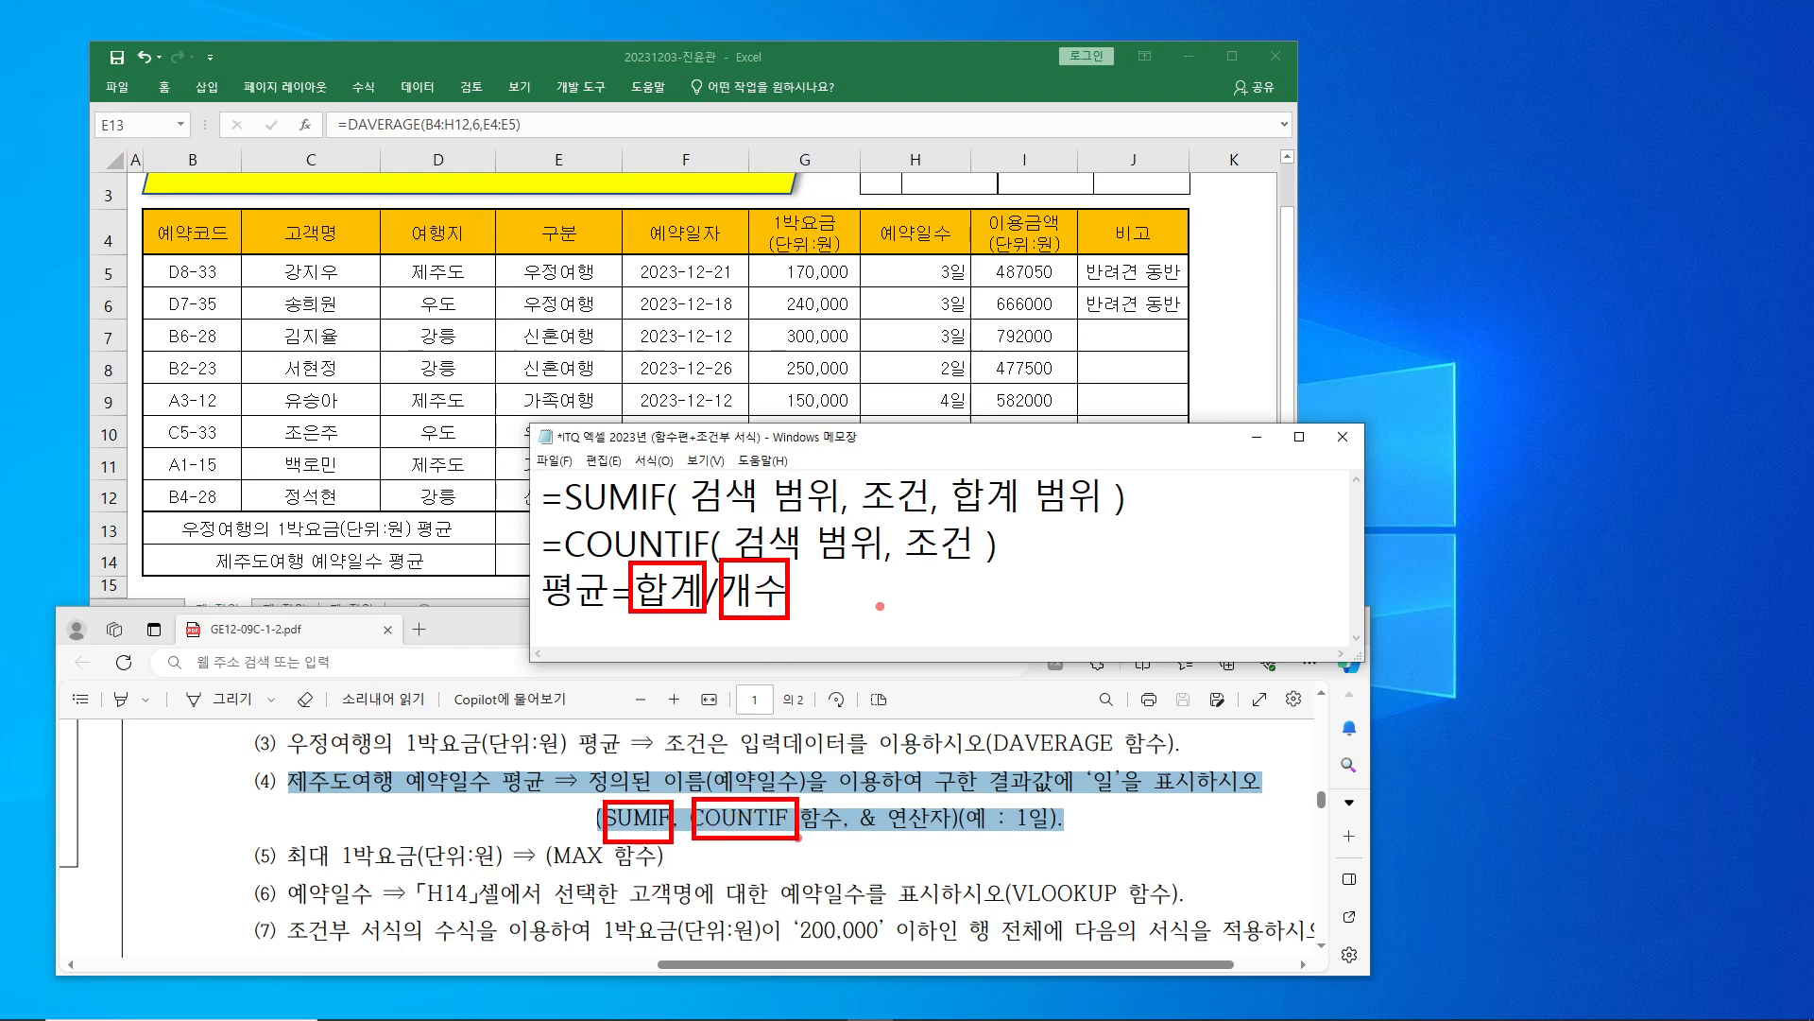
pyautogui.moveTo(548, 480)
pyautogui.mouseDown()
pyautogui.moveTo(928, 522)
pyautogui.moveTo(1108, 578)
pyautogui.moveTo(1120, 563)
pyautogui.mouseUp()
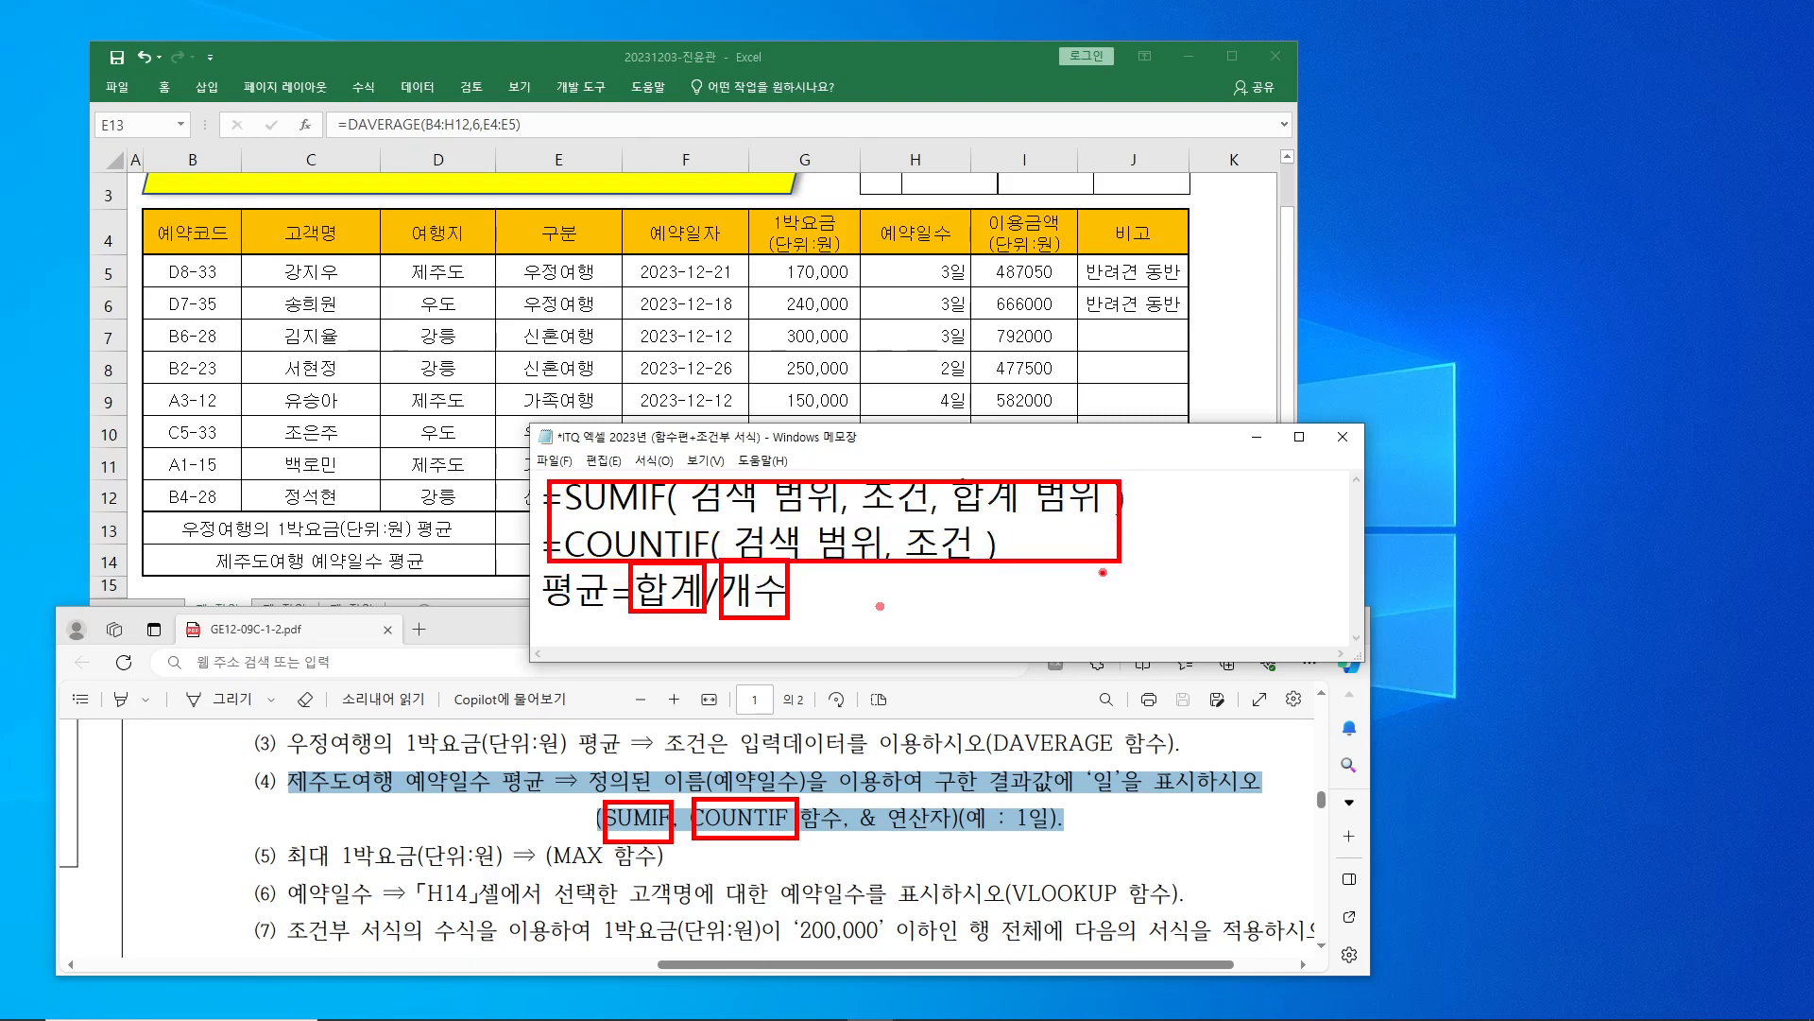
pyautogui.press('e')
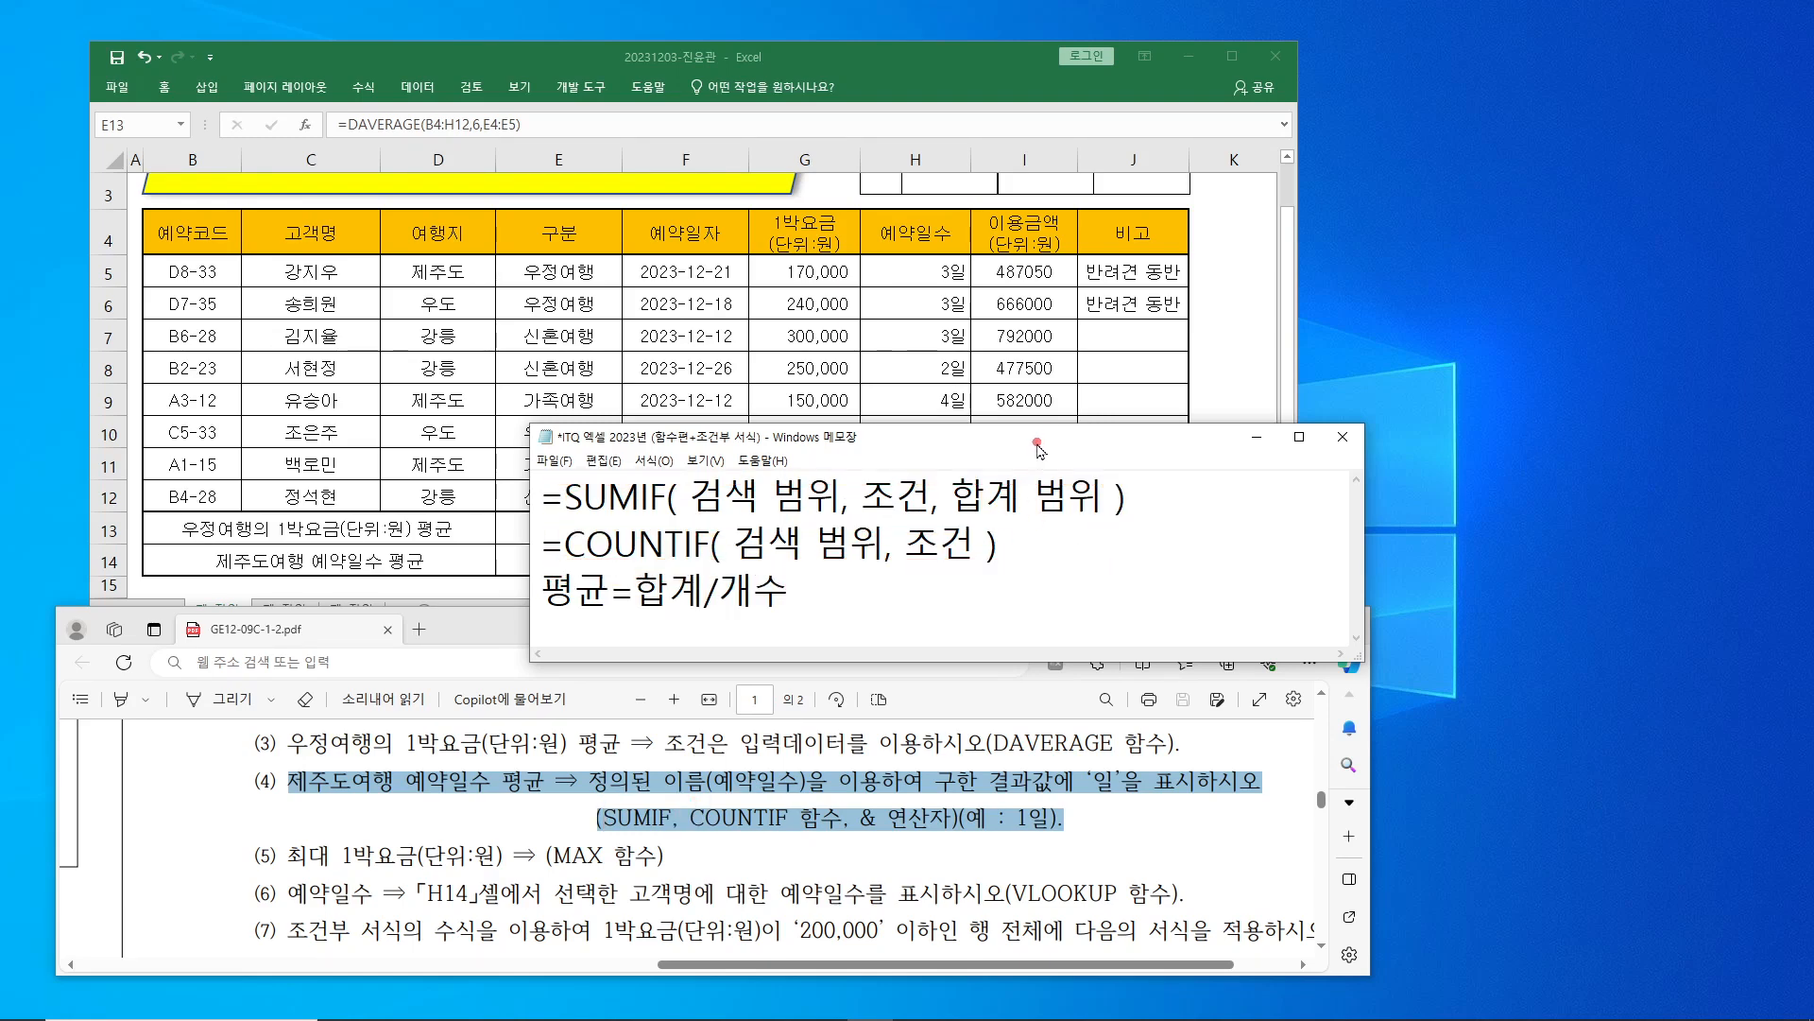
# - Arrange the Notepad note and the exam PDF so that task (4) and worksheet rows 13 and 14 are all uncovered
pyautogui.moveTo(1037, 446); pyautogui.dragTo(1032, 496)
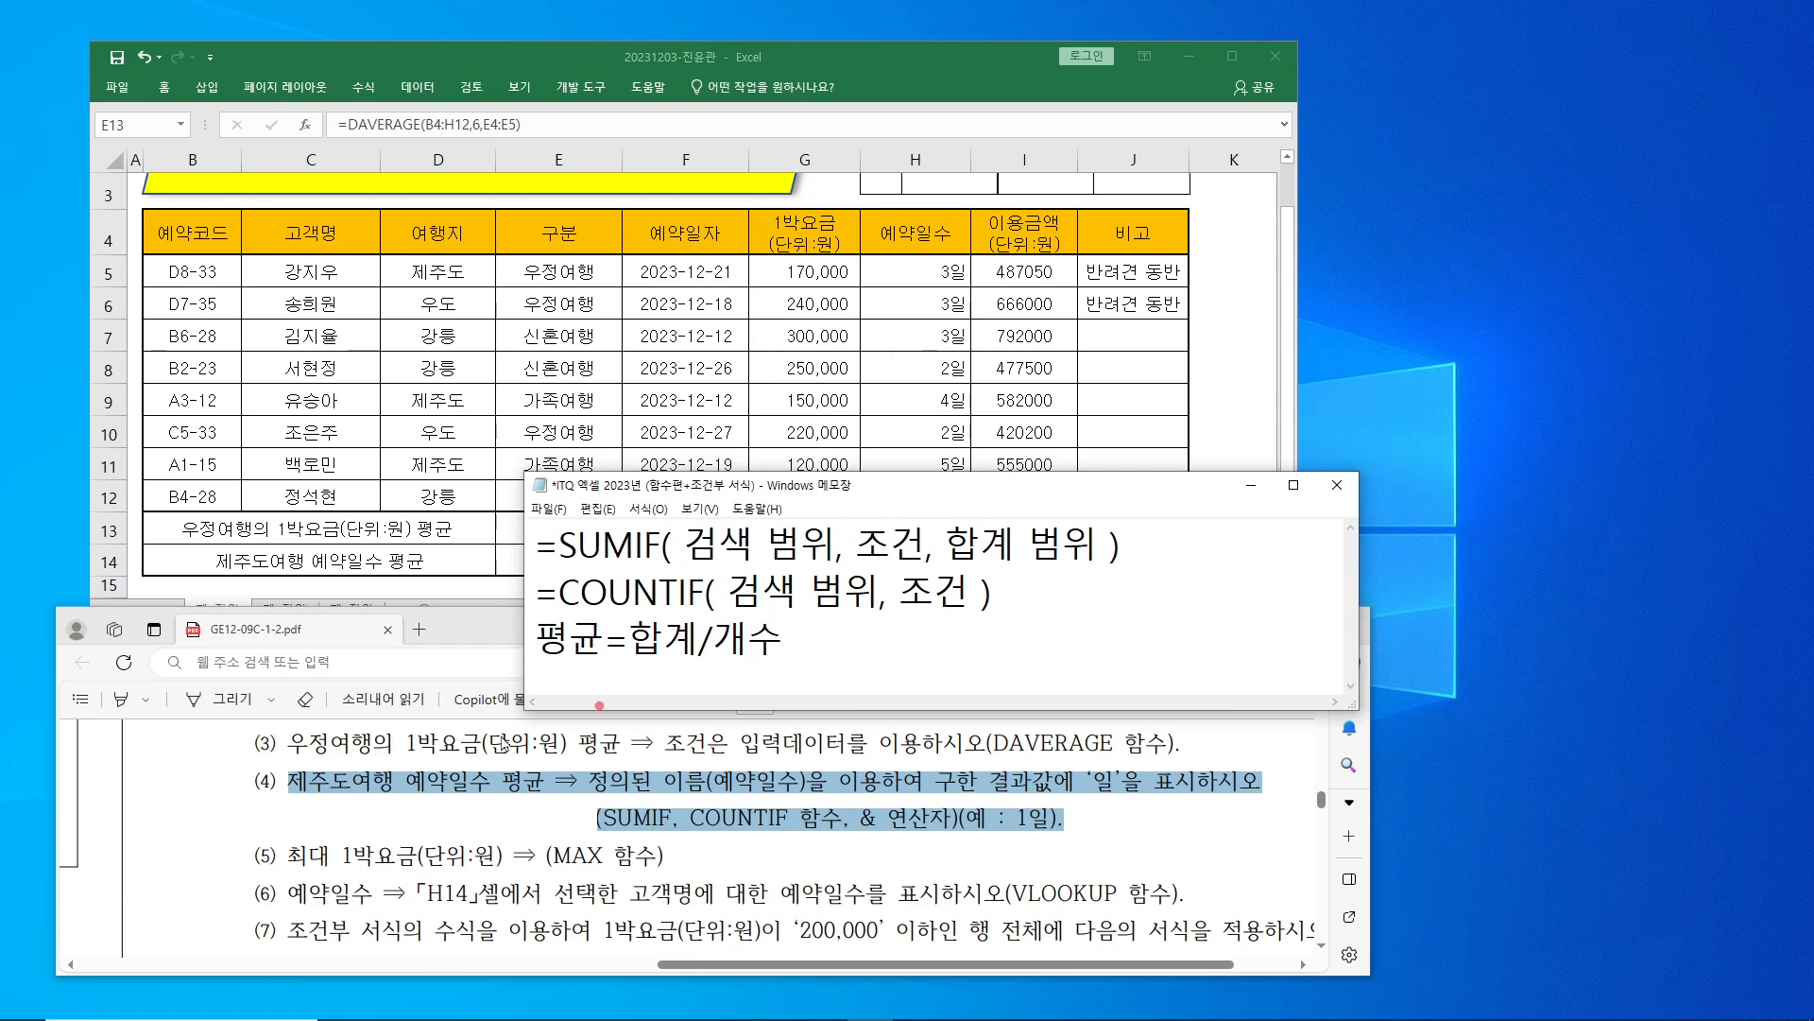
pyautogui.scroll(2, 423, 799)
pyautogui.moveTo(1102, 490); pyautogui.dragTo(827, 648)
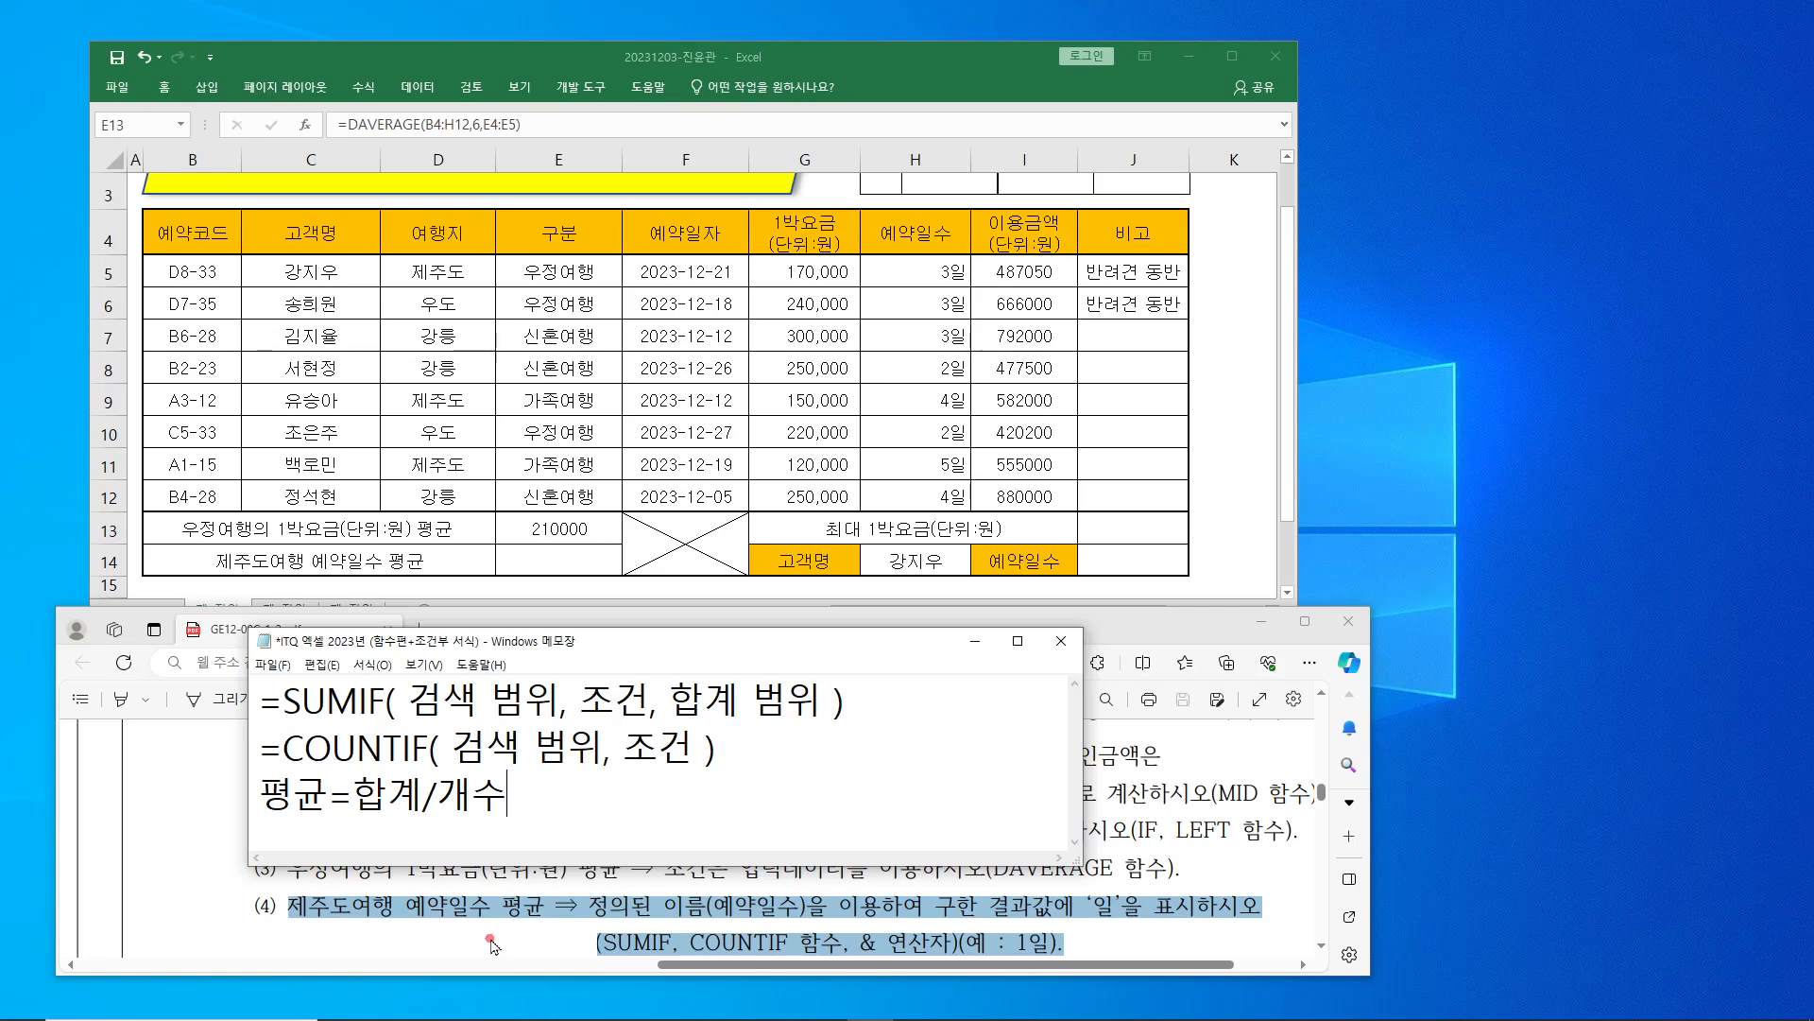
# - Start a SUMIF formula in cell E14 and open its function arguments, keeping the travel destination column uncovered
pyautogui.click(577, 561)
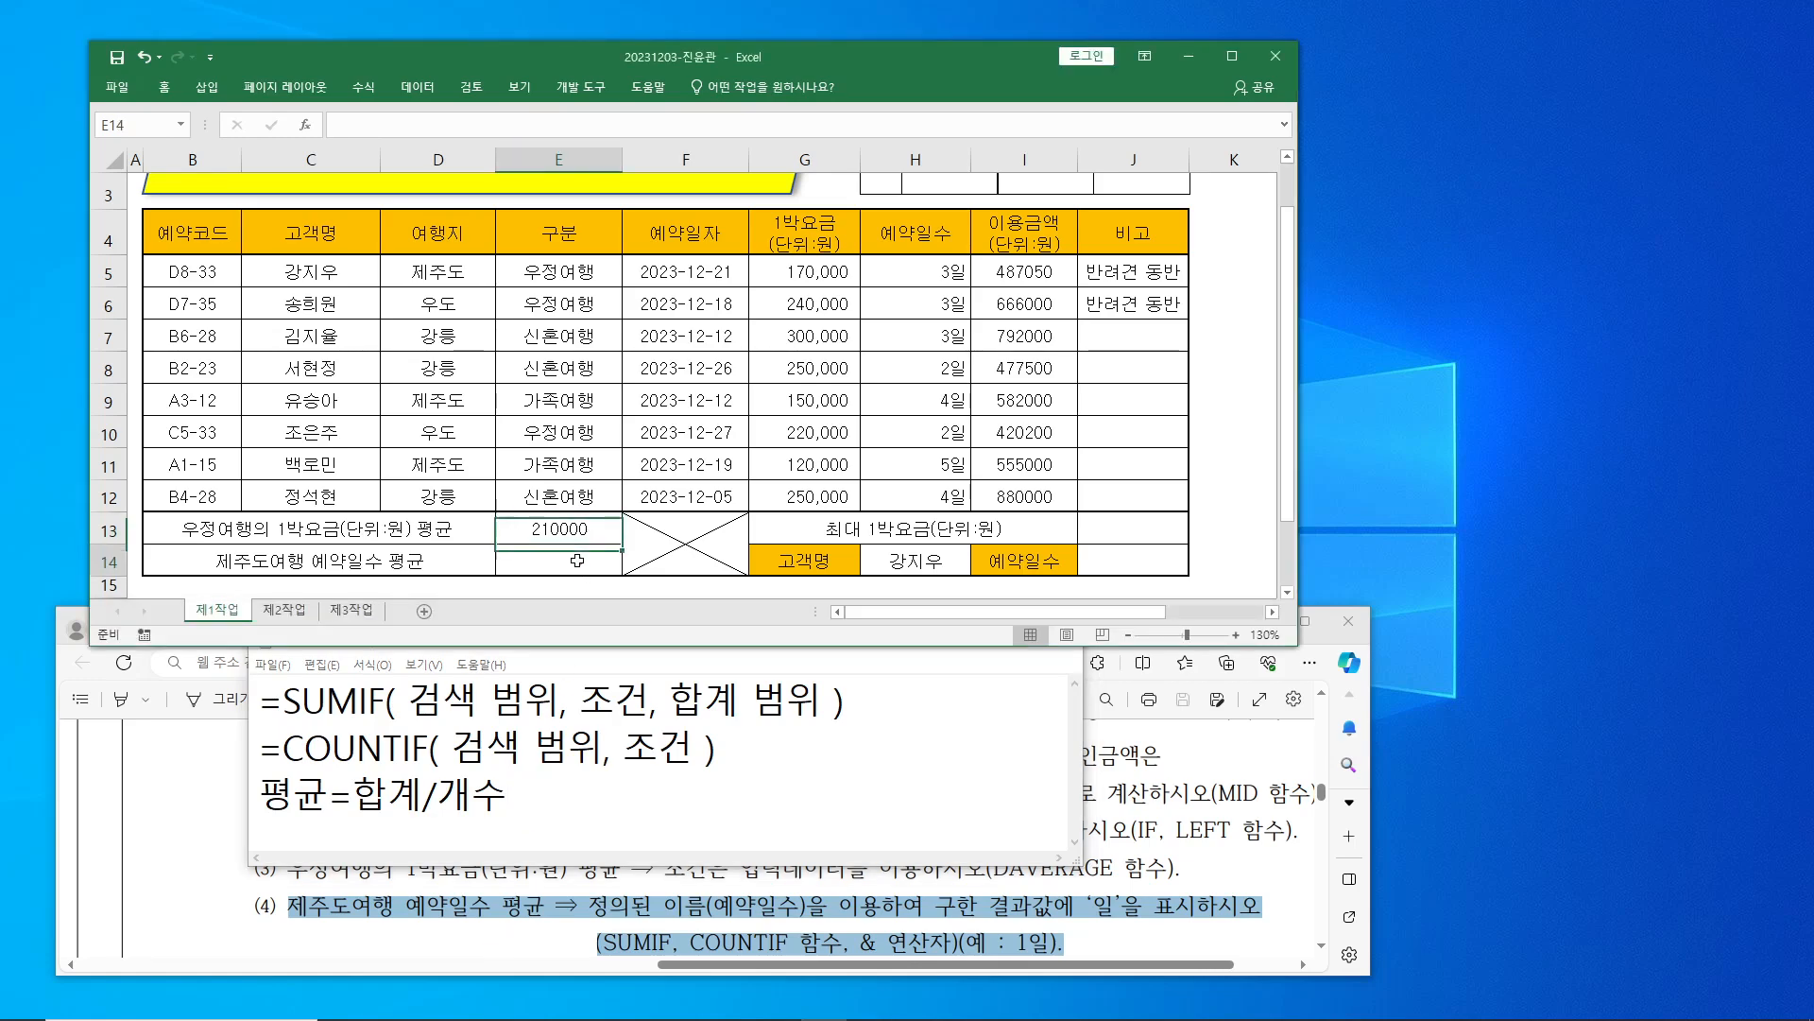
pyautogui.click(406, 121)
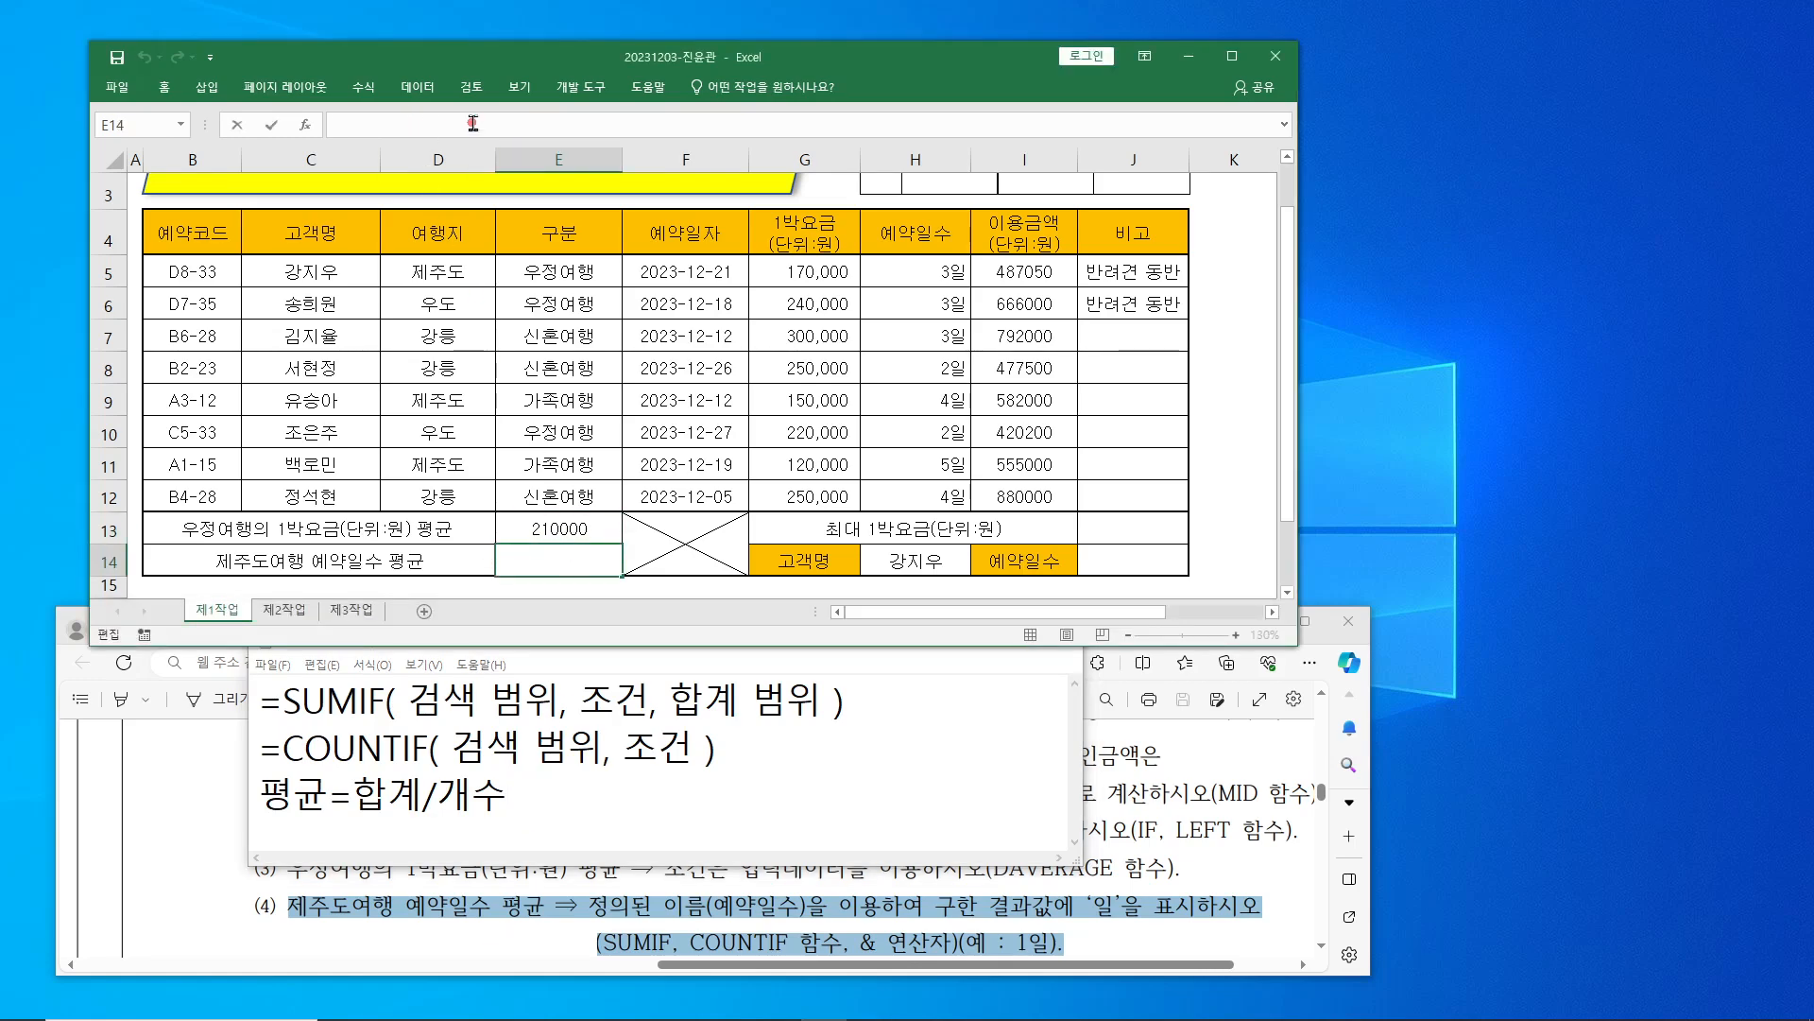
pyautogui.write('=')
pyautogui.write('ㄴ')
pyautogui.write('sum')
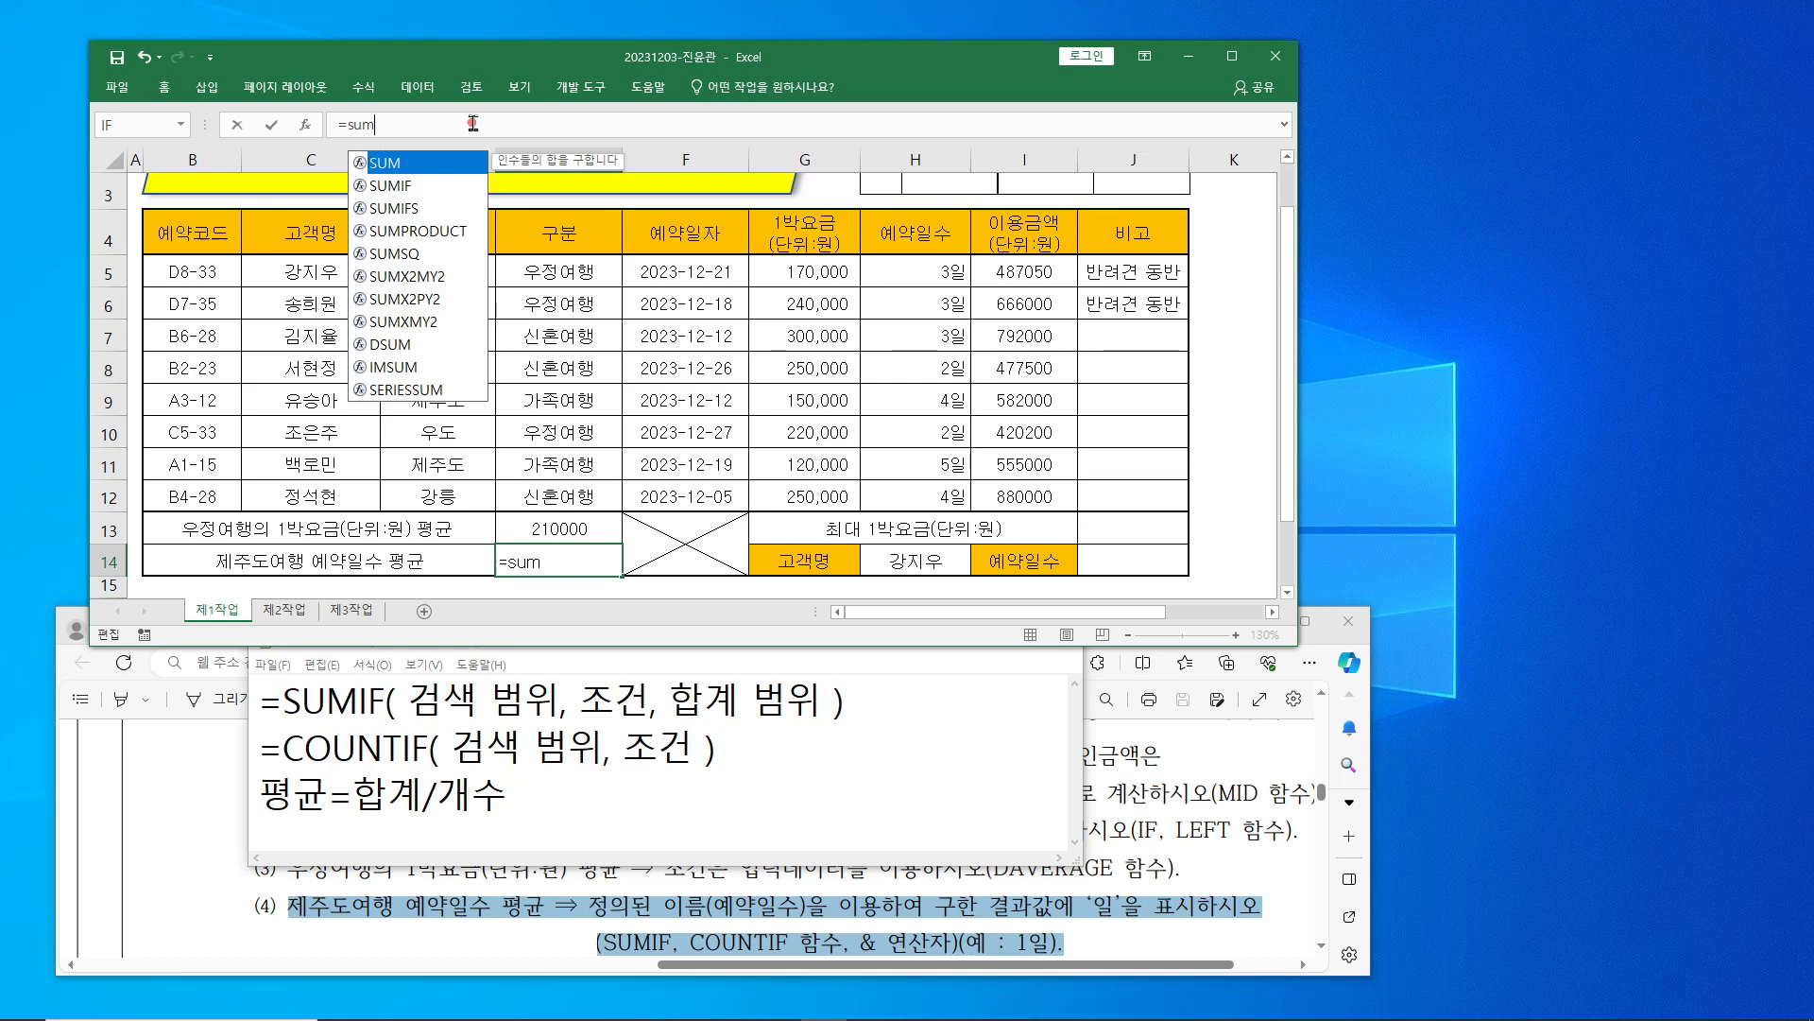
pyautogui.write('if(')
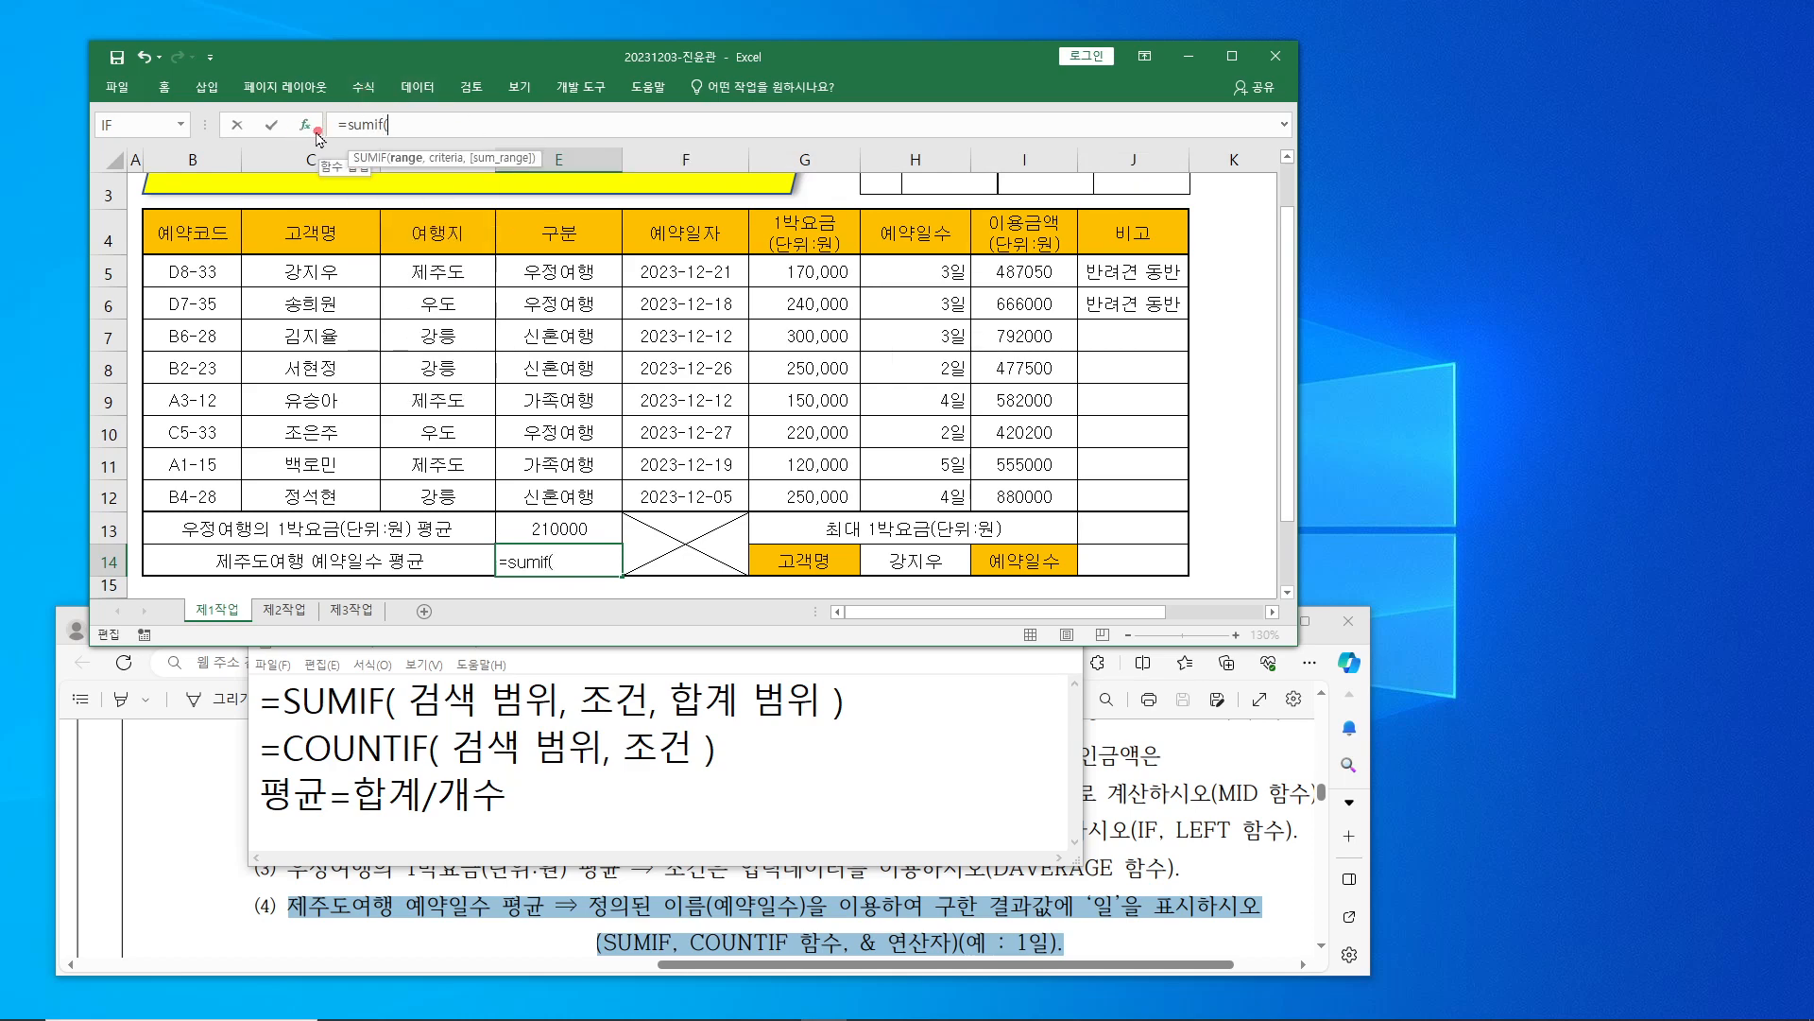
pyautogui.click(311, 131)
pyautogui.moveTo(1196, 411); pyautogui.dragTo(977, 443)
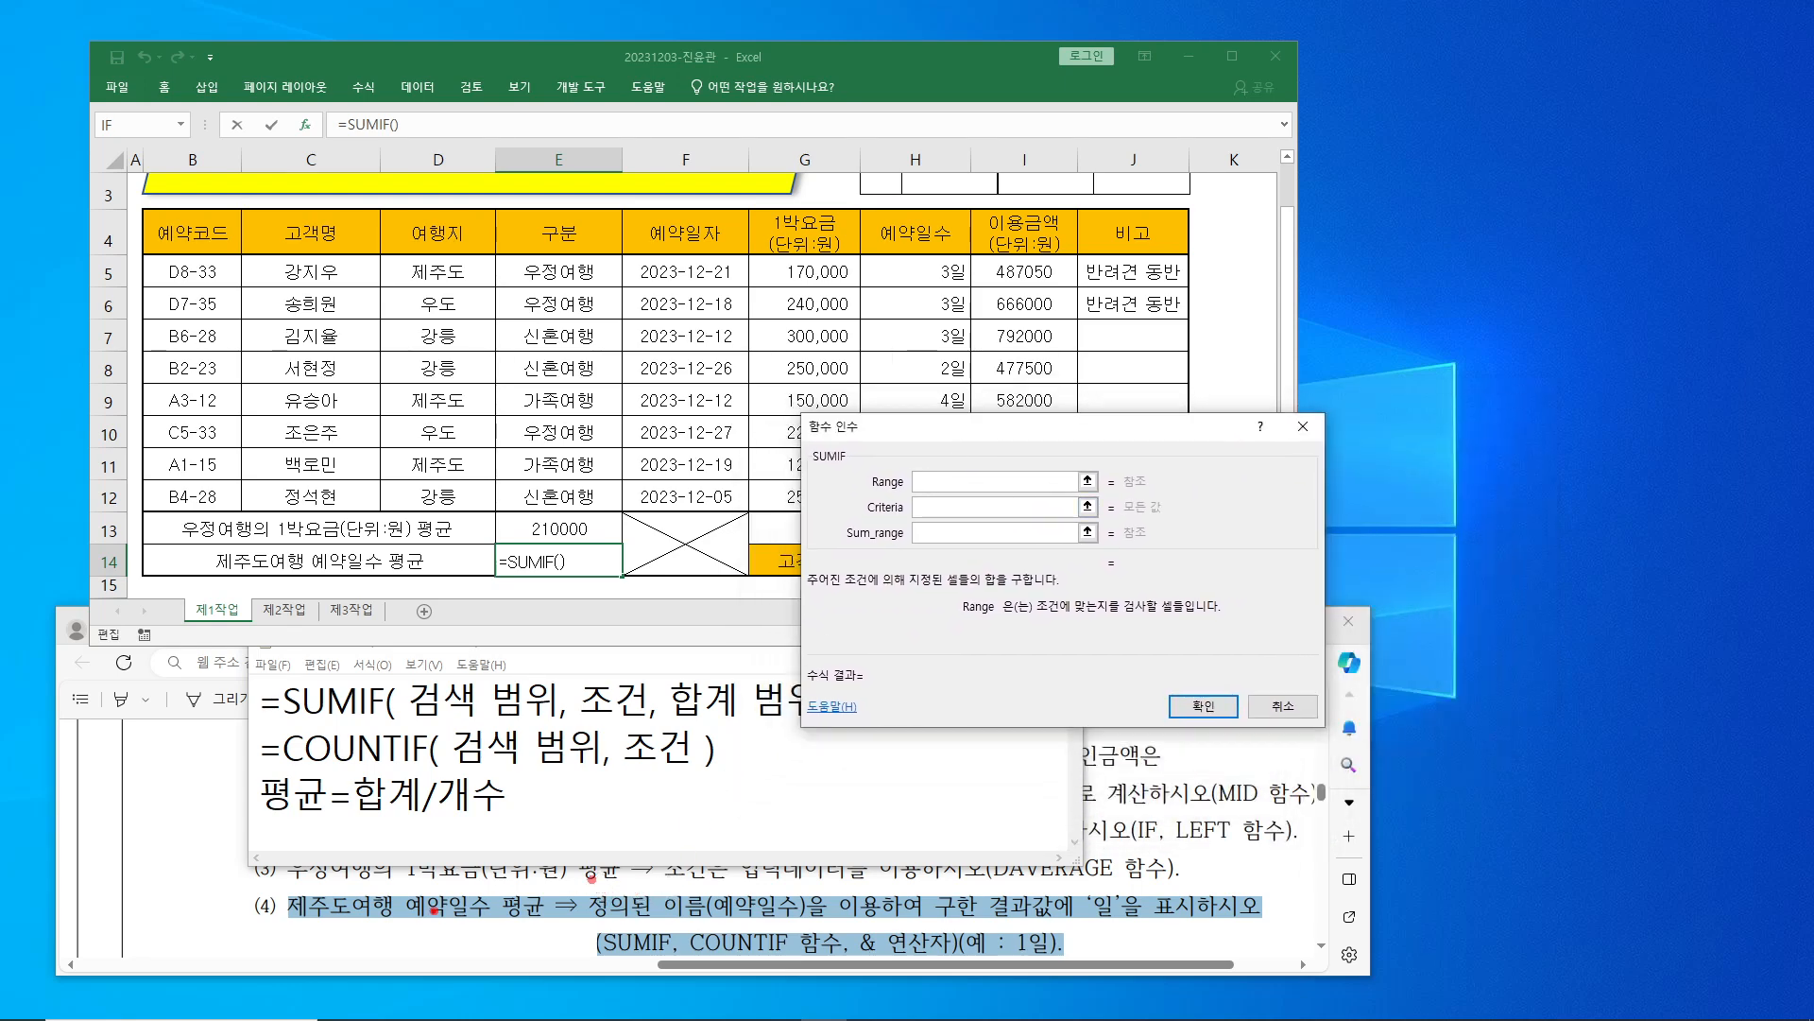
# - Set the SUMIF arguments to range D5:D12, criteria "제주도" and sum range 예약일수
pyautogui.moveTo(285, 890); pyautogui.dragTo(357, 924)
pyautogui.moveTo(417, 255)
pyautogui.mouseDown()
pyautogui.moveTo(424, 280)
pyautogui.moveTo(471, 253)
pyautogui.mouseUp()
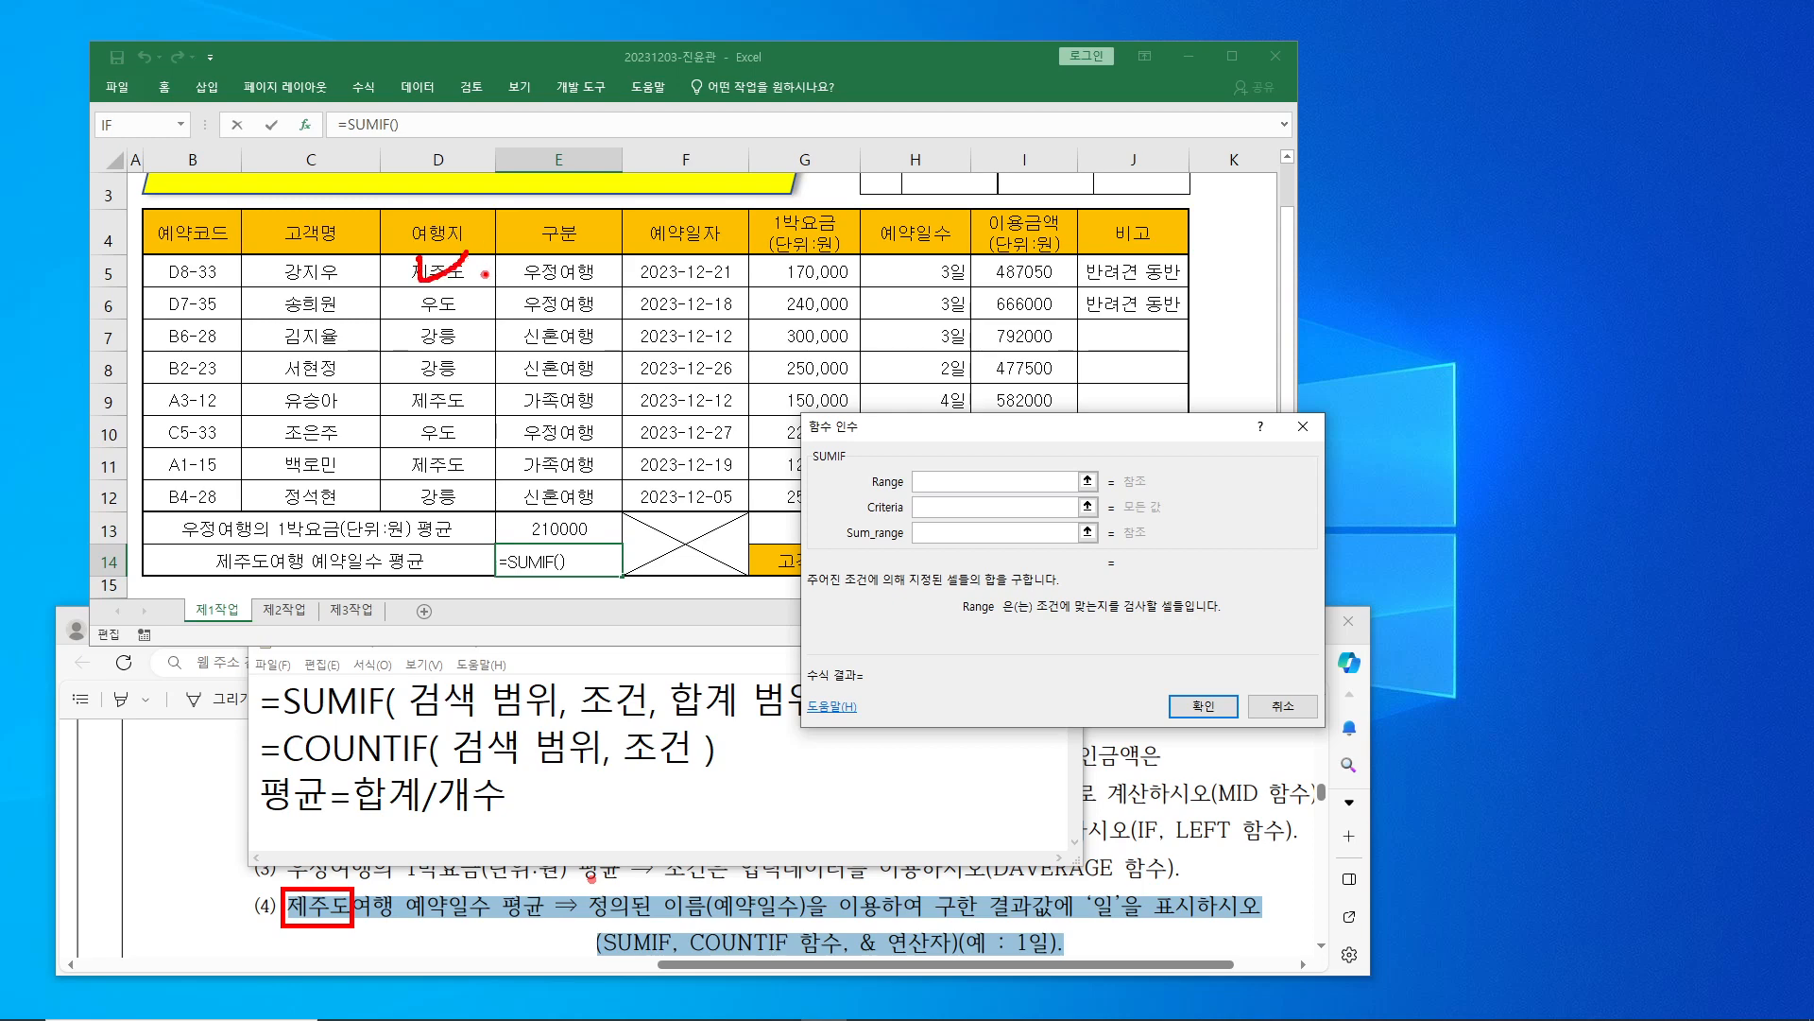
pyautogui.click(448, 271)
pyautogui.moveTo(448, 271); pyautogui.dragTo(439, 497)
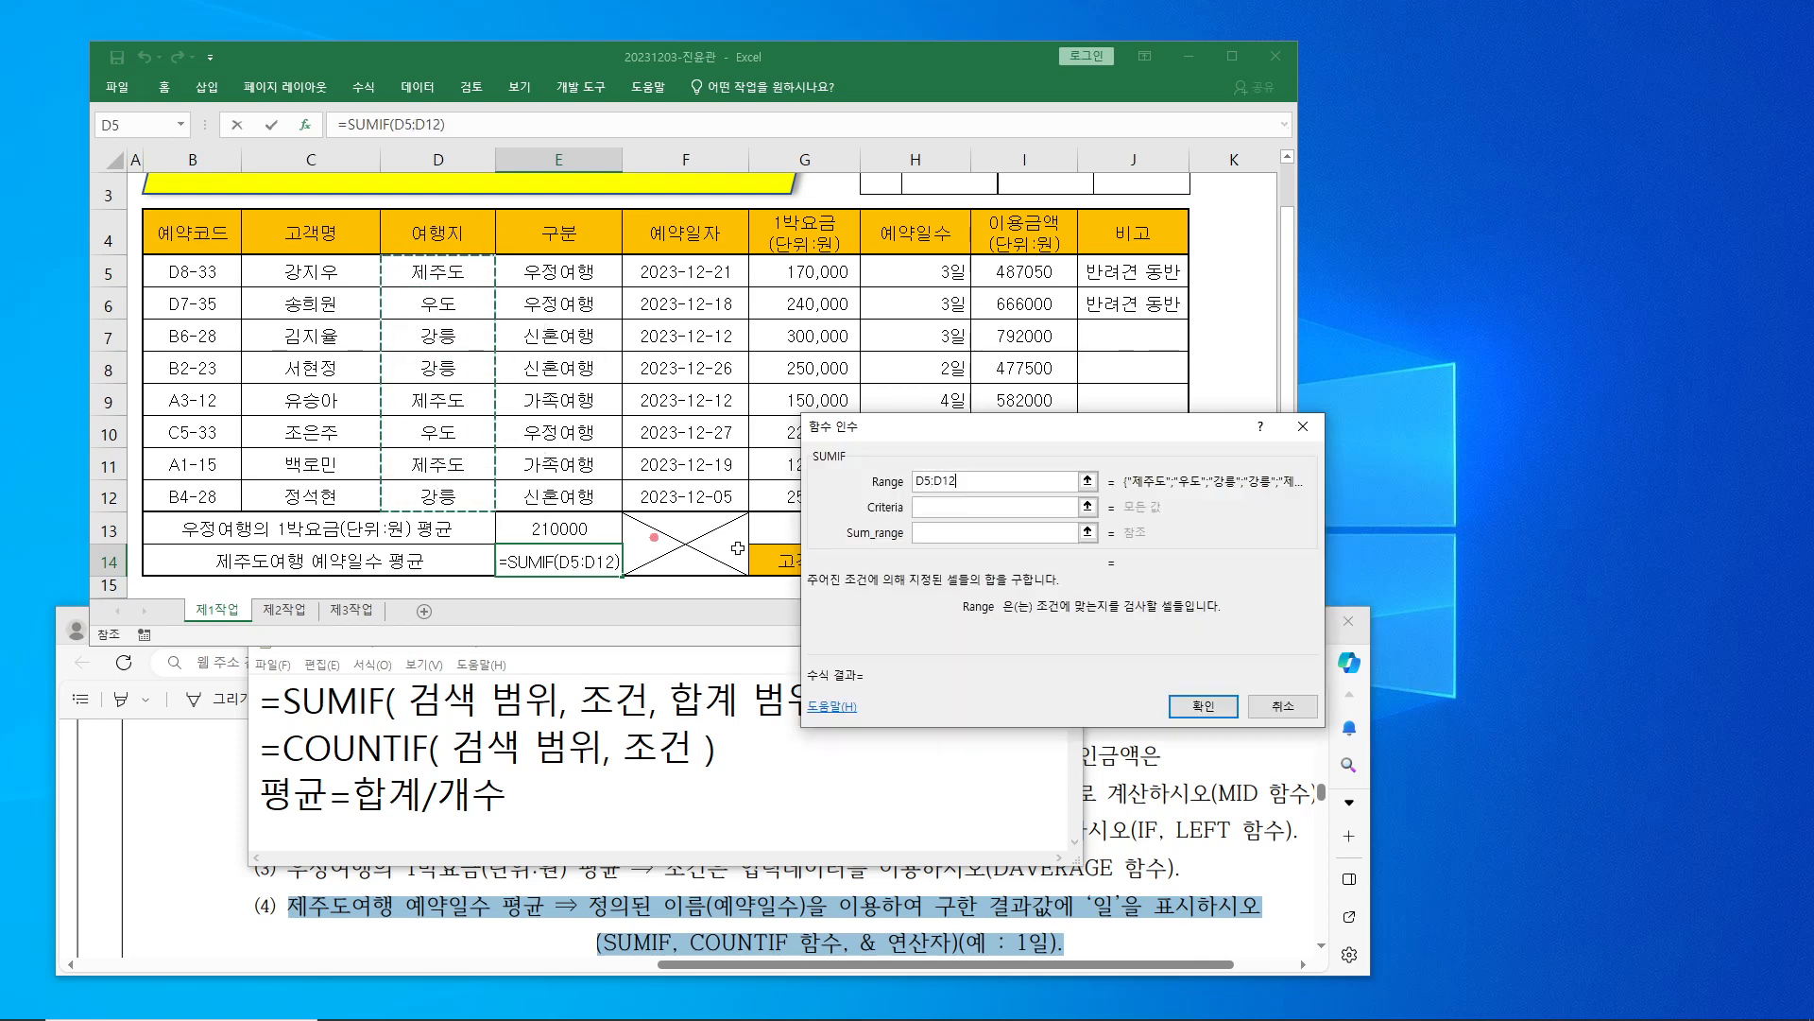
pyautogui.click(948, 507)
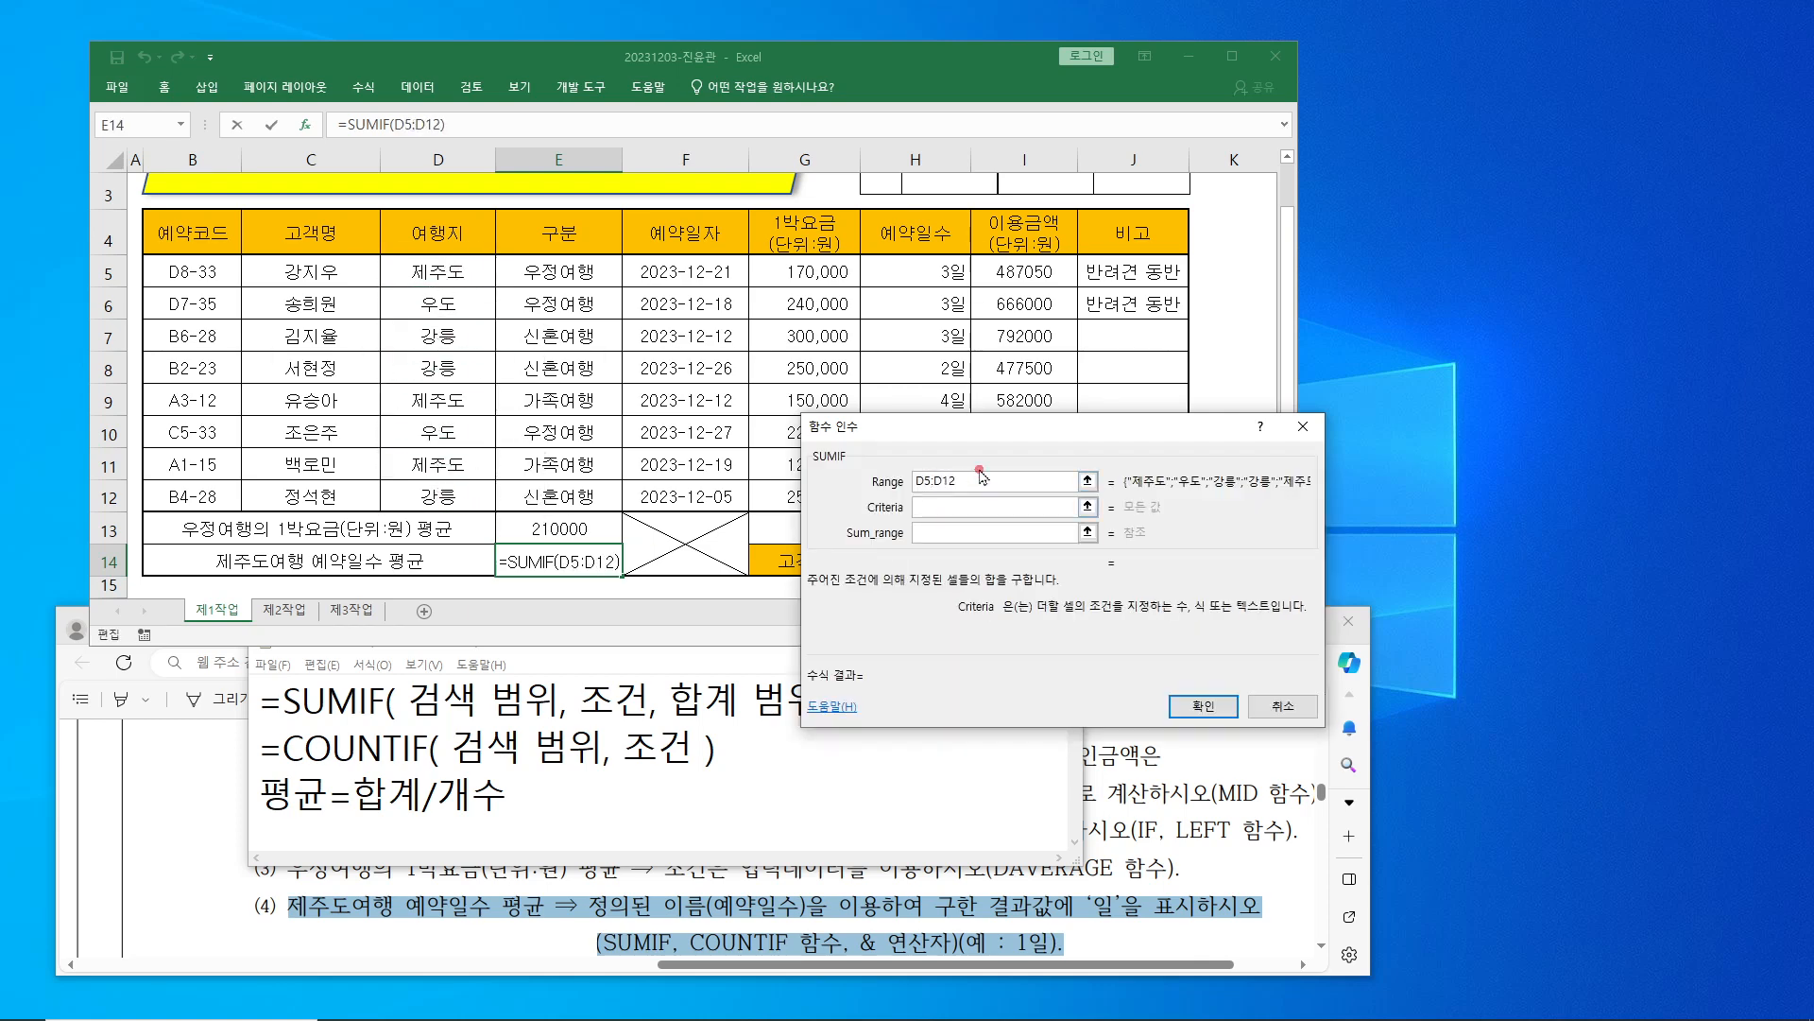
pyautogui.write('제주도')
pyautogui.press('Tab')
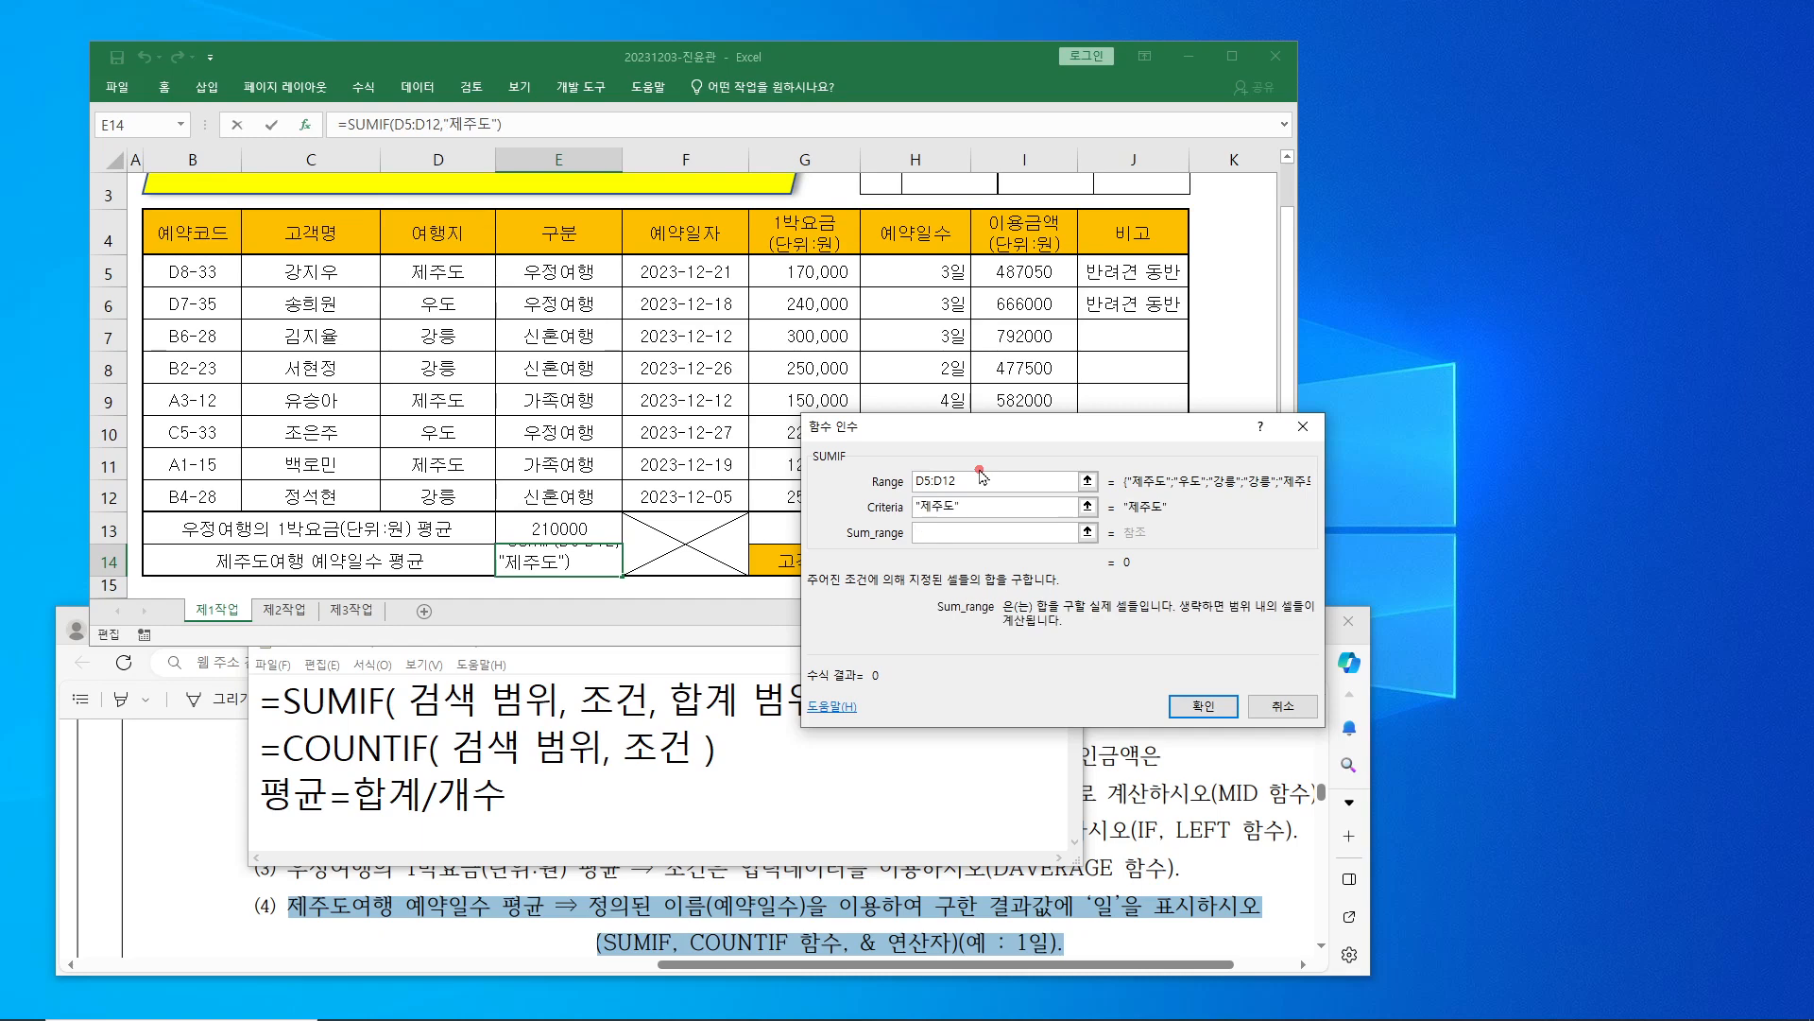
pyautogui.moveTo(1026, 435); pyautogui.dragTo(1251, 492)
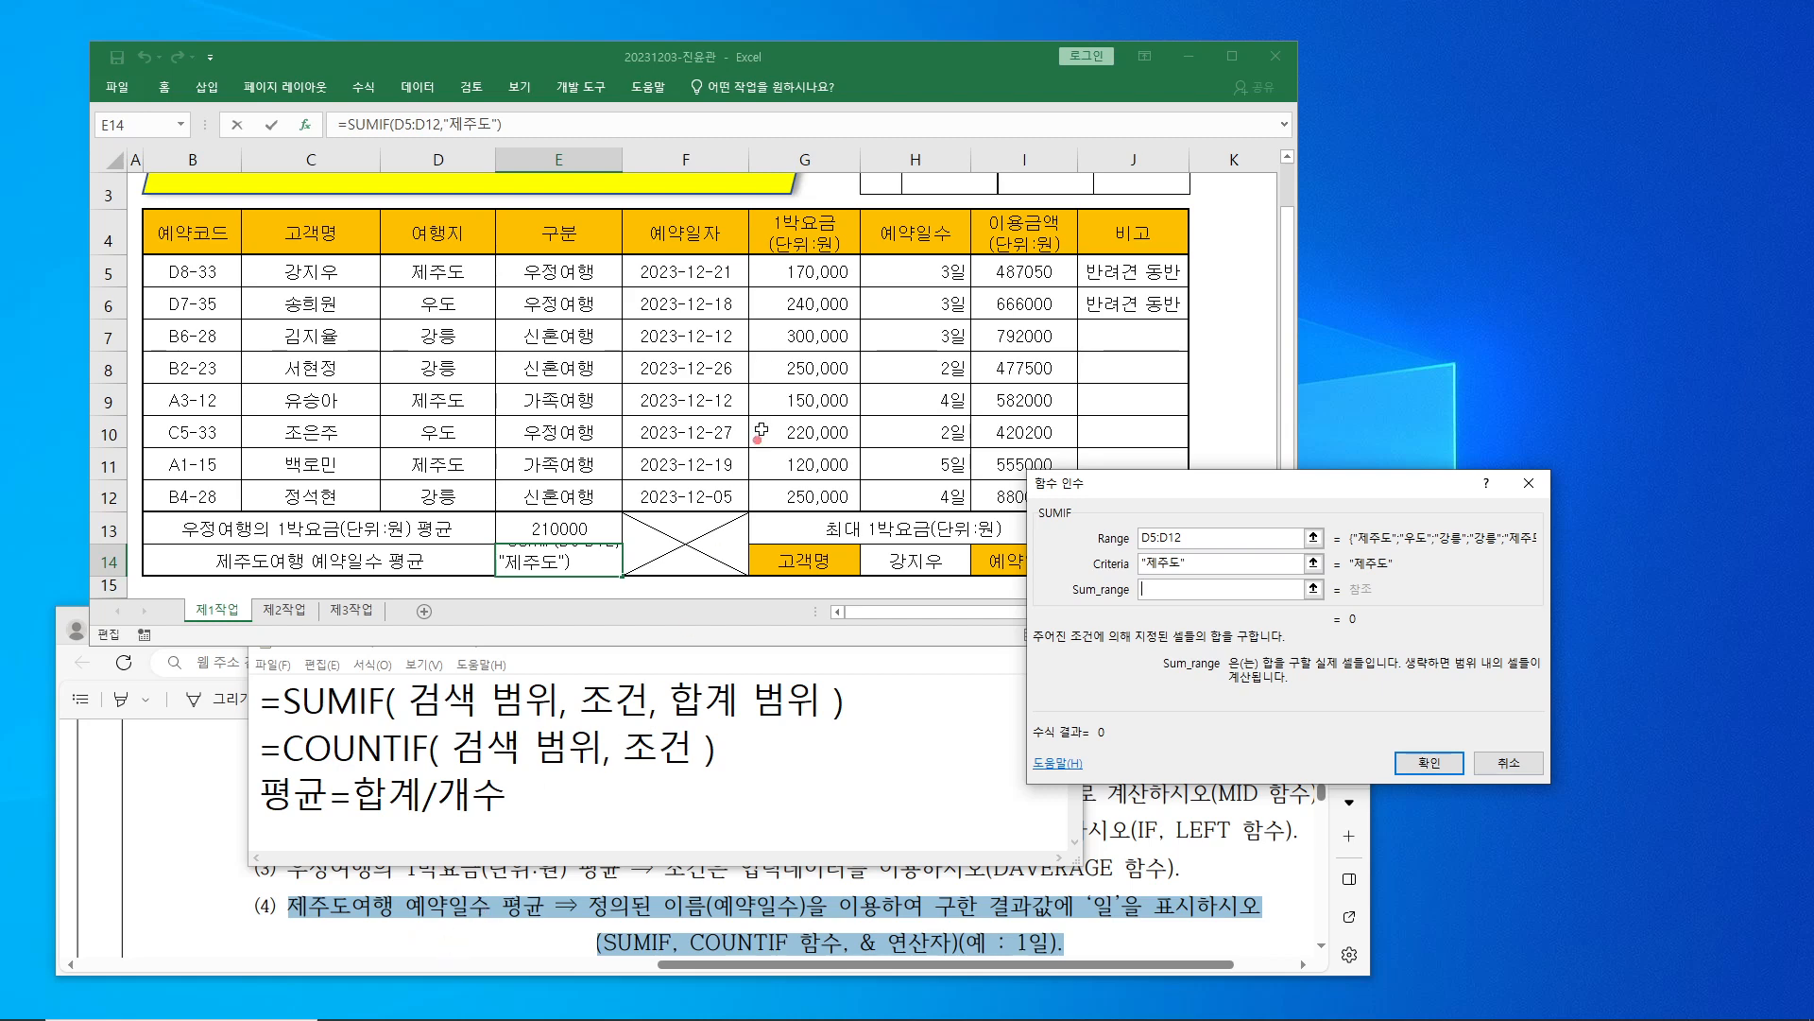
pyautogui.moveTo(915, 274); pyautogui.dragTo(933, 489)
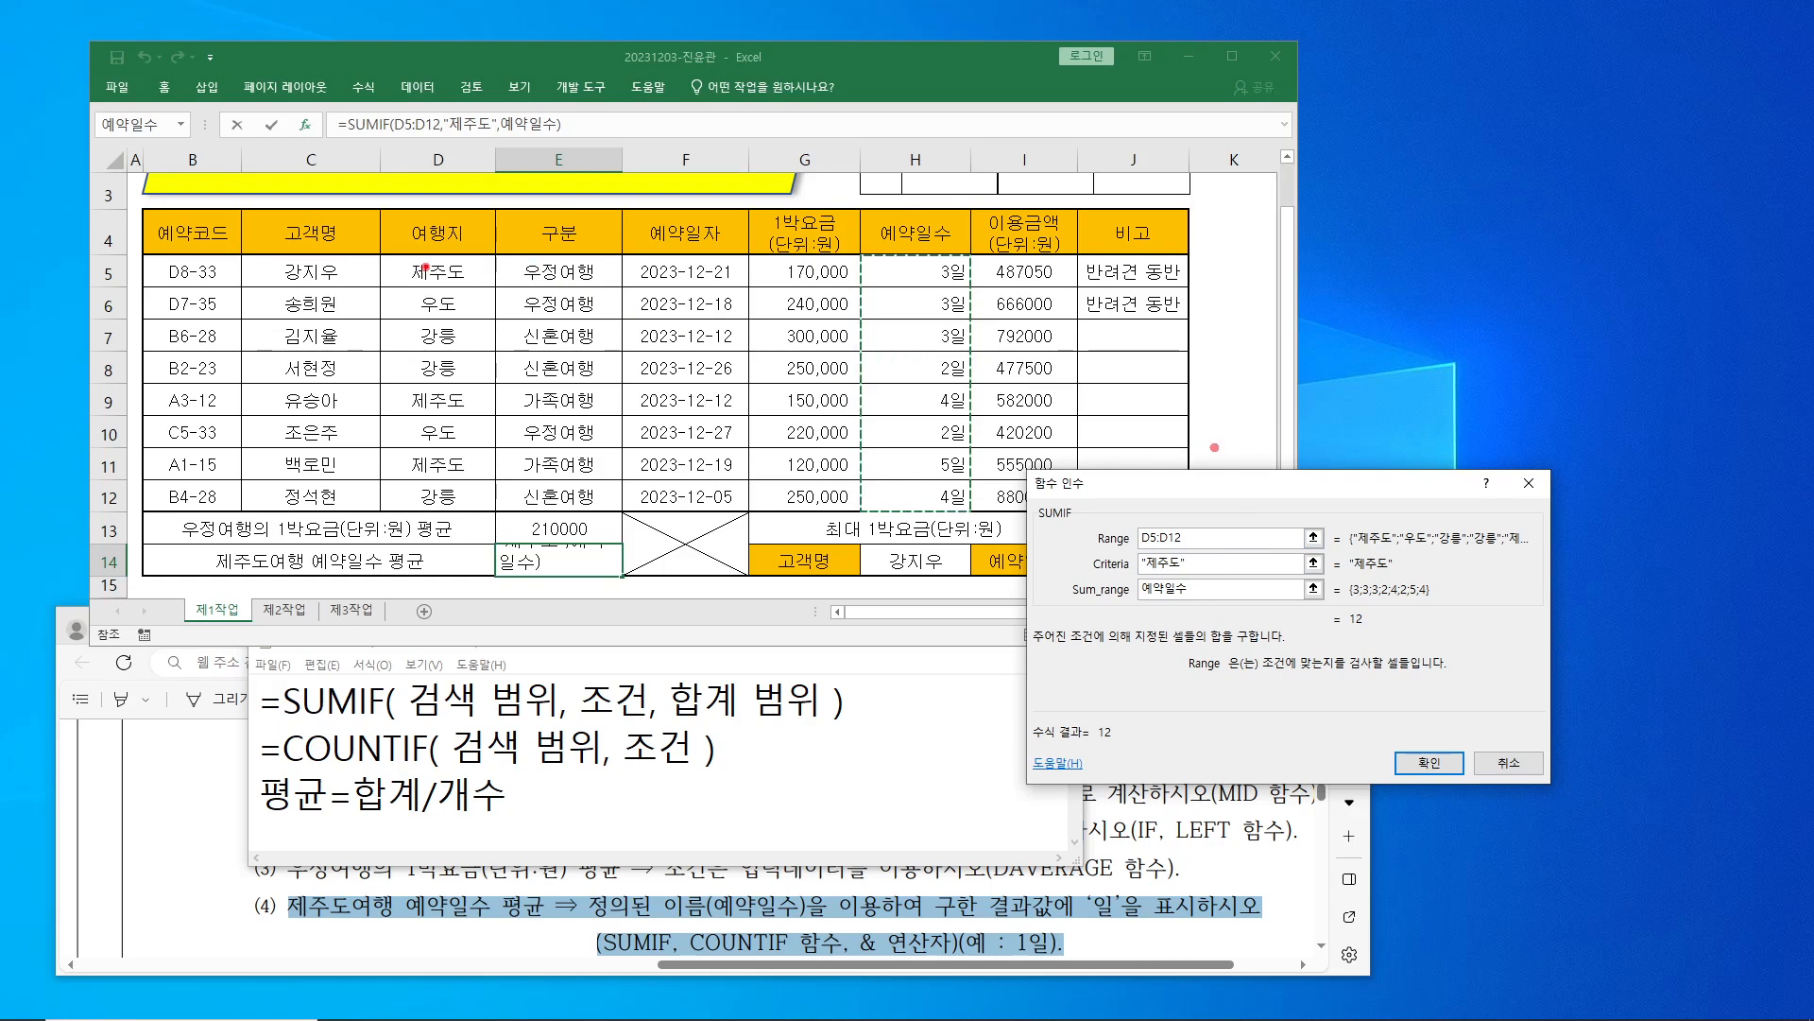
pyautogui.moveTo(378, 258); pyautogui.dragTo(470, 283)
pyautogui.moveTo(398, 388); pyautogui.dragTo(487, 413)
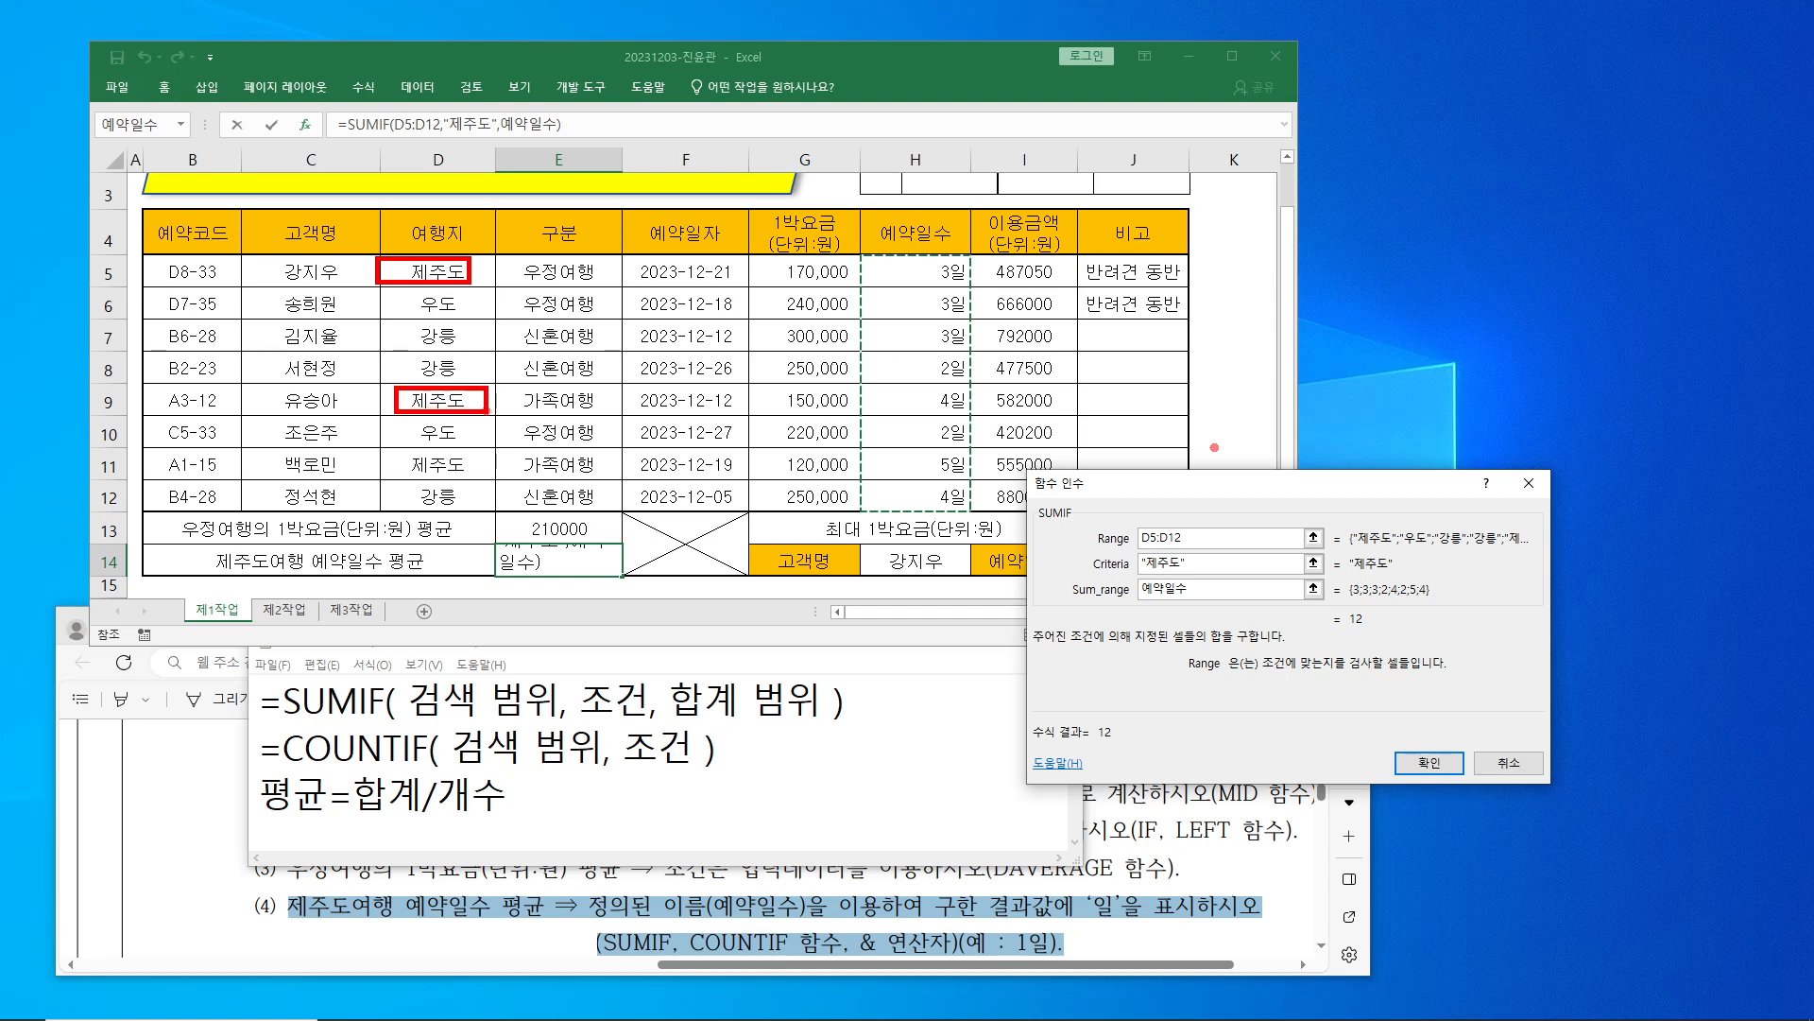
pyautogui.moveTo(394, 451); pyautogui.dragTo(482, 480)
pyautogui.moveTo(904, 253); pyautogui.dragTo(969, 281)
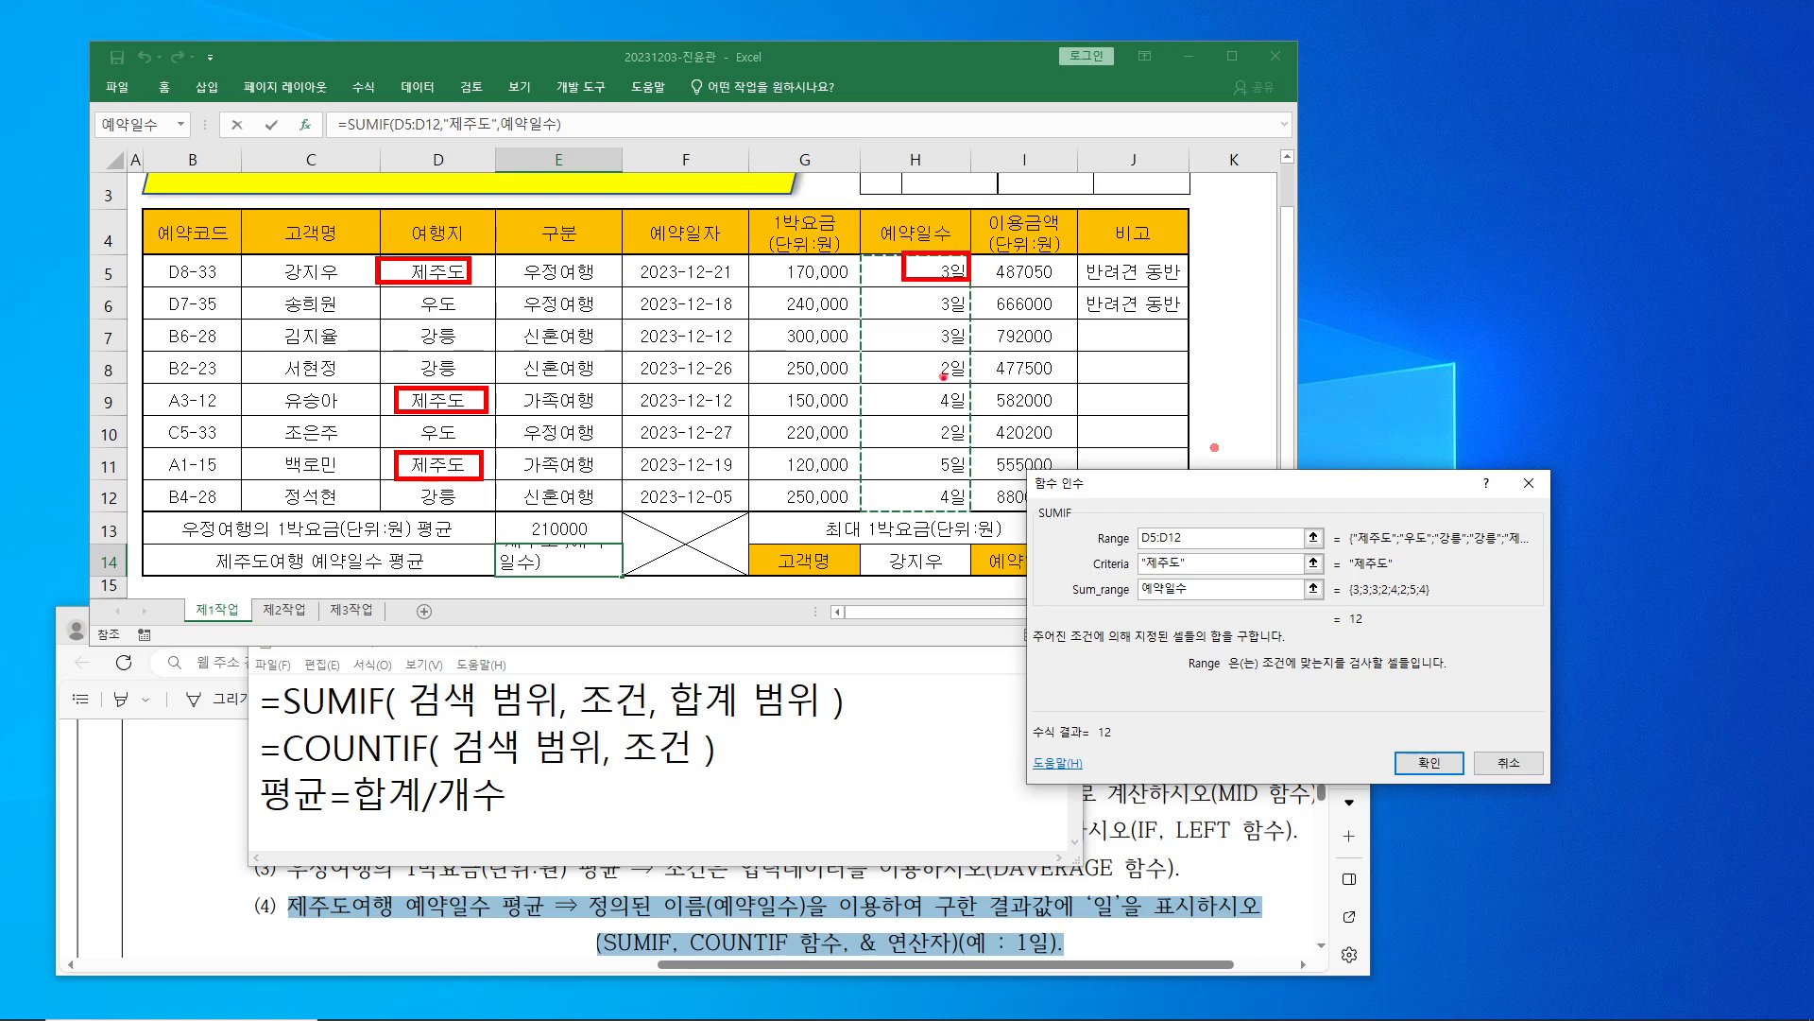
pyautogui.moveTo(912, 384)
pyautogui.mouseDown()
pyautogui.moveTo(964, 402)
pyautogui.moveTo(971, 488)
pyautogui.mouseUp()
pyautogui.moveTo(968, 345)
pyautogui.mouseDown()
pyautogui.moveTo(1019, 335)
pyautogui.moveTo(978, 366)
pyautogui.mouseUp()
pyautogui.moveTo(988, 444)
pyautogui.mouseDown()
pyautogui.moveTo(1030, 433)
pyautogui.moveTo(1001, 446)
pyautogui.mouseUp()
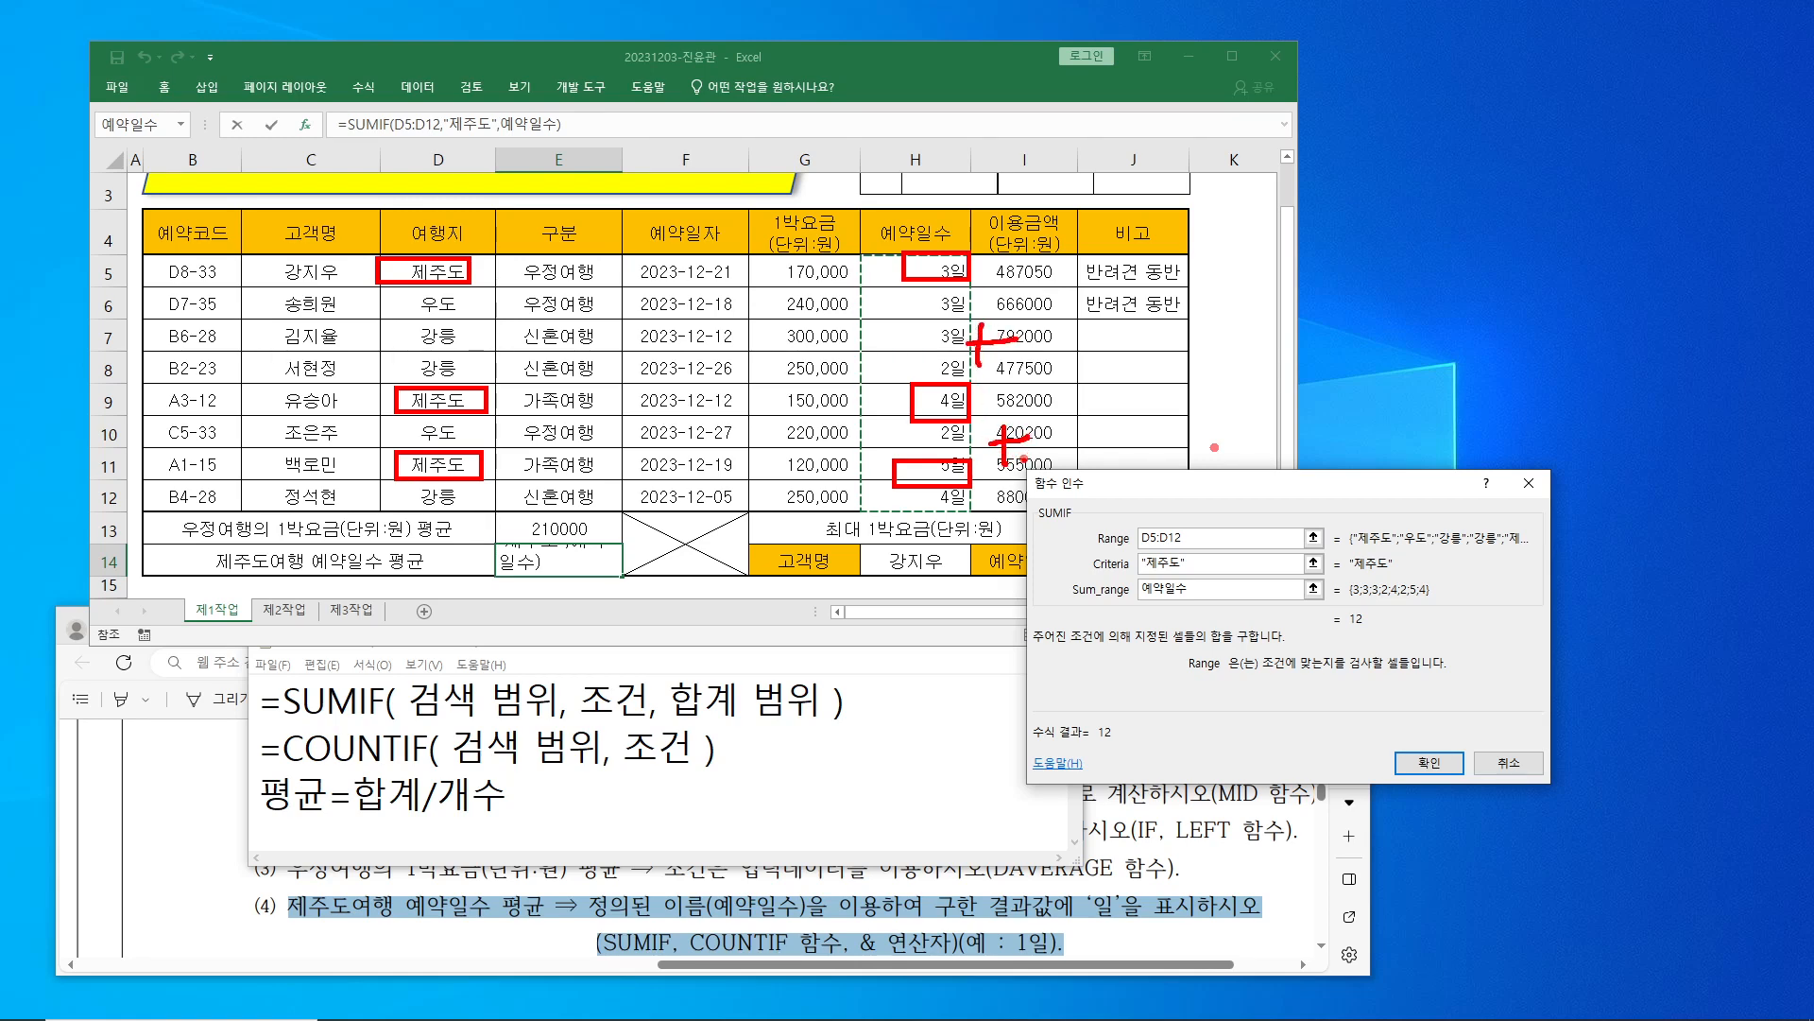
pyautogui.moveTo(1076, 704); pyautogui.dragTo(1124, 758)
pyautogui.moveTo(342, 762); pyautogui.dragTo(426, 822)
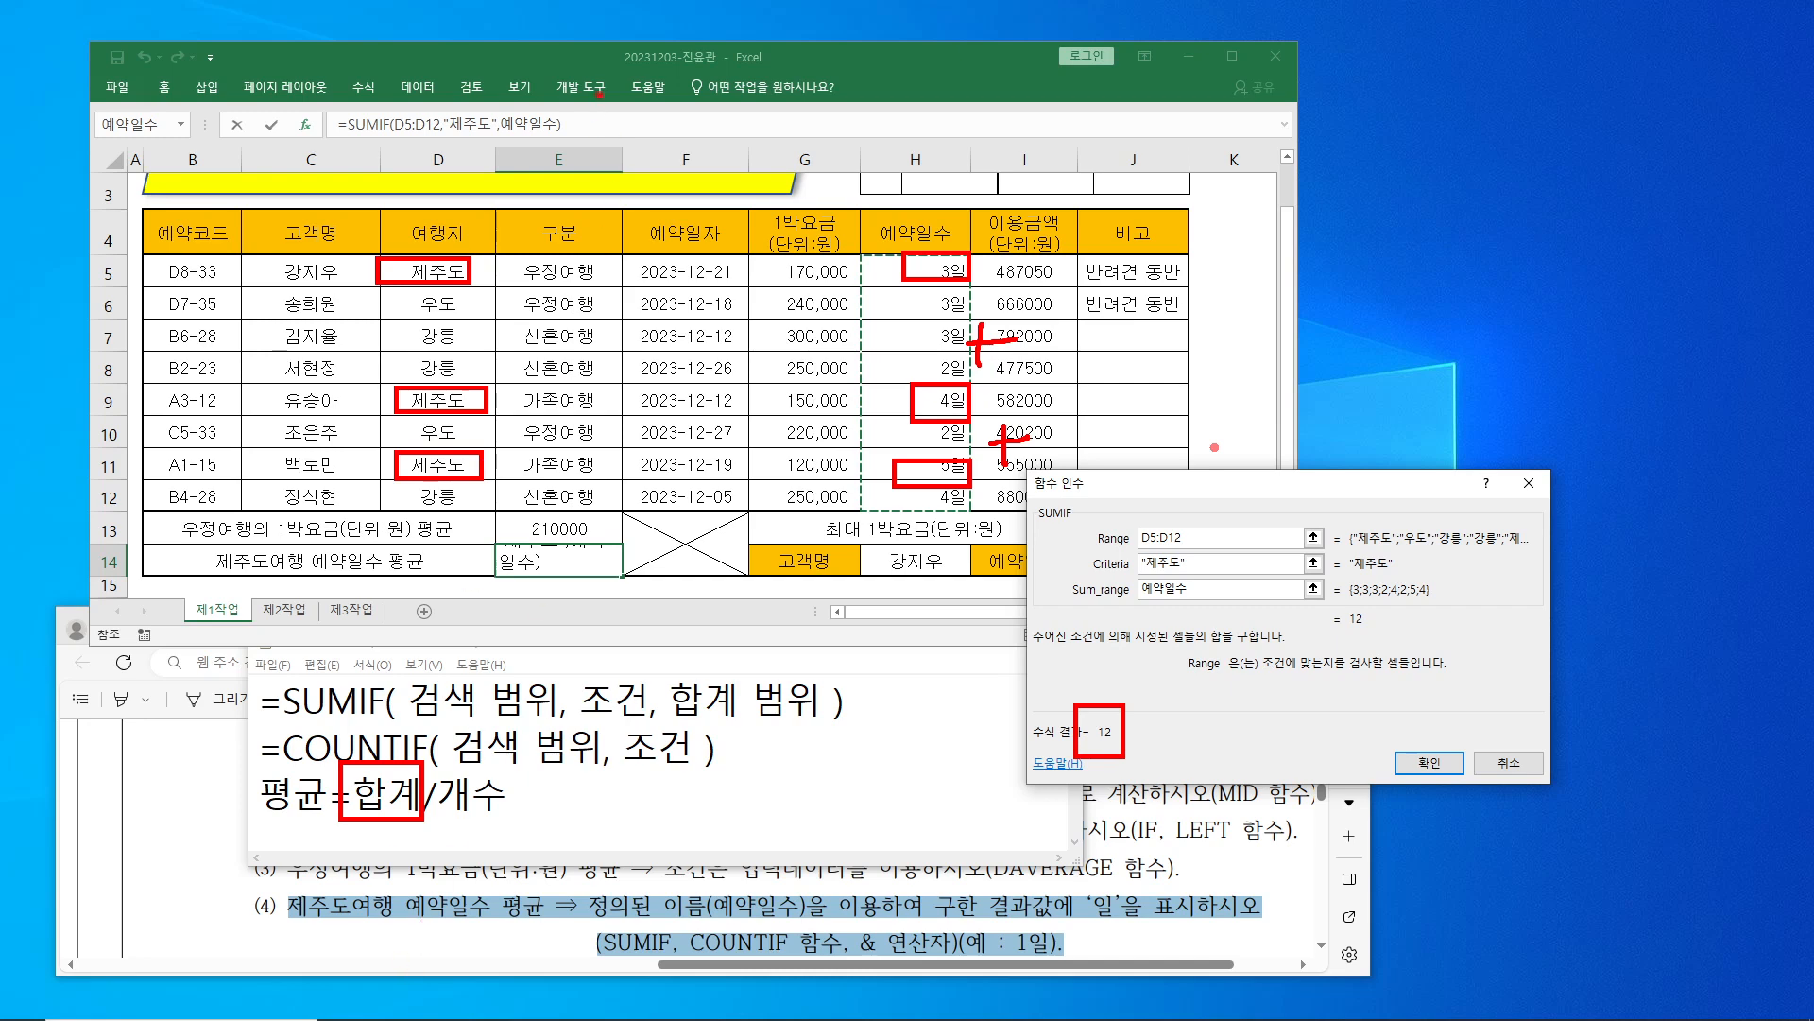
pyautogui.moveTo(590, 105); pyautogui.dragTo(565, 146)
pyautogui.moveTo(437, 267); pyautogui.dragTo(470, 267)
pyautogui.moveTo(456, 363)
pyautogui.mouseDown()
pyautogui.moveTo(463, 380)
pyautogui.moveTo(484, 364)
pyautogui.mouseUp()
pyautogui.moveTo(456, 422); pyautogui.dragTo(480, 439)
pyautogui.moveTo(611, 114)
pyautogui.mouseDown()
pyautogui.moveTo(626, 130)
pyautogui.moveTo(609, 147)
pyautogui.mouseUp()
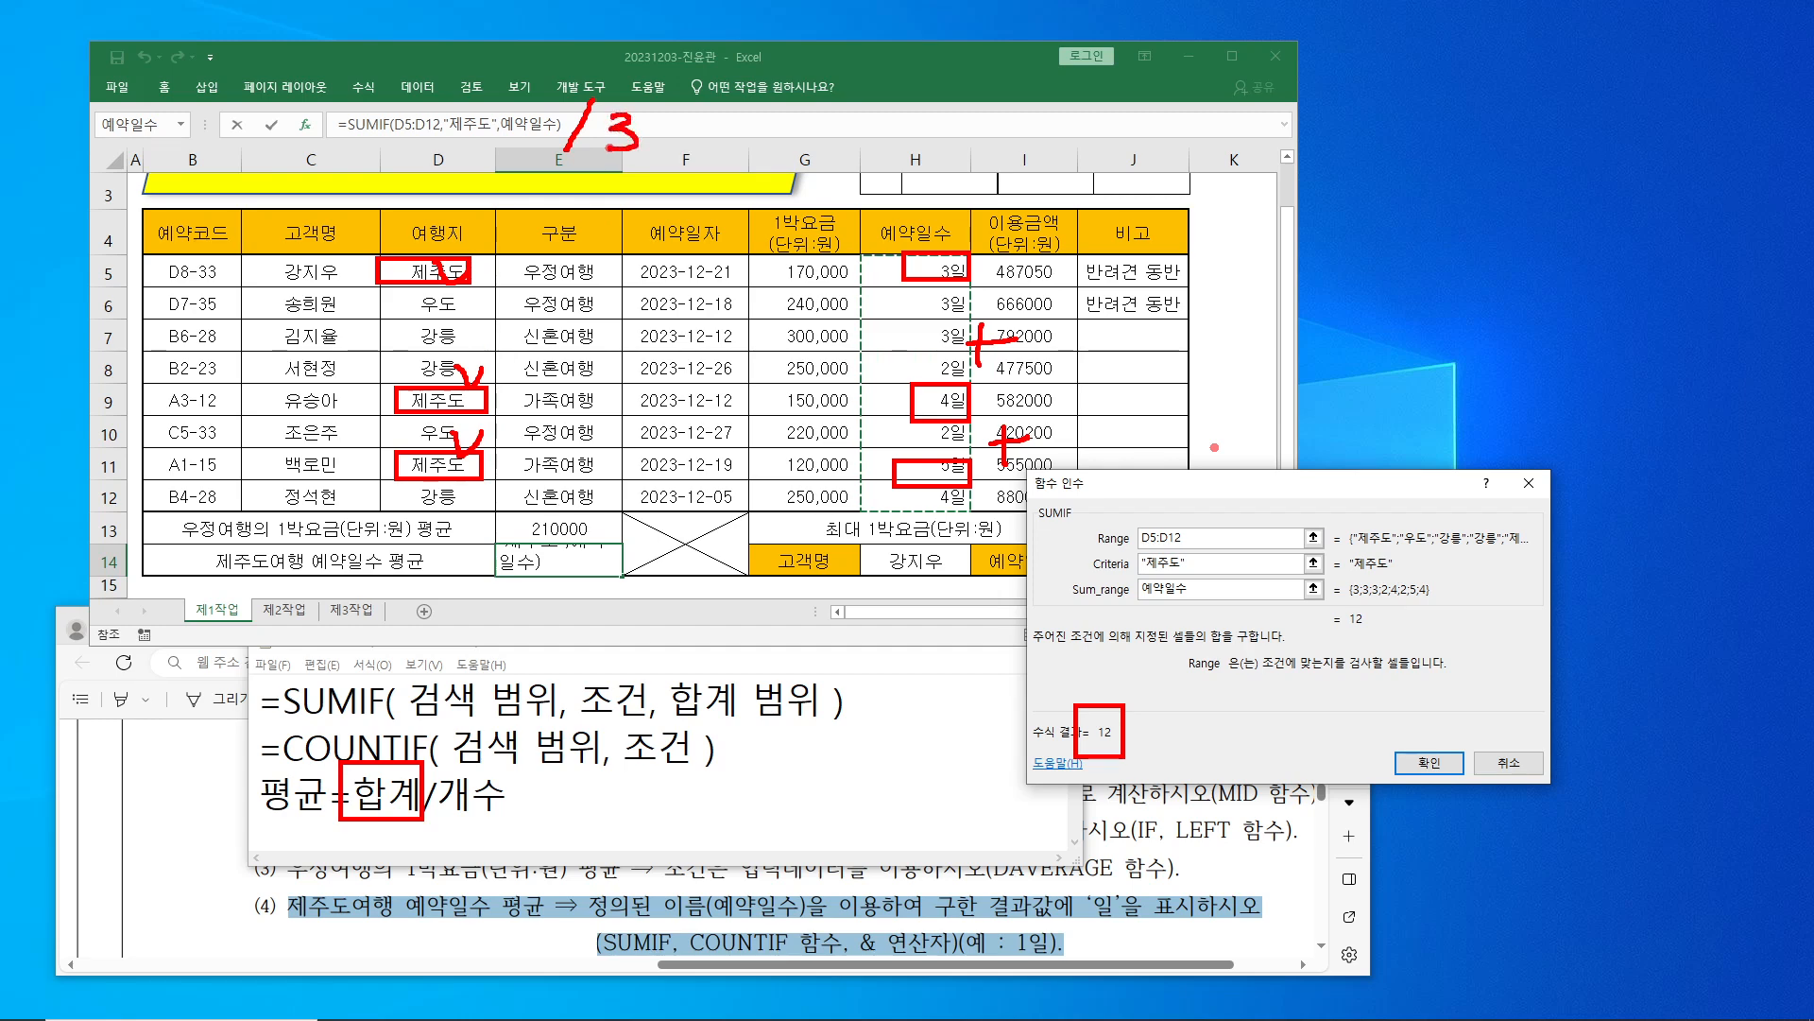
pyautogui.moveTo(277, 725)
pyautogui.mouseDown()
pyautogui.moveTo(449, 771)
pyautogui.moveTo(720, 771)
pyautogui.mouseUp()
pyautogui.press('Escape')
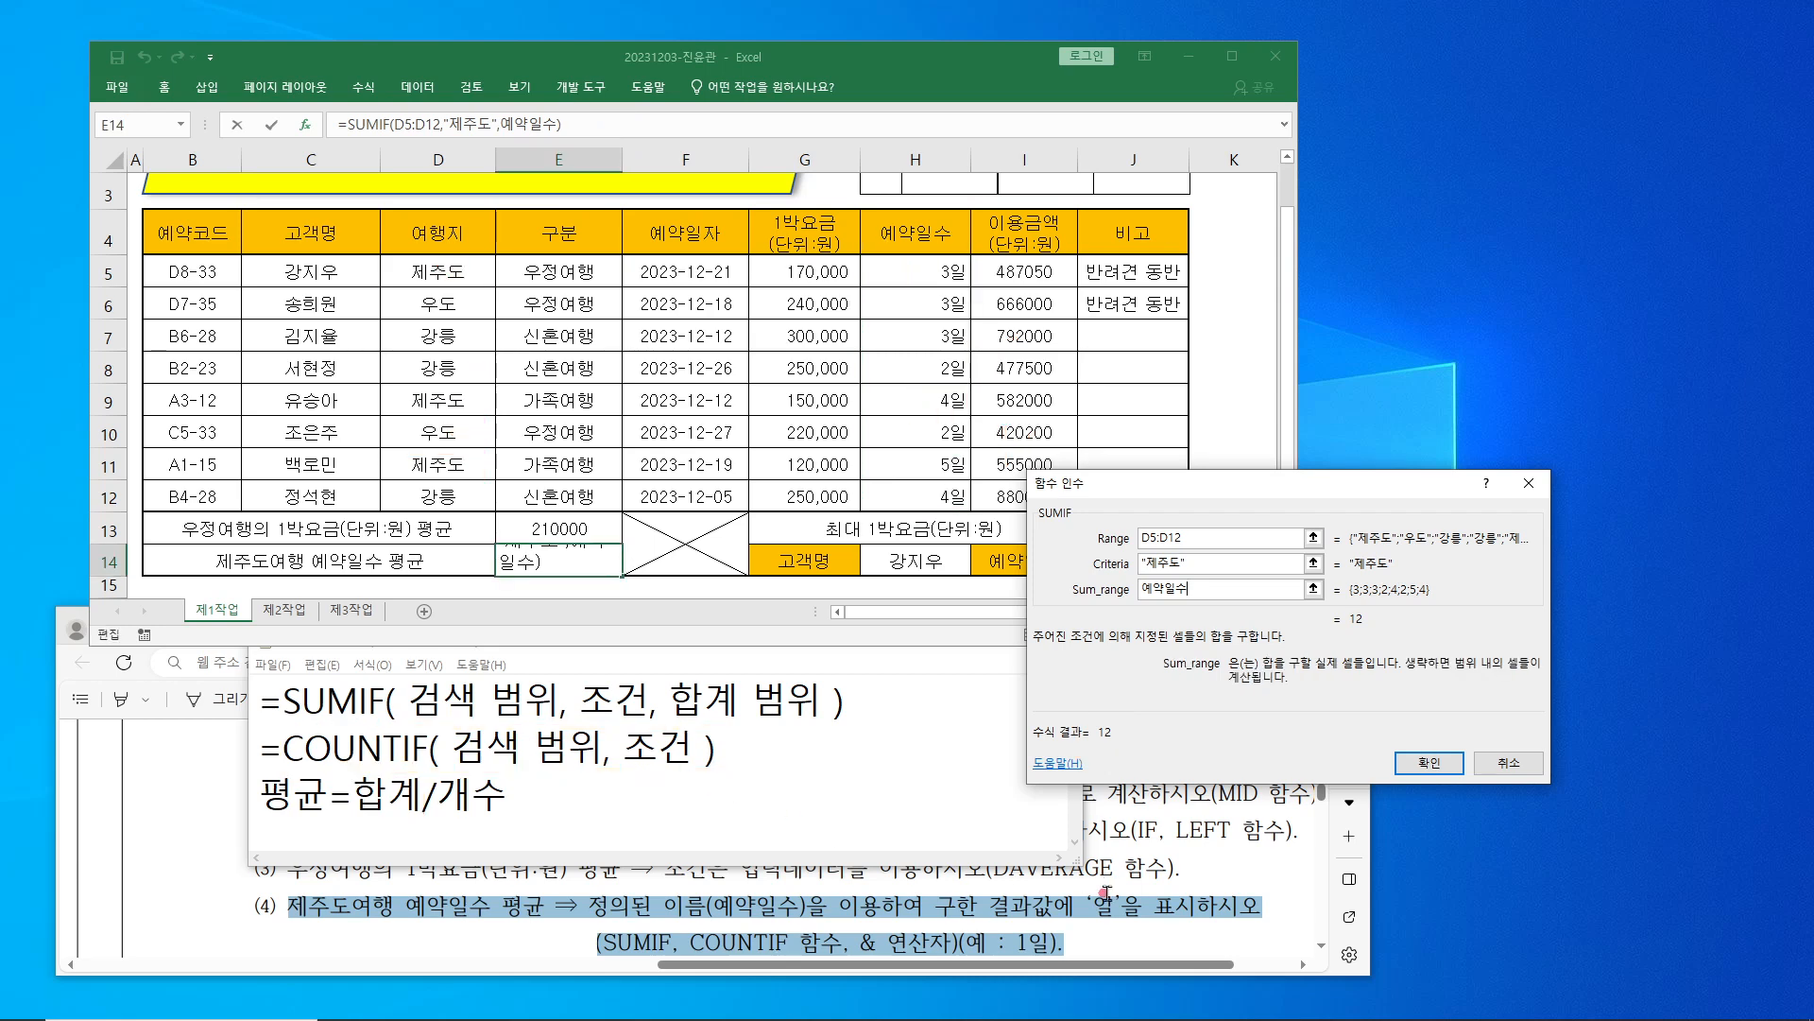
# - Accept the SUMIF arguments, append /COUNTIF( to the formula in E14 and open the COUNTIF function arguments
pyautogui.click(1439, 771)
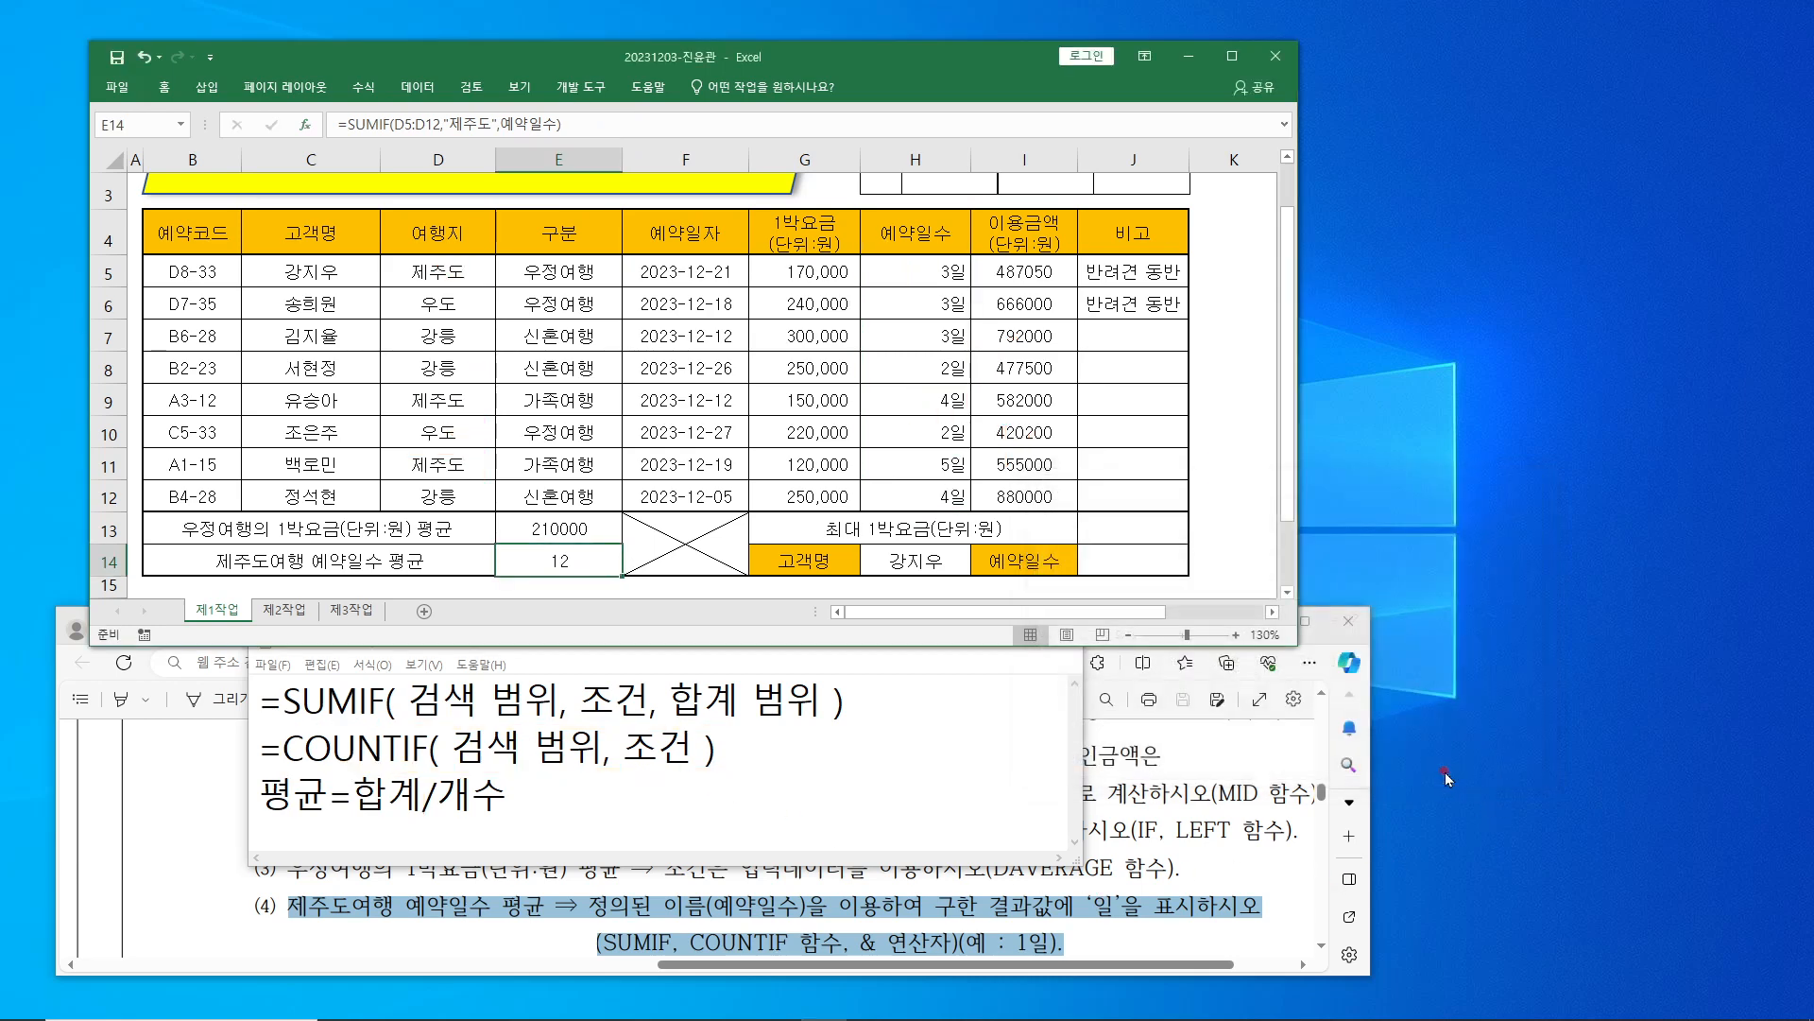
pyautogui.click(600, 120)
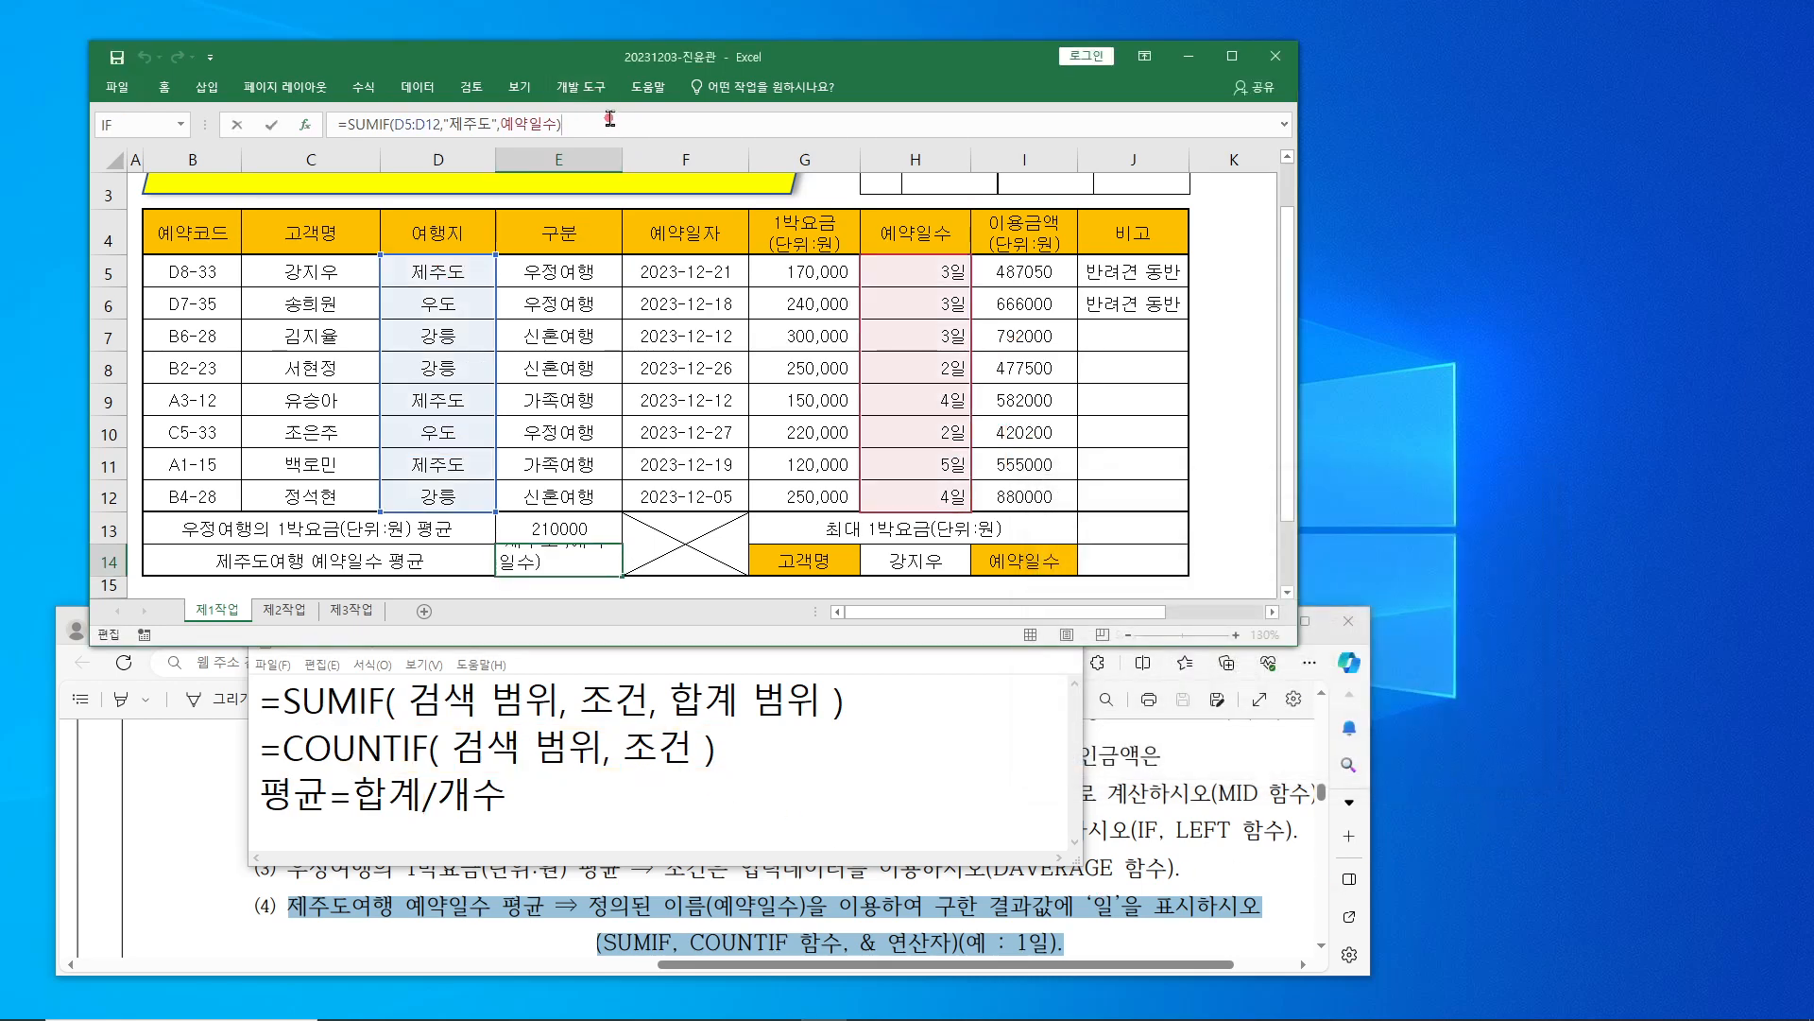
pyautogui.write('/count')
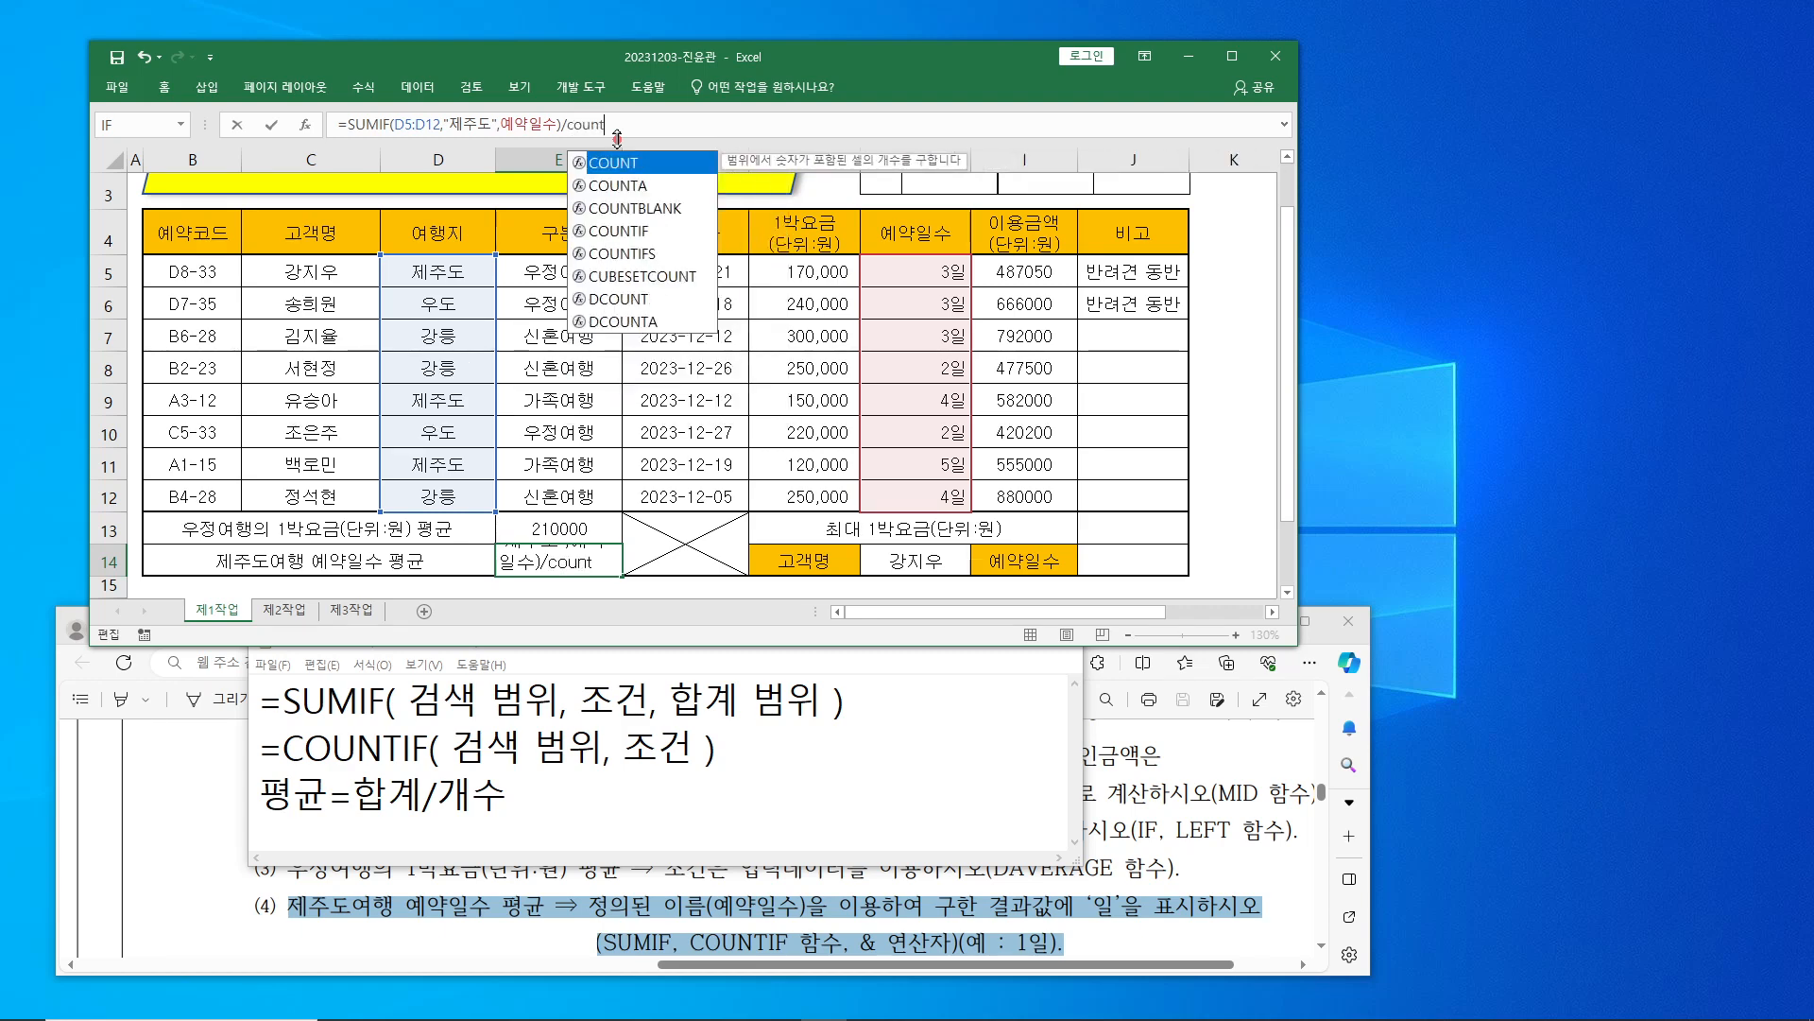
pyautogui.write('if(')
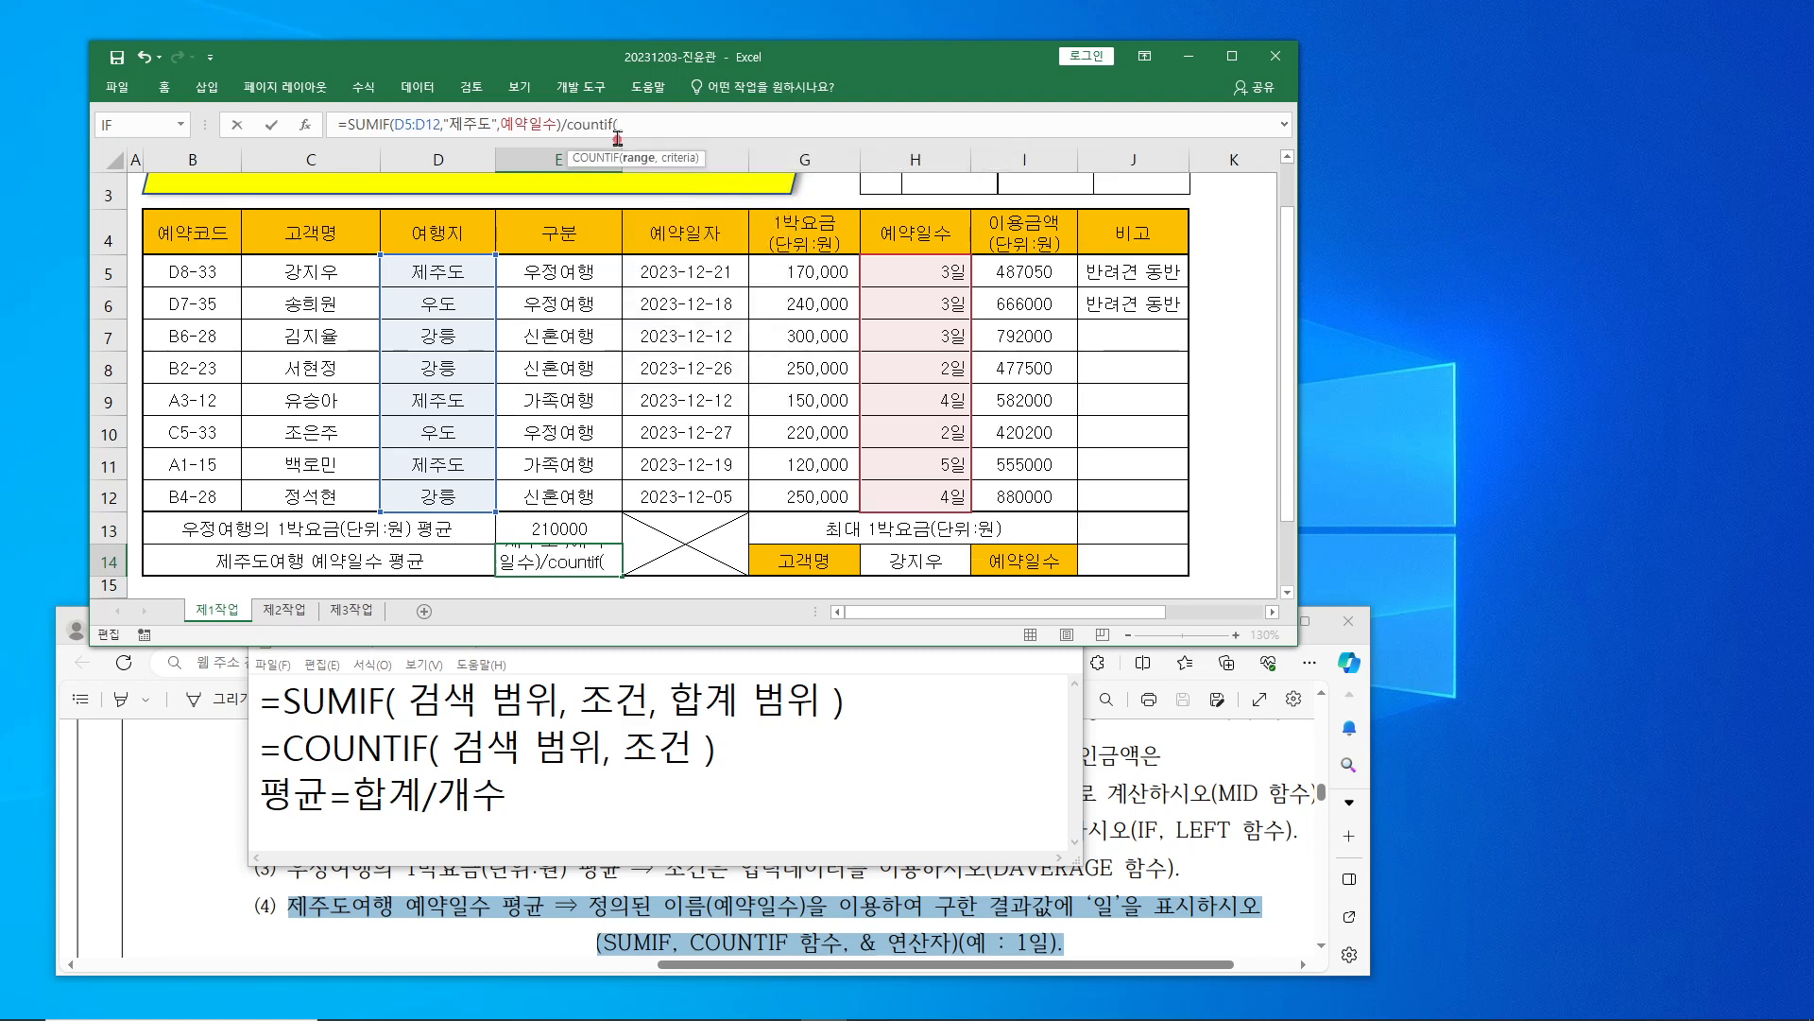
pyautogui.click(309, 127)
pyautogui.moveTo(1313, 500); pyautogui.dragTo(1026, 405)
# - Set the COUNTIF arguments to range D5:D12 and criteria "제주도", and accept them into the formula in E14
pyautogui.click(454, 271)
pyautogui.moveTo(454, 271); pyautogui.dragTo(457, 496)
pyautogui.press('Tab')
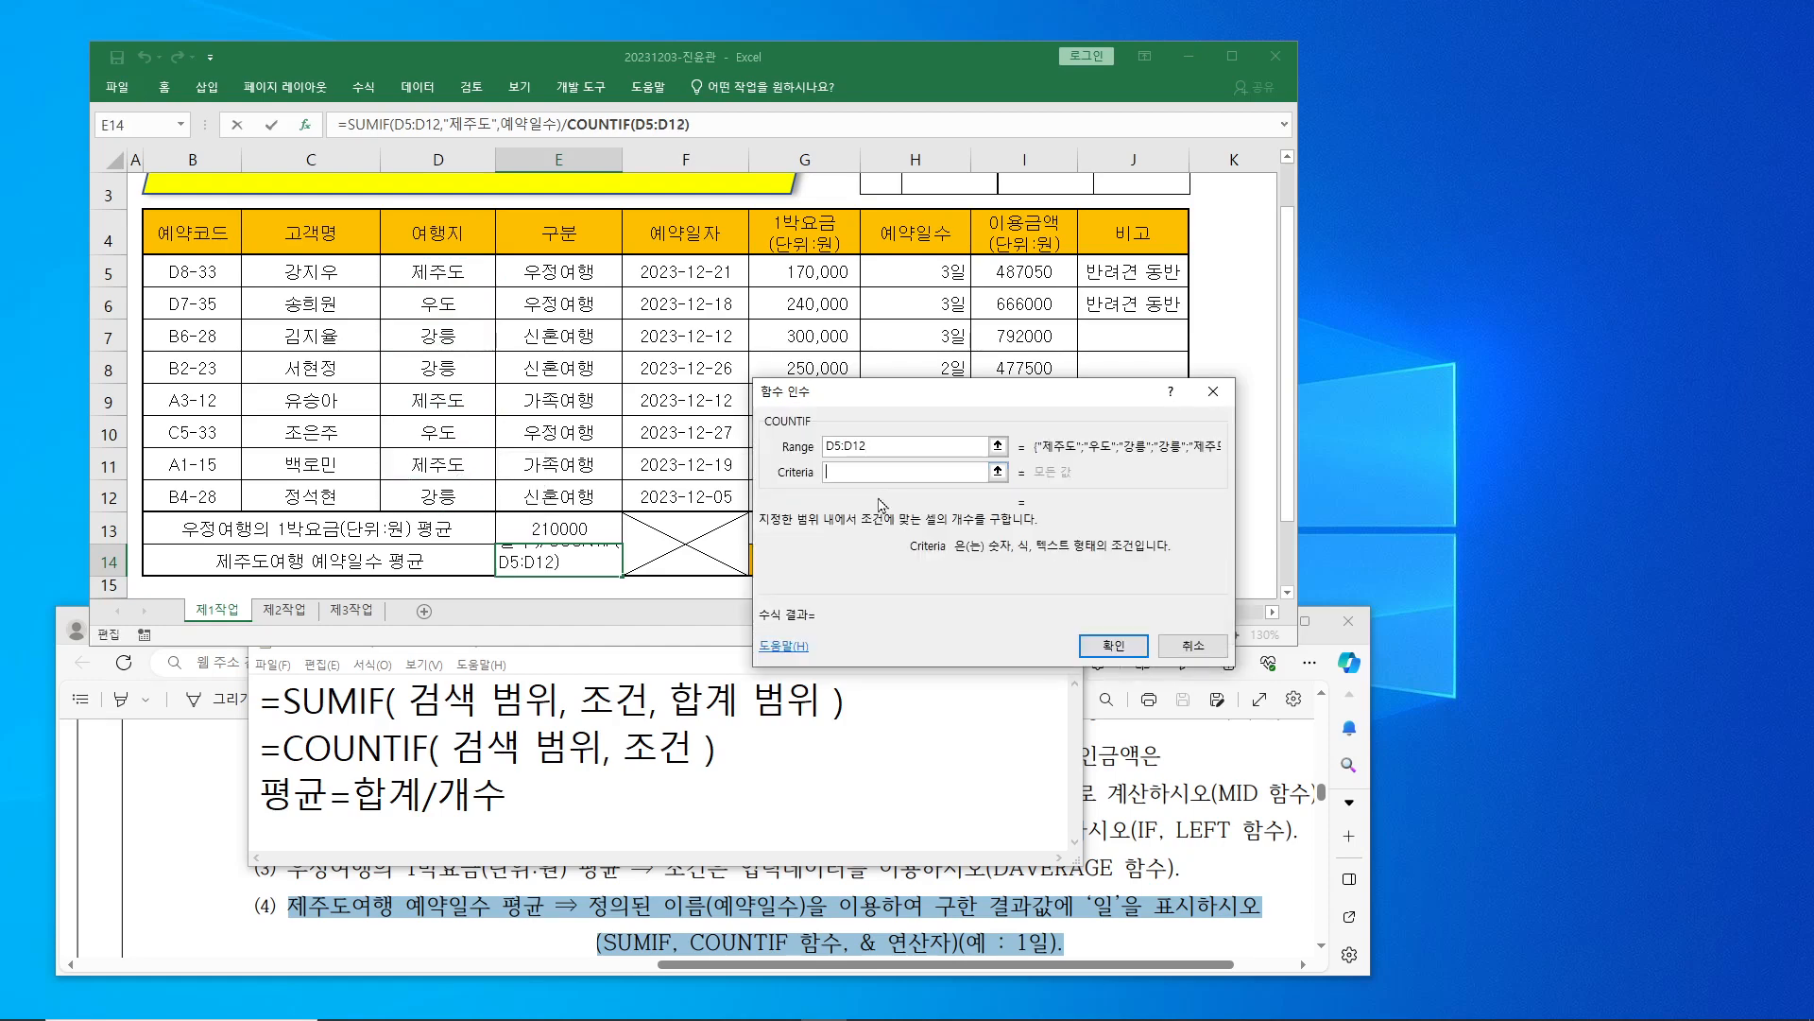
pyautogui.write('제주도')
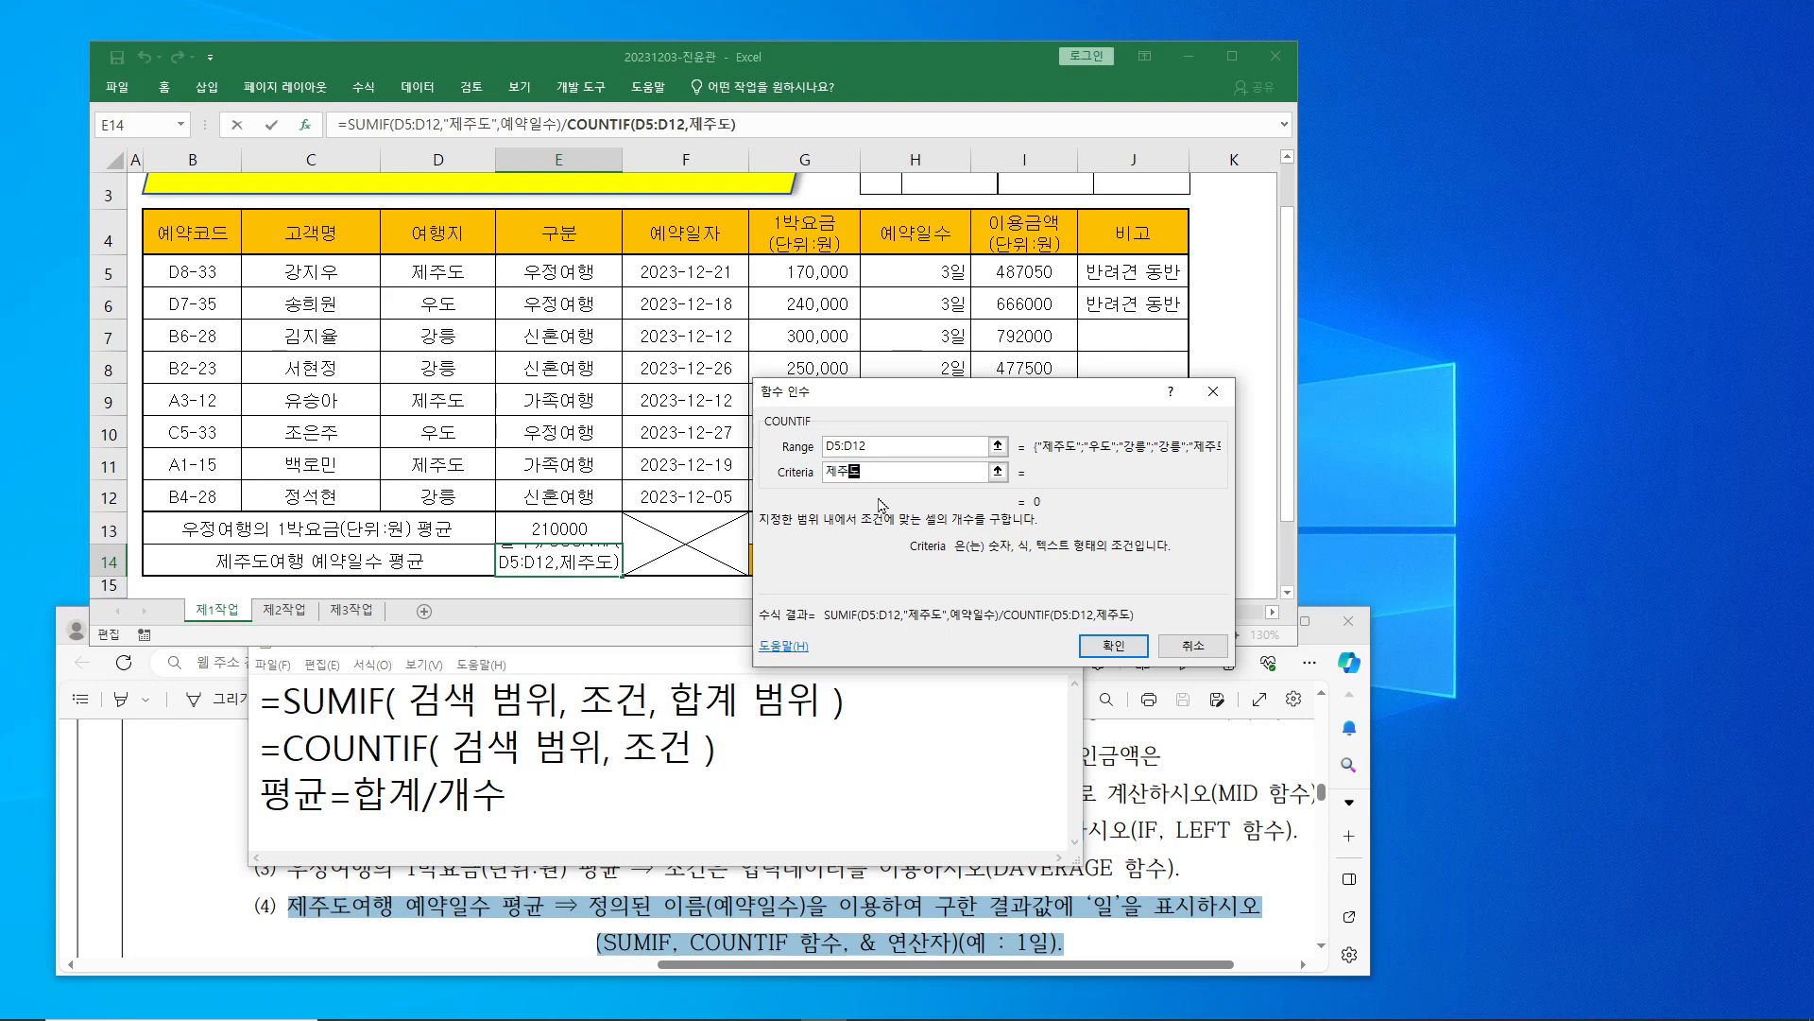
pyautogui.press('Tab')
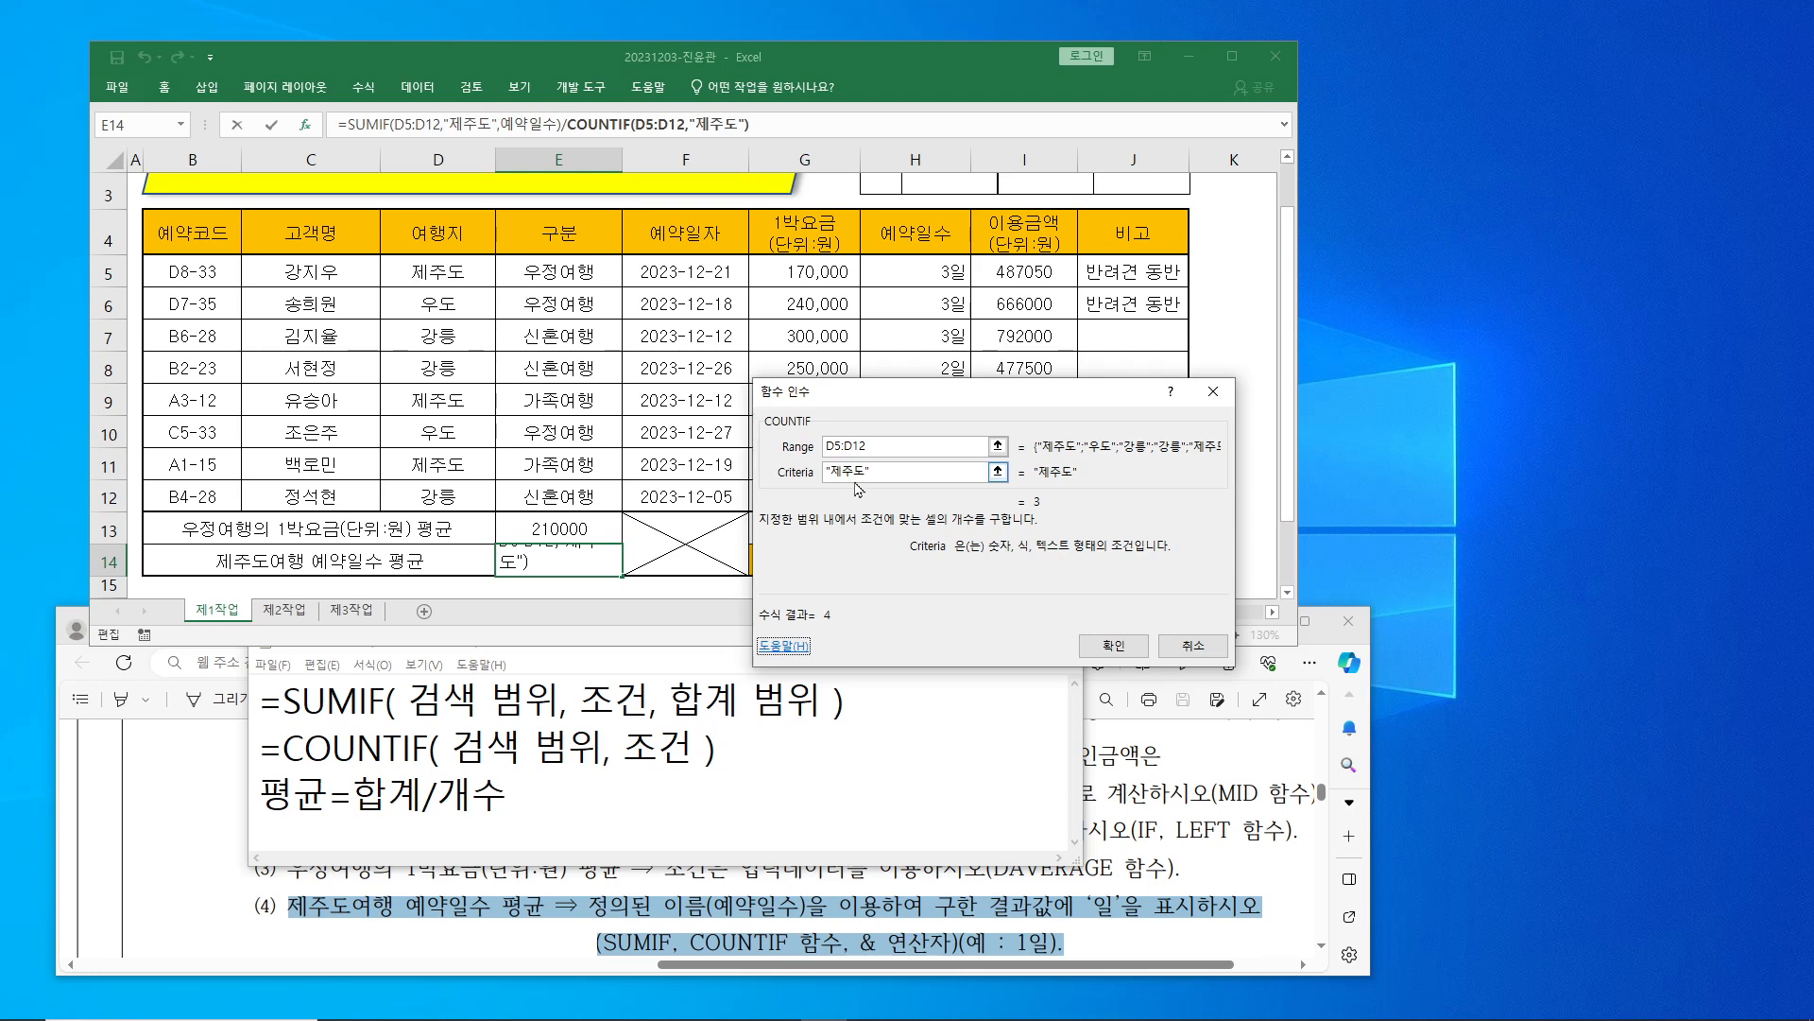
pyautogui.moveTo(1006, 487)
pyautogui.mouseDown()
pyautogui.moveTo(1091, 512)
pyautogui.moveTo(1059, 516)
pyautogui.mouseUp()
pyautogui.moveTo(803, 597)
pyautogui.mouseDown()
pyautogui.moveTo(849, 626)
pyautogui.moveTo(872, 562)
pyautogui.mouseUp()
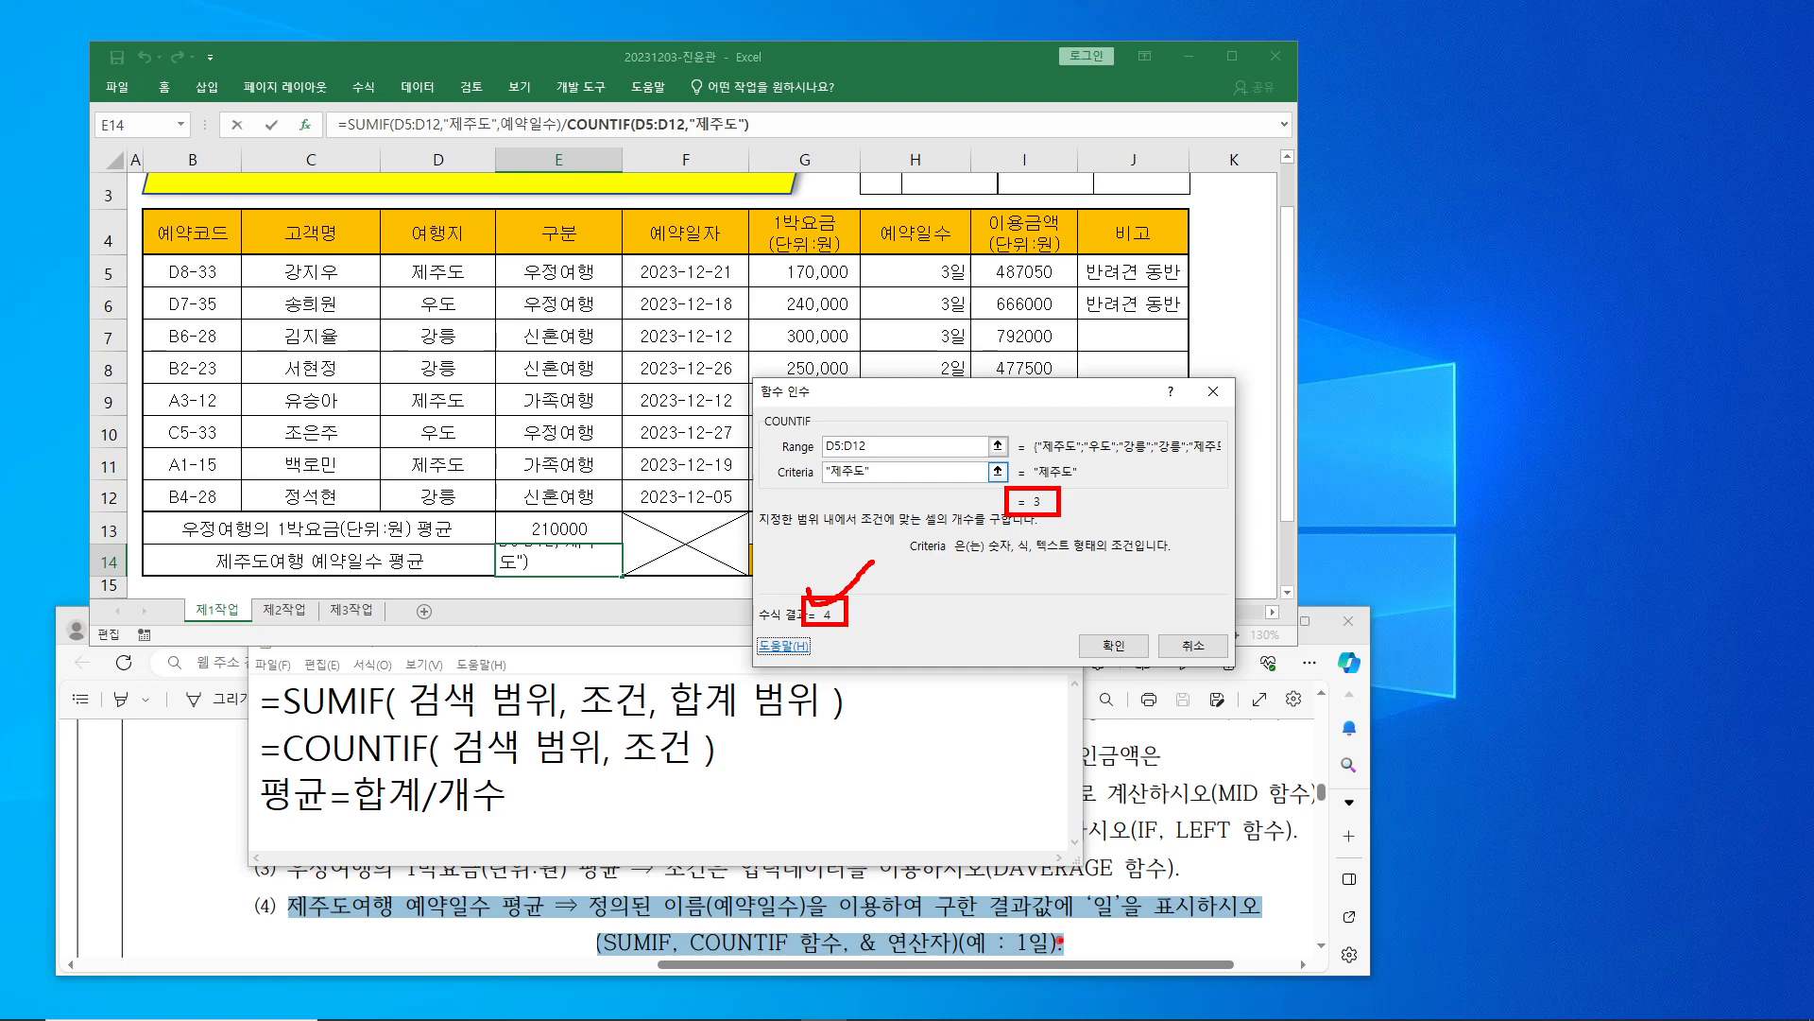
pyautogui.moveTo(975, 889); pyautogui.dragTo(1123, 919)
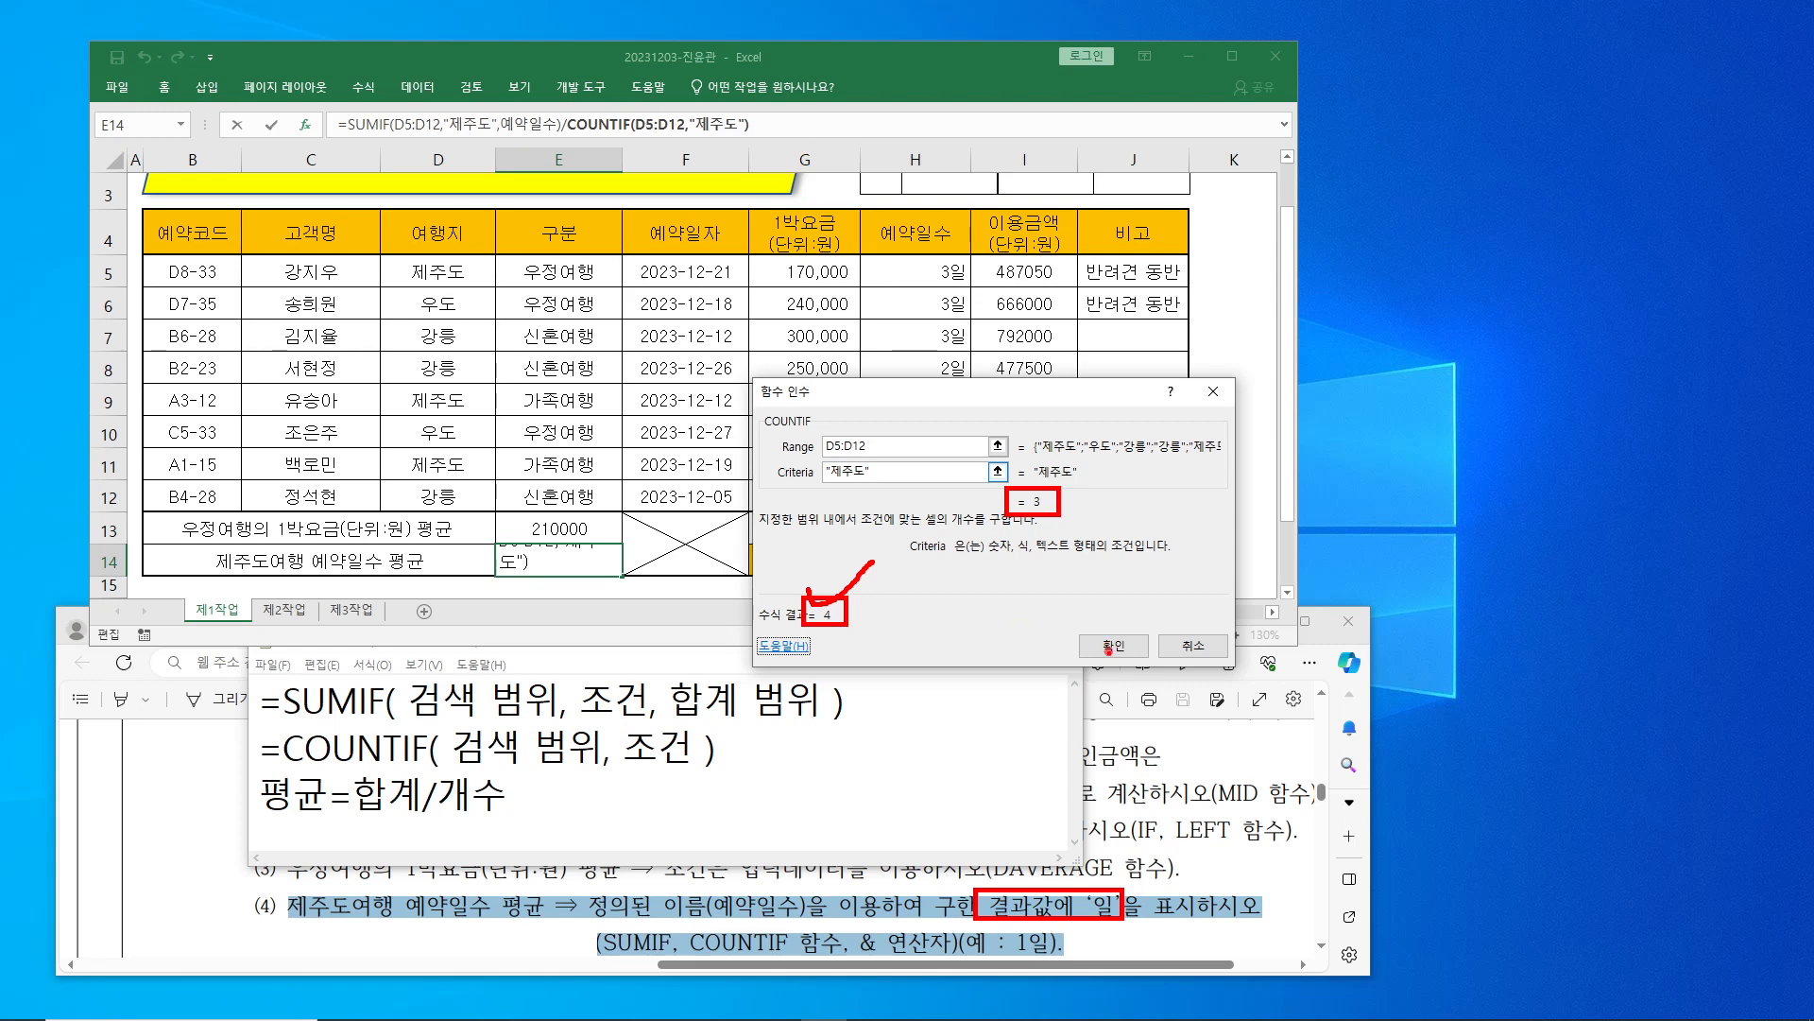
pyautogui.moveTo(761, 128); pyautogui.dragTo(829, 81)
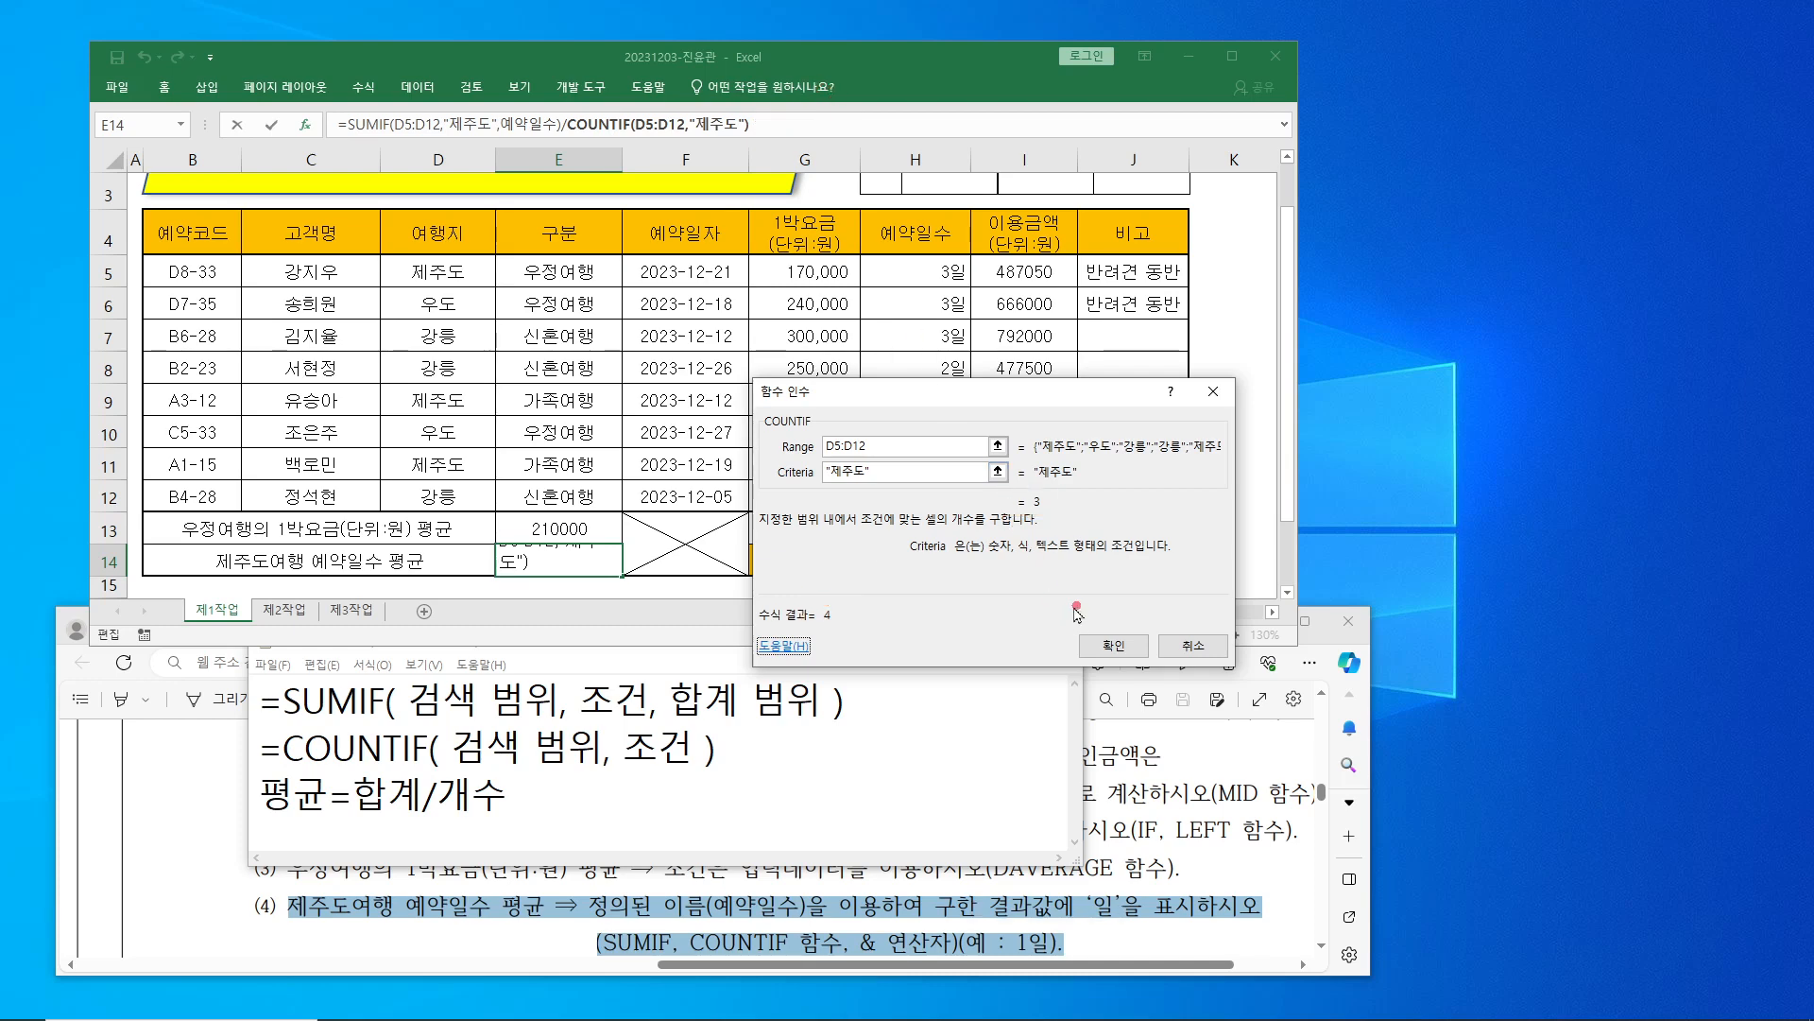
pyautogui.click(1113, 645)
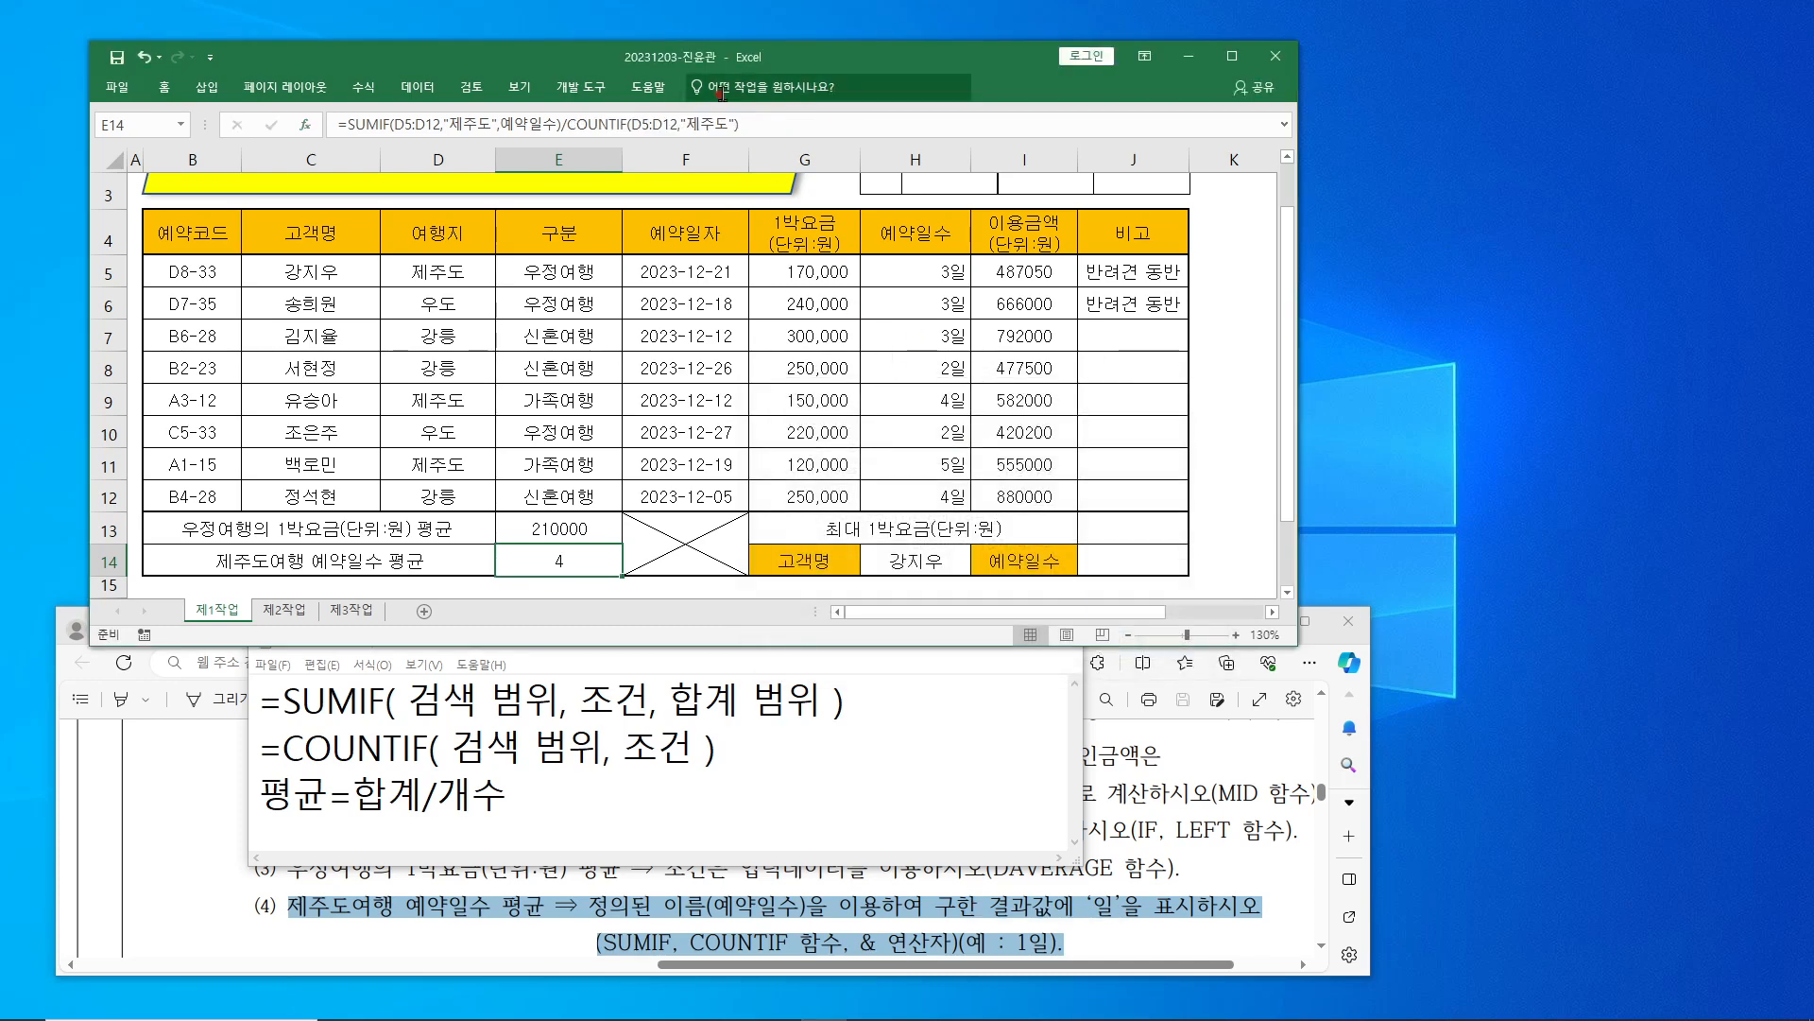
# - Append &"일" to the end of the SUMIF/COUNTIF formula in E14 and commit it
pyautogui.click(772, 121)
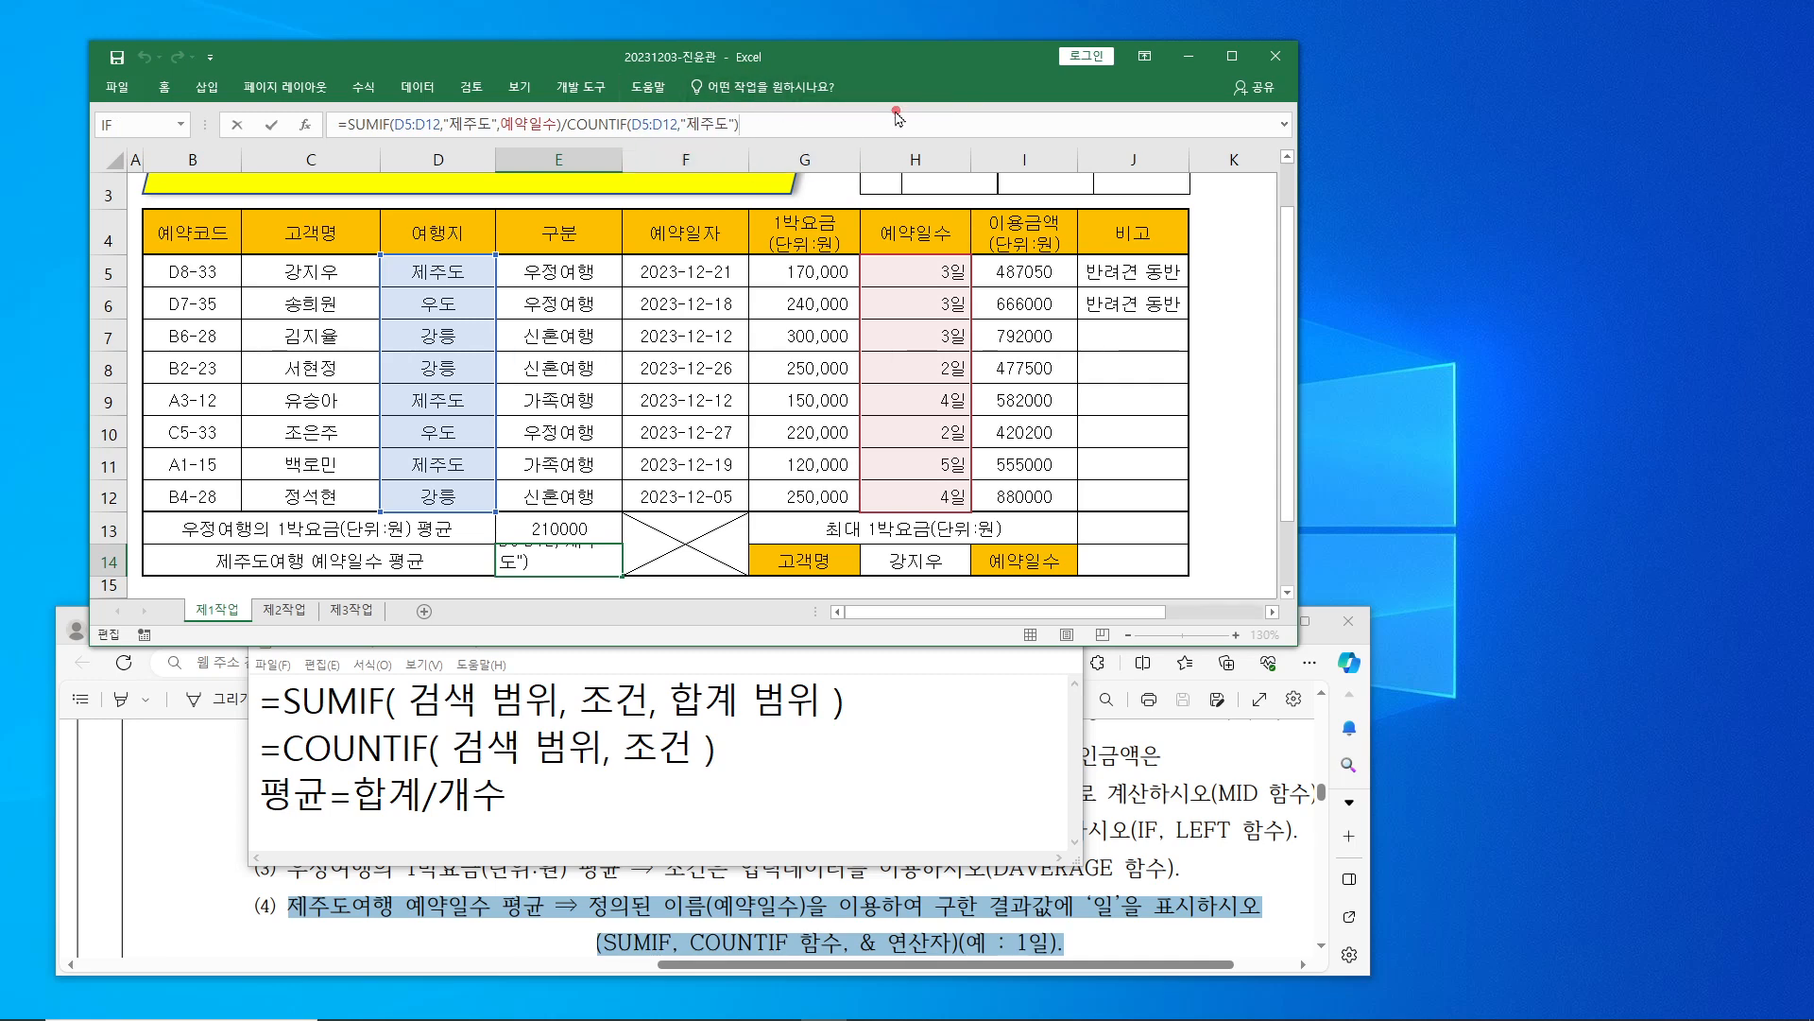
pyautogui.write('&"d')
pyautogui.press('BackSpace')
pyautogui.write('일')
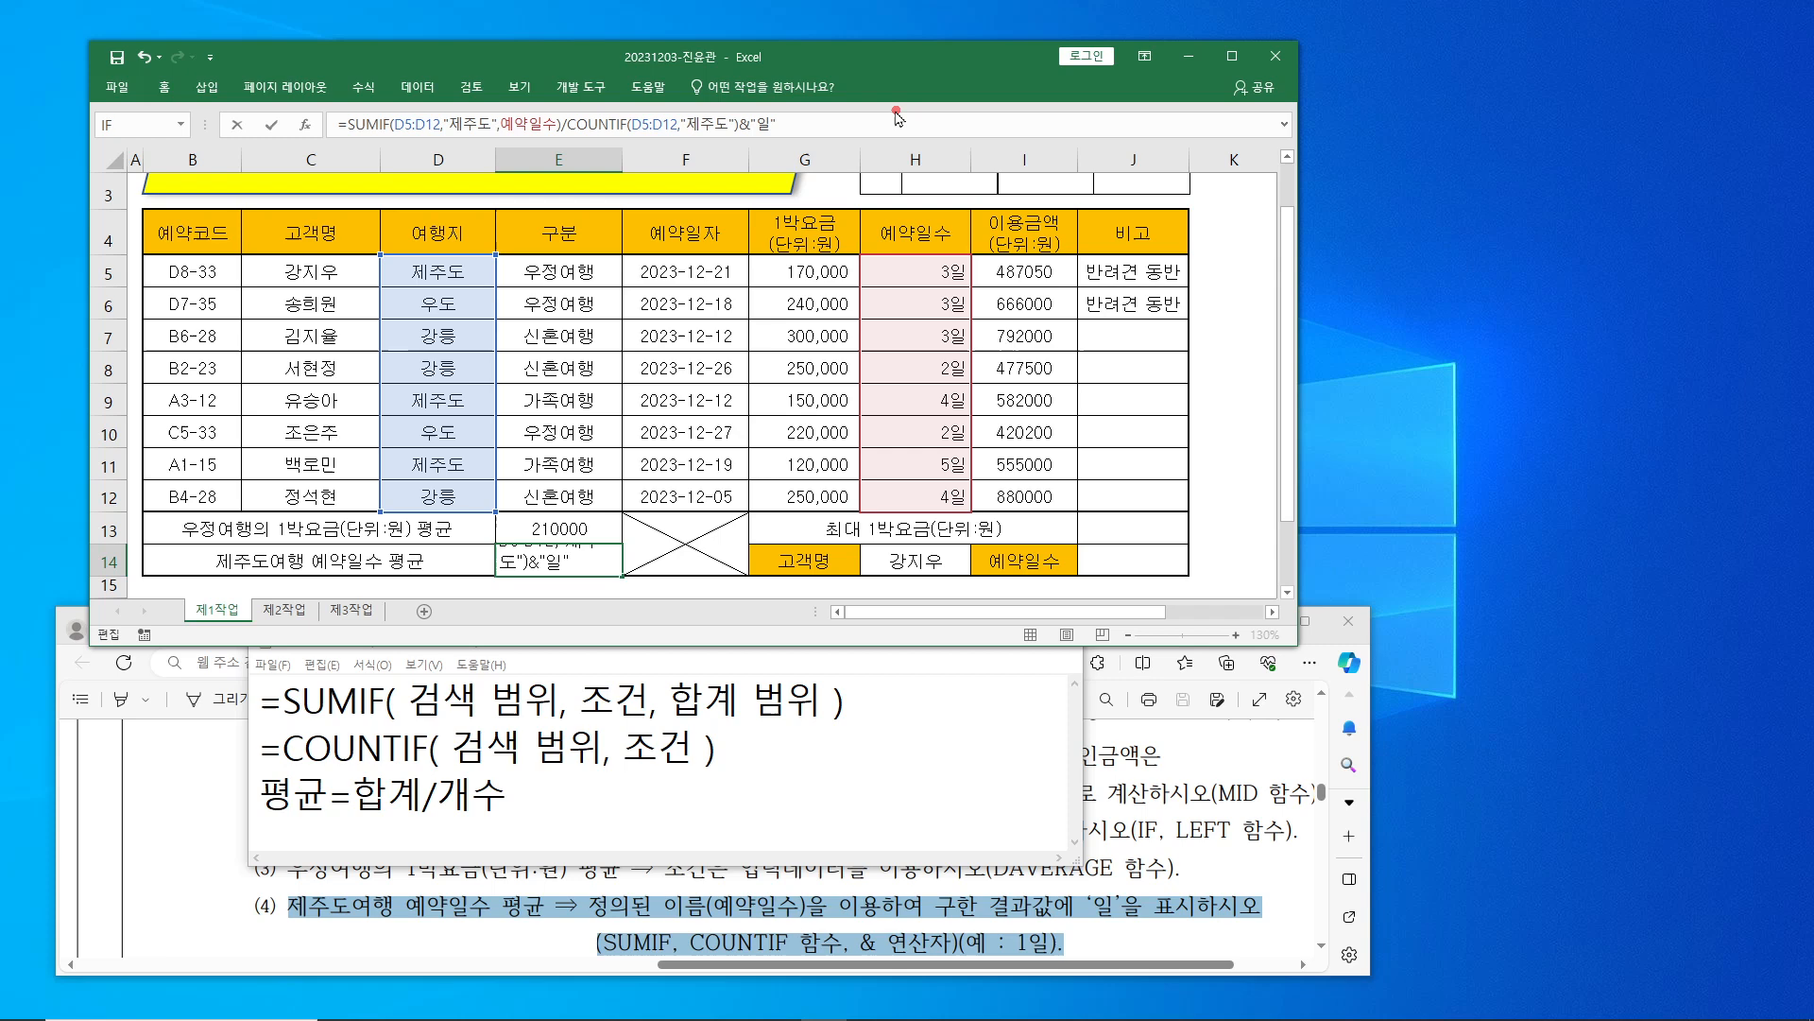
pyautogui.write('"')
pyautogui.press('Return')
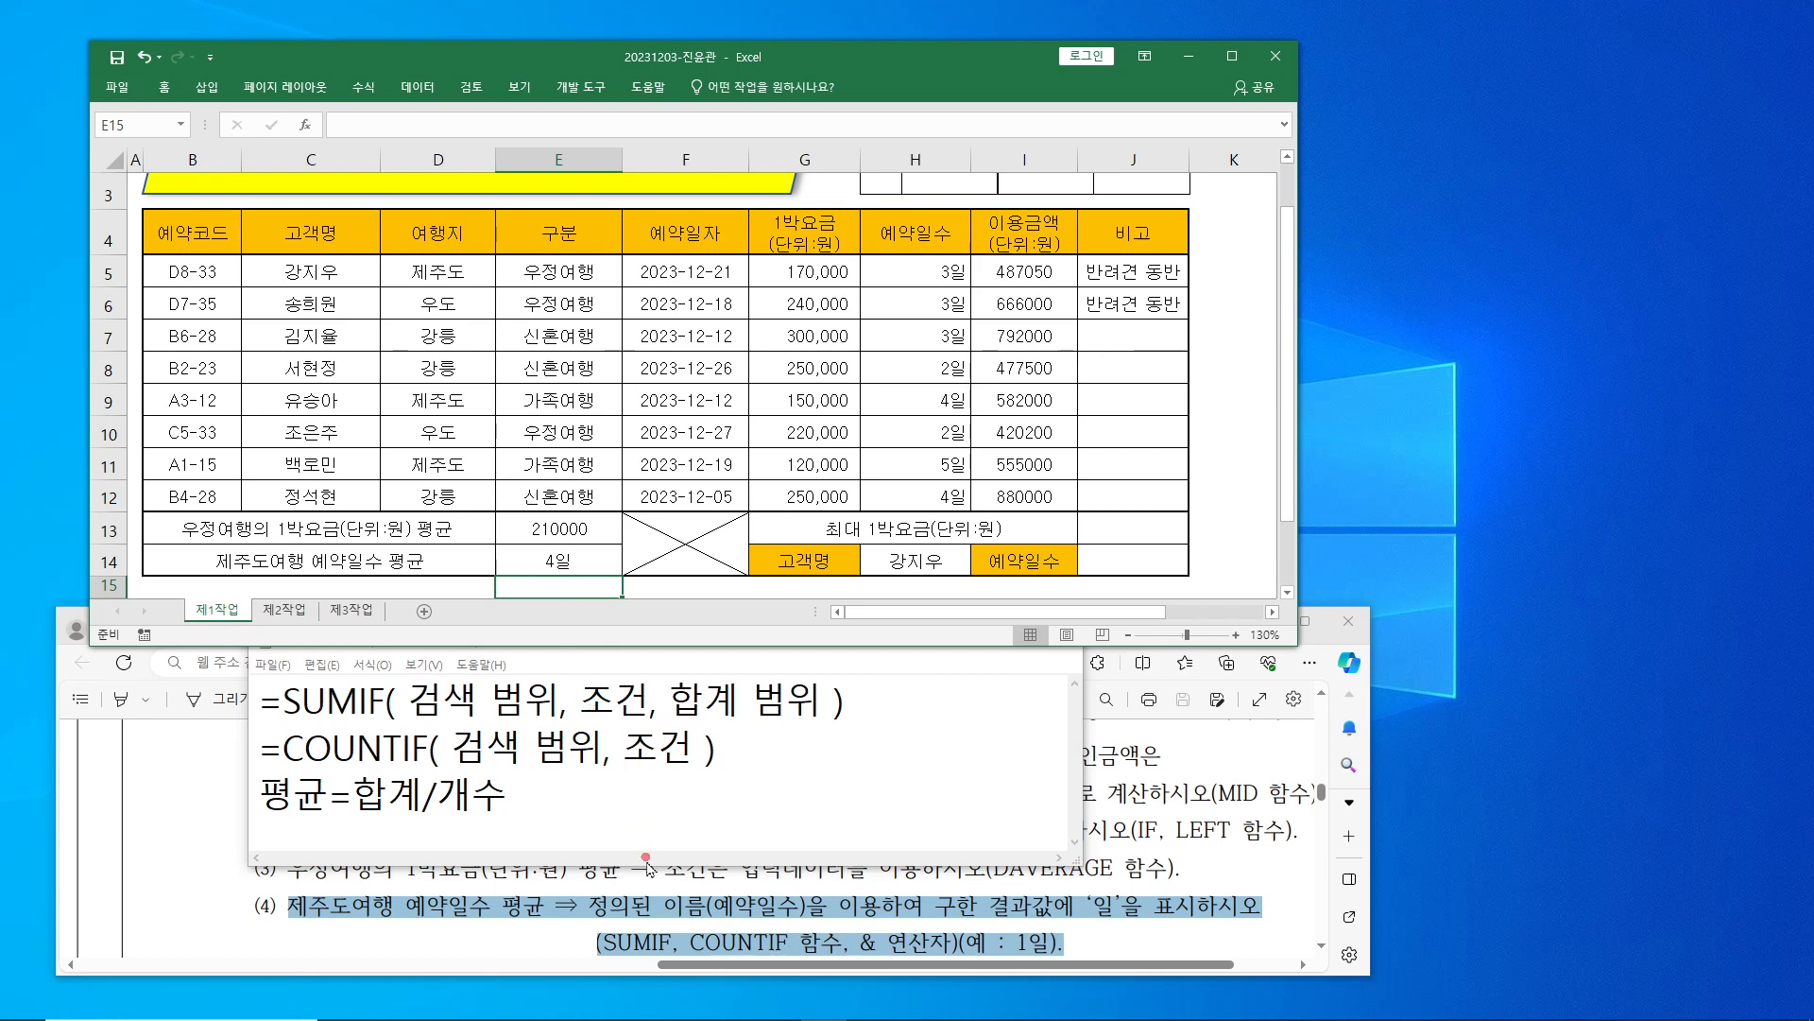
# - Shrink the Notepad note and bring the exam PDF forward, showing tasks (4) to (6)
pyautogui.moveTo(657, 861); pyautogui.dragTo(673, 839)
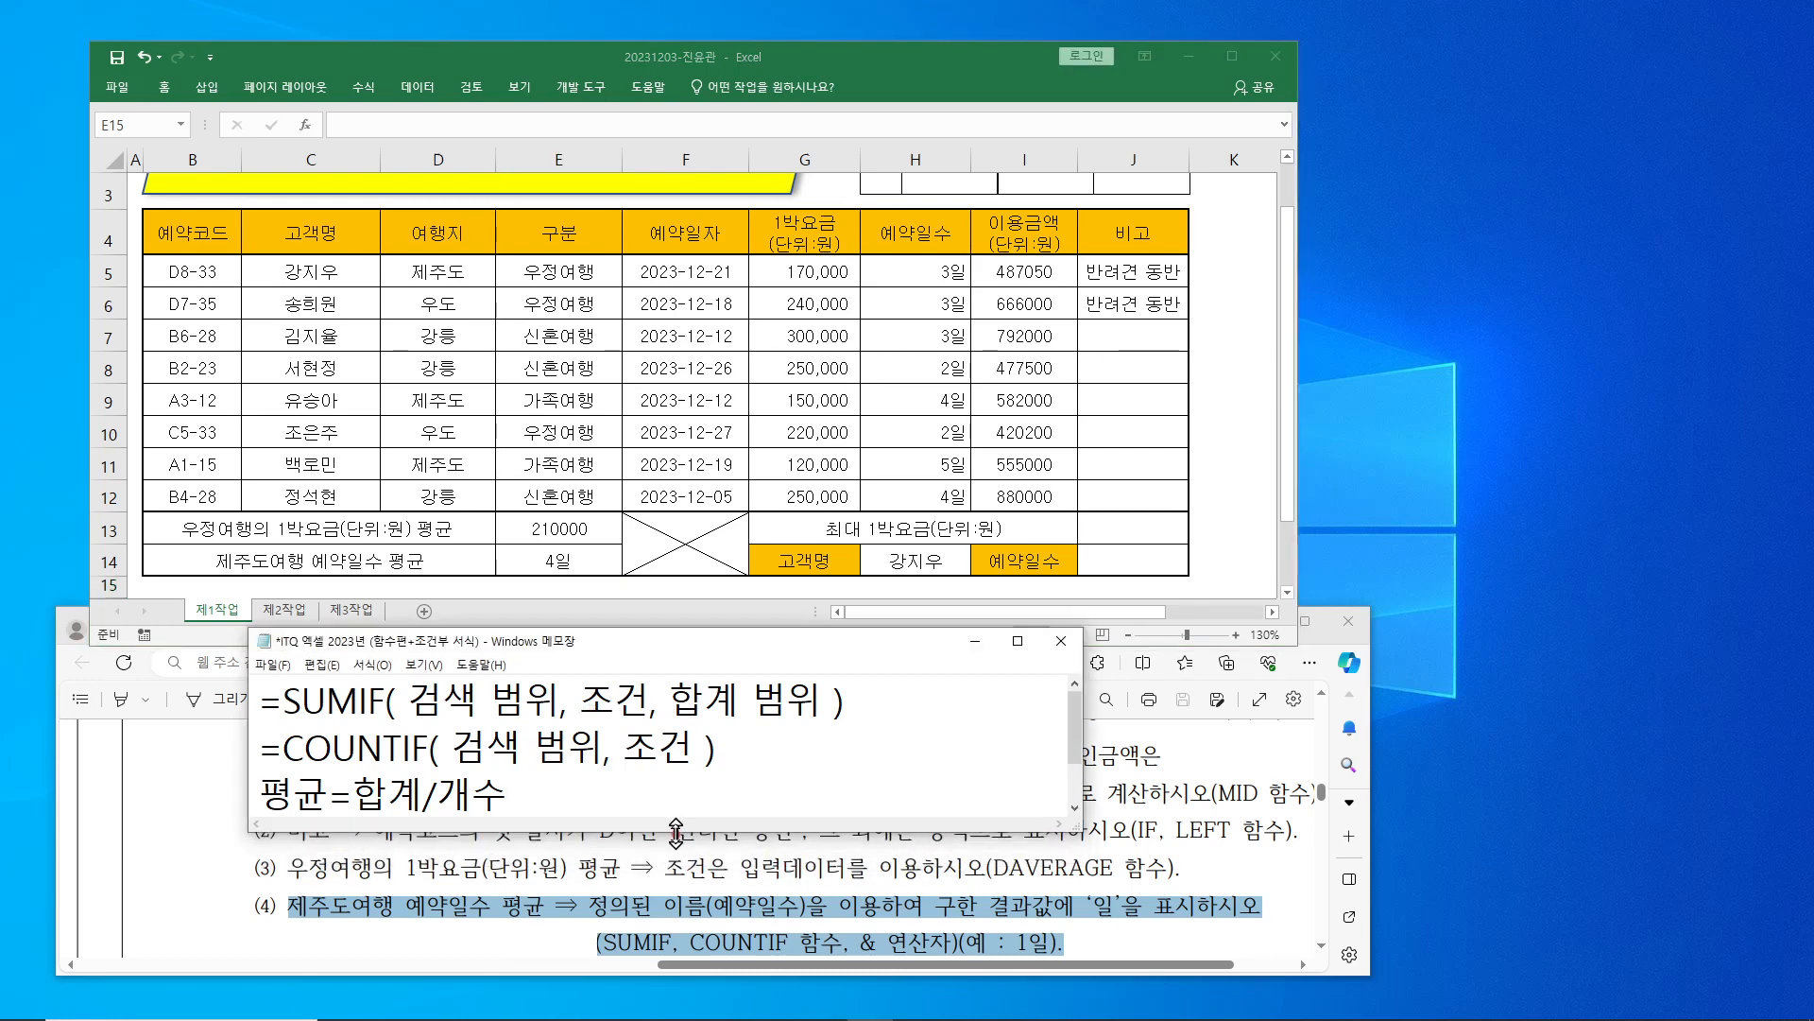
pyautogui.click(613, 907)
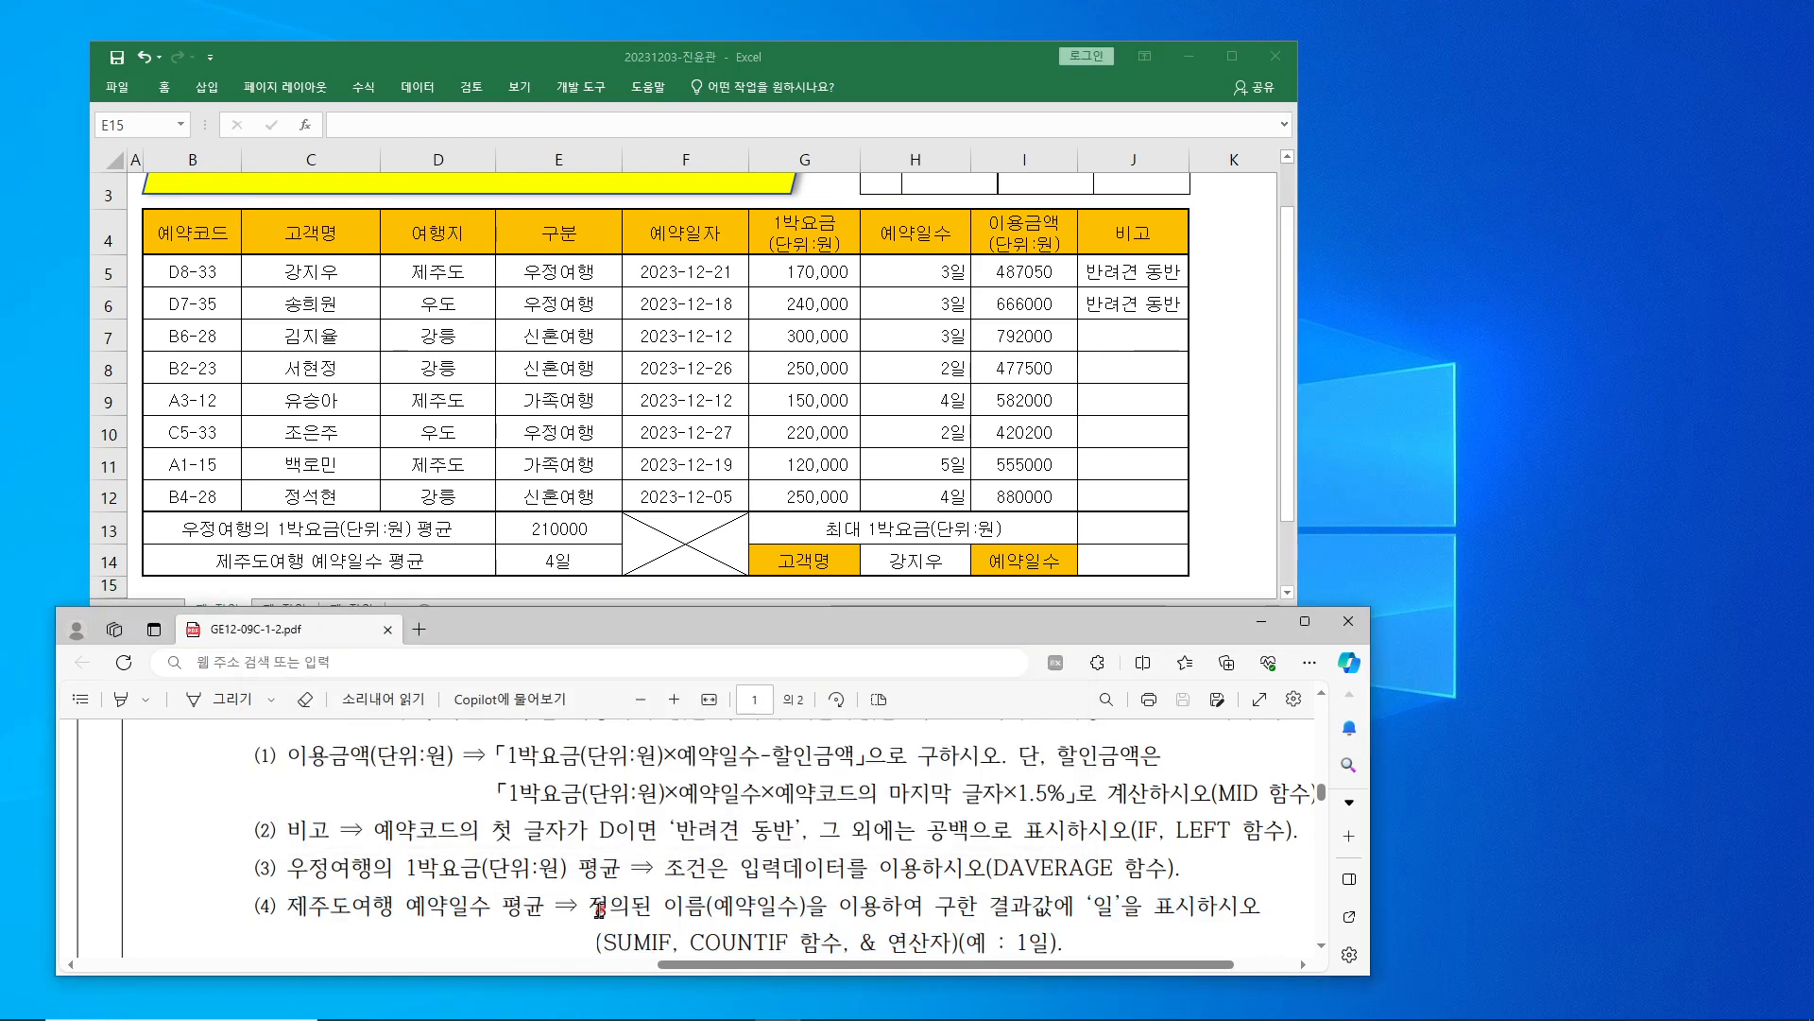
pyautogui.scroll(-1, 624, 874)
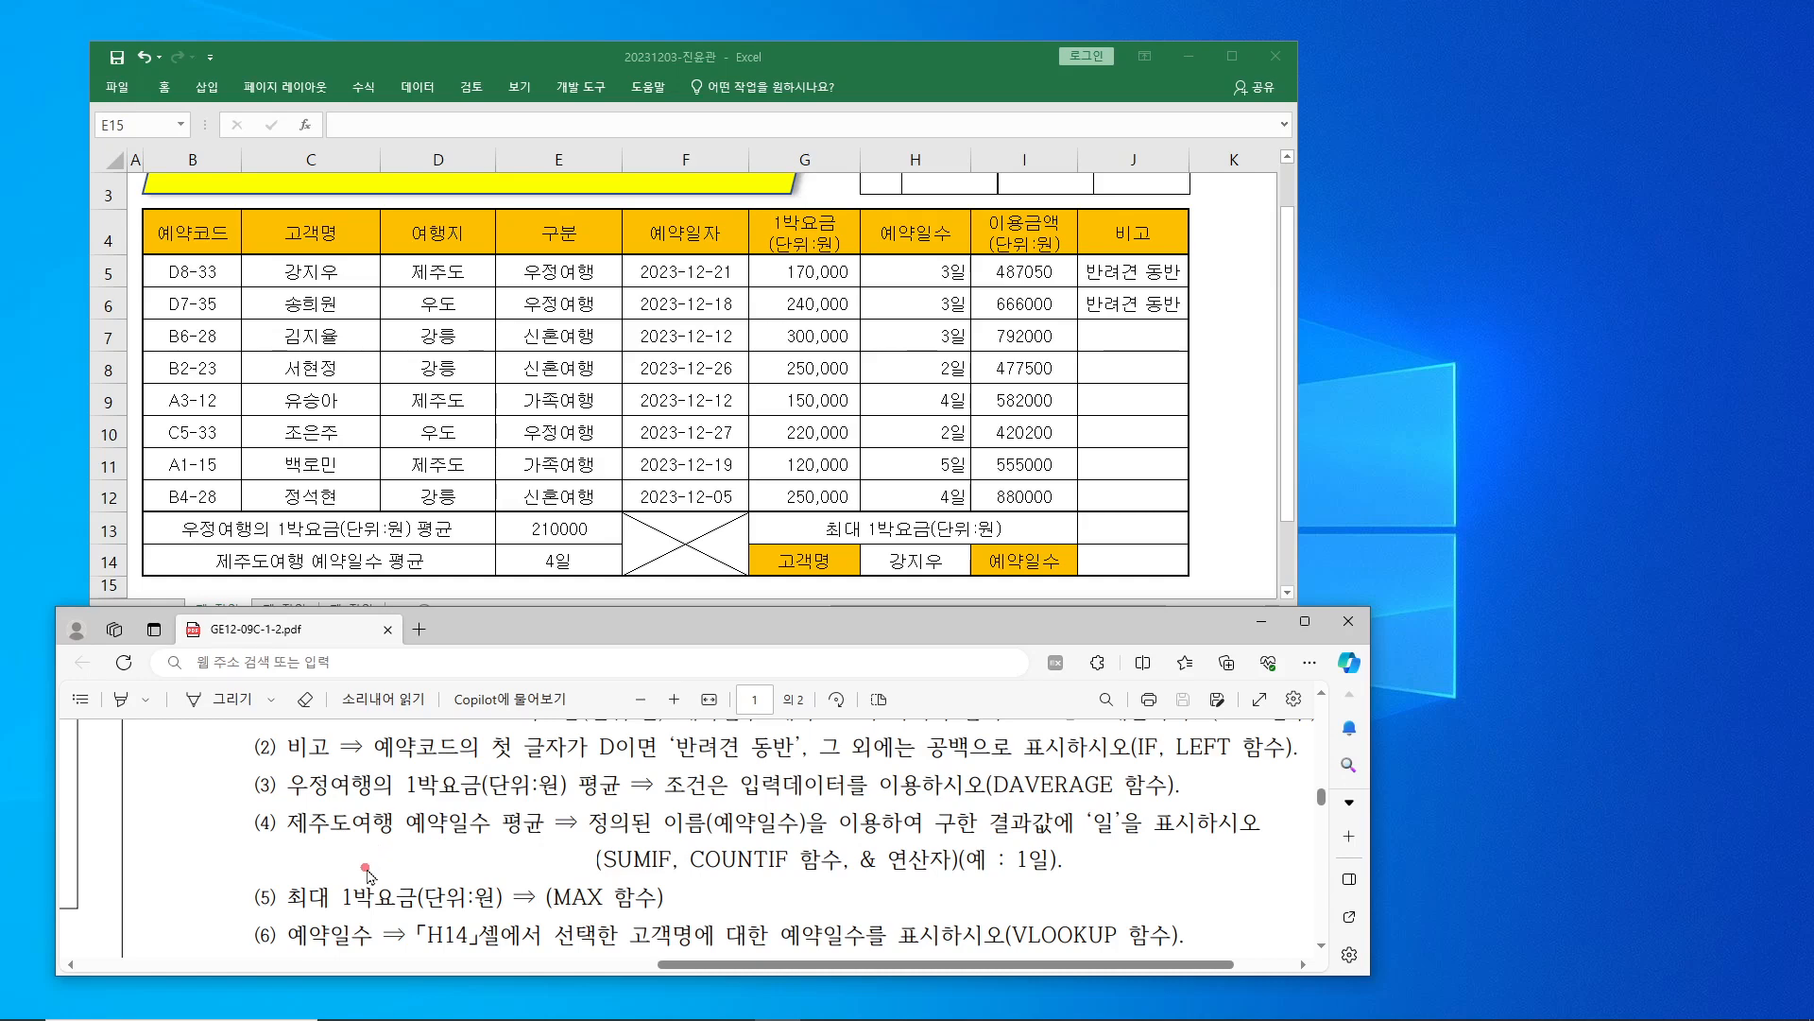
# - Review the SUMIF and COUNTIF parts of the formula in E14 against the wording of task (4)
pyautogui.click(561, 567)
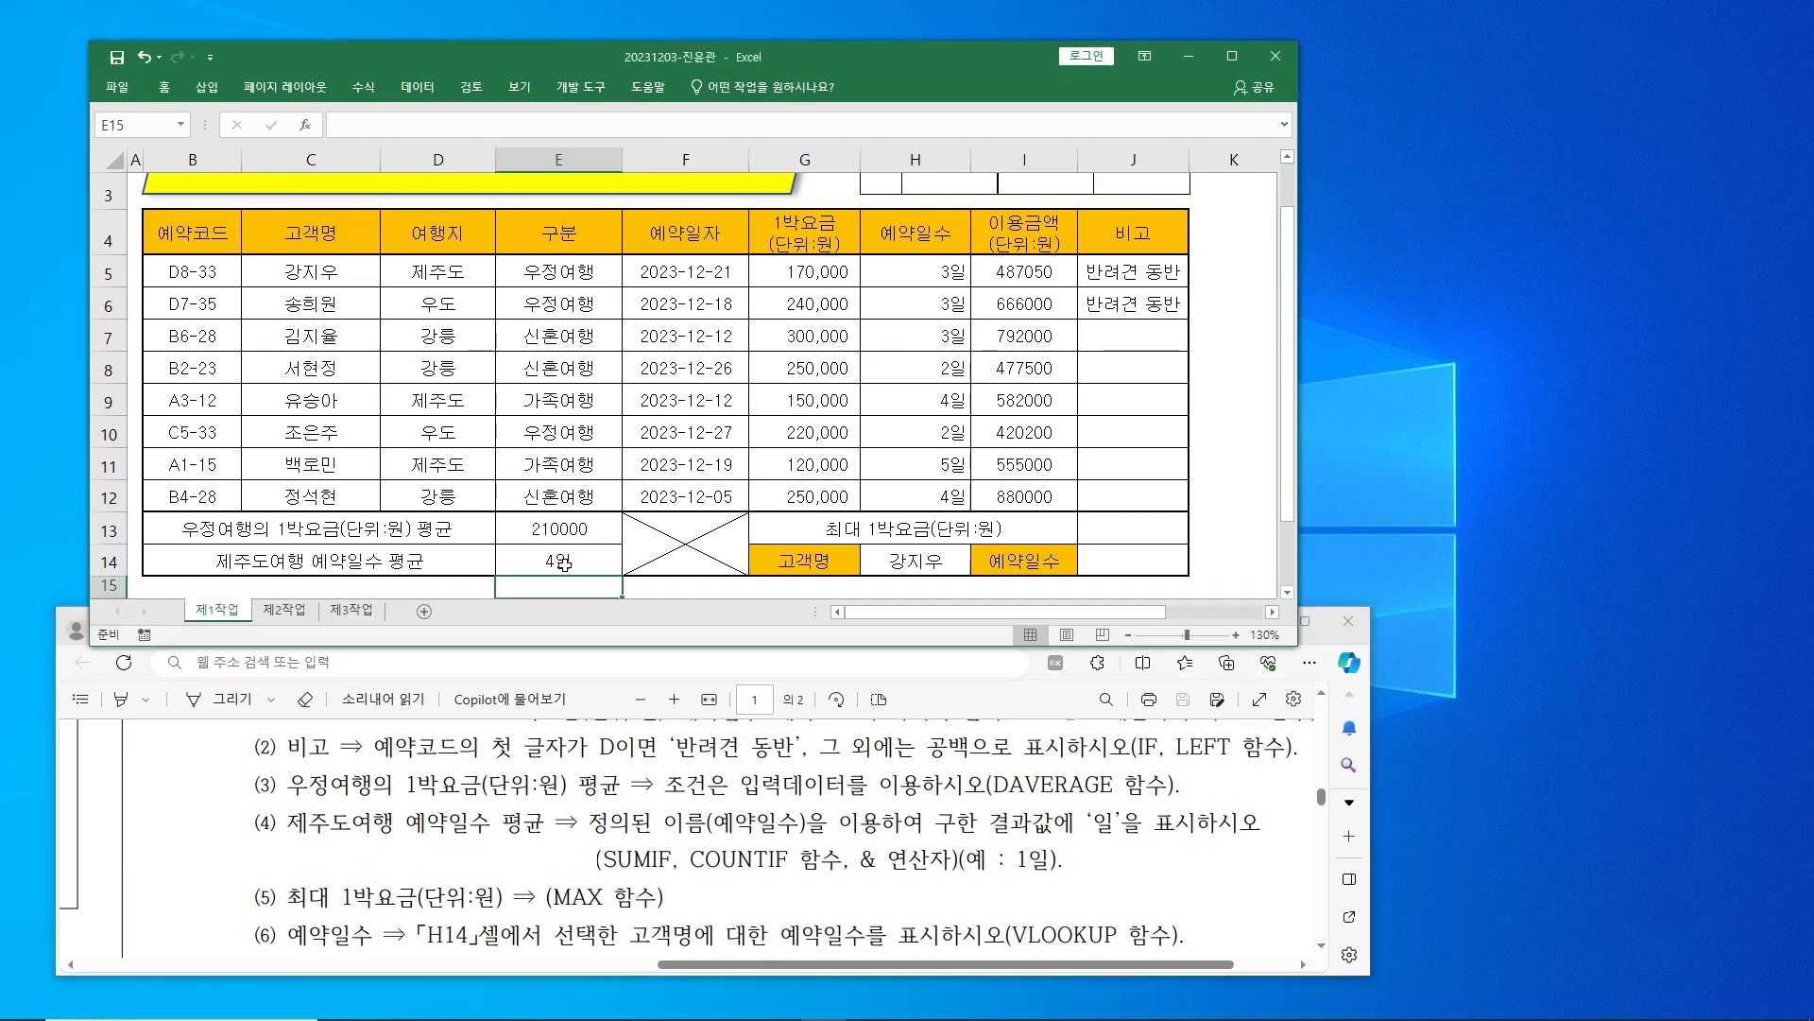
pyautogui.click(567, 565)
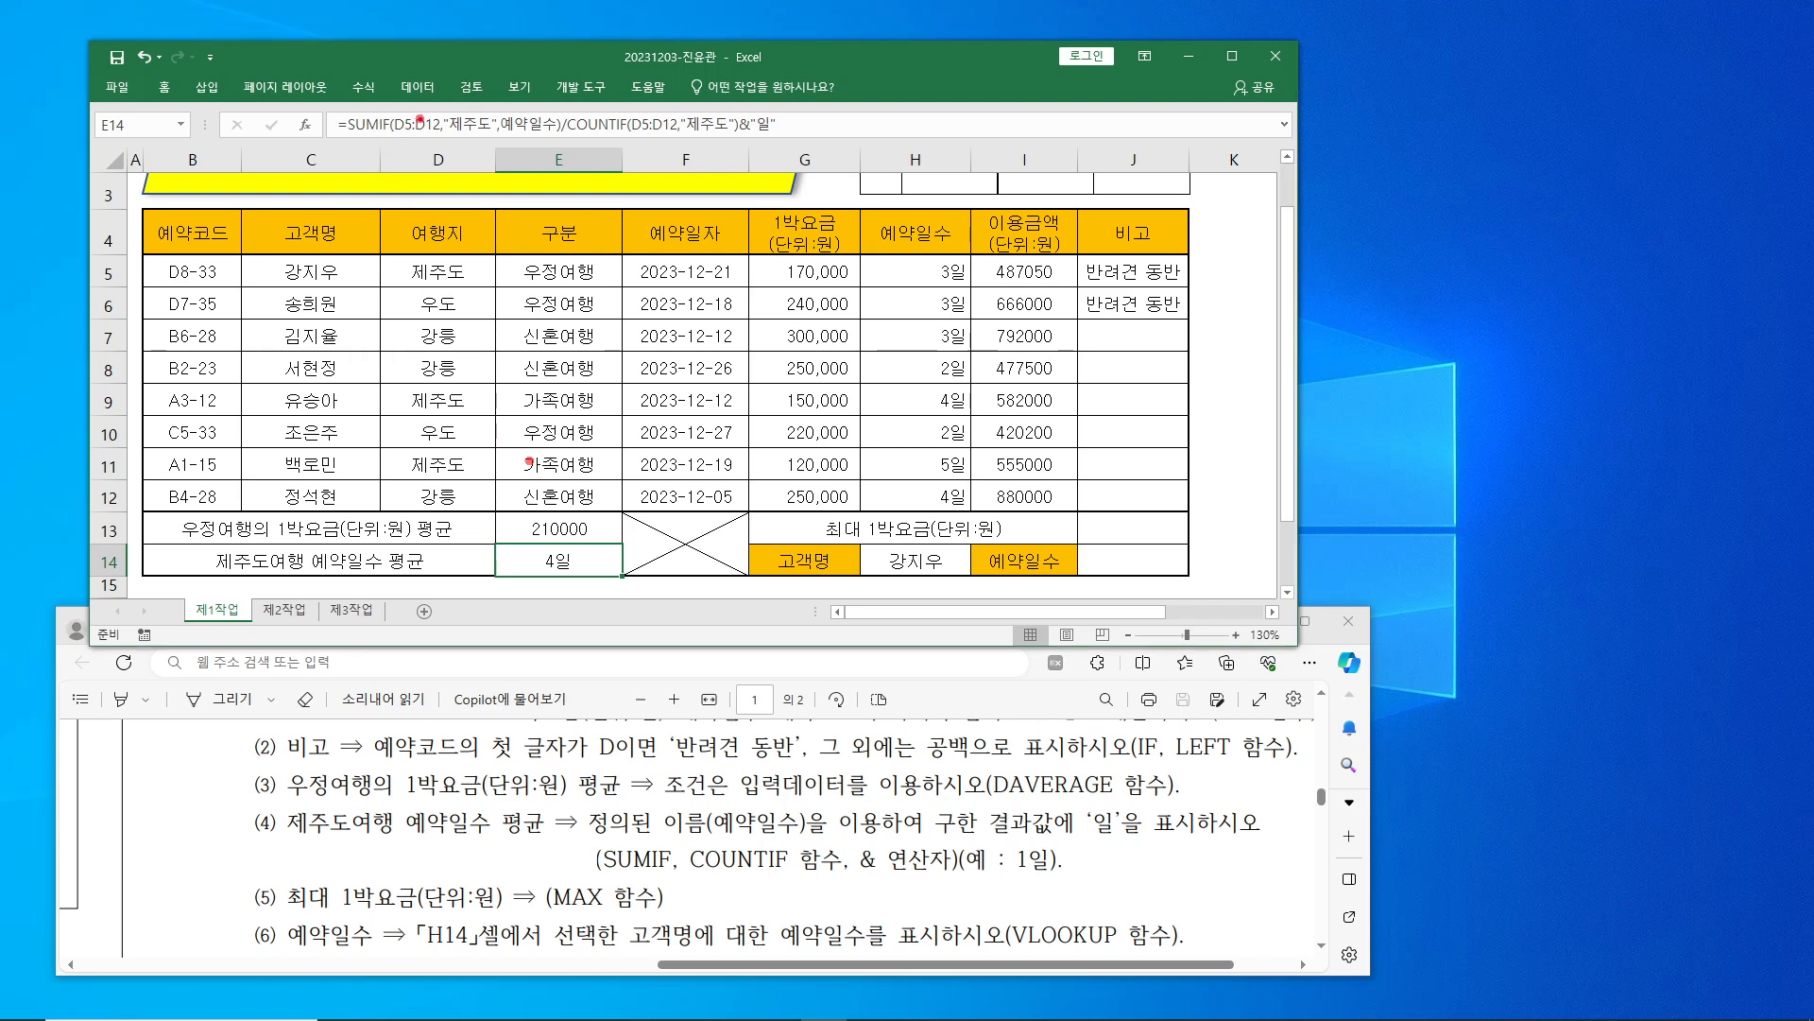
pyautogui.moveTo(595, 836); pyautogui.dragTo(848, 884)
pyautogui.moveTo(385, 110); pyautogui.dragTo(494, 139)
pyautogui.moveTo(624, 107); pyautogui.dragTo(732, 142)
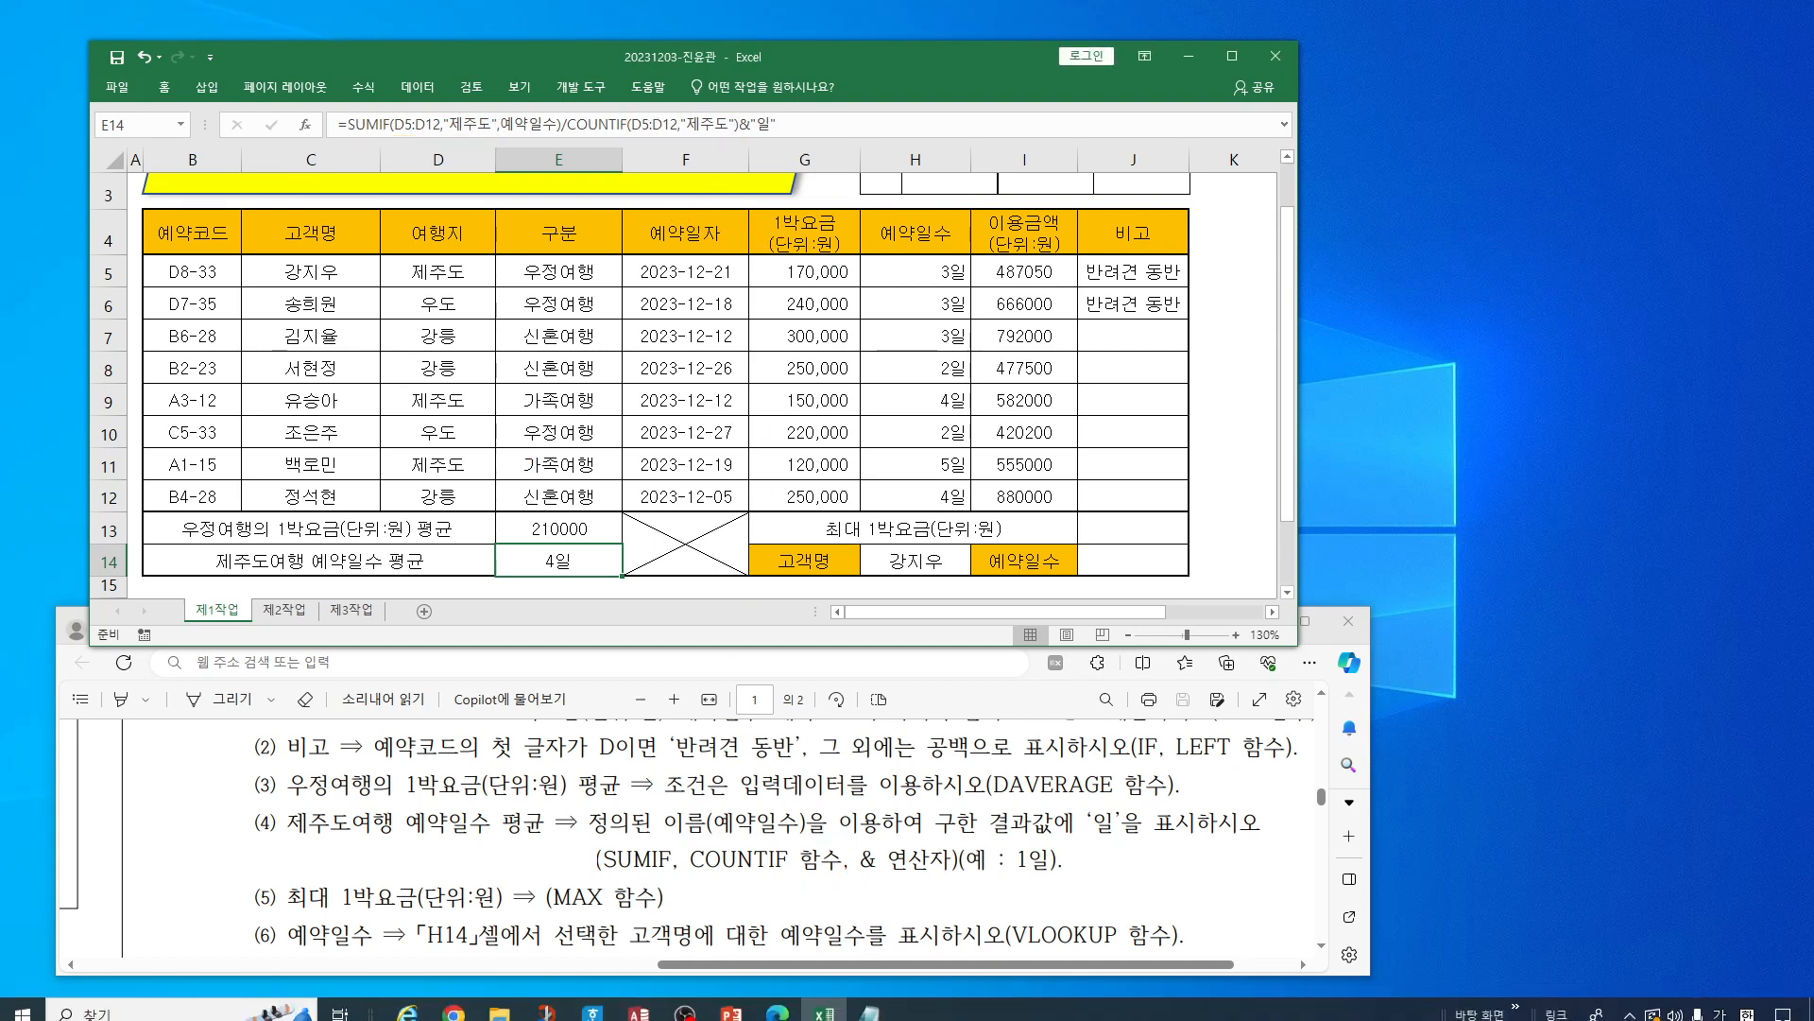
# - Switch to the SUMIF COUNTIF slide show in PowerPoint and reveal the quiz's four answer options
pyautogui.moveTo(736, 1011)
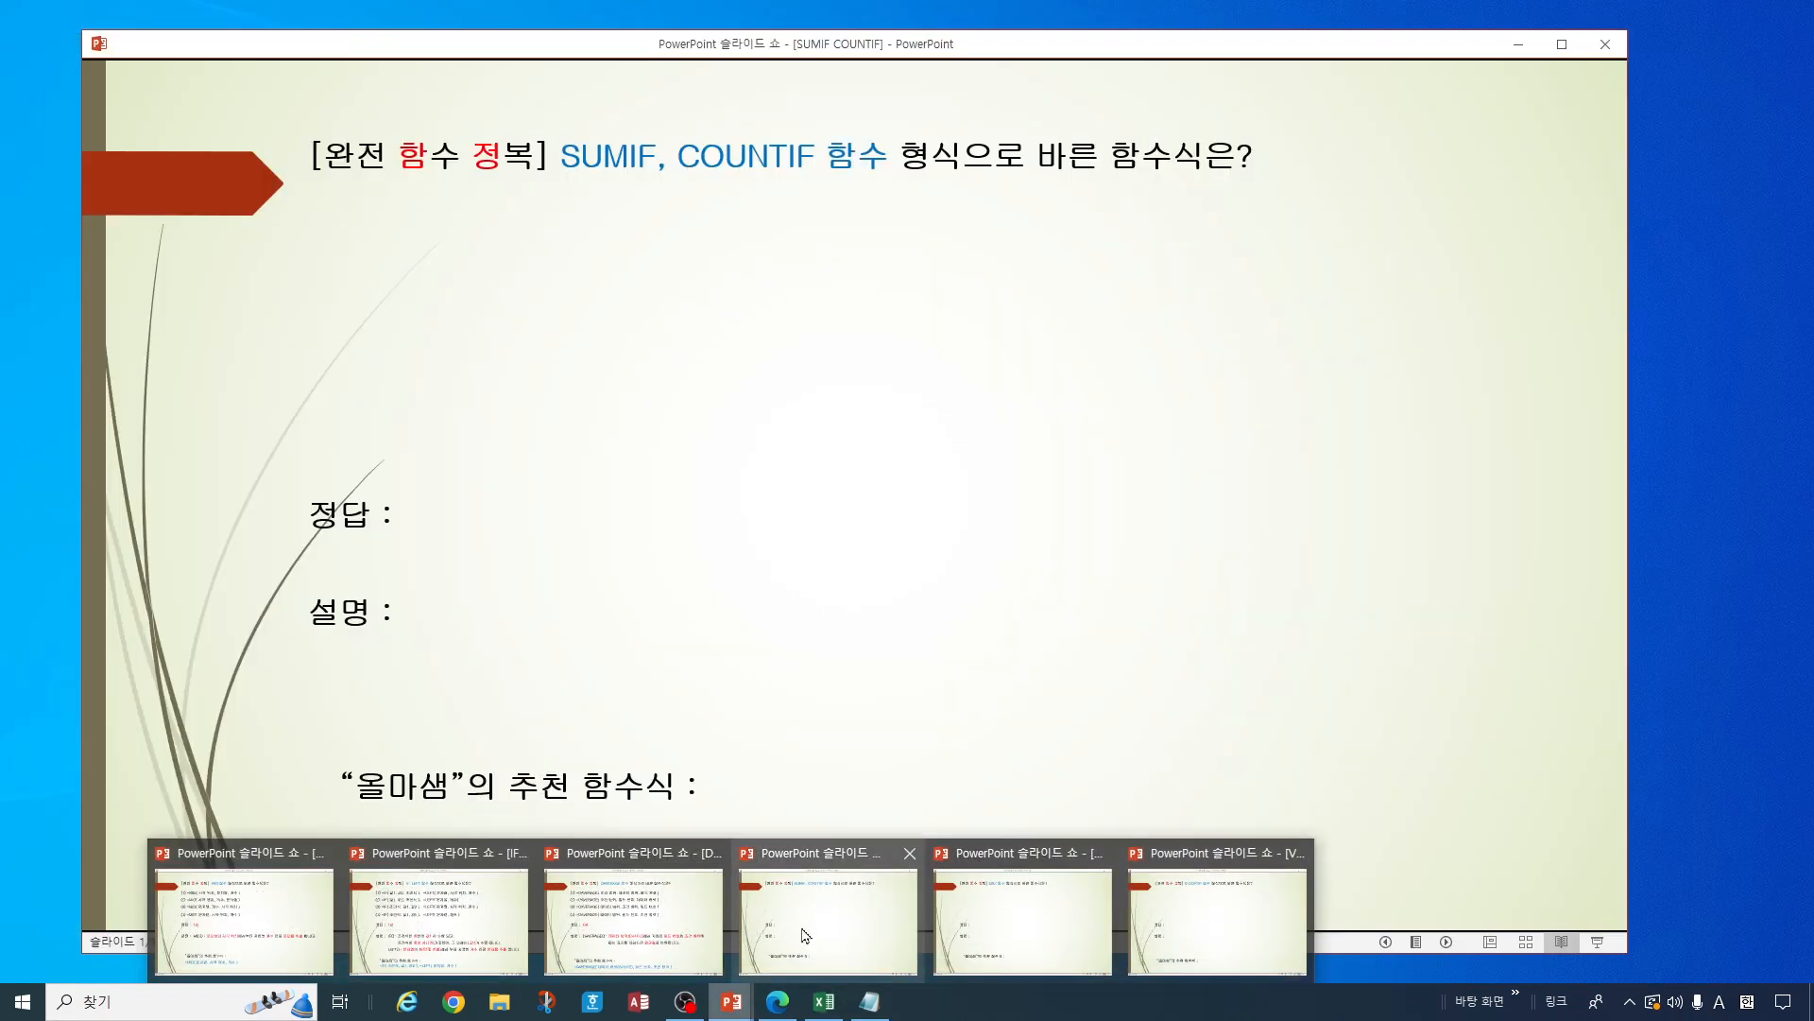
pyautogui.click(808, 931)
pyautogui.click(788, 507)
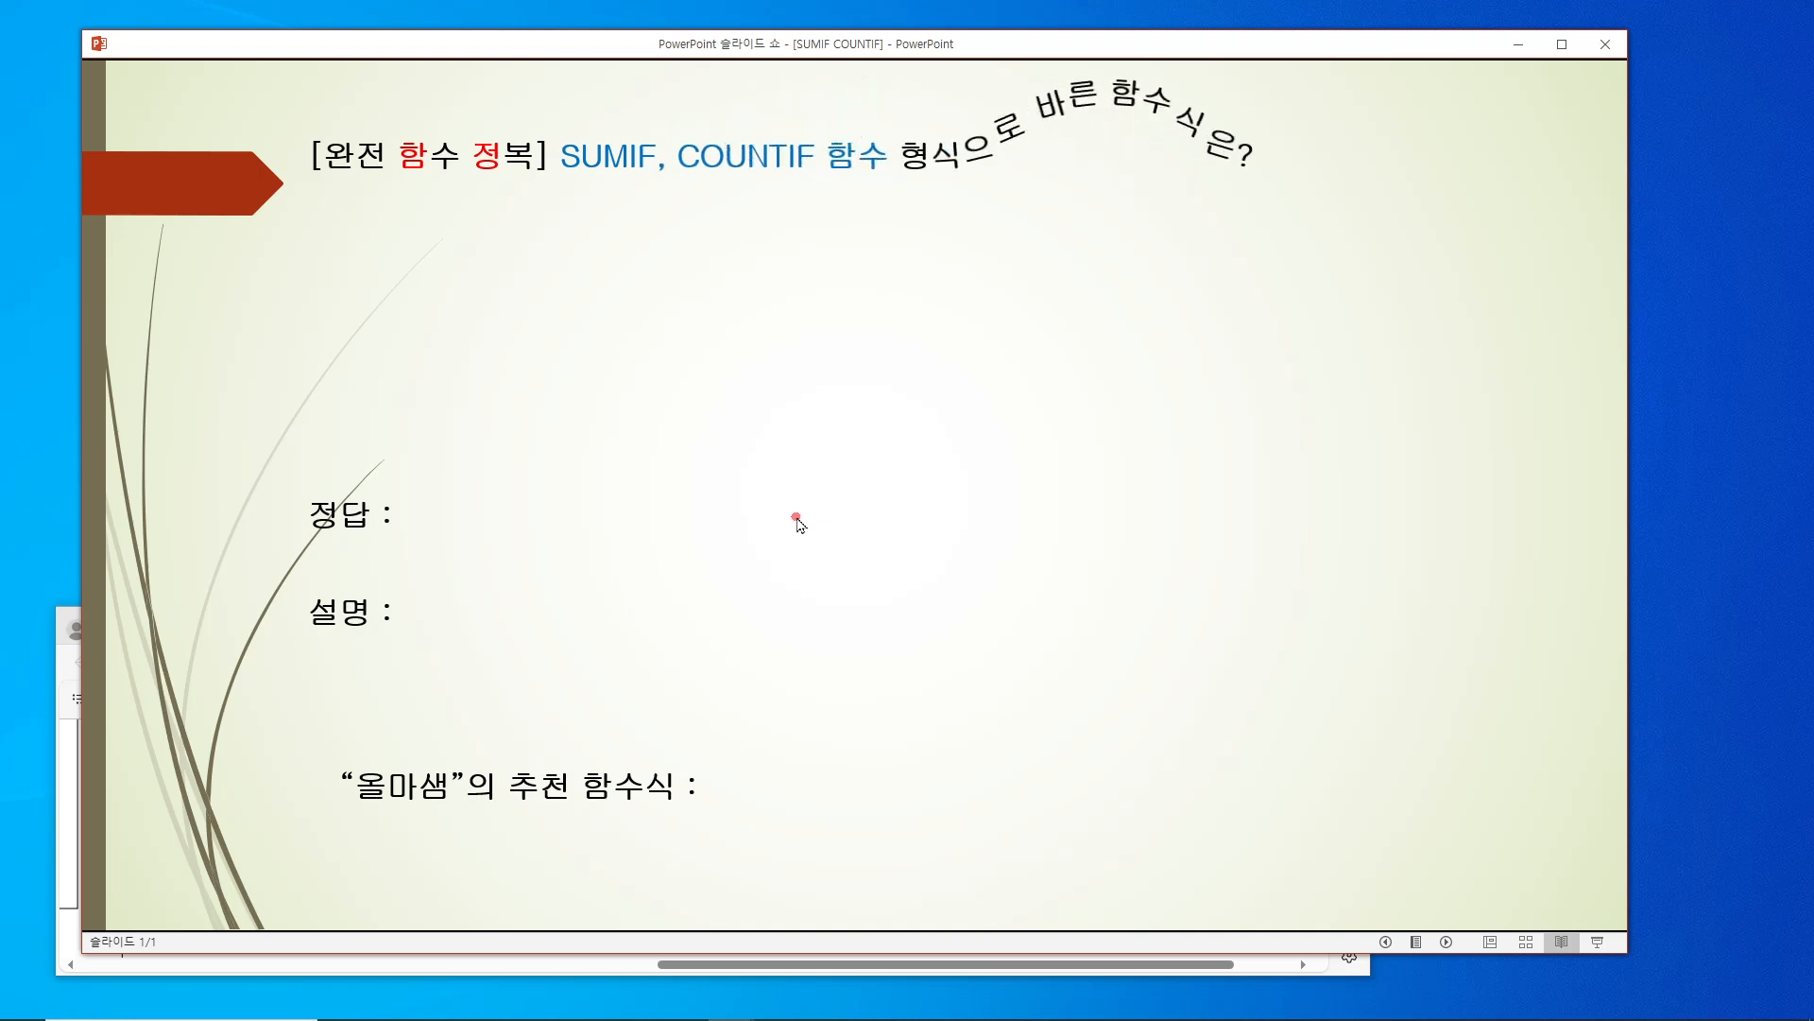
pyautogui.click(797, 522)
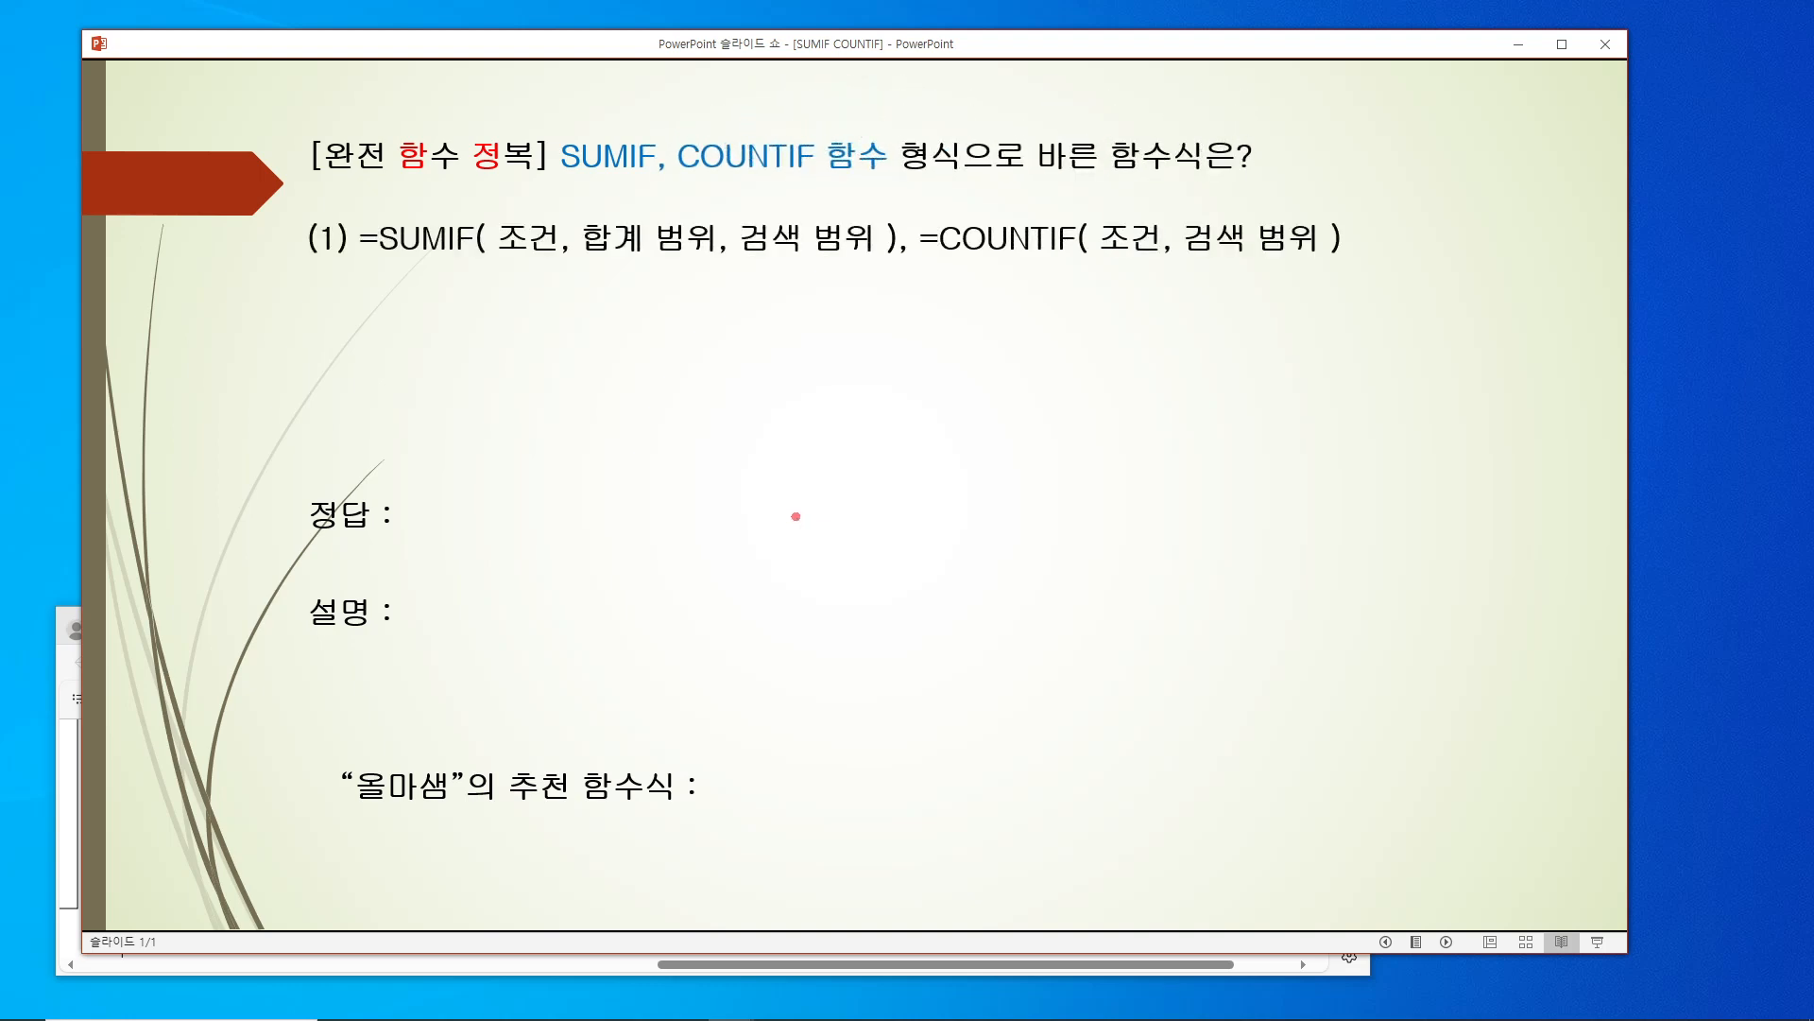
pyautogui.click(796, 516)
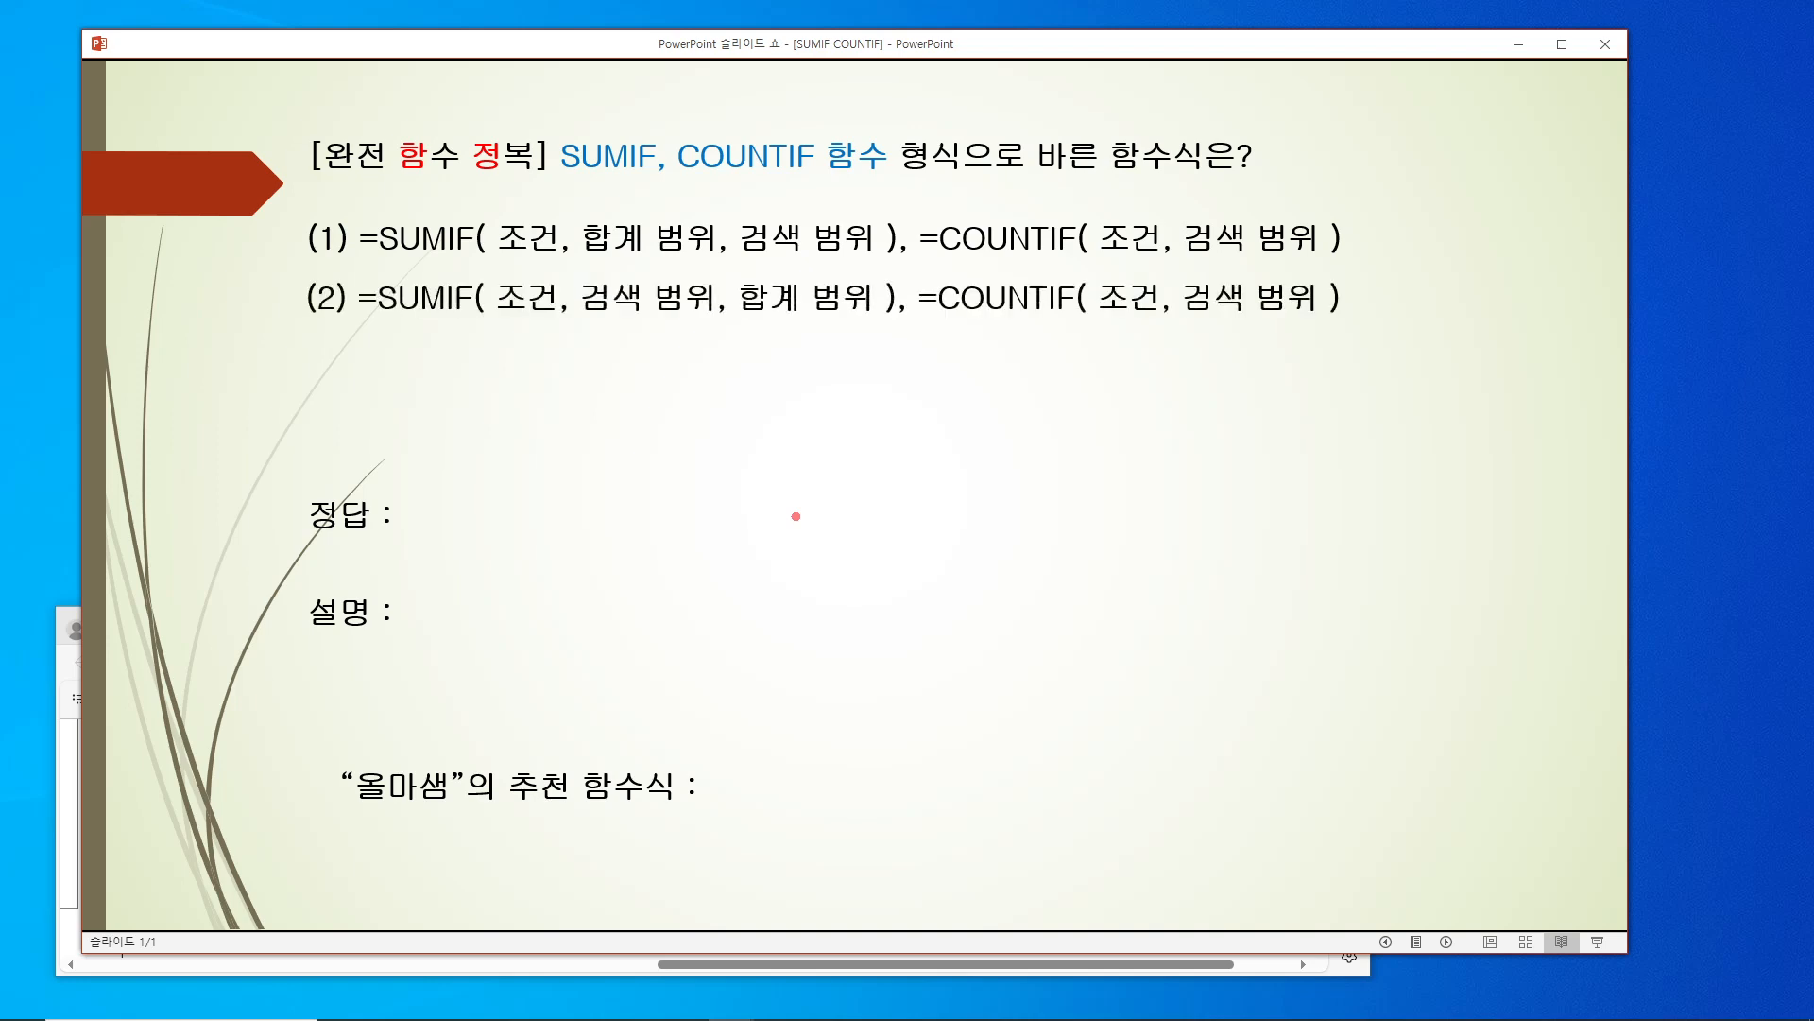
pyautogui.click(795, 516)
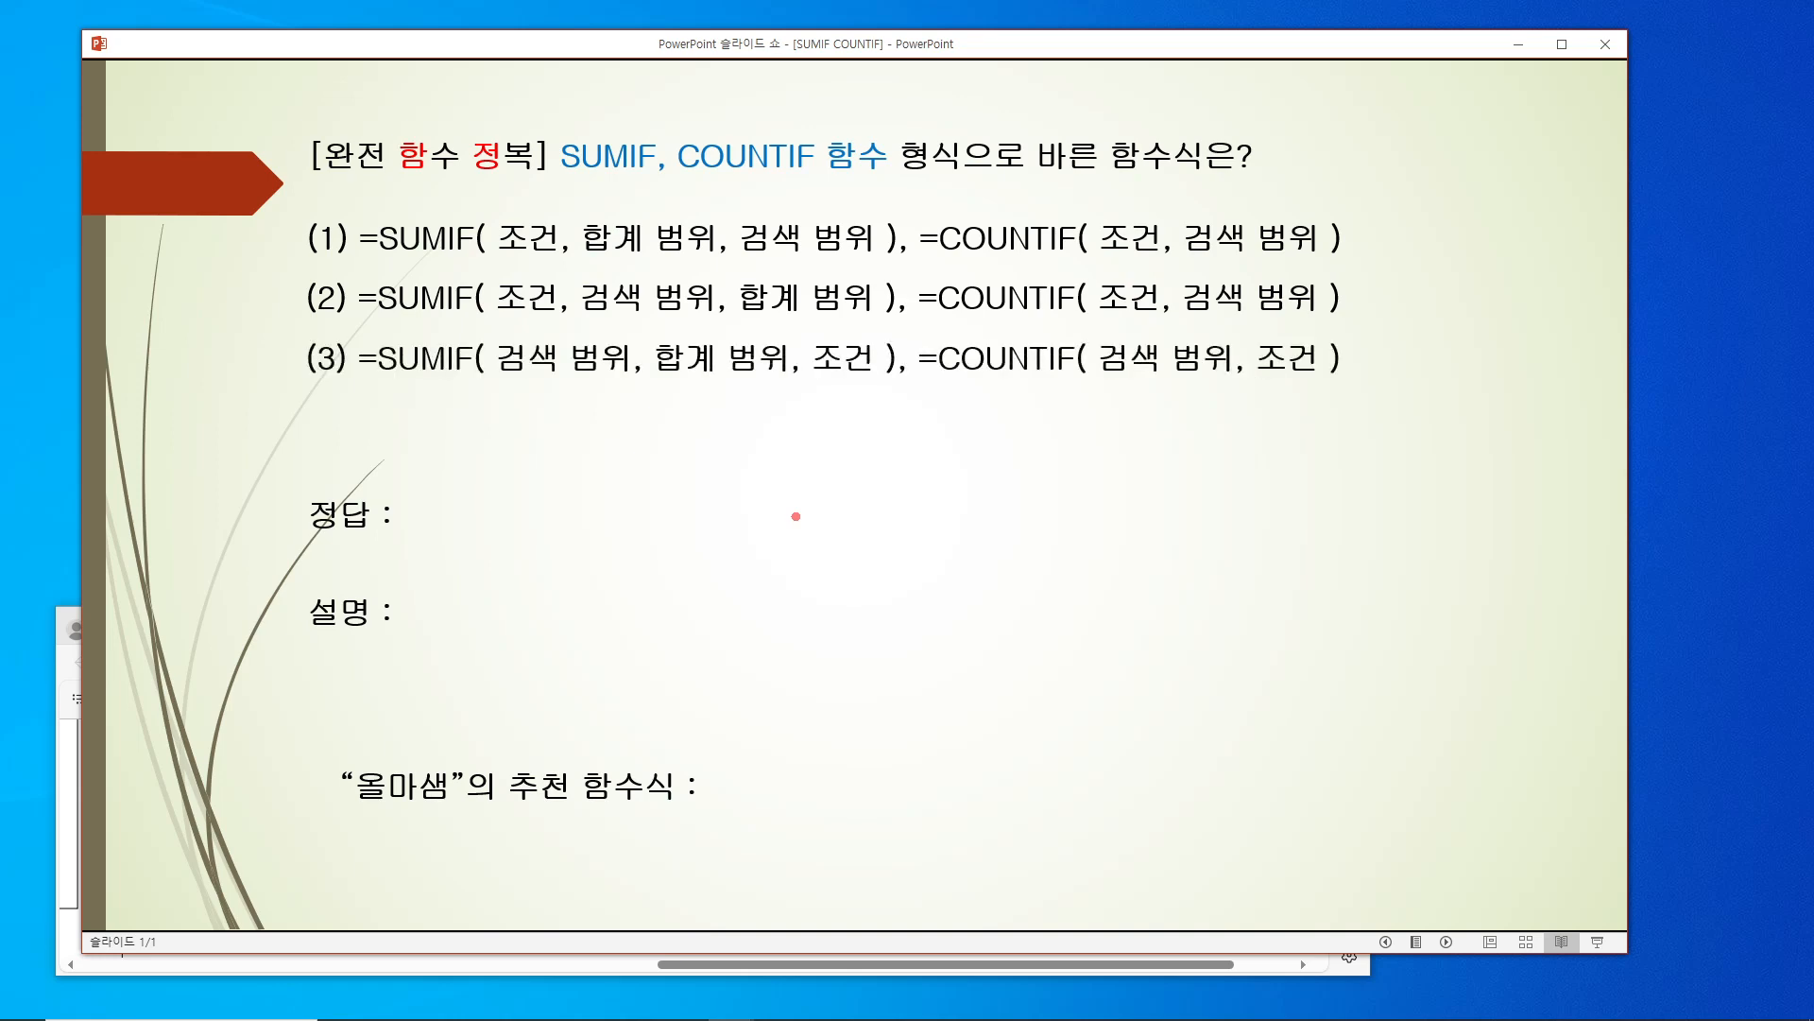
pyautogui.click(796, 516)
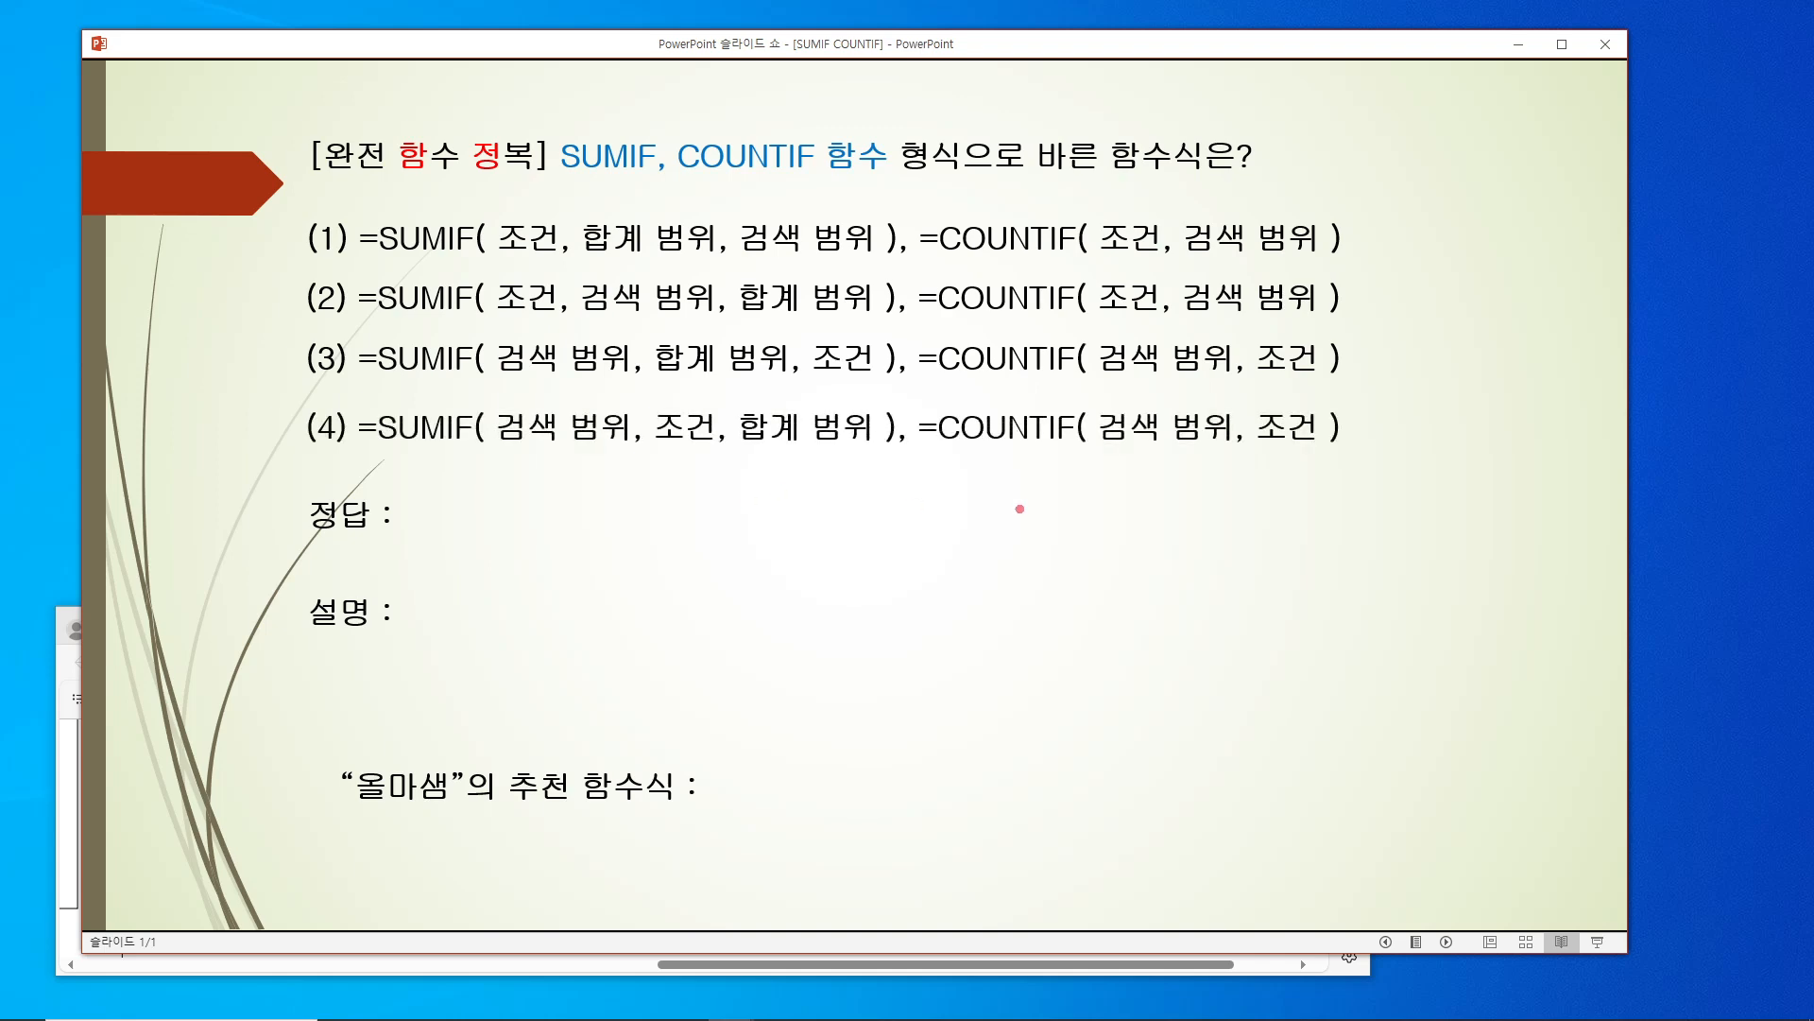
# - Reveal the quiz's answer, explanation and recommended formula, and return to the Excel worksheet
pyautogui.click(1485, 395)
pyautogui.click(1490, 407)
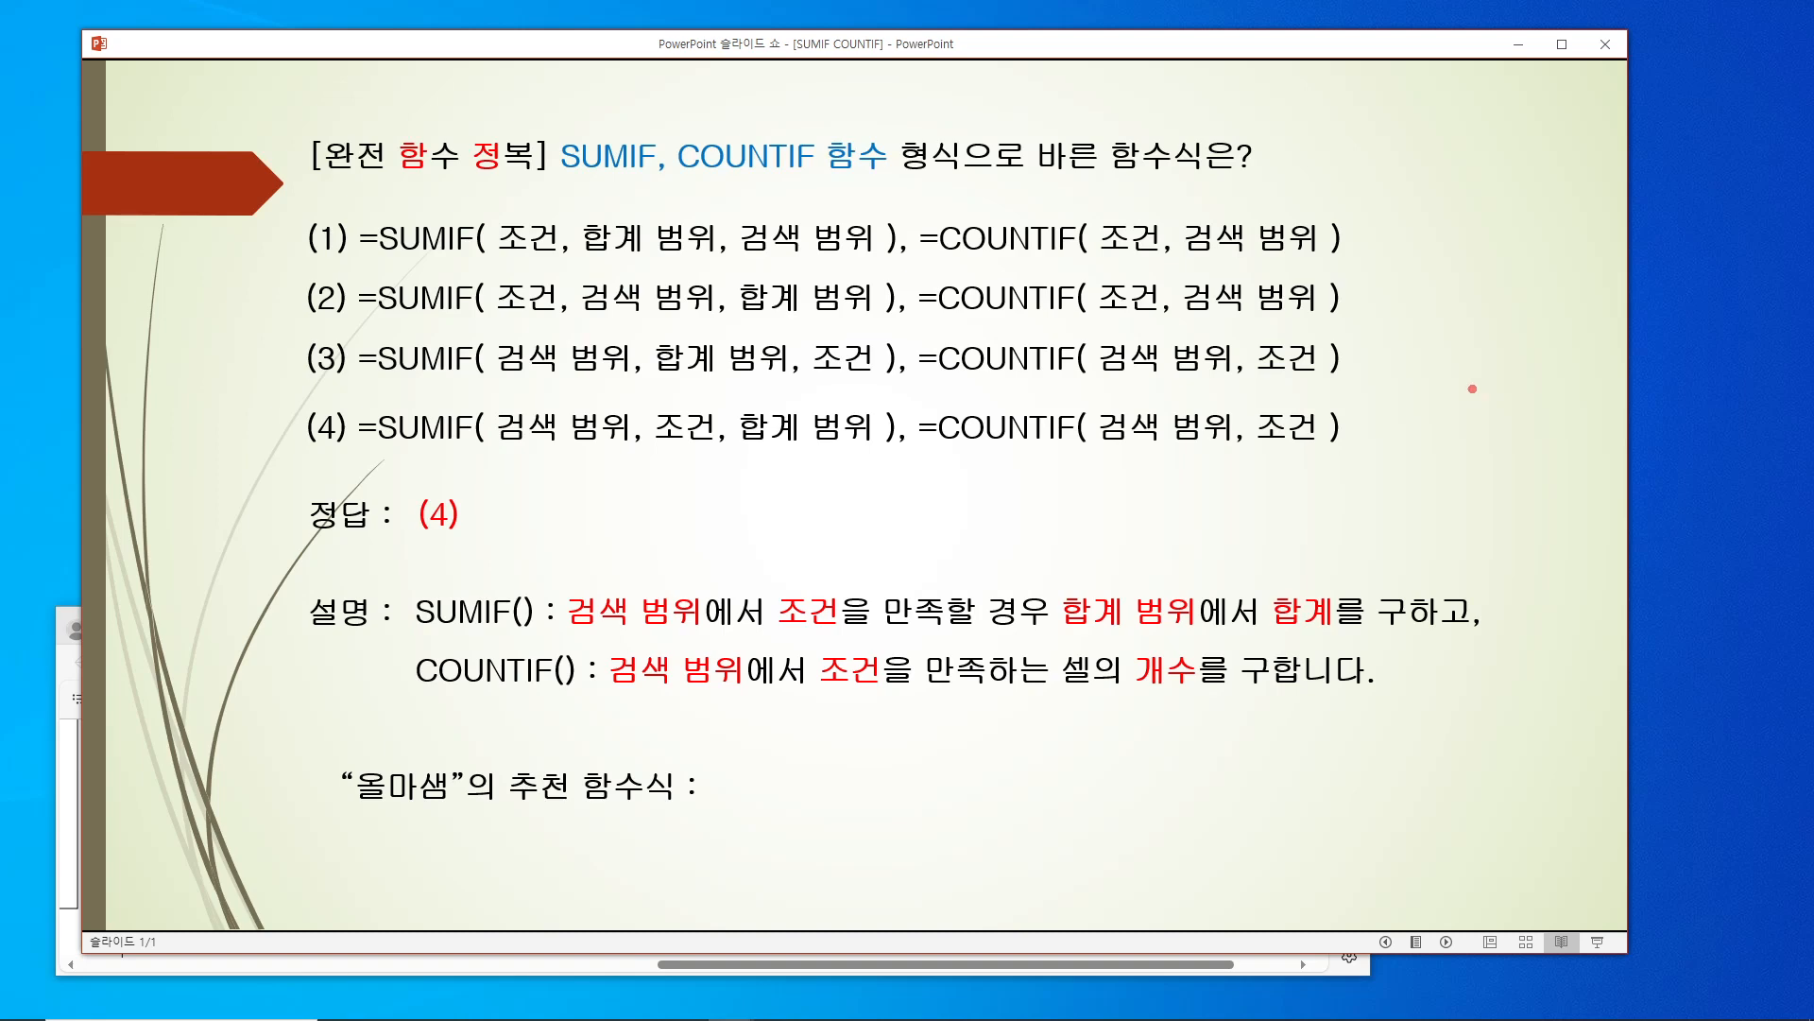
pyautogui.click(1472, 388)
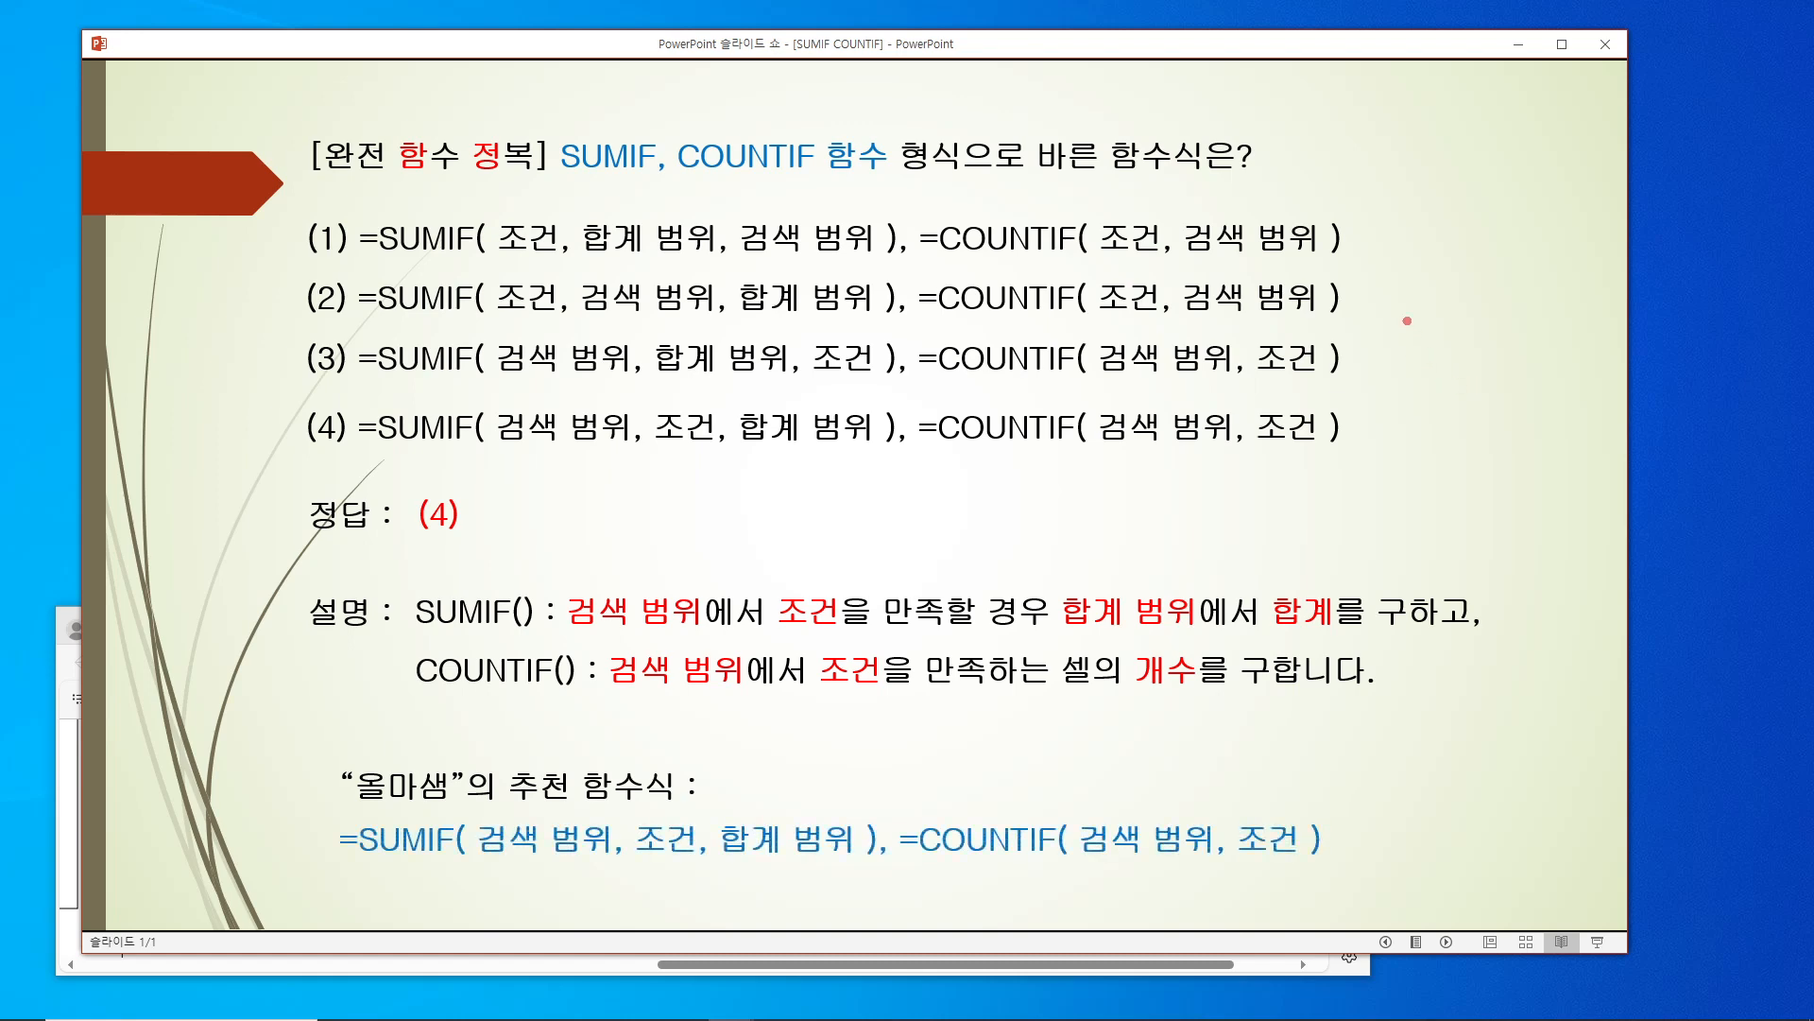
pyautogui.click(1519, 44)
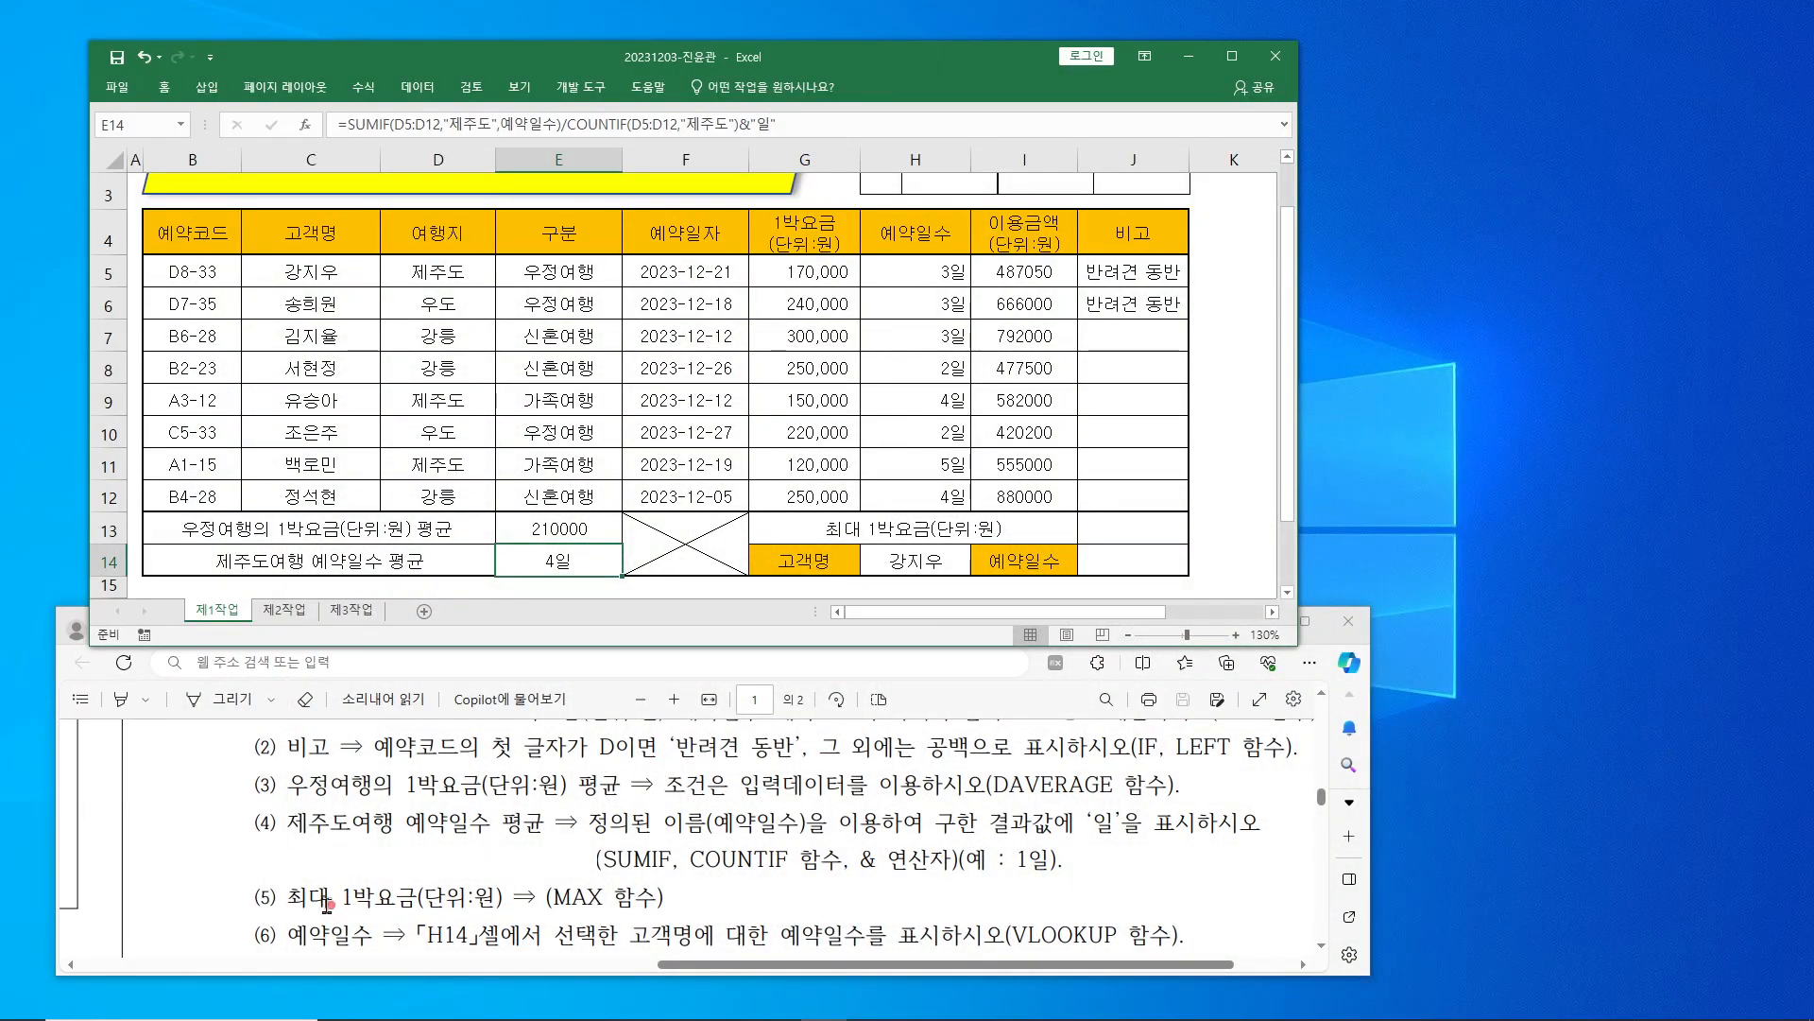
# - Select the text of task (5) in the exam PDF and go to its answer cell J13 in the worksheet
pyautogui.moveTo(288, 898); pyautogui.dragTo(674, 909)
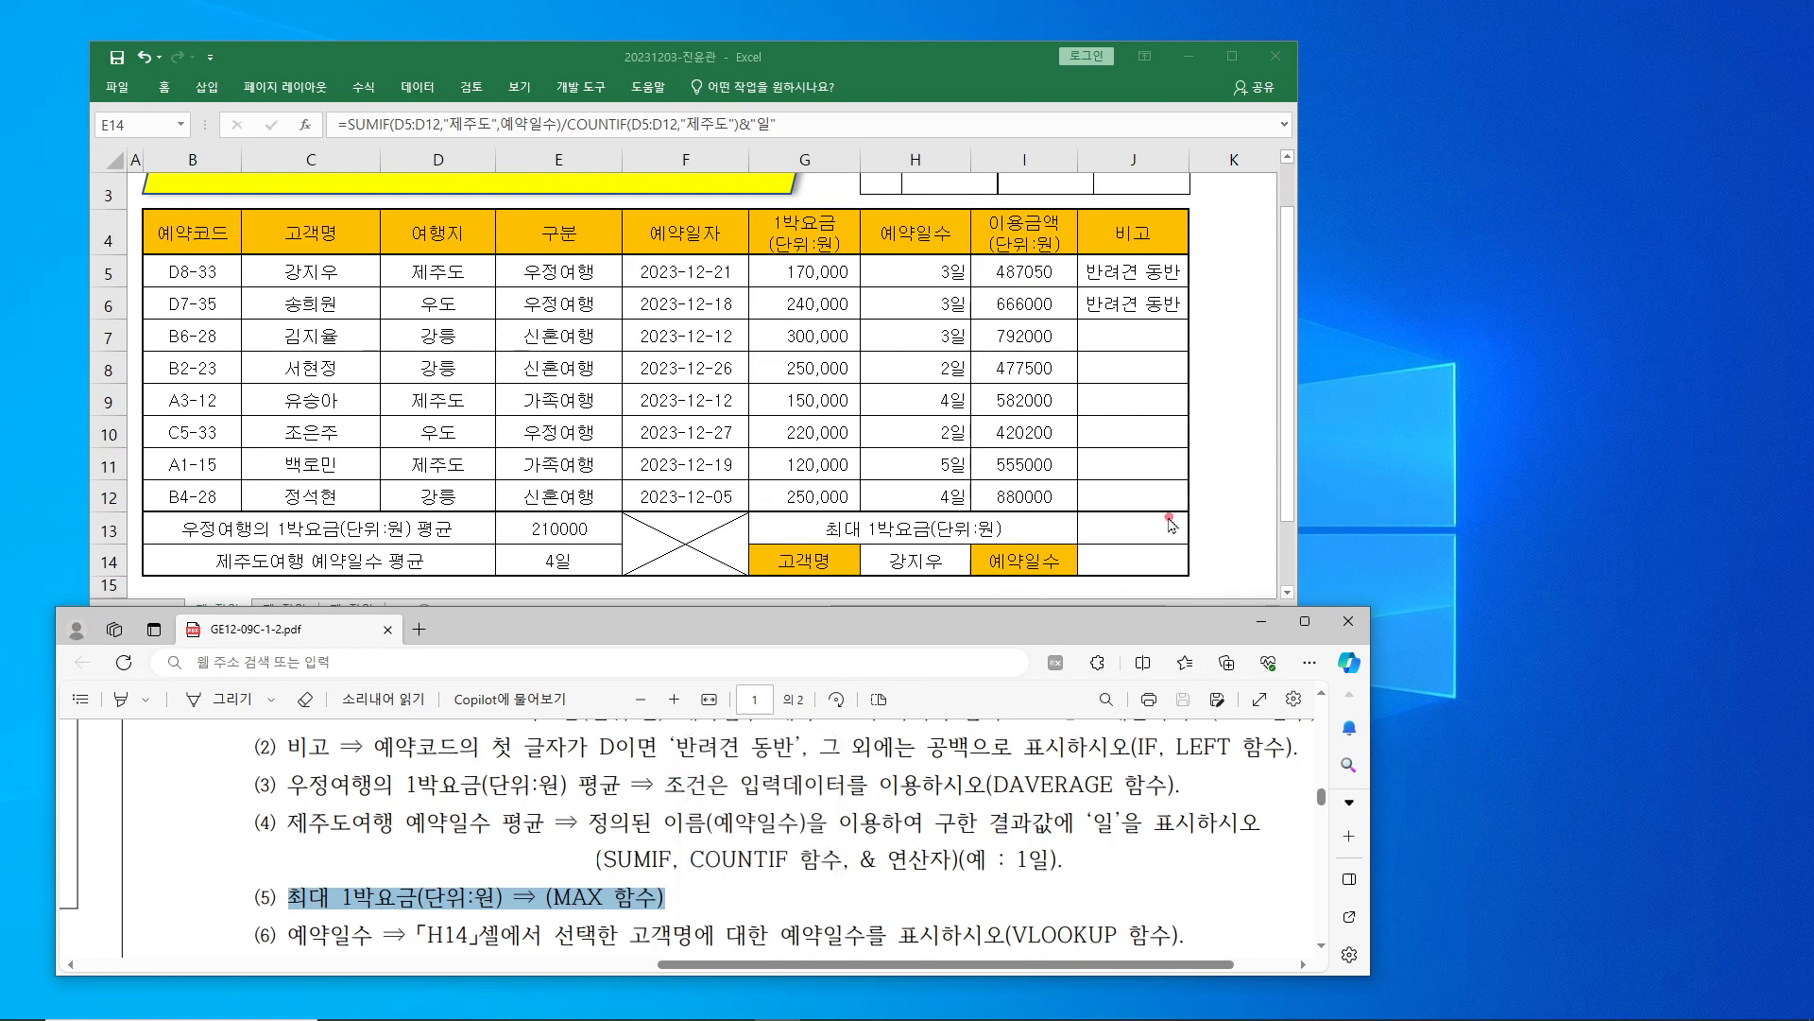
pyautogui.click(1139, 537)
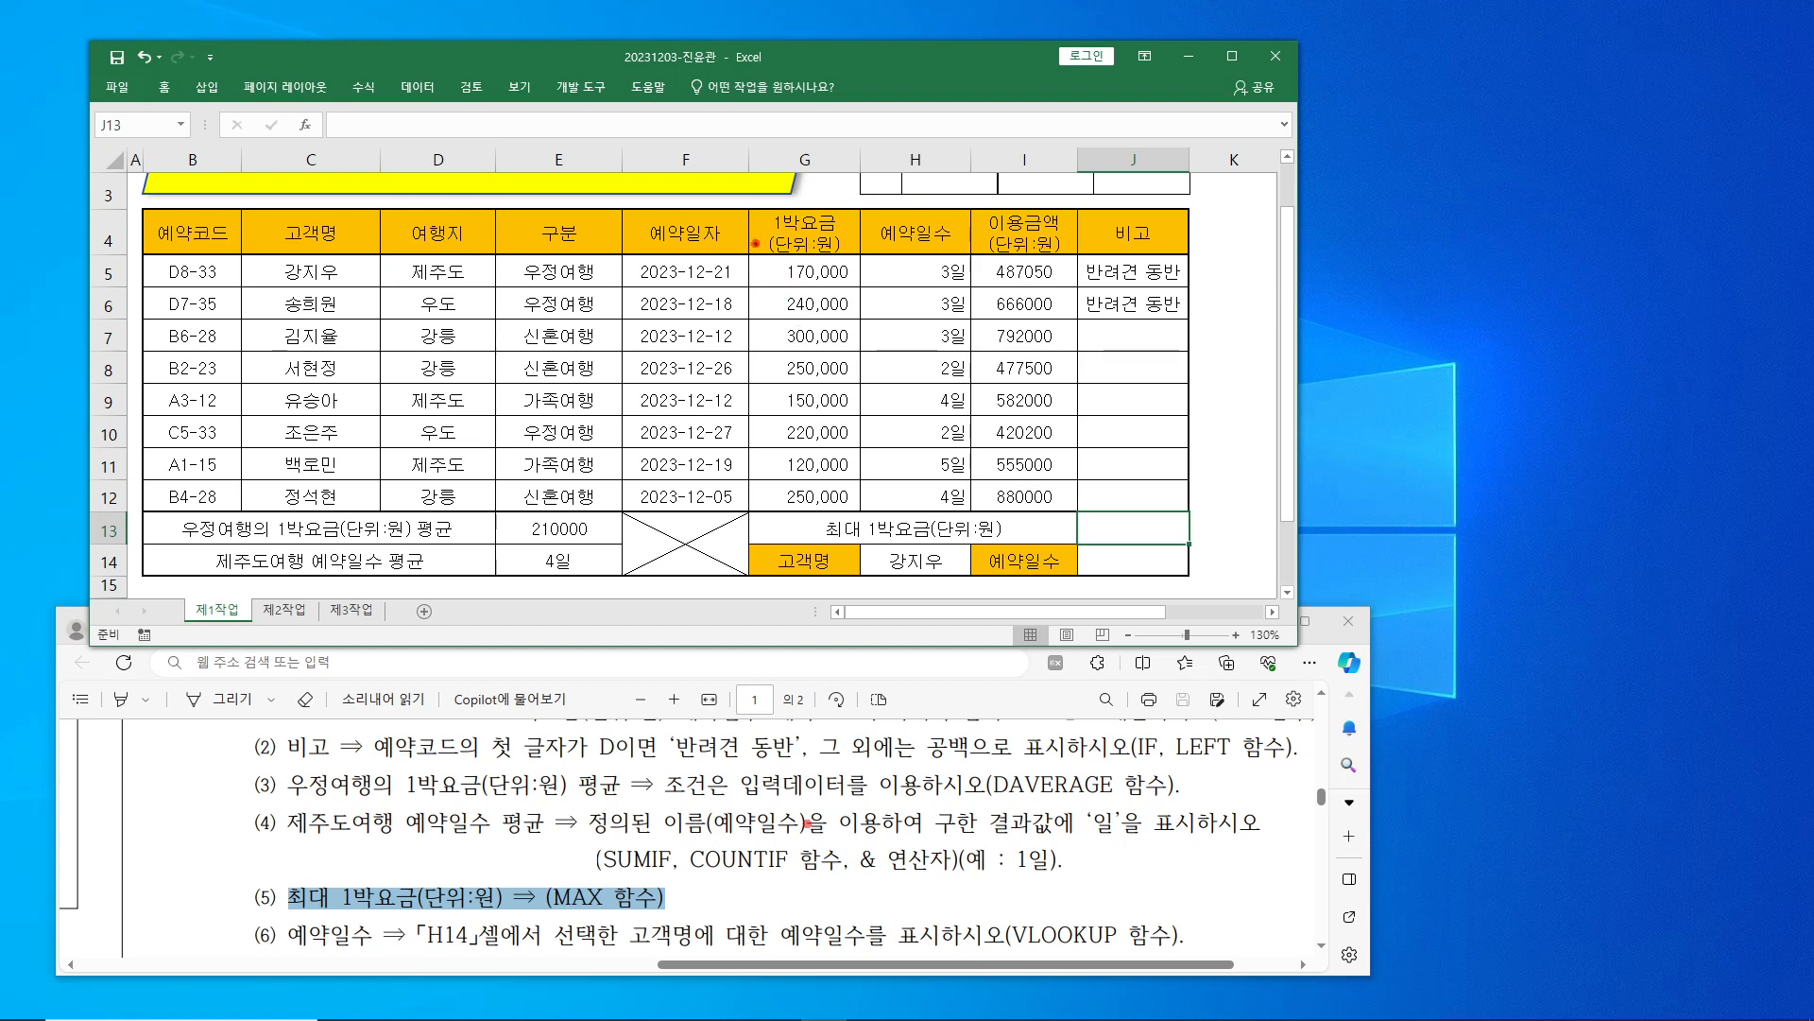
pyautogui.moveTo(775, 260)
pyautogui.mouseDown()
pyautogui.moveTo(857, 370)
pyautogui.moveTo(857, 511)
pyautogui.mouseUp()
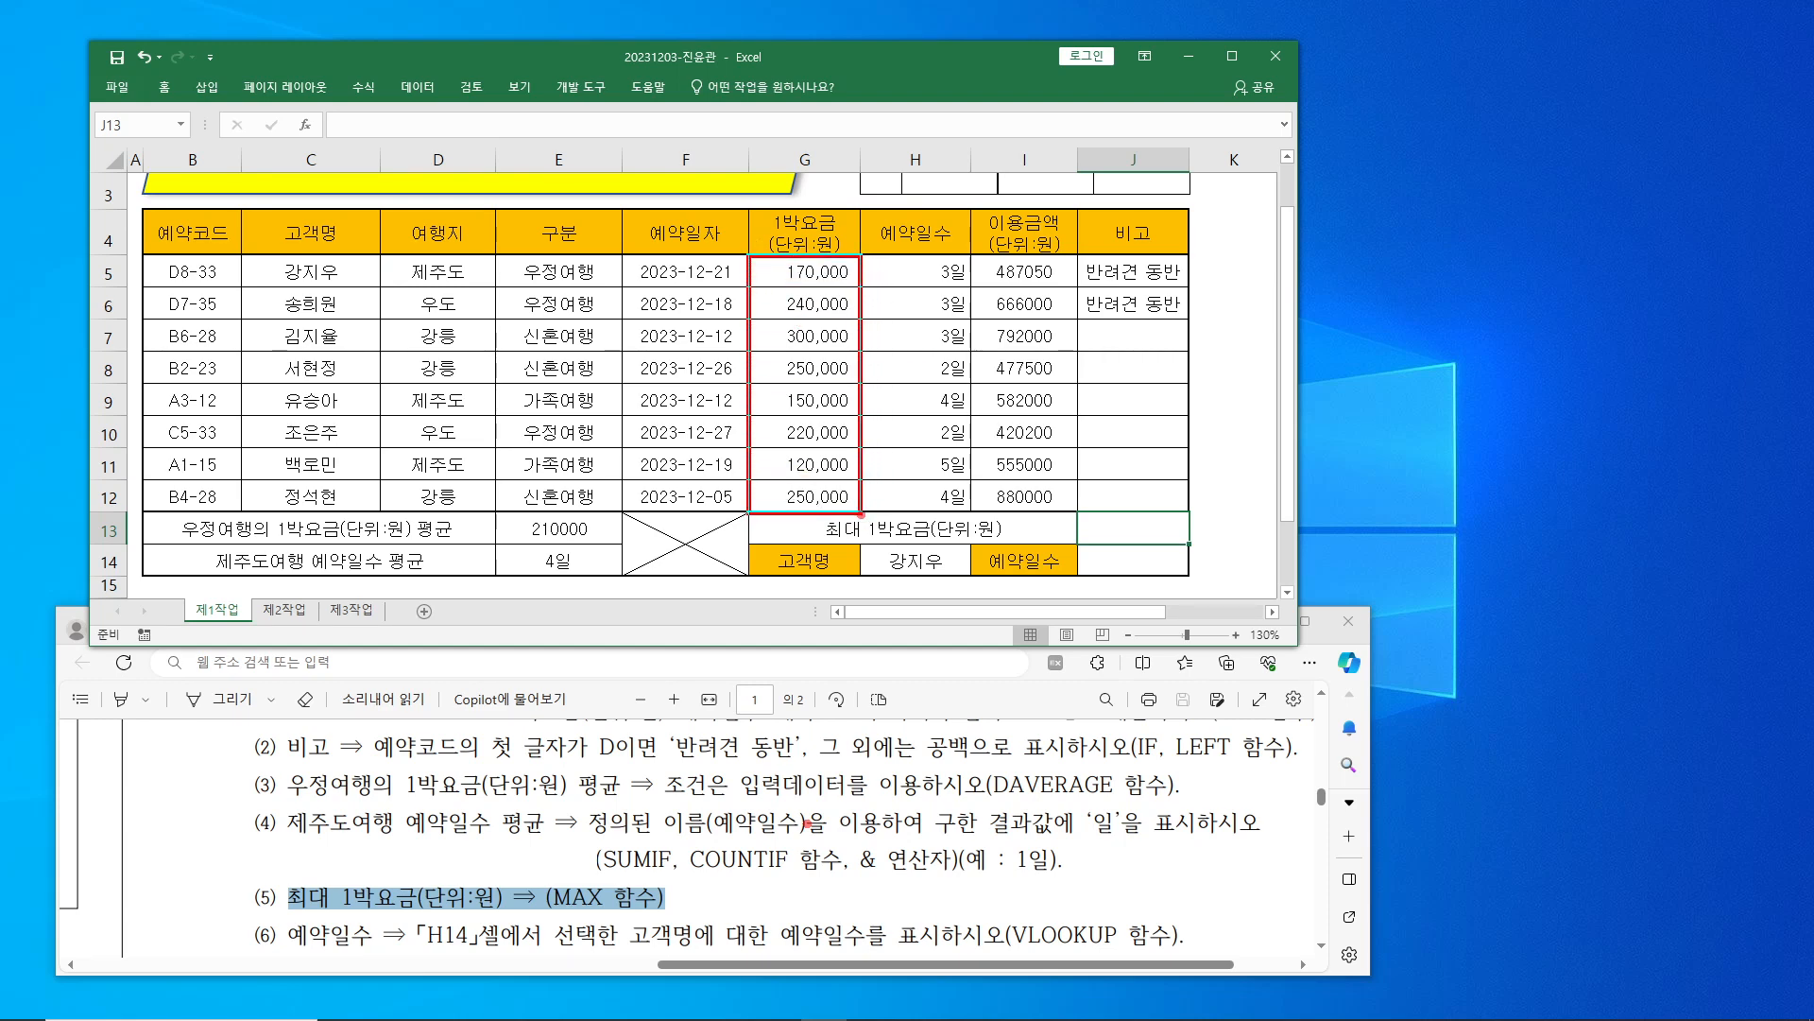
pyautogui.moveTo(267, 882); pyautogui.dragTo(331, 913)
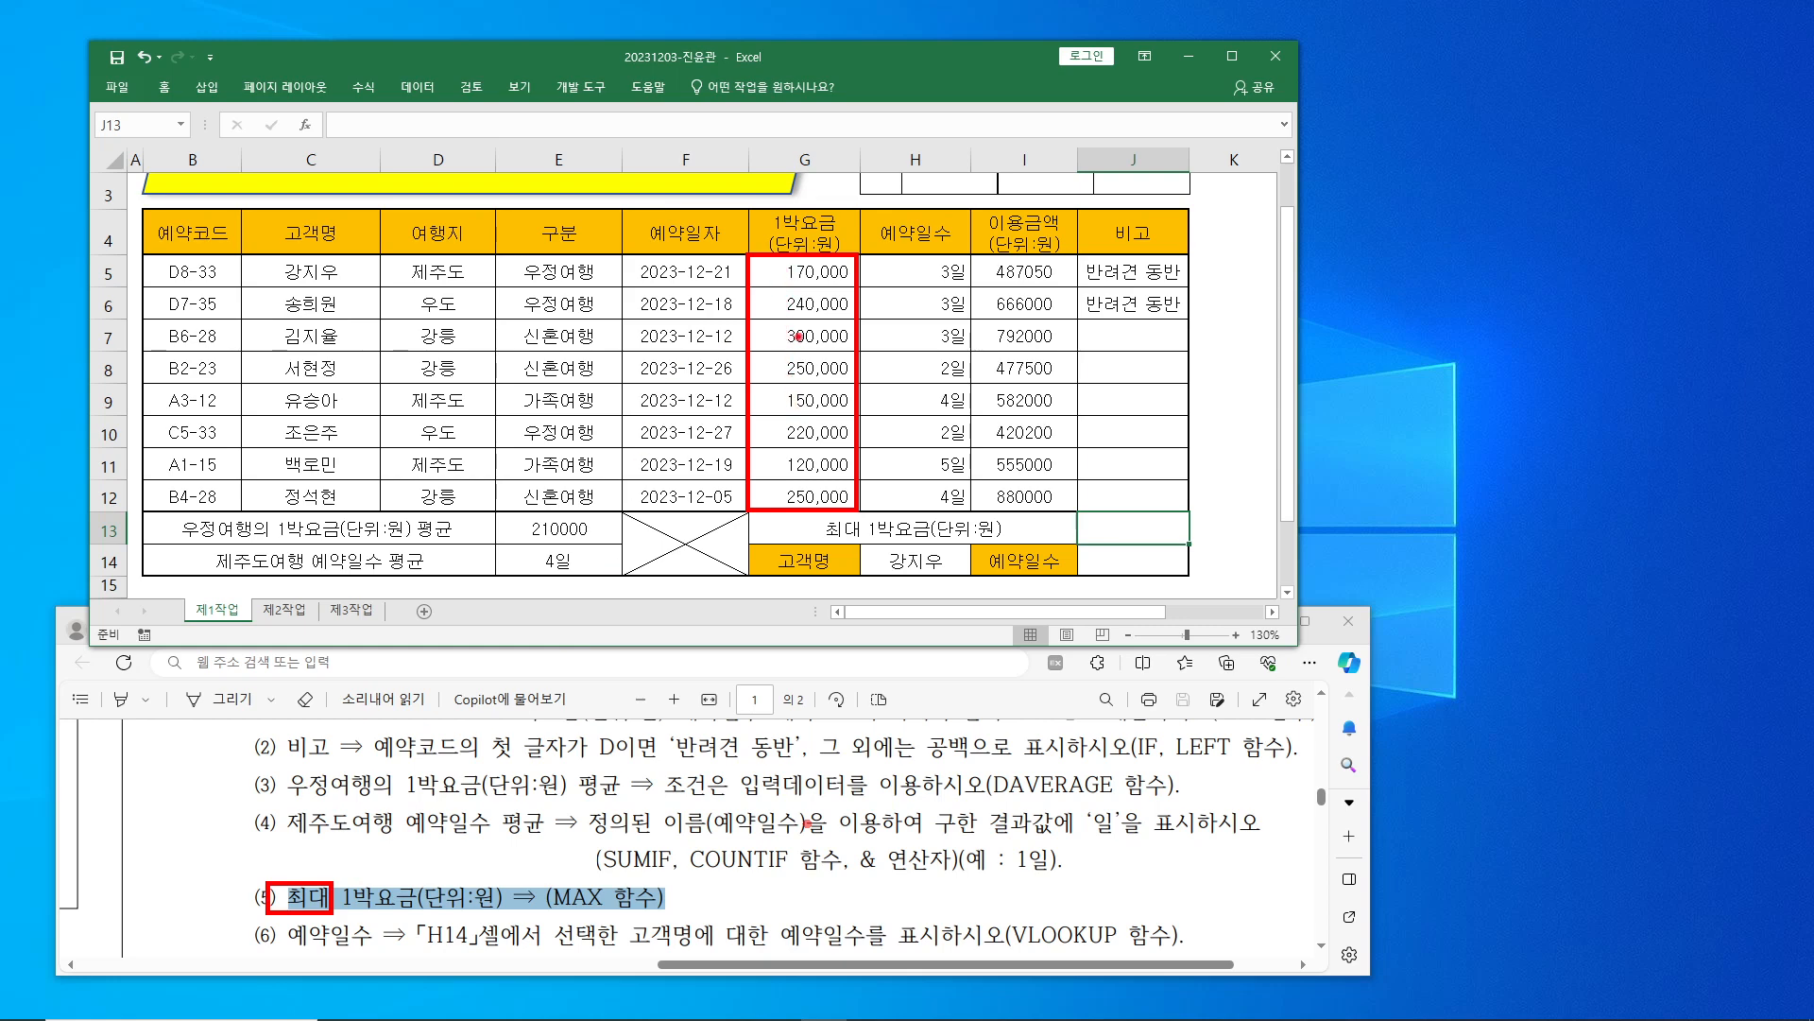
pyautogui.moveTo(767, 321)
pyautogui.mouseDown()
pyautogui.moveTo(853, 349)
pyautogui.moveTo(1016, 270)
pyautogui.moveTo(1144, 491)
pyautogui.moveTo(1112, 513)
pyautogui.moveTo(1123, 533)
pyautogui.moveTo(1187, 477)
pyautogui.mouseUp()
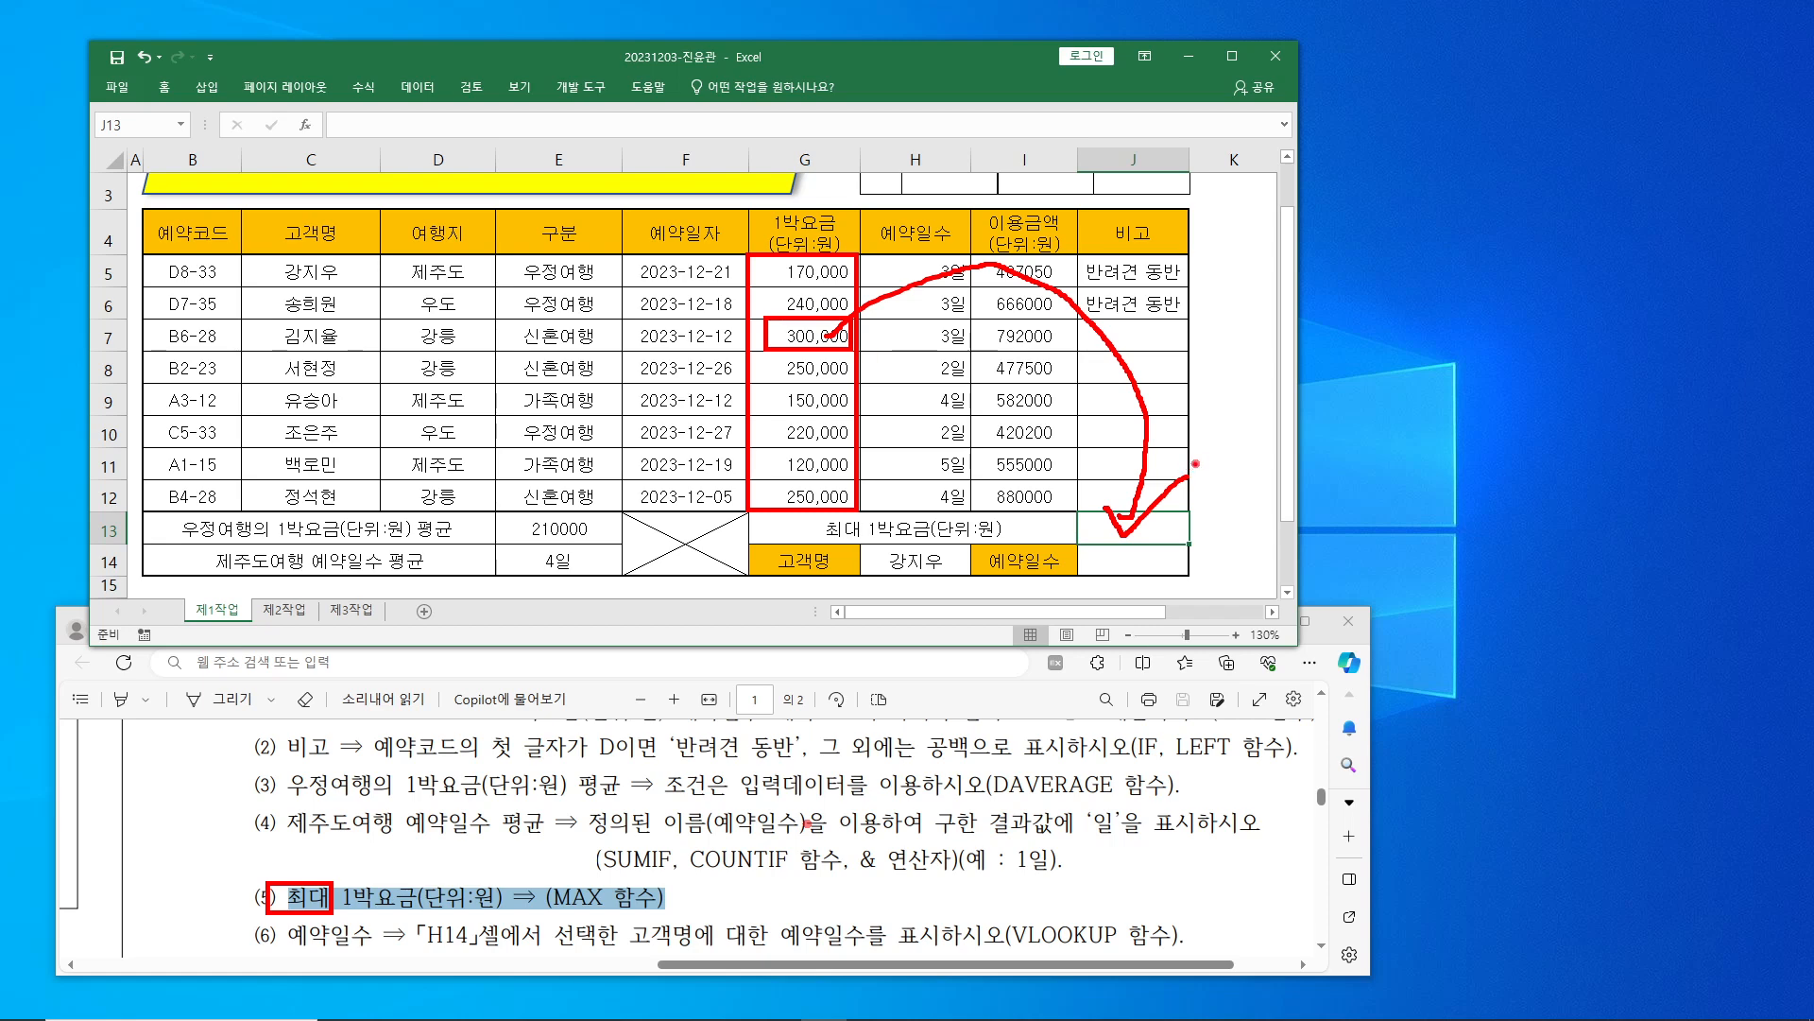
pyautogui.press('Escape')
# - Enter =MAX(G5:G12) in cell J13 to find the highest one-night rate
pyautogui.click(424, 128)
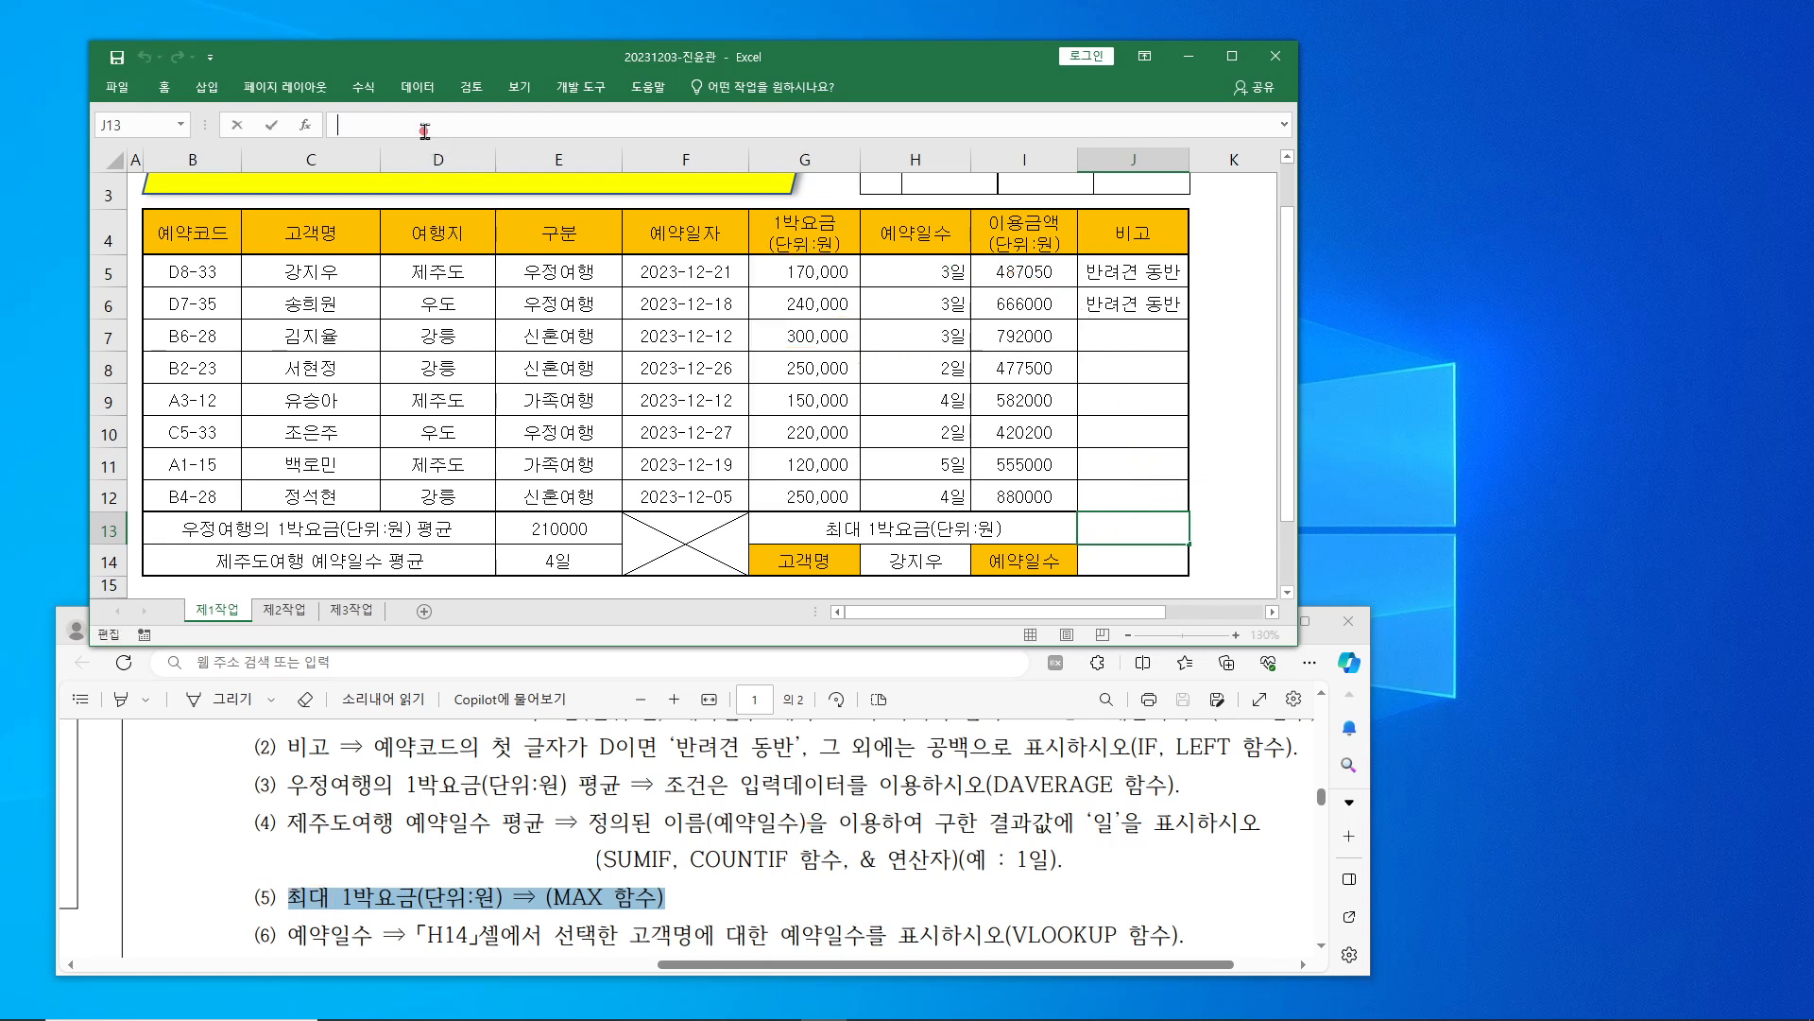
pyautogui.write('=')
pyautogui.write('ㅡ')
pyautogui.write('m')
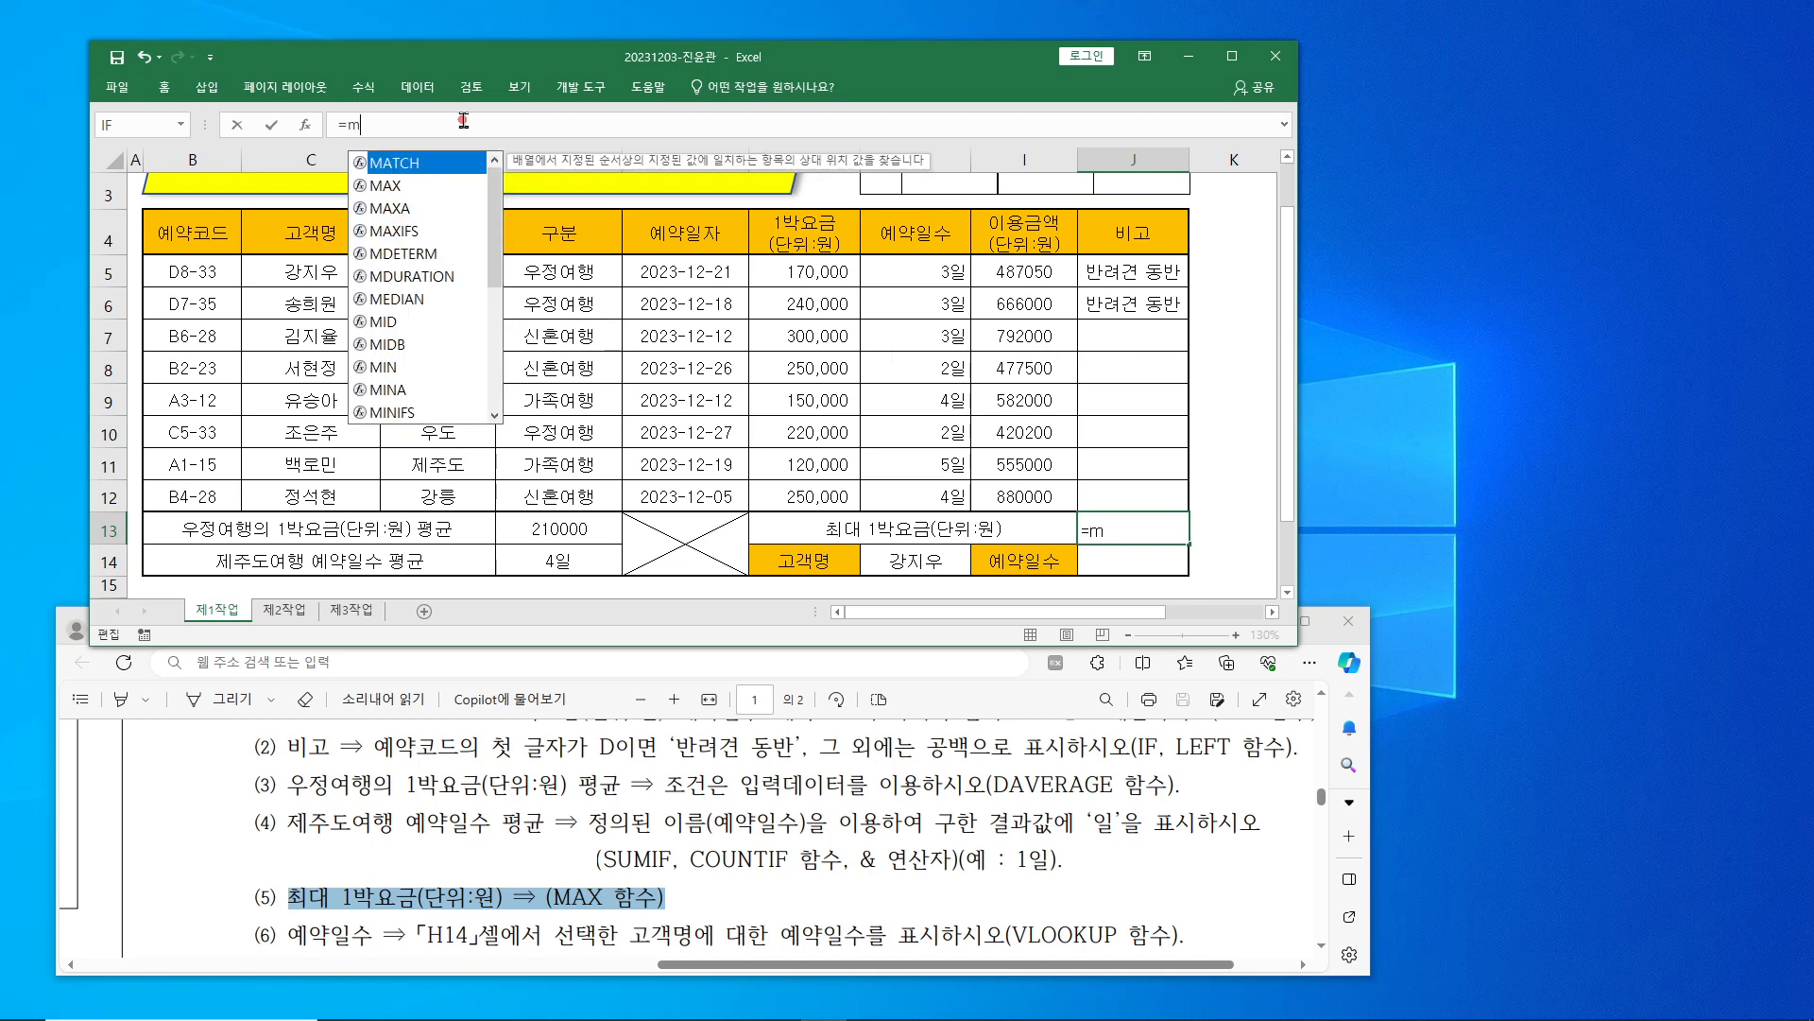
pyautogui.write('ax')
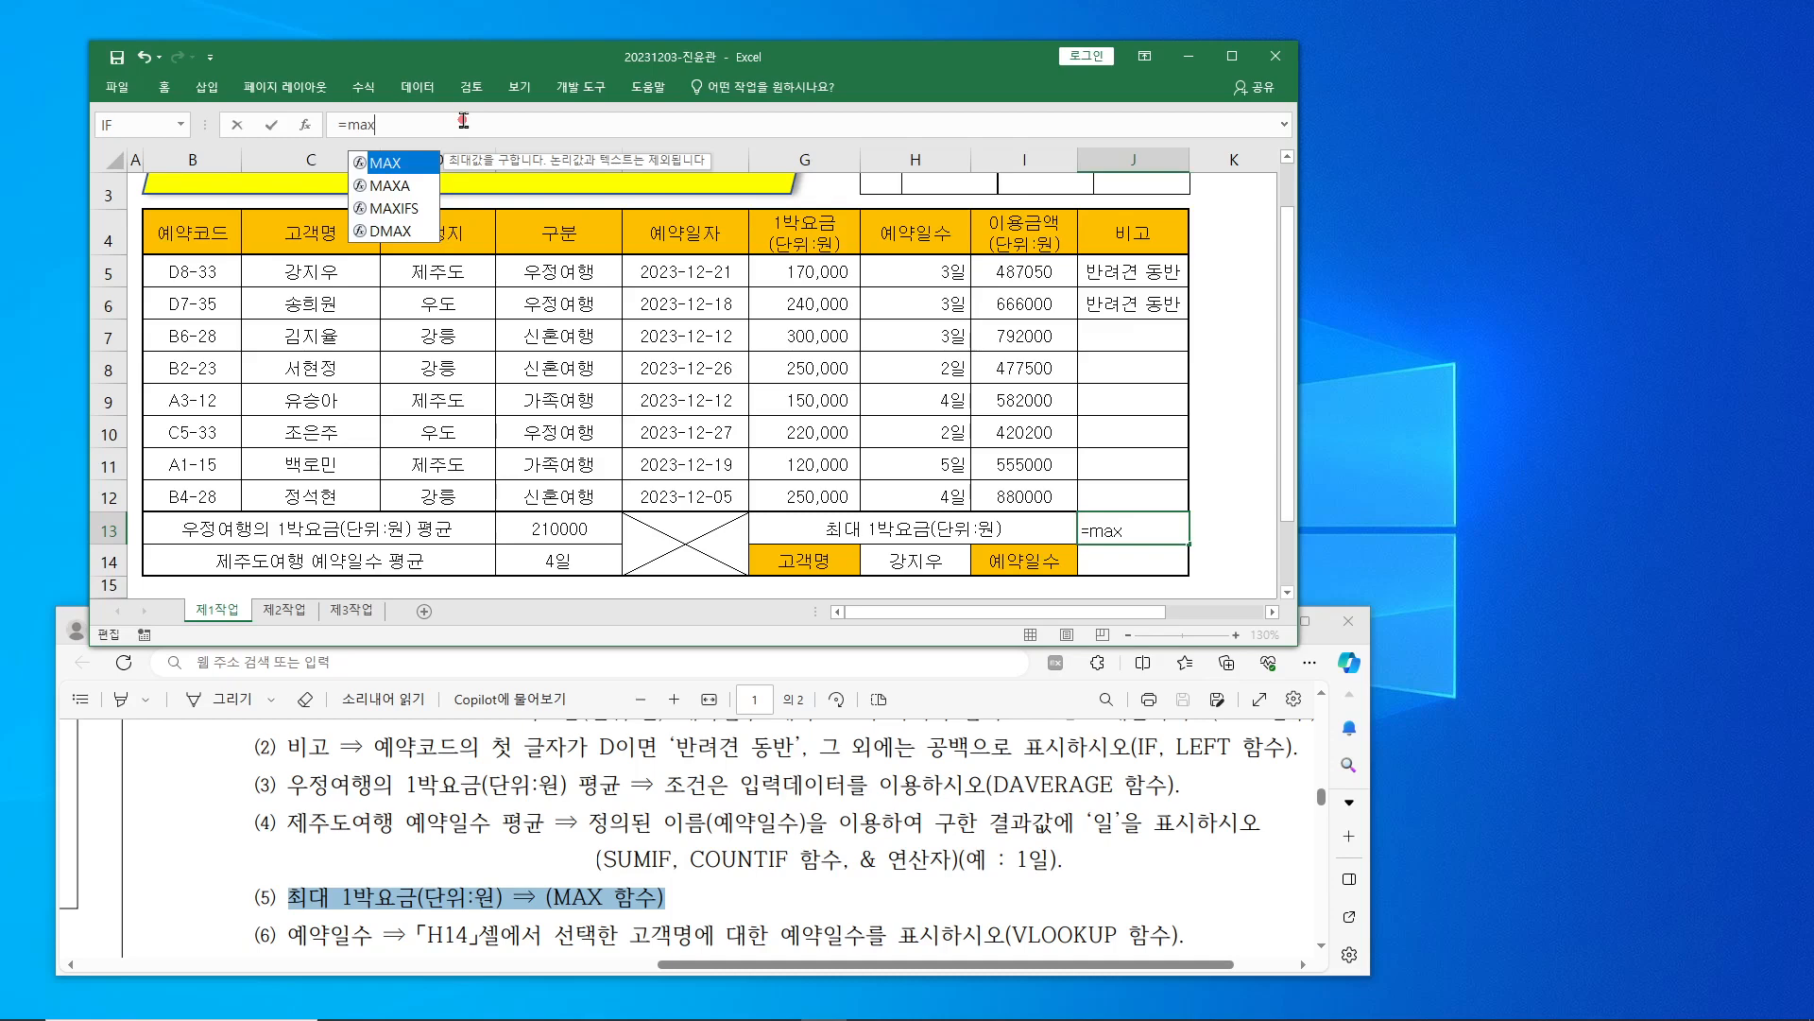
pyautogui.write('(')
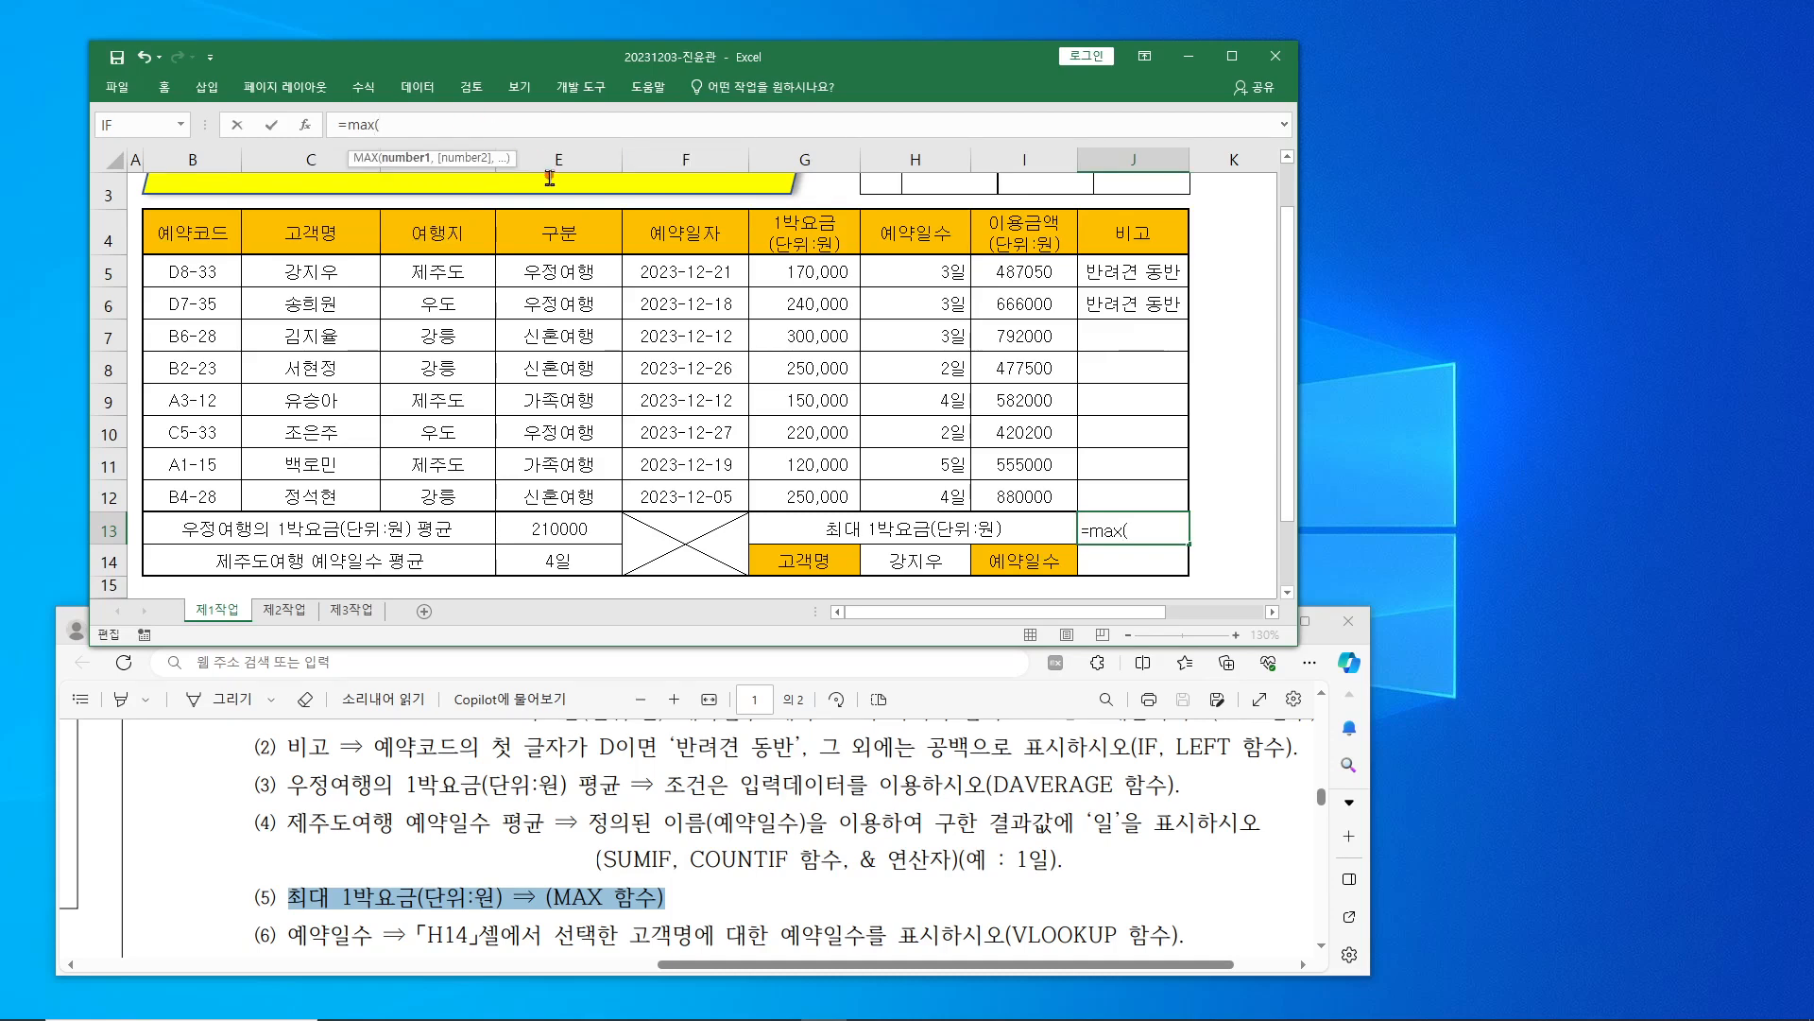
pyautogui.moveTo(798, 271); pyautogui.dragTo(802, 496)
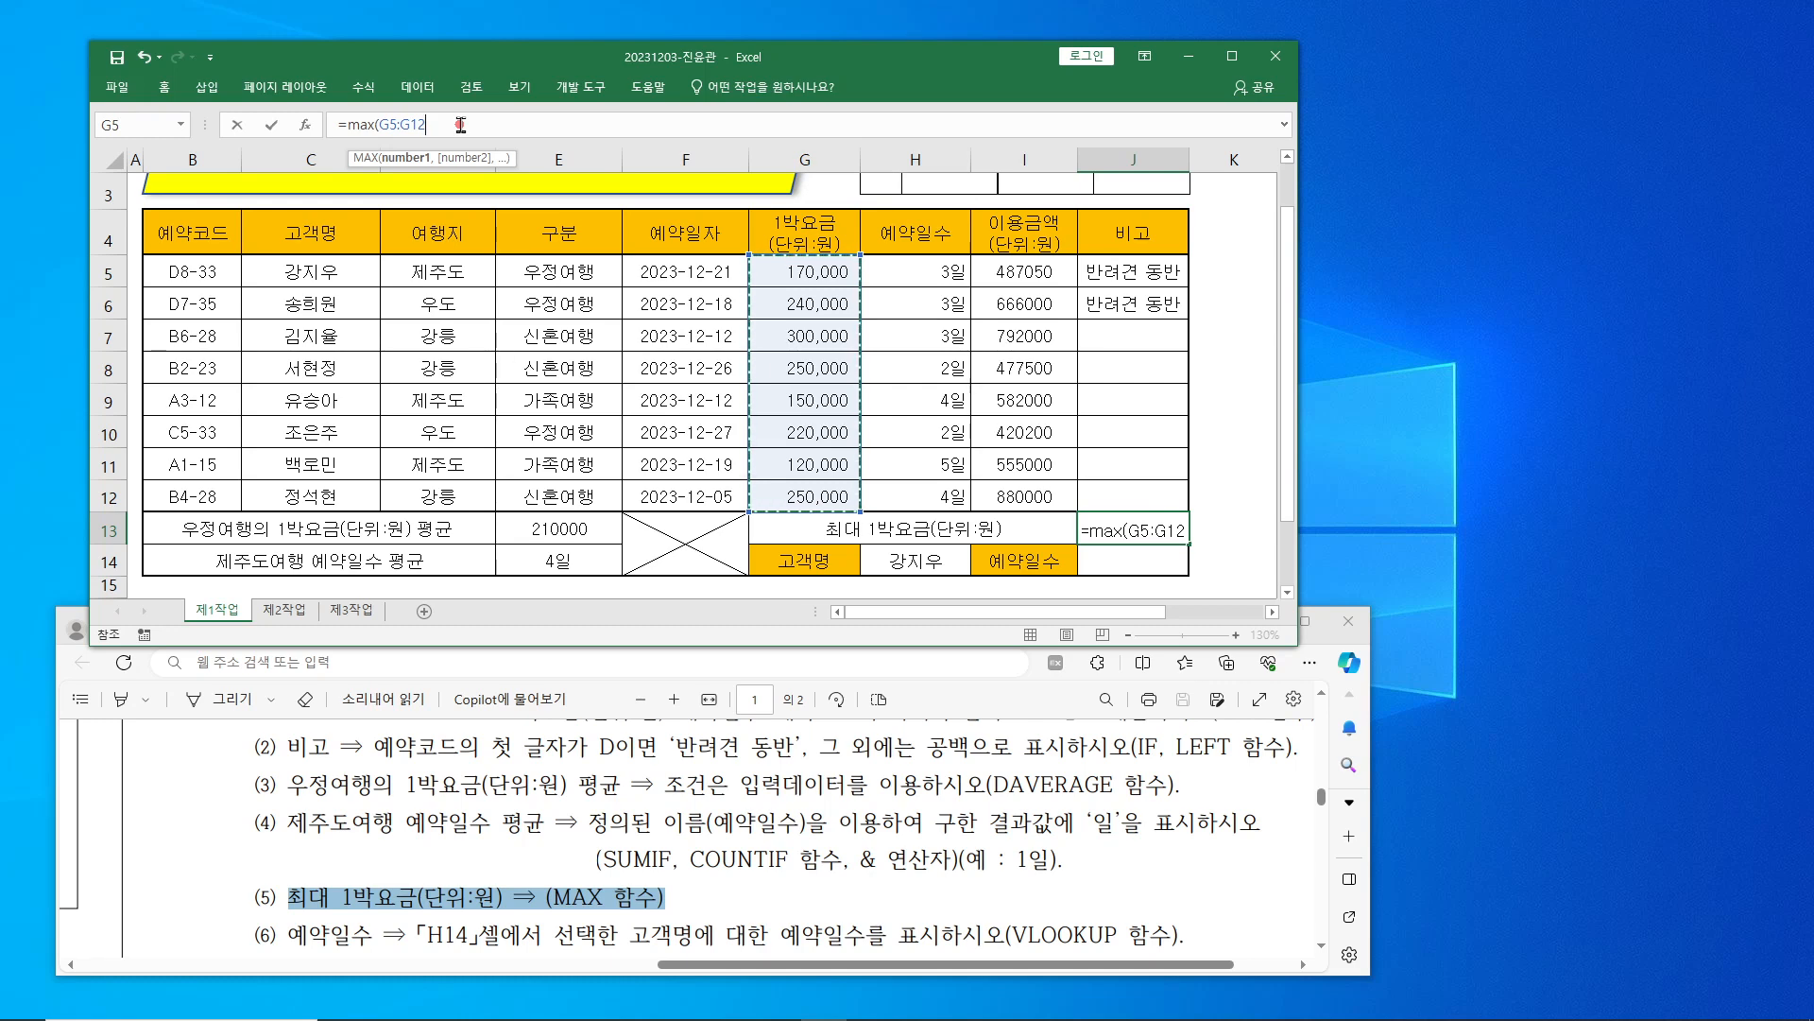
pyautogui.write(')')
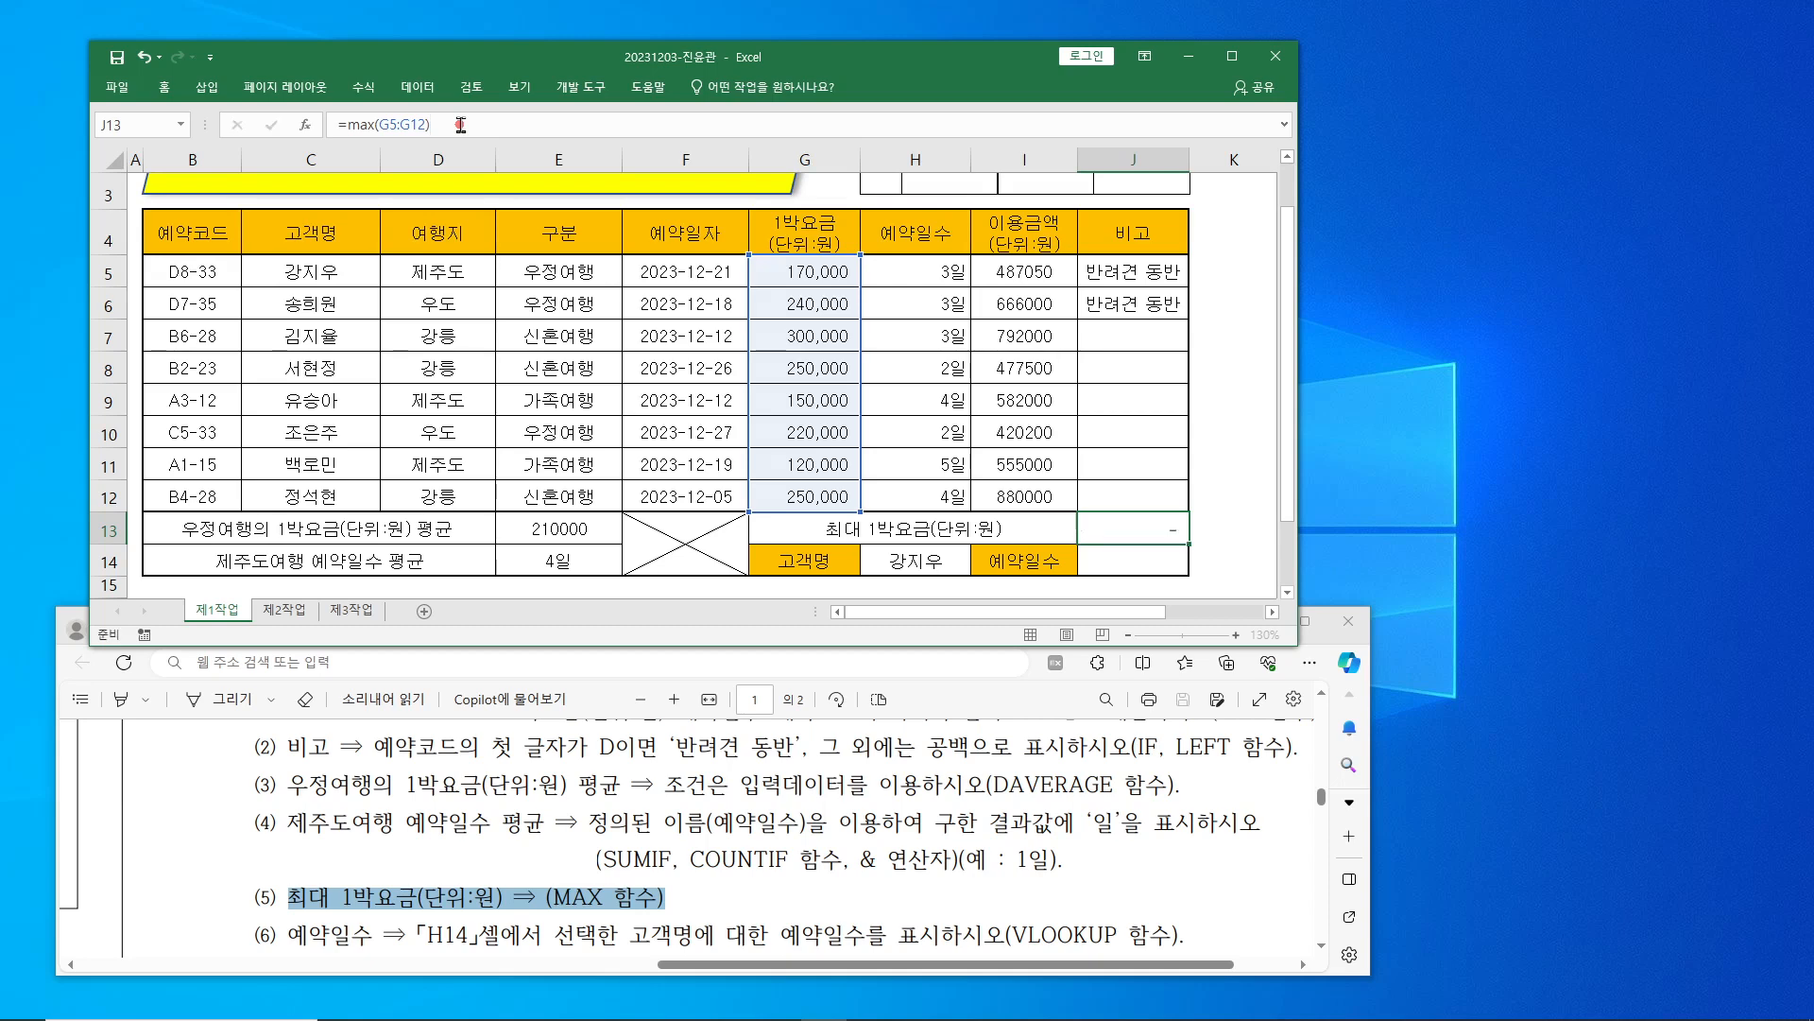
pyautogui.press('Return')
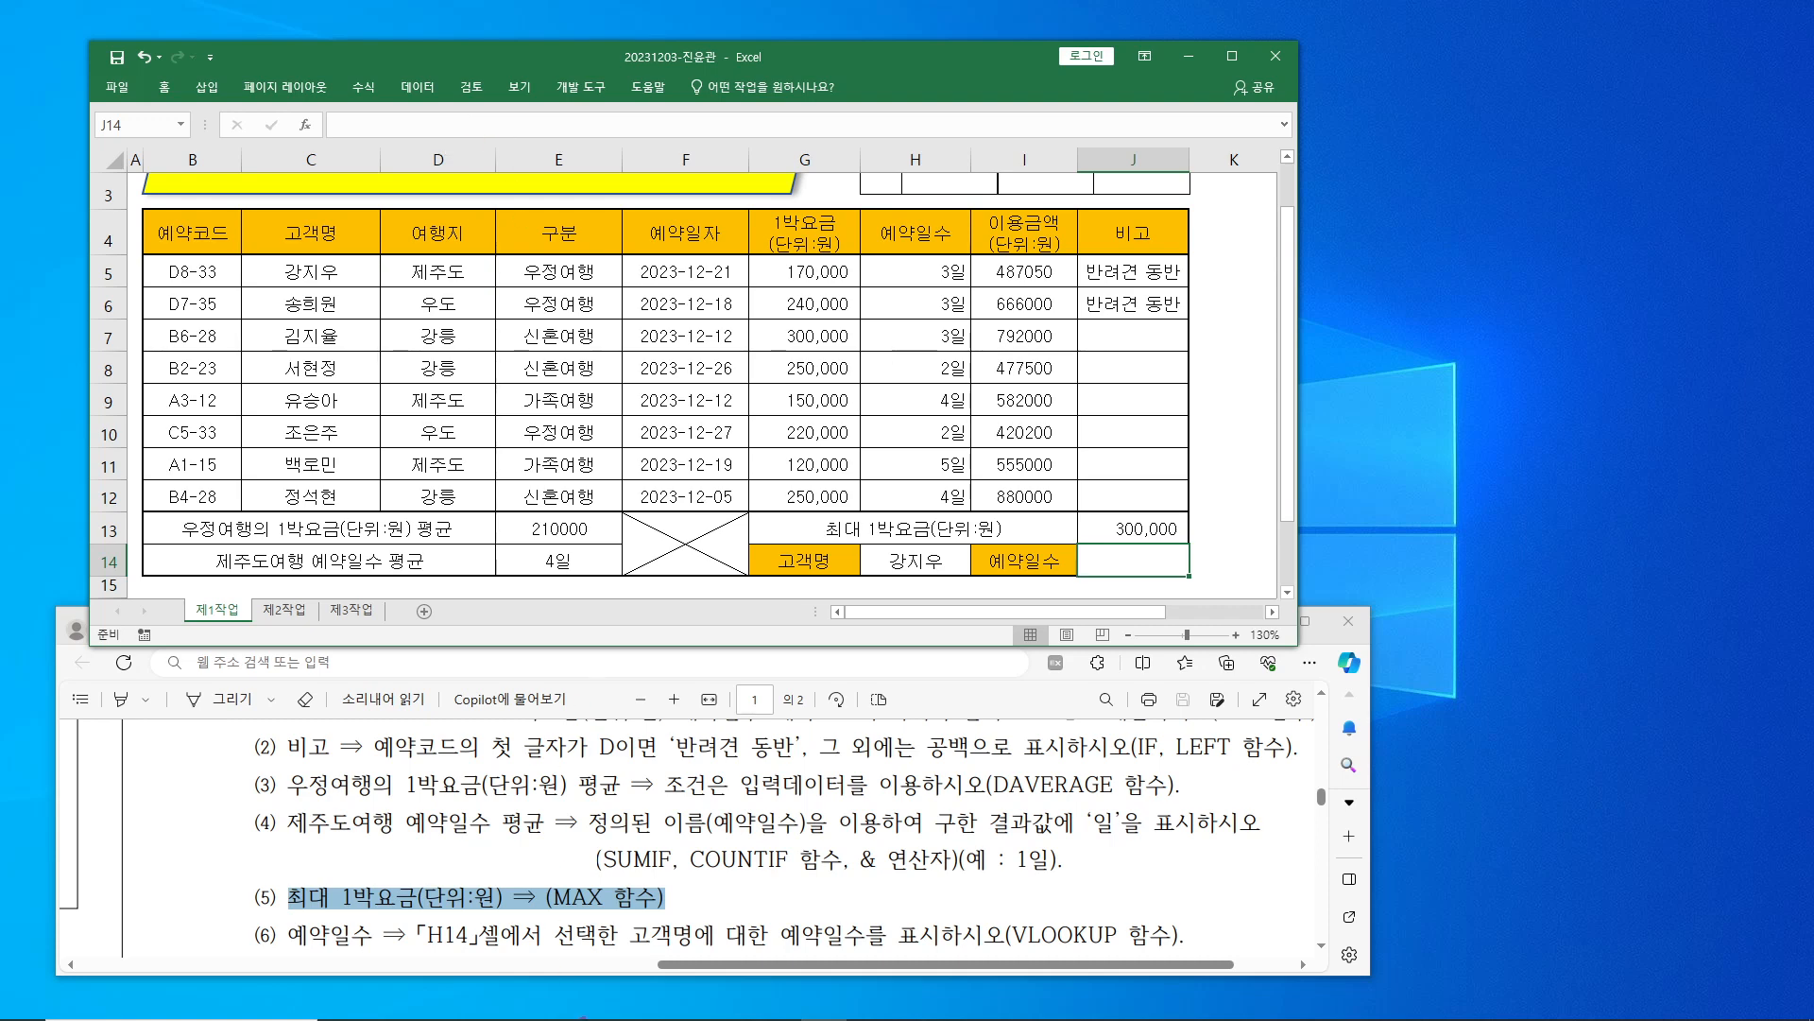
# - Switch to the MAX slide show in PowerPoint and reveal the quiz's four options and the answer
pyautogui.moveTo(704, 1013)
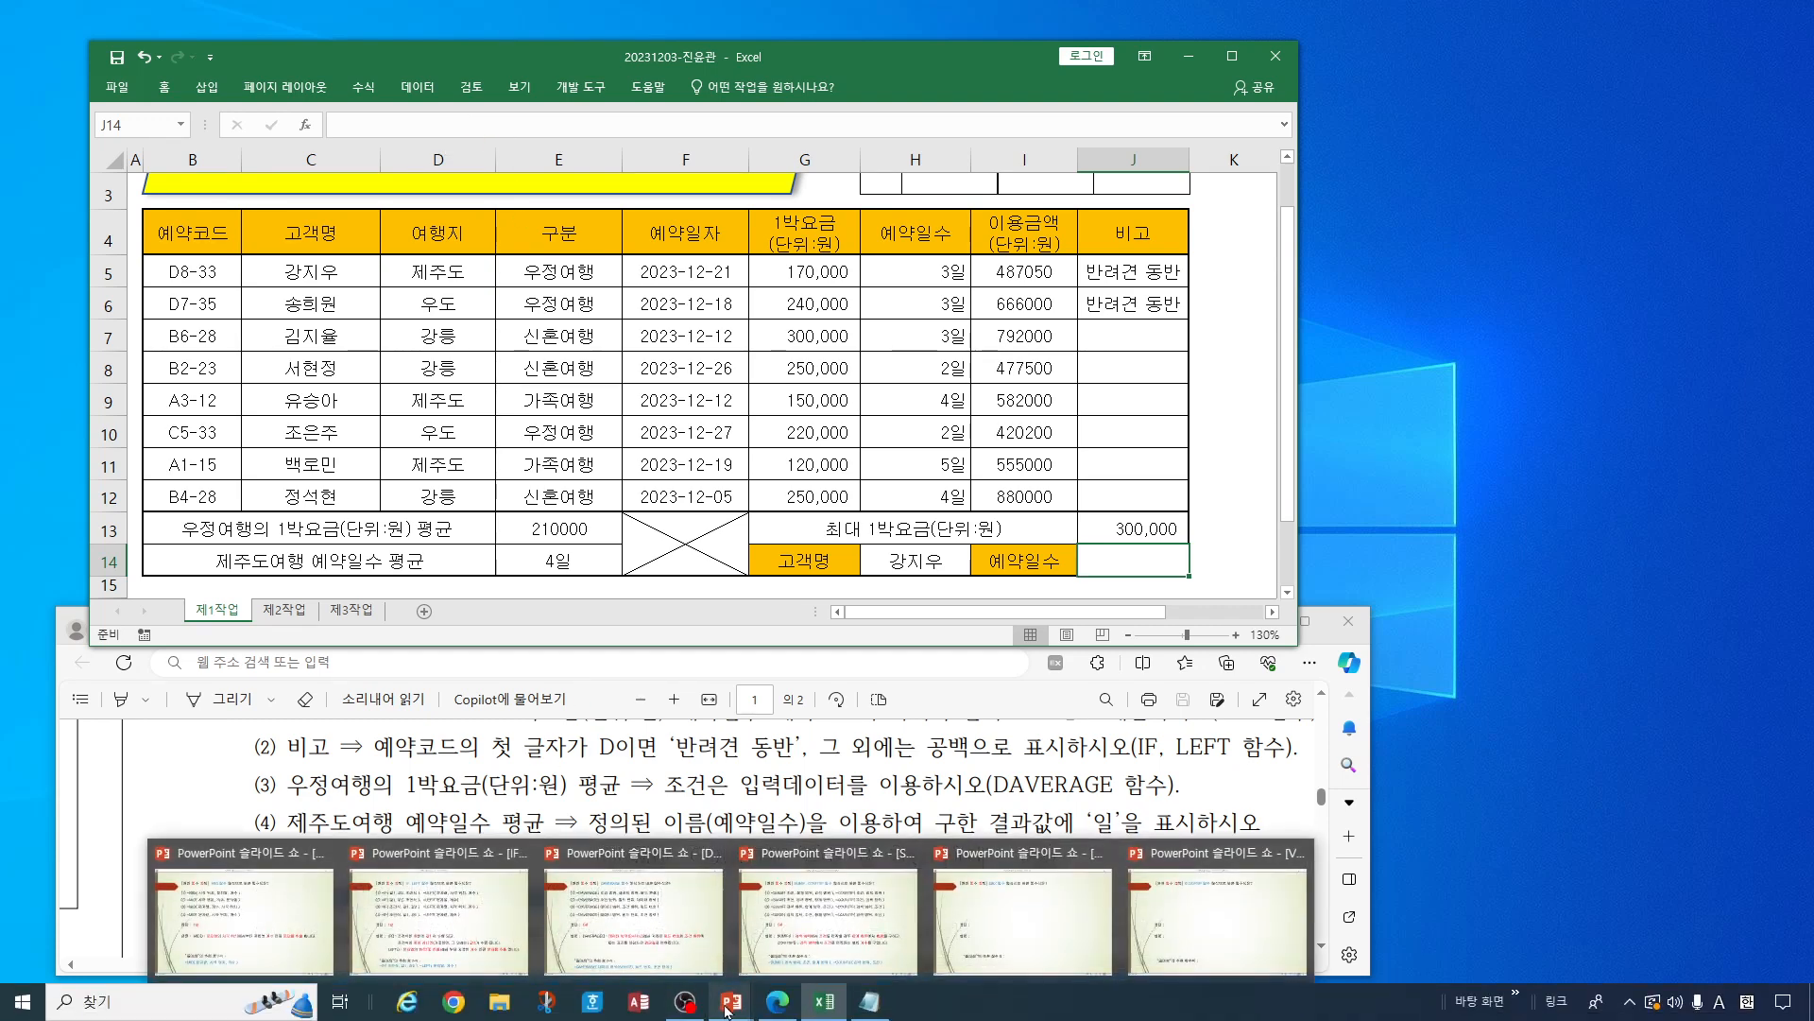
pyautogui.click(1014, 940)
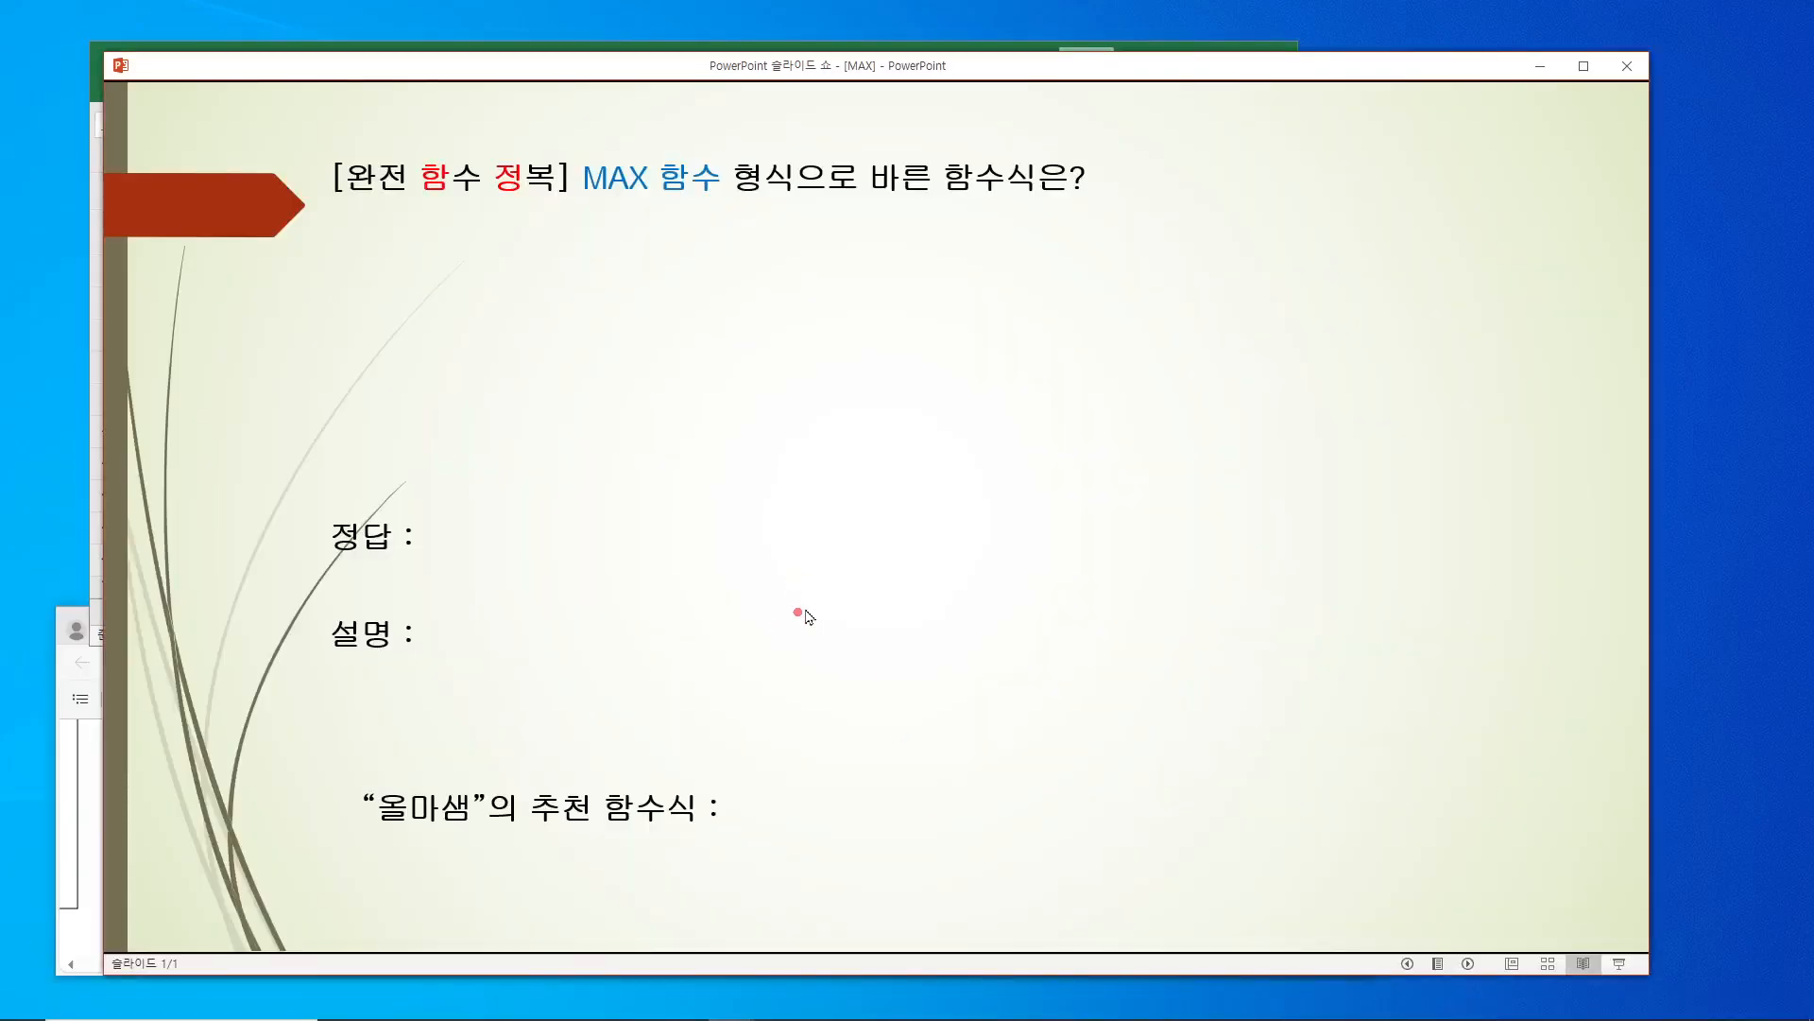
pyautogui.click(830, 590)
pyautogui.click(830, 589)
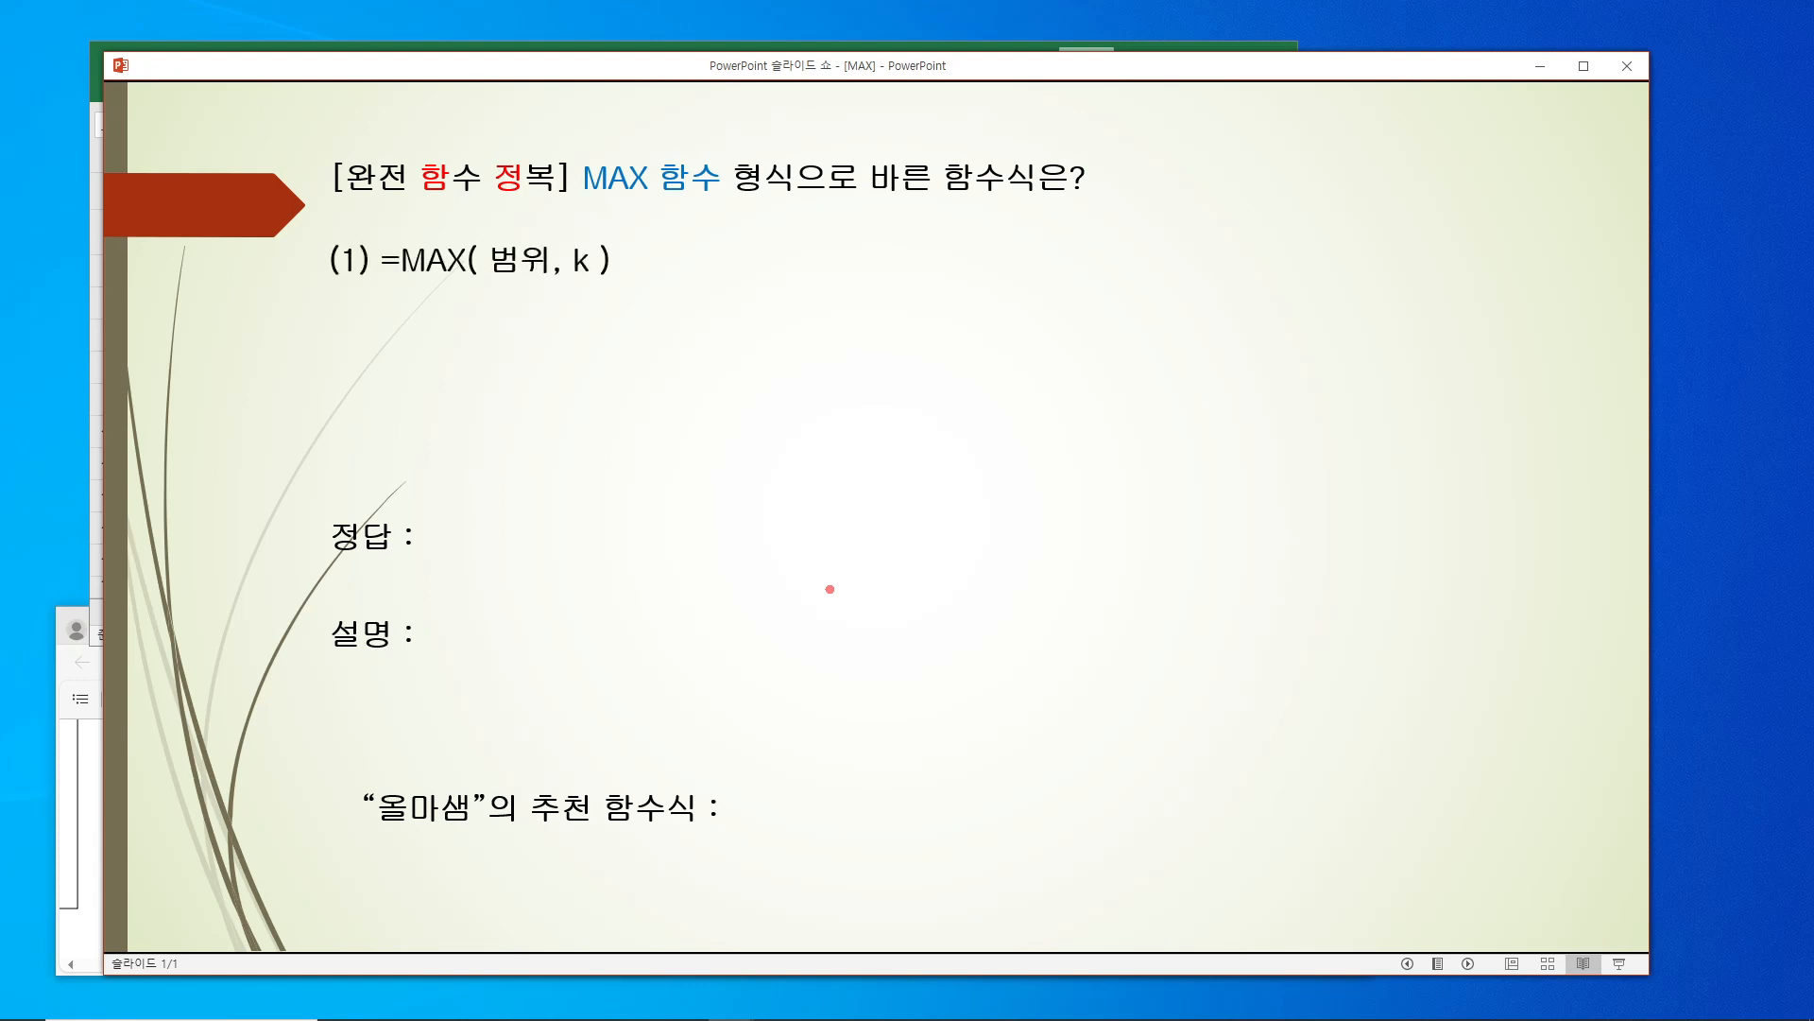
pyautogui.click(829, 589)
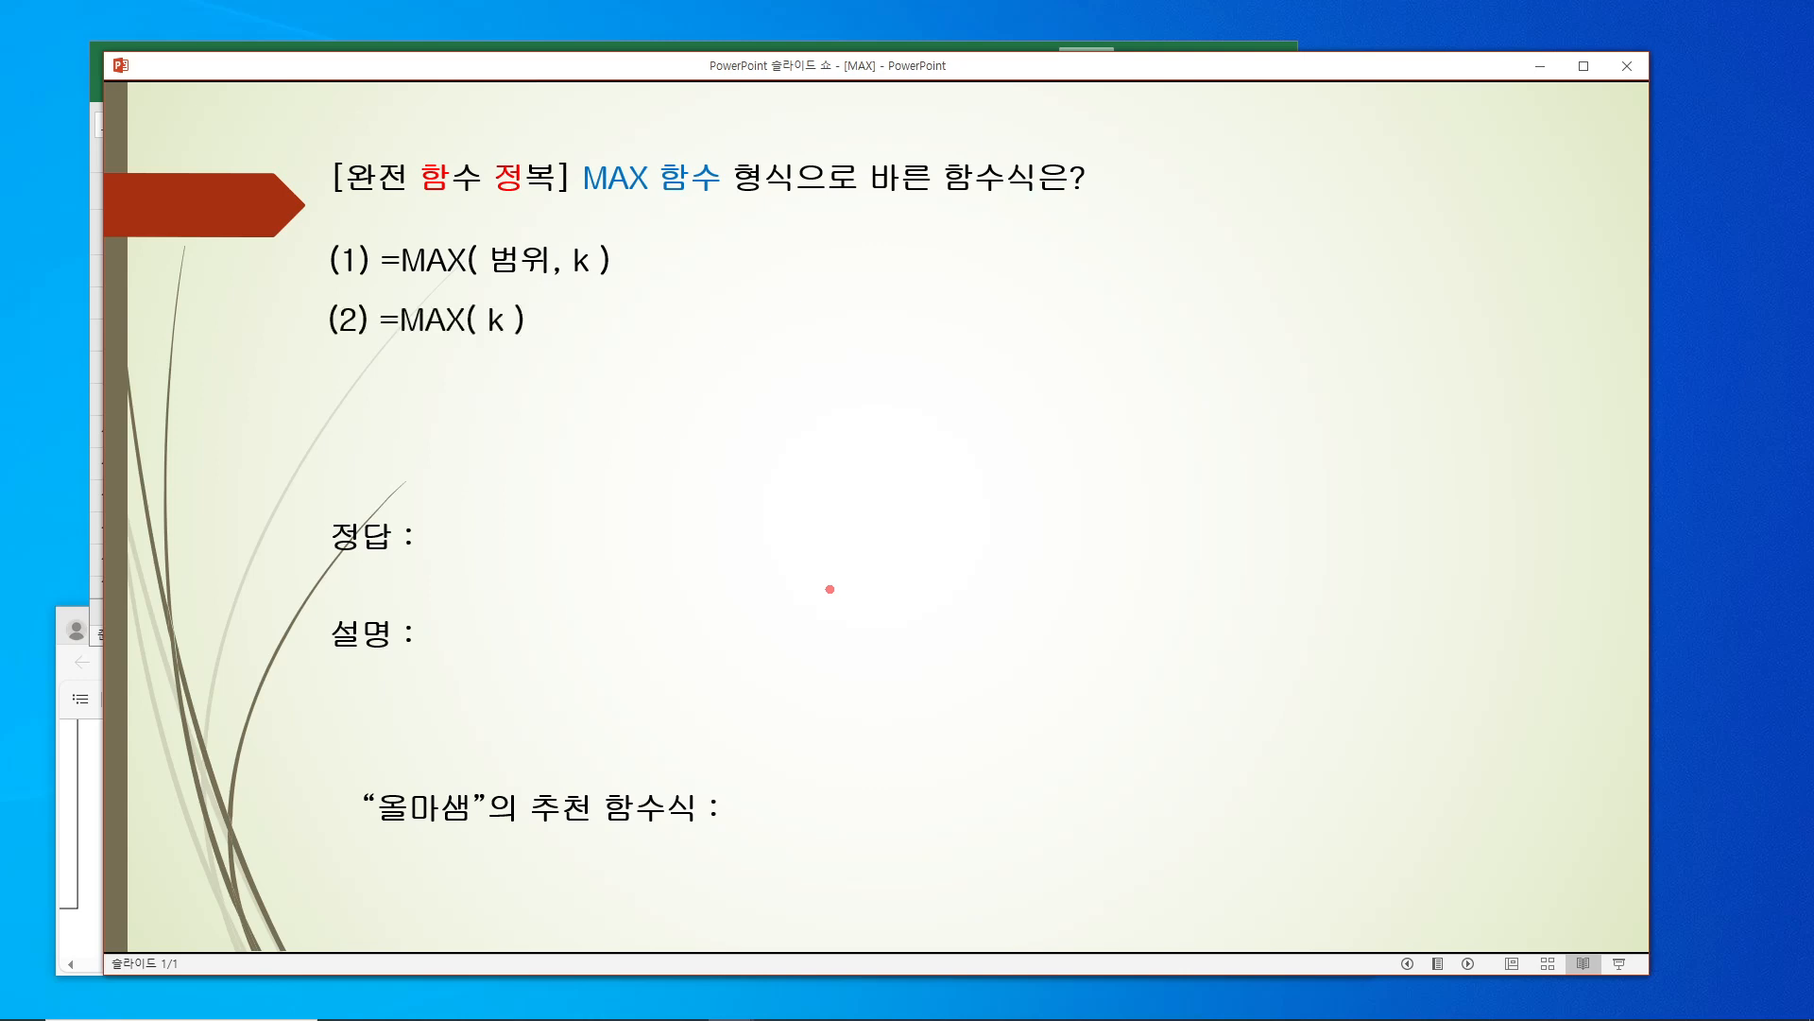
pyautogui.click(830, 588)
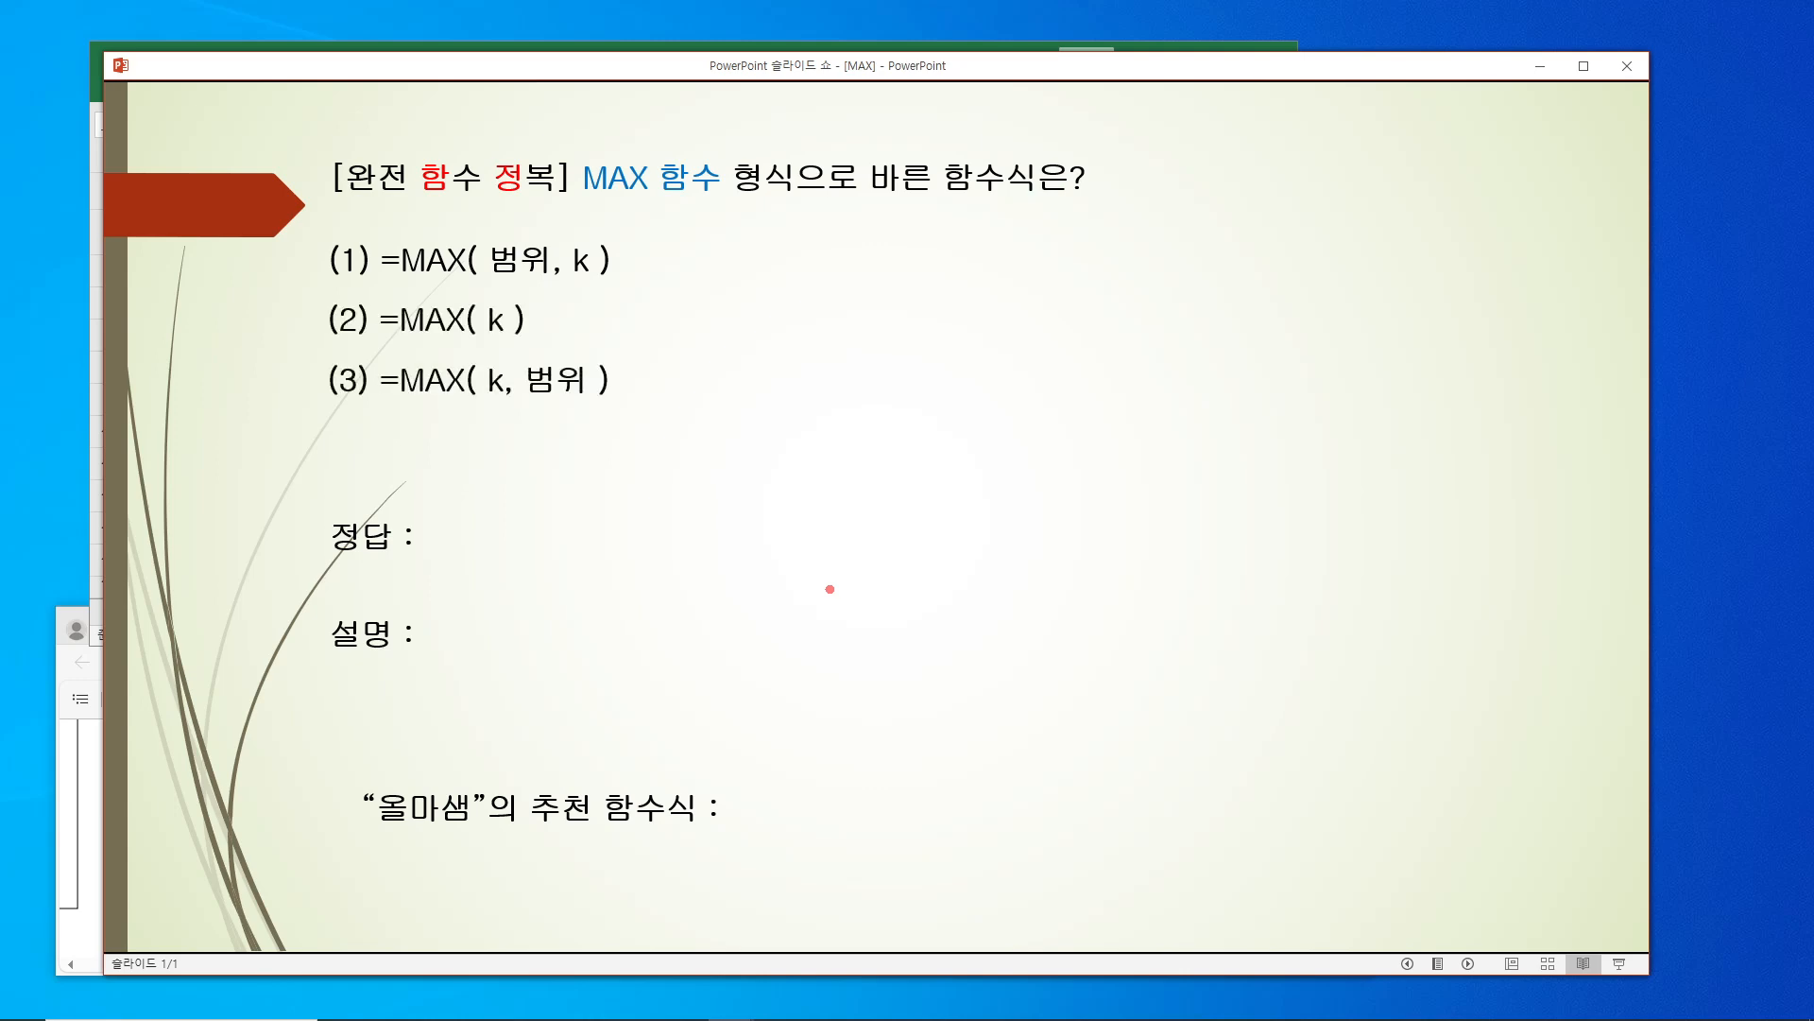
pyautogui.click(830, 588)
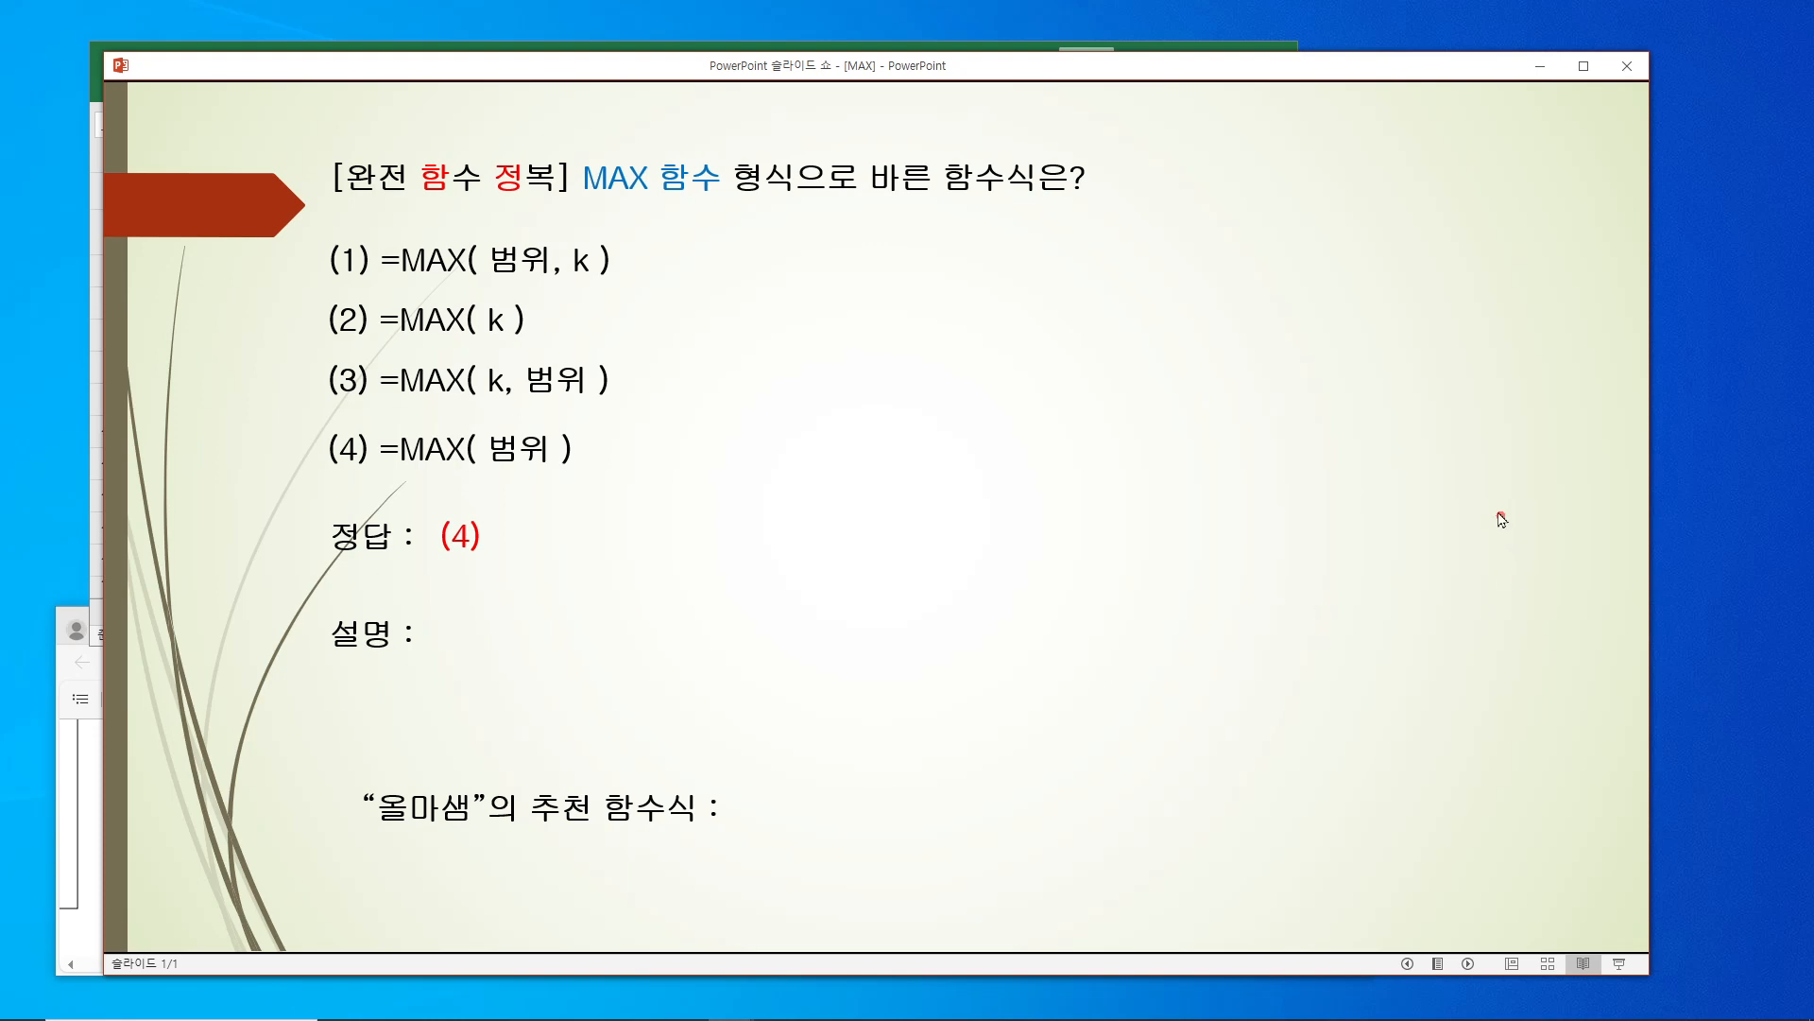
# - Reveal the quiz's explanation and recommended formula, and minimize the slide show to return to the worksheet
pyautogui.click(1498, 510)
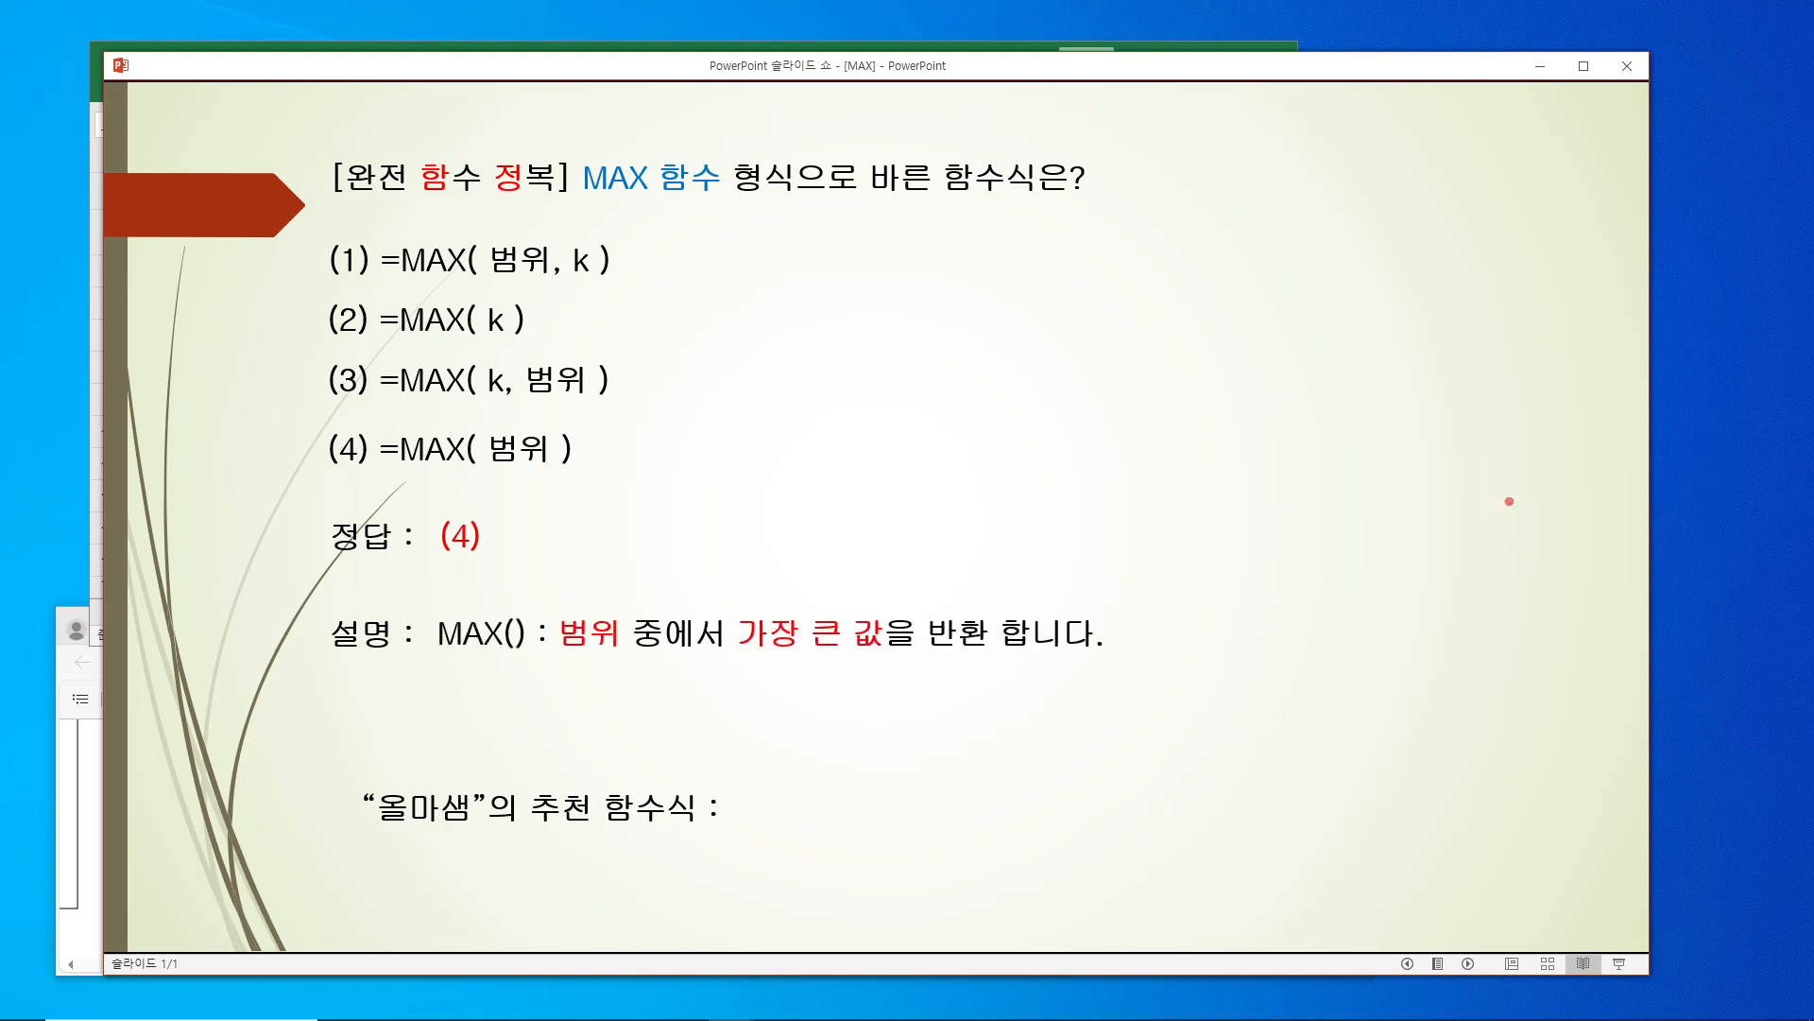
pyautogui.click(1509, 501)
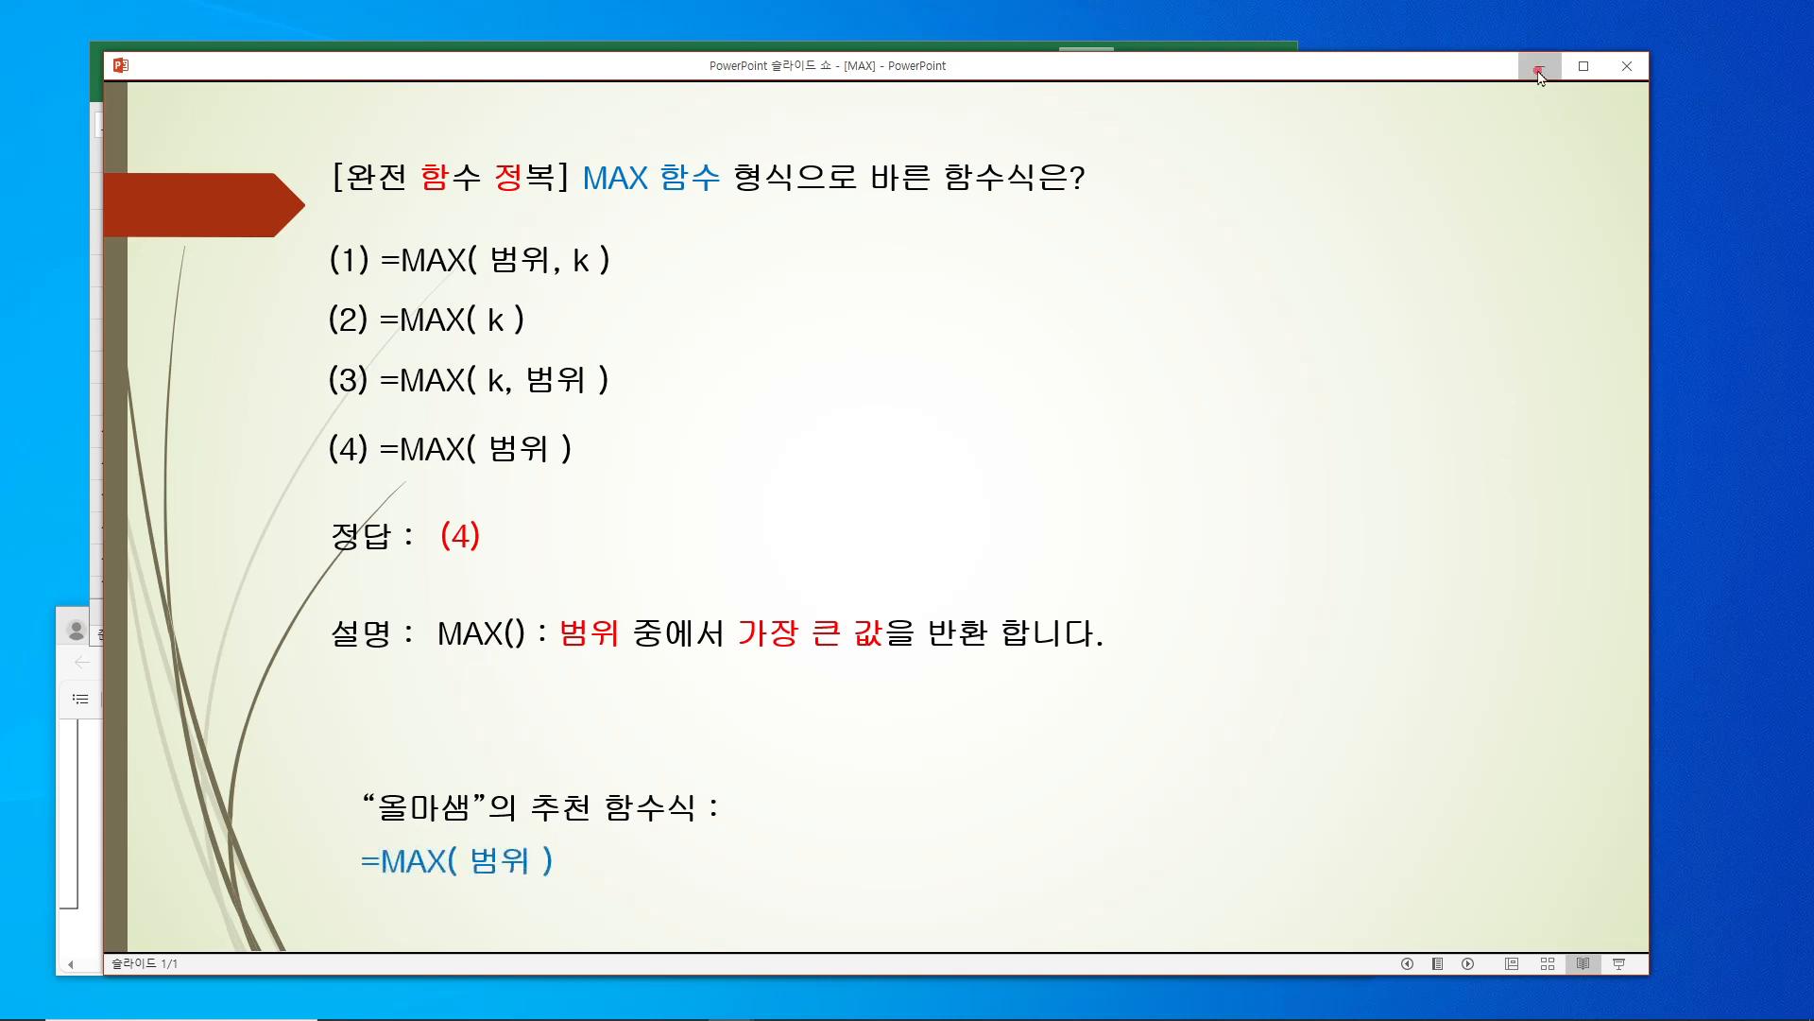
pyautogui.click(1540, 65)
# - Select the text of task (6) in the exam PDF, and in Notepad delete the old formula note after the equals sign
pyautogui.scroll(-2, 463, 859)
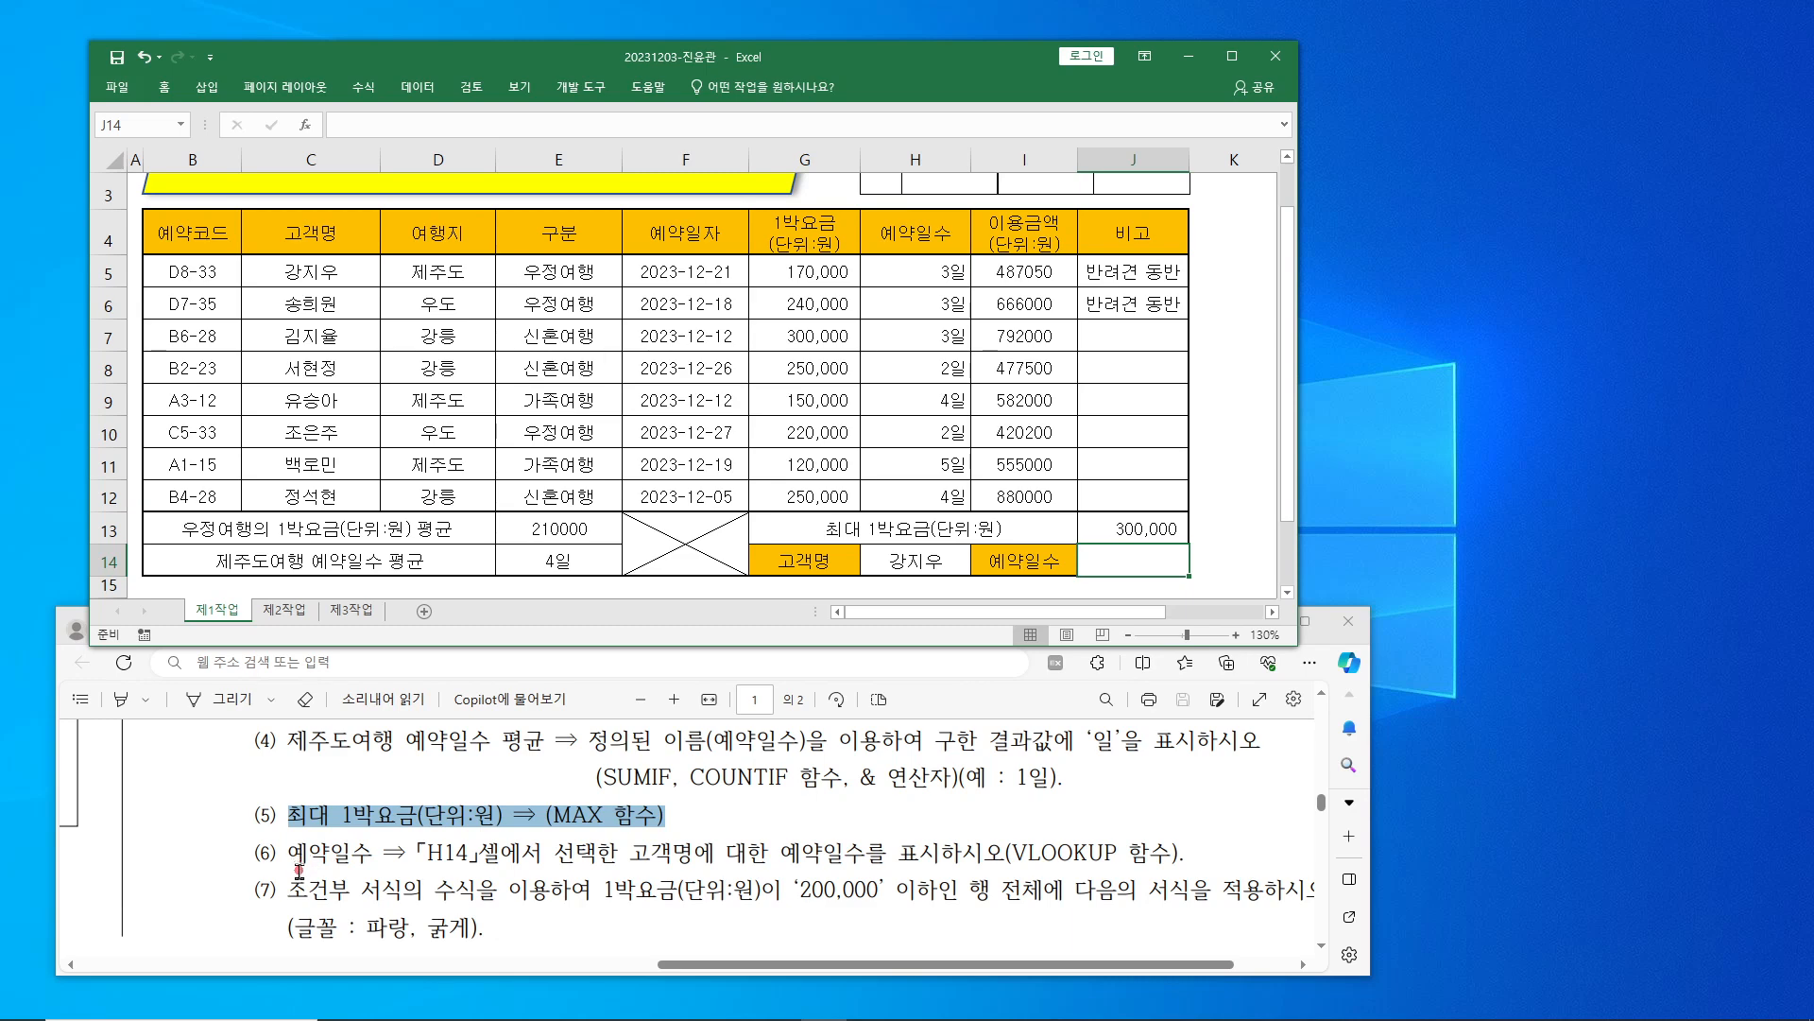
pyautogui.moveTo(287, 853); pyautogui.dragTo(1220, 855)
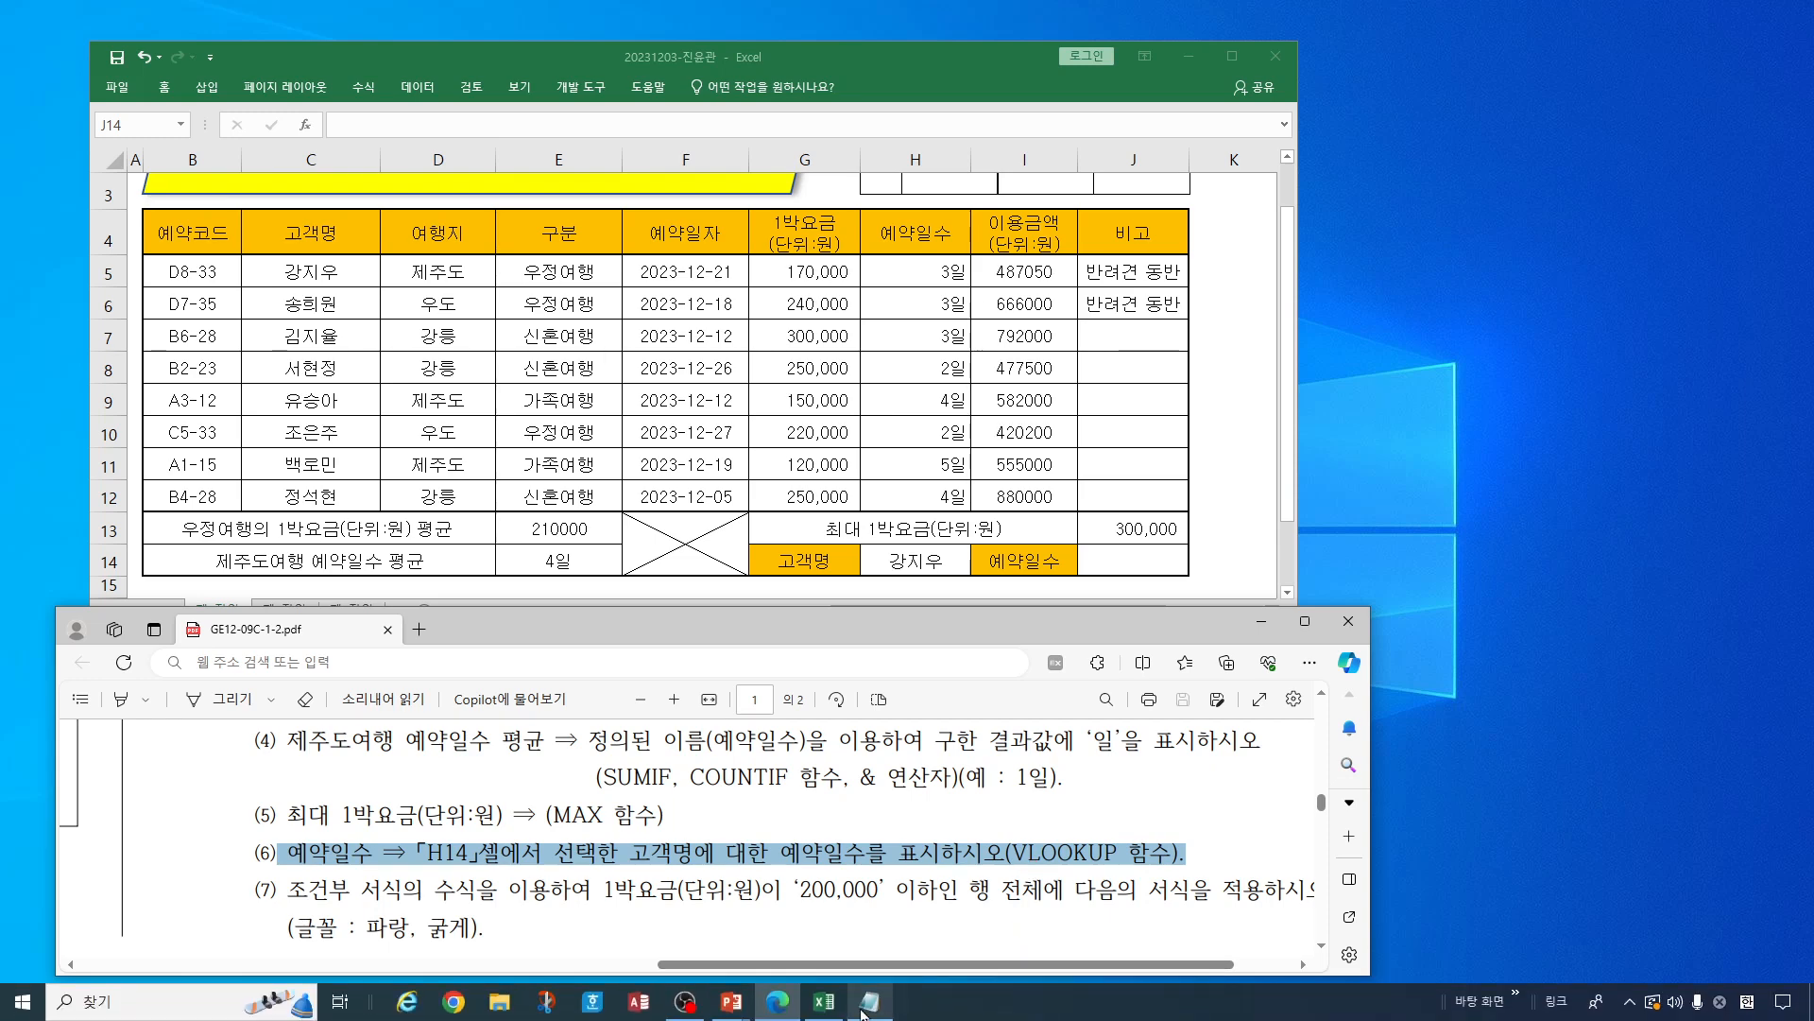
pyautogui.click(863, 1007)
pyautogui.moveTo(582, 811); pyautogui.dragTo(282, 704)
pyautogui.press('BackSpace')
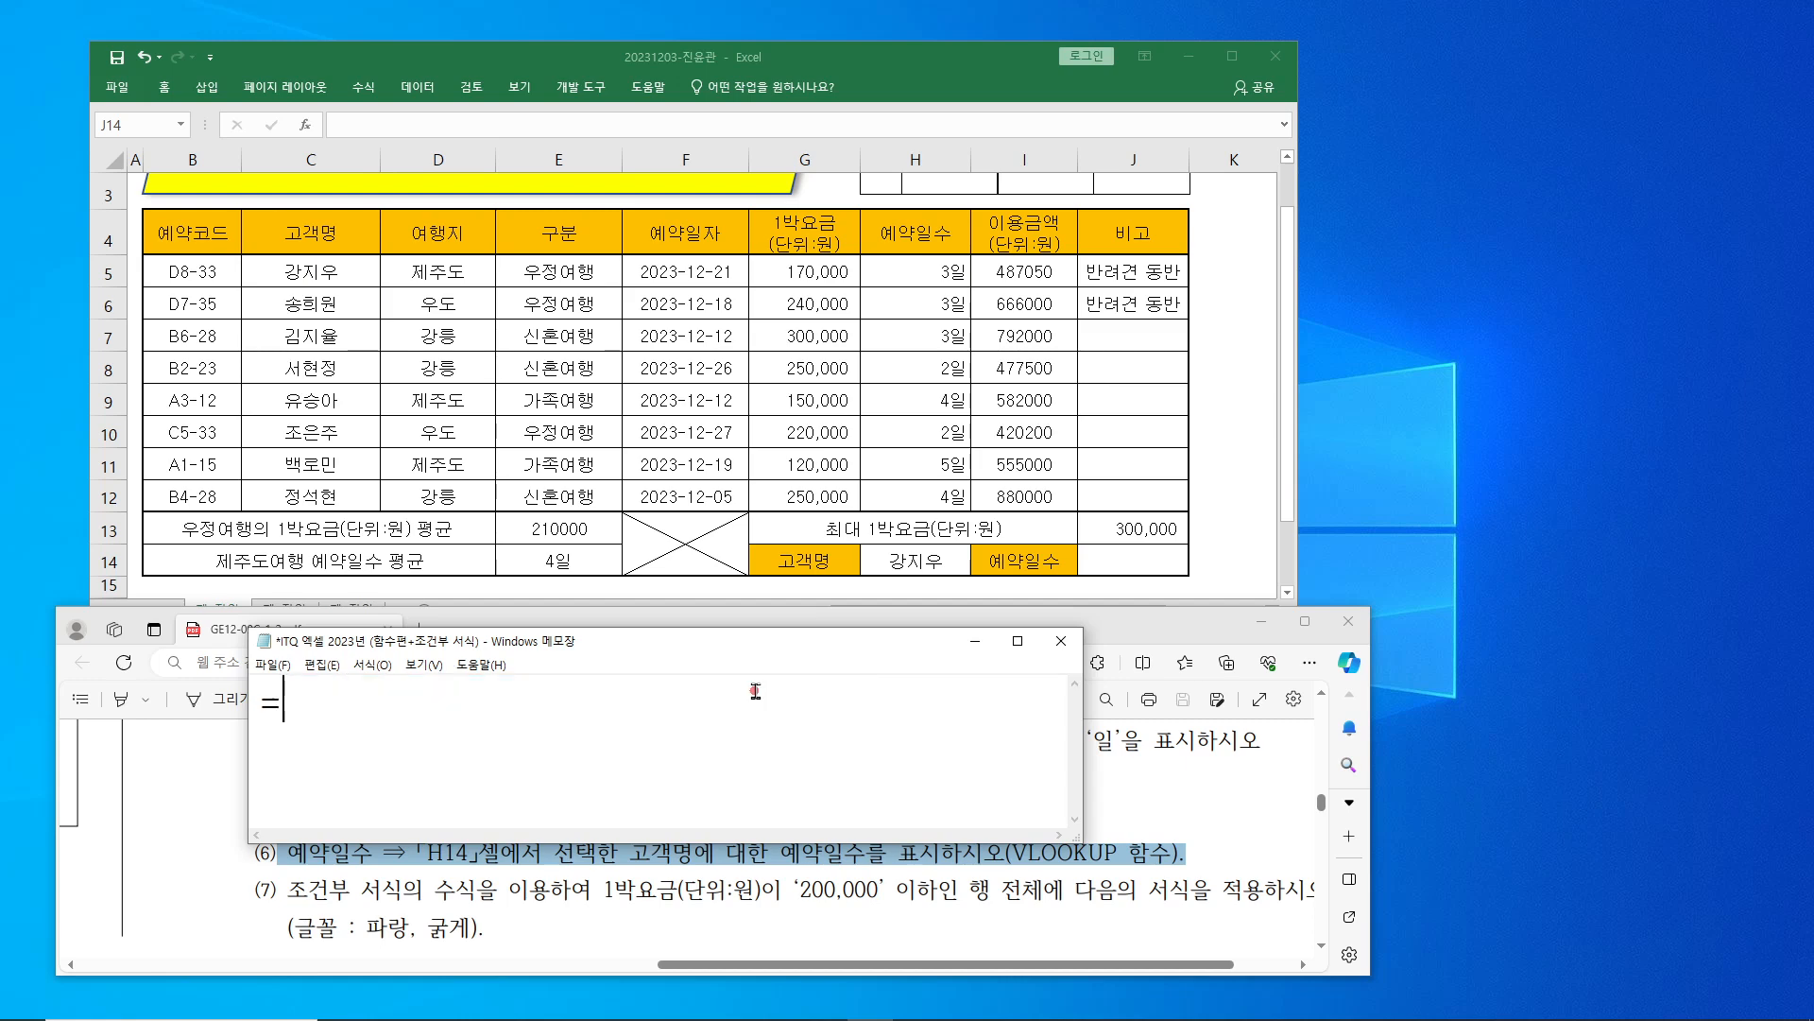
# - Write the syntax note =VLOOKUP( 찾을 값, 범위, 열 번호, false ) in Notepad, and shrink and move its window to uncover task (6)
pyautogui.write('VLOOKUP( ')
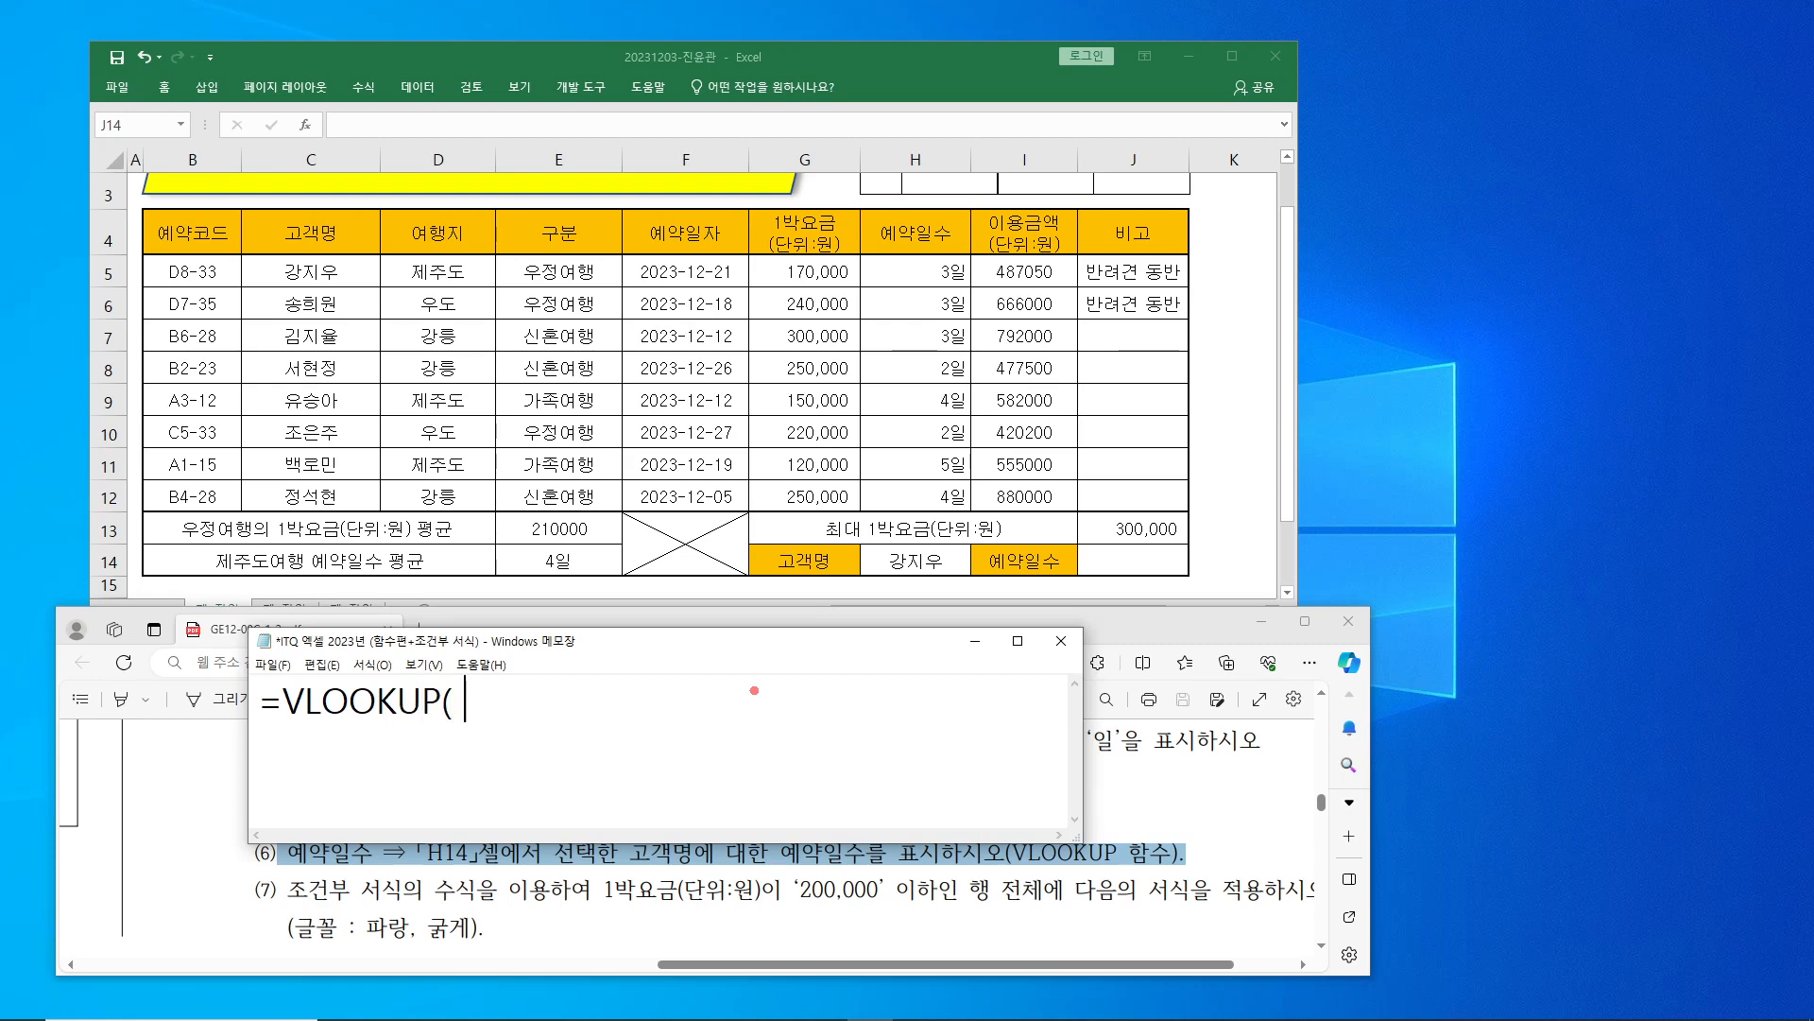
pyautogui.write('찾ㅇ')
pyautogui.write('을 값, ')
pyautogui.write('범위')
pyautogui.write(', ')
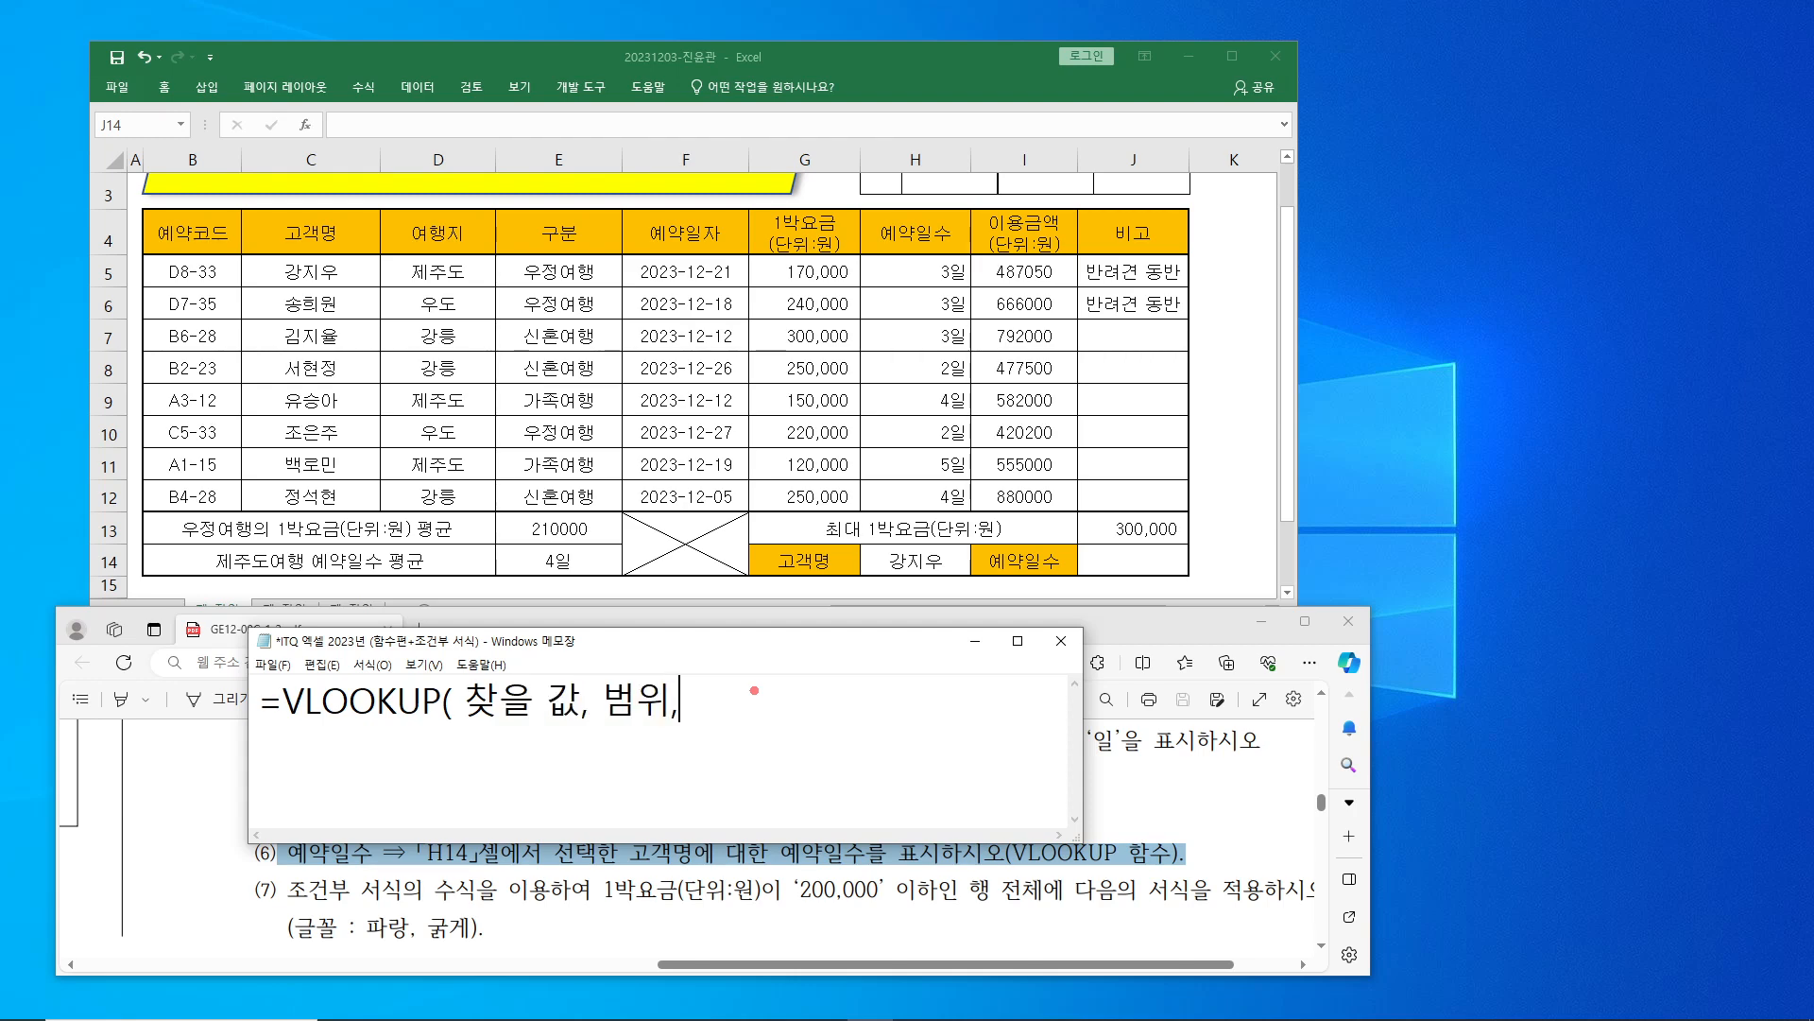
pyautogui.write('열 ')
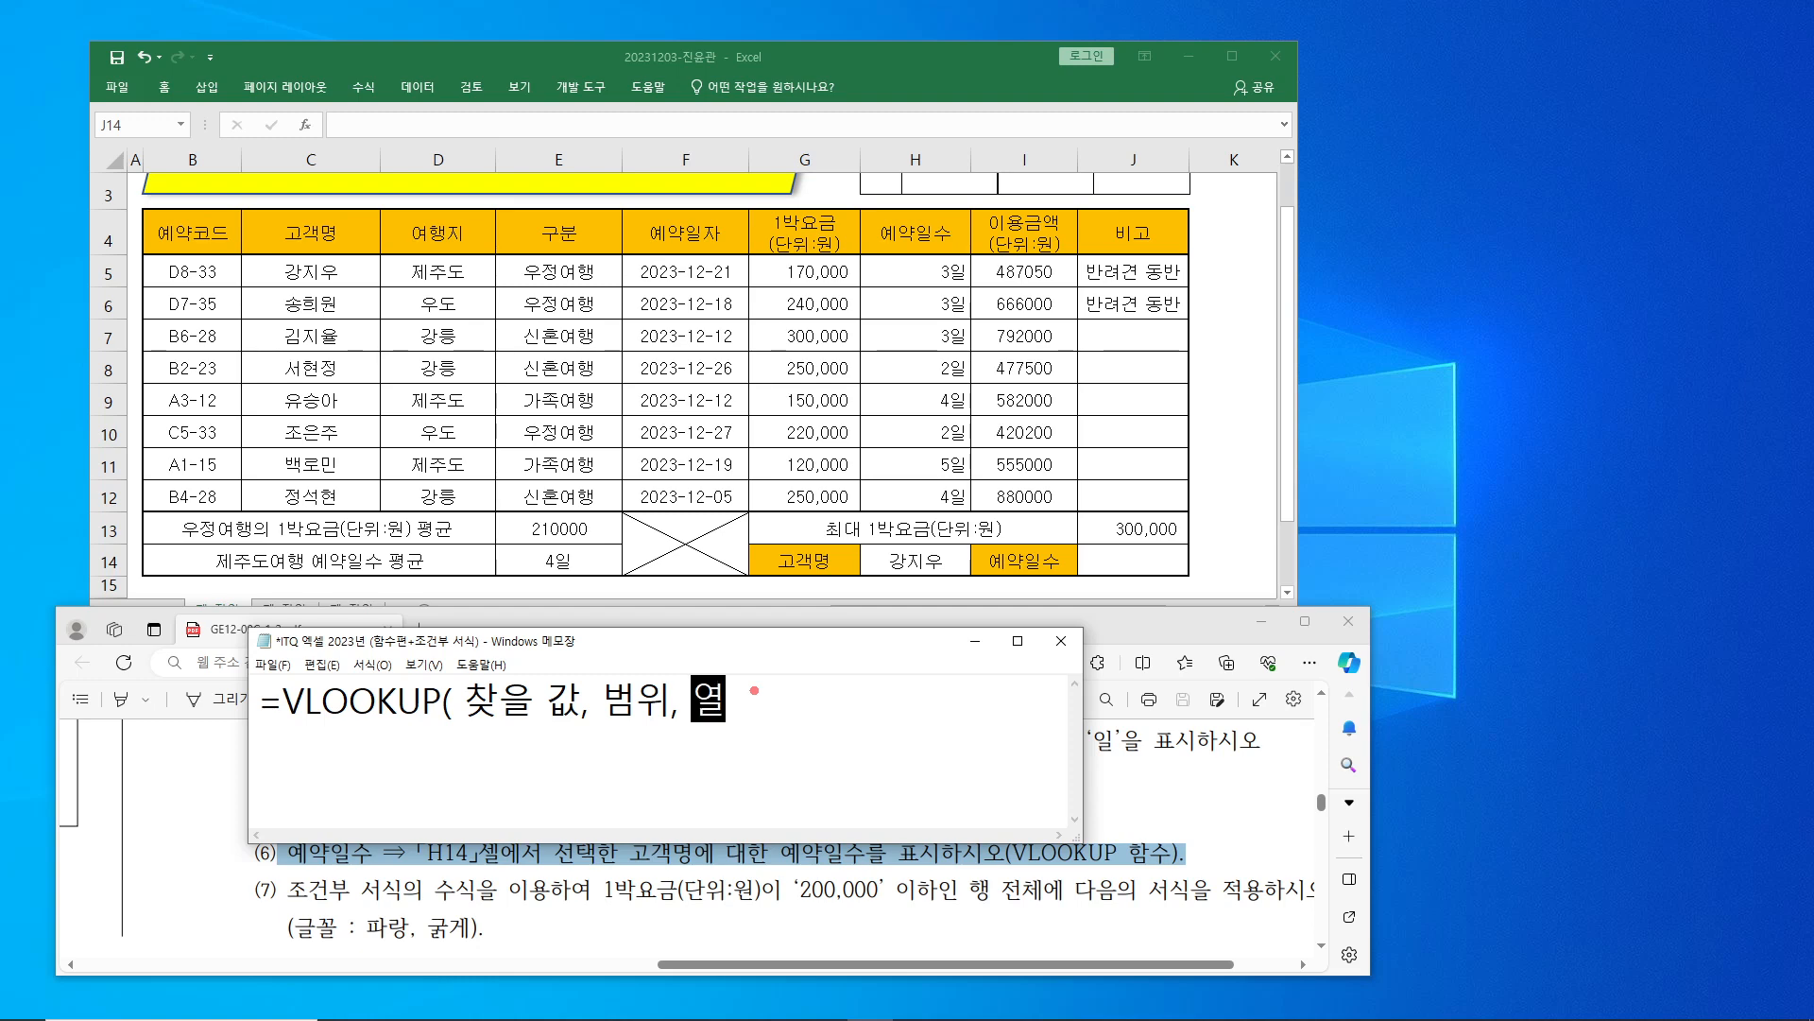
pyautogui.write('번호,')
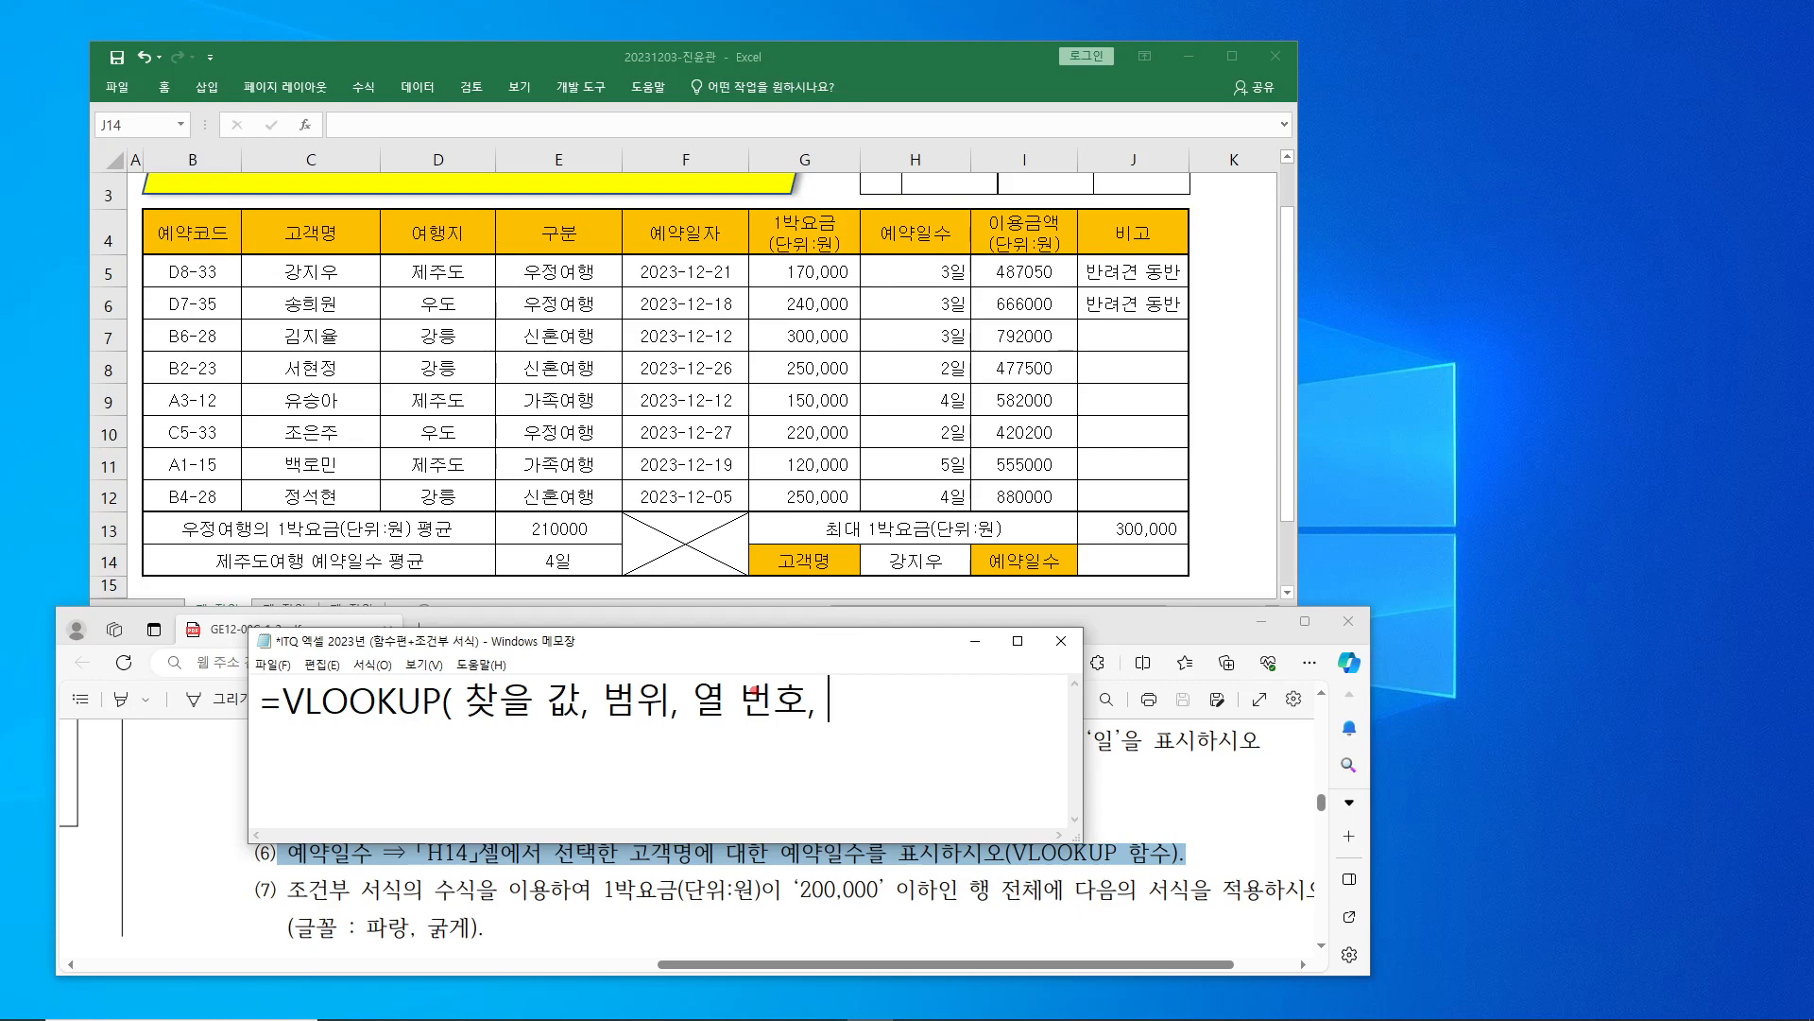
pyautogui.write('false )')
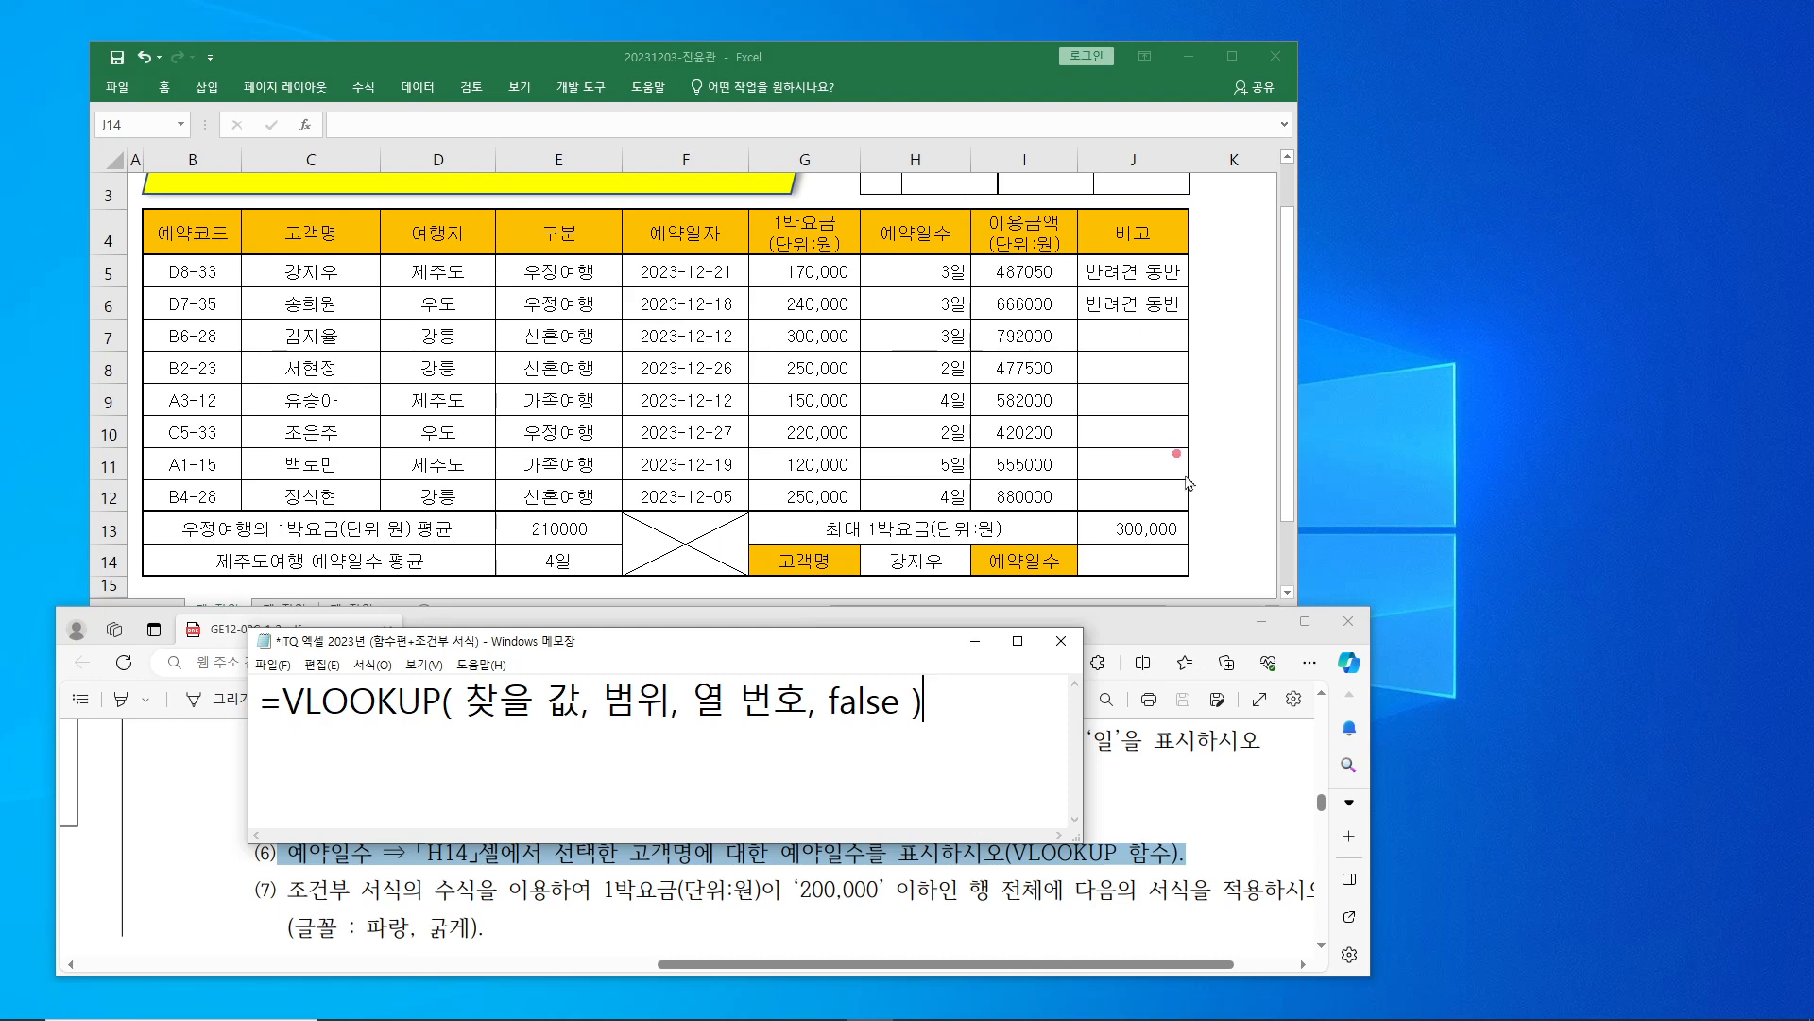
pyautogui.moveTo(1076, 833); pyautogui.dragTo(990, 756)
pyautogui.moveTo(672, 654); pyautogui.dragTo(602, 681)
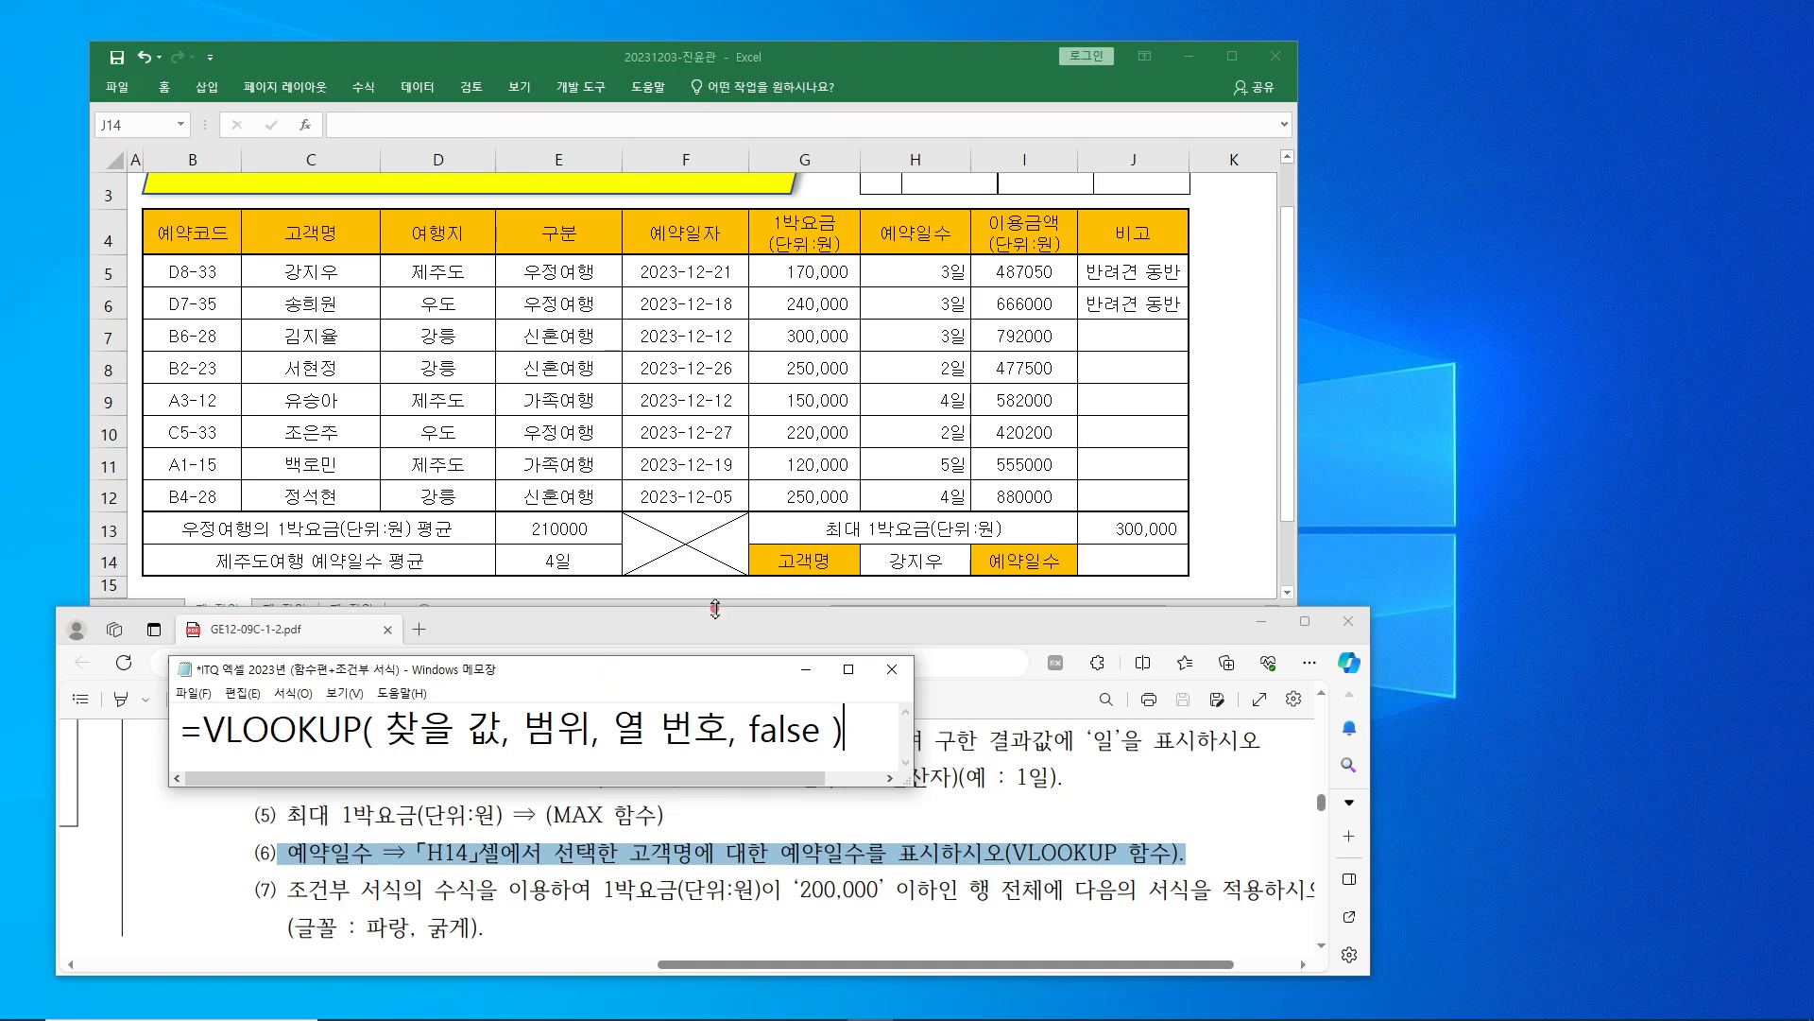
# - Start a VLOOKUP formula in cell J14 of the worksheet and open its function arguments dialog, moved clear of the table
pyautogui.click(1118, 570)
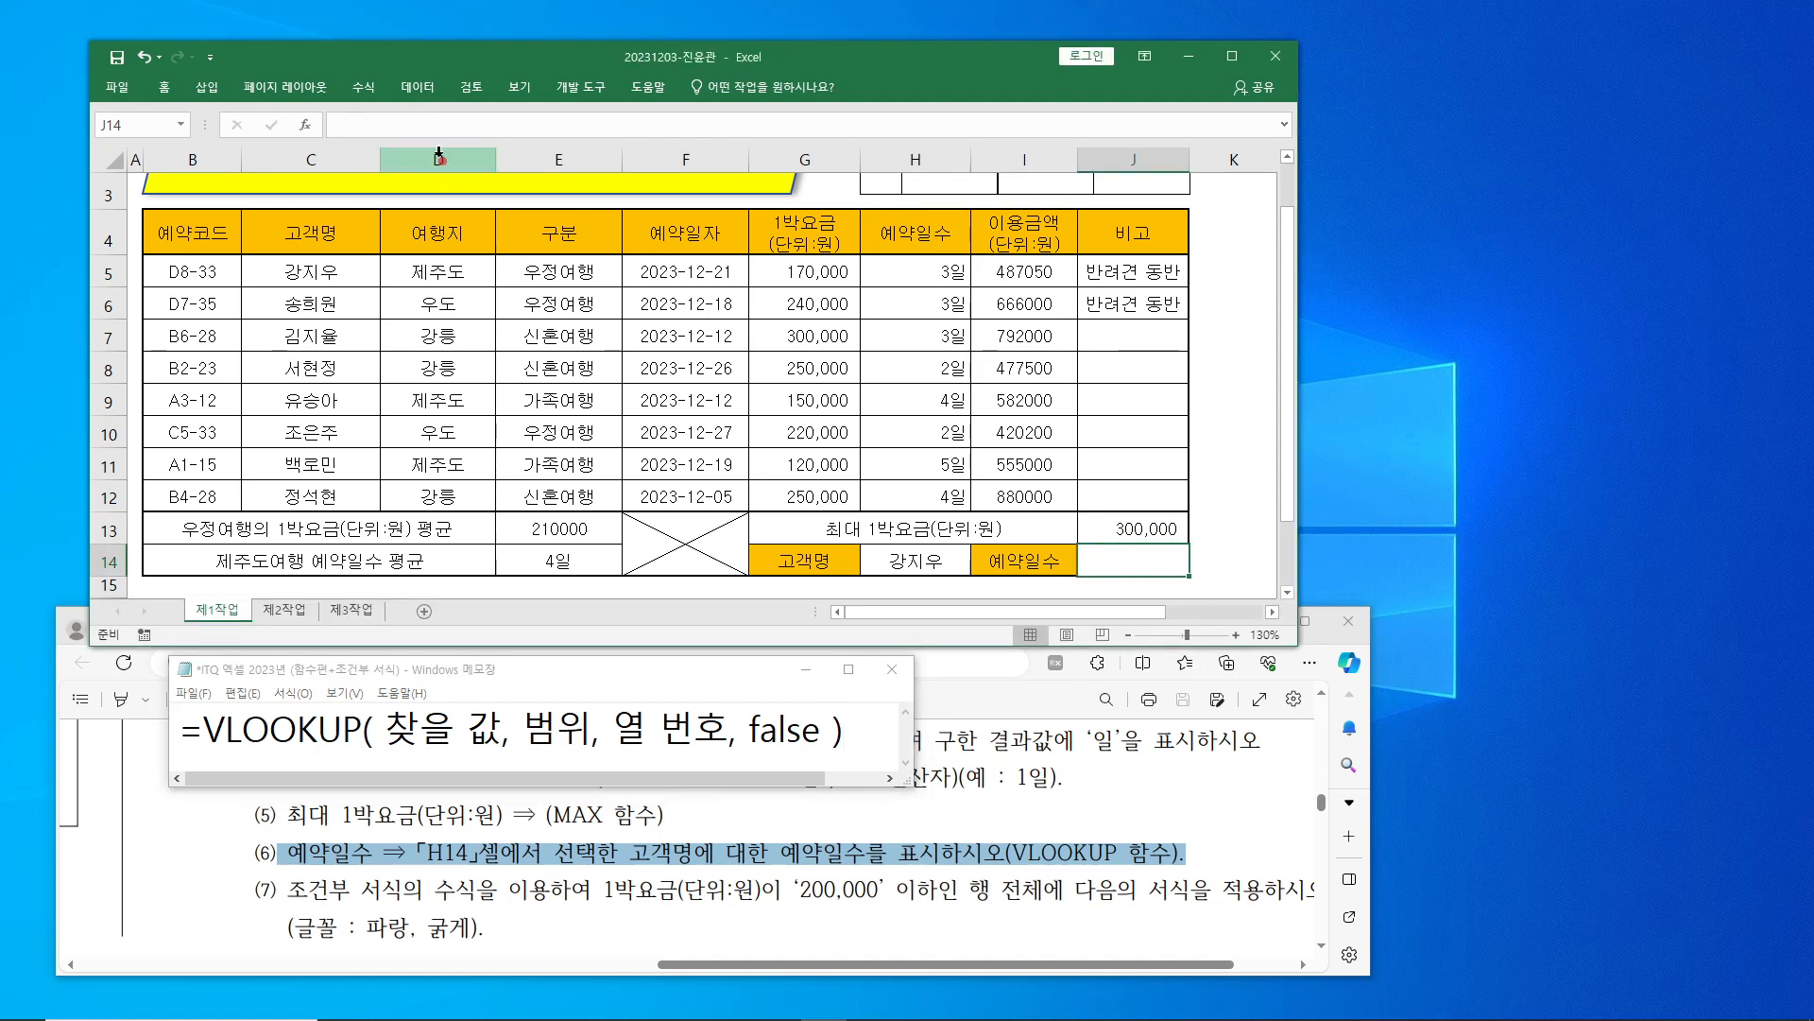
pyautogui.click(414, 122)
pyautogui.write('=')
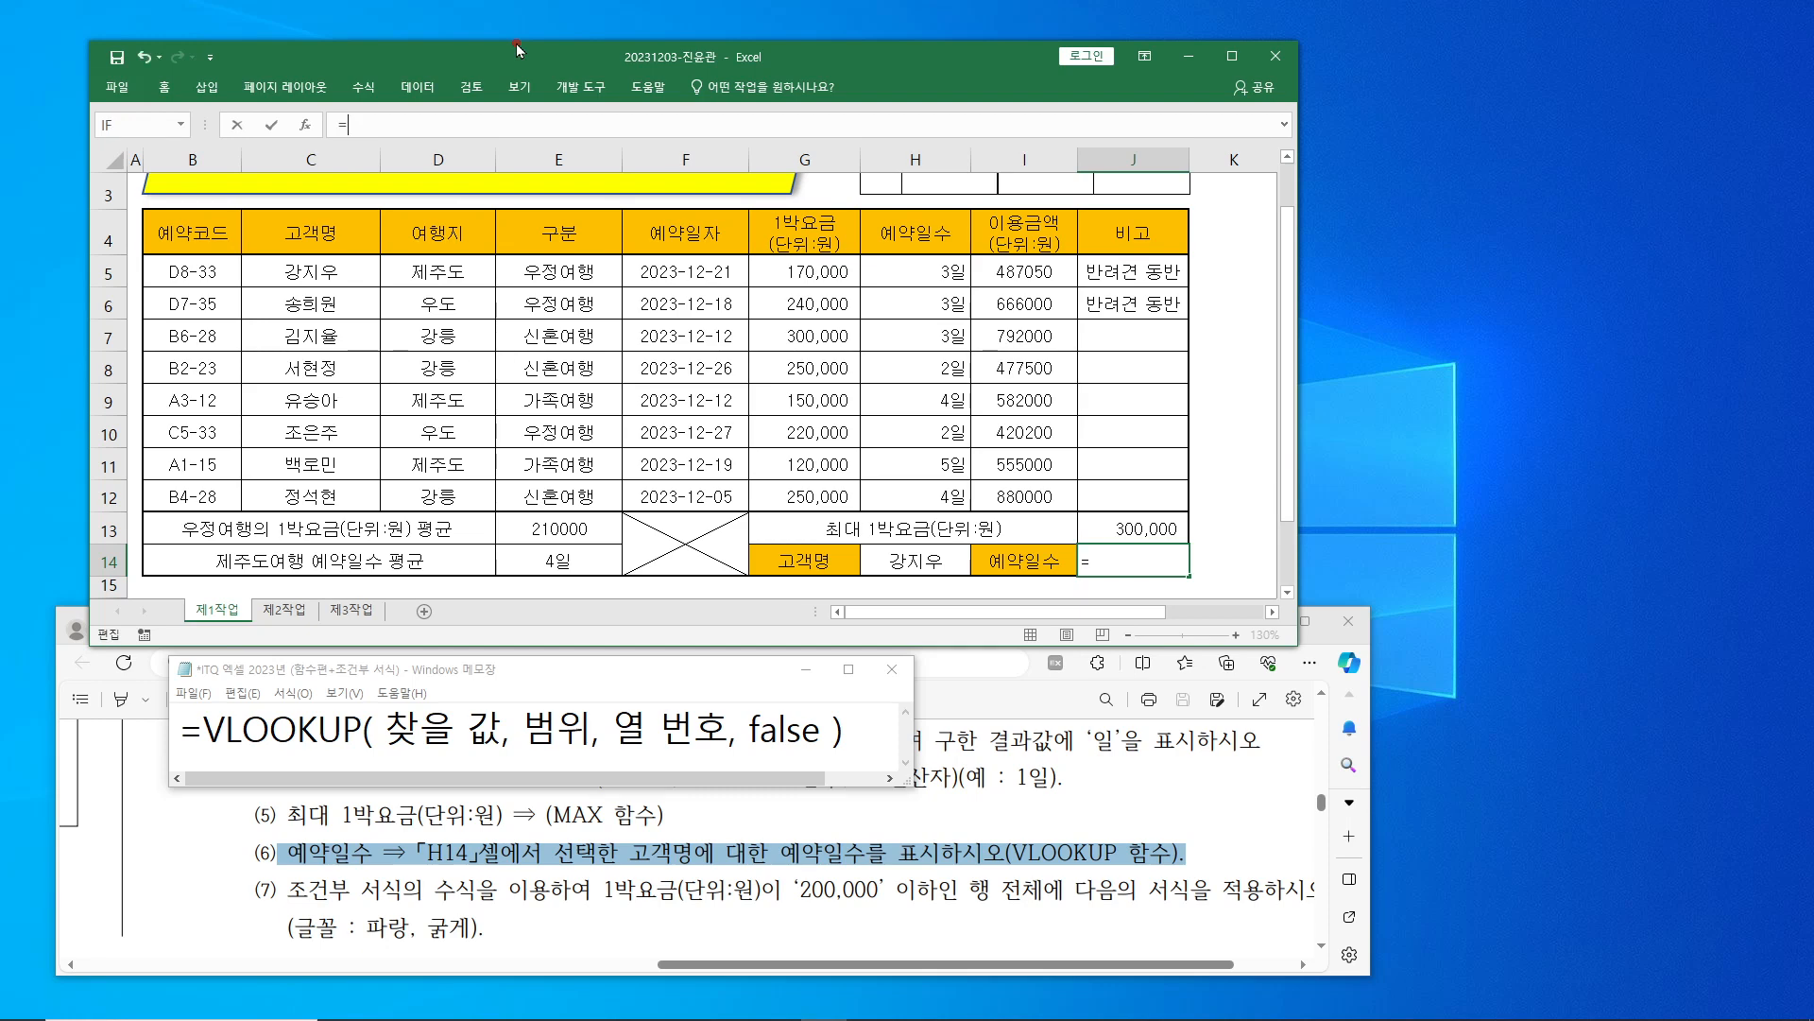
pyautogui.write('vl')
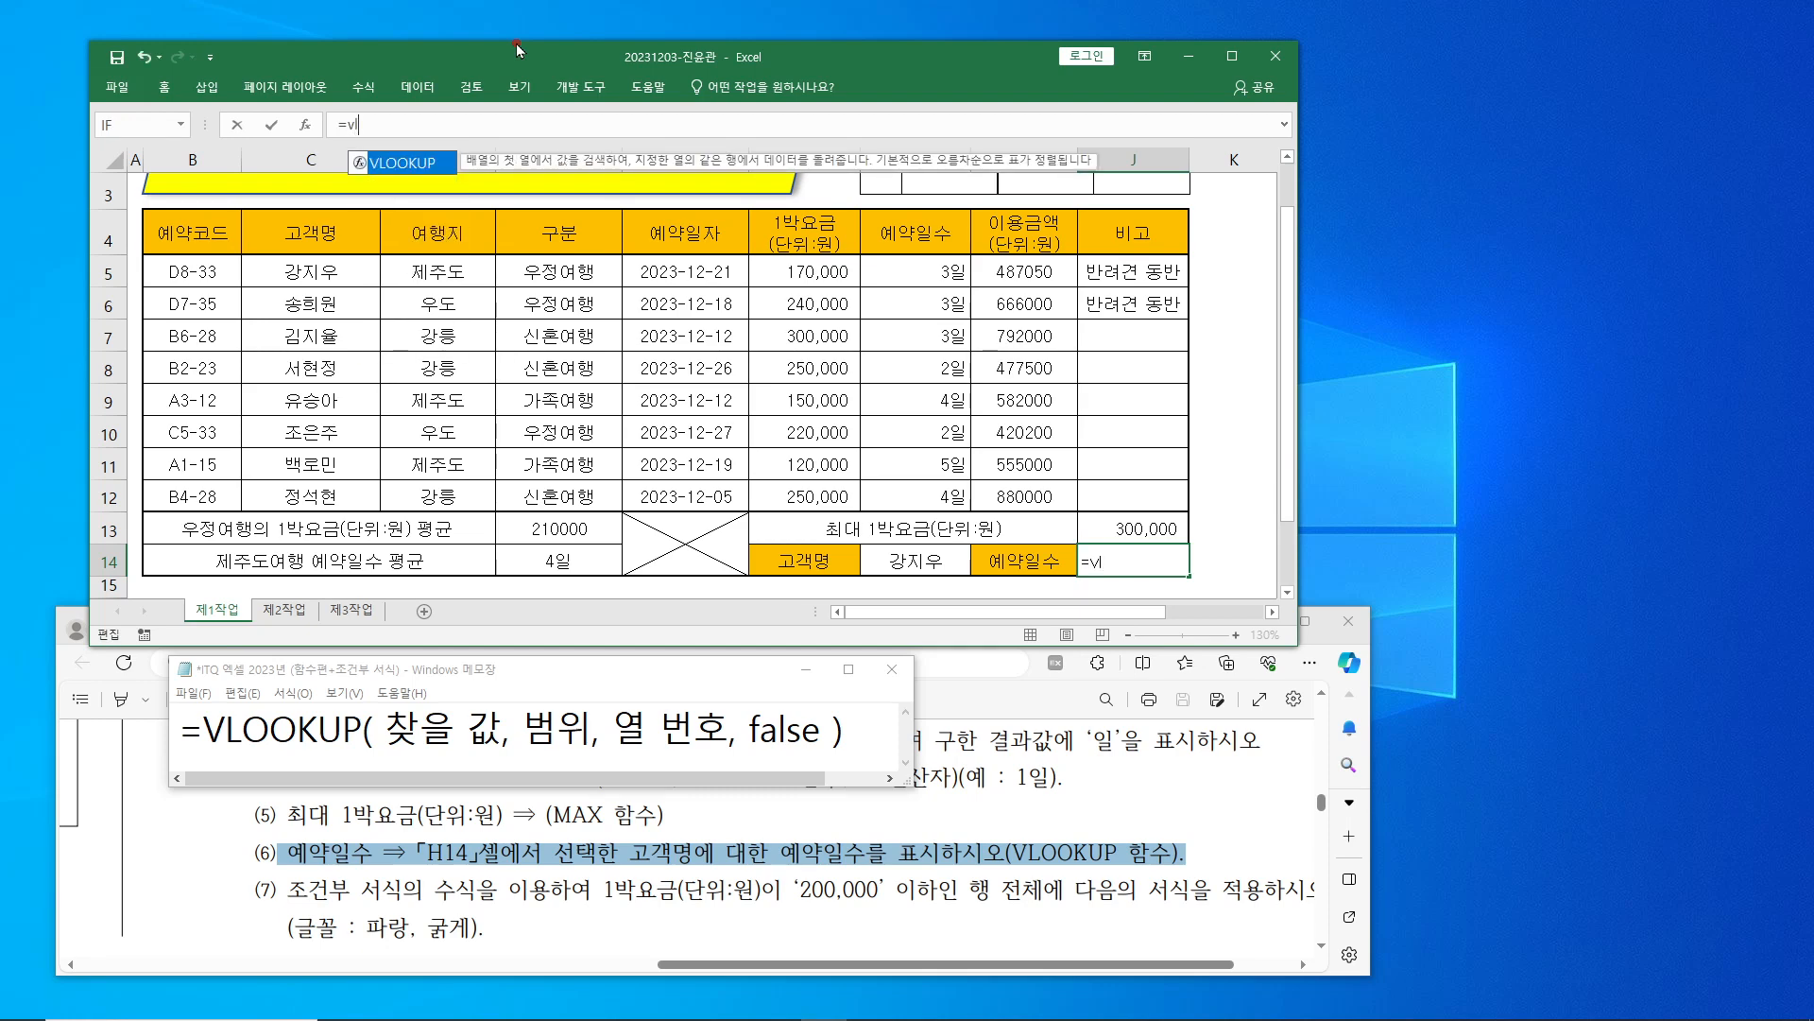
pyautogui.write('ookup(')
pyautogui.click(318, 125)
pyautogui.moveTo(1023, 371); pyautogui.dragTo(1329, 333)
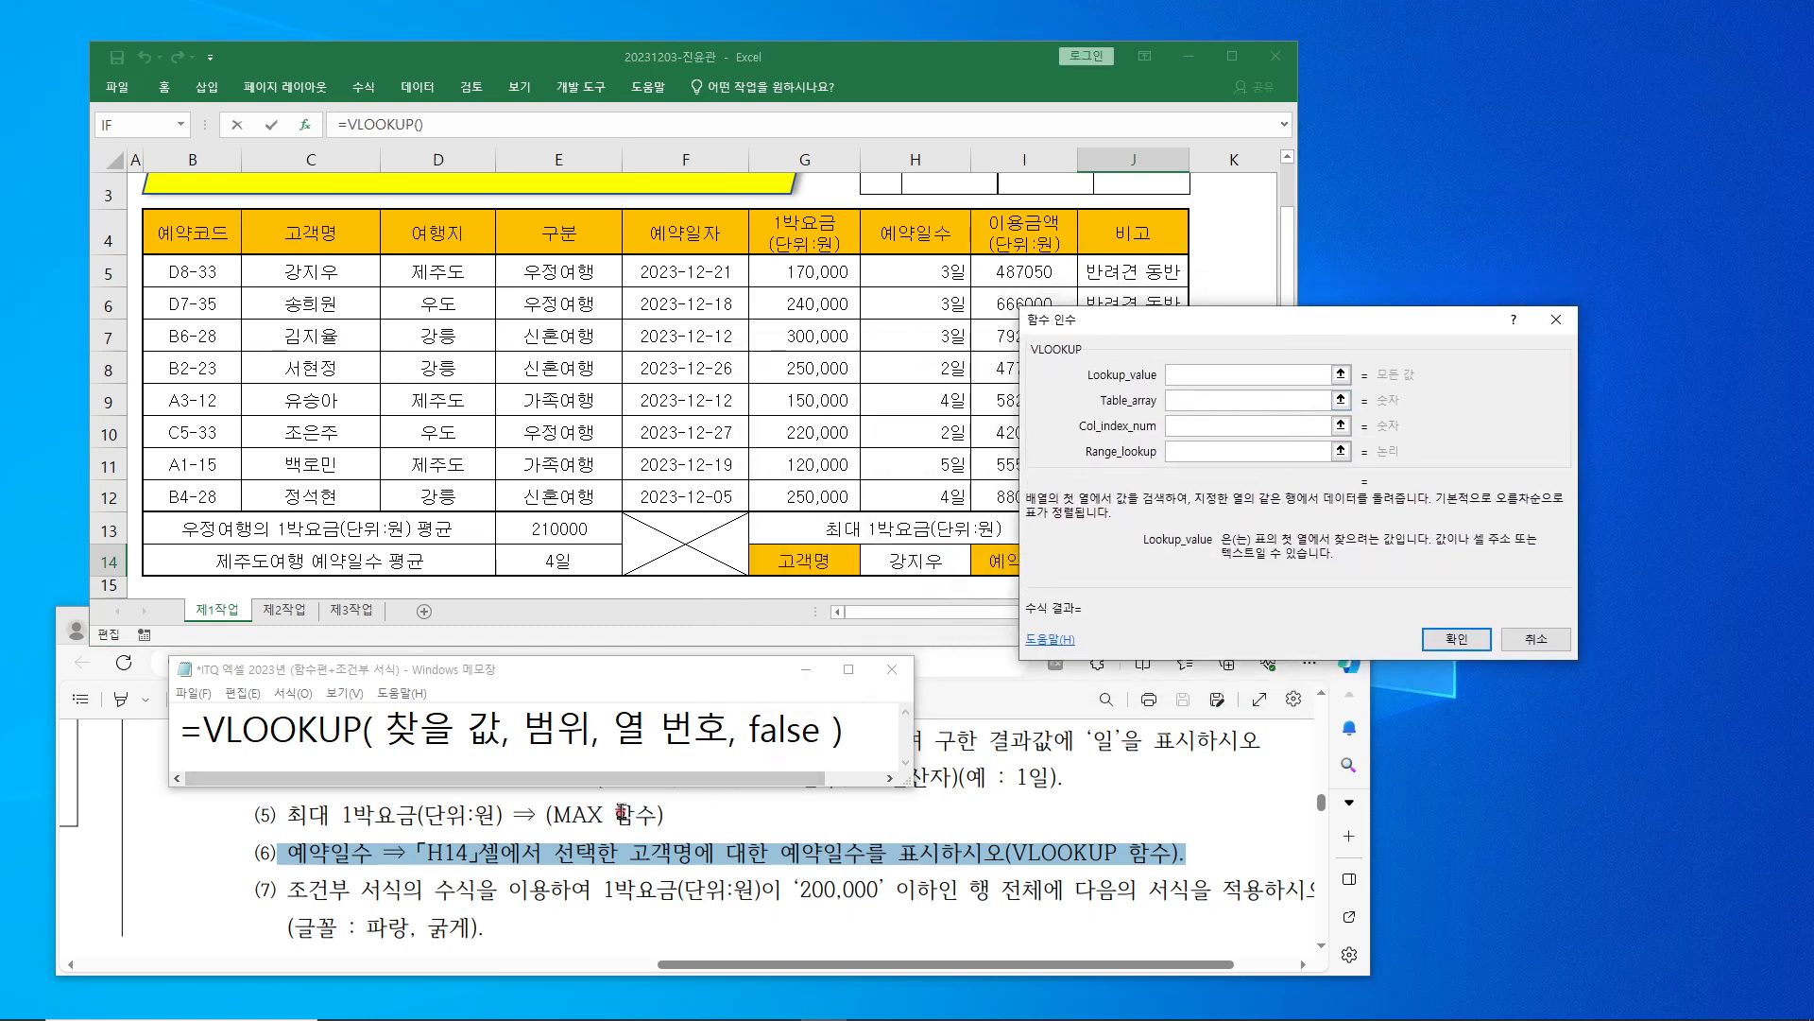
# - Set the VLOOKUP Lookup_value to H14, the customer-name cell named in task (6), and go on to Table_array
pyautogui.moveTo(423, 828)
pyautogui.mouseDown()
pyautogui.moveTo(462, 854)
pyautogui.moveTo(592, 867)
pyautogui.mouseUp()
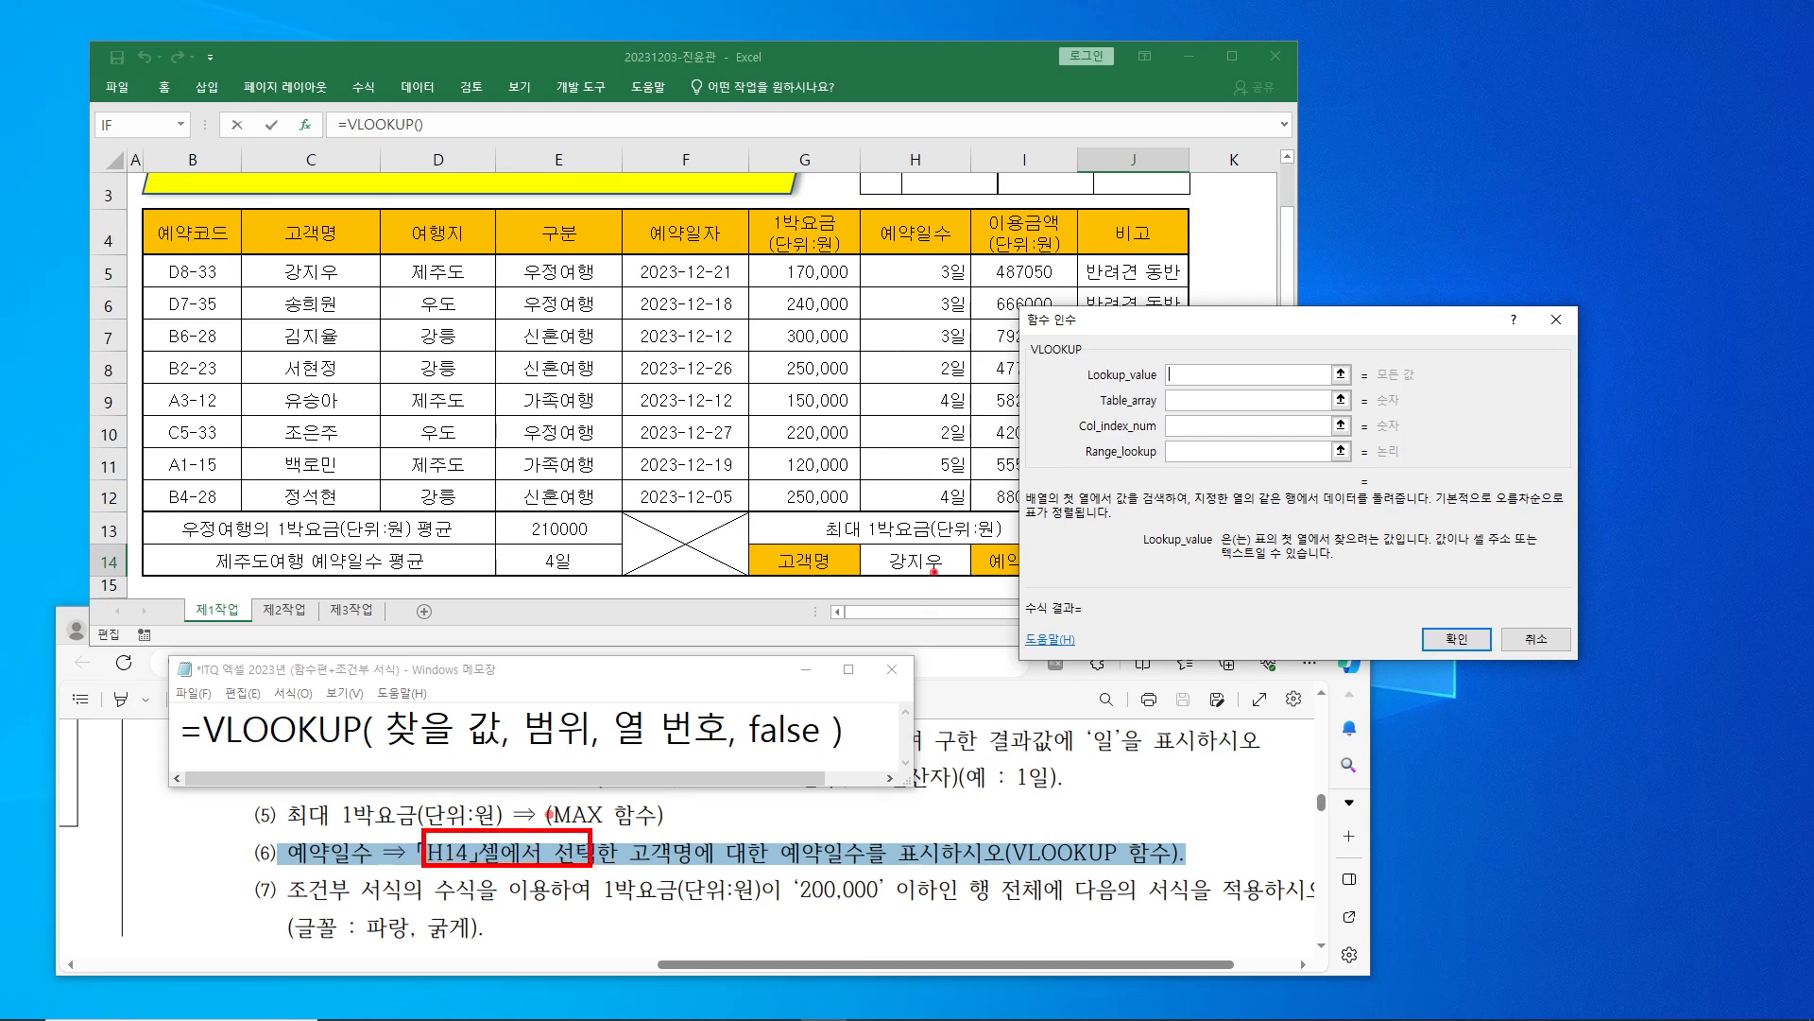
pyautogui.moveTo(876, 546); pyautogui.dragTo(957, 582)
pyautogui.moveTo(1185, 343)
pyautogui.mouseDown()
pyautogui.moveTo(1187, 375)
pyautogui.moveTo(1223, 352)
pyautogui.moveTo(1399, 376)
pyautogui.mouseUp()
pyautogui.press('Escape')
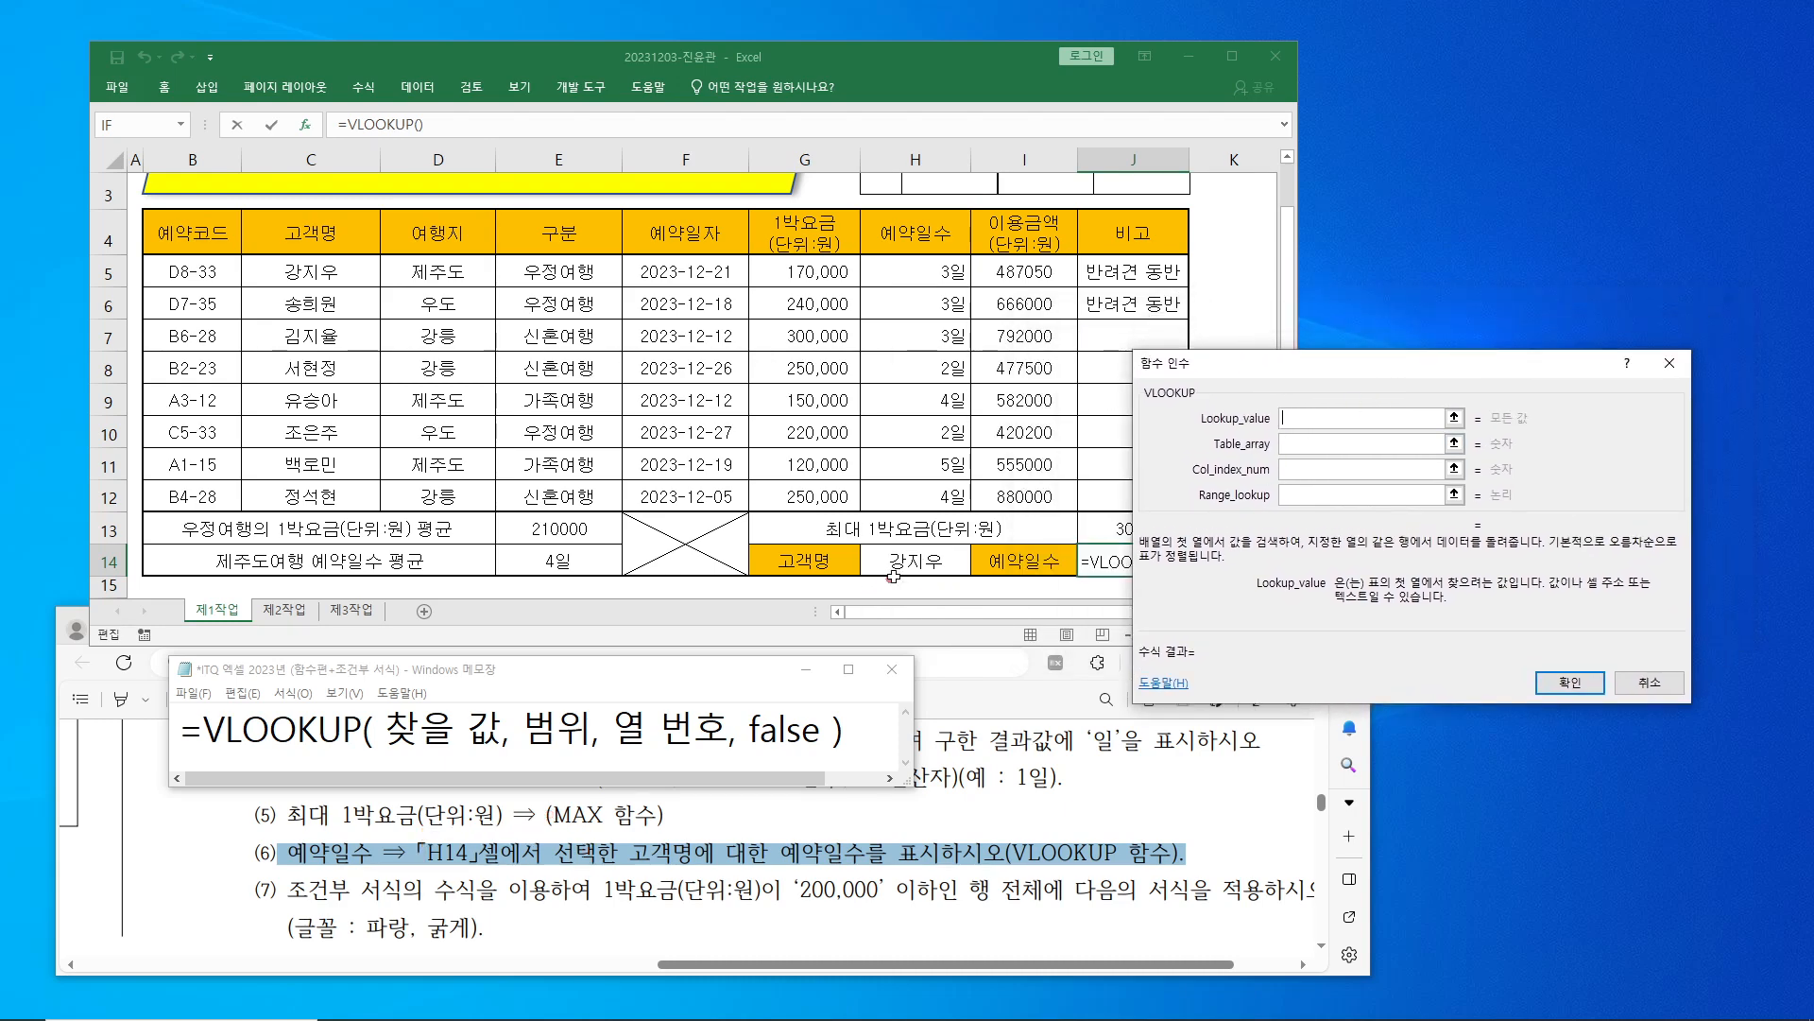
pyautogui.click(921, 559)
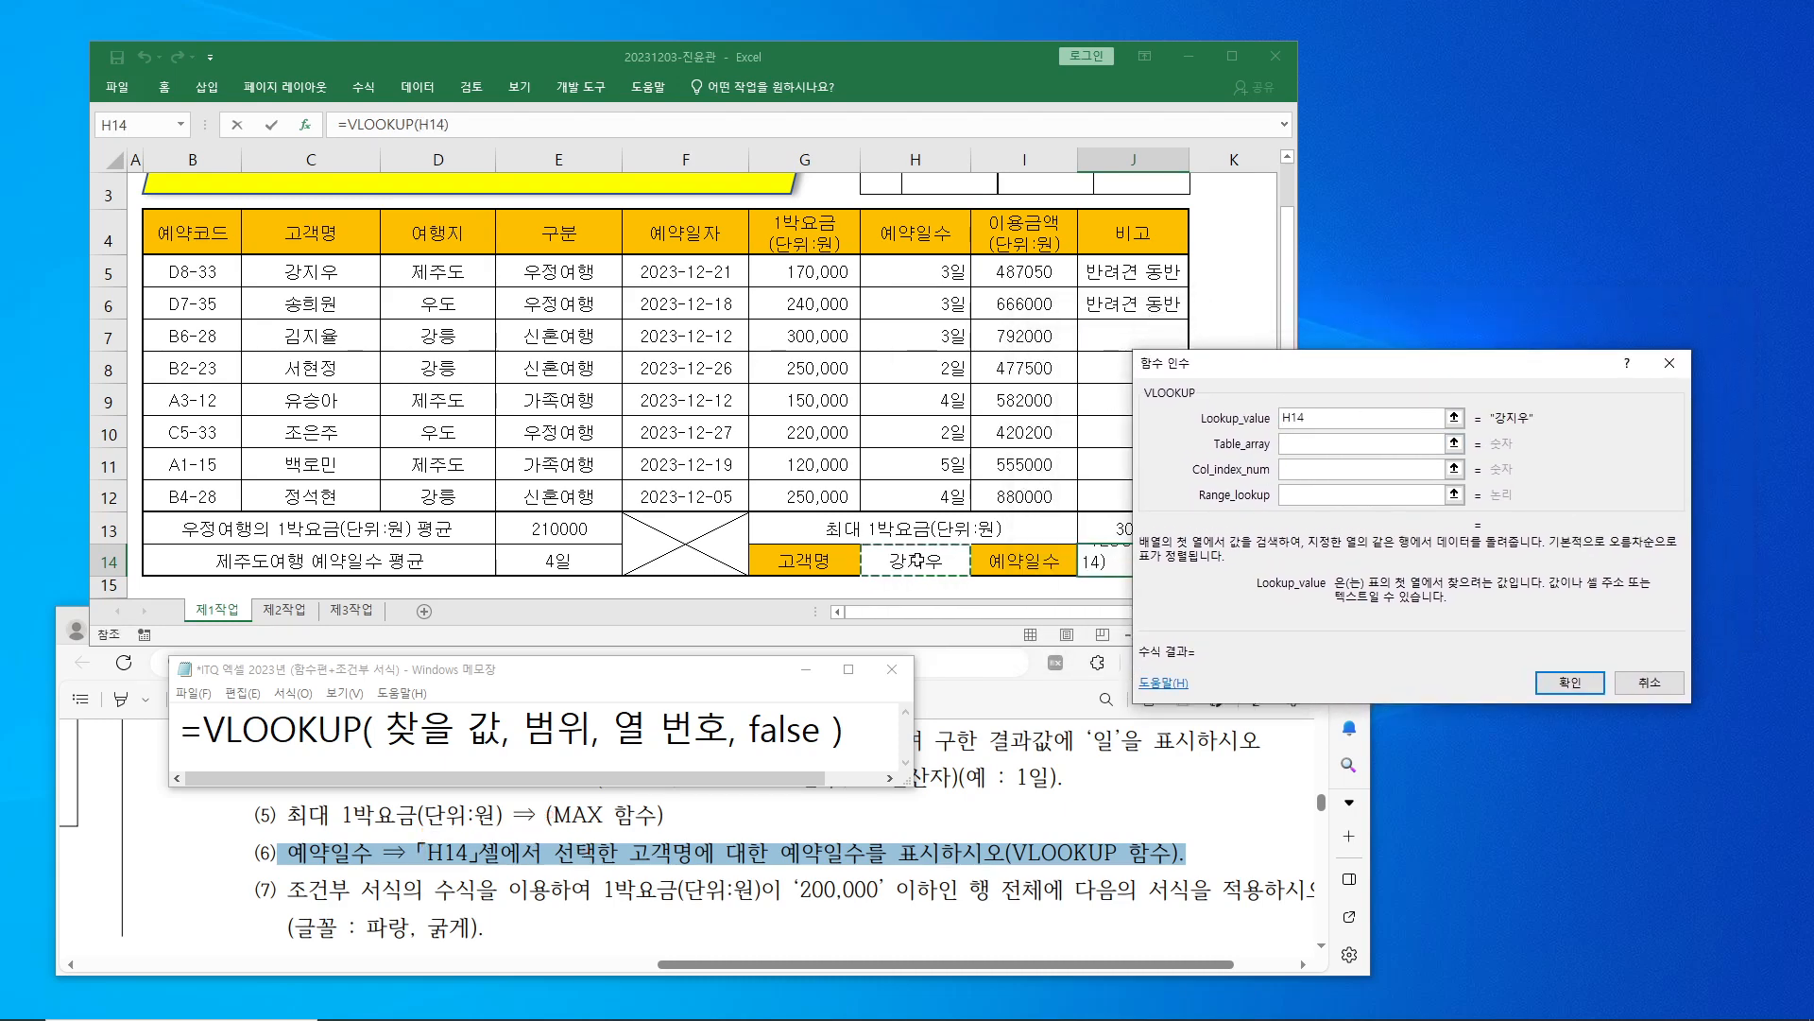
pyautogui.press('Tab')
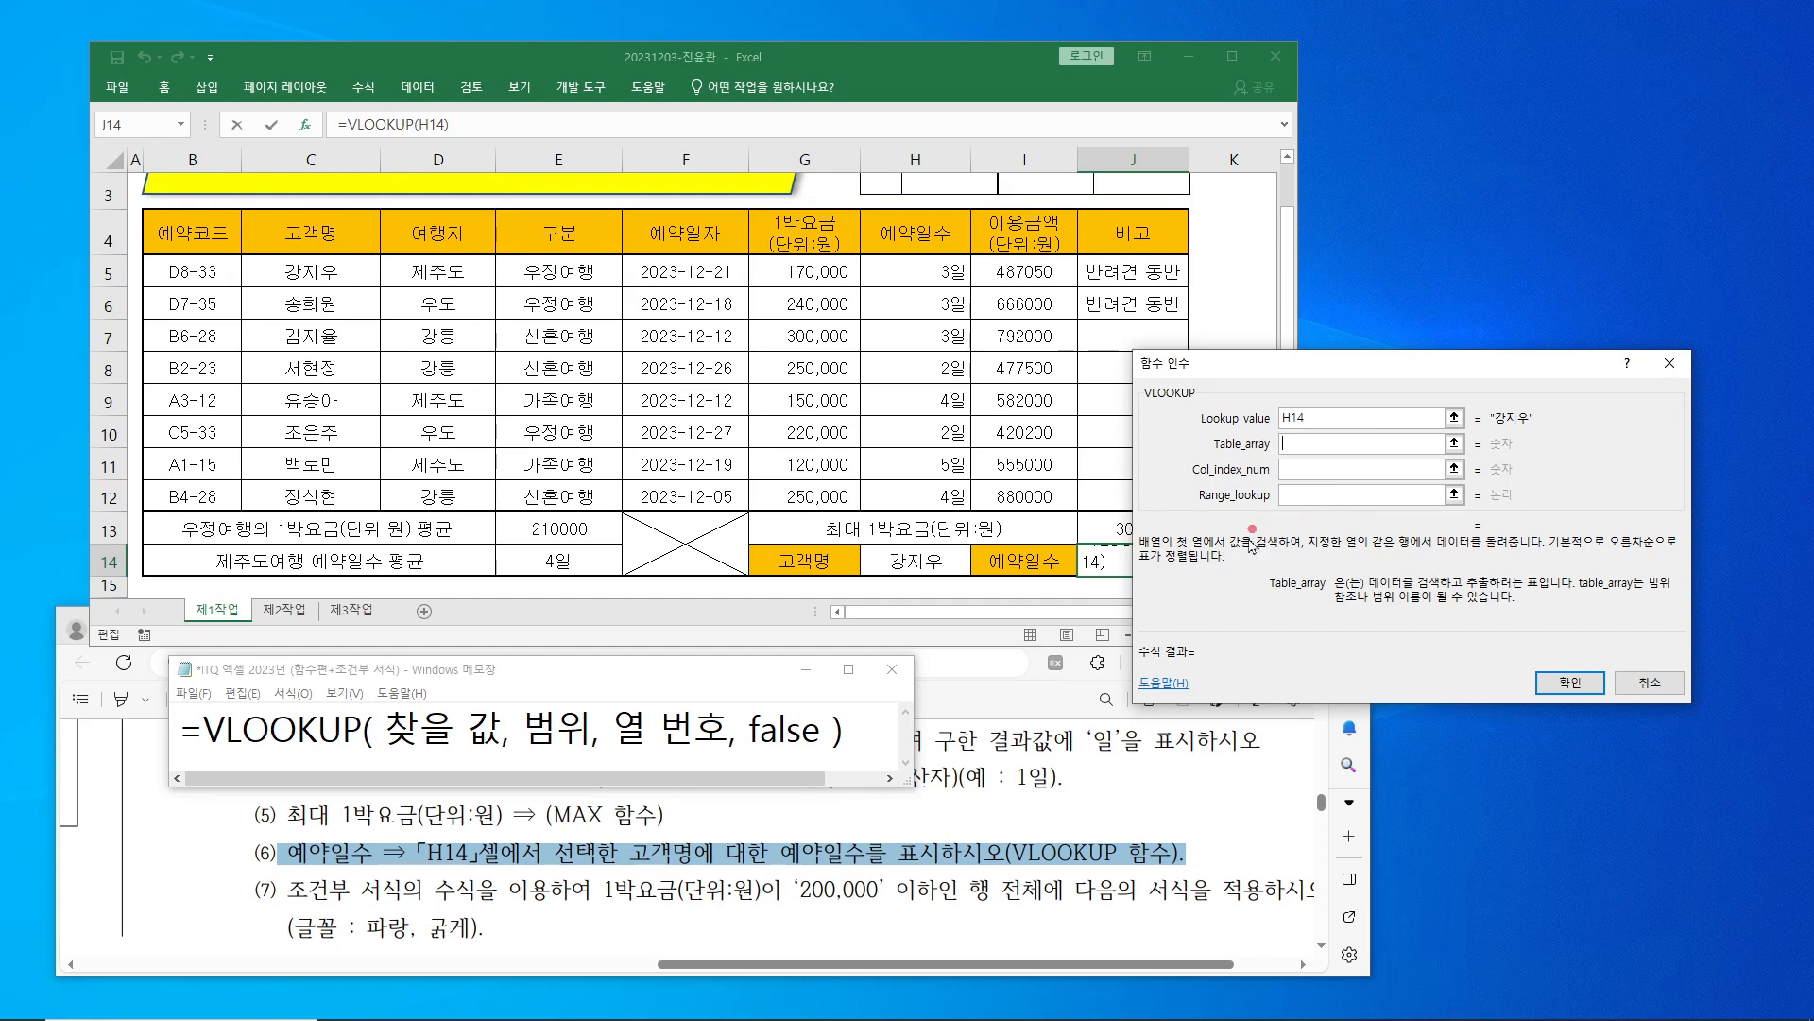
pyautogui.moveTo(877, 545); pyautogui.dragTo(953, 577)
pyautogui.moveTo(815, 556); pyautogui.dragTo(836, 536)
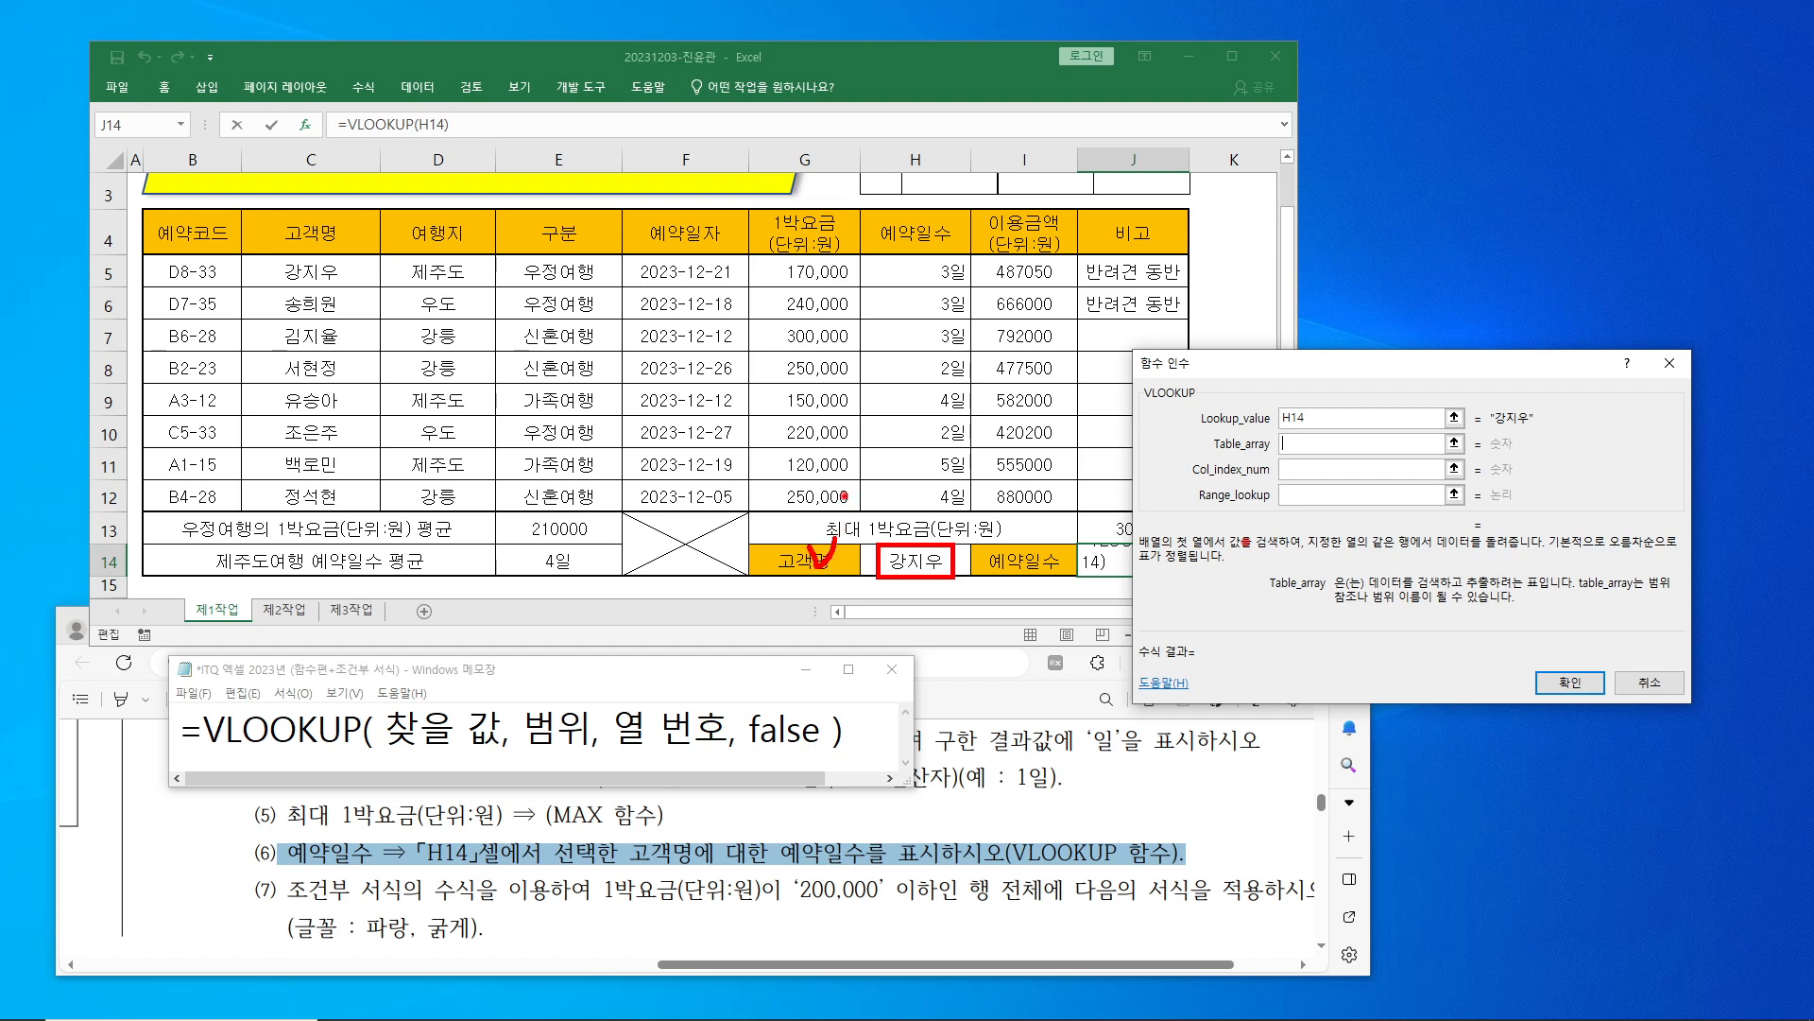
pyautogui.moveTo(291, 283); pyautogui.dragTo(274, 253)
pyautogui.moveTo(254, 264)
pyautogui.mouseDown()
pyautogui.moveTo(553, 345)
pyautogui.moveTo(964, 417)
pyautogui.moveTo(966, 506)
pyautogui.mouseUp()
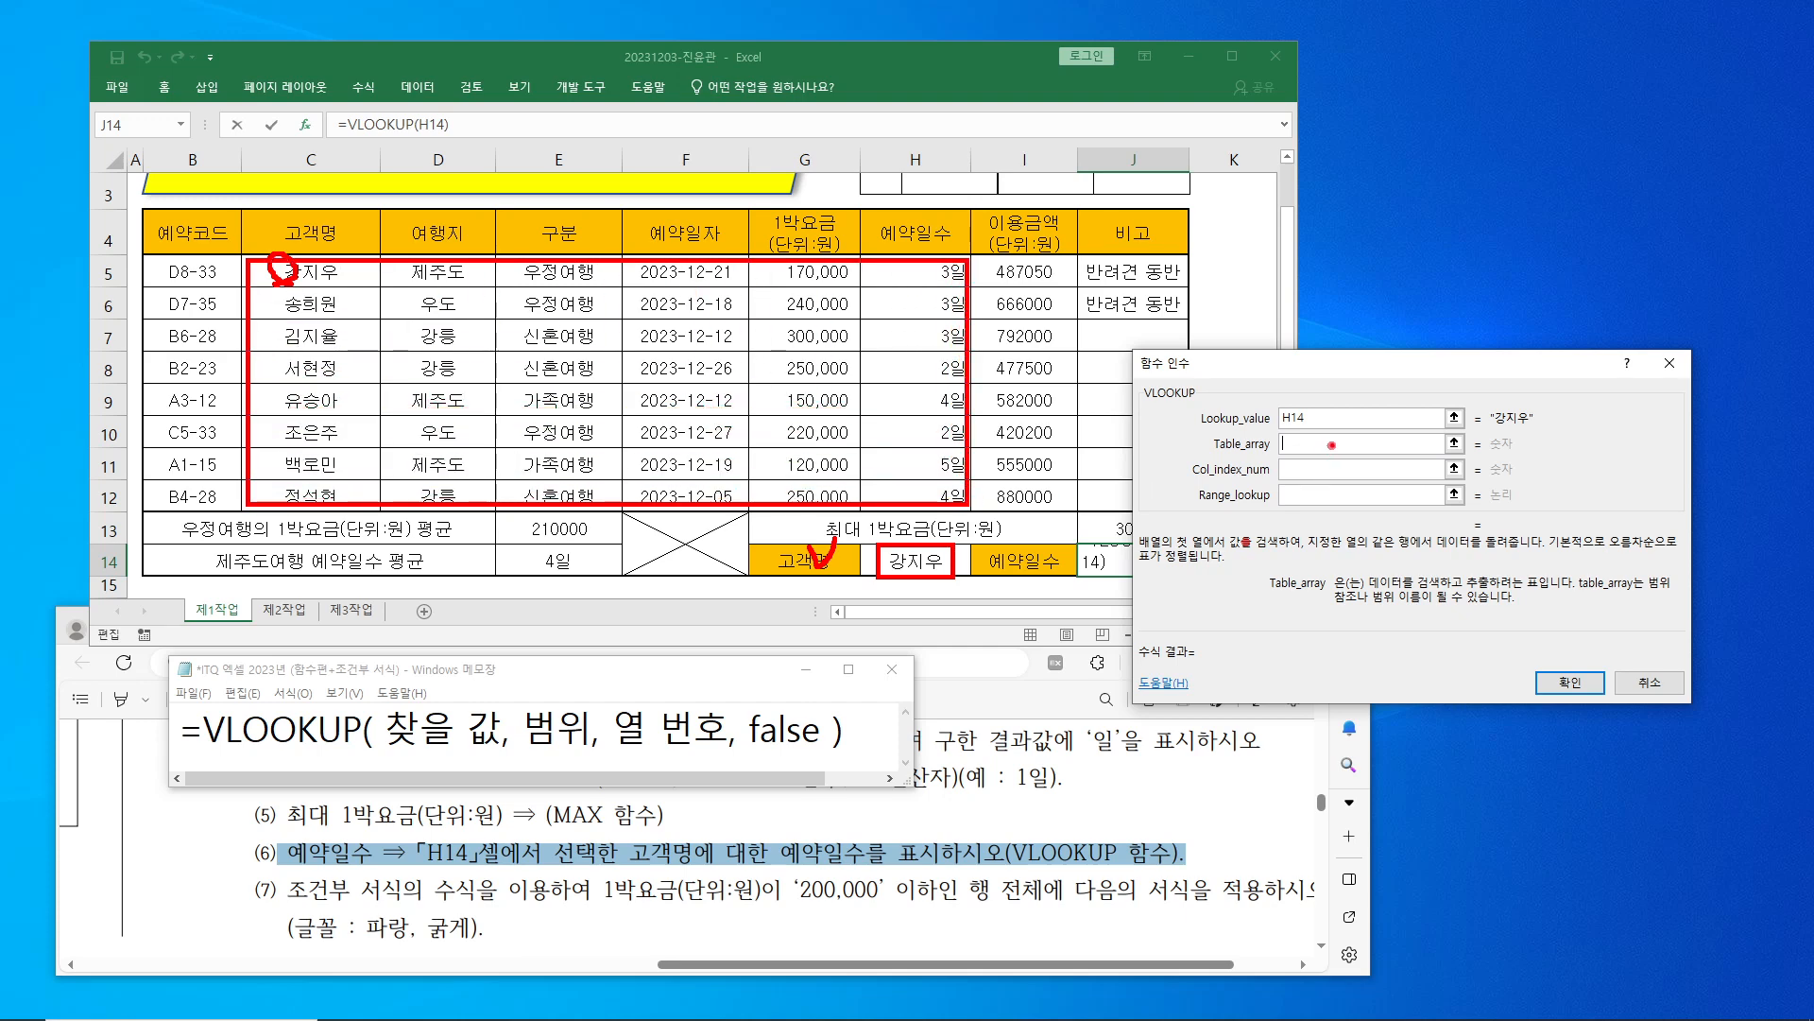
pyautogui.moveTo(1301, 431); pyautogui.dragTo(1358, 409)
pyautogui.moveTo(224, 255); pyautogui.dragTo(162, 451)
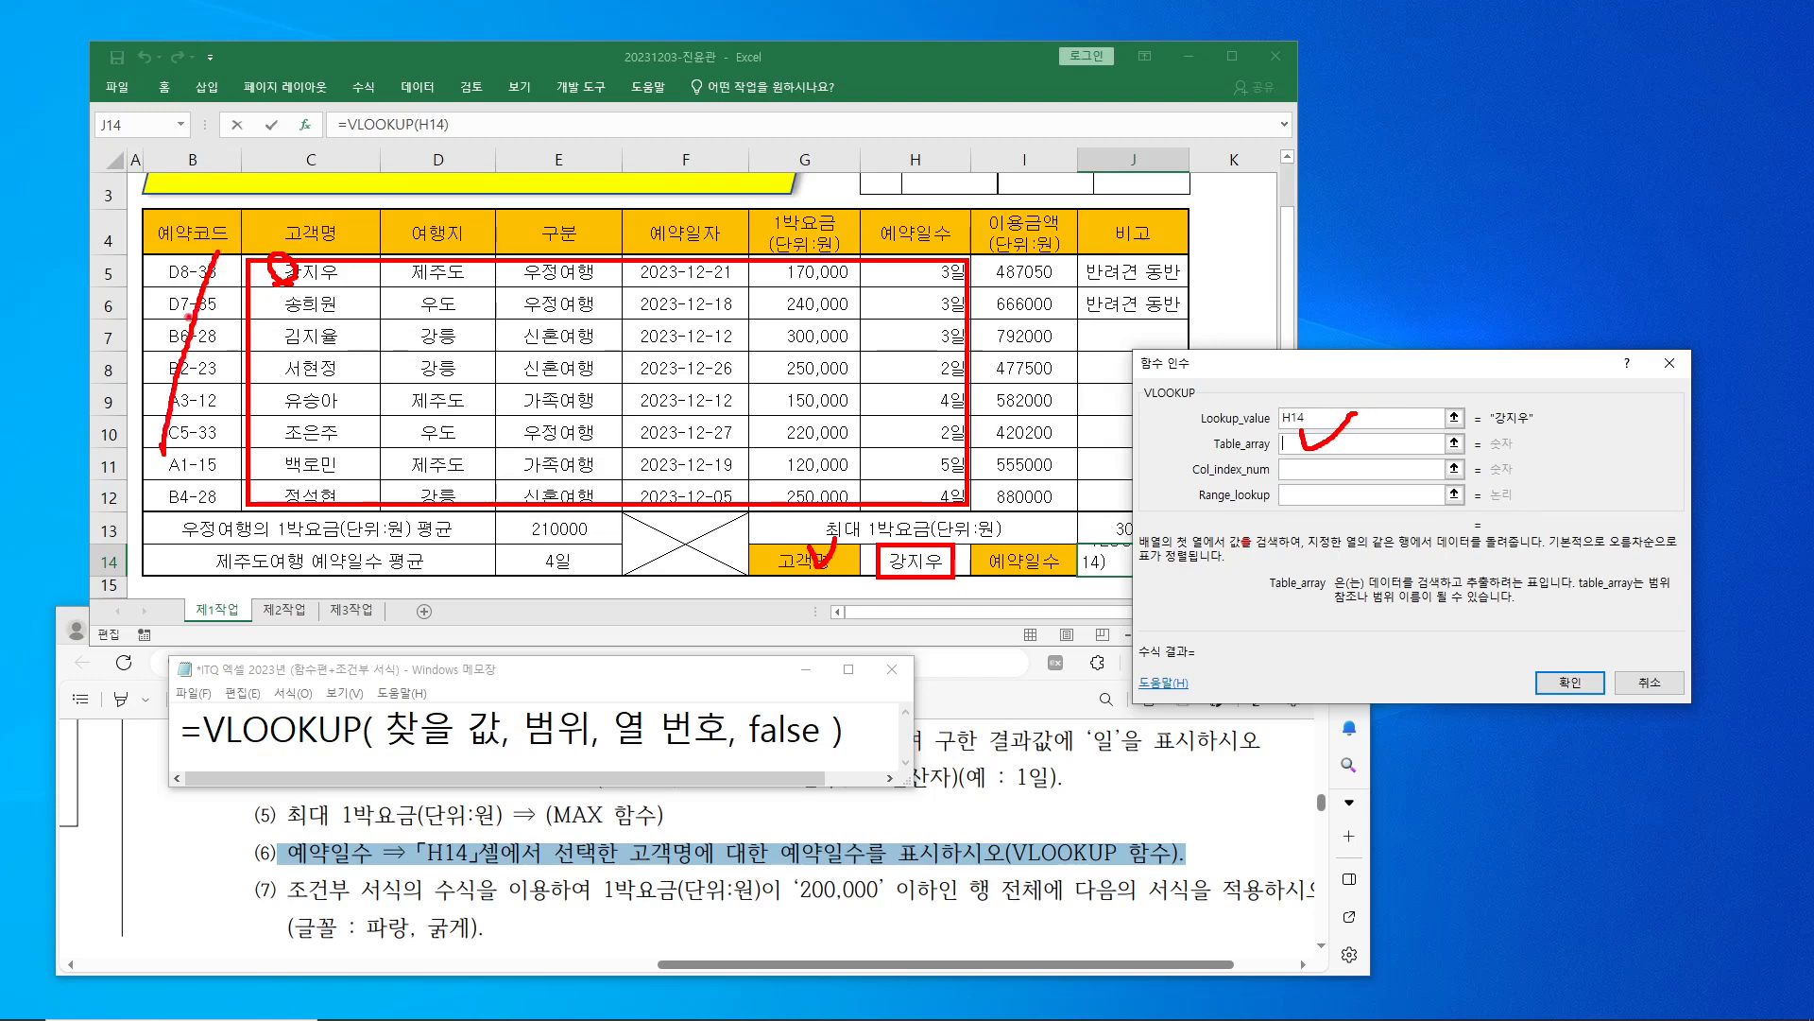
pyautogui.moveTo(175, 269); pyautogui.dragTo(194, 501)
pyautogui.moveTo(346, 274); pyautogui.dragTo(351, 293)
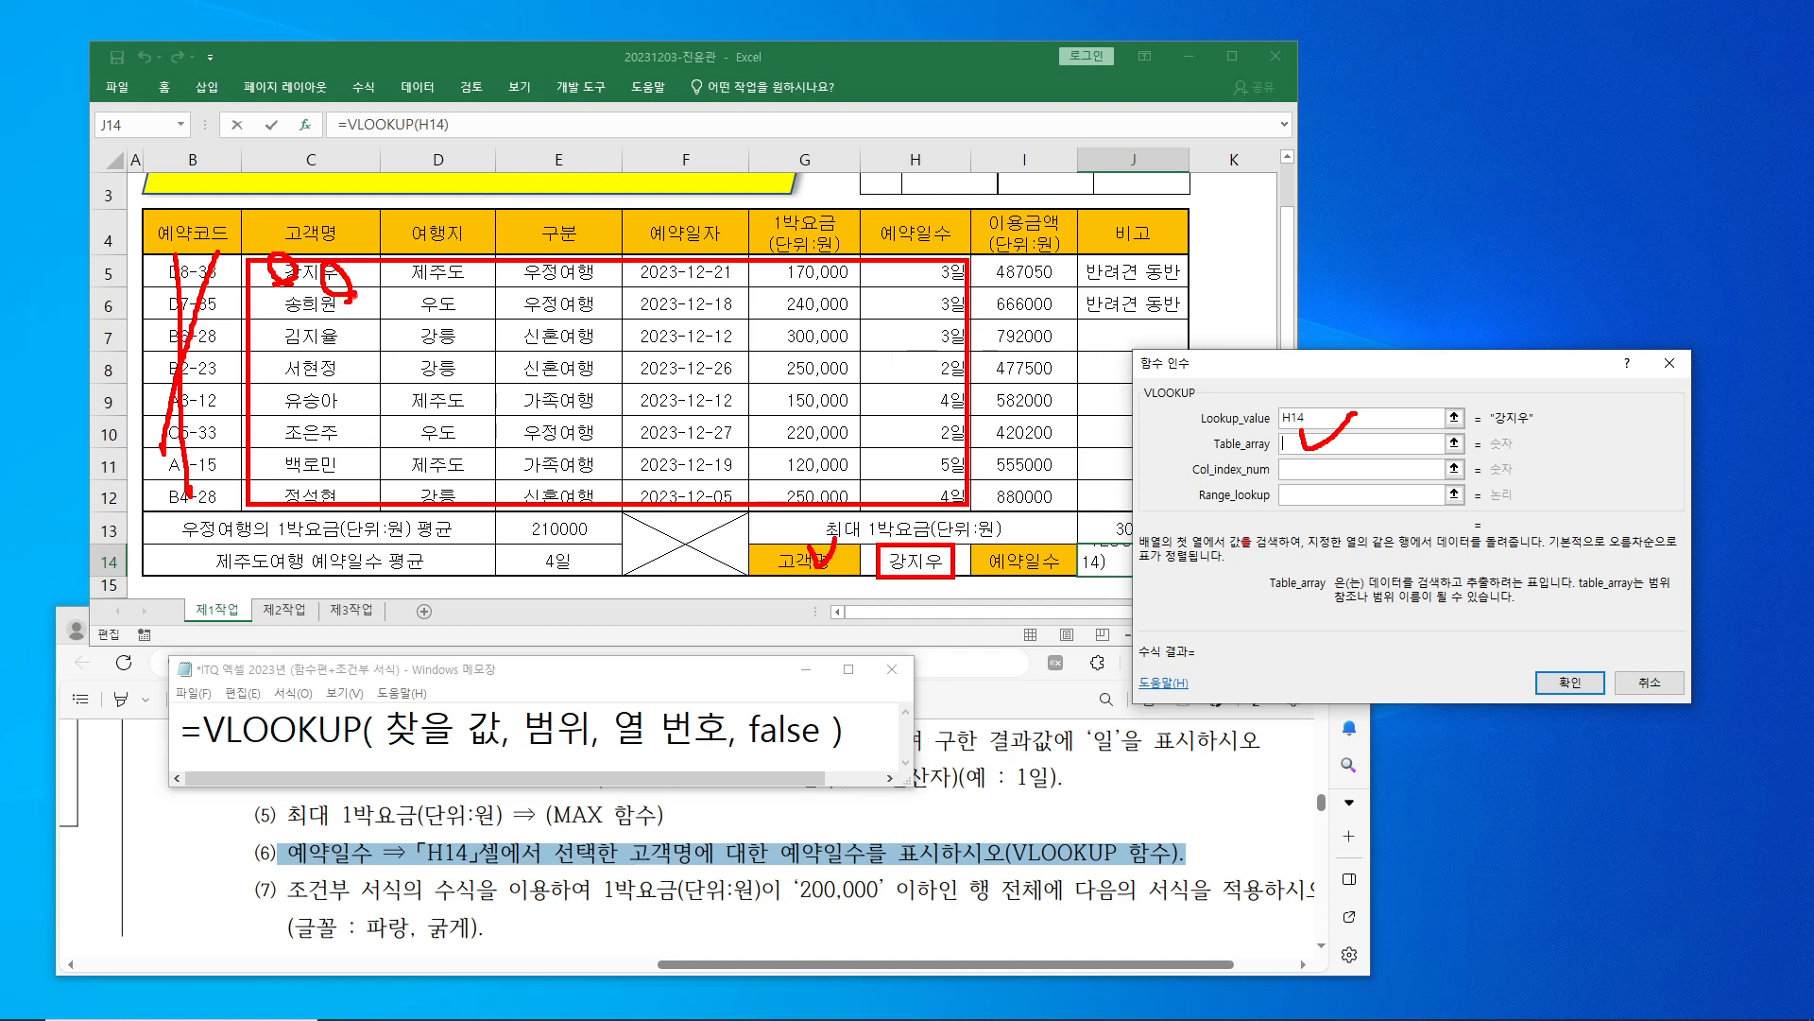
pyautogui.press('Escape')
# - Set the VLOOKUP Table_array to C5:H12, from the 고객명 column through 예약일수, and go on to Col_index_num
pyautogui.moveTo(293, 272)
pyautogui.mouseDown()
pyautogui.moveTo(718, 359)
pyautogui.moveTo(891, 355)
pyautogui.moveTo(891, 491)
pyautogui.mouseUp()
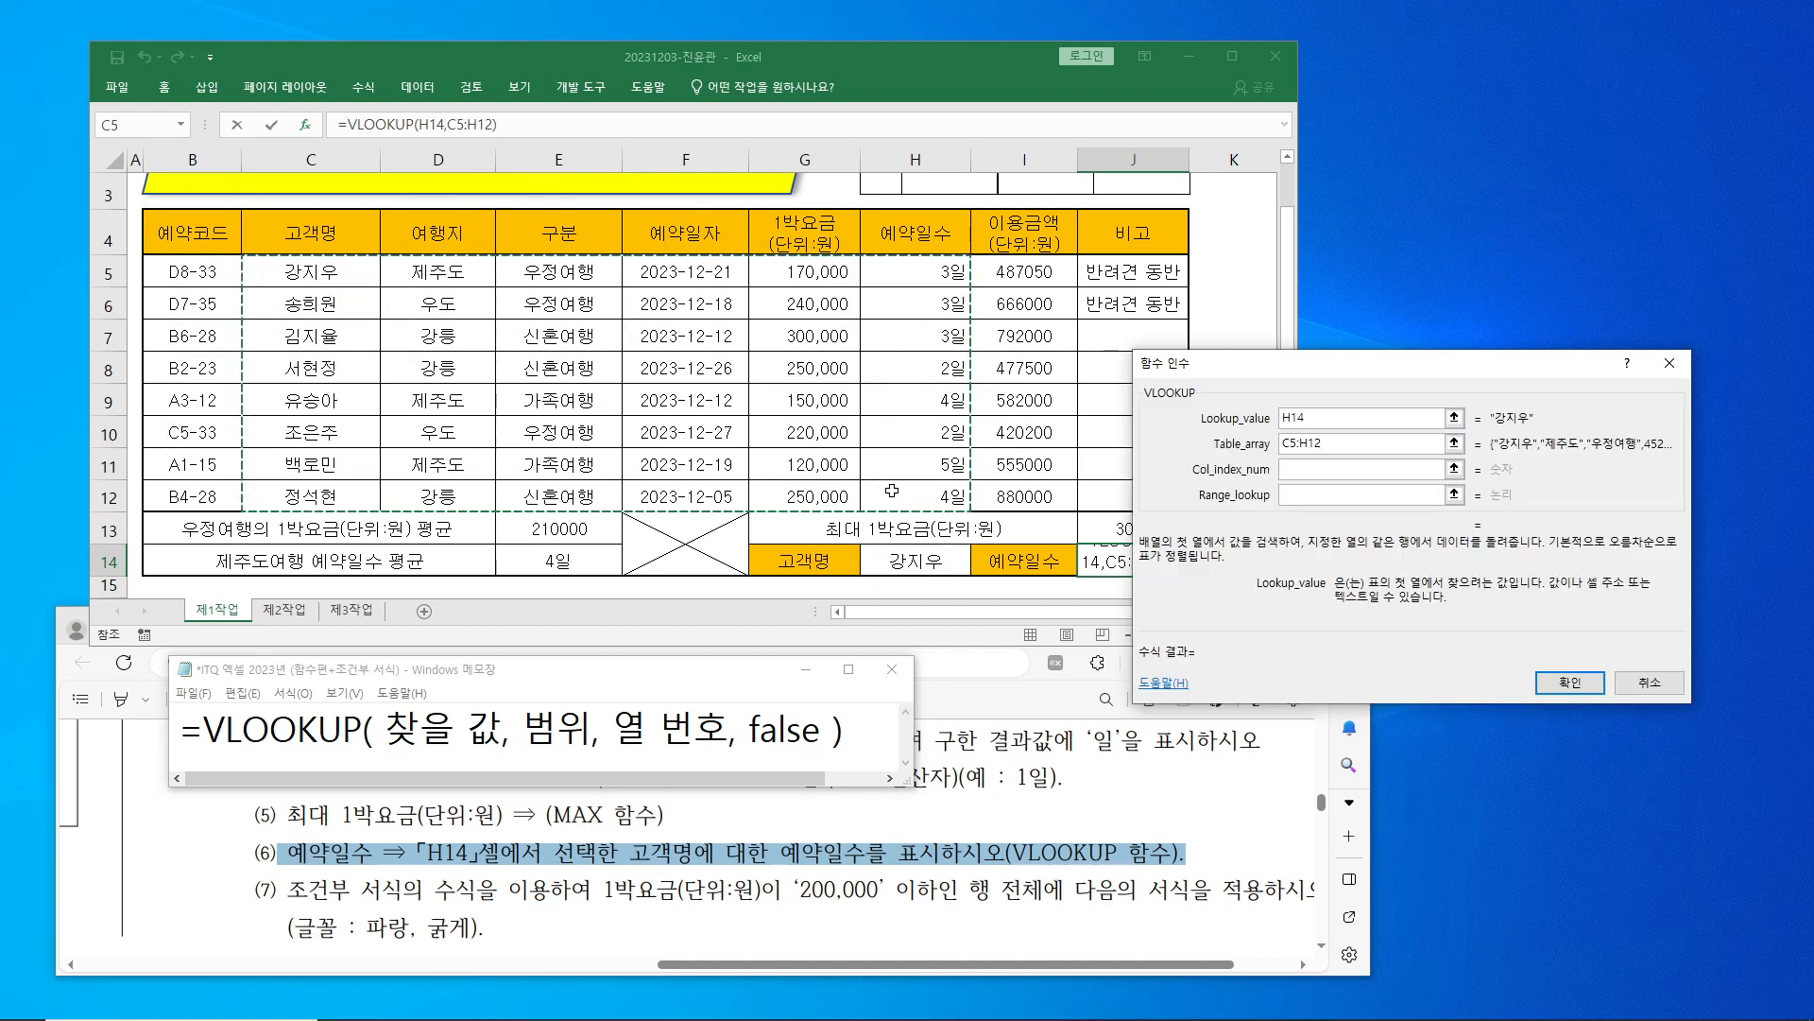
pyautogui.click(1356, 470)
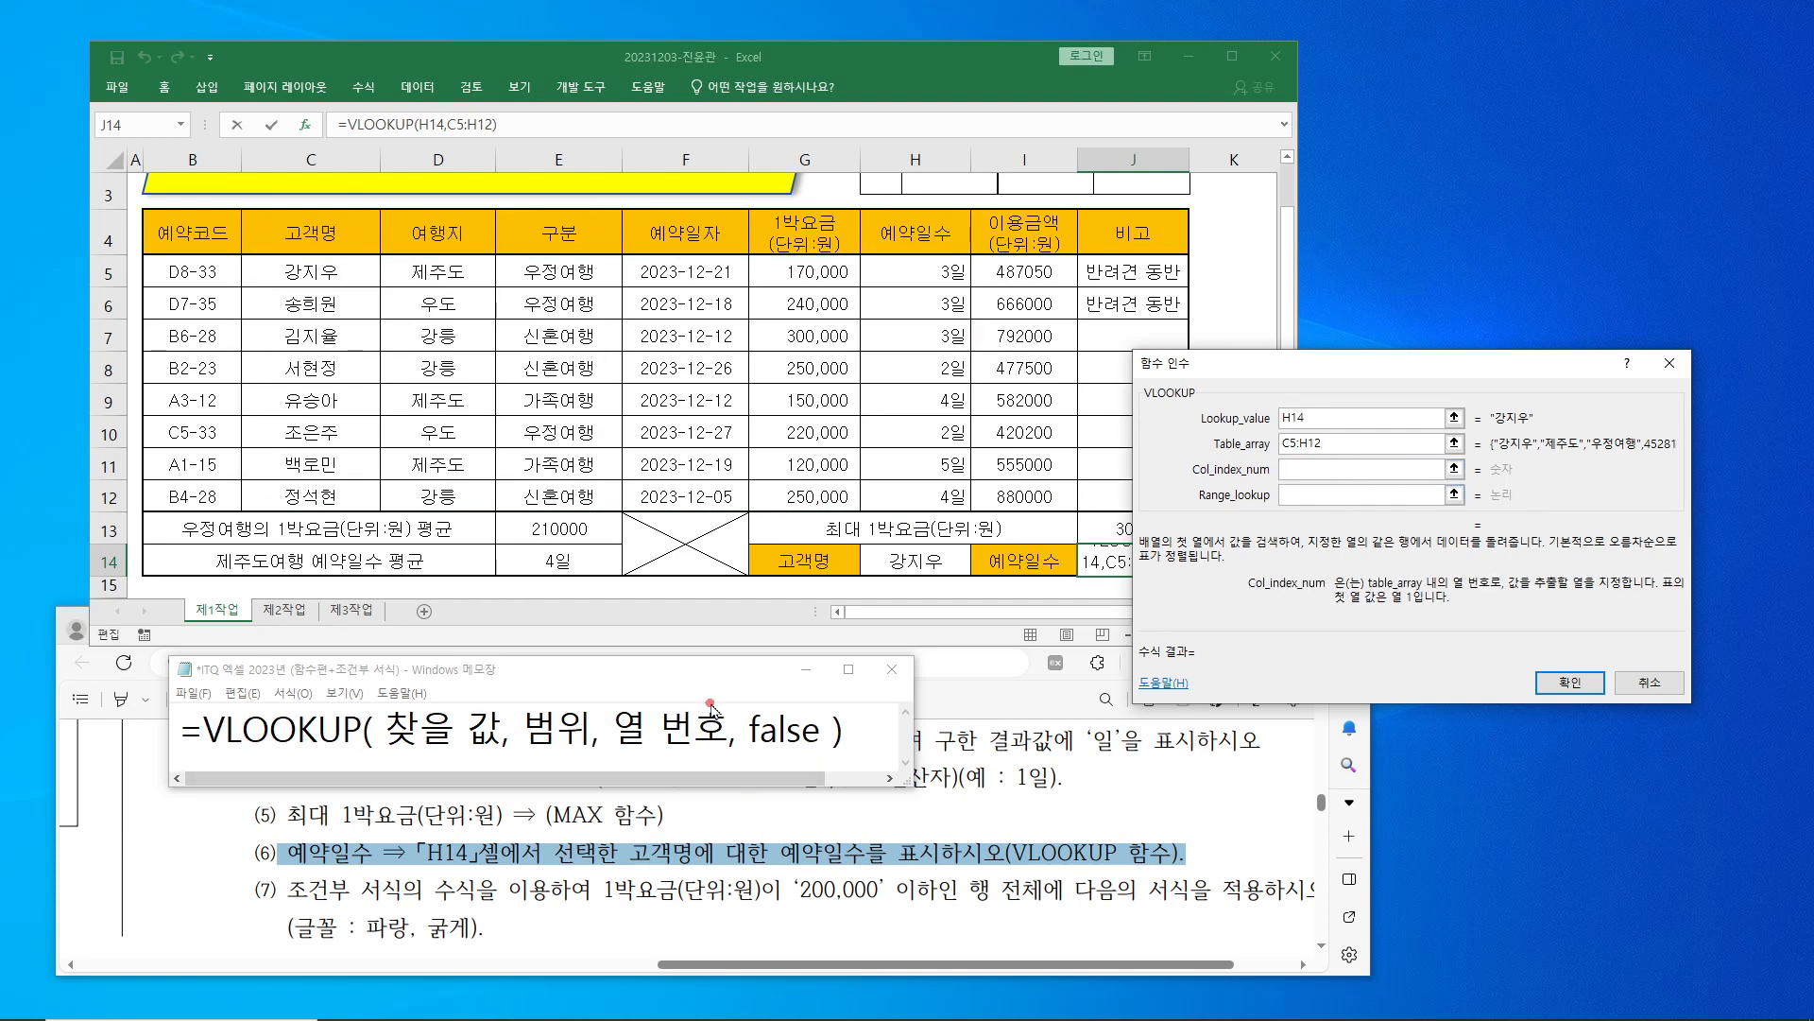
pyautogui.moveTo(511, 704)
pyautogui.mouseDown()
pyautogui.moveTo(591, 753)
pyautogui.moveTo(767, 756)
pyautogui.moveTo(727, 754)
pyautogui.mouseUp()
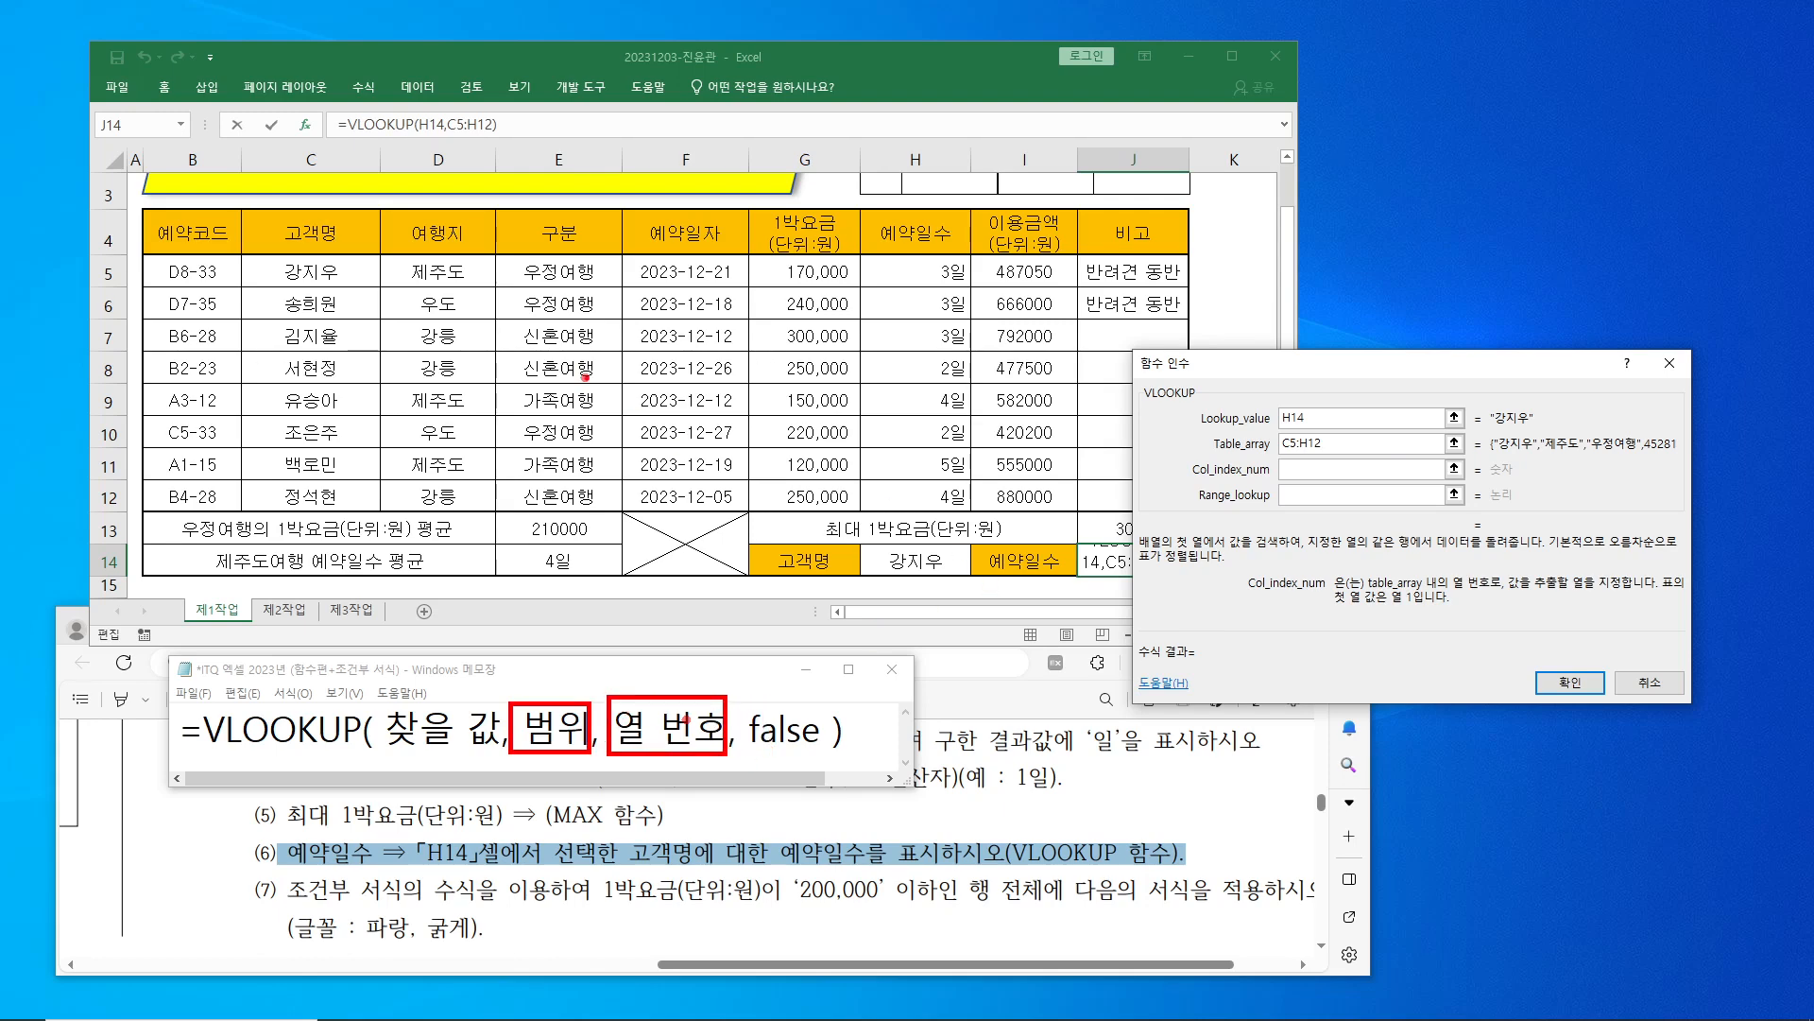
pyautogui.moveTo(244, 257)
pyautogui.mouseDown()
pyautogui.moveTo(935, 411)
pyautogui.moveTo(964, 437)
pyautogui.moveTo(969, 511)
pyautogui.mouseUp()
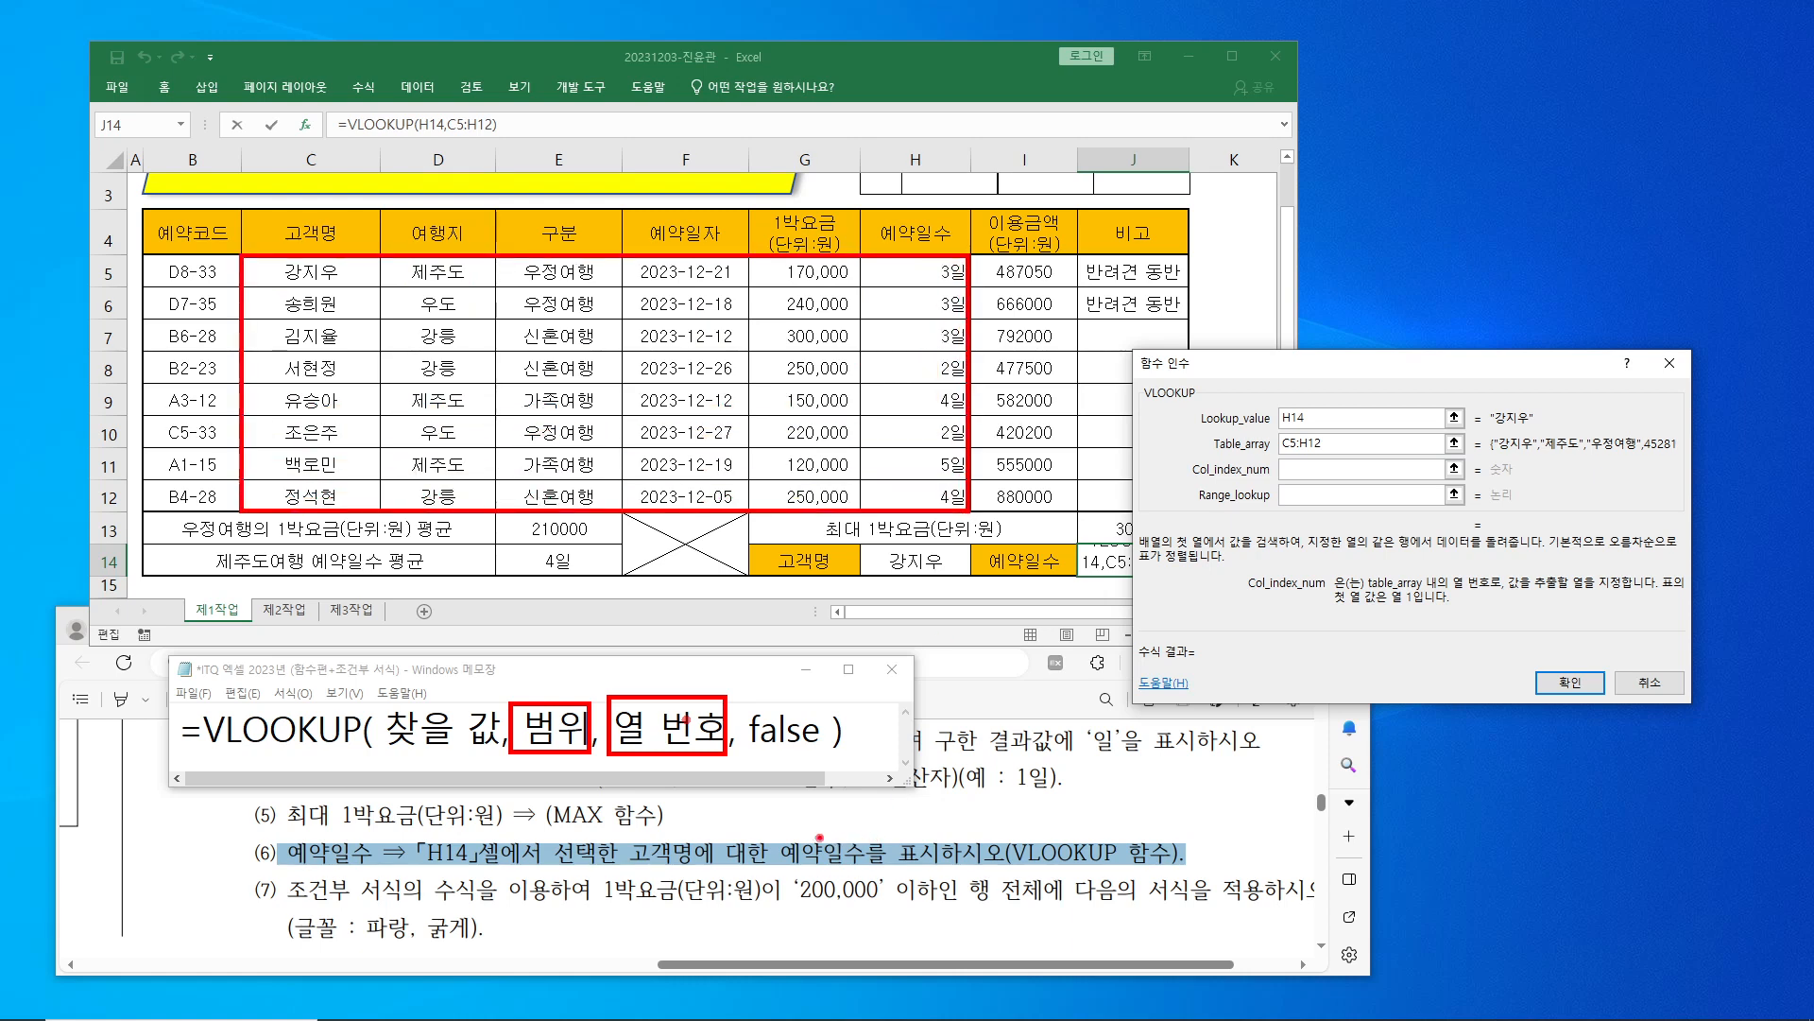
pyautogui.moveTo(782, 831); pyautogui.dragTo(865, 873)
pyautogui.moveTo(1032, 551); pyautogui.dragTo(1058, 538)
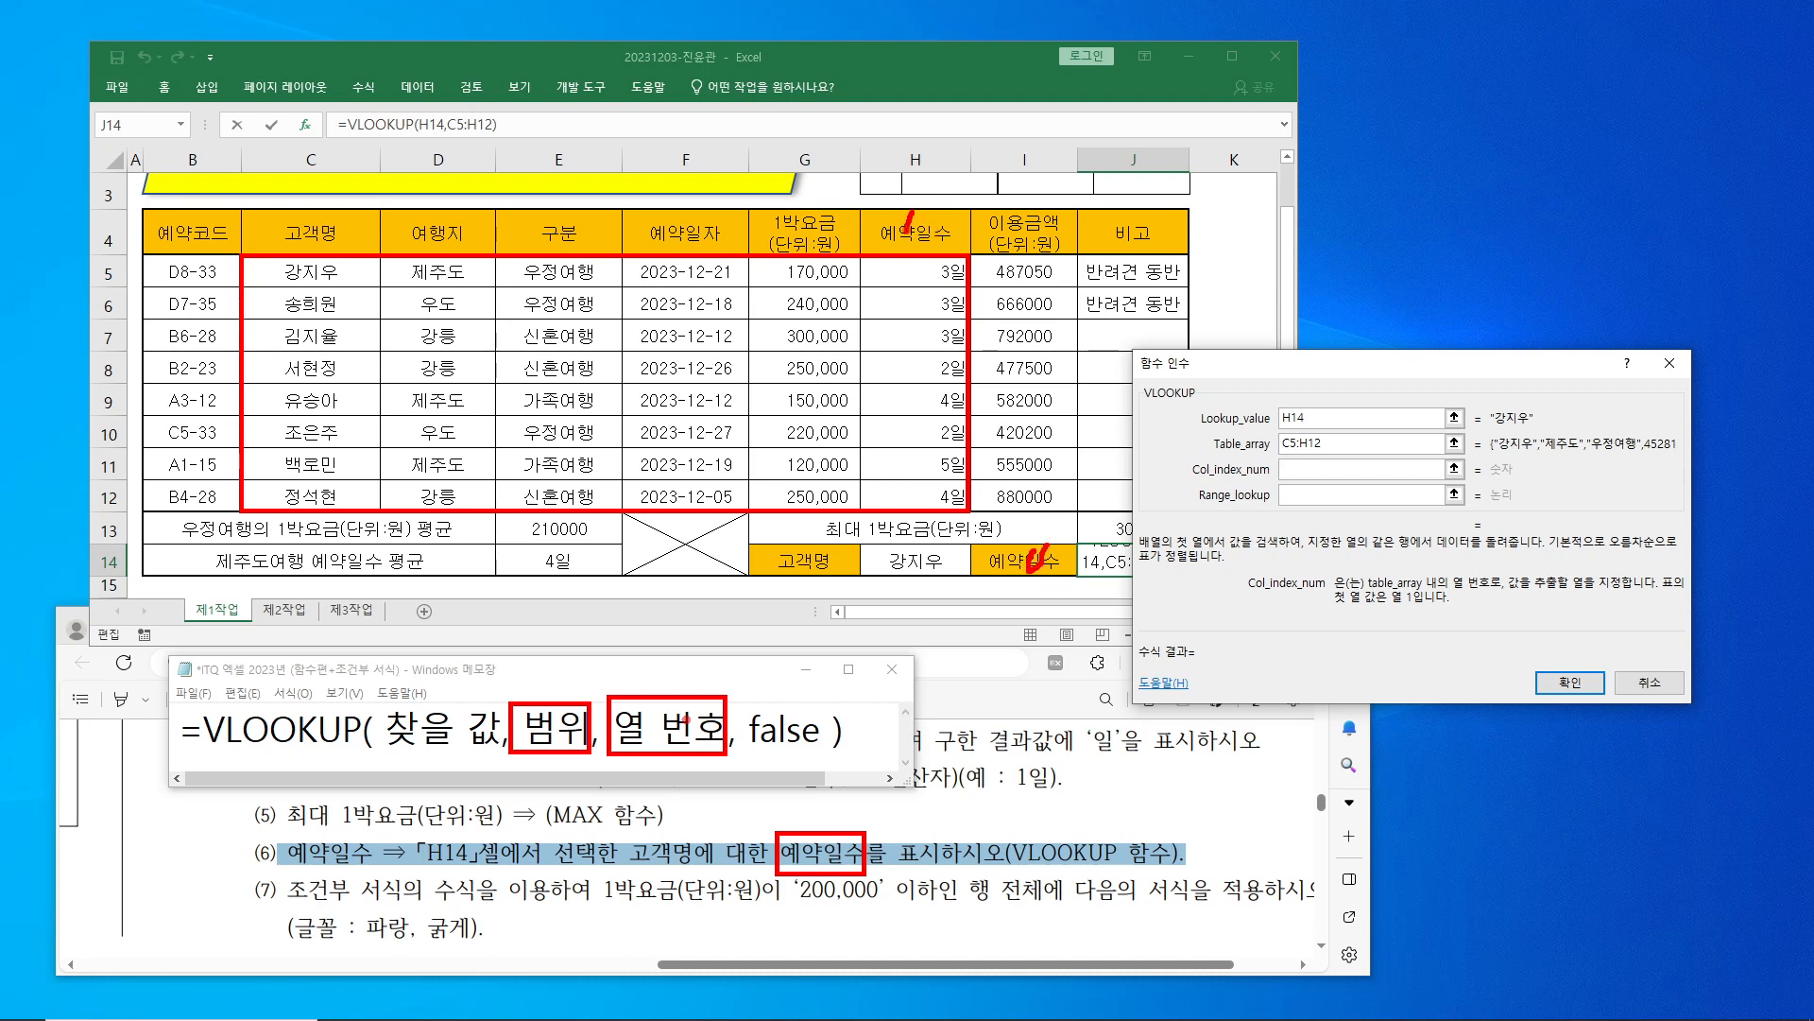
pyautogui.moveTo(905, 264); pyautogui.dragTo(965, 202)
pyautogui.moveTo(320, 280)
pyautogui.mouseDown()
pyautogui.moveTo(317, 251)
pyautogui.moveTo(327, 484)
pyautogui.mouseUp()
pyautogui.moveTo(418, 435)
pyautogui.mouseDown()
pyautogui.moveTo(416, 486)
pyautogui.moveTo(475, 472)
pyautogui.mouseUp()
pyautogui.moveTo(549, 408)
pyautogui.mouseDown()
pyautogui.moveTo(591, 420)
pyautogui.moveTo(541, 458)
pyautogui.mouseUp()
pyautogui.moveTo(700, 321)
pyautogui.mouseDown()
pyautogui.moveTo(666, 364)
pyautogui.moveTo(720, 370)
pyautogui.moveTo(686, 392)
pyautogui.mouseUp()
pyautogui.moveTo(815, 302)
pyautogui.mouseDown()
pyautogui.moveTo(828, 376)
pyautogui.moveTo(777, 380)
pyautogui.mouseUp()
pyautogui.moveTo(815, 321); pyautogui.dragTo(855, 312)
pyautogui.moveTo(933, 270); pyautogui.dragTo(907, 299)
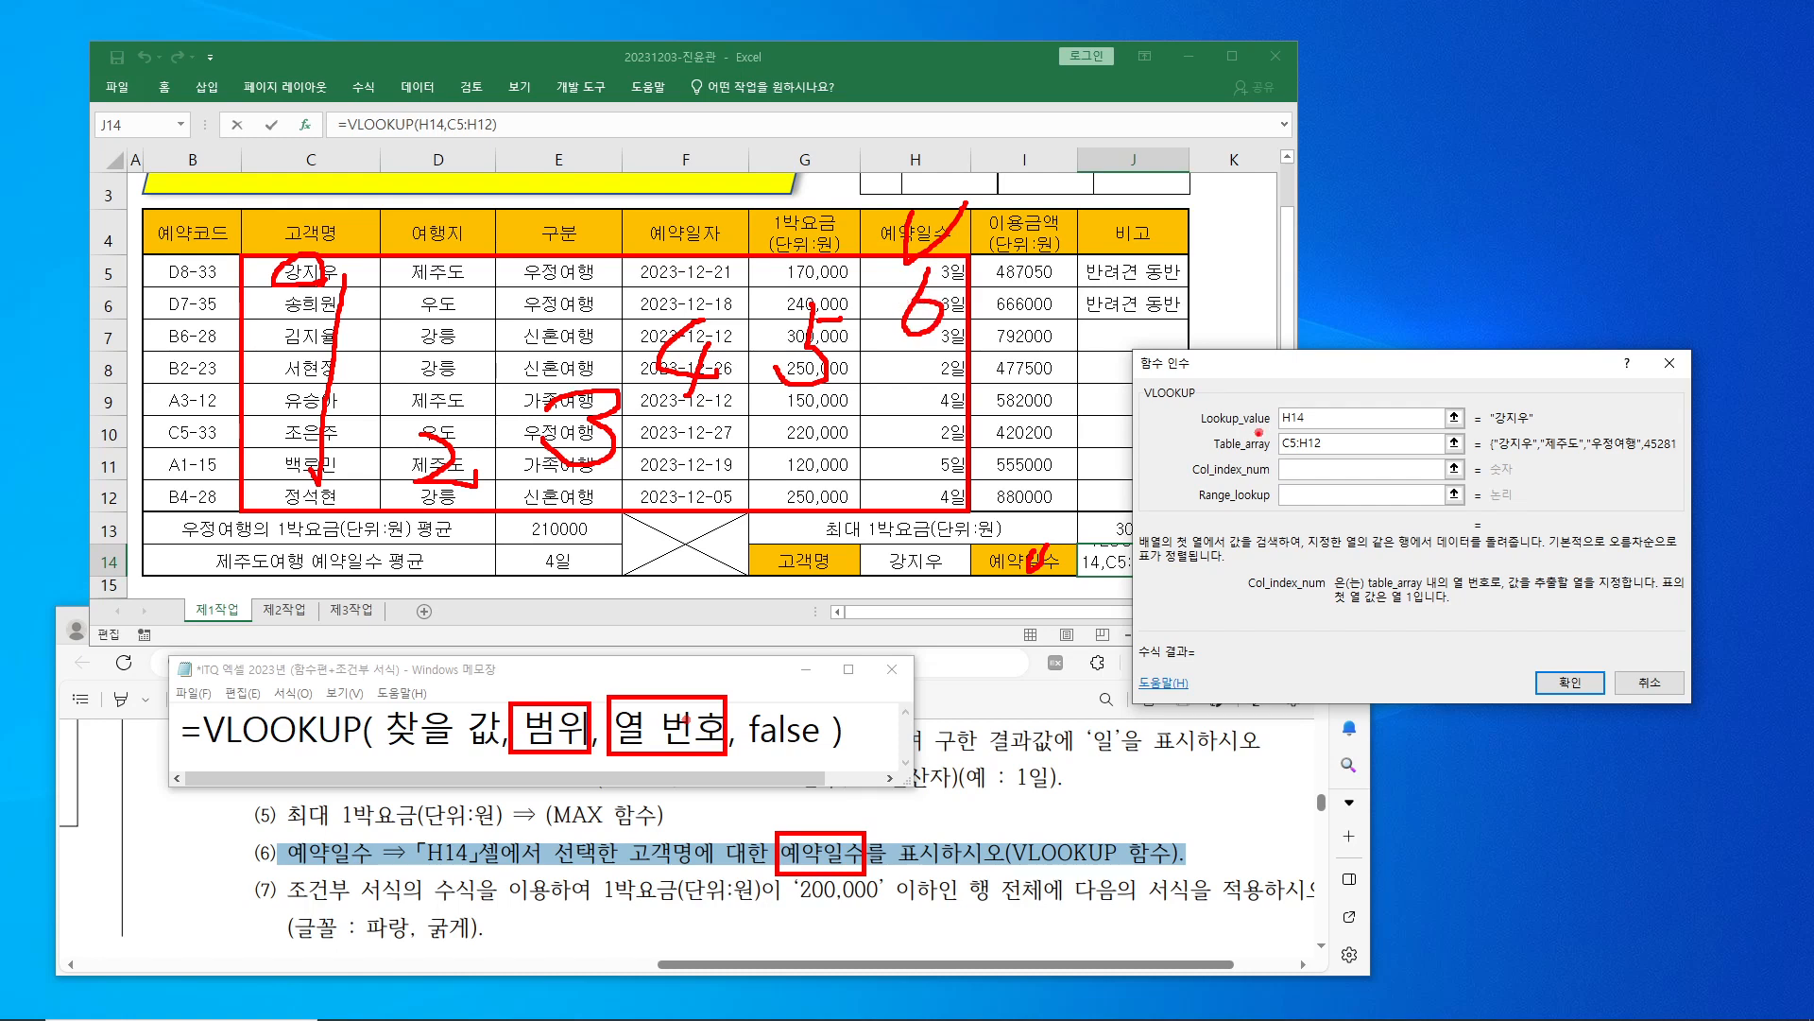
pyautogui.moveTo(1320, 437); pyautogui.dragTo(1285, 485)
pyautogui.moveTo(171, 240); pyautogui.dragTo(234, 274)
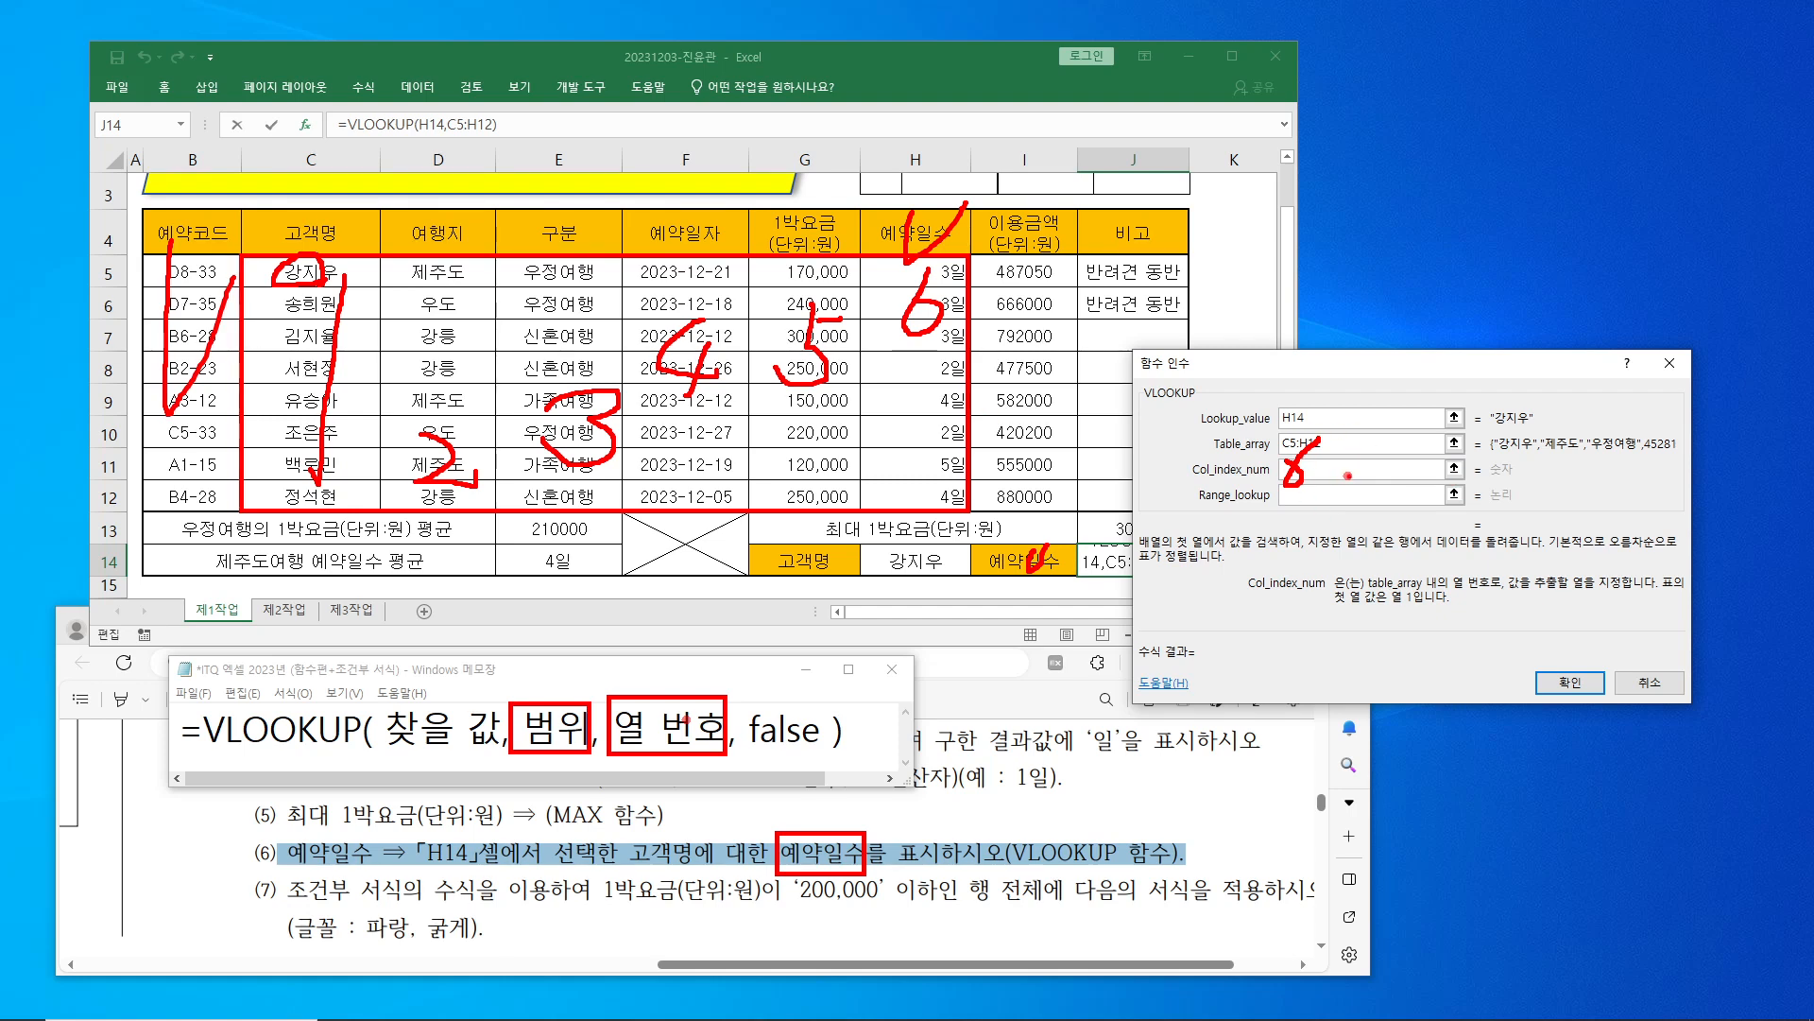
pyautogui.press('Escape')
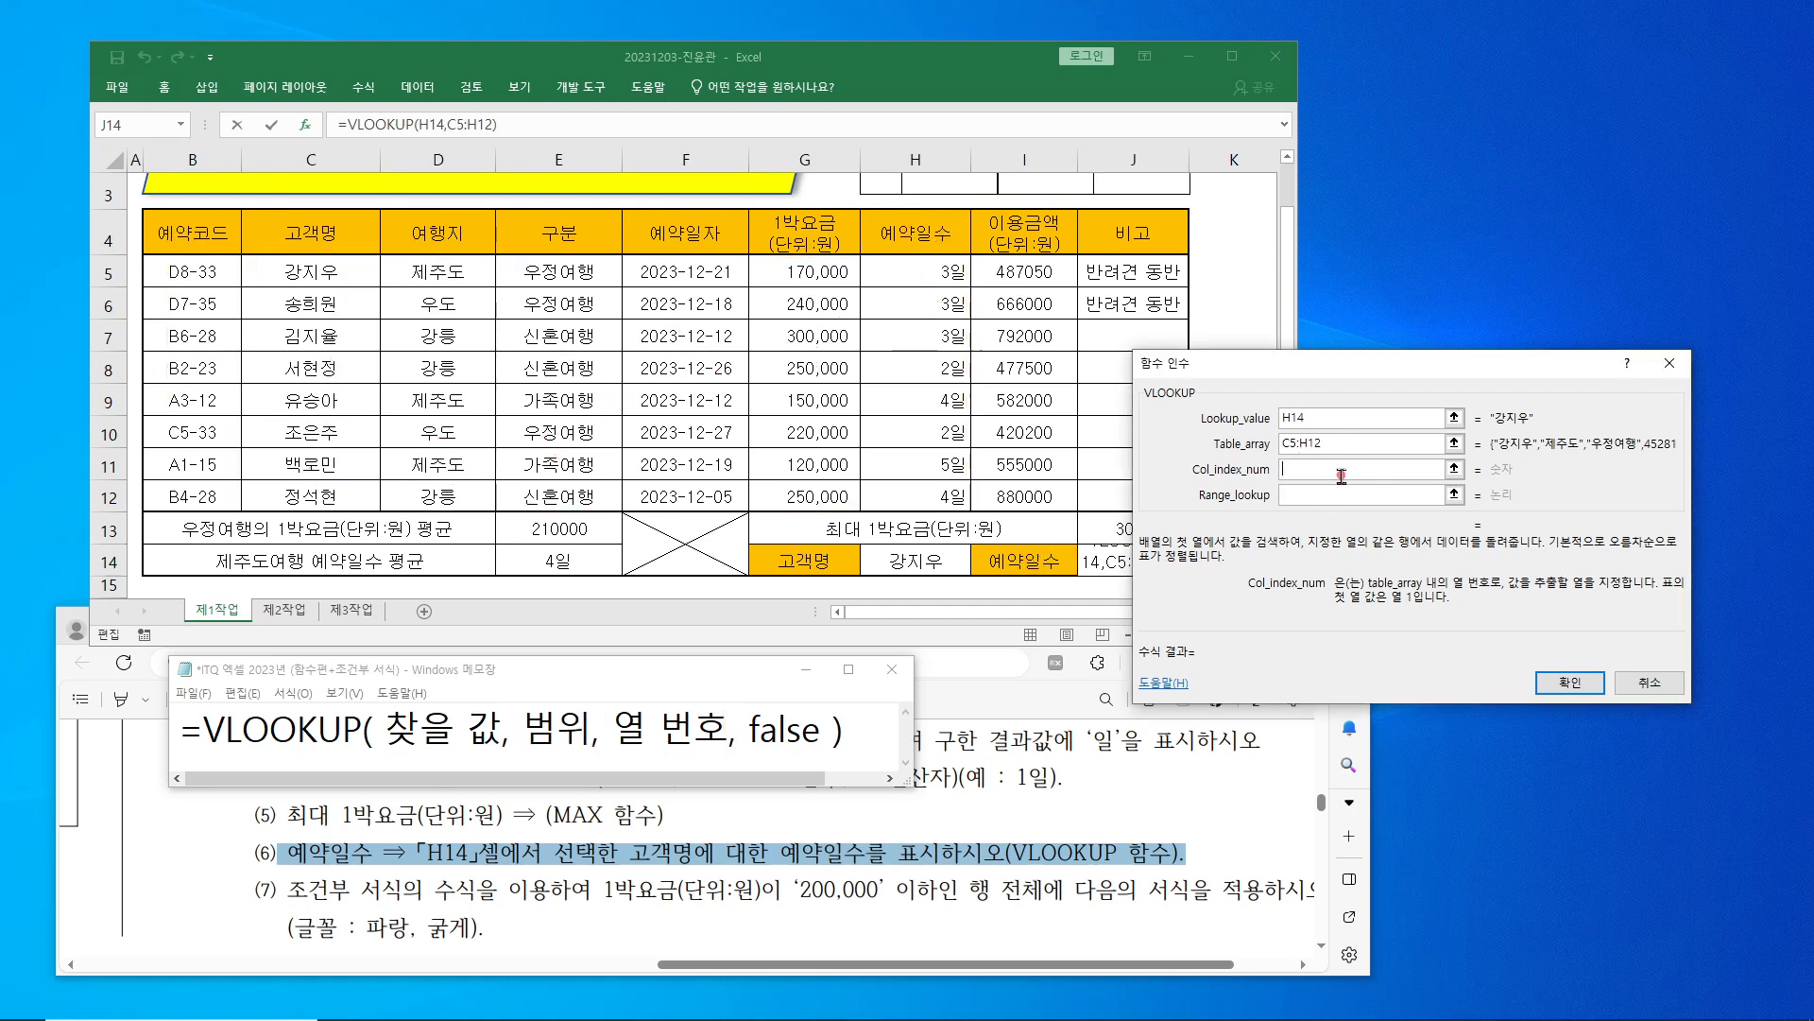
# - Set Col_index_num to 6 and Range_lookup to false for an exact match, and complete the VLOOKUP formula in J14
pyautogui.press('Tab')
pyautogui.write('6')
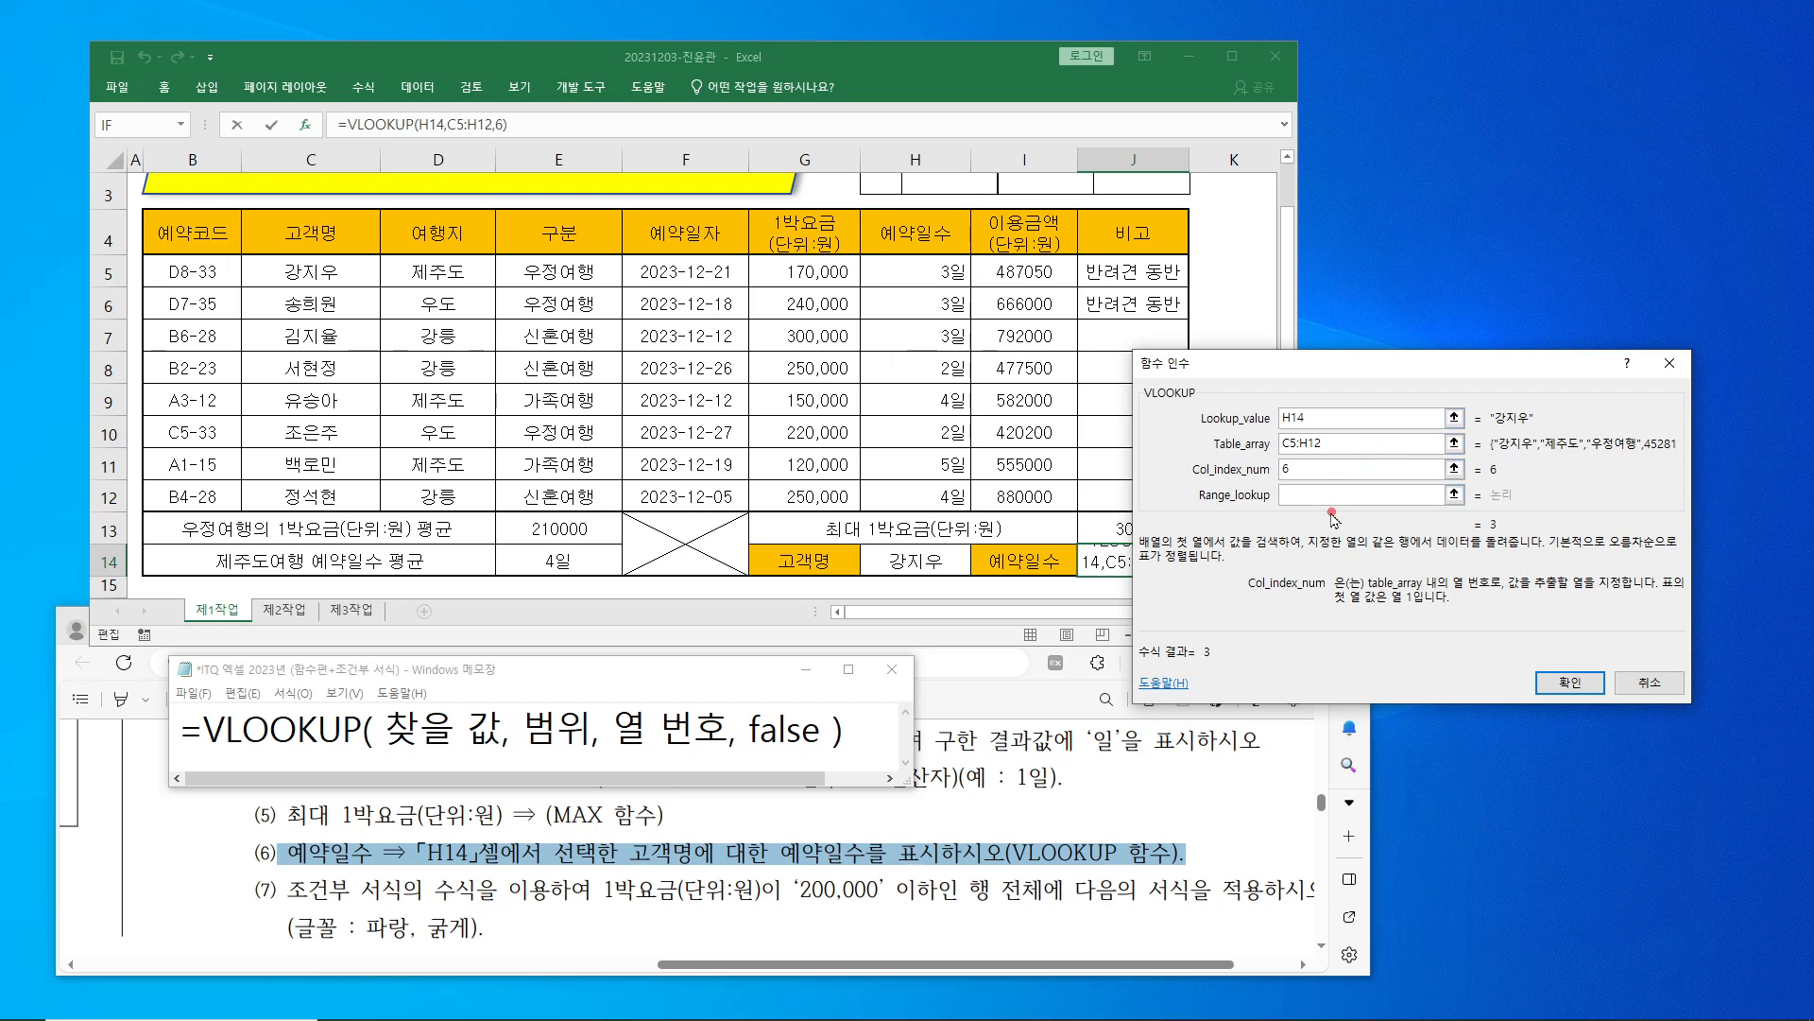
pyautogui.click(1311, 496)
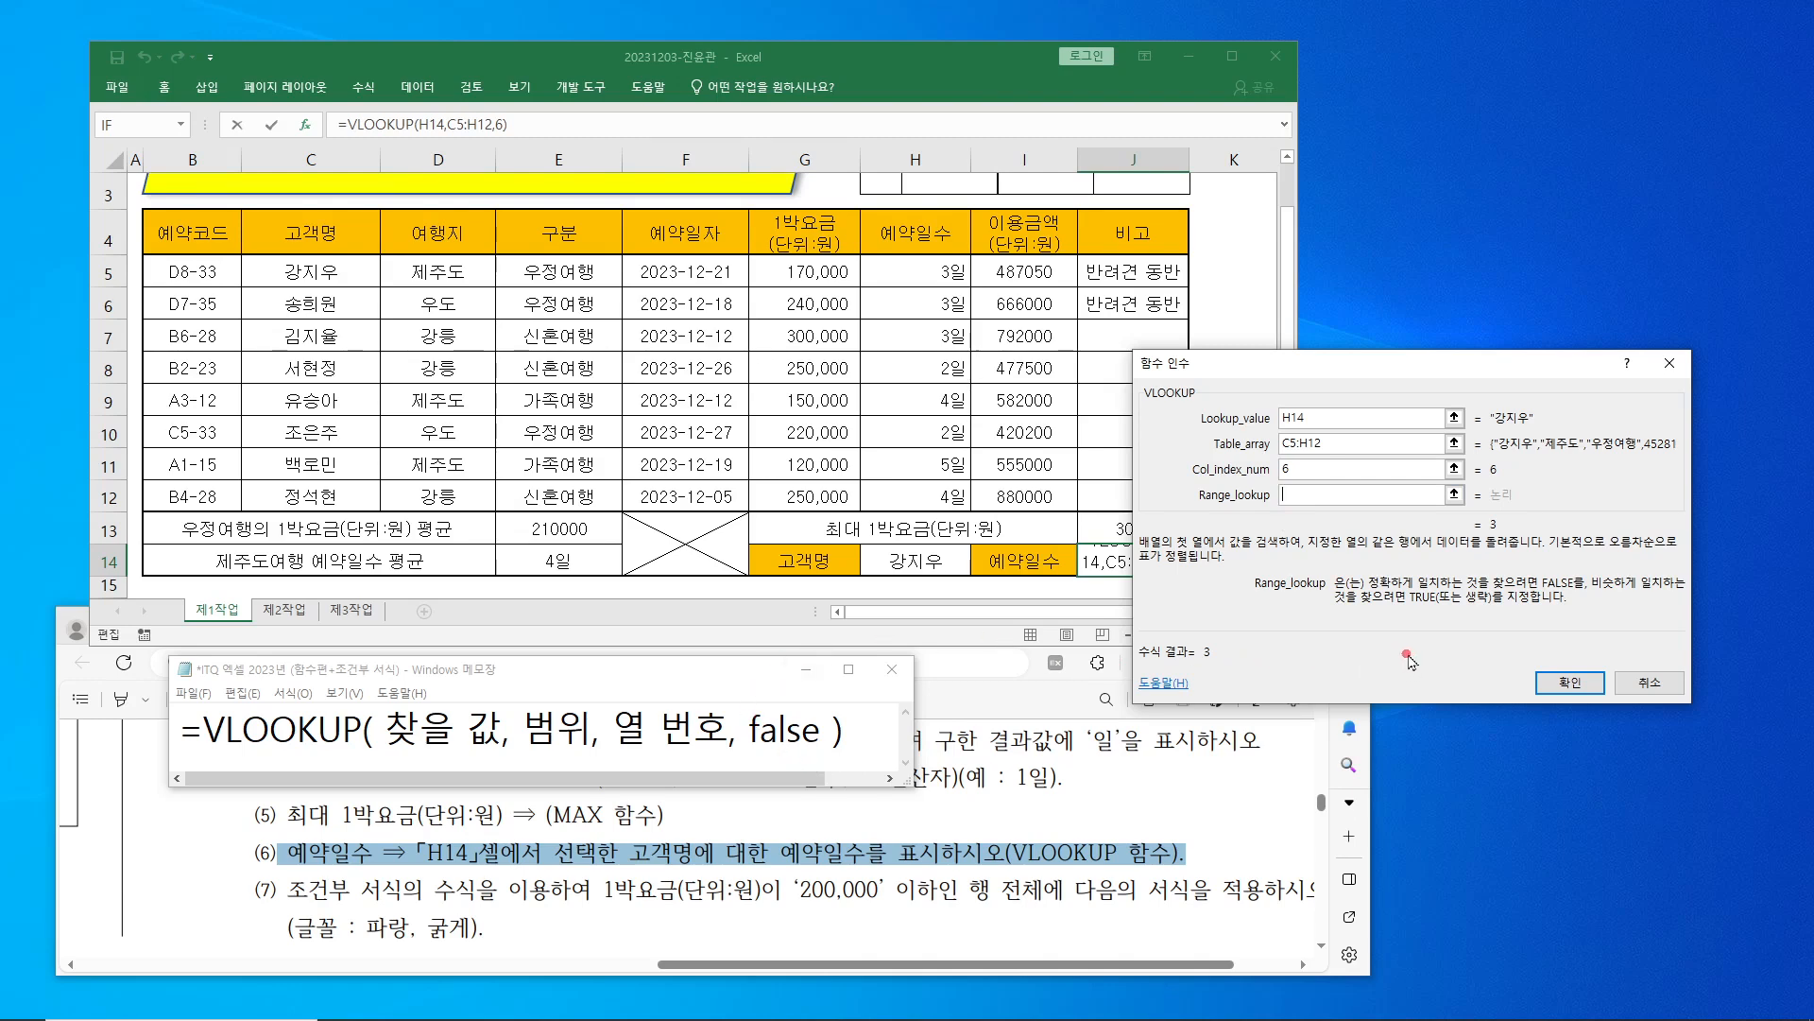
pyautogui.moveTo(1340, 555); pyautogui.dragTo(1589, 594)
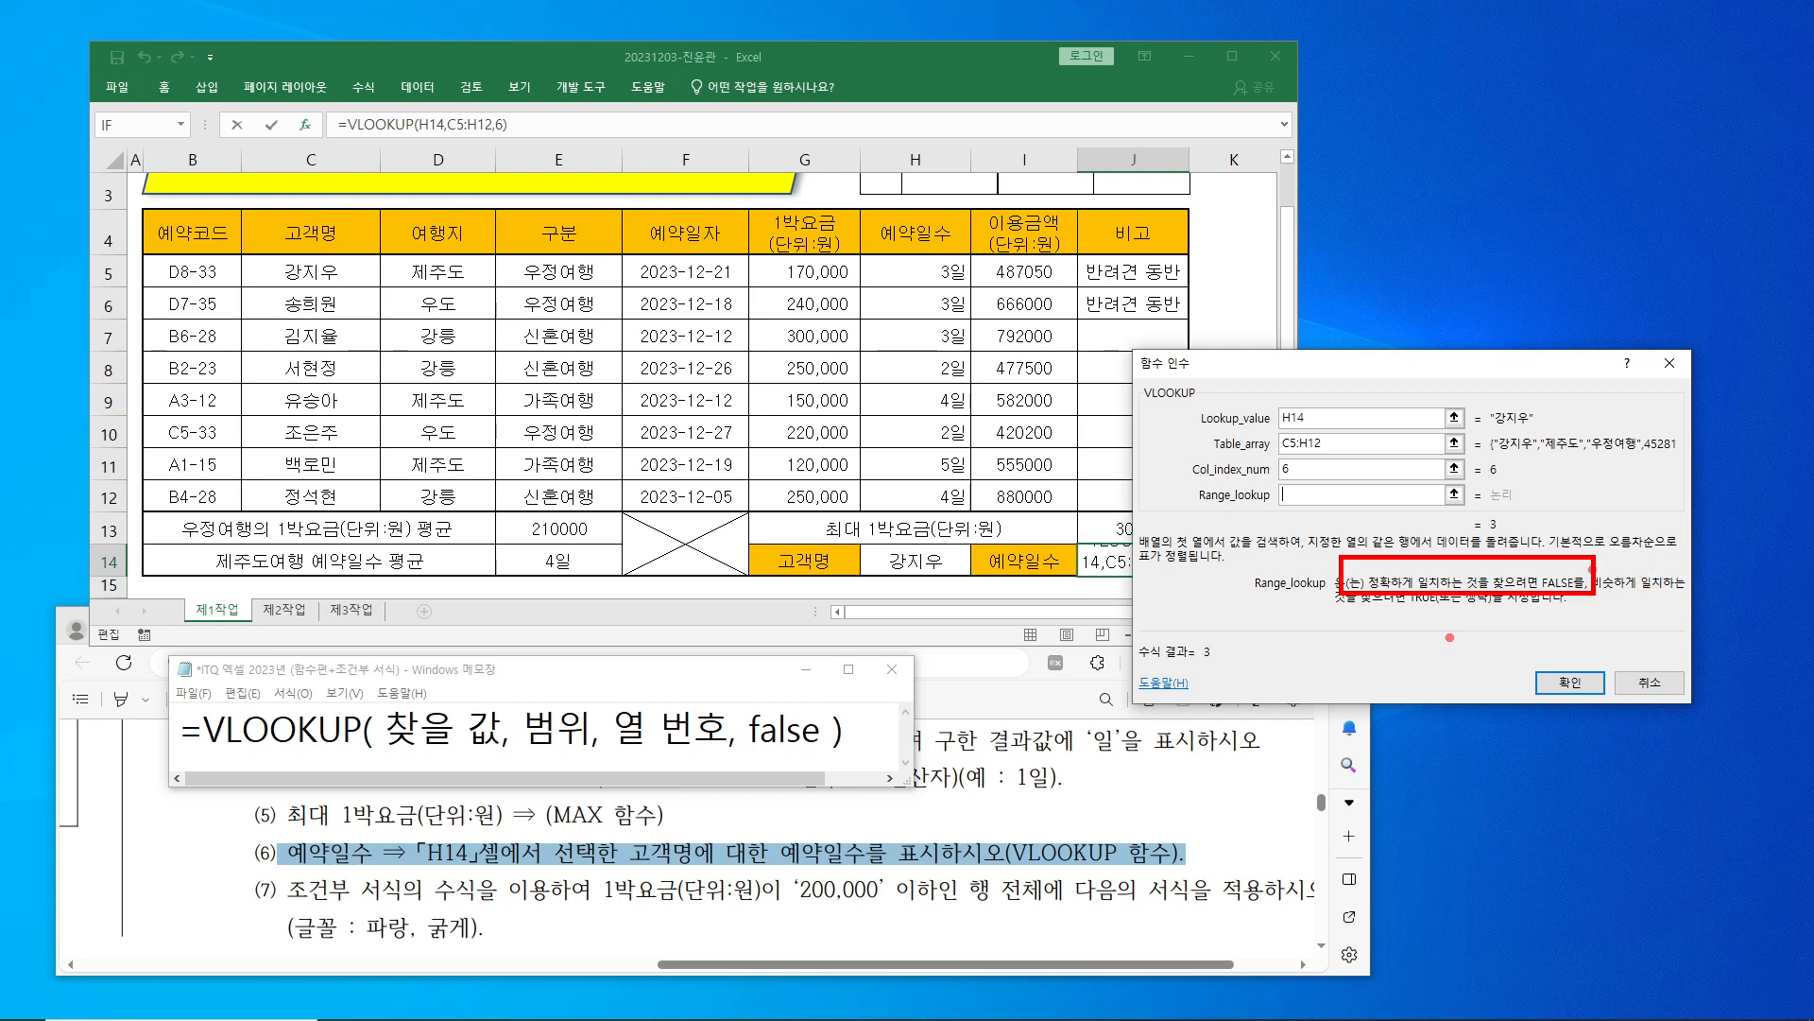
pyautogui.moveTo(1540, 557)
pyautogui.mouseDown()
pyautogui.moveTo(1564, 586)
pyautogui.moveTo(1599, 515)
pyautogui.mouseUp()
pyautogui.press('Escape')
pyautogui.write('false')
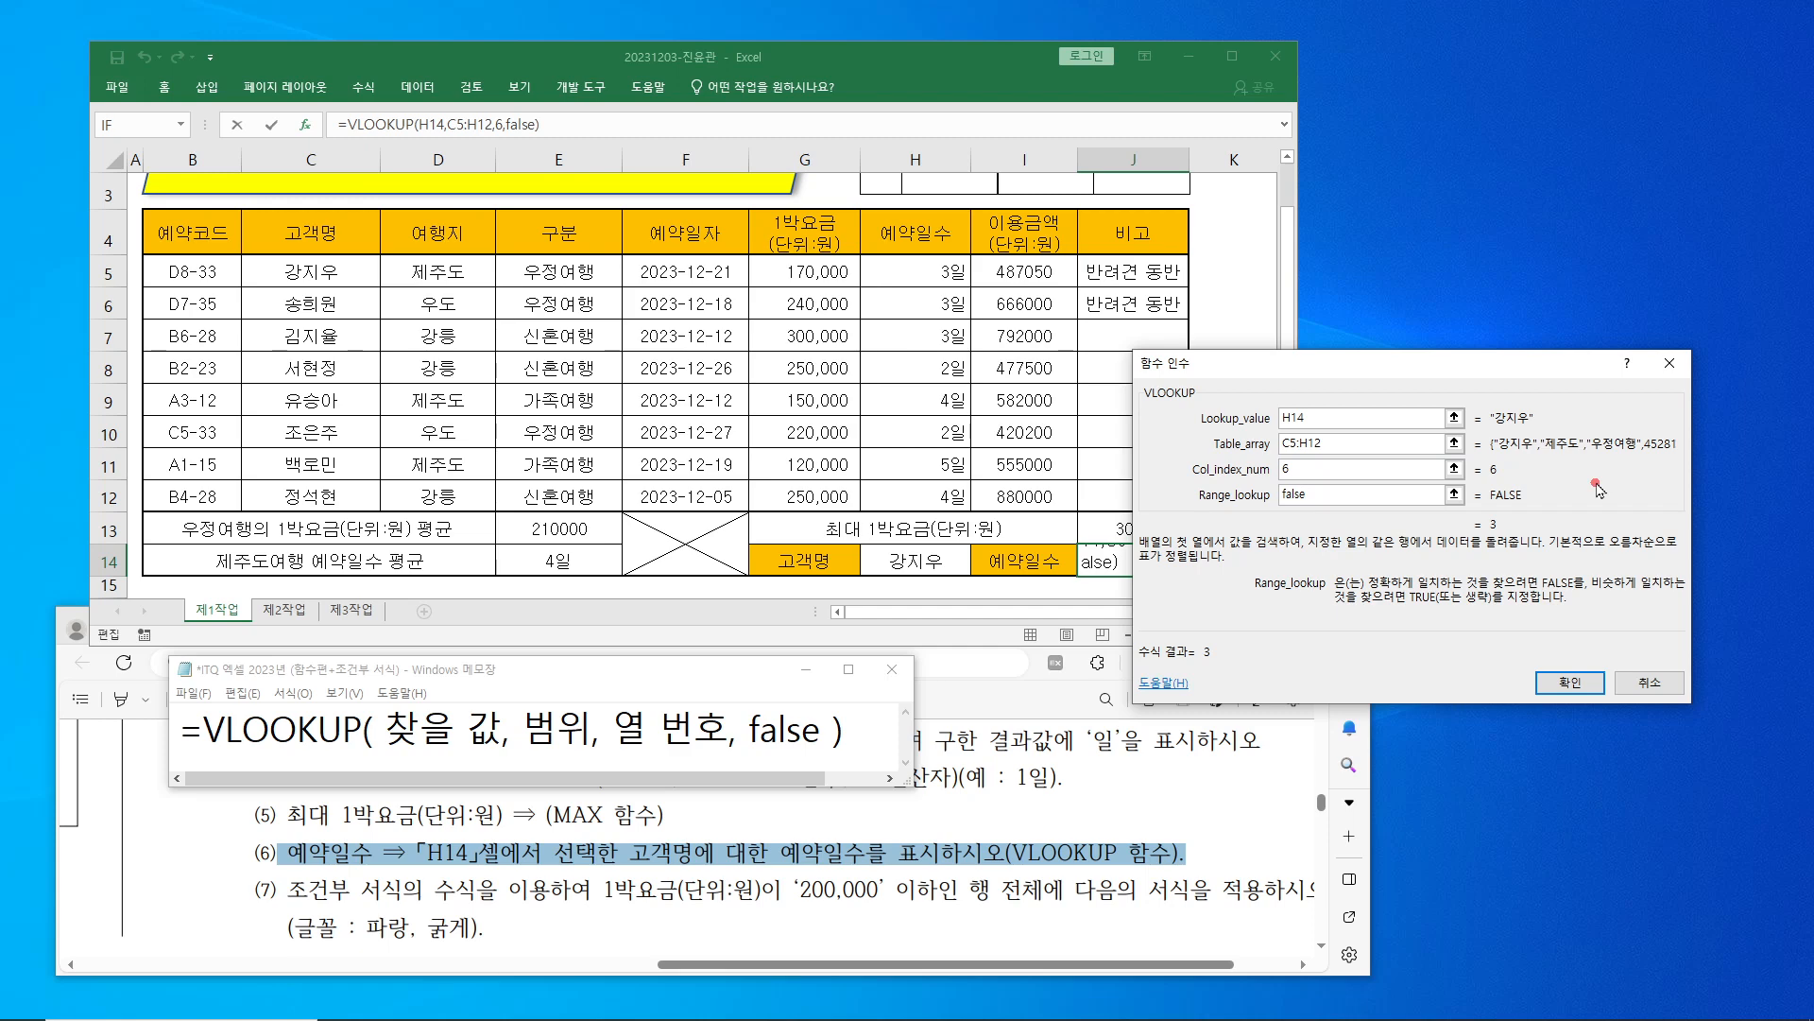
pyautogui.moveTo(1348, 369); pyautogui.dragTo(1398, 373)
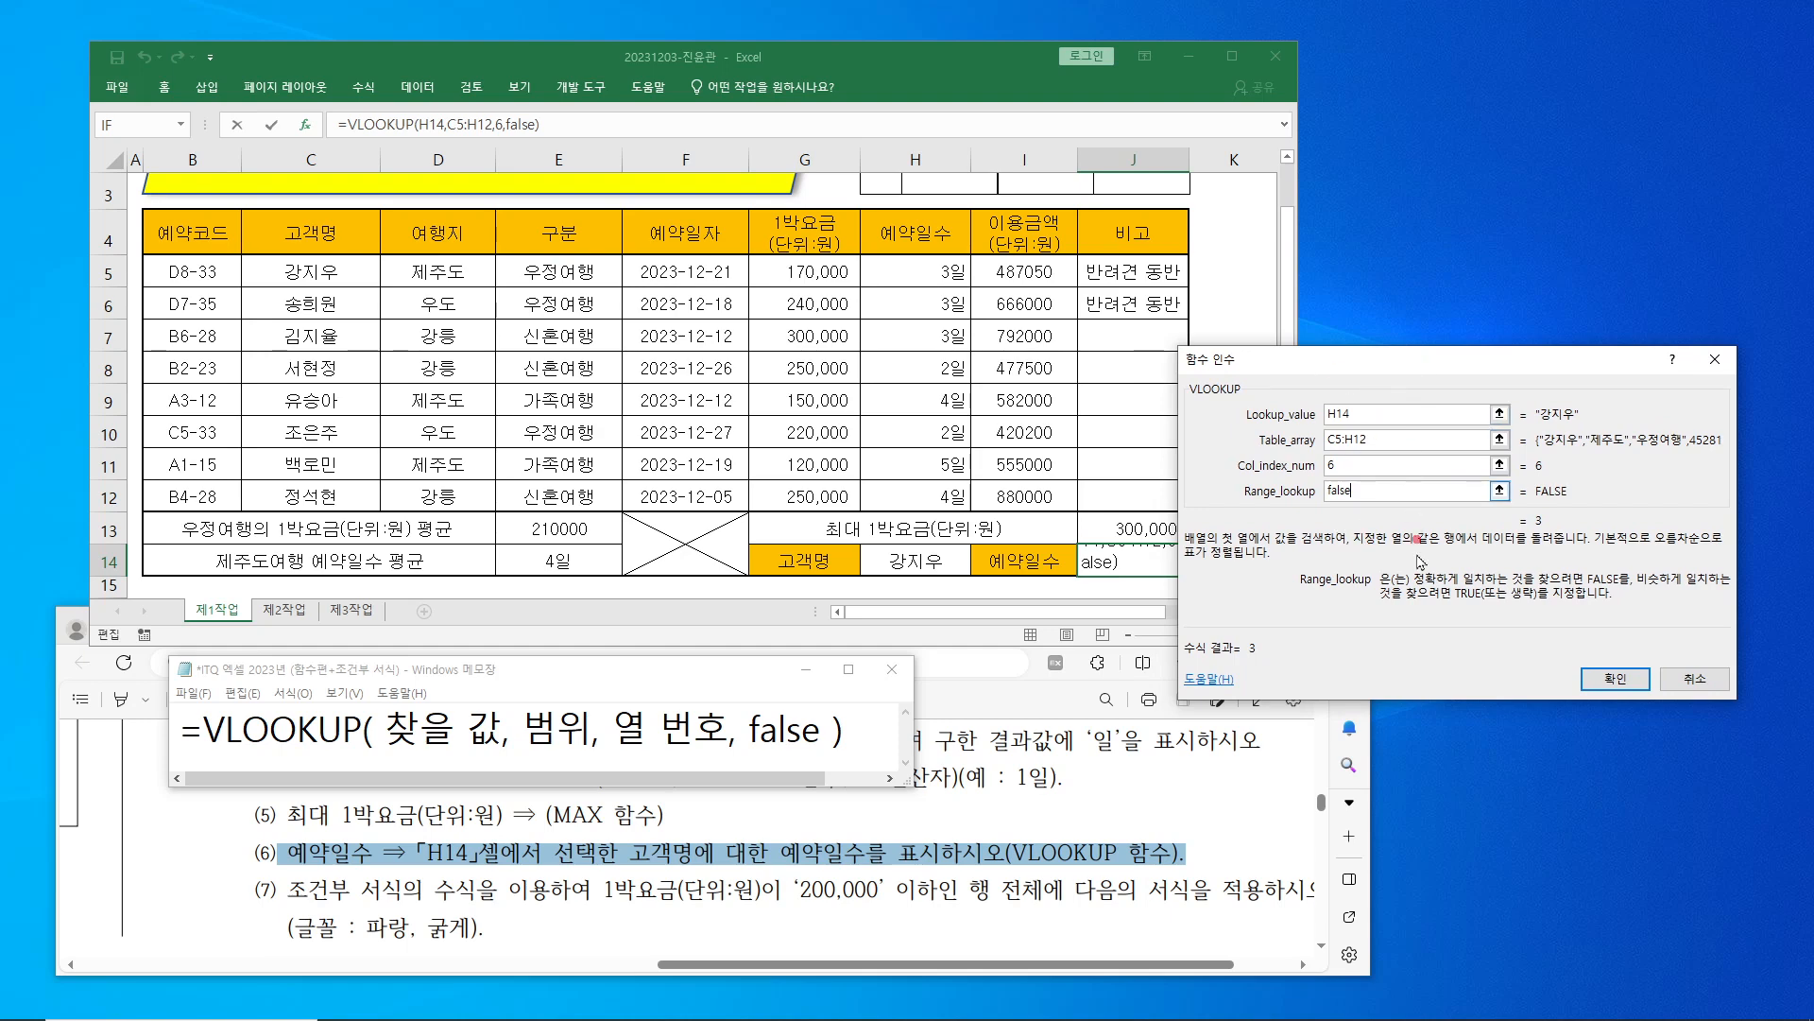
pyautogui.click(1616, 680)
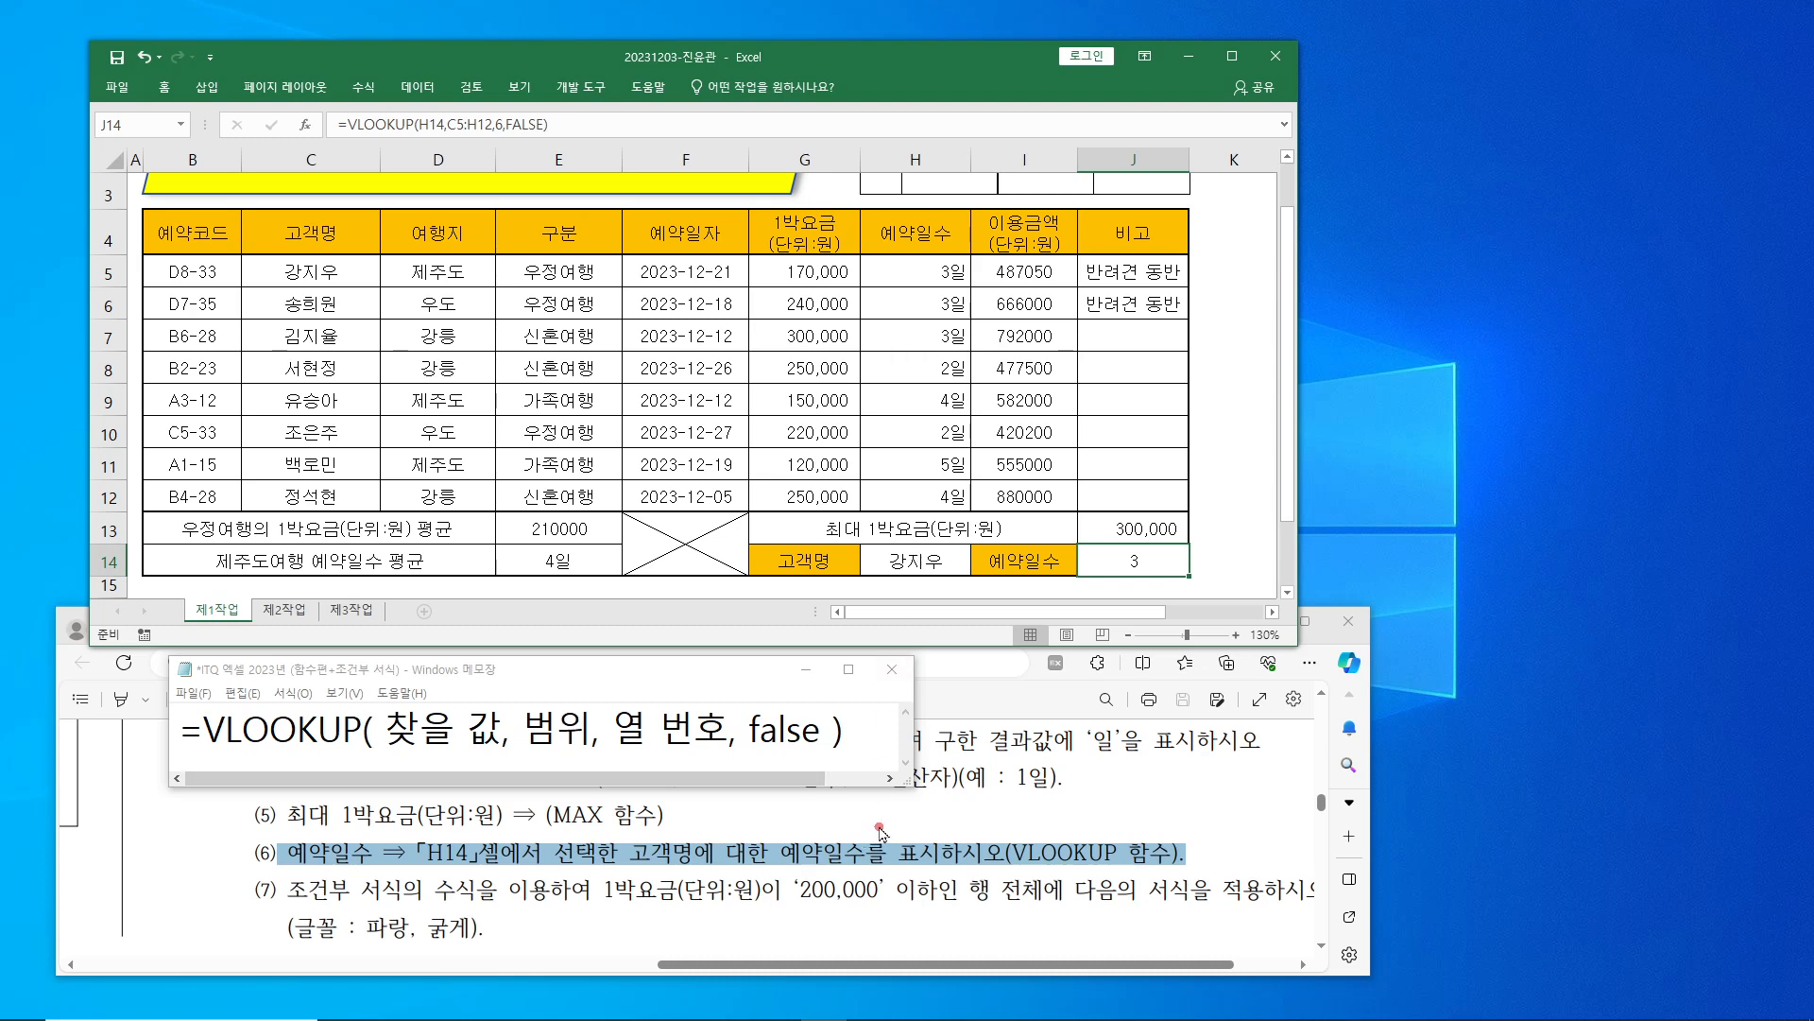
pyautogui.moveTo(698, 840); pyautogui.dragTo(891, 872)
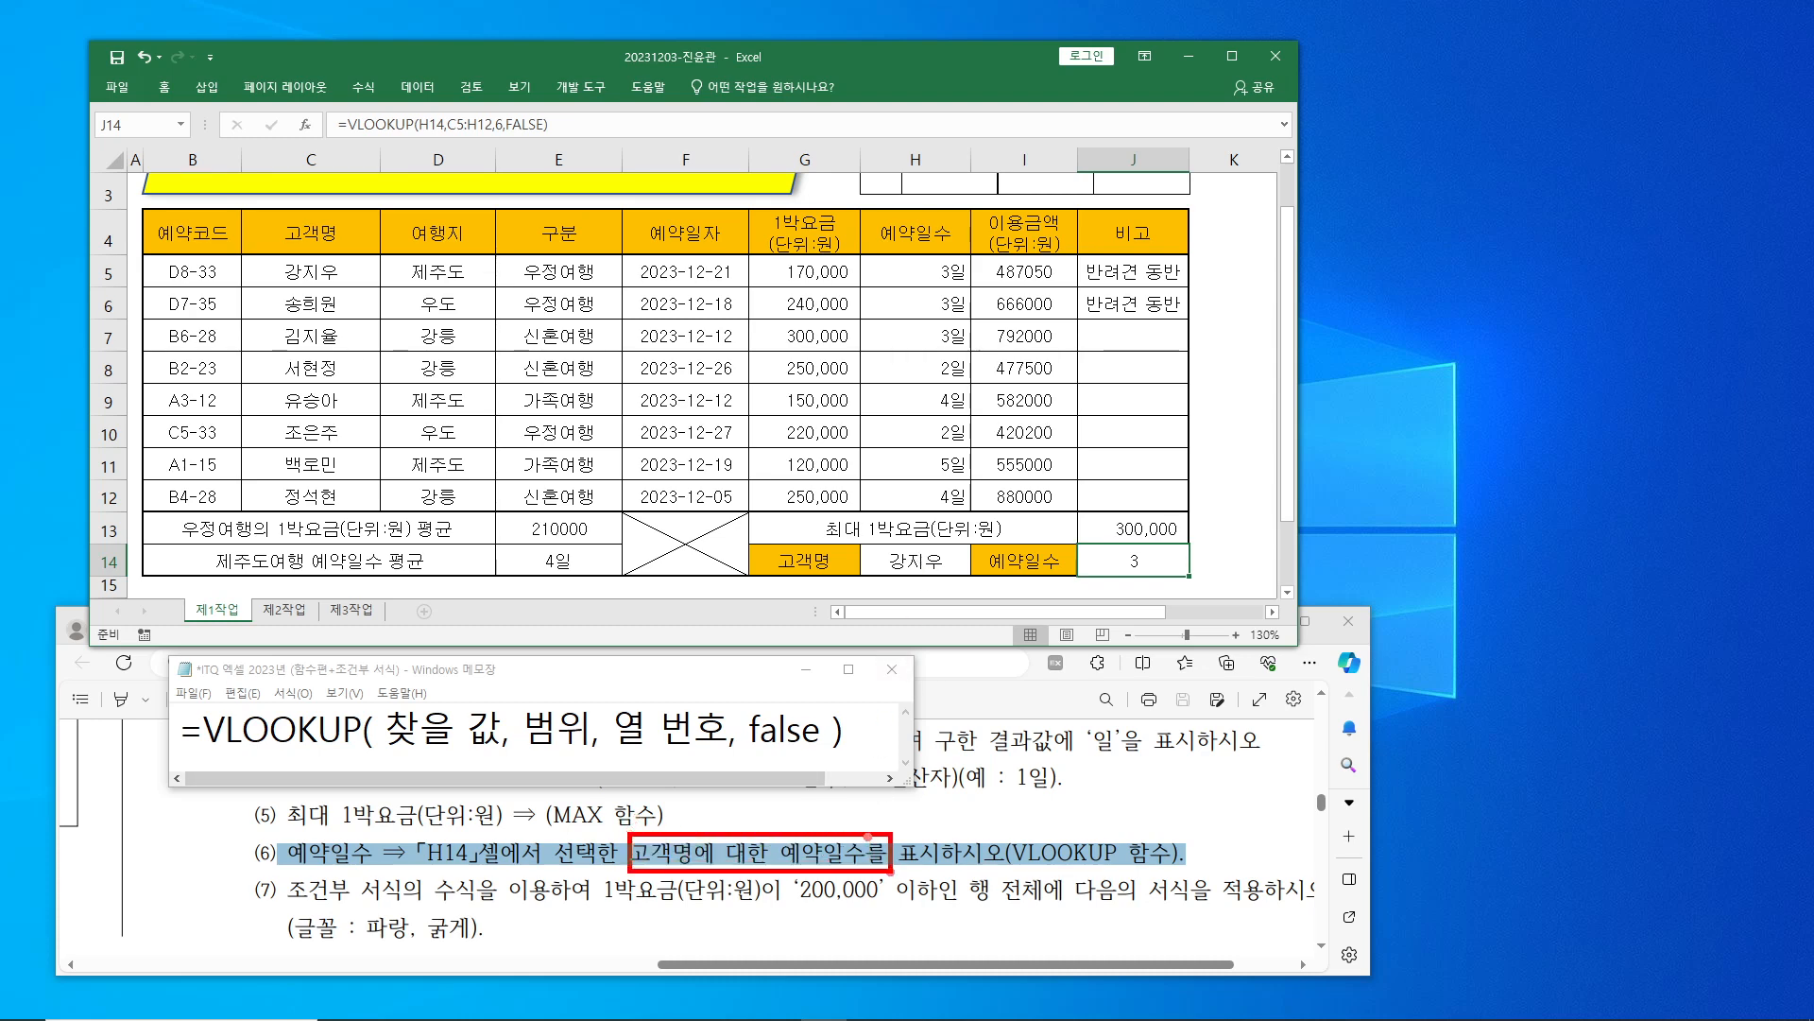
pyautogui.moveTo(271, 250); pyautogui.dragTo(355, 289)
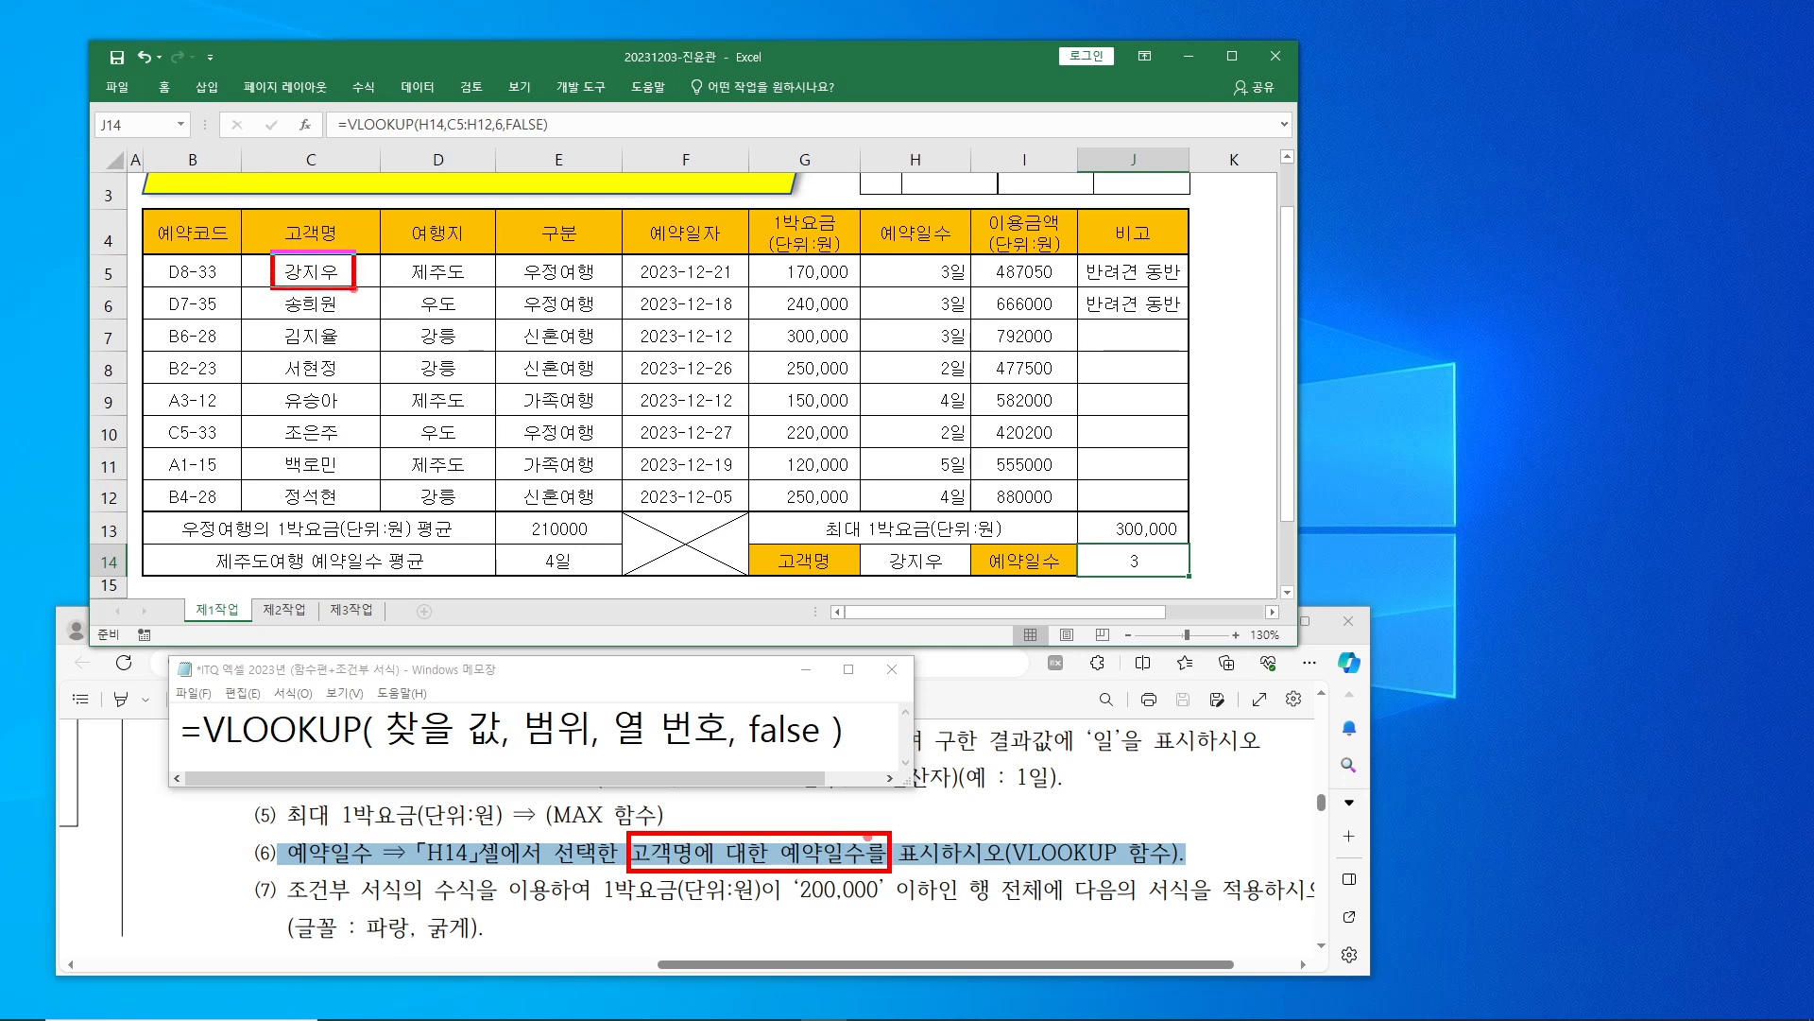
pyautogui.moveTo(884, 265); pyautogui.dragTo(965, 295)
pyautogui.moveTo(884, 555); pyautogui.dragTo(948, 574)
pyautogui.moveTo(1122, 553); pyautogui.dragTo(1162, 574)
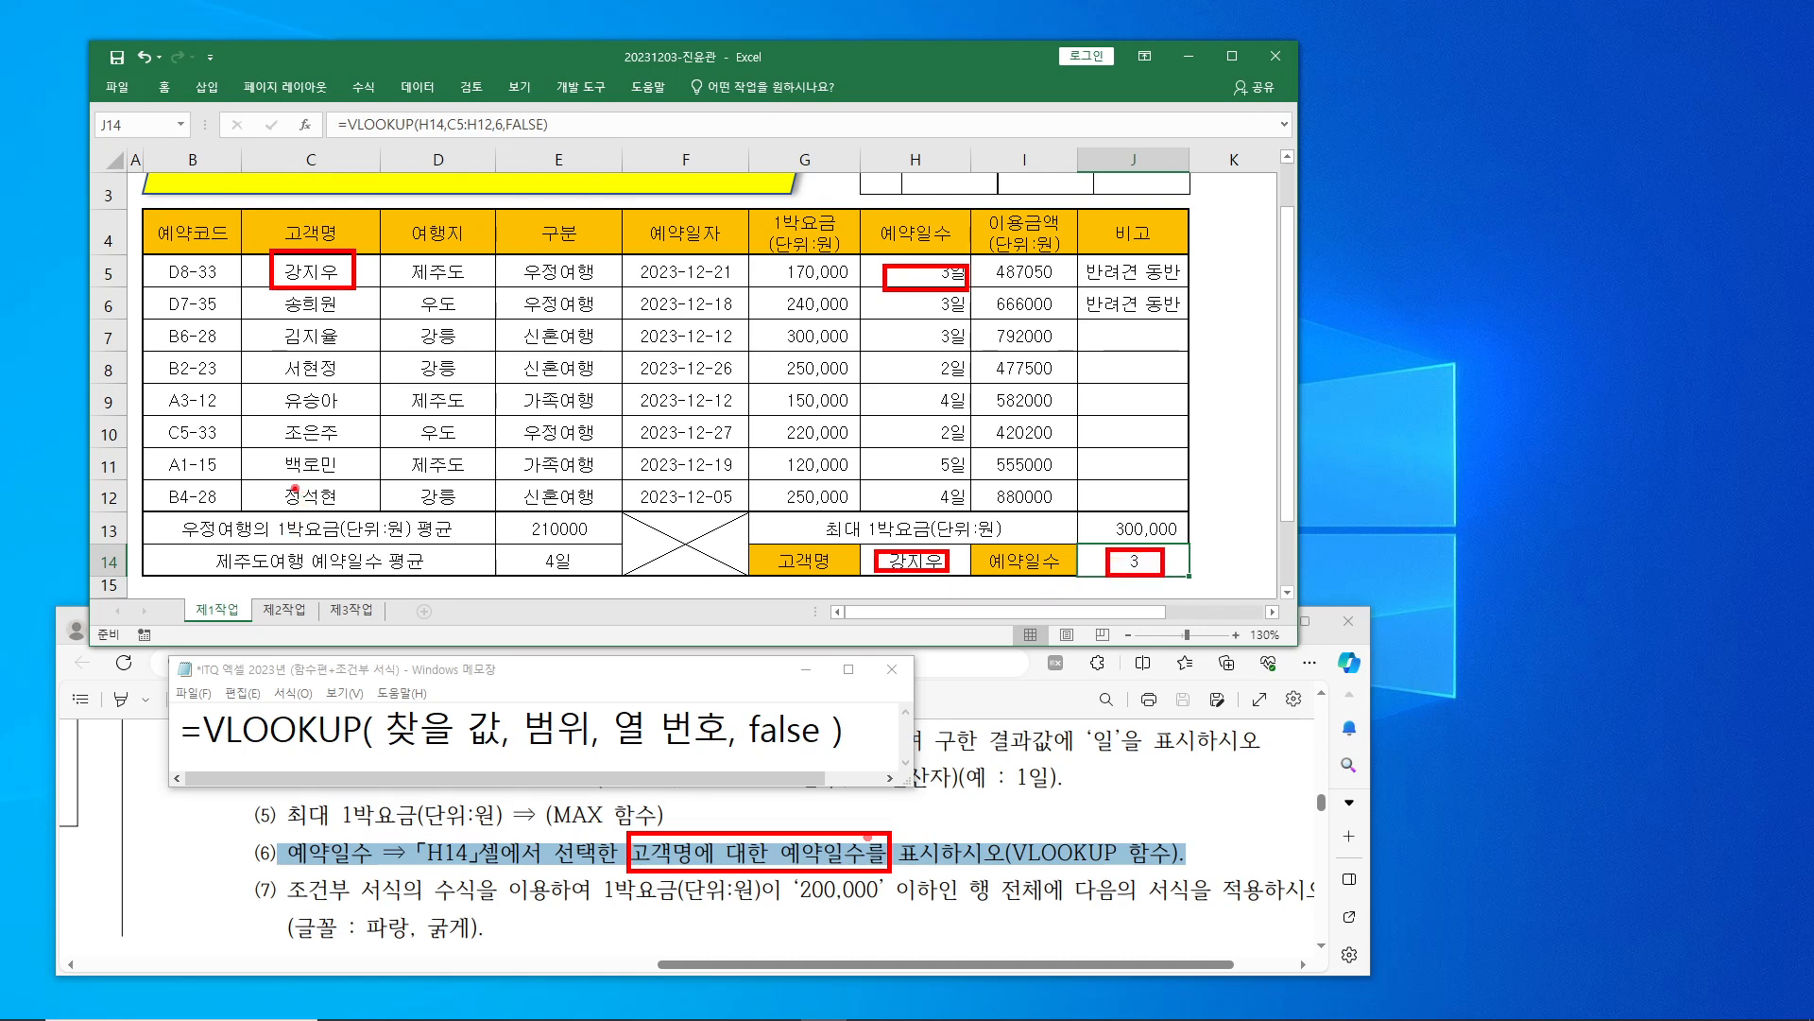
pyautogui.moveTo(273, 485); pyautogui.dragTo(357, 518)
pyautogui.moveTo(893, 486)
pyautogui.mouseDown()
pyautogui.moveTo(973, 499)
pyautogui.moveTo(971, 515)
pyautogui.mouseUp()
pyautogui.press('Escape')
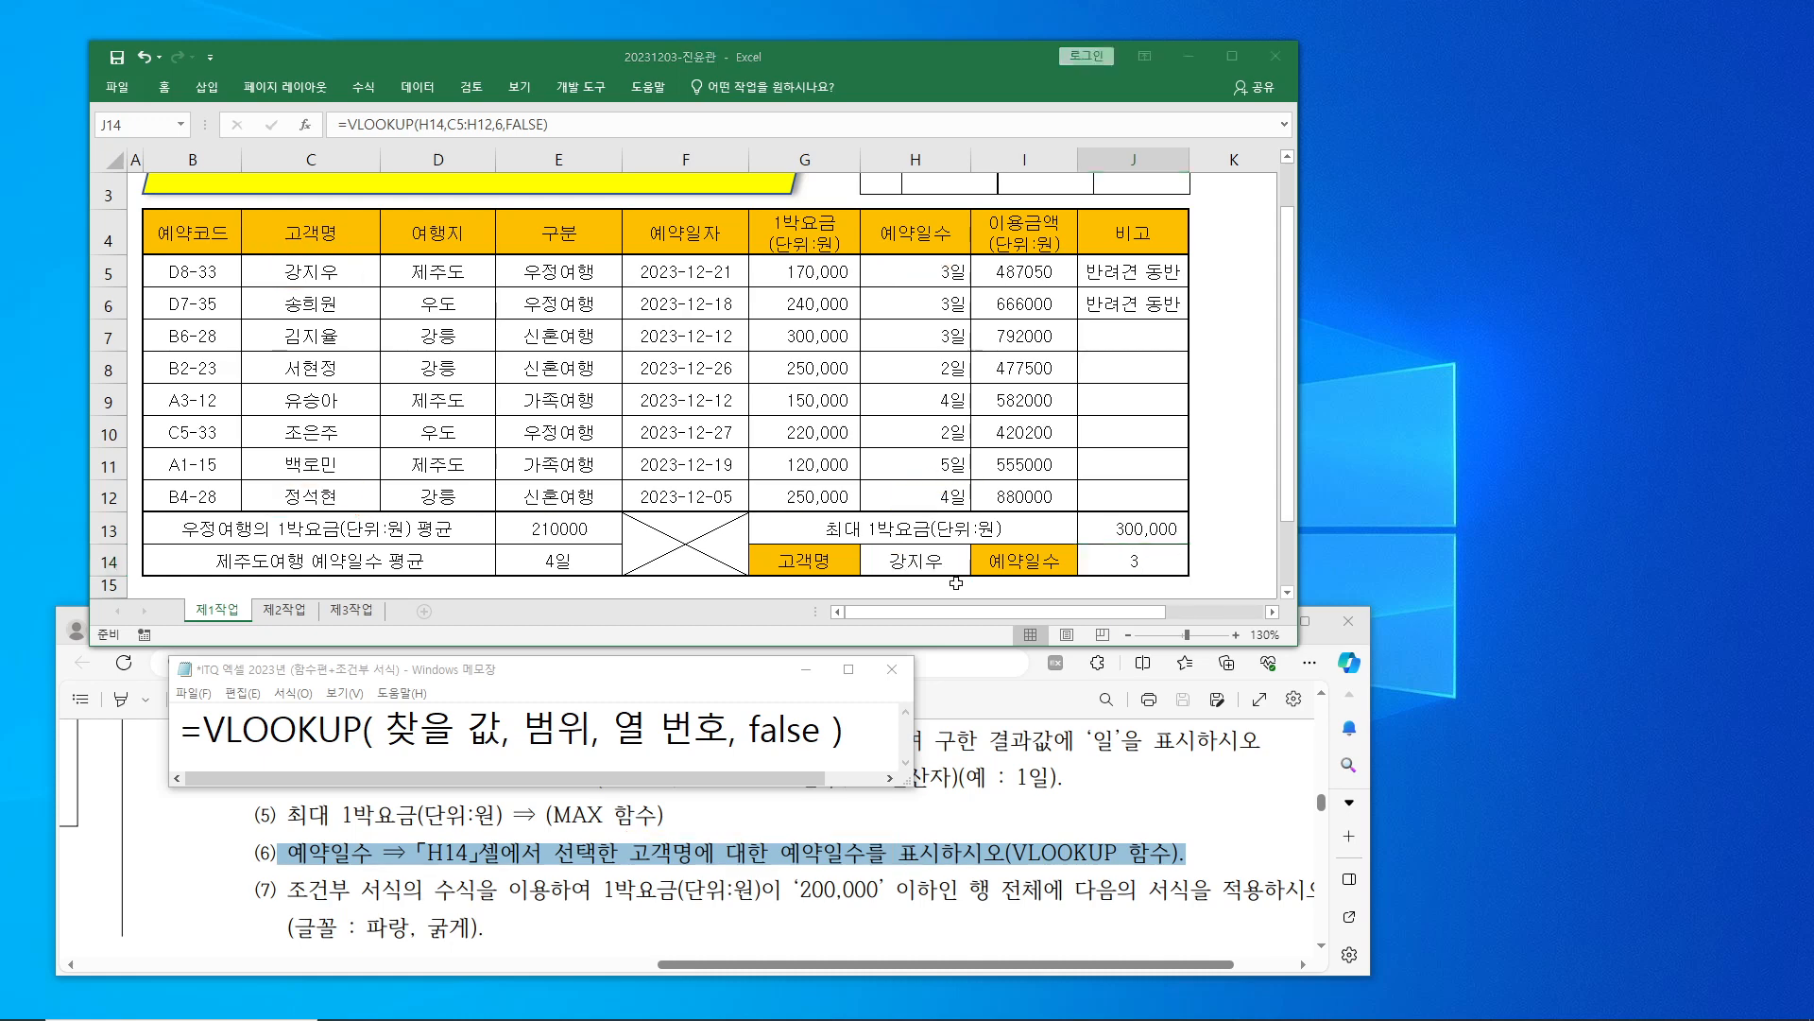
# - Test the lookup by choosing the last customer from the list in H14, and set H14 back to the first customer
pyautogui.click(959, 565)
pyautogui.click(980, 566)
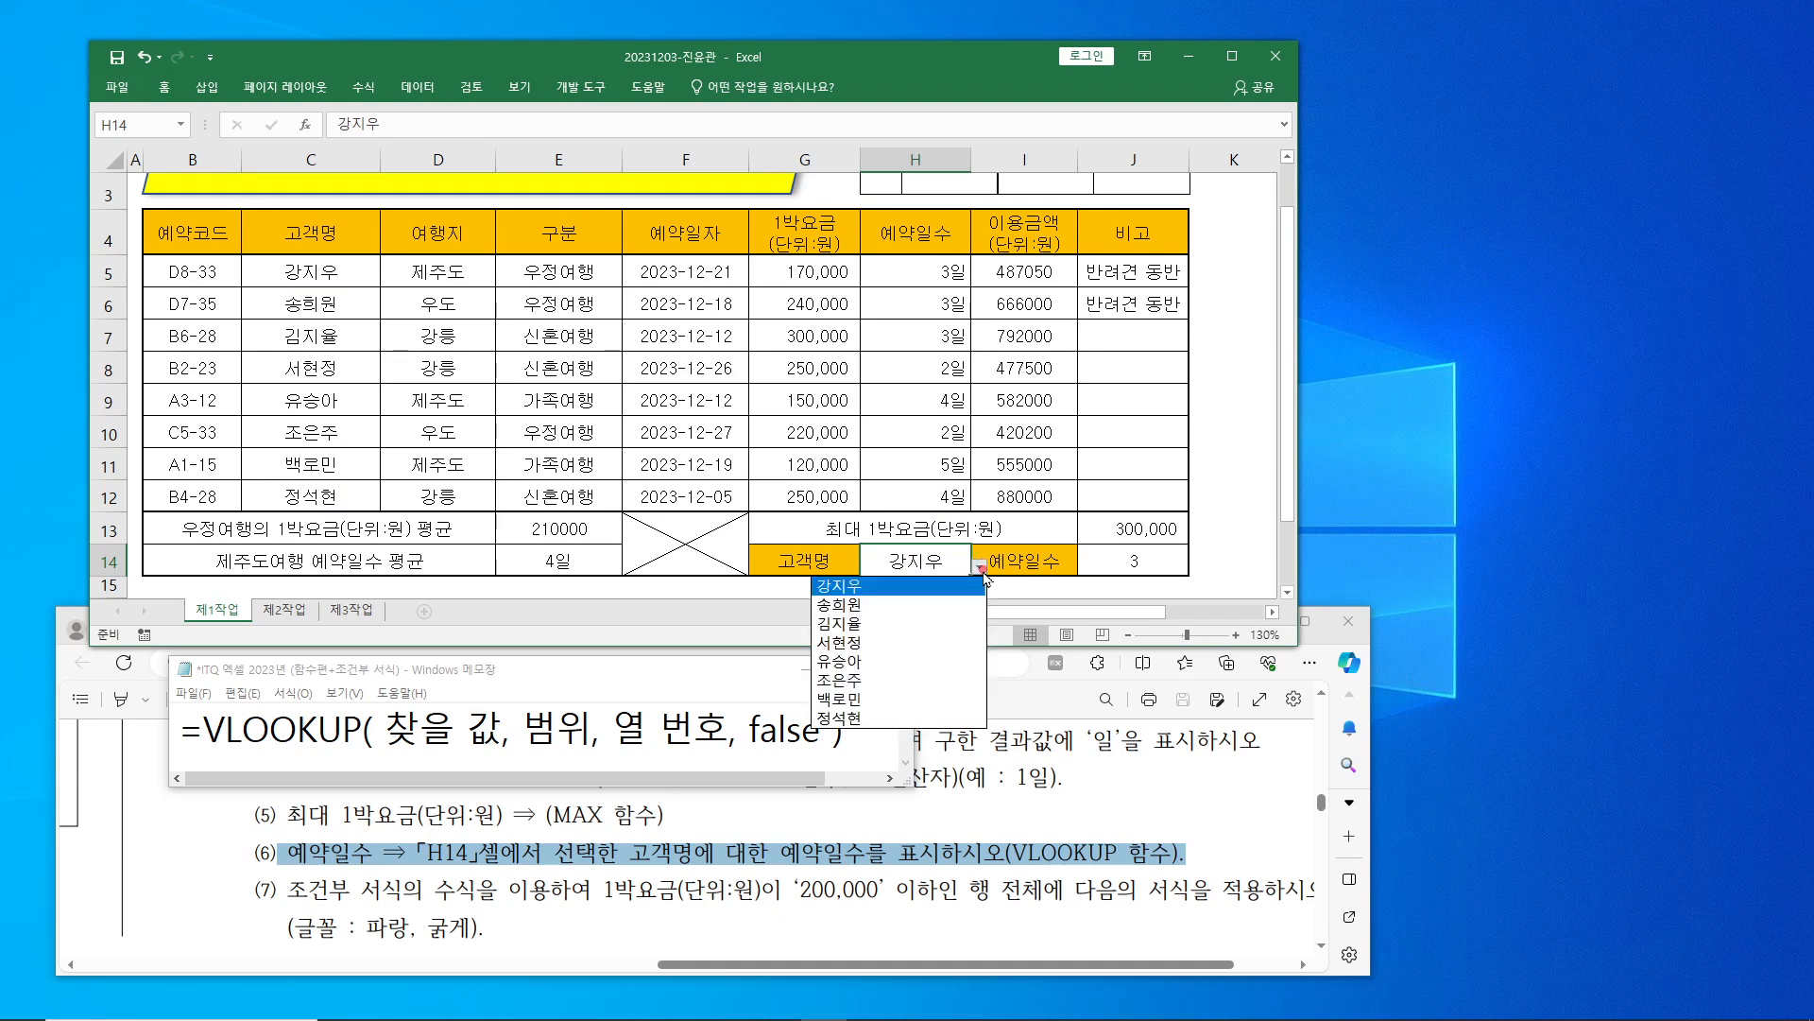
pyautogui.click(892, 720)
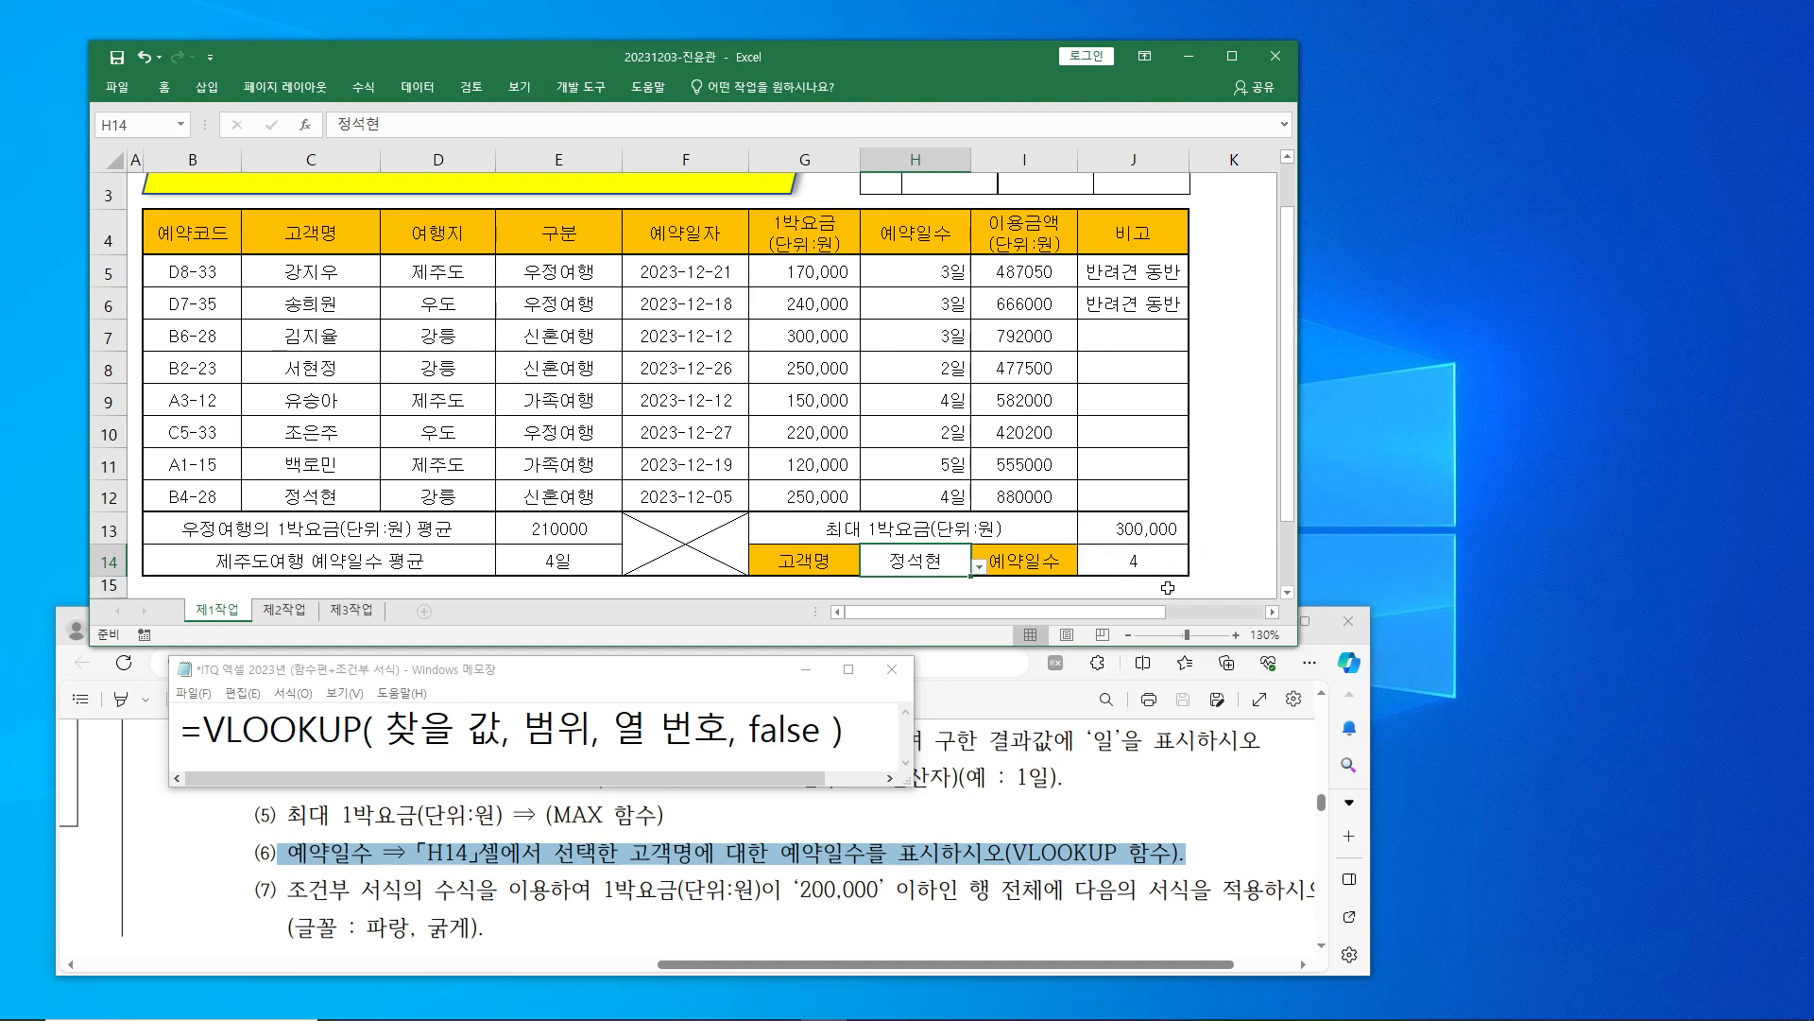
pyautogui.click(980, 568)
pyautogui.click(914, 587)
# - Switch to the PowerPoint slide show on VLOOKUP, reveal its choices, answer, explanation and recommended formula one by one, and minimise it
pyautogui.moveTo(844, 1012)
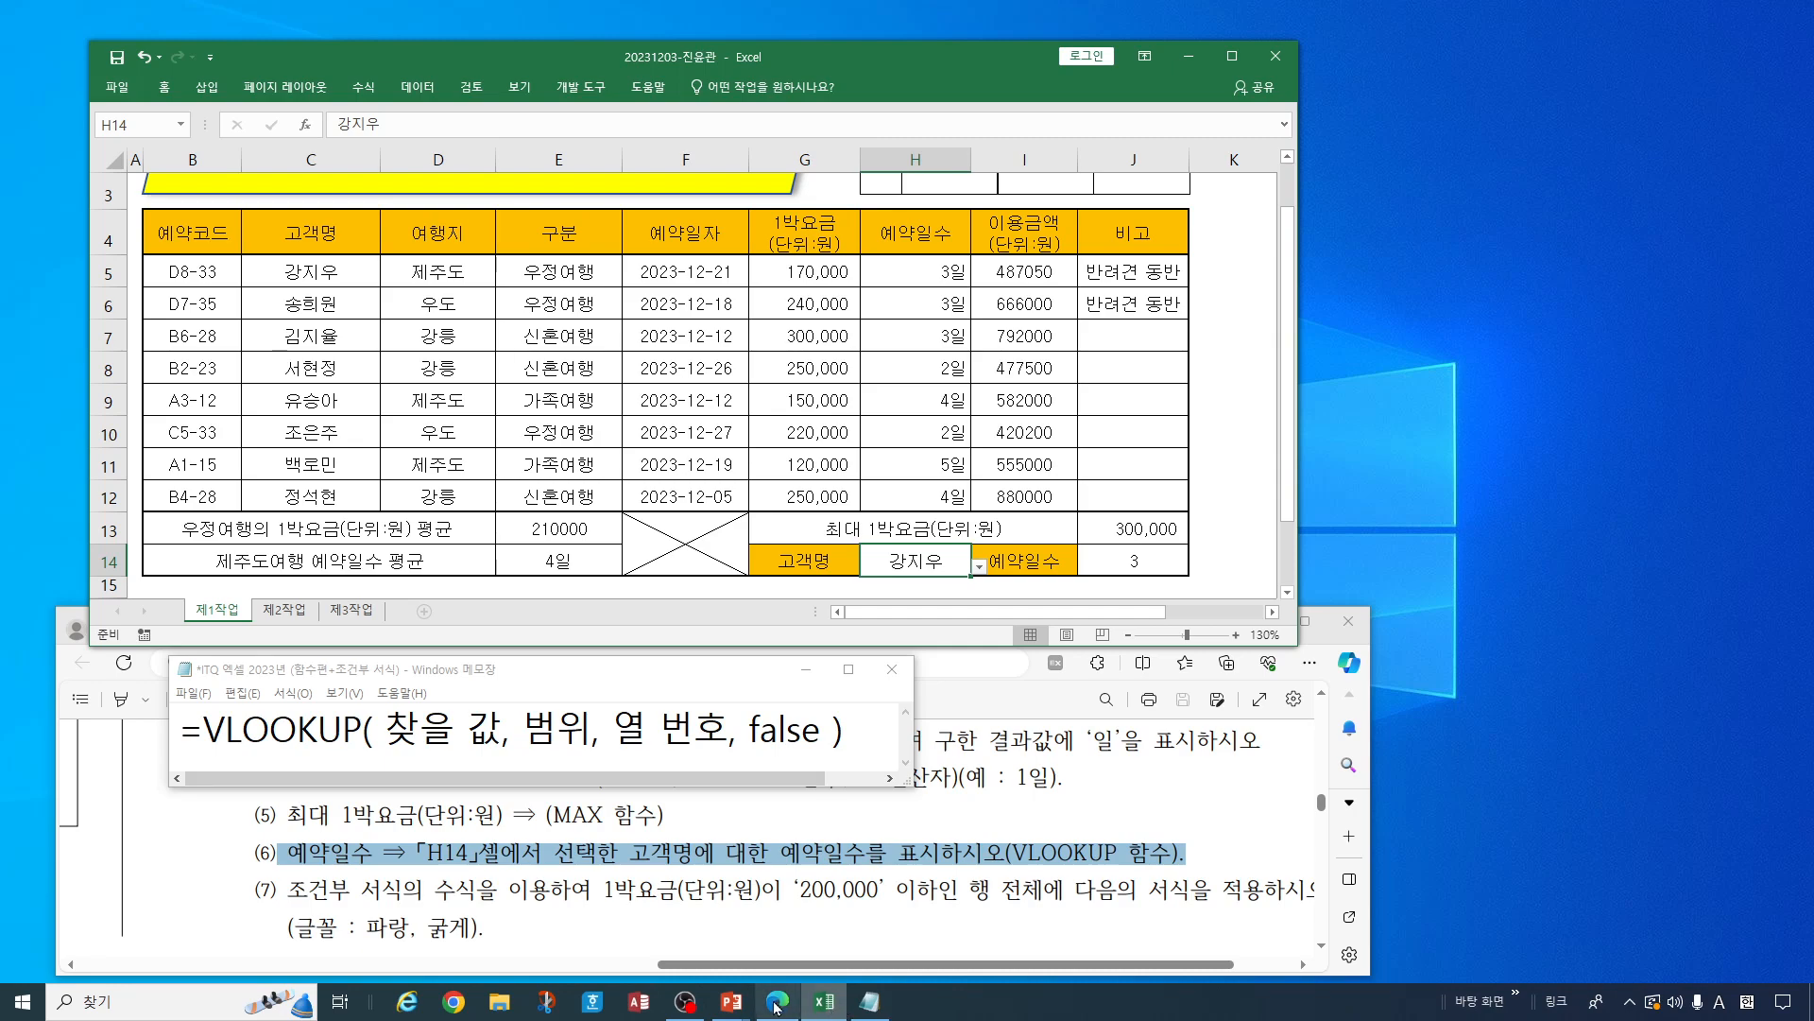
pyautogui.click(730, 1010)
pyautogui.click(1175, 924)
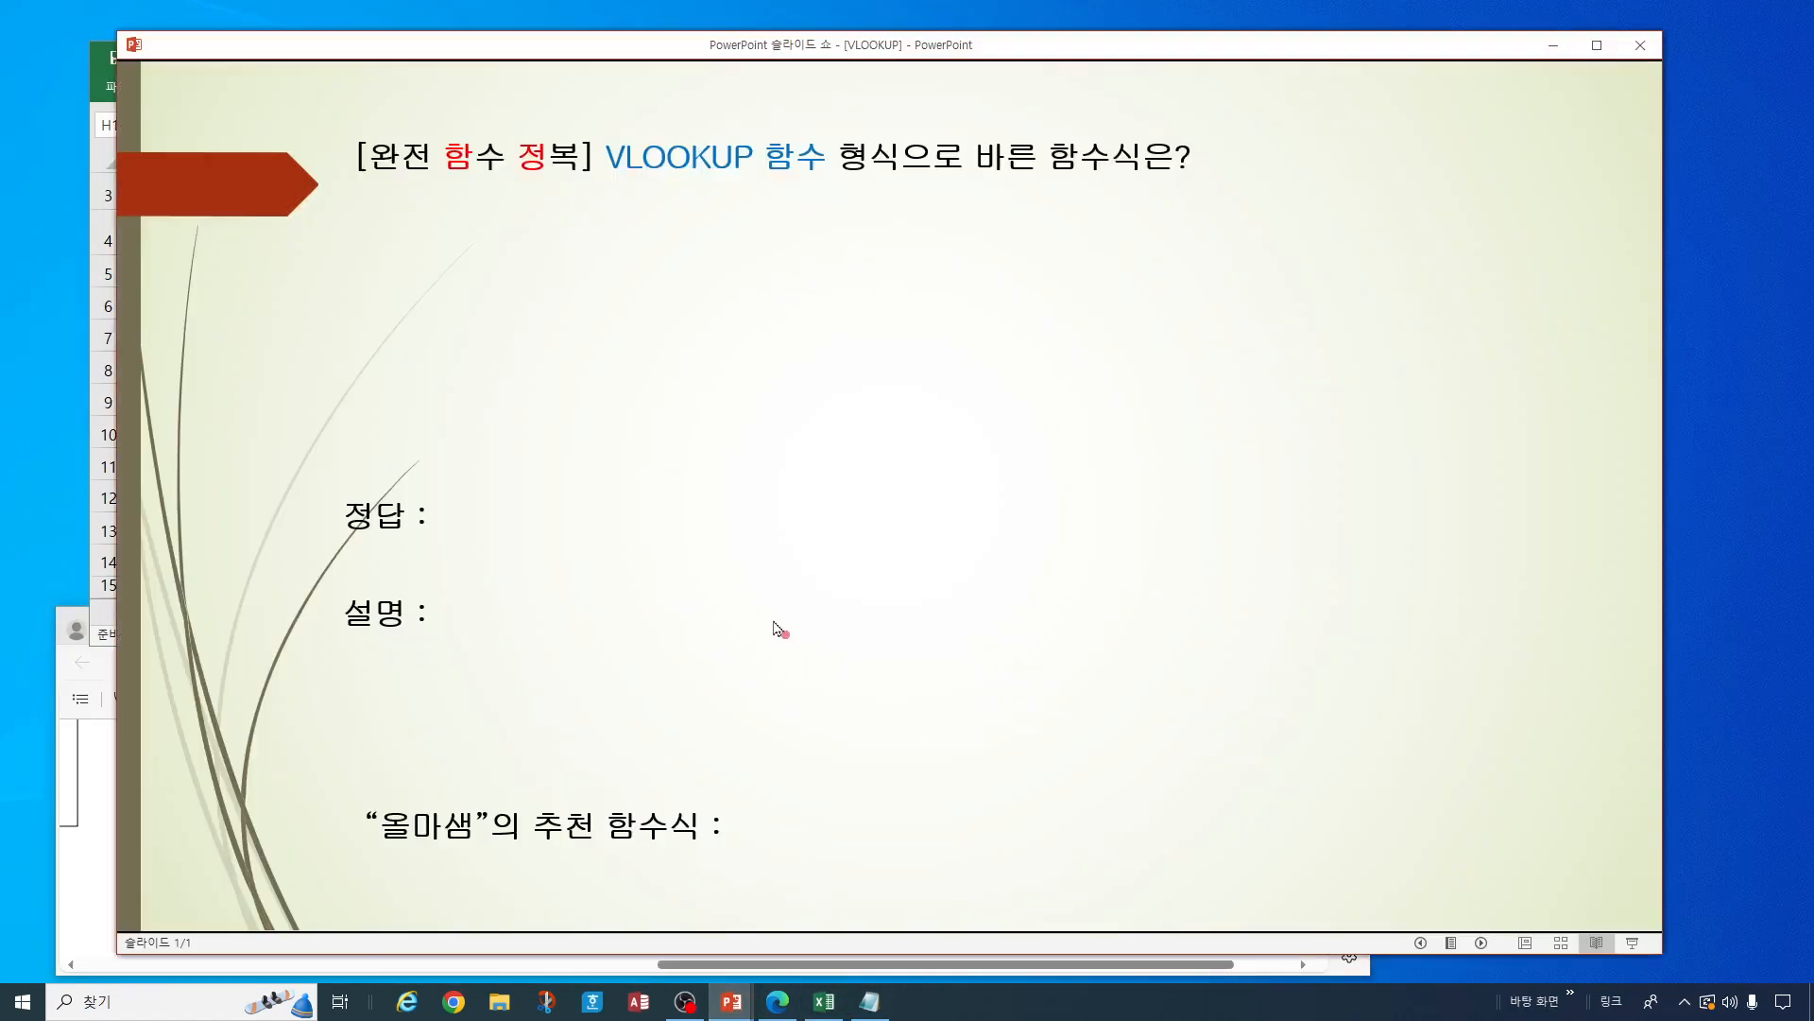
pyautogui.click(745, 518)
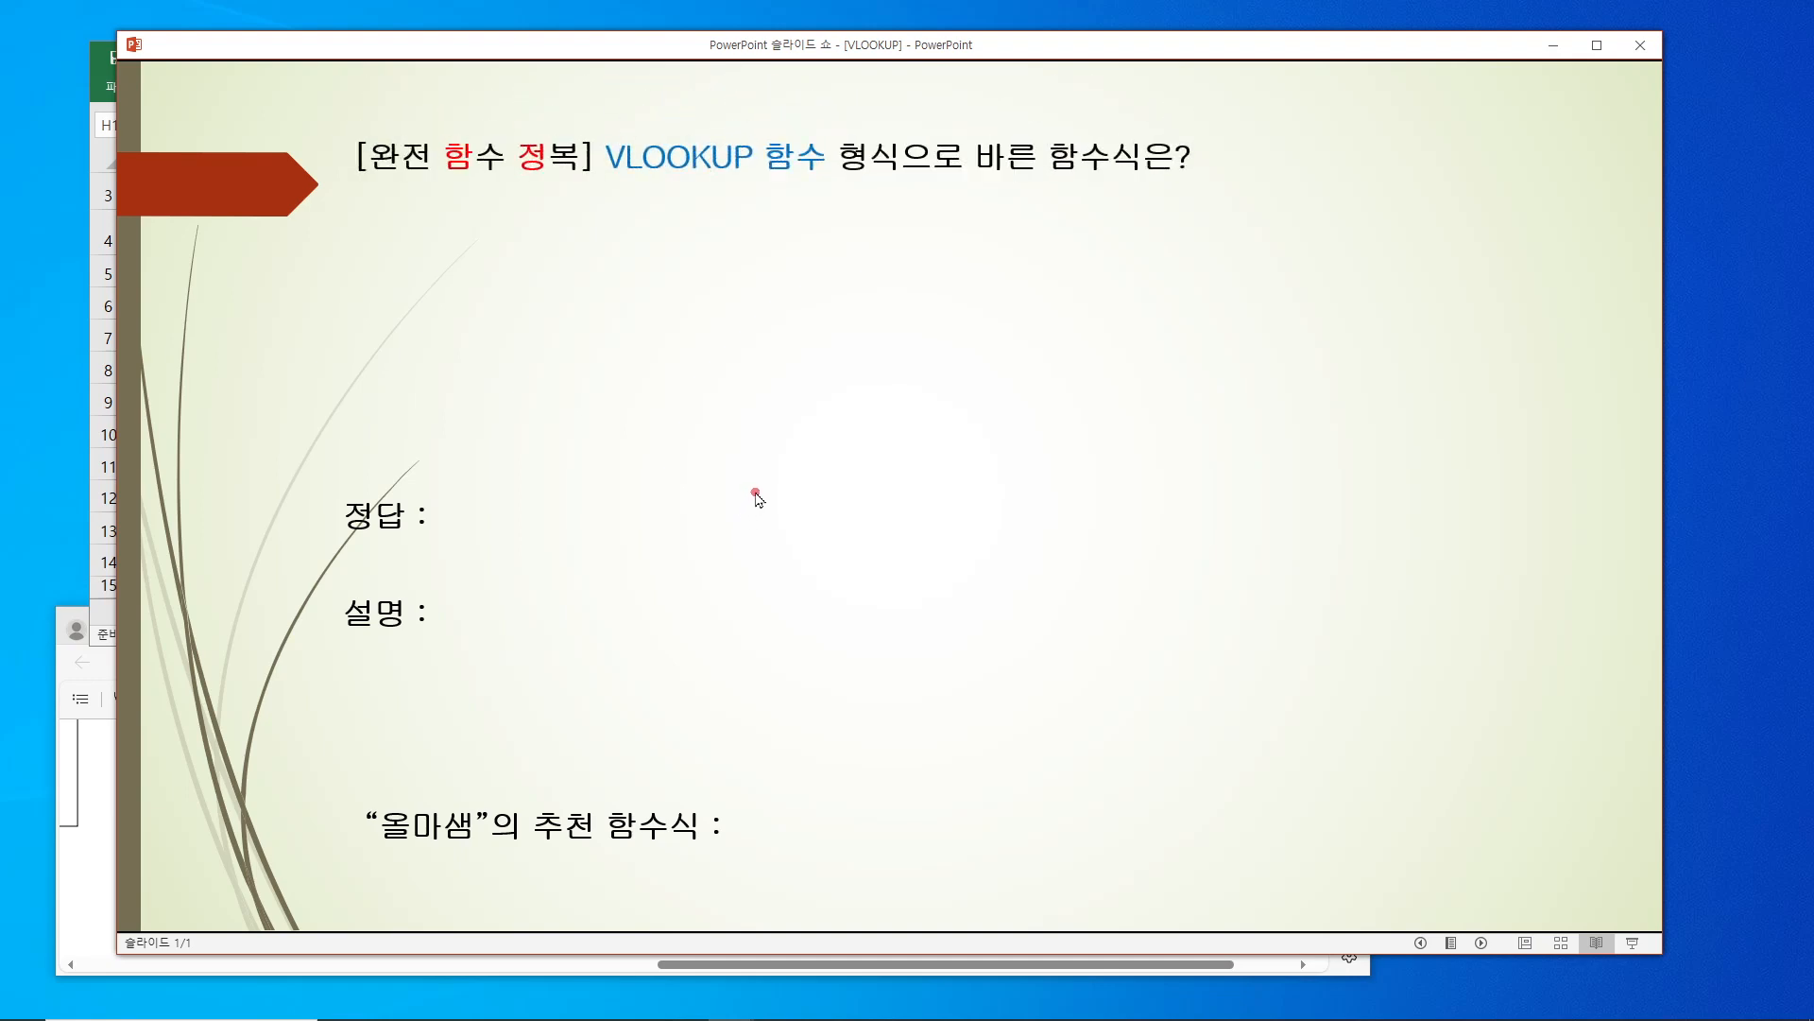
pyautogui.click(756, 492)
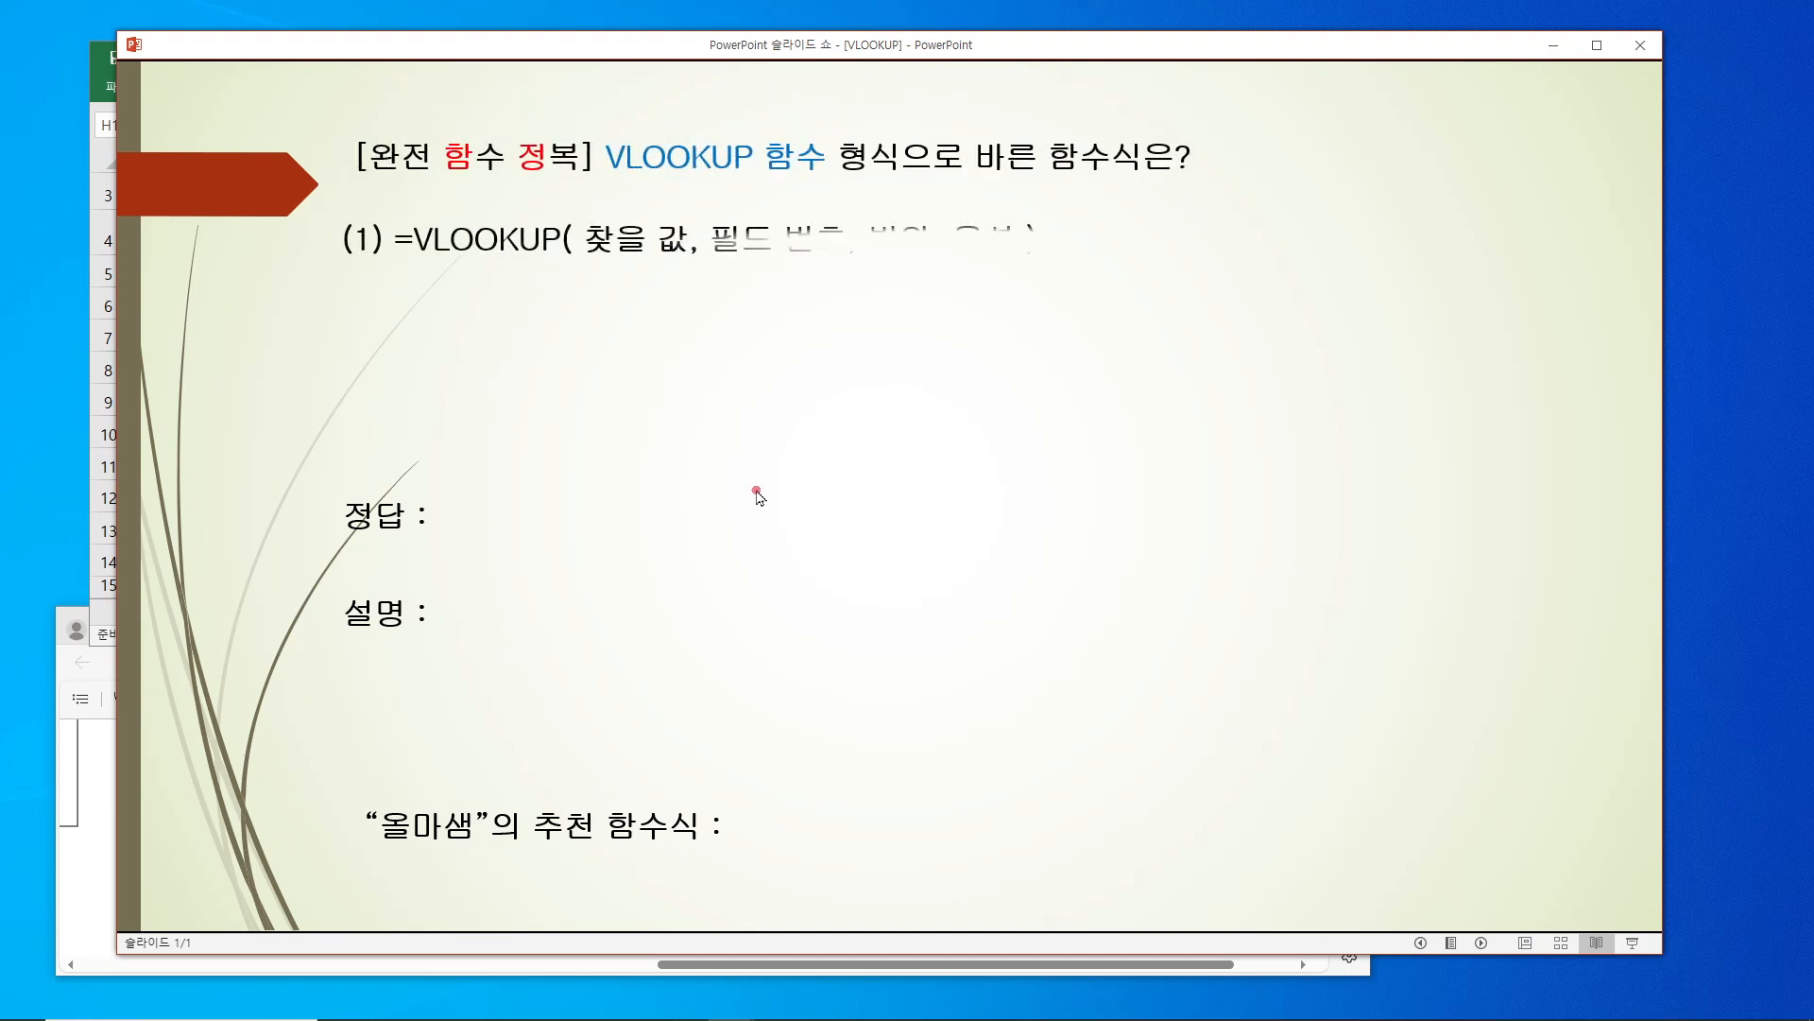
pyautogui.click(758, 491)
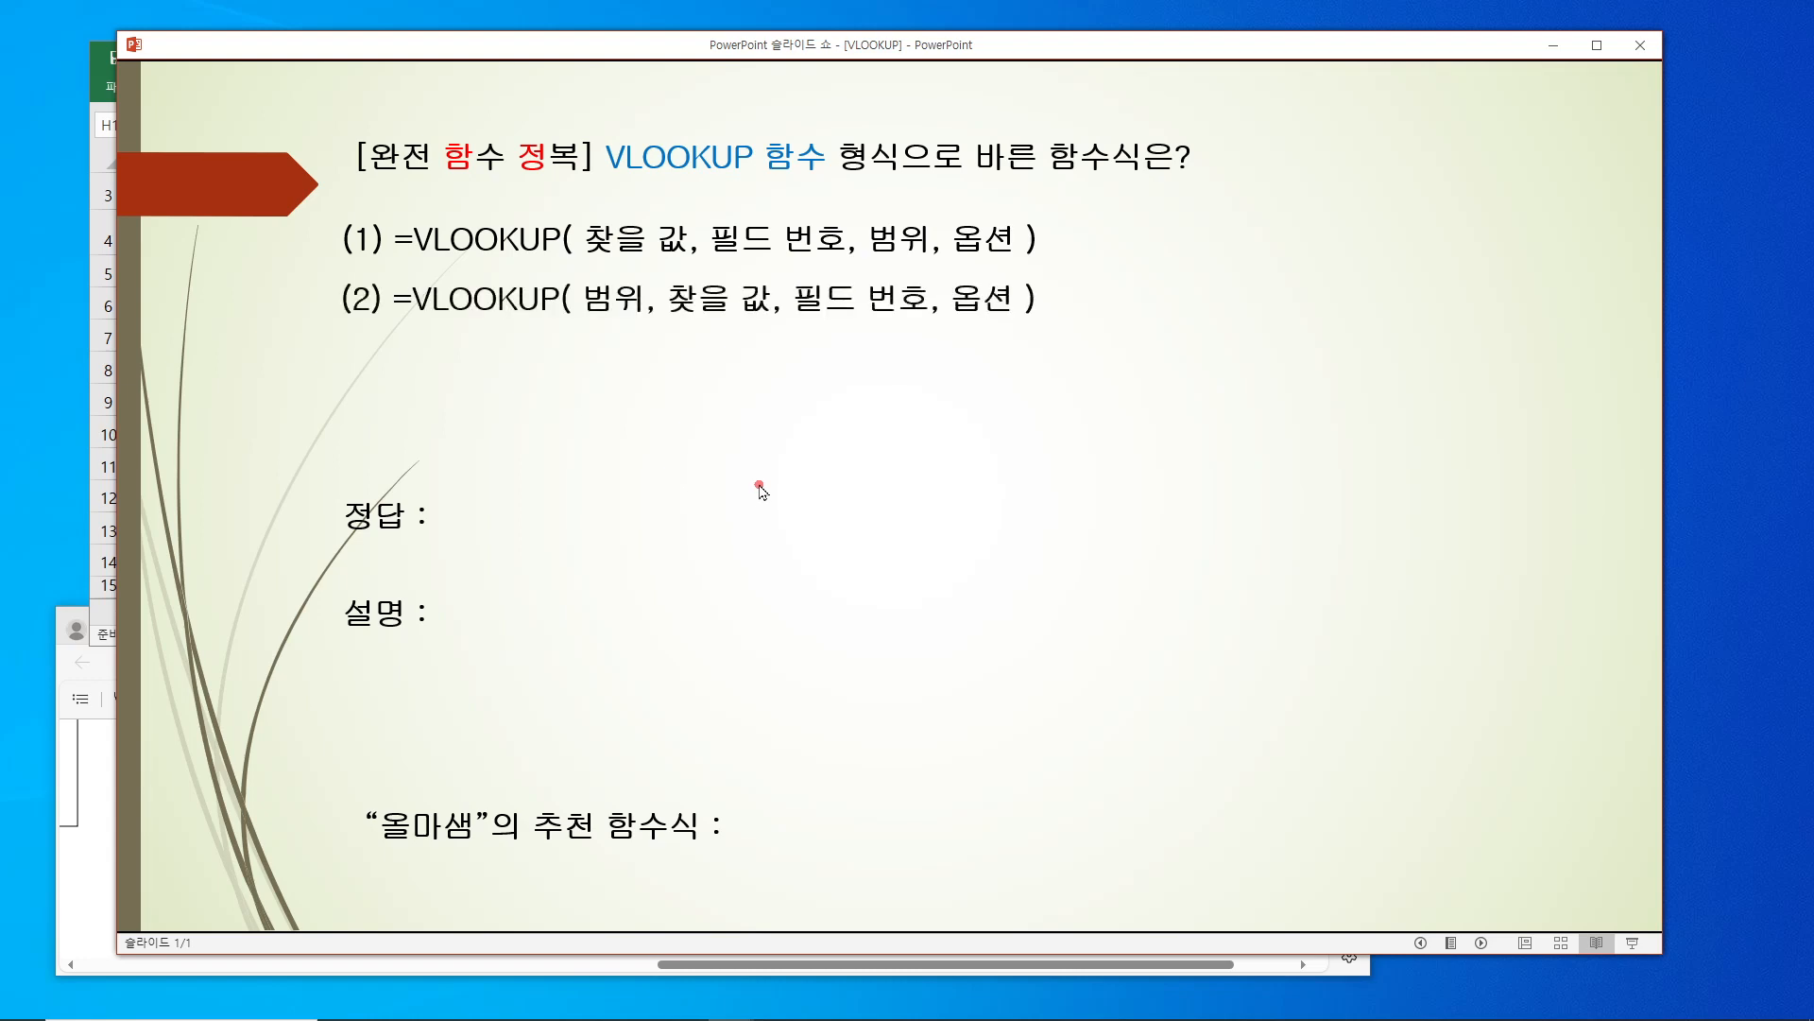
pyautogui.click(759, 484)
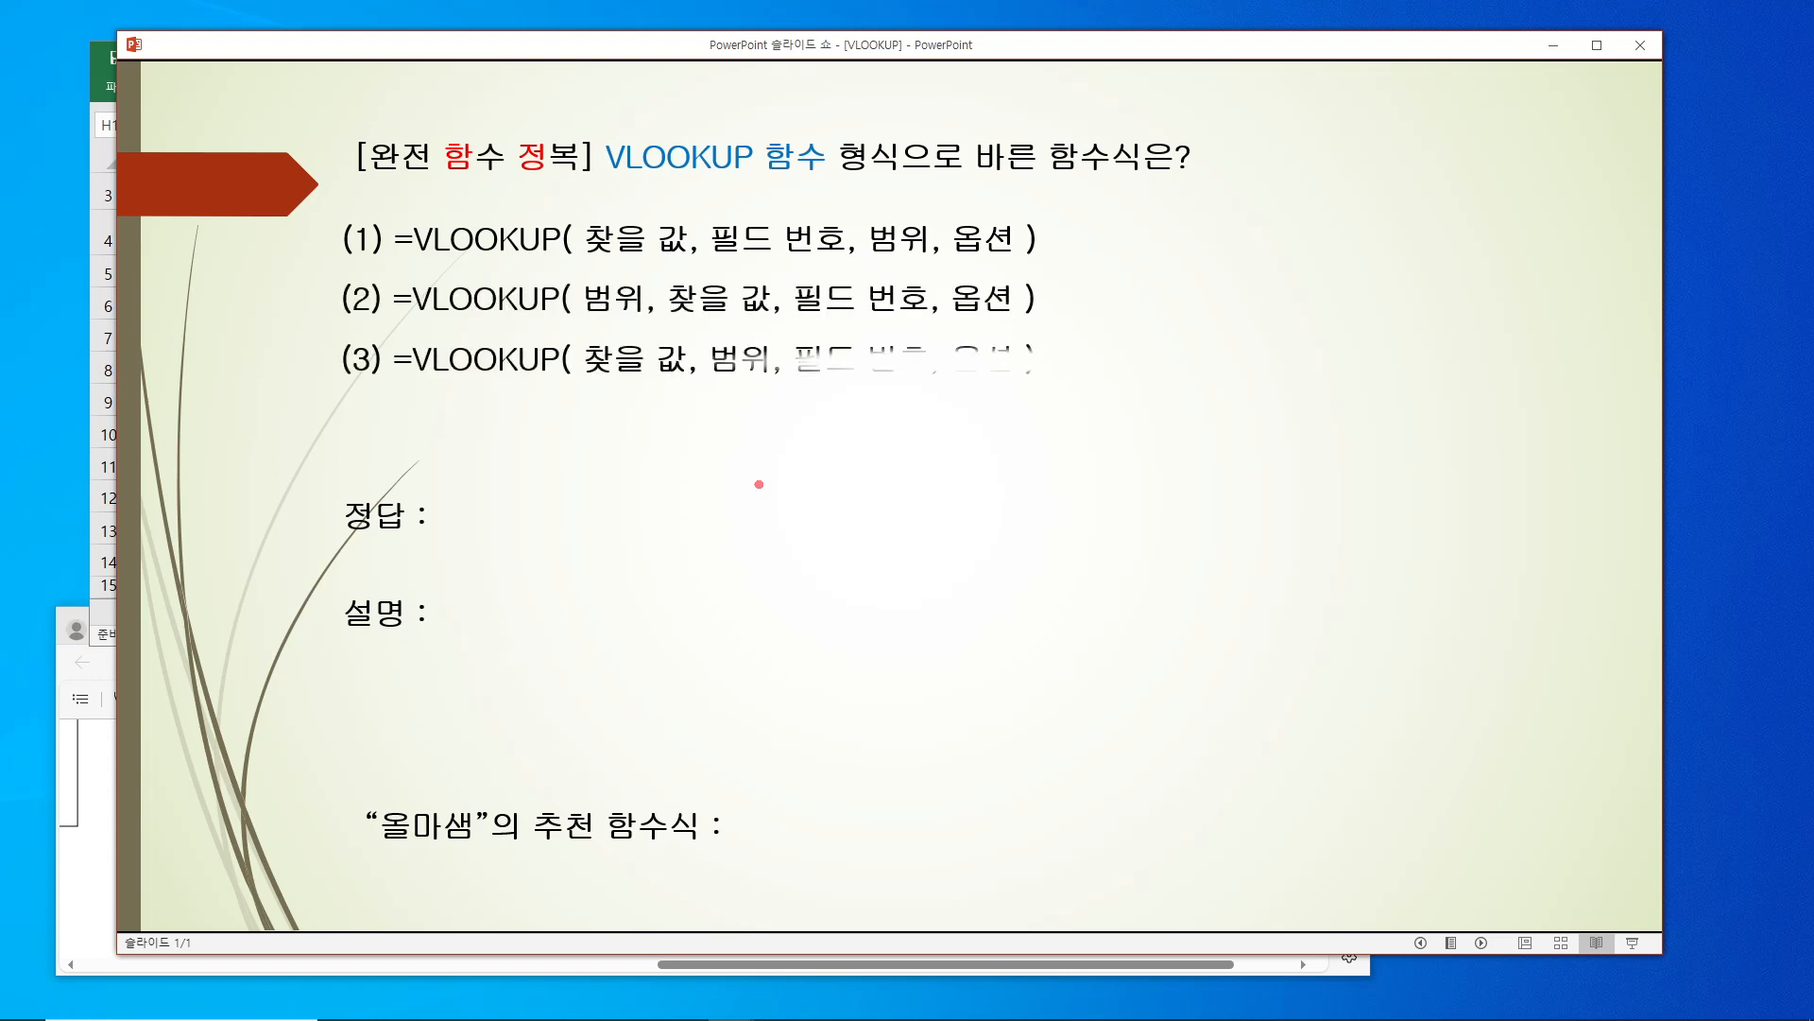
pyautogui.click(1437, 613)
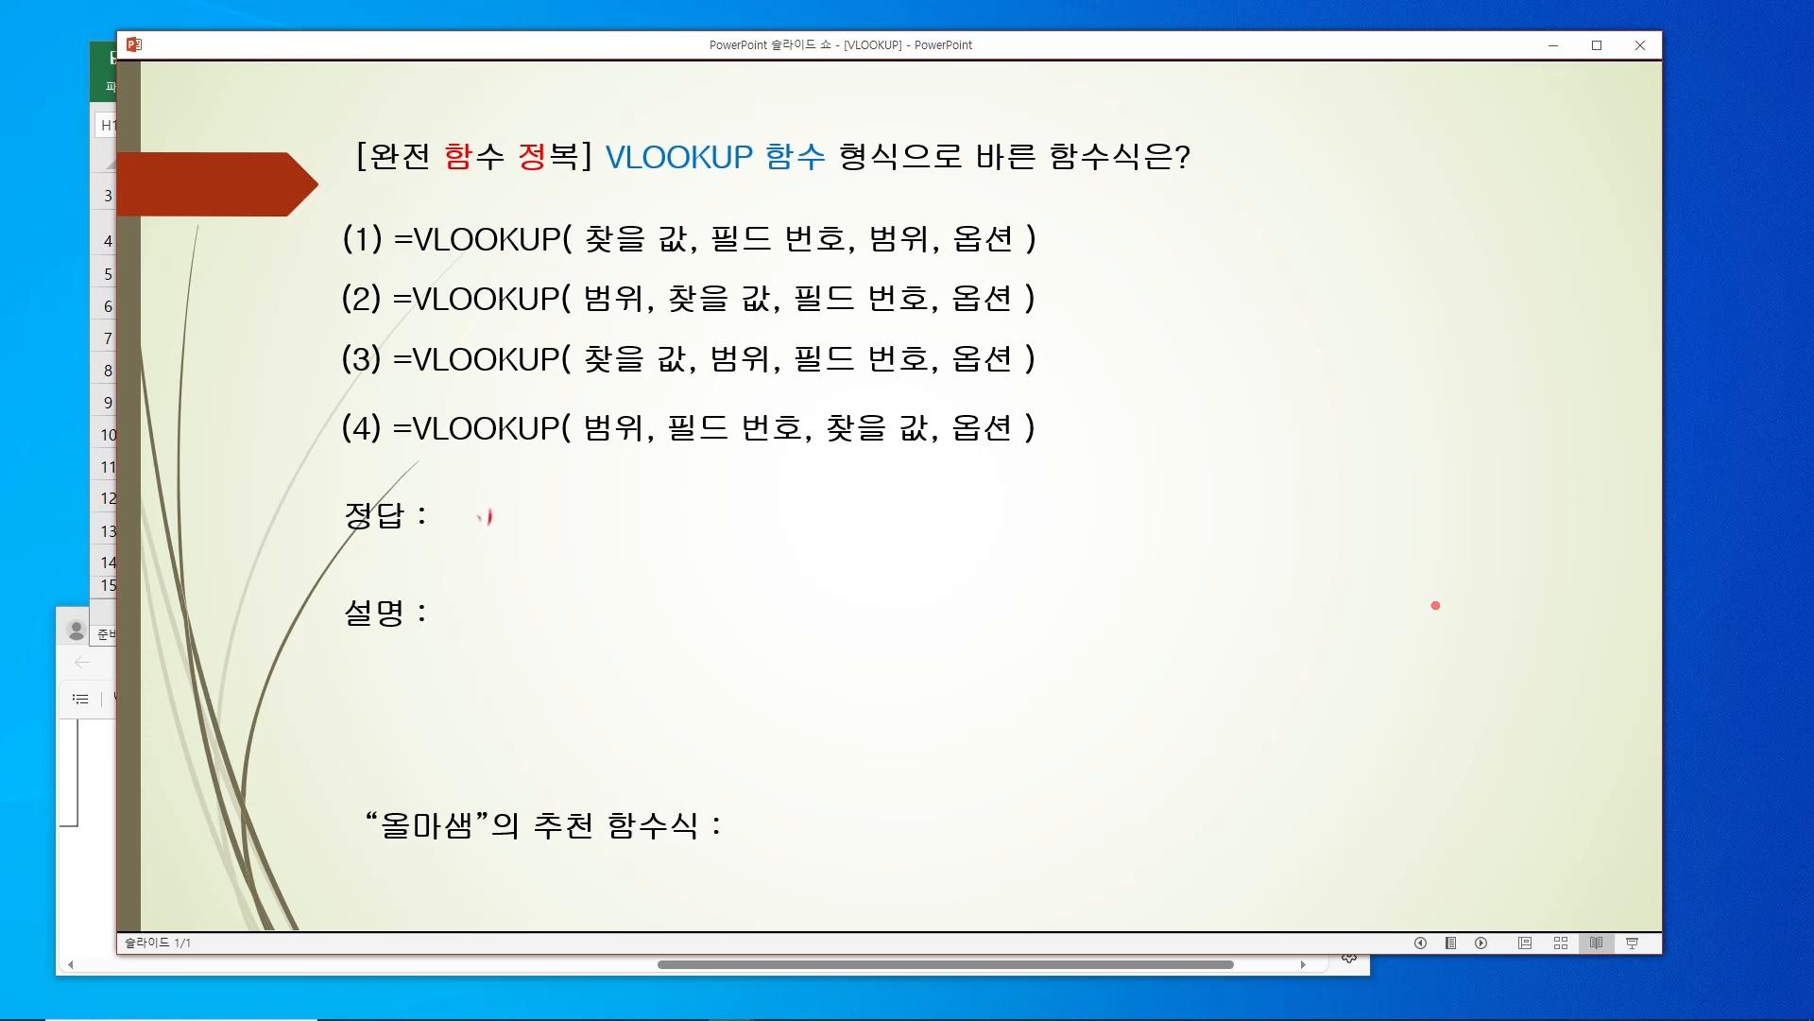
pyautogui.click(1435, 605)
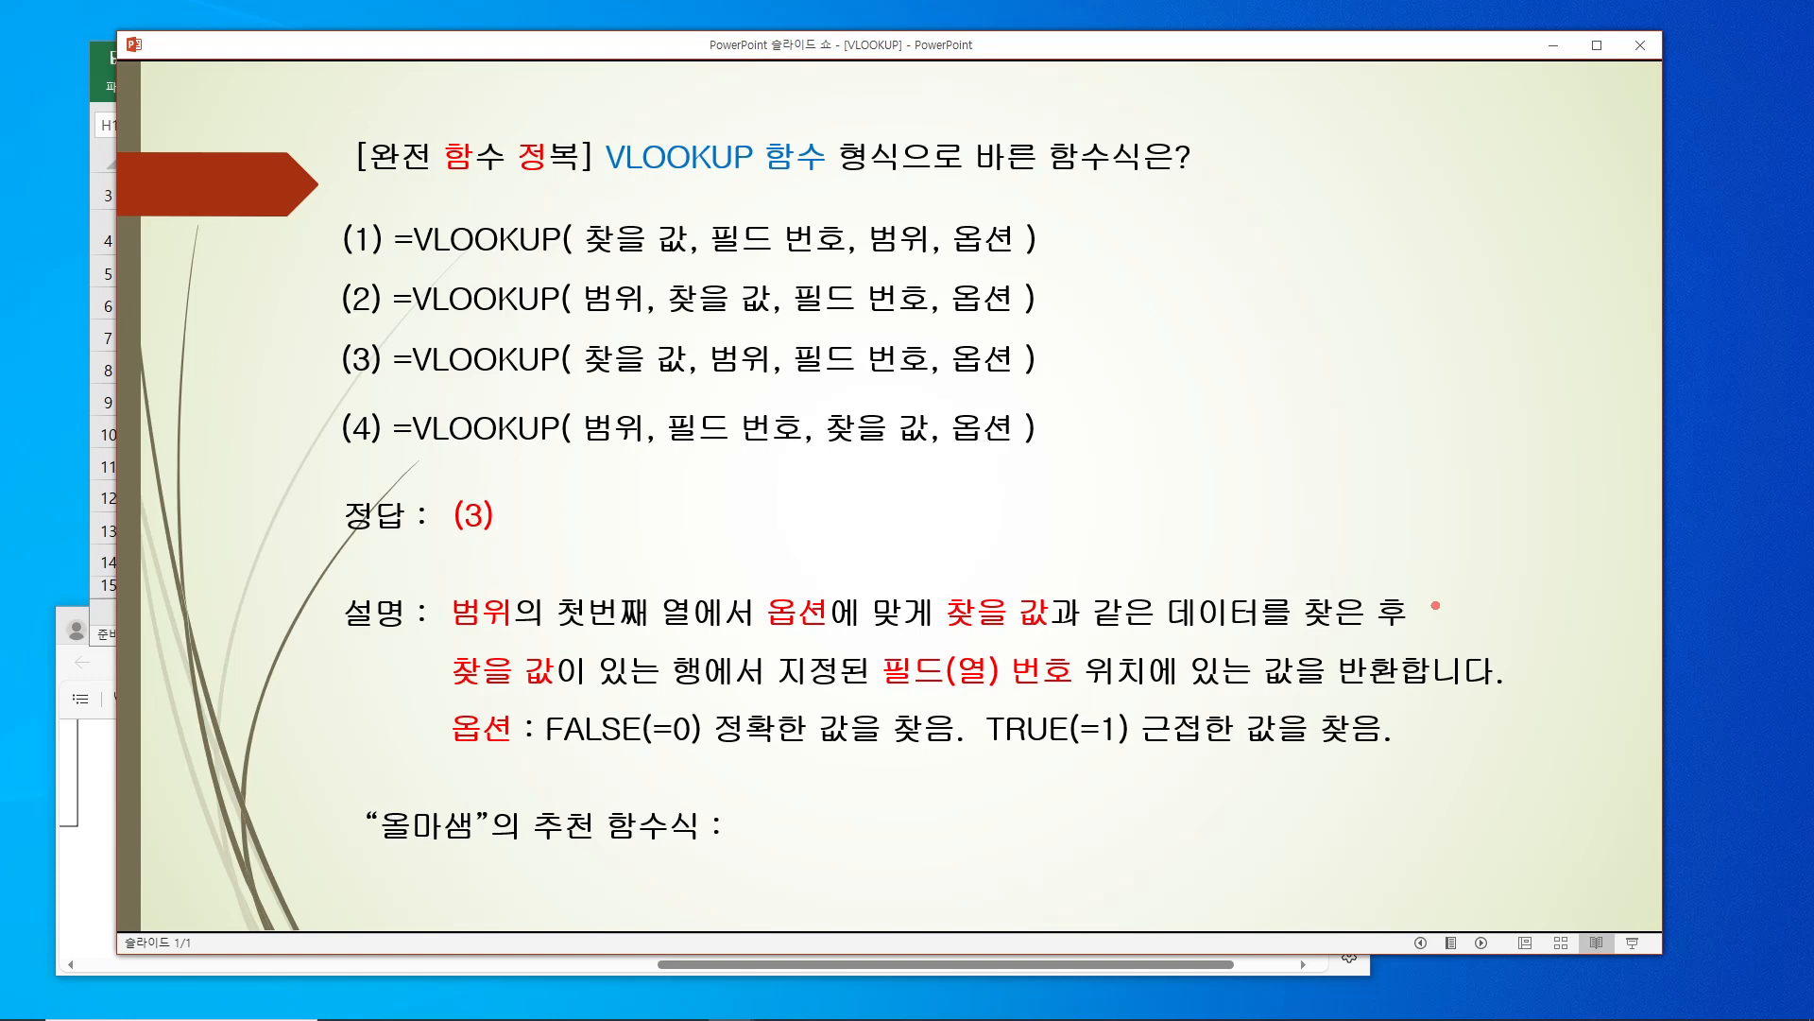
pyautogui.click(1436, 605)
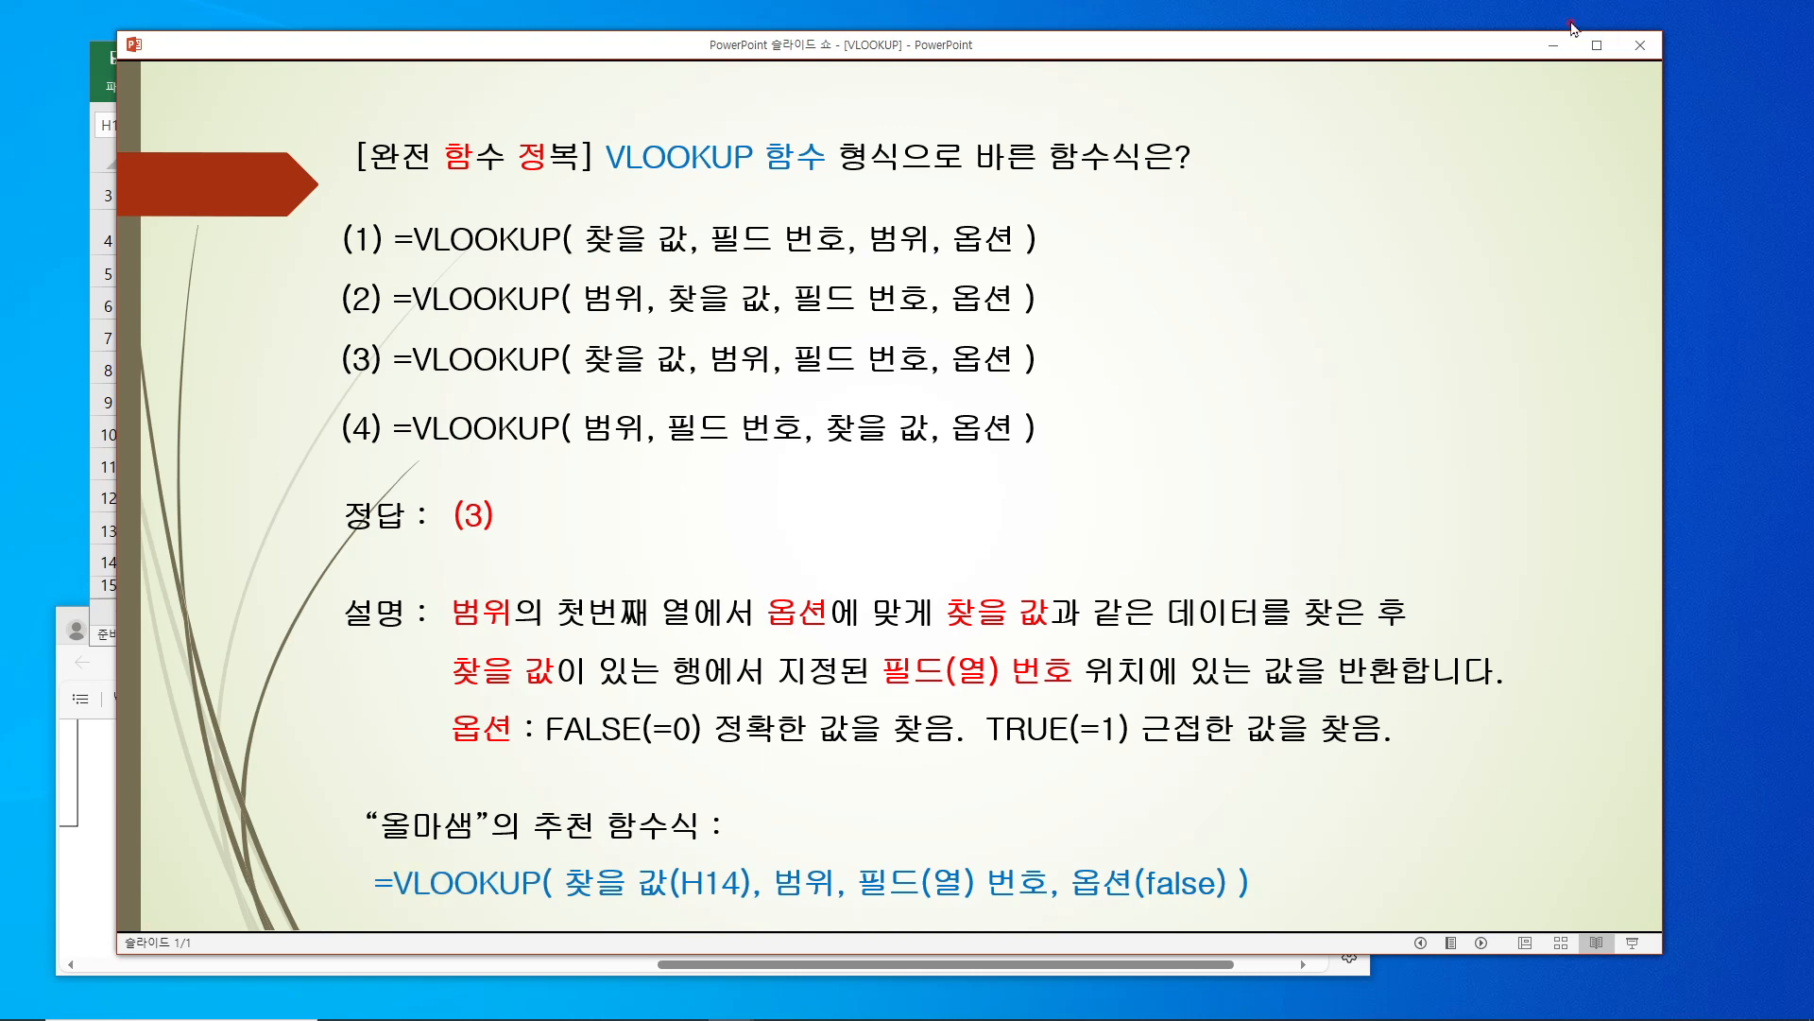
pyautogui.click(1553, 44)
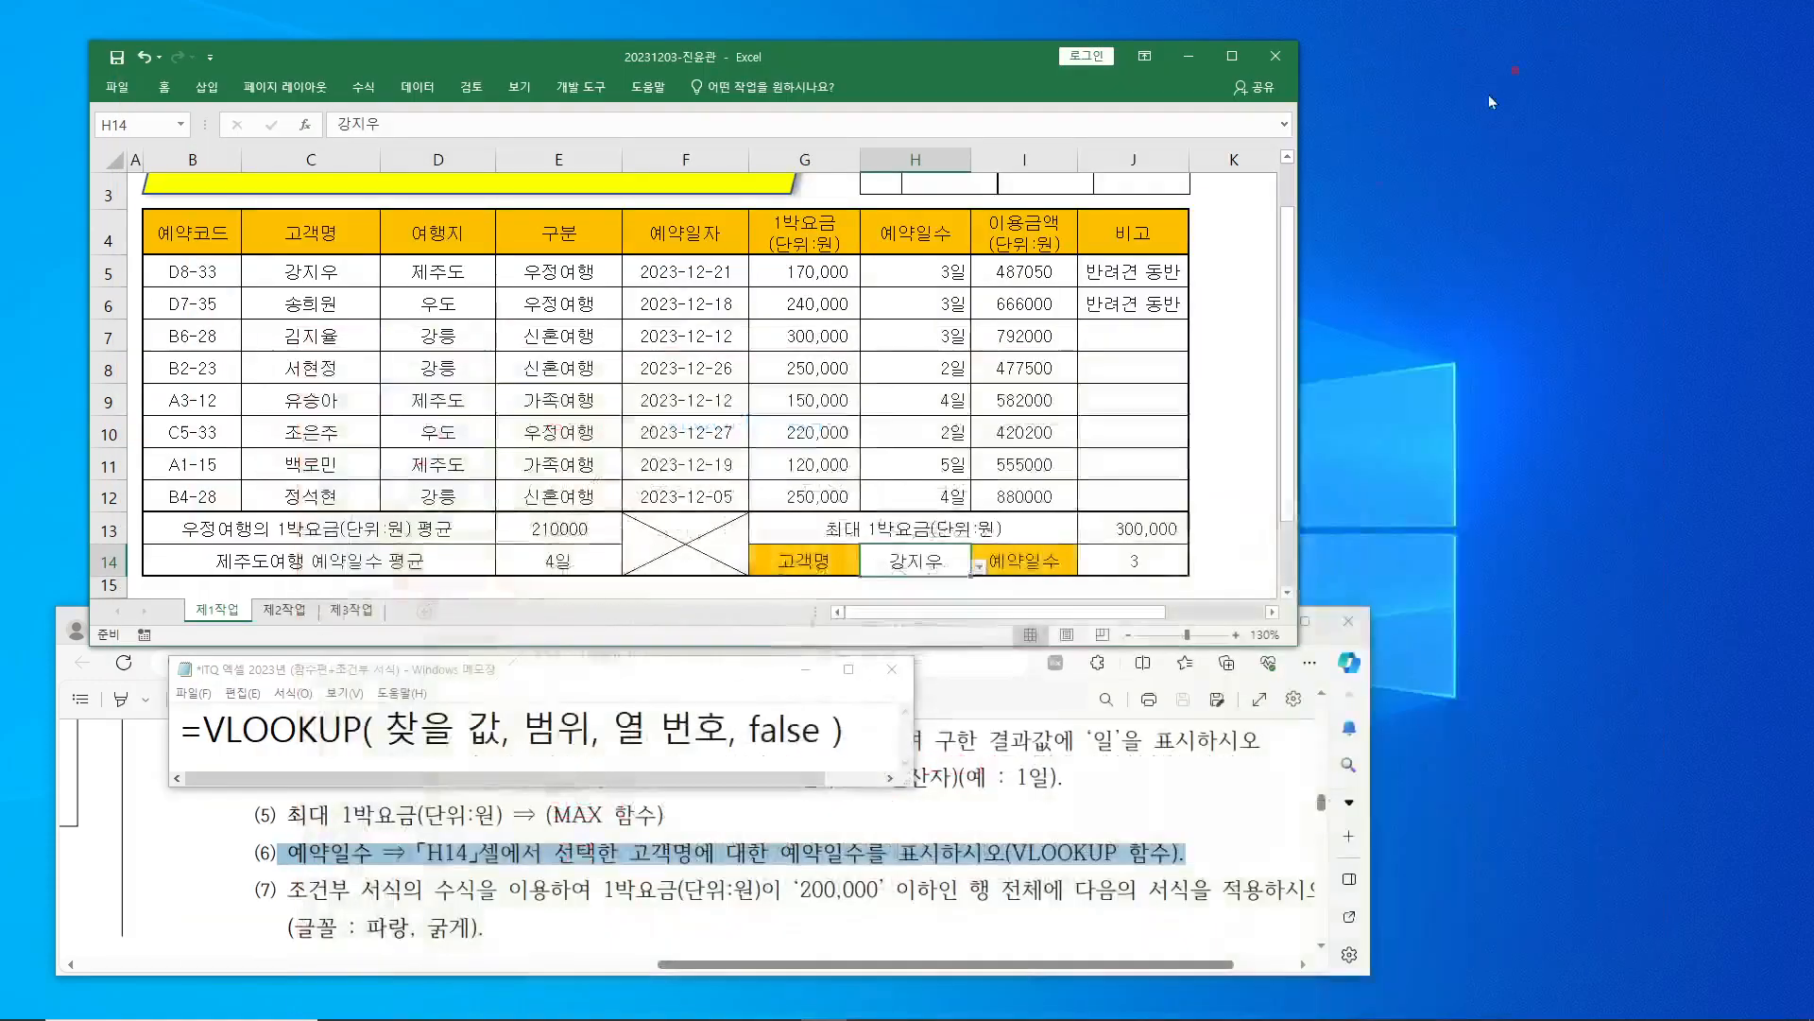
# - Review task (7) on the exam sheet, marking 조건부 서식, the data rows and the 행 전체 requirement, and clear the markings
pyautogui.click(477, 890)
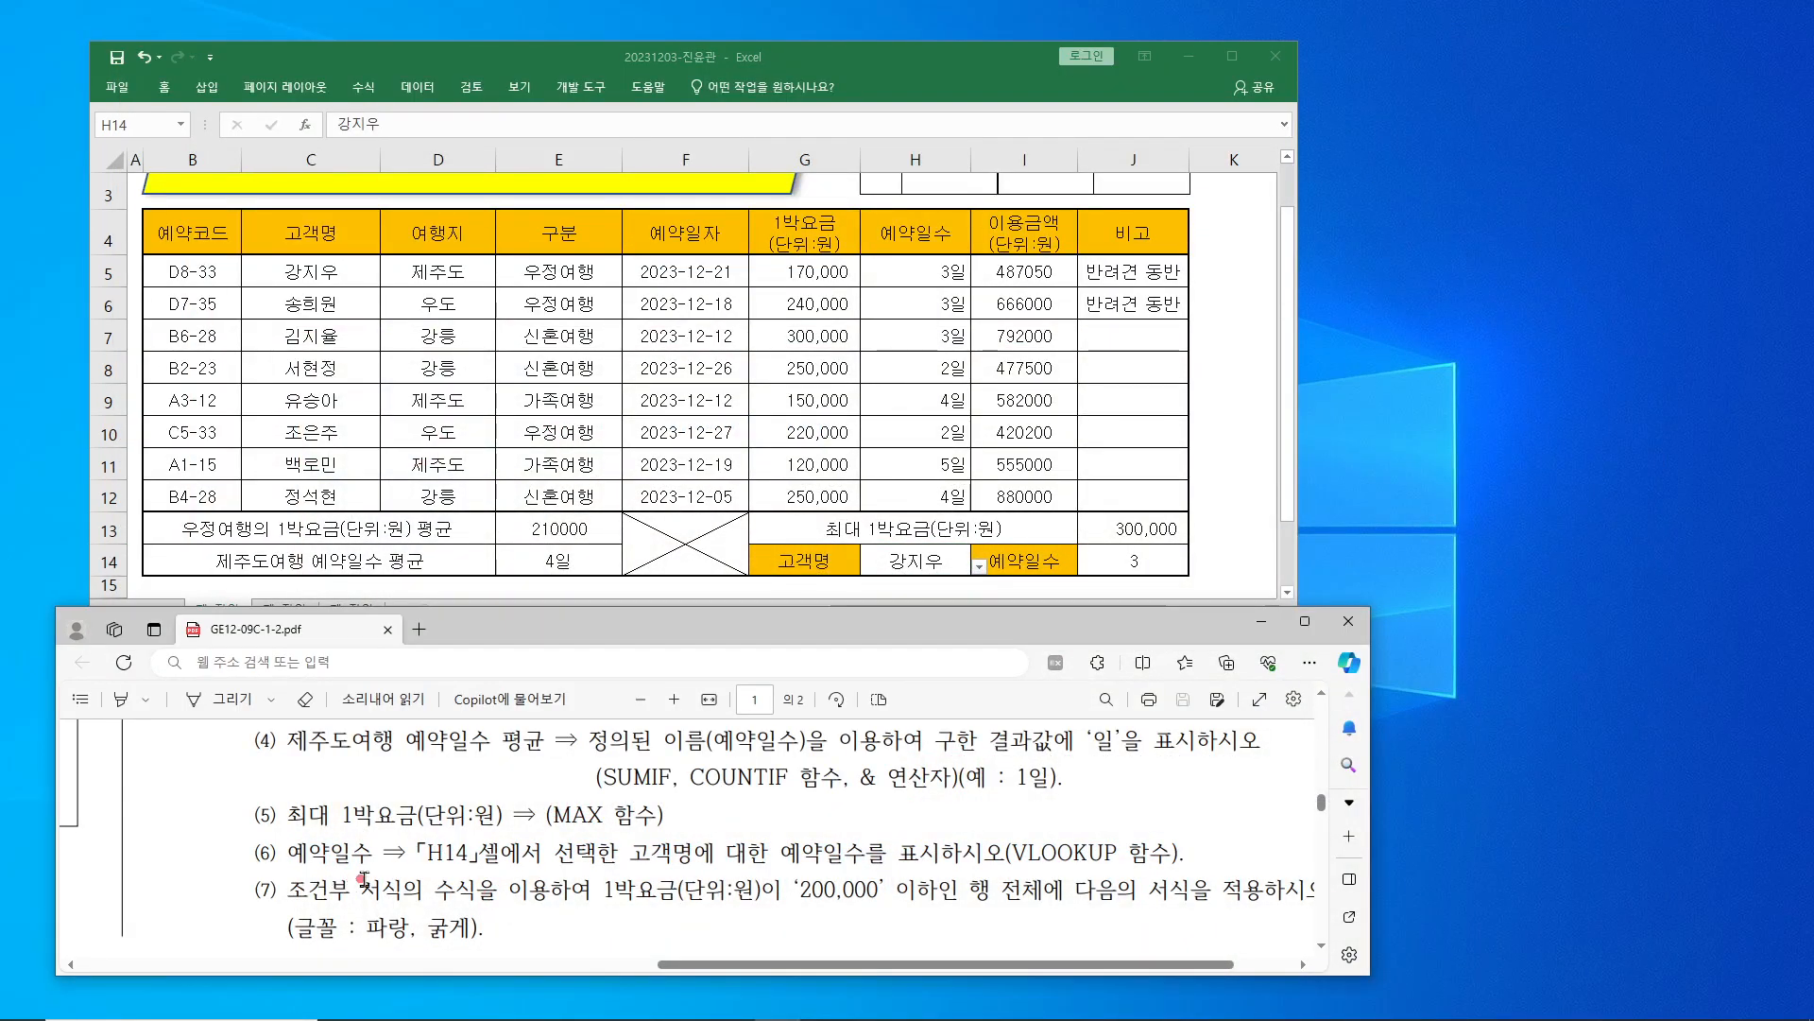
pyautogui.scroll(-2, 363, 874)
pyautogui.moveTo(288, 809); pyautogui.dragTo(401, 811)
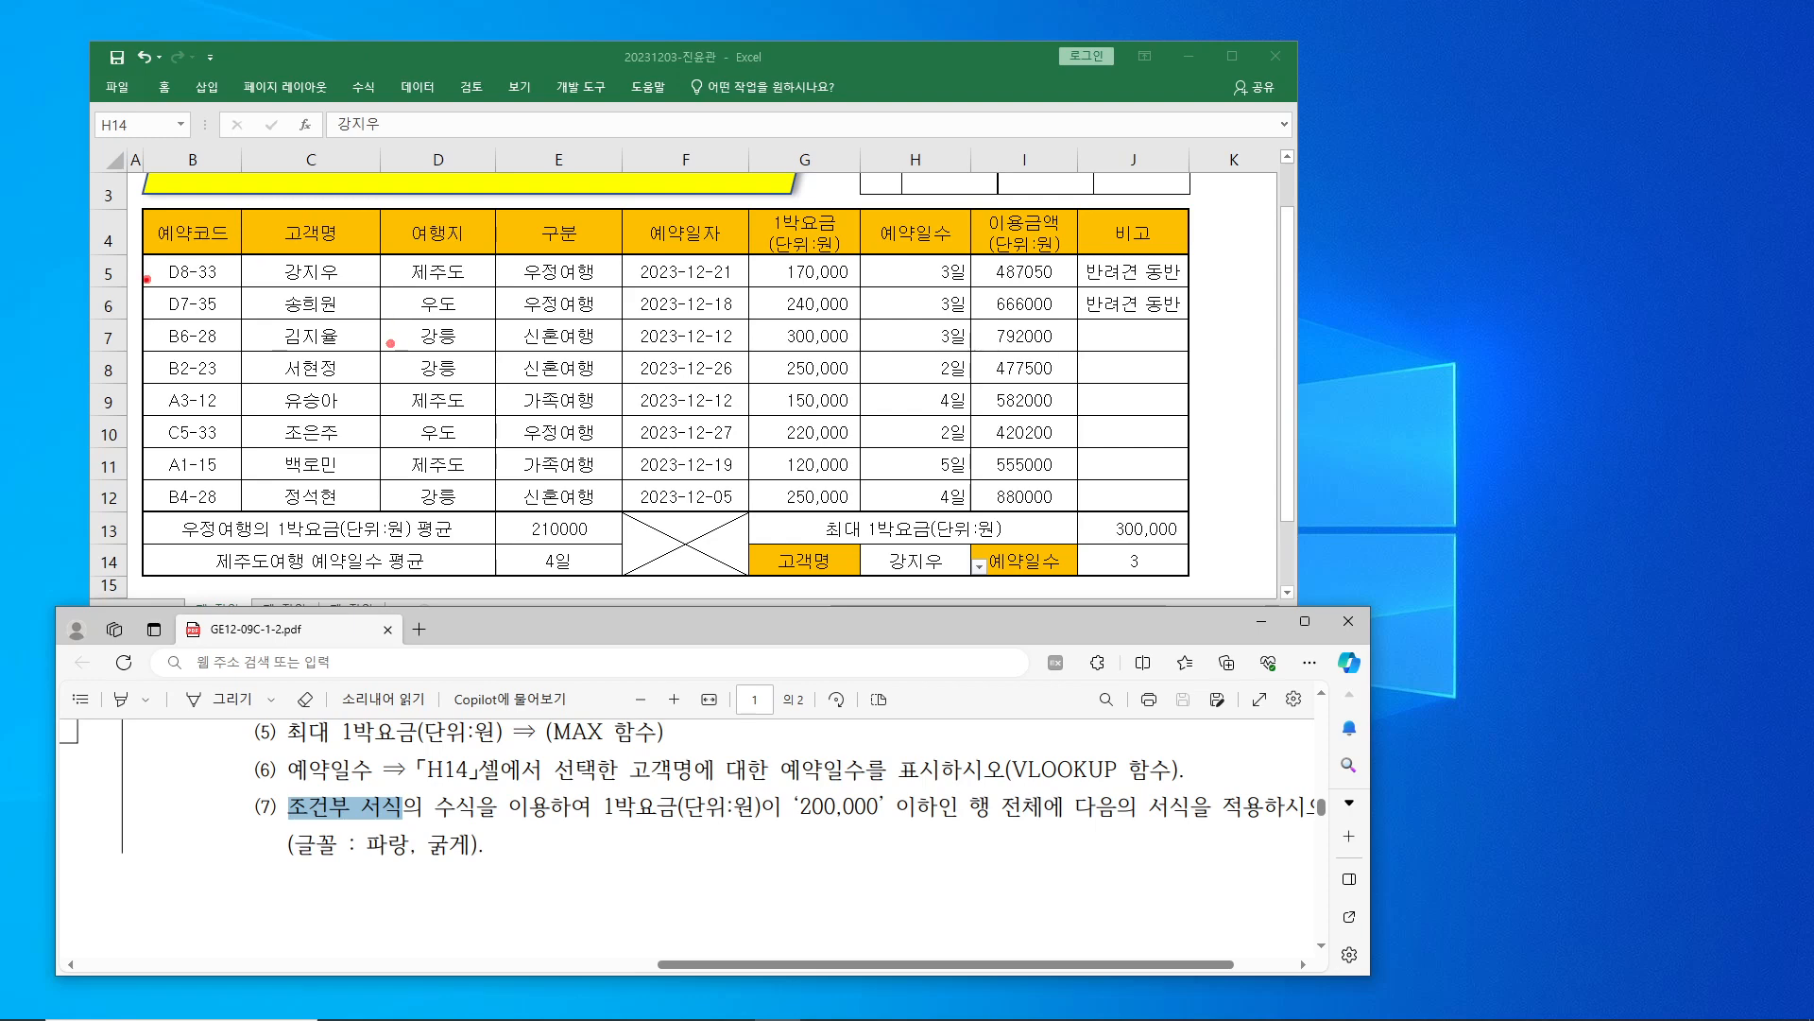
pyautogui.moveTo(139, 259)
pyautogui.mouseDown()
pyautogui.moveTo(490, 306)
pyautogui.moveTo(1101, 466)
pyautogui.moveTo(1193, 514)
pyautogui.moveTo(971, 514)
pyautogui.moveTo(1180, 515)
pyautogui.mouseUp()
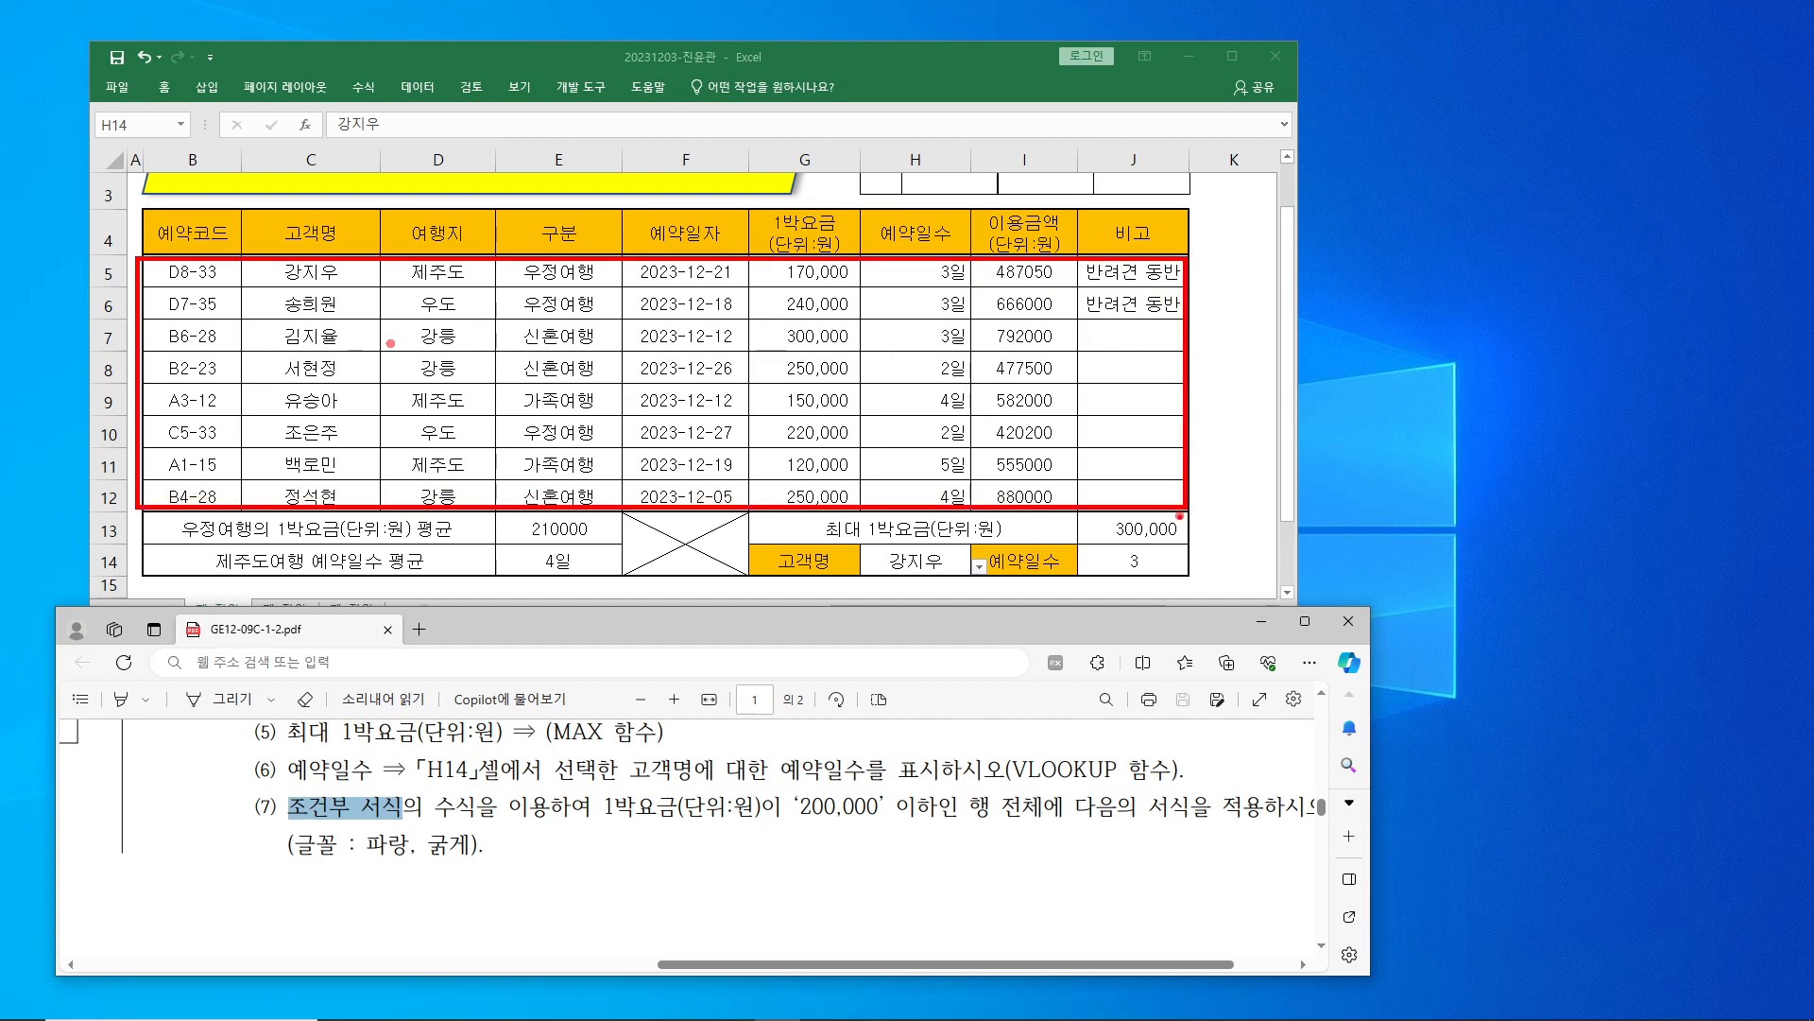
pyautogui.moveTo(1040, 830)
pyautogui.mouseDown()
pyautogui.moveTo(979, 790)
pyautogui.moveTo(1069, 783)
pyautogui.moveTo(1026, 840)
pyautogui.mouseUp()
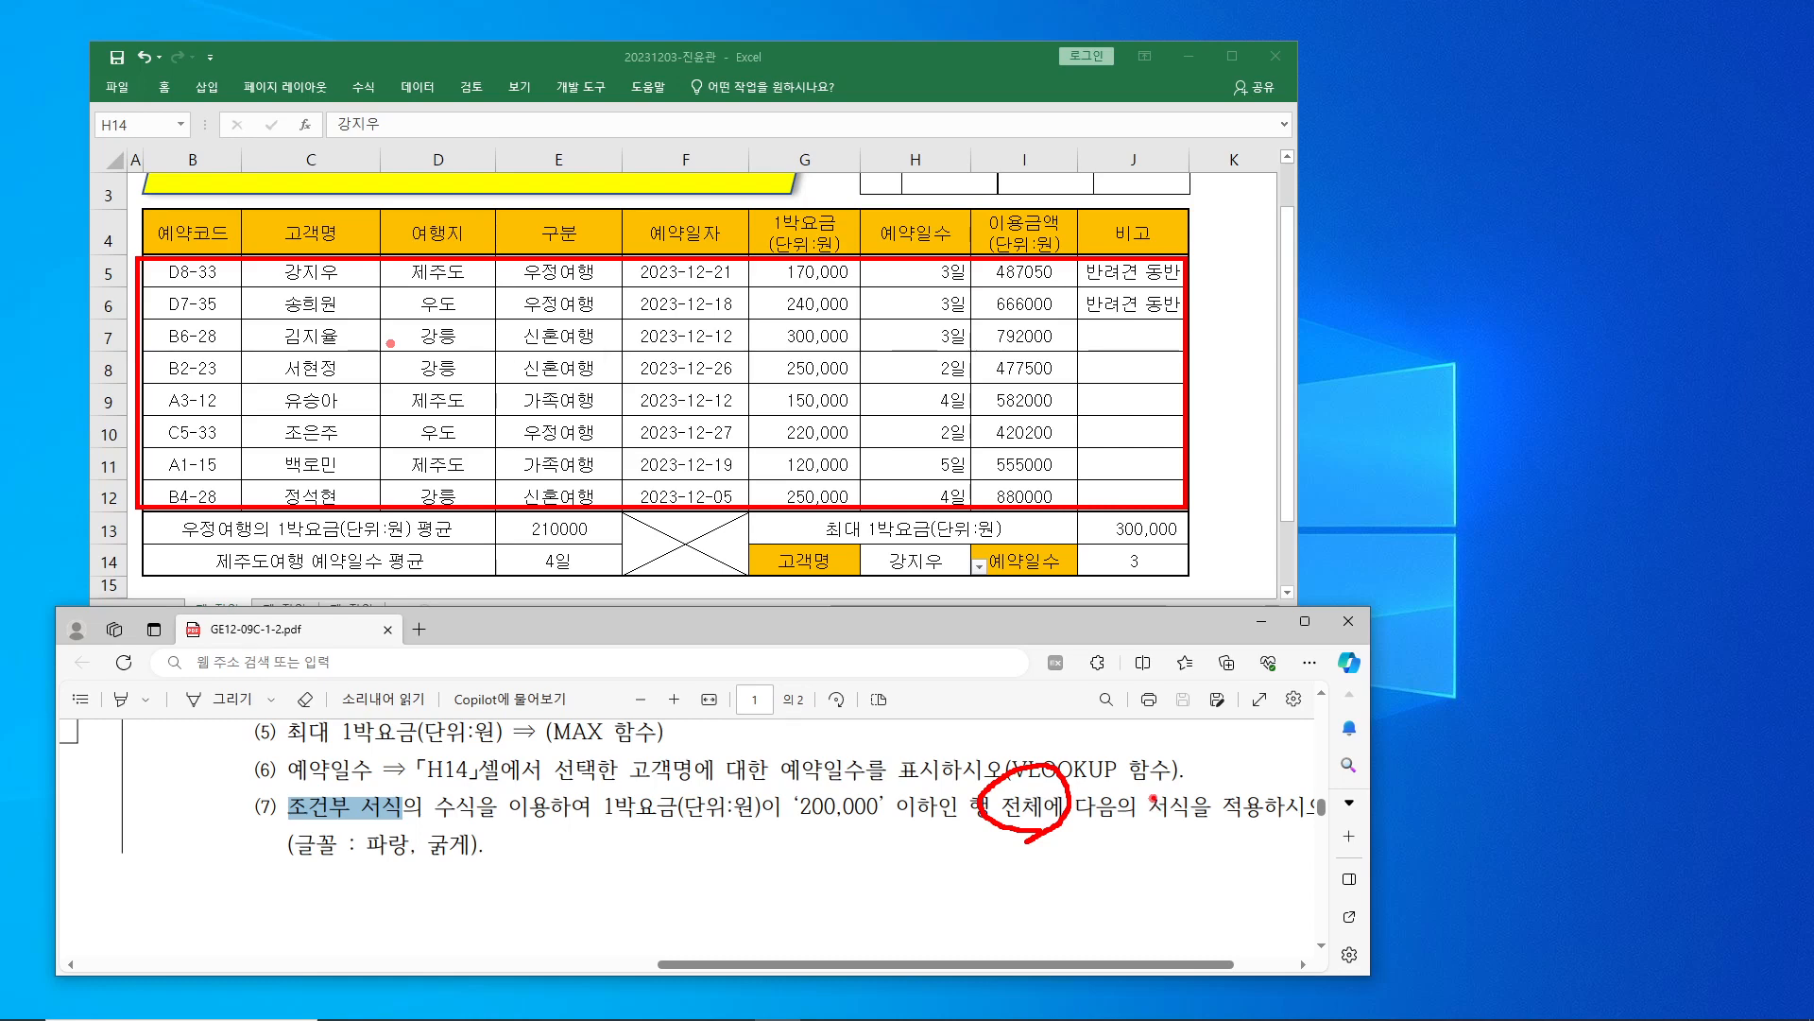
pyautogui.moveTo(1138, 797); pyautogui.dragTo(1304, 824)
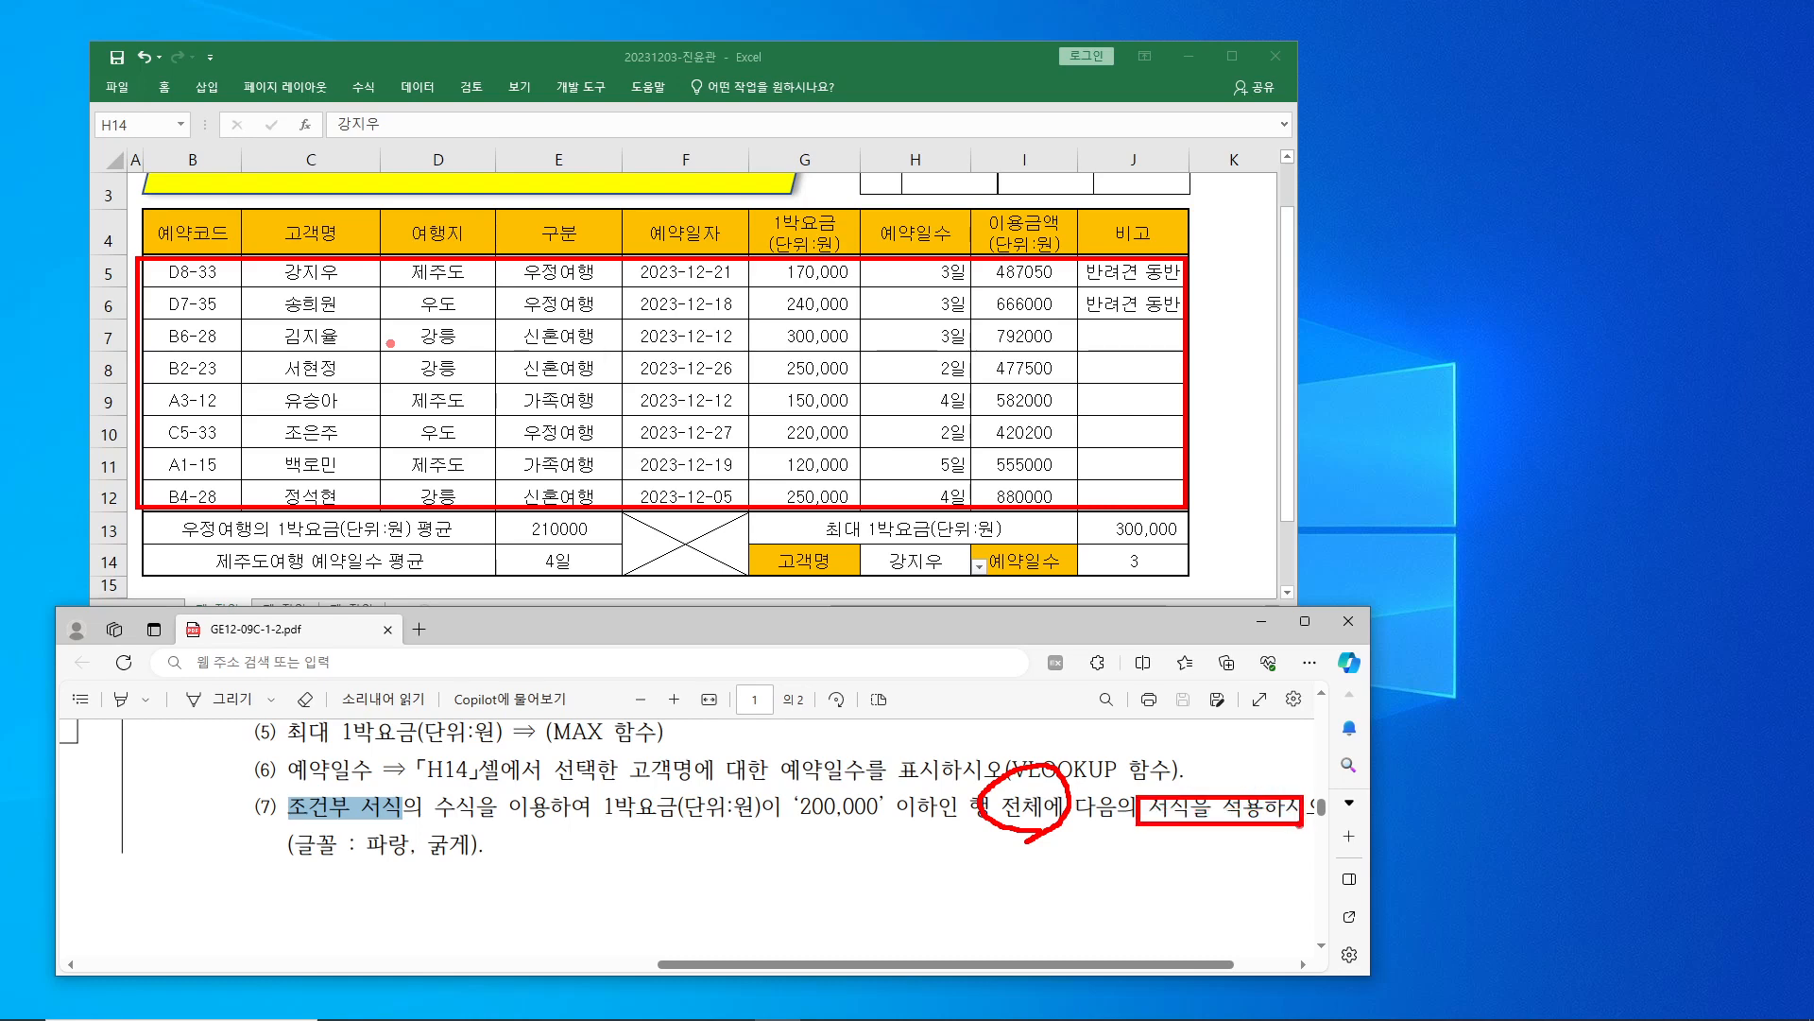
pyautogui.moveTo(1233, 281)
pyautogui.mouseDown()
pyautogui.moveTo(1229, 524)
pyautogui.moveTo(1311, 447)
pyautogui.mouseUp()
pyautogui.press('Escape')
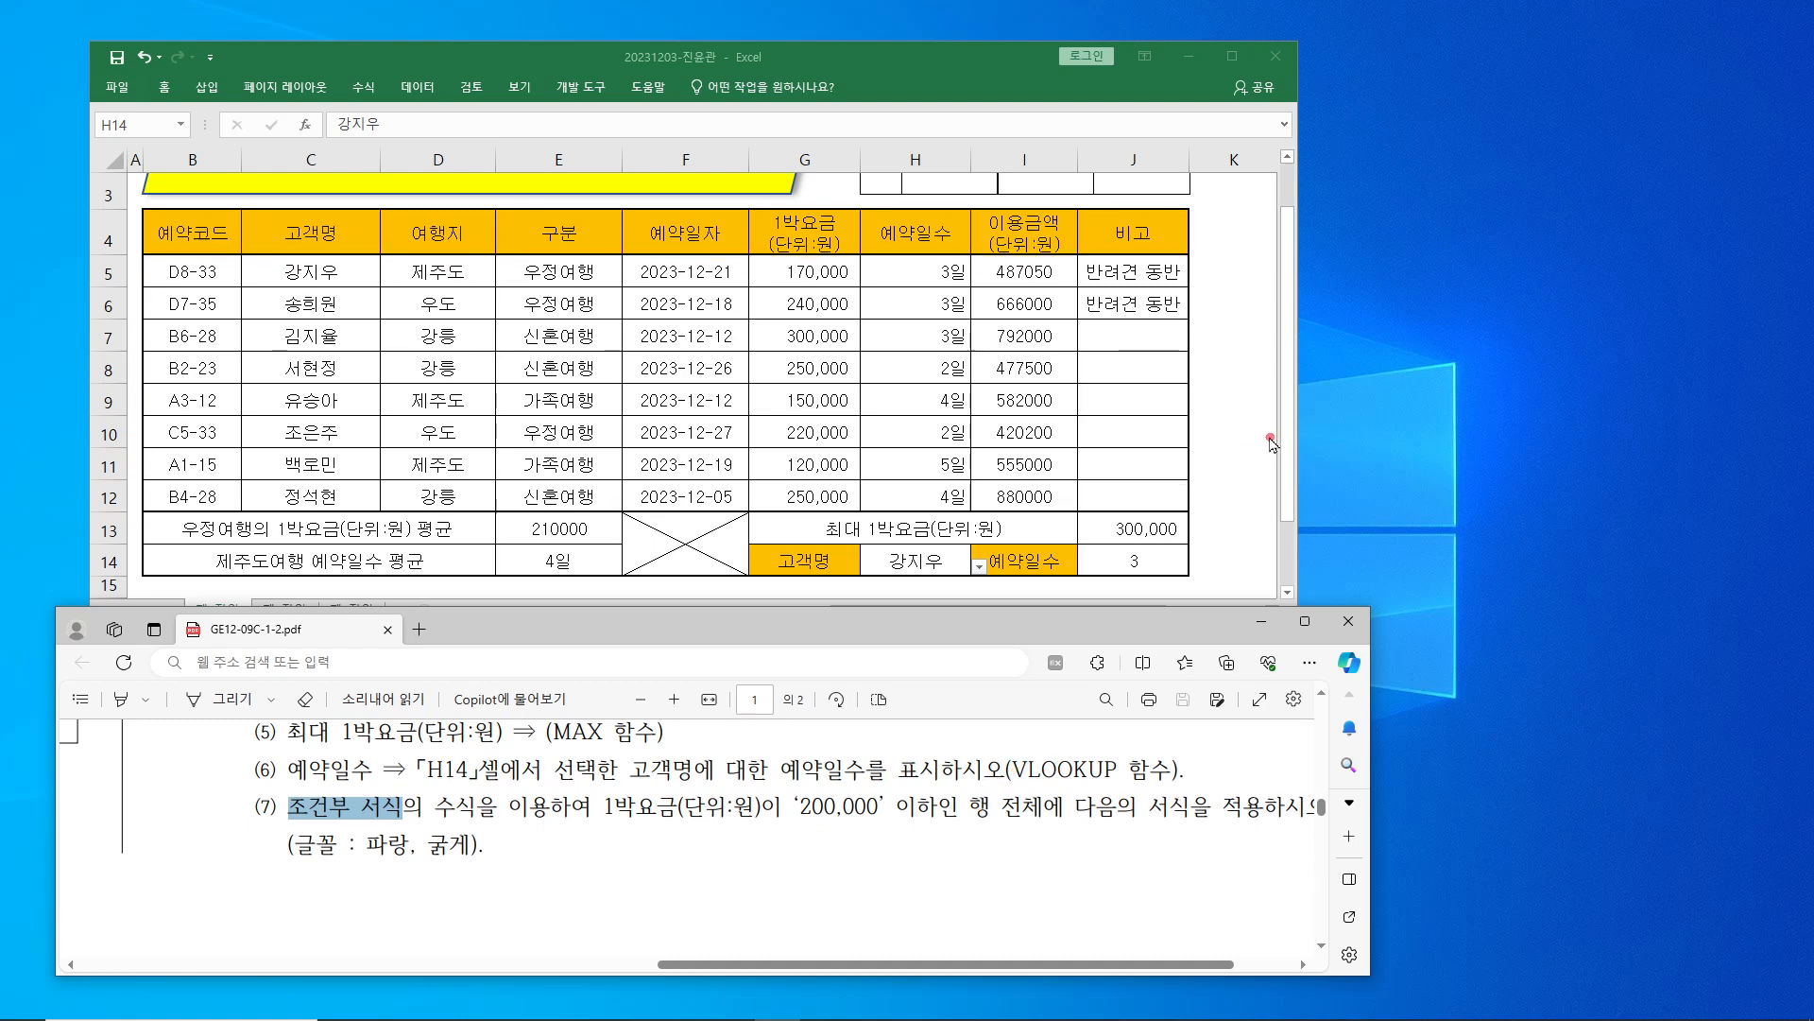
# - Start a new conditional formatting rule for B5:J12 that uses a formula to determine the cells to format (수식을 사용하여 서식을 지정할 셀 결정)
pyautogui.click(210, 274)
pyautogui.moveTo(170, 274); pyautogui.dragTo(1166, 494)
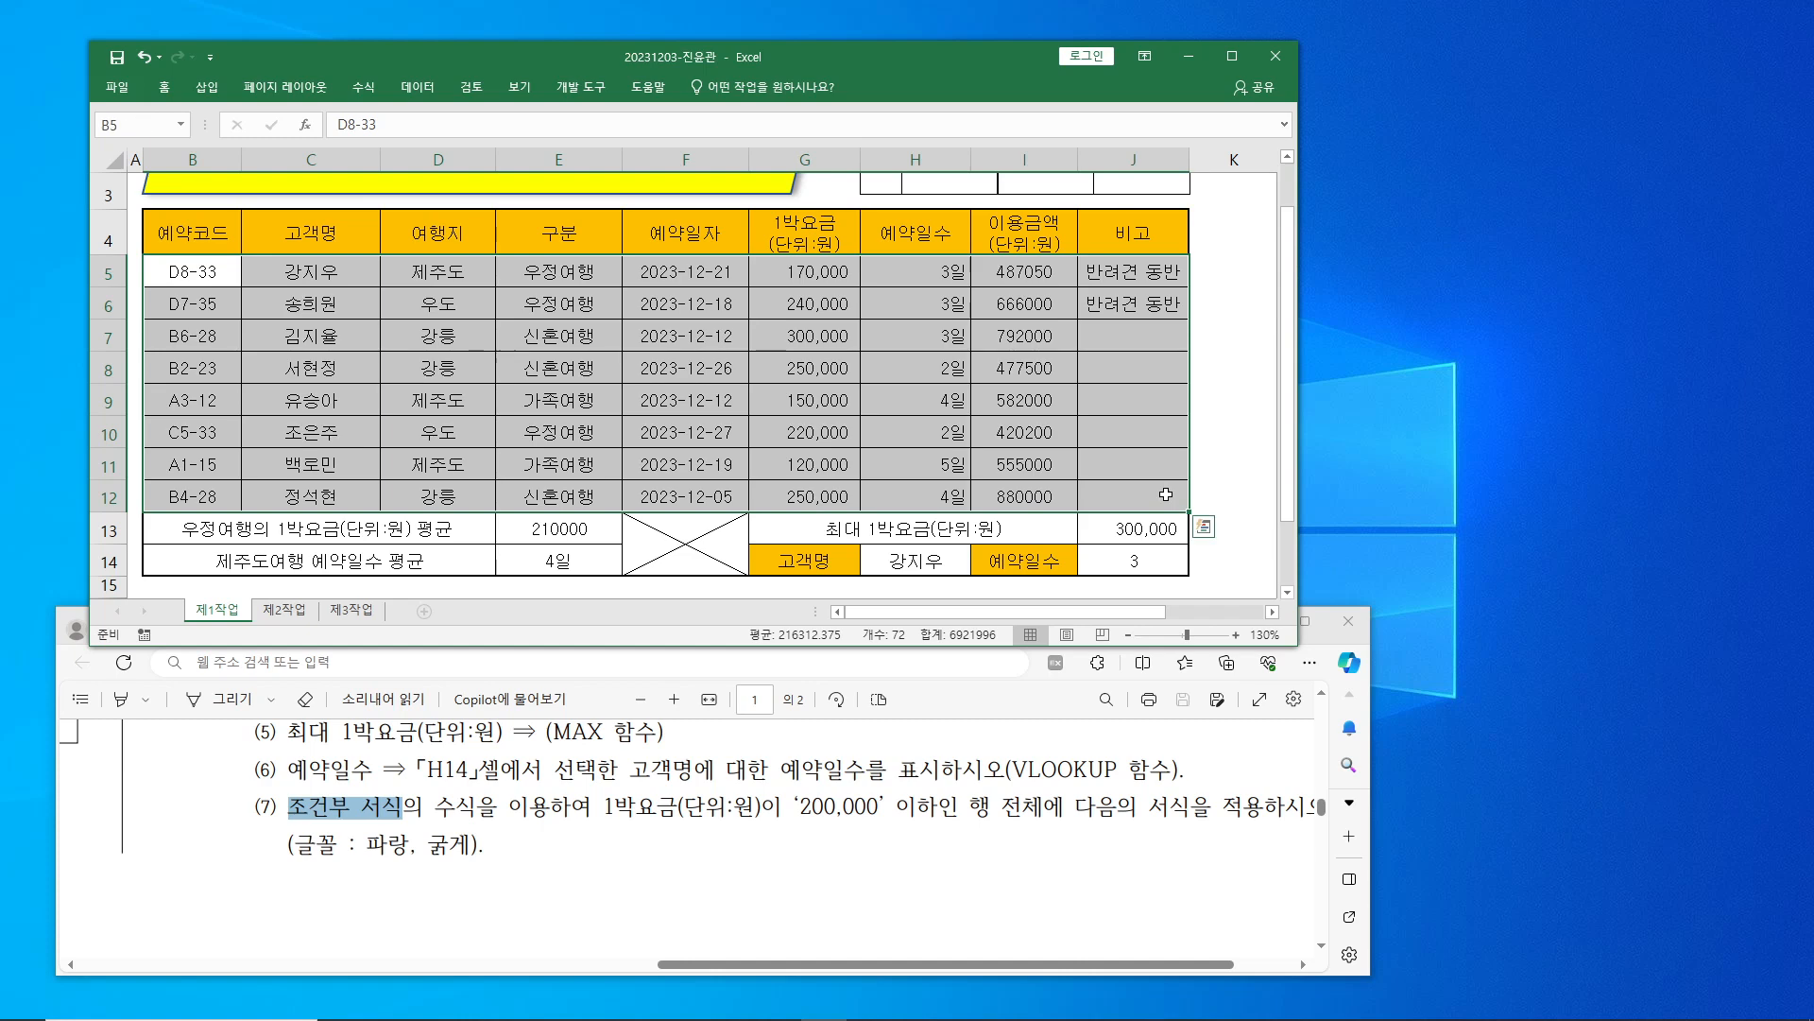
pyautogui.click(159, 85)
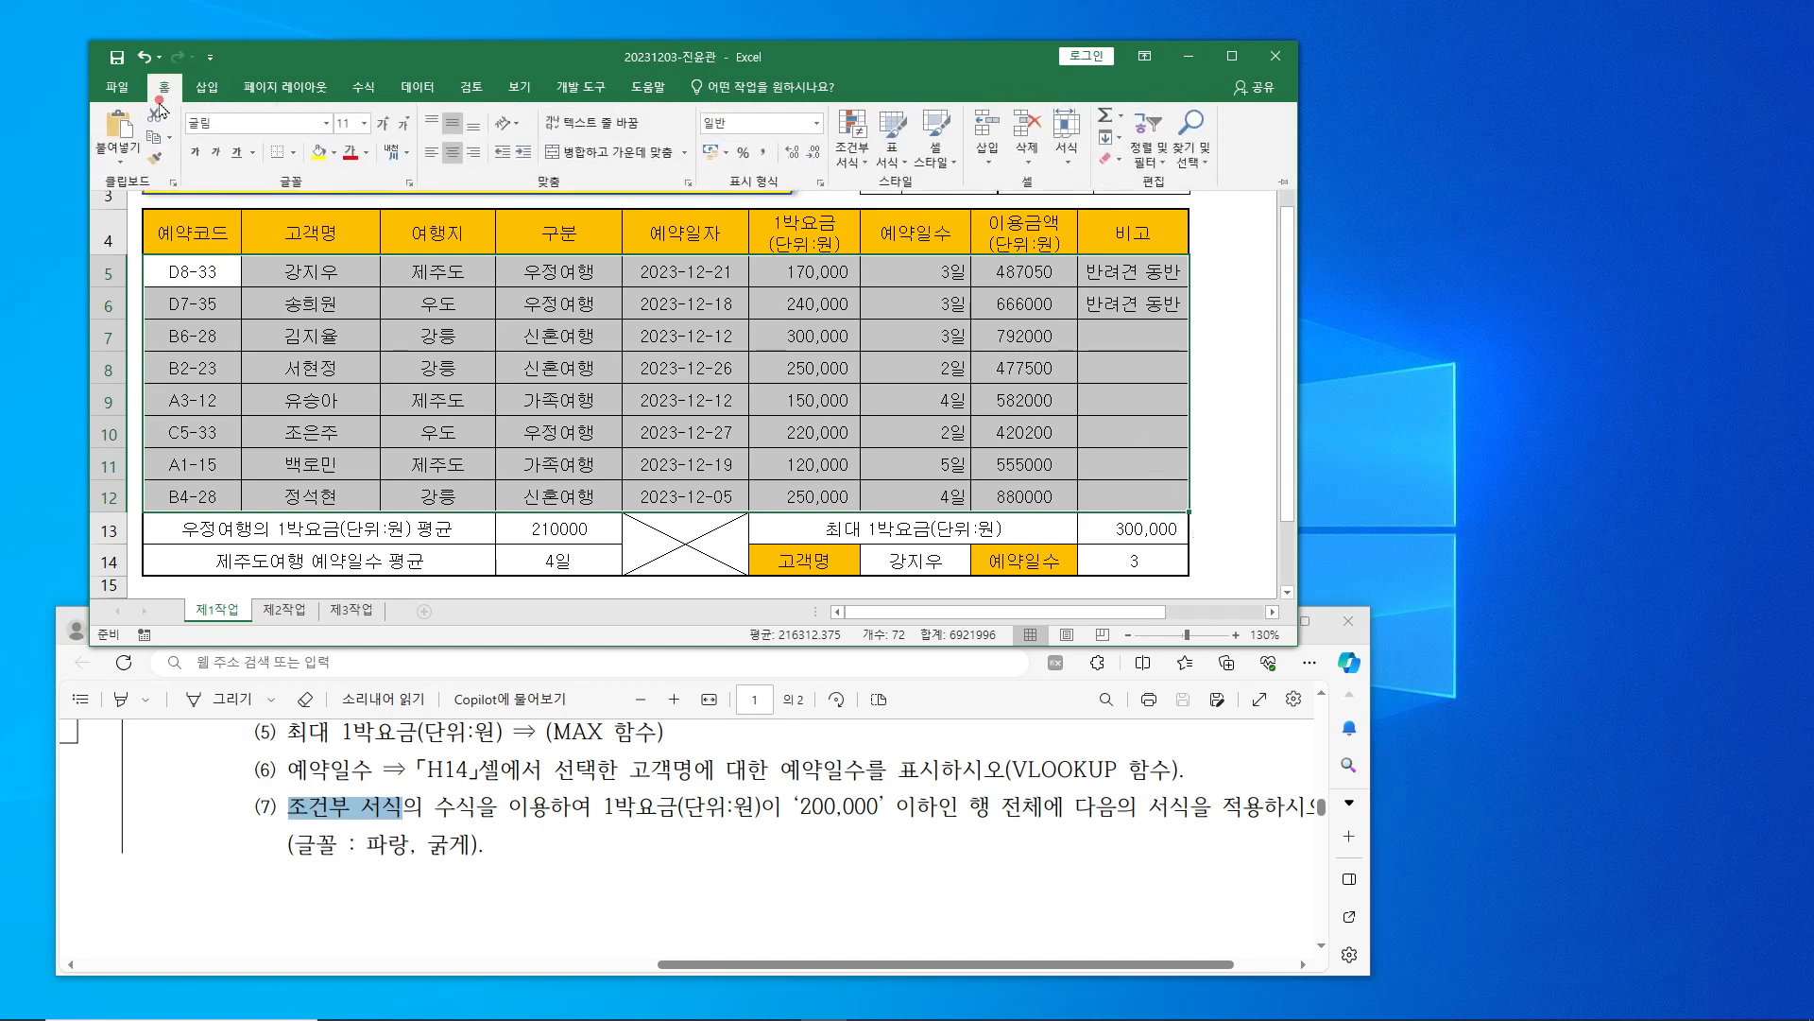
pyautogui.click(861, 158)
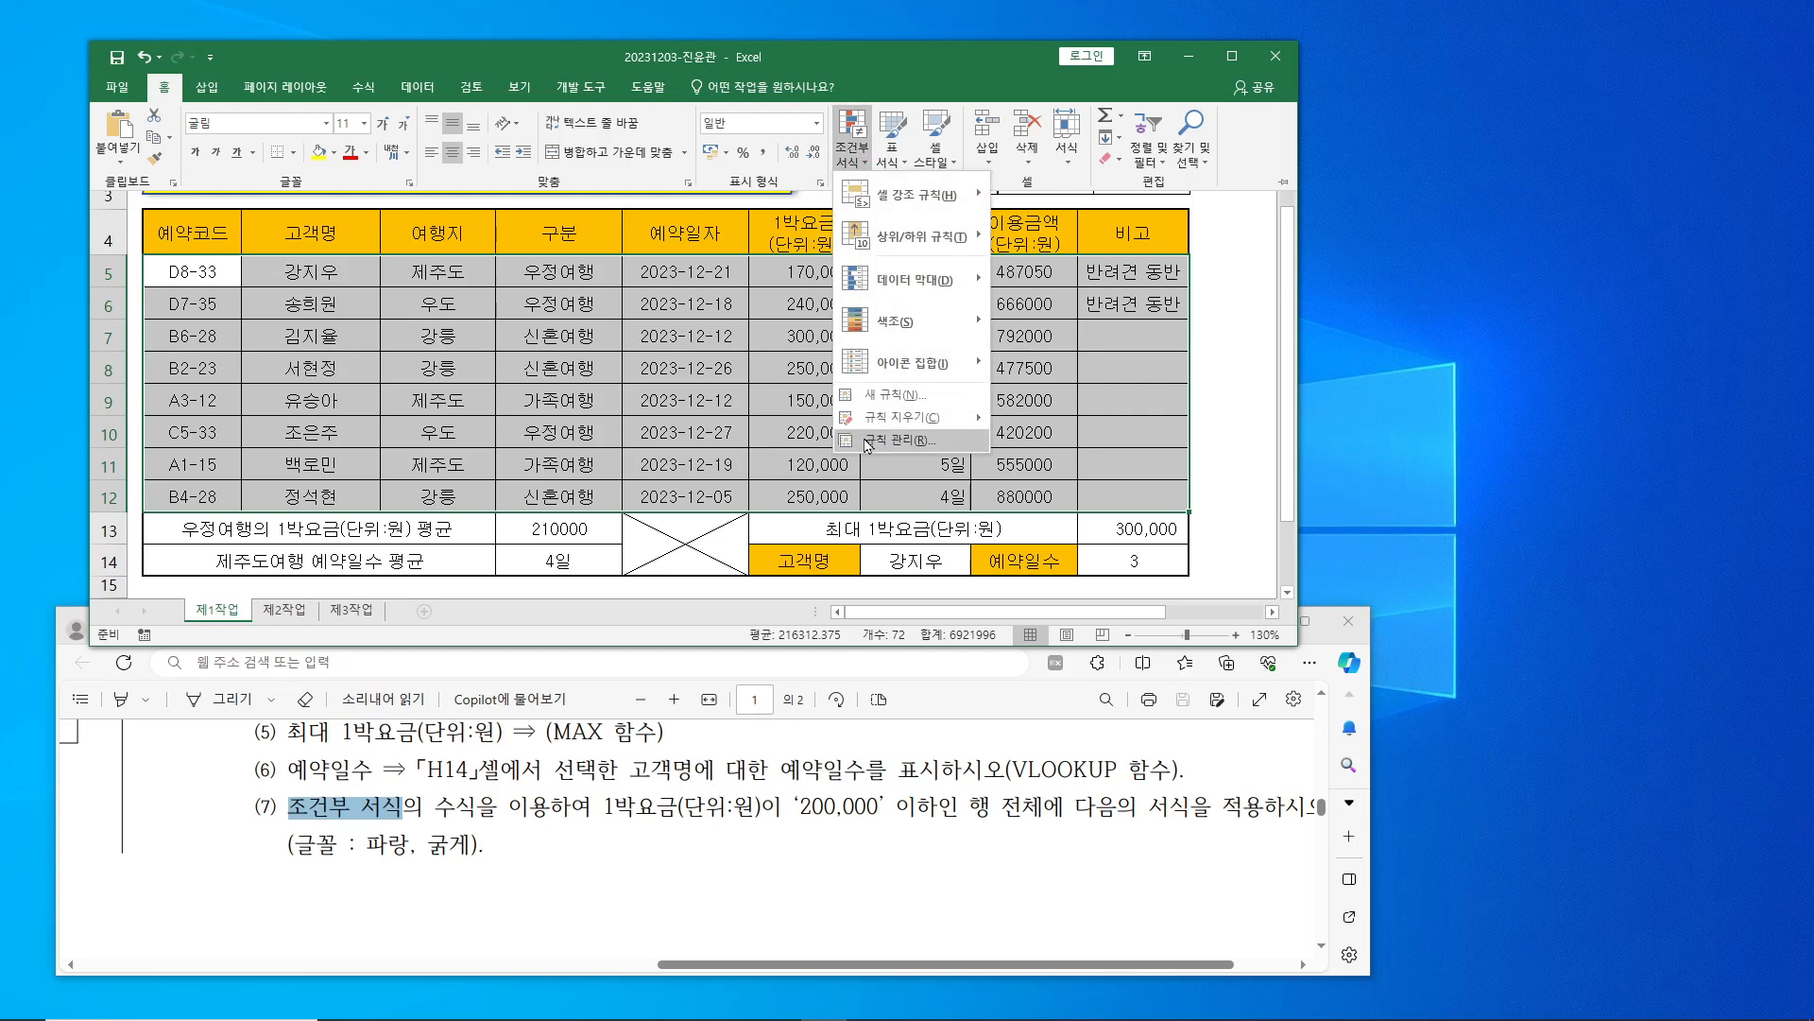
pyautogui.click(884, 394)
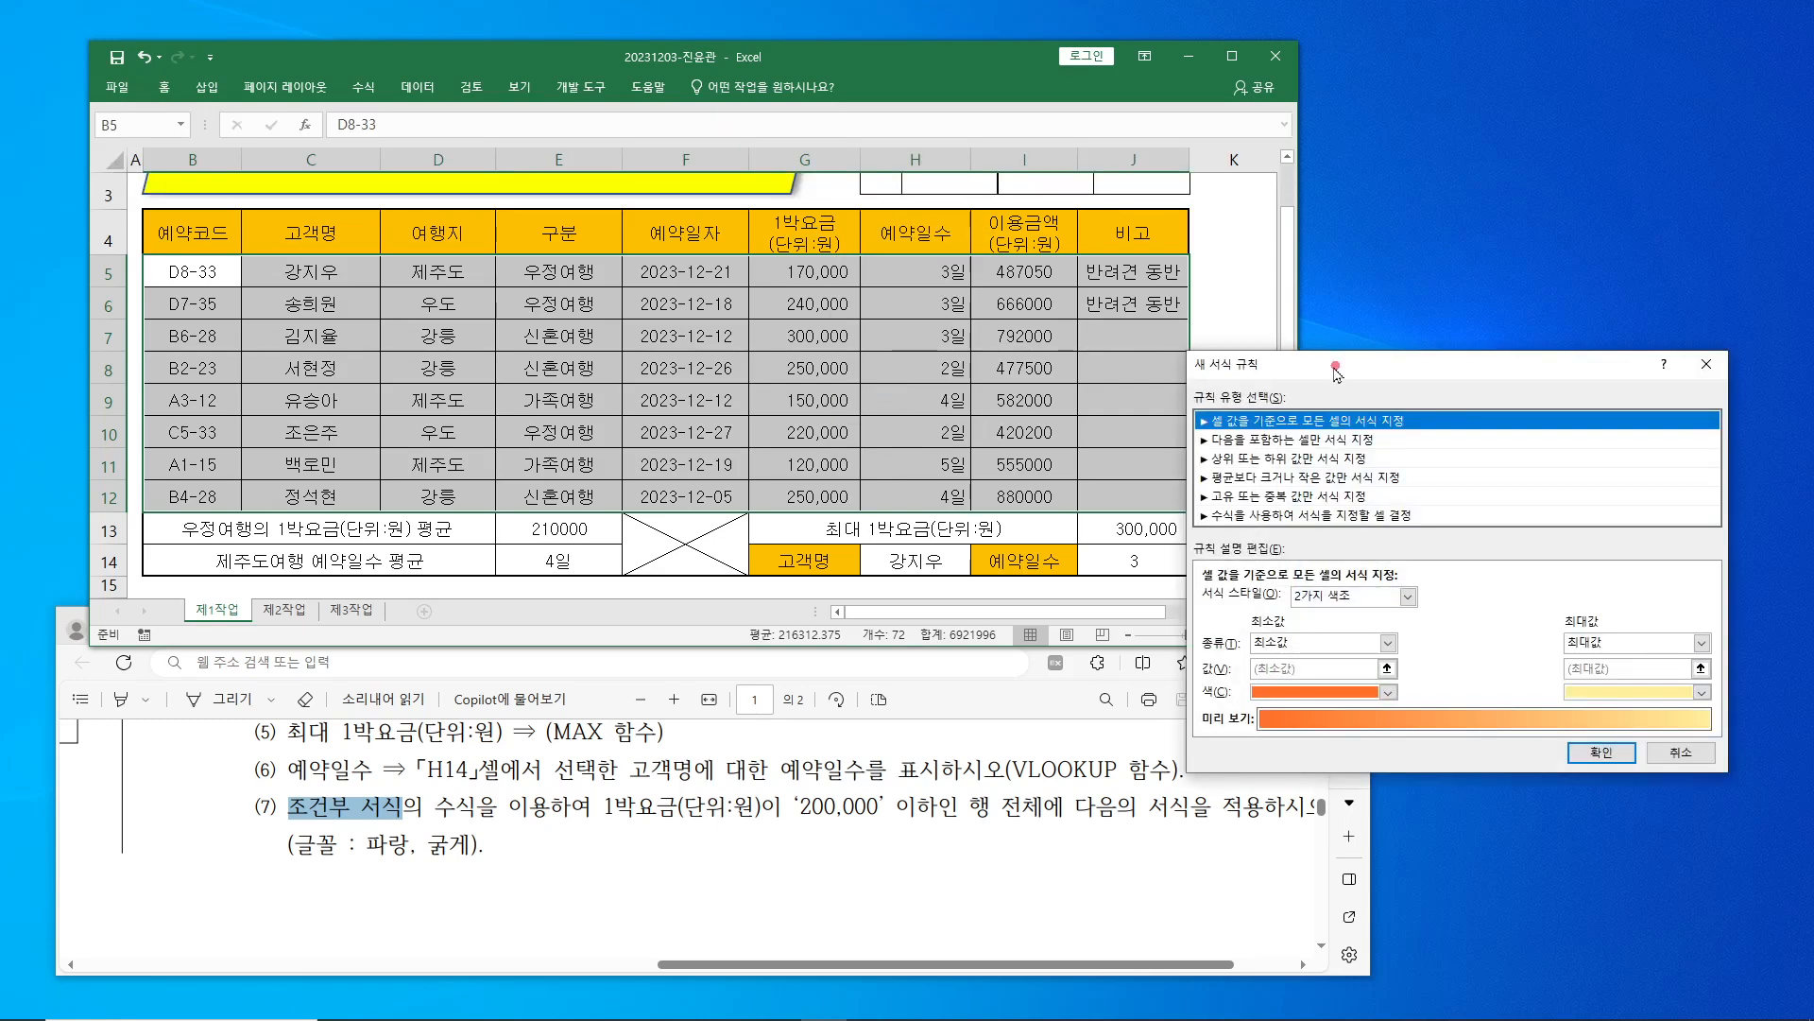
pyautogui.moveTo(1335, 367); pyautogui.dragTo(1151, 299)
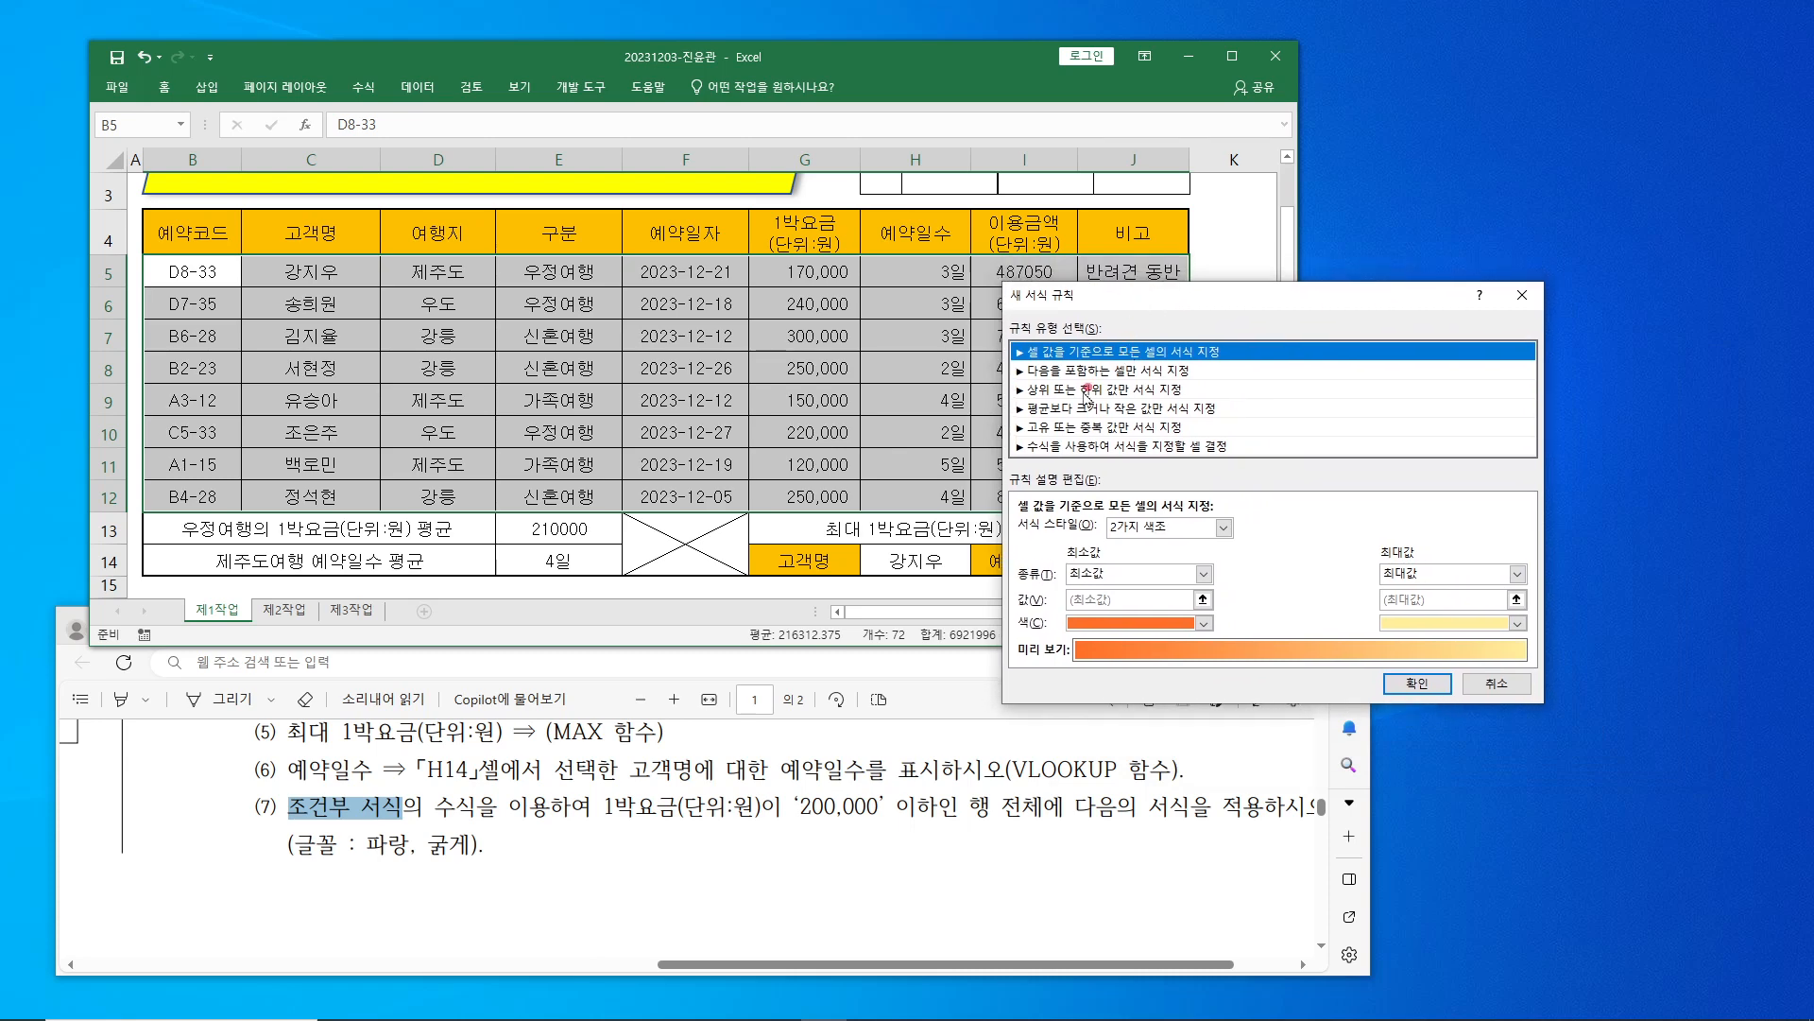
pyautogui.click(1091, 448)
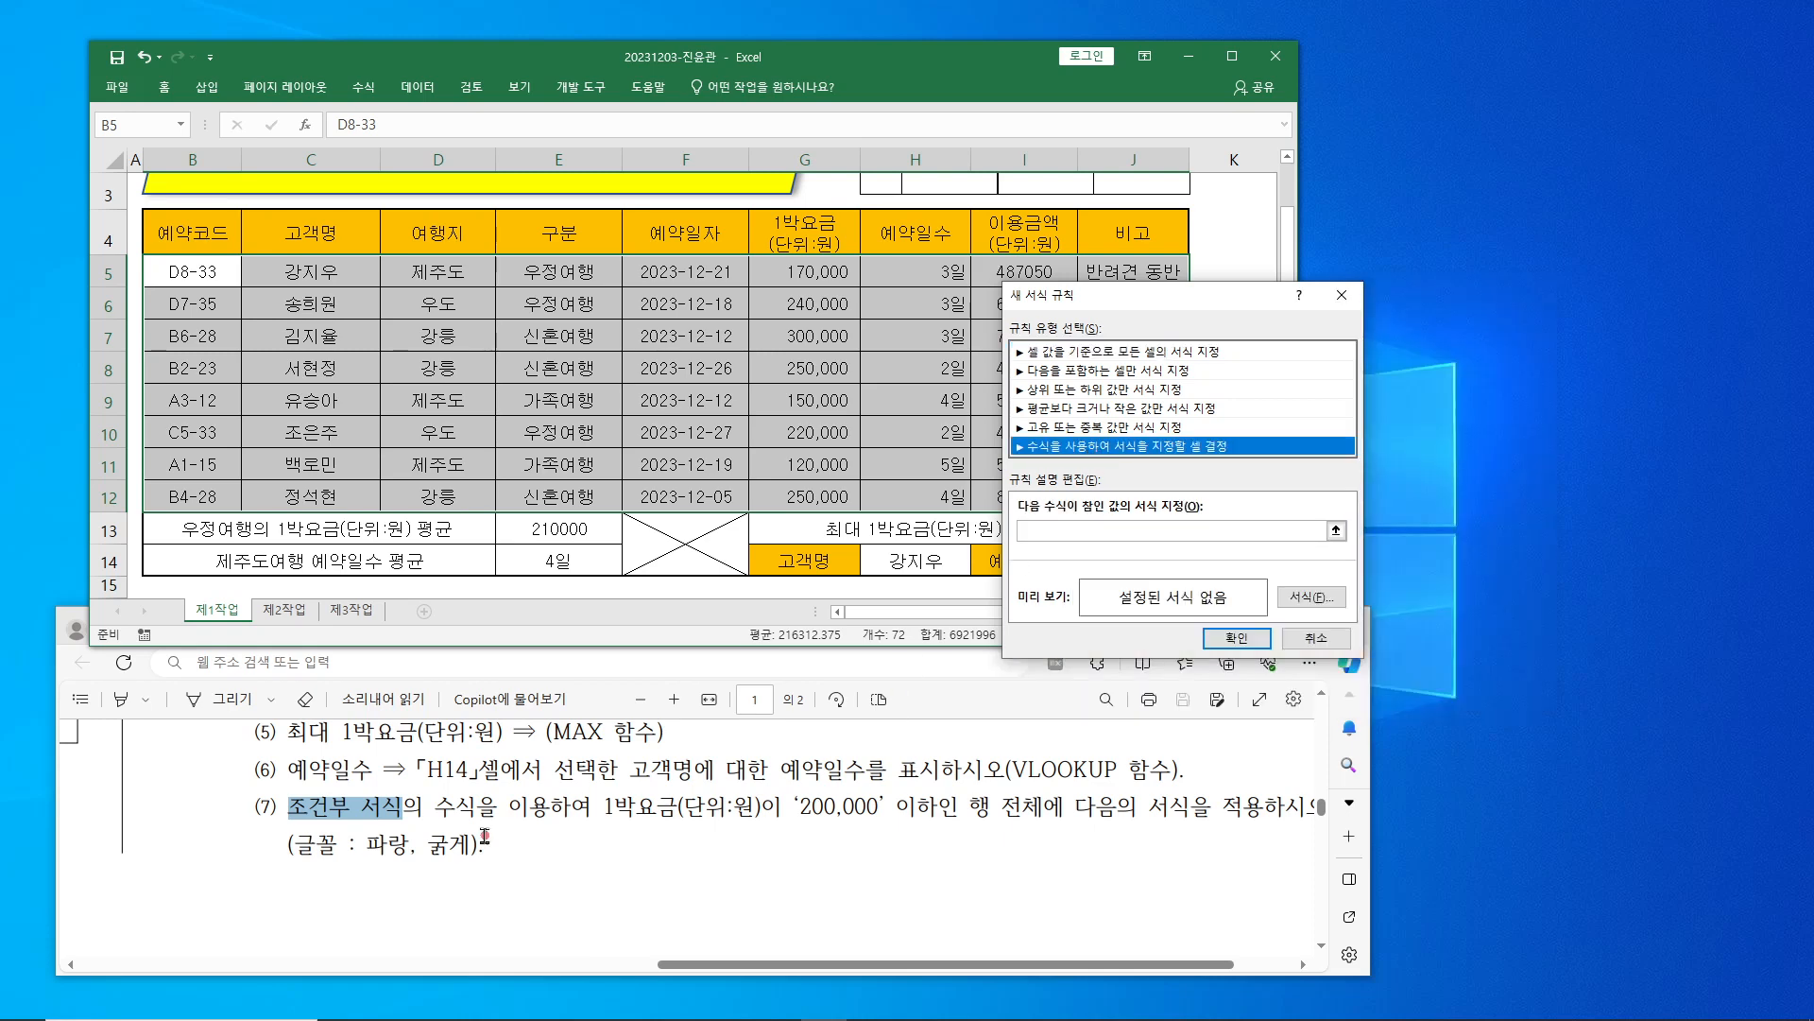
pyautogui.moveTo(437, 807); pyautogui.dragTo(570, 810)
pyautogui.click(1113, 448)
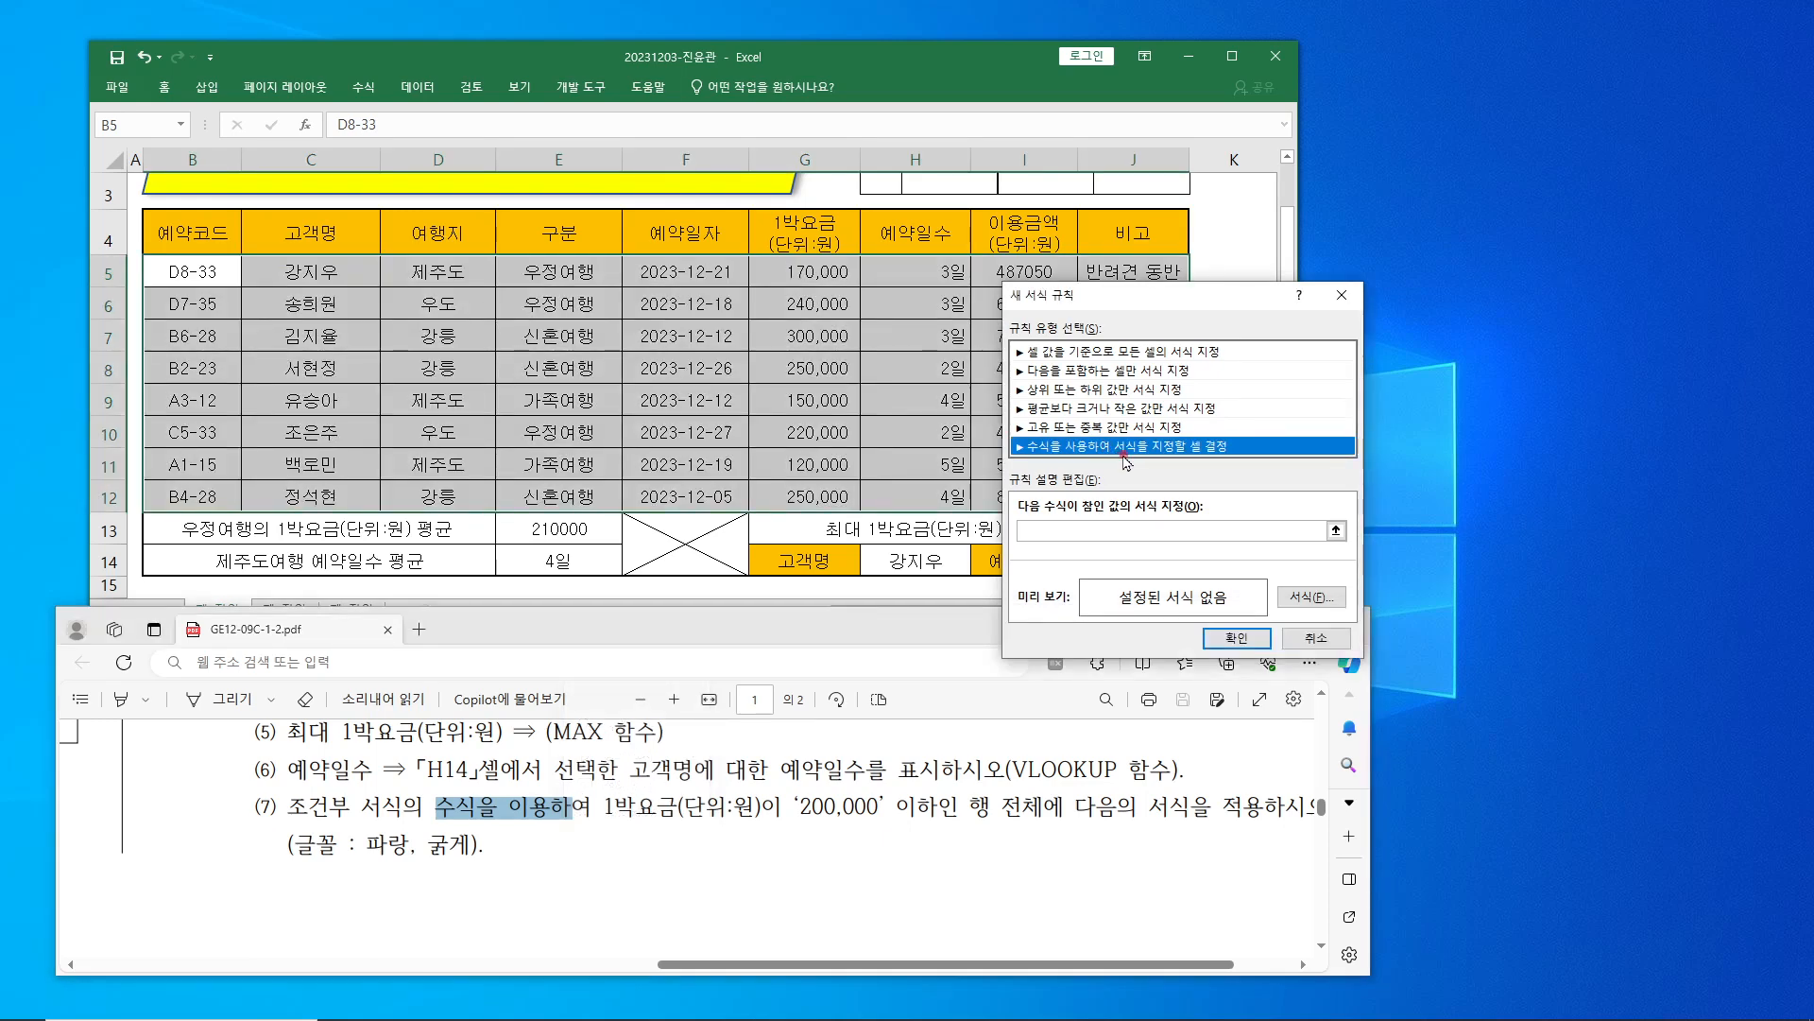
# - Highlight the 200,000 이하 condition in task (7) and enter the rule formula =$G$5<=200000 using the first 1박요금 cell
pyautogui.moveTo(597, 810); pyautogui.dragTo(931, 830)
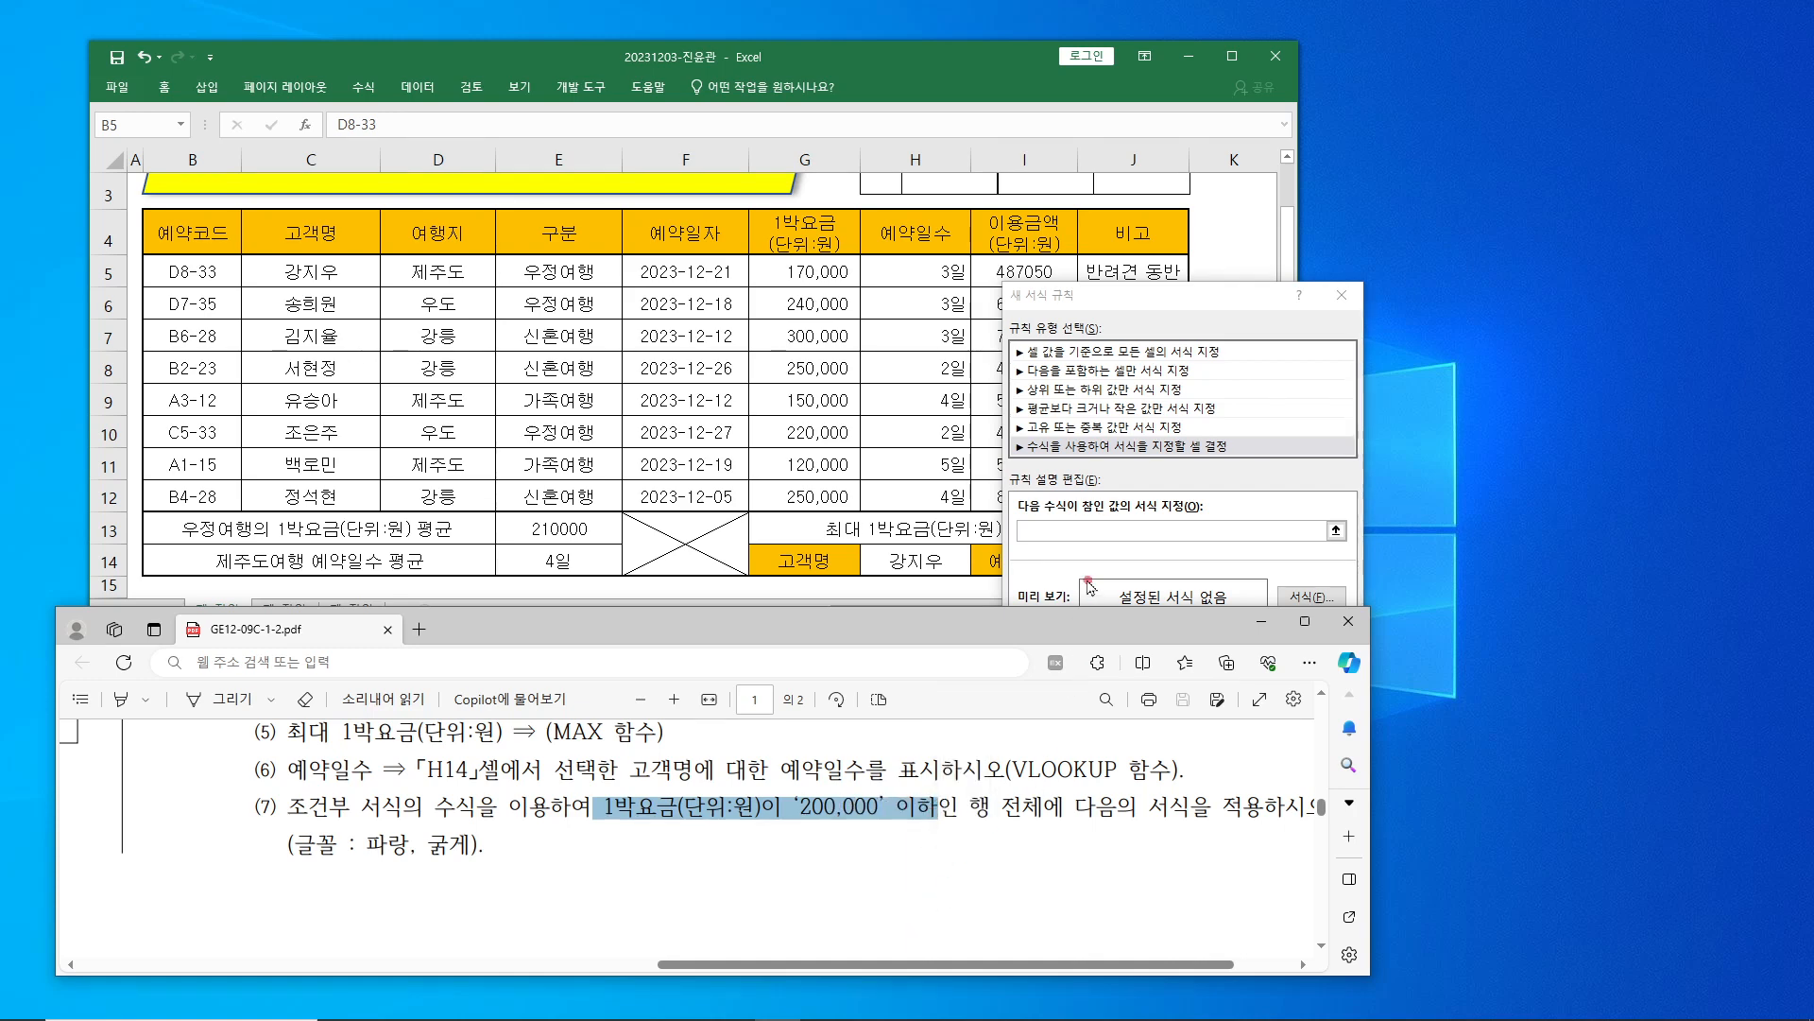
pyautogui.click(1030, 529)
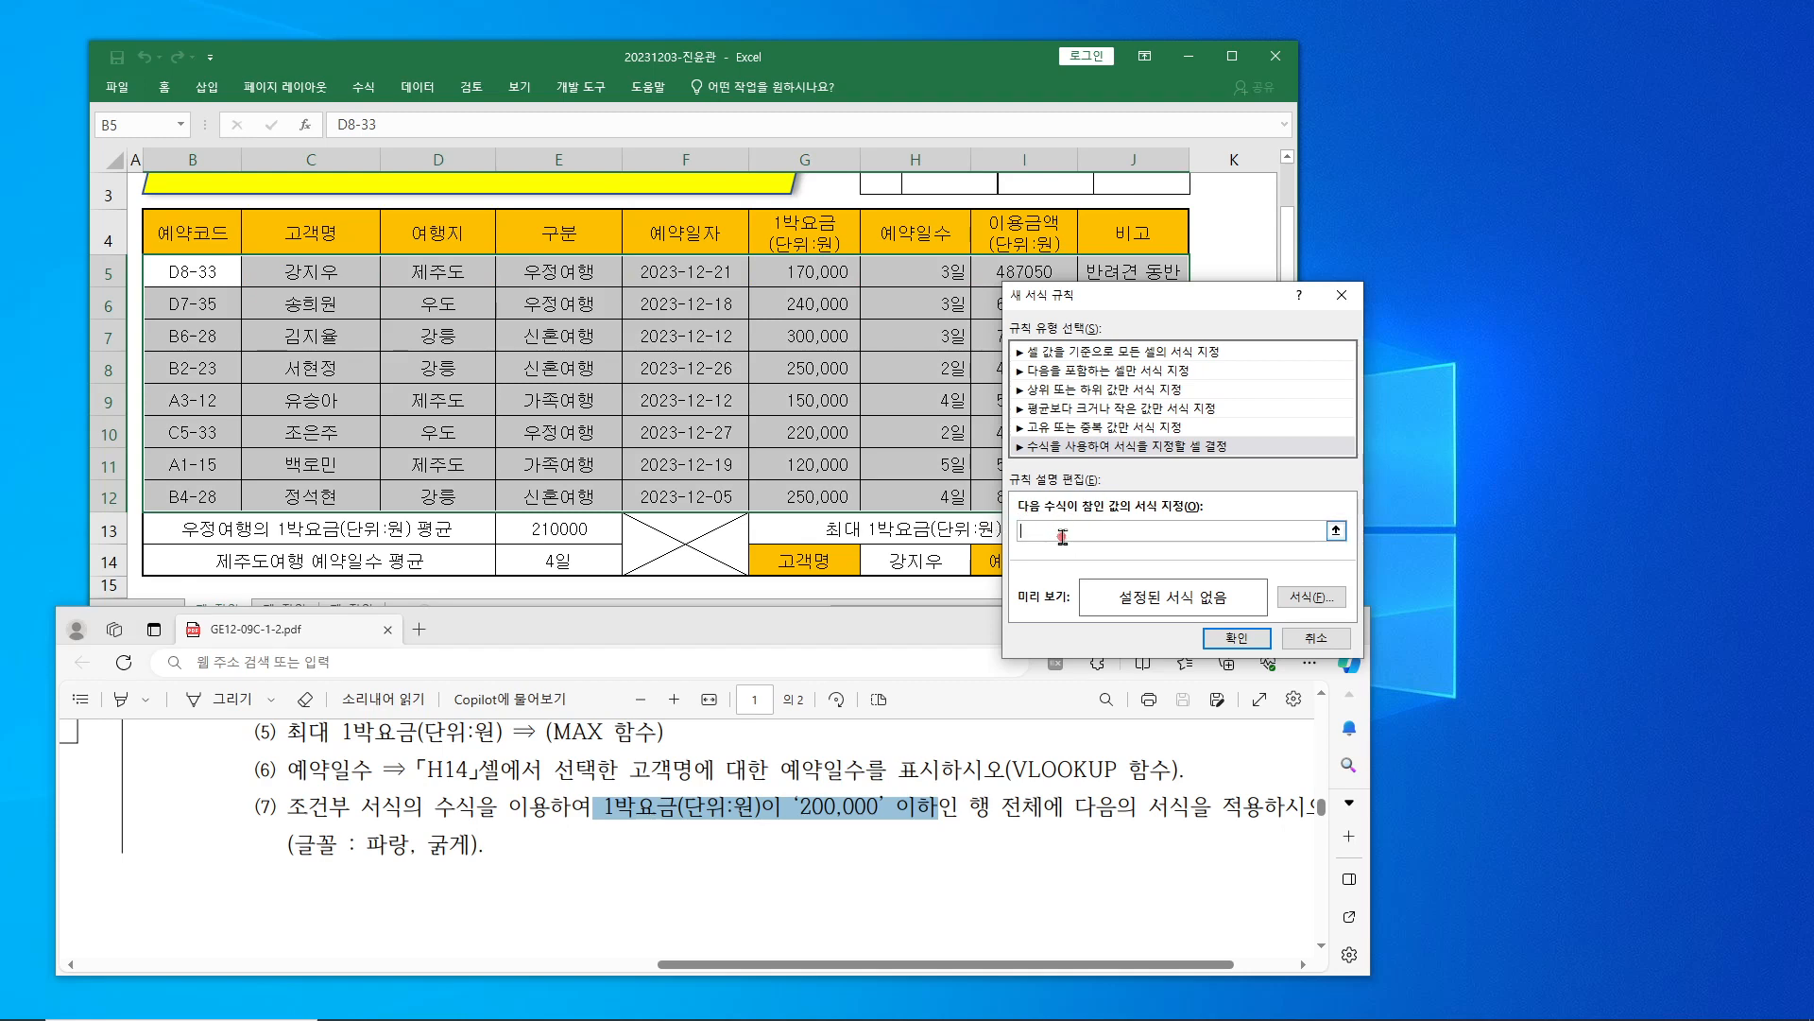
pyautogui.click(800, 271)
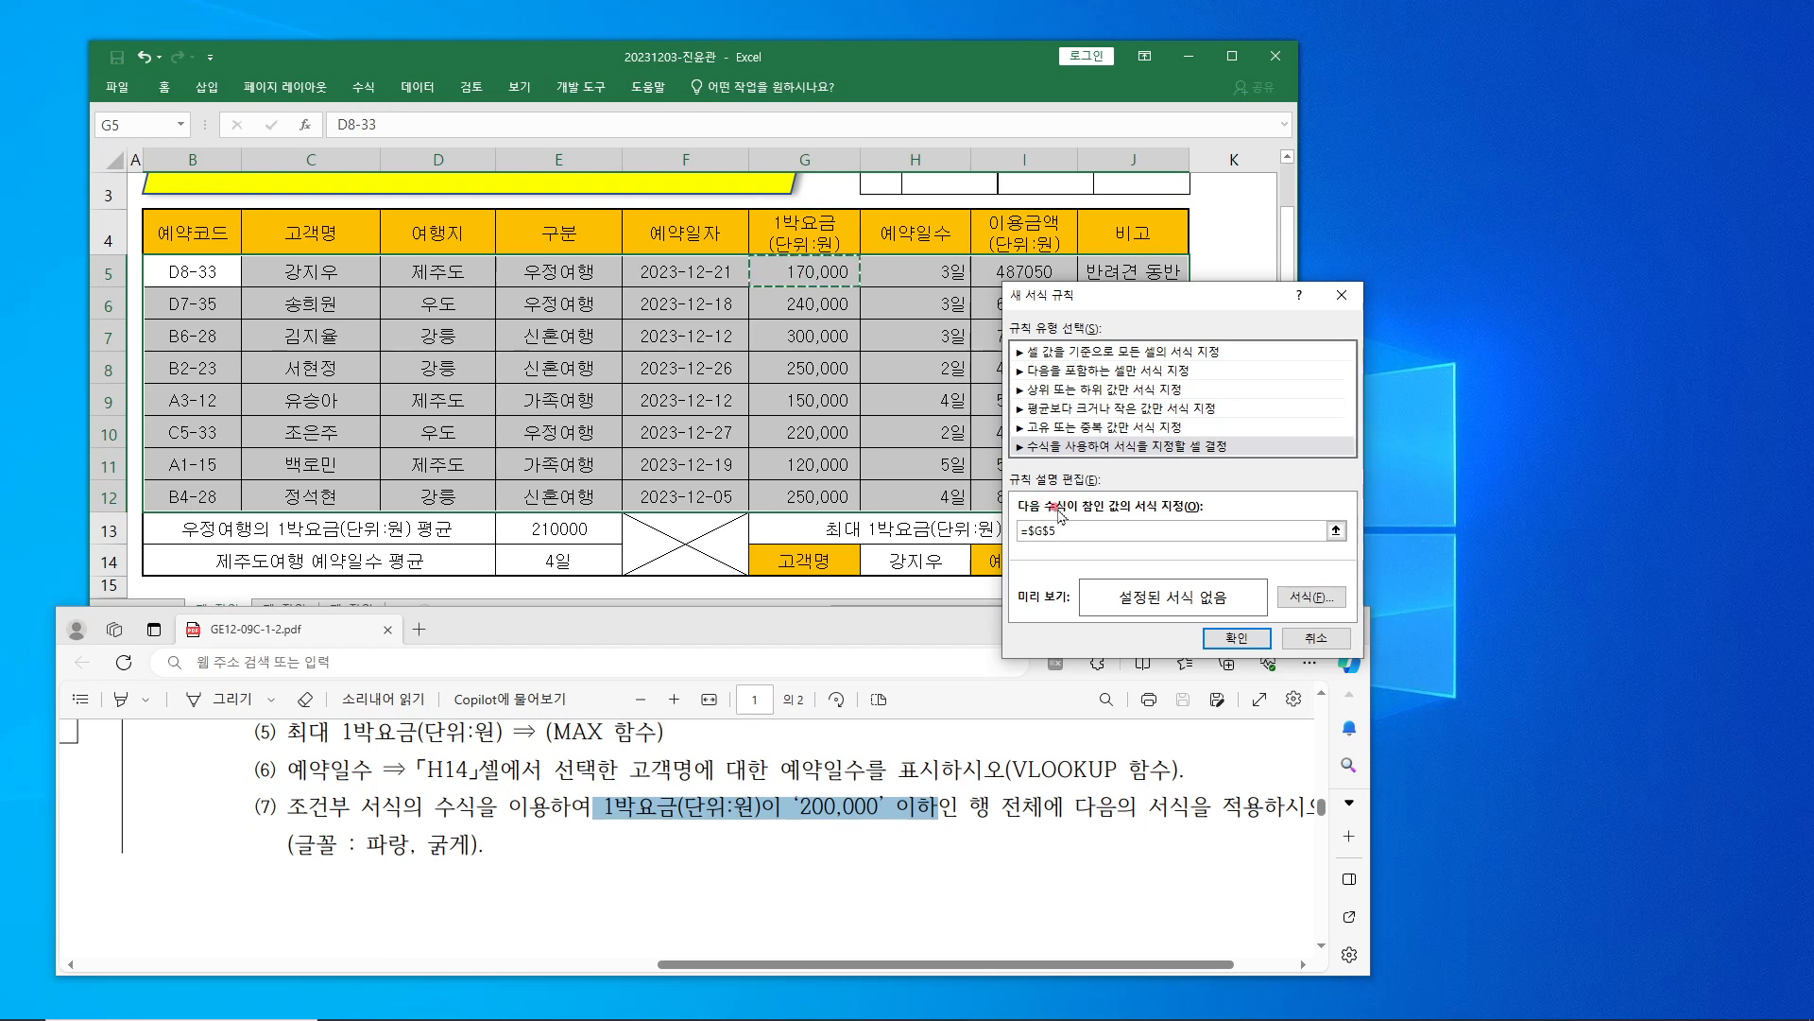
pyautogui.write('<=200000')
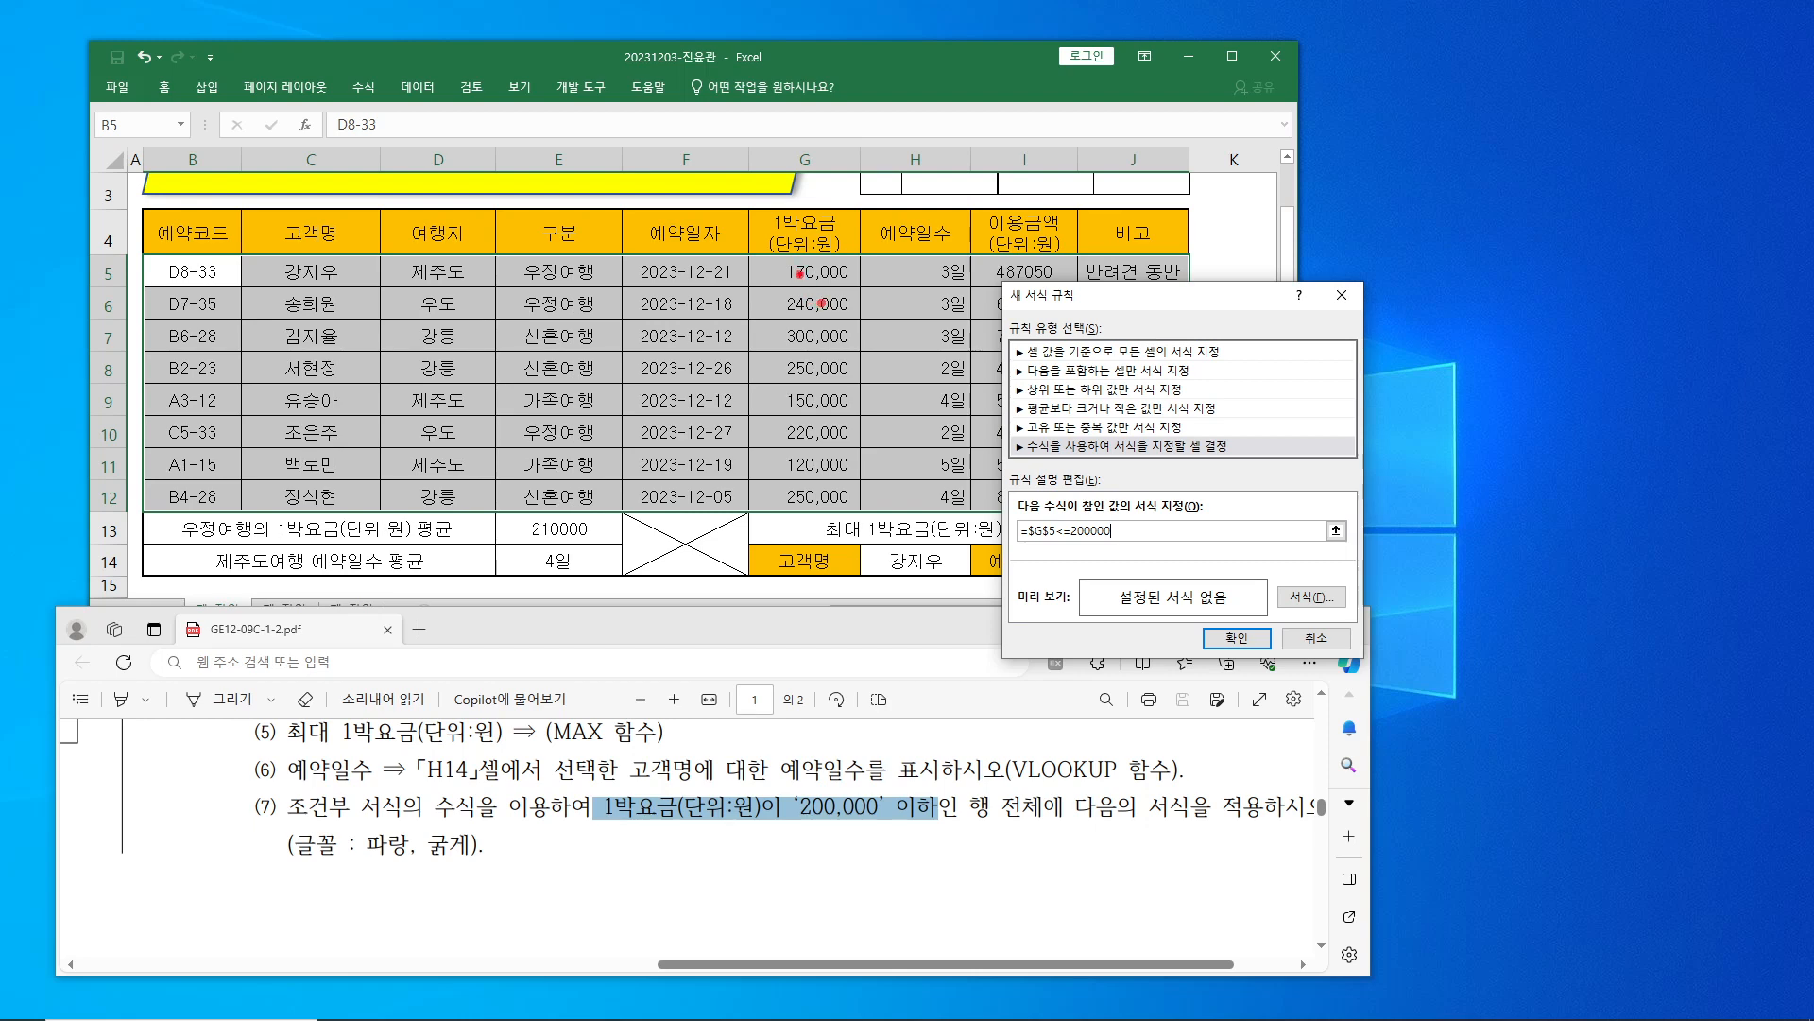
# - Examine how the rule must check each row of the 1박요금 column, sketching the $G5 reference over the sheet, and clear the markings
pyautogui.moveTo(782, 270)
pyautogui.mouseDown()
pyautogui.moveTo(785, 497)
pyautogui.moveTo(764, 496)
pyautogui.moveTo(839, 463)
pyautogui.mouseUp()
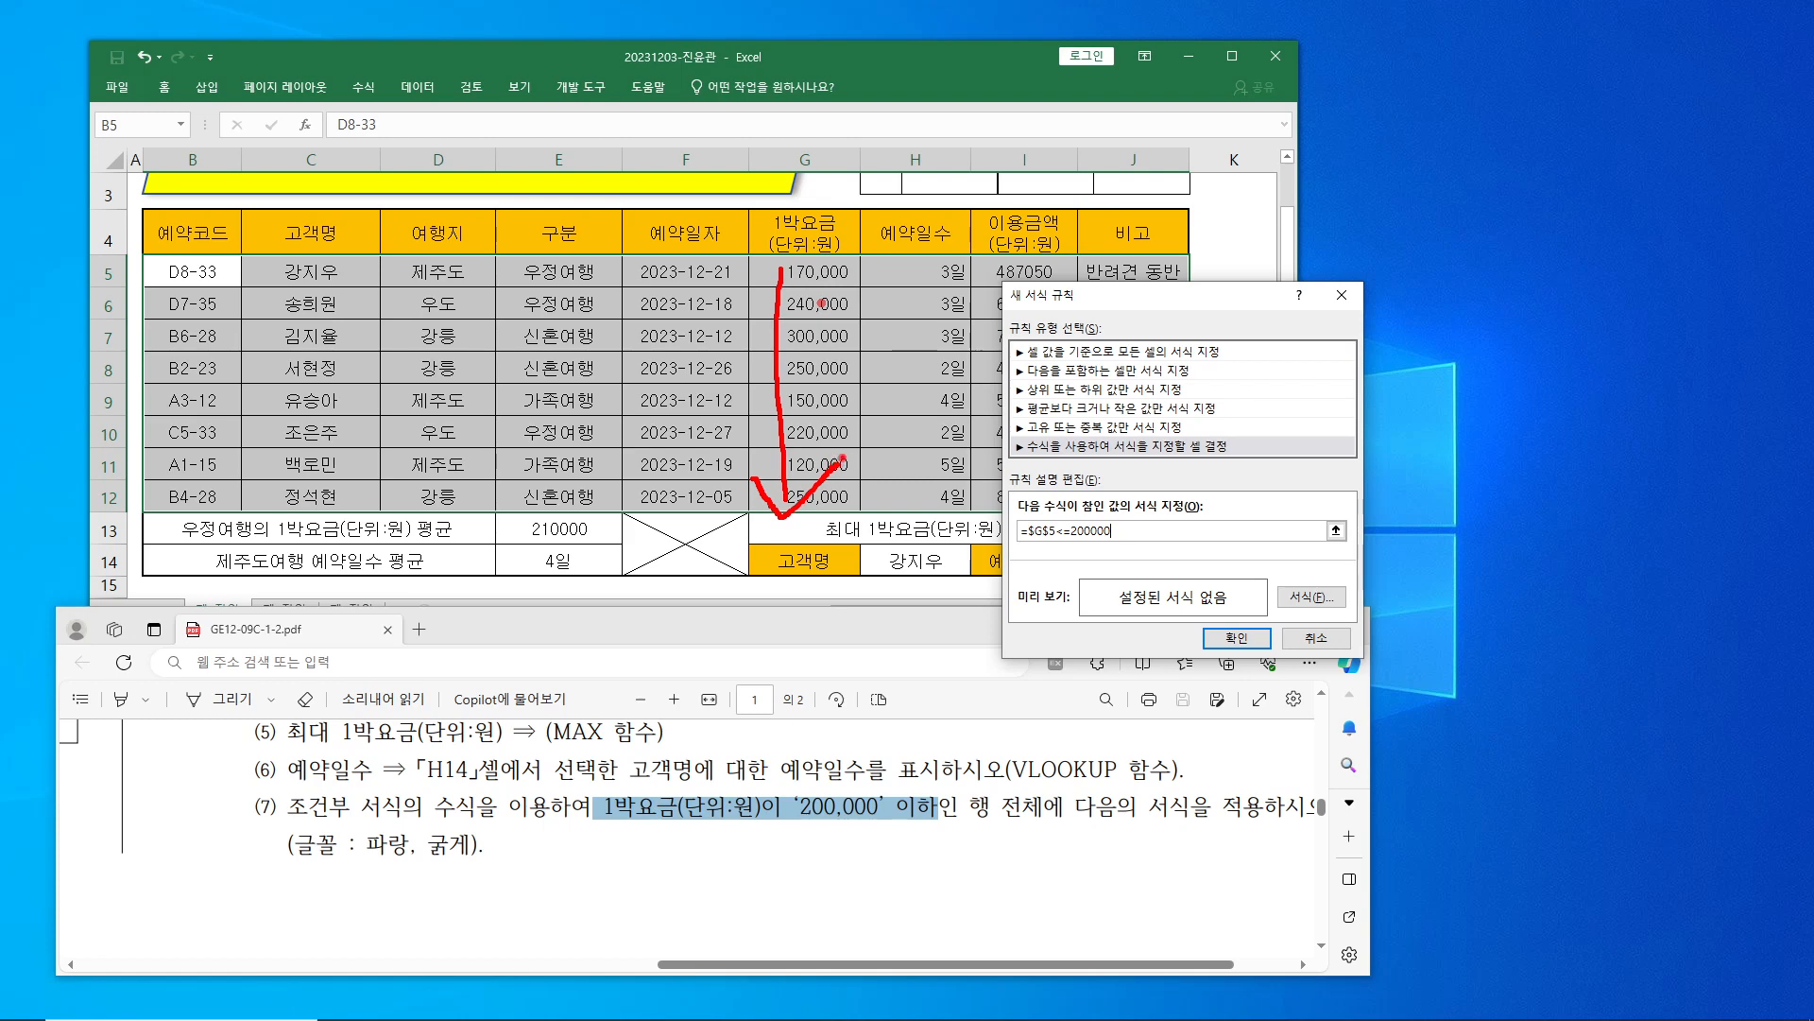
pyautogui.moveTo(828, 274); pyautogui.dragTo(869, 224)
pyautogui.moveTo(1045, 553)
pyautogui.mouseDown()
pyautogui.moveTo(1022, 553)
pyautogui.moveTo(1075, 519)
pyautogui.moveTo(1051, 565)
pyautogui.mouseUp()
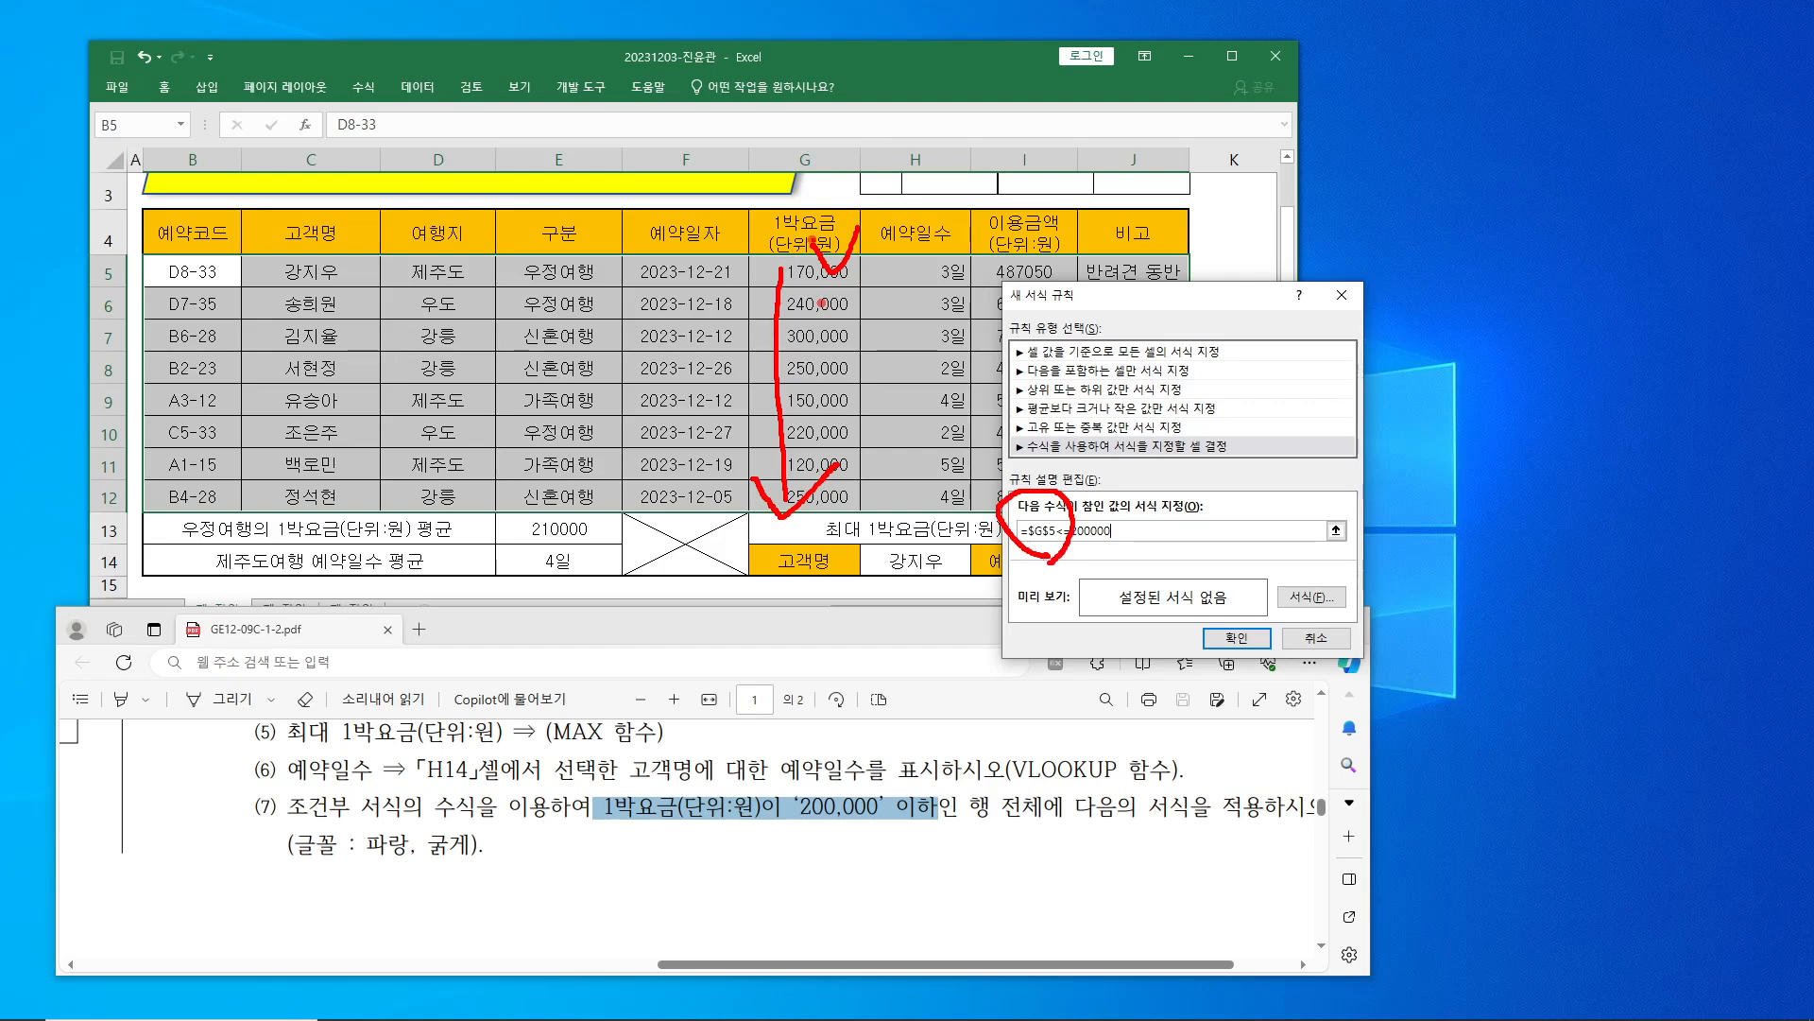
pyautogui.moveTo(844, 299)
pyautogui.mouseDown()
pyautogui.moveTo(801, 338)
pyautogui.moveTo(842, 341)
pyautogui.mouseUp()
pyautogui.moveTo(844, 356); pyautogui.dragTo(819, 422)
pyautogui.moveTo(819, 378); pyautogui.dragTo(848, 414)
pyautogui.moveTo(850, 435)
pyautogui.mouseDown()
pyautogui.moveTo(818, 472)
pyautogui.moveTo(851, 484)
pyautogui.mouseUp()
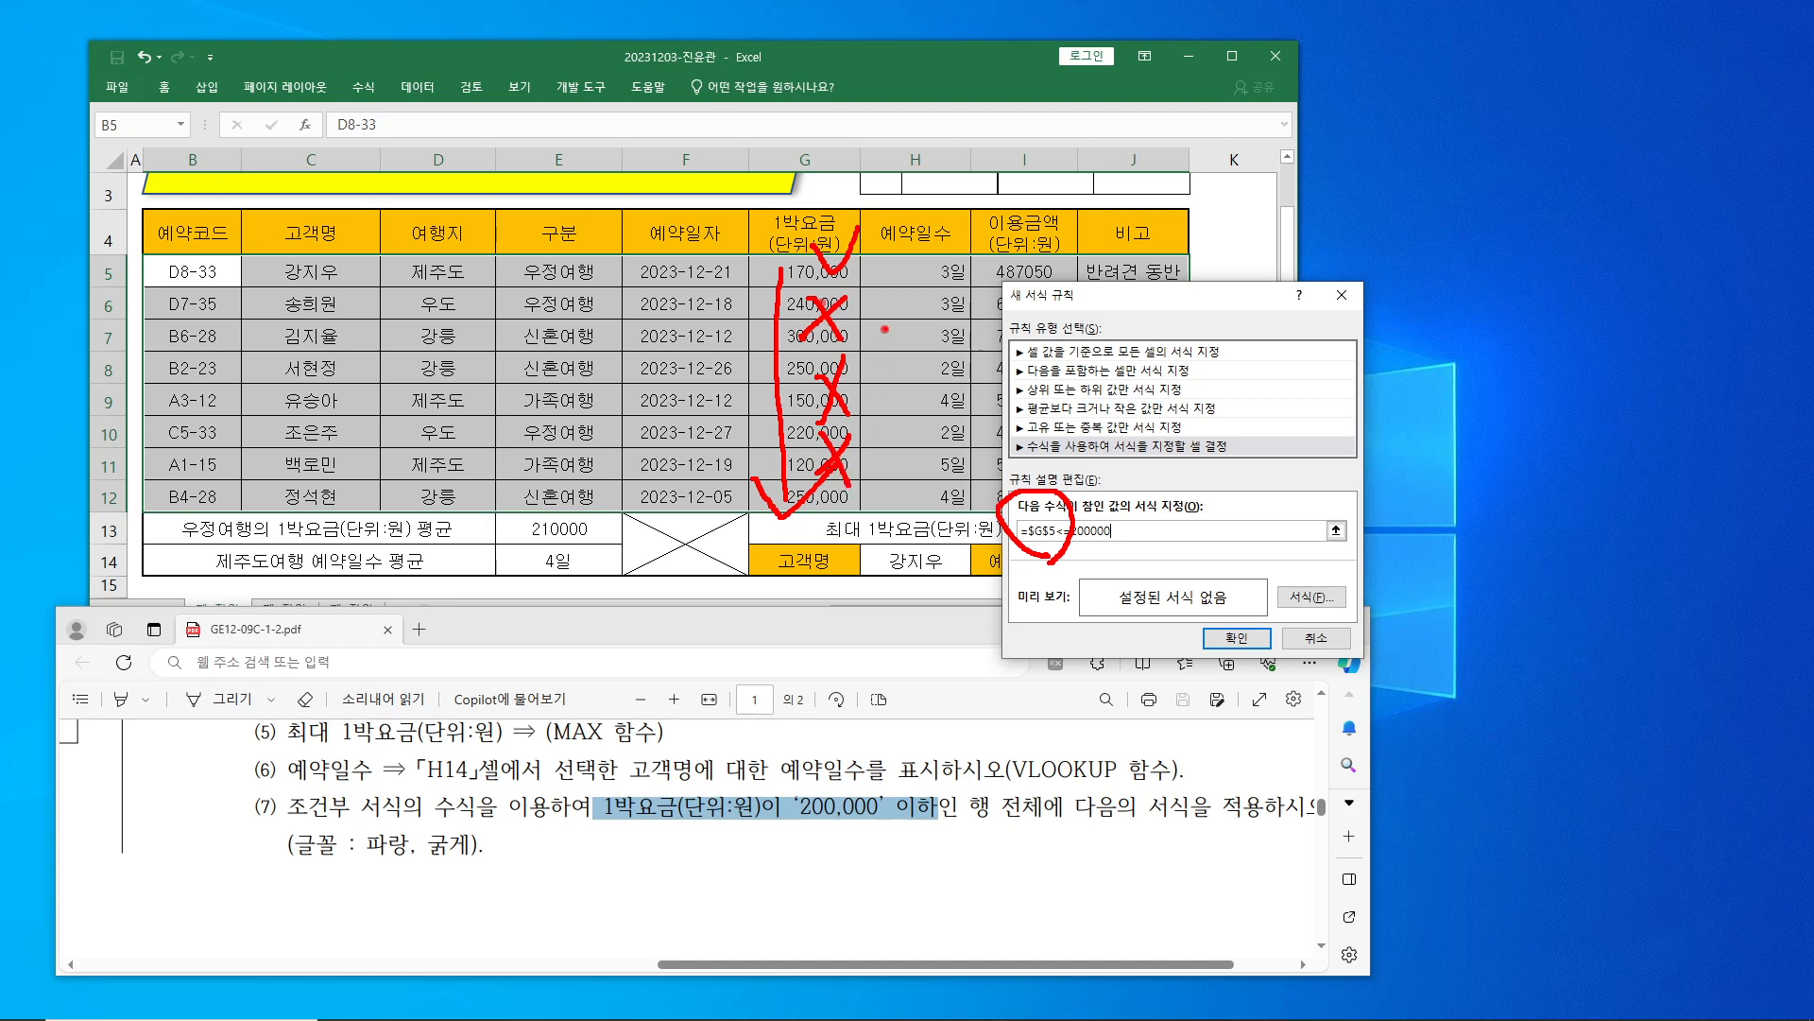
pyautogui.moveTo(866, 269)
pyautogui.mouseDown()
pyautogui.moveTo(860, 524)
pyautogui.moveTo(874, 473)
pyautogui.mouseUp()
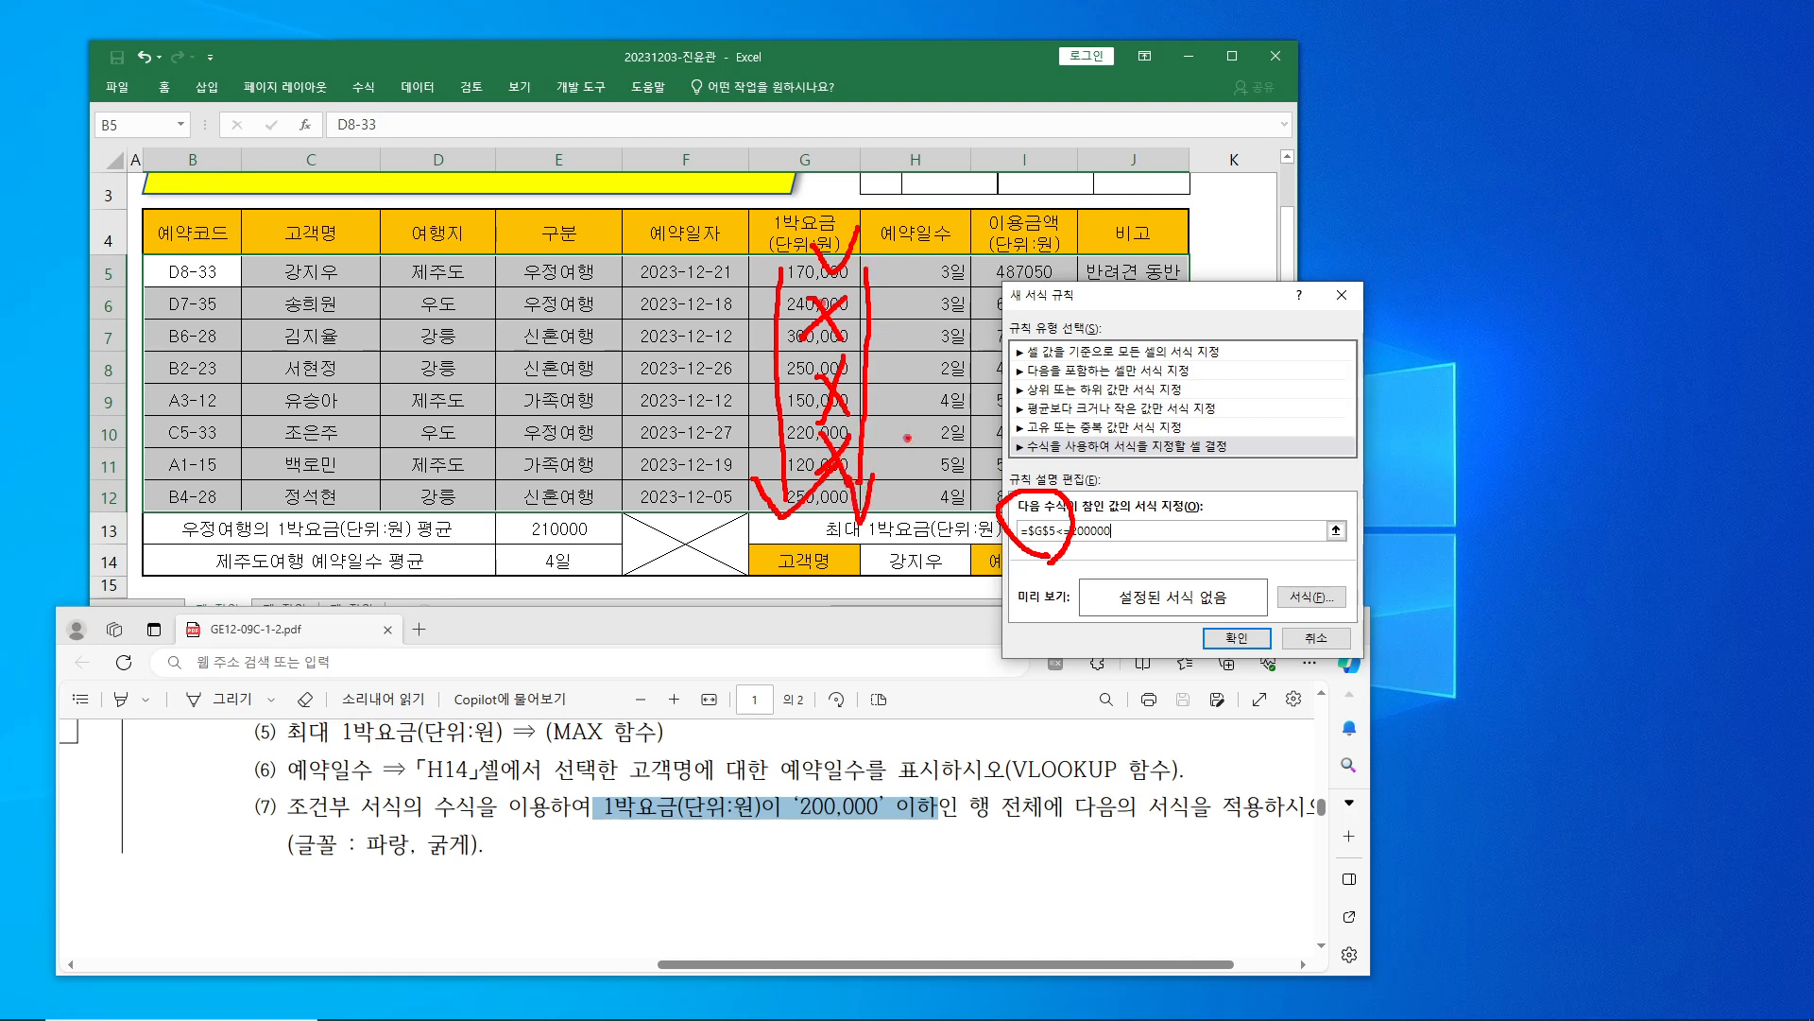
pyautogui.moveTo(1117, 290)
pyautogui.mouseDown()
pyautogui.moveTo(1002, 402)
pyautogui.moveTo(973, 383)
pyautogui.mouseUp()
pyautogui.moveTo(999, 267); pyautogui.dragTo(978, 452)
pyautogui.moveTo(1196, 281)
pyautogui.mouseDown()
pyautogui.moveTo(1134, 408)
pyautogui.moveTo(1185, 355)
pyautogui.moveTo(1151, 452)
pyautogui.moveTo(1228, 344)
pyautogui.moveTo(1249, 453)
pyautogui.moveTo(1200, 425)
pyautogui.mouseUp()
pyautogui.moveTo(1233, 319); pyautogui.dragTo(1315, 318)
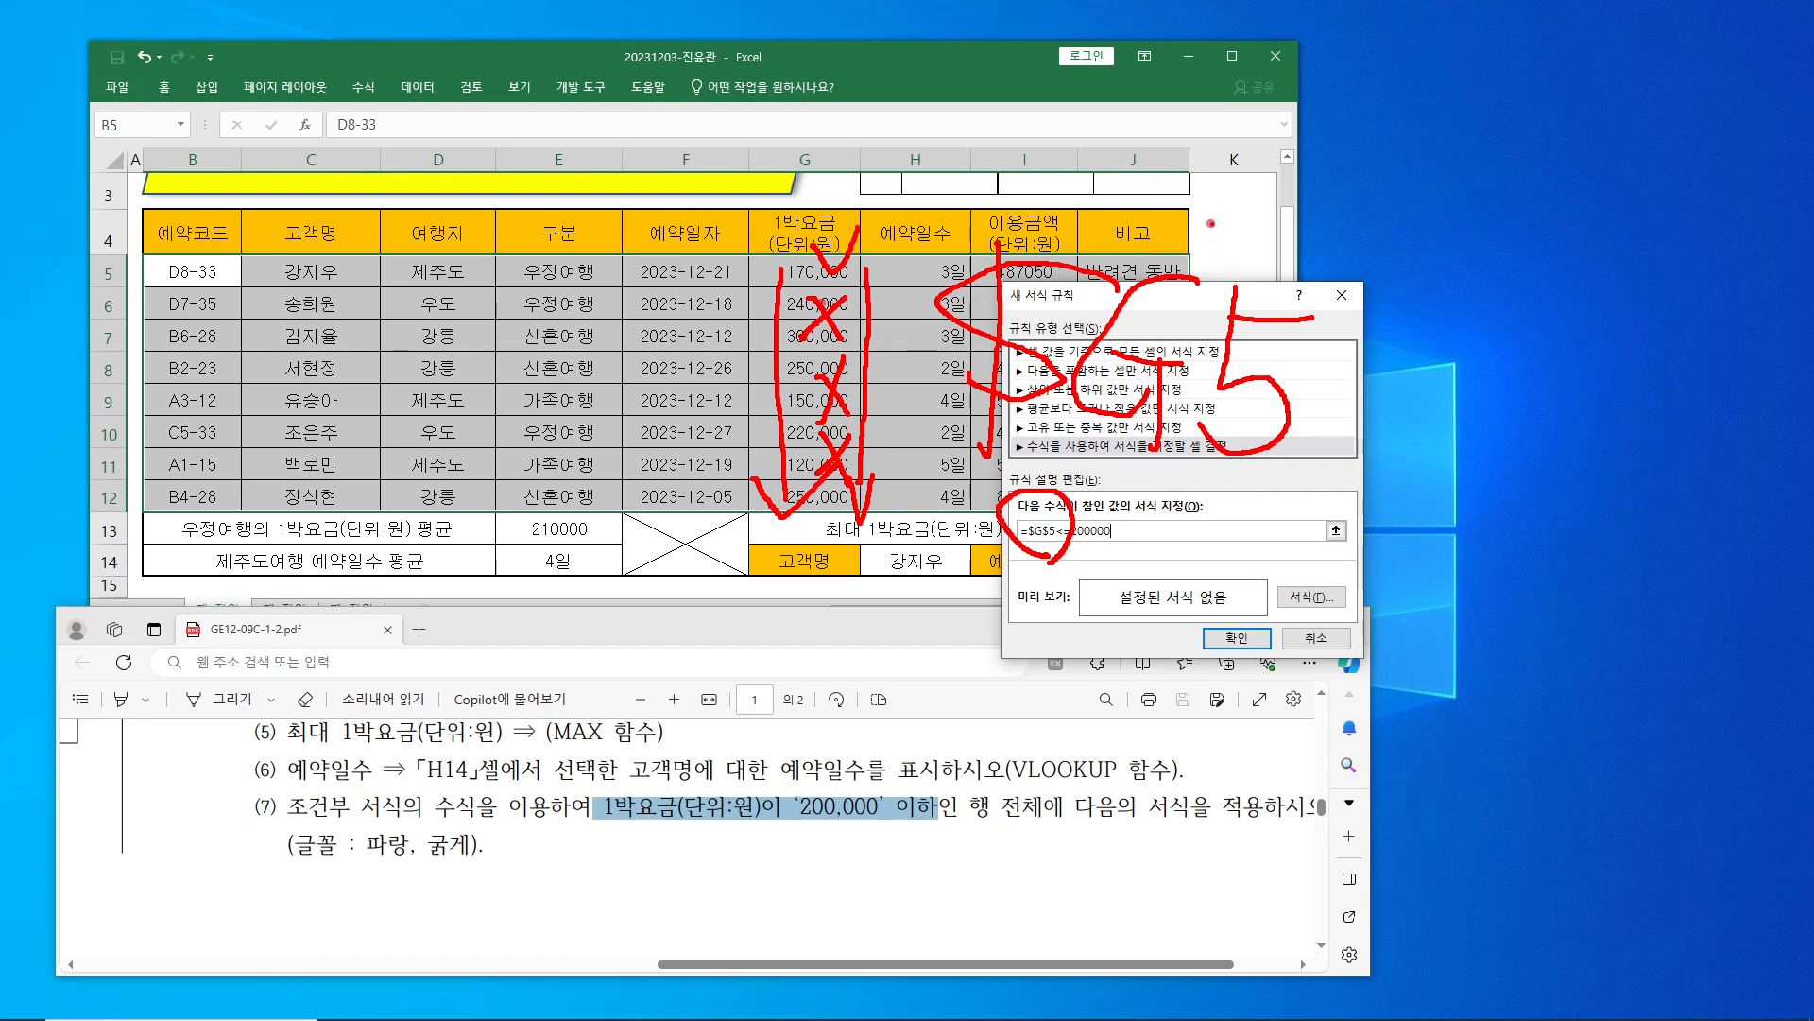
pyautogui.moveTo(1233, 200)
pyautogui.mouseDown()
pyautogui.moveTo(1206, 259)
pyautogui.moveTo(1227, 245)
pyautogui.mouseUp()
pyautogui.moveTo(1043, 230)
pyautogui.mouseDown()
pyautogui.moveTo(1047, 192)
pyautogui.moveTo(1055, 228)
pyautogui.moveTo(1008, 227)
pyautogui.mouseUp()
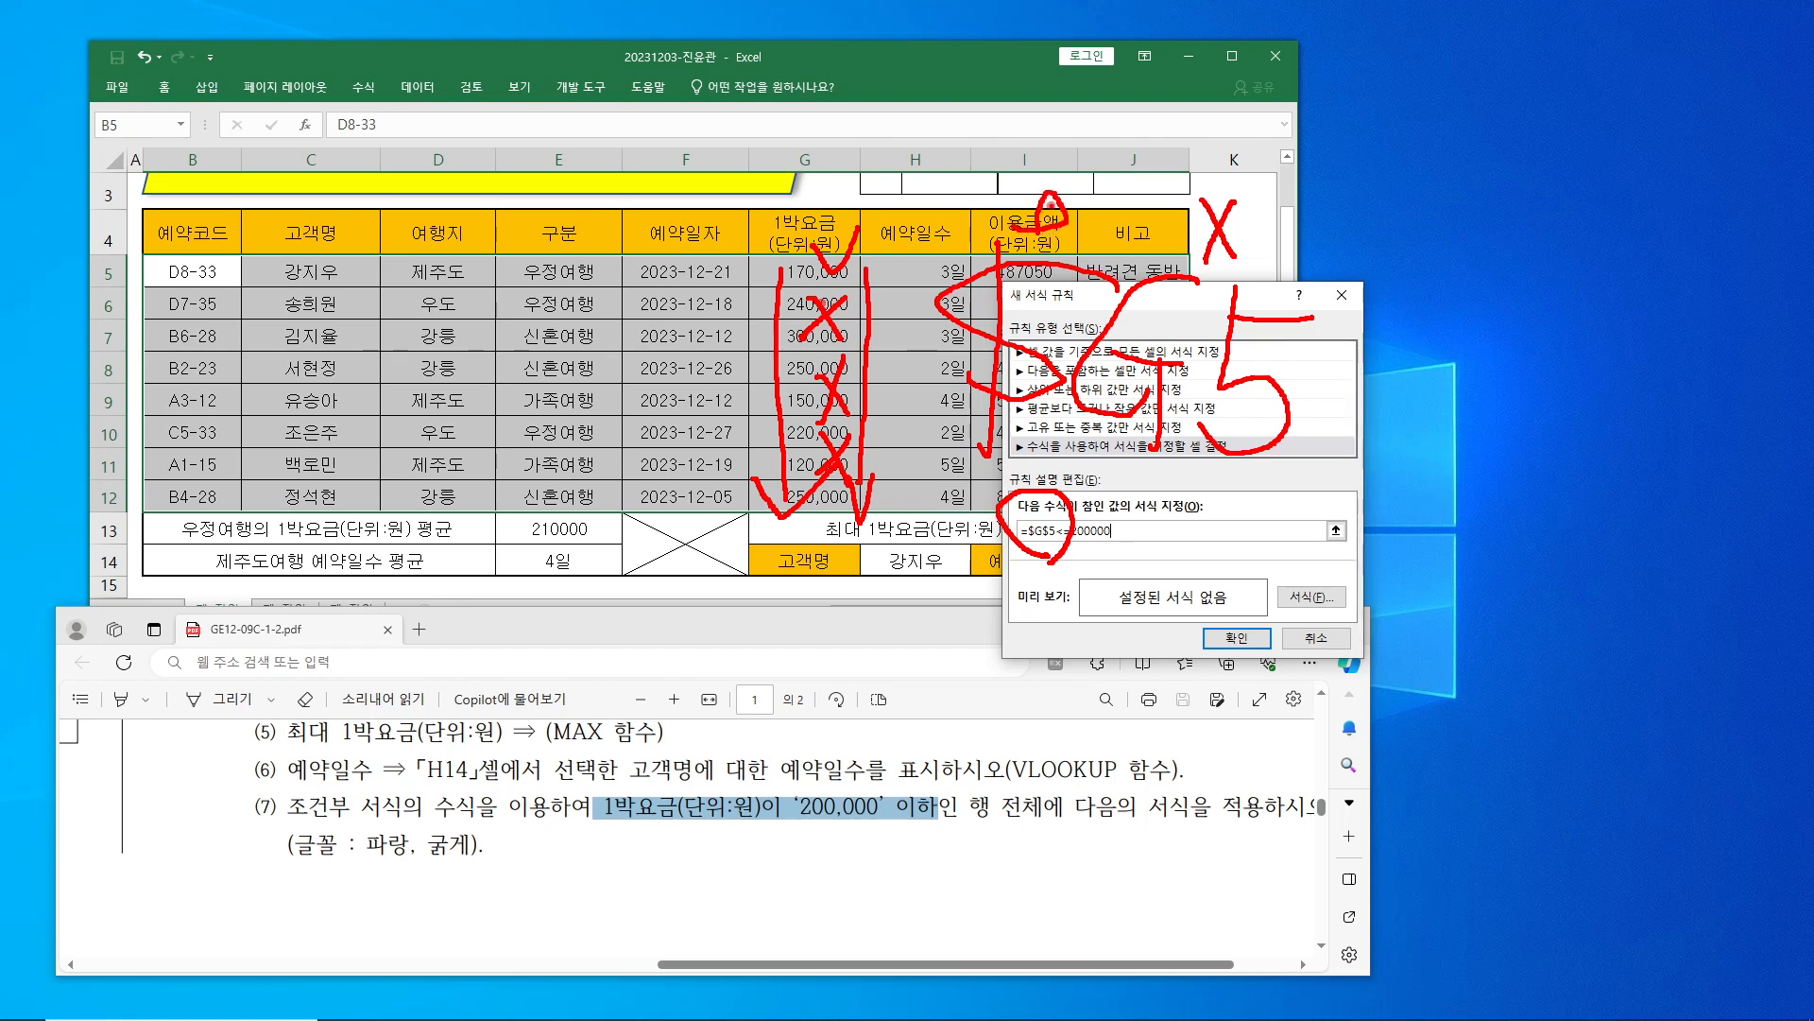
pyautogui.moveTo(1210, 518)
pyautogui.mouseDown()
pyautogui.moveTo(966, 333)
pyautogui.moveTo(1346, 274)
pyautogui.moveTo(1087, 517)
pyautogui.mouseUp()
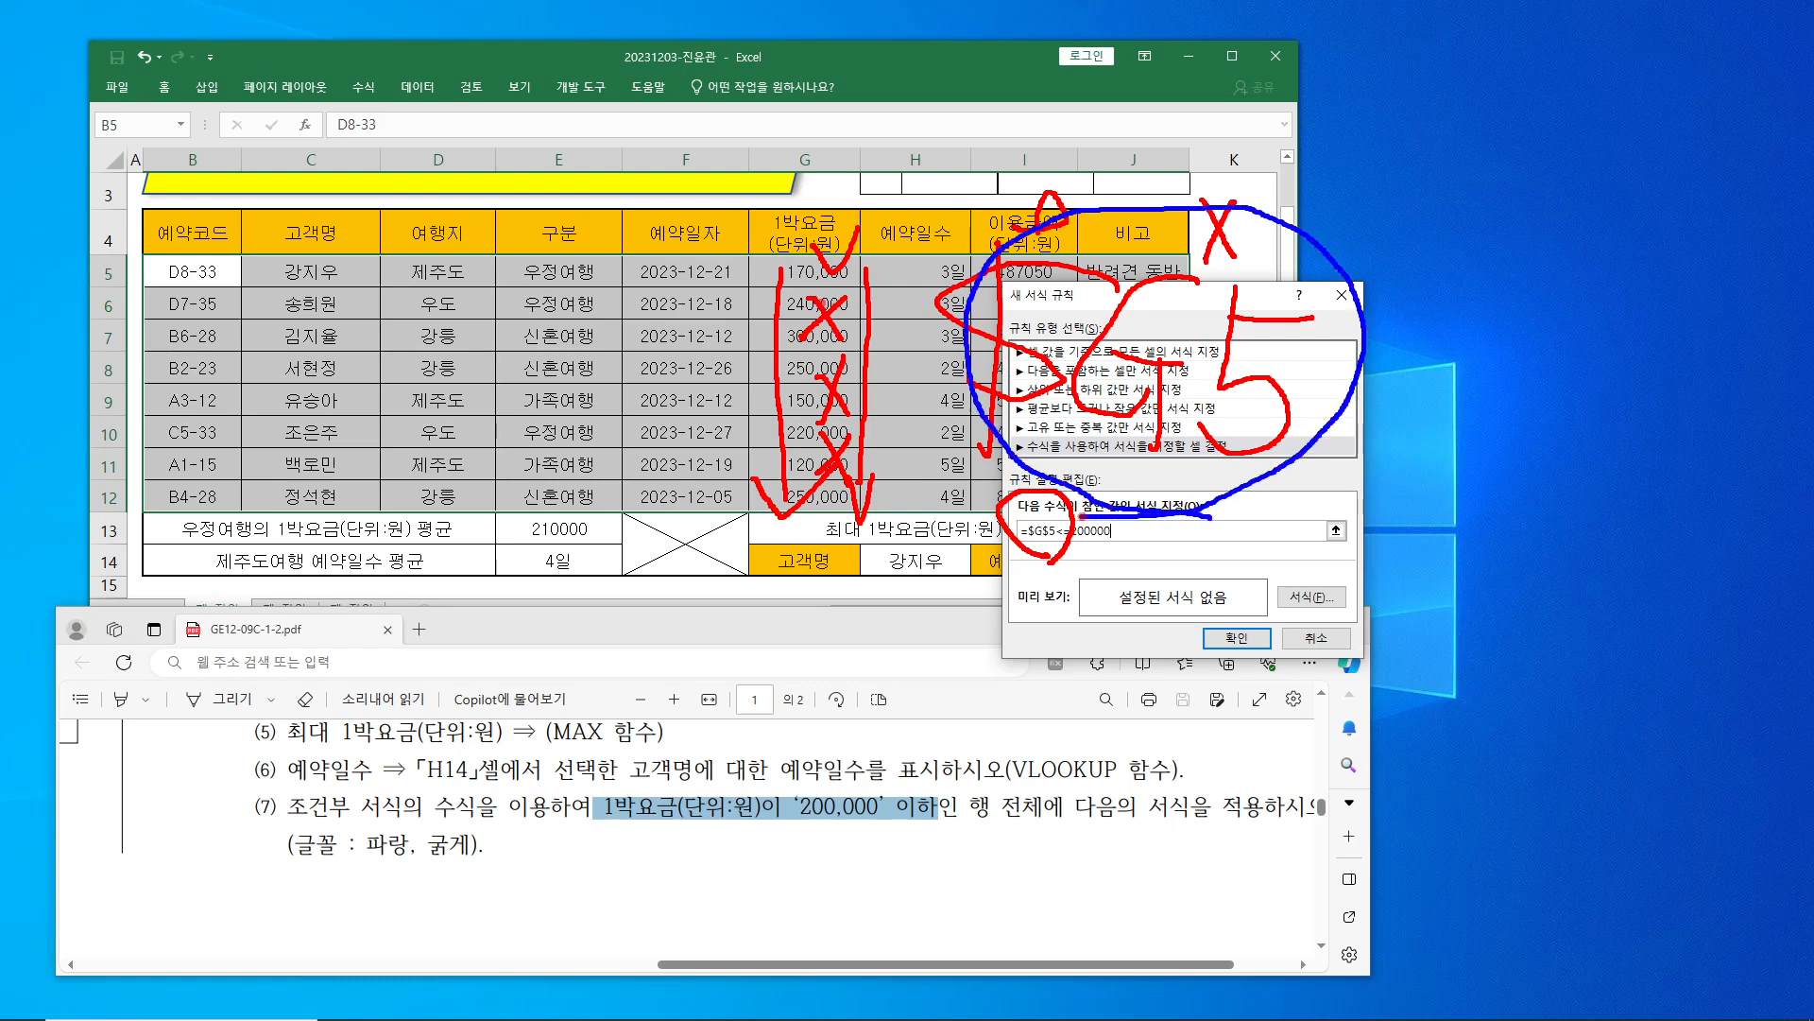
pyautogui.moveTo(1043, 506)
pyautogui.mouseDown()
pyautogui.moveTo(1049, 525)
pyautogui.moveTo(1072, 456)
pyautogui.mouseUp()
pyautogui.press('Escape')
# - Make the row reference relative so the rule formula reads =$G5<=200000, and mark the font requirement in task (7)
pyautogui.click(1047, 530)
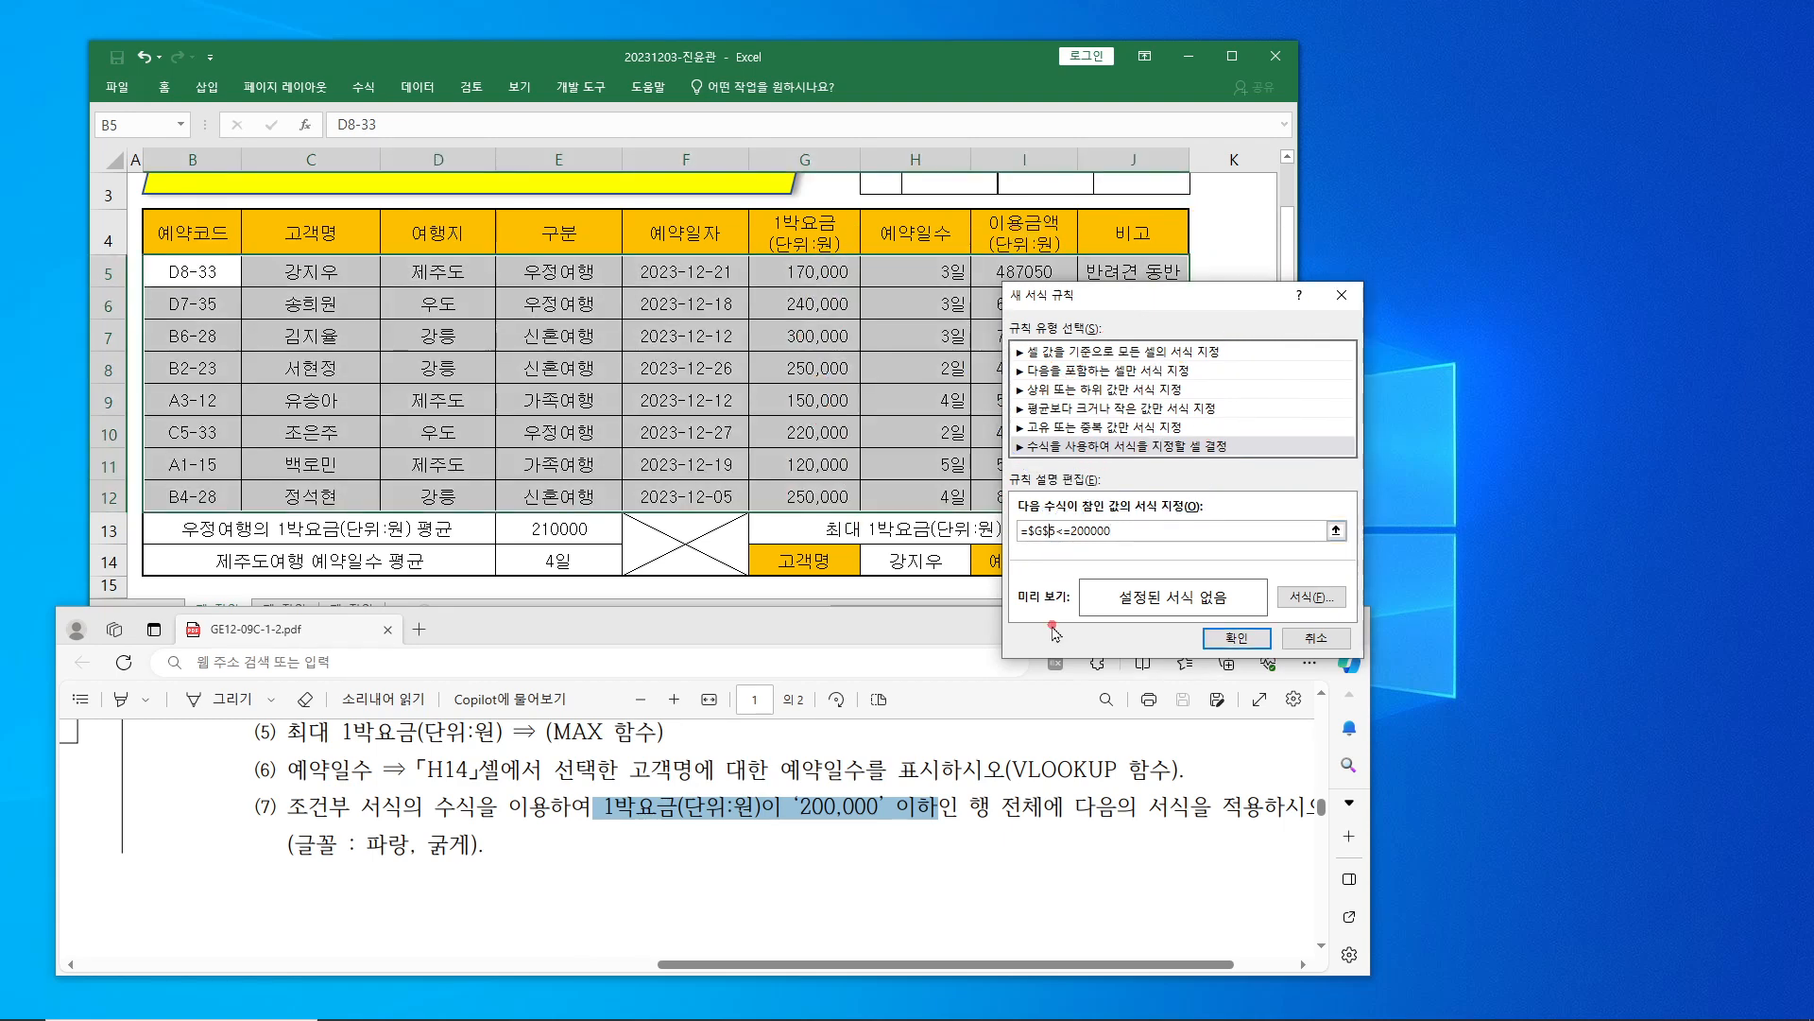
pyautogui.press('BackSpace')
pyautogui.click(1306, 595)
pyautogui.moveTo(285, 824); pyautogui.dragTo(485, 878)
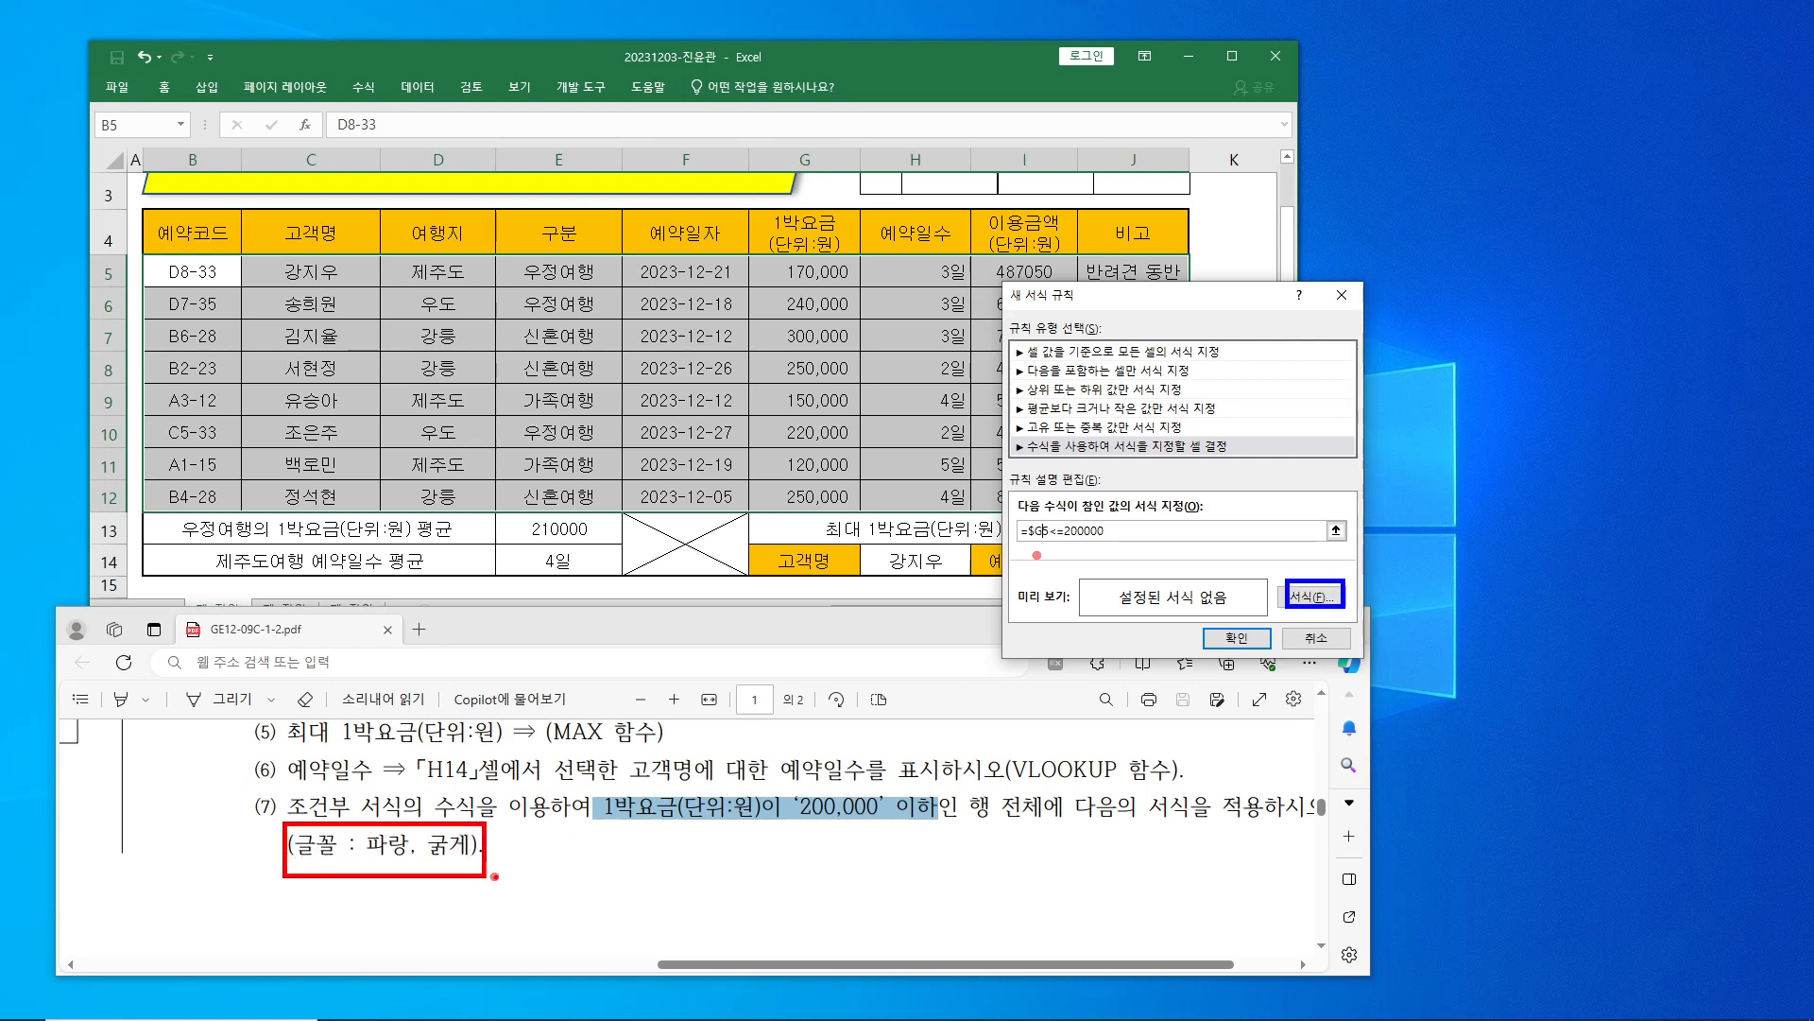
pyautogui.moveTo(1277, 570)
pyautogui.mouseDown()
pyautogui.moveTo(1295, 593)
pyautogui.moveTo(1359, 539)
pyautogui.mouseUp()
# - Give the rule a standard blue, bold (굵게) font format and apply the rule to the selected rows
pyautogui.click(1312, 595)
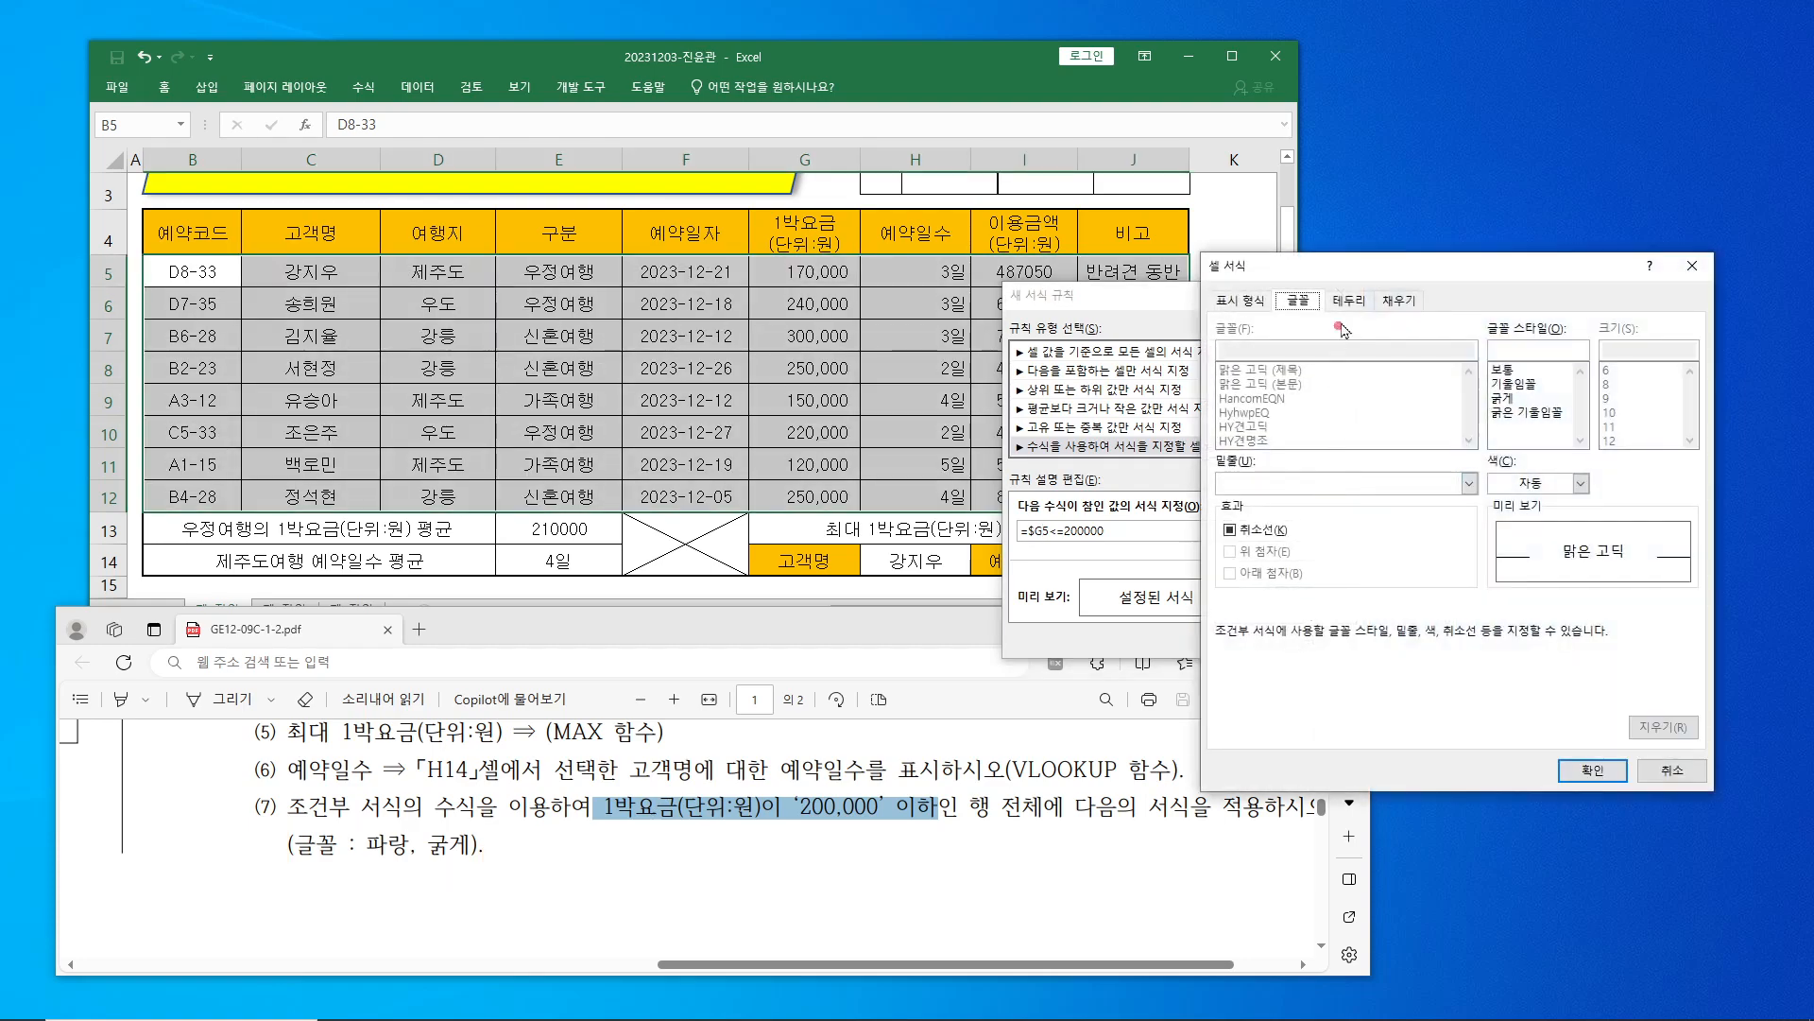
pyautogui.moveTo(1439, 286); pyautogui.dragTo(1092, 183)
pyautogui.click(1237, 382)
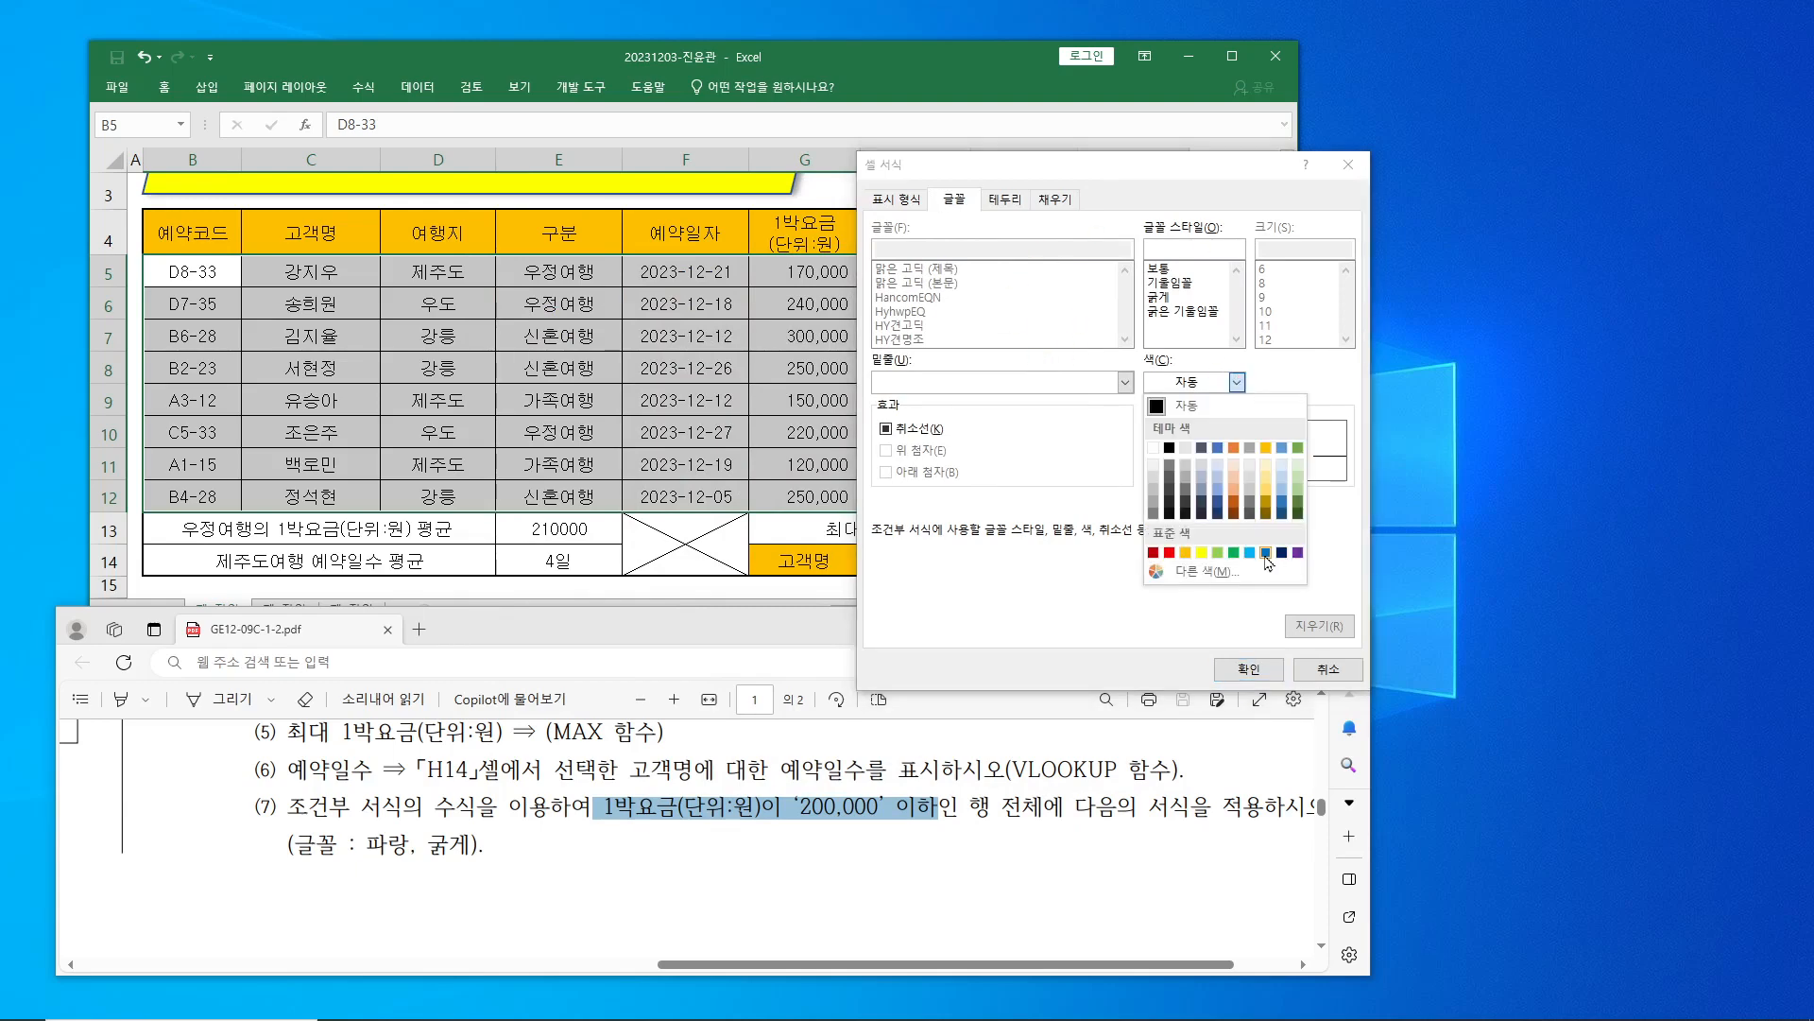
pyautogui.click(1266, 552)
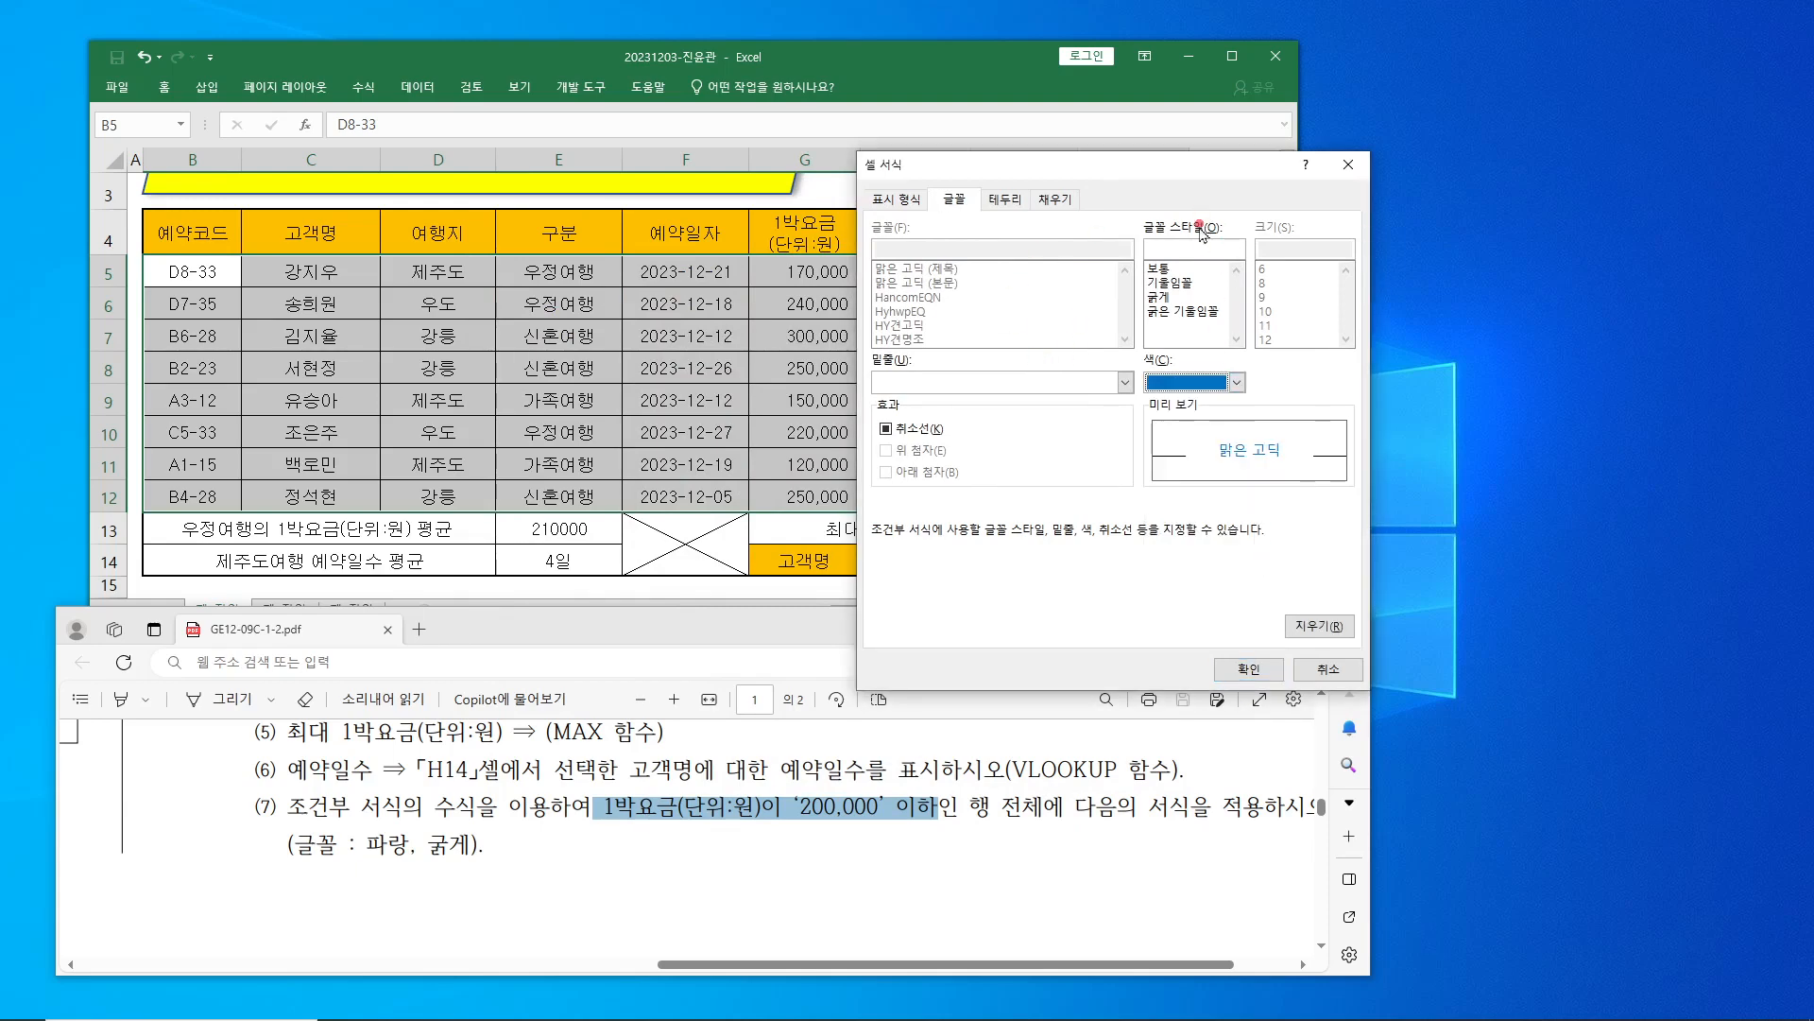
pyautogui.click(1163, 300)
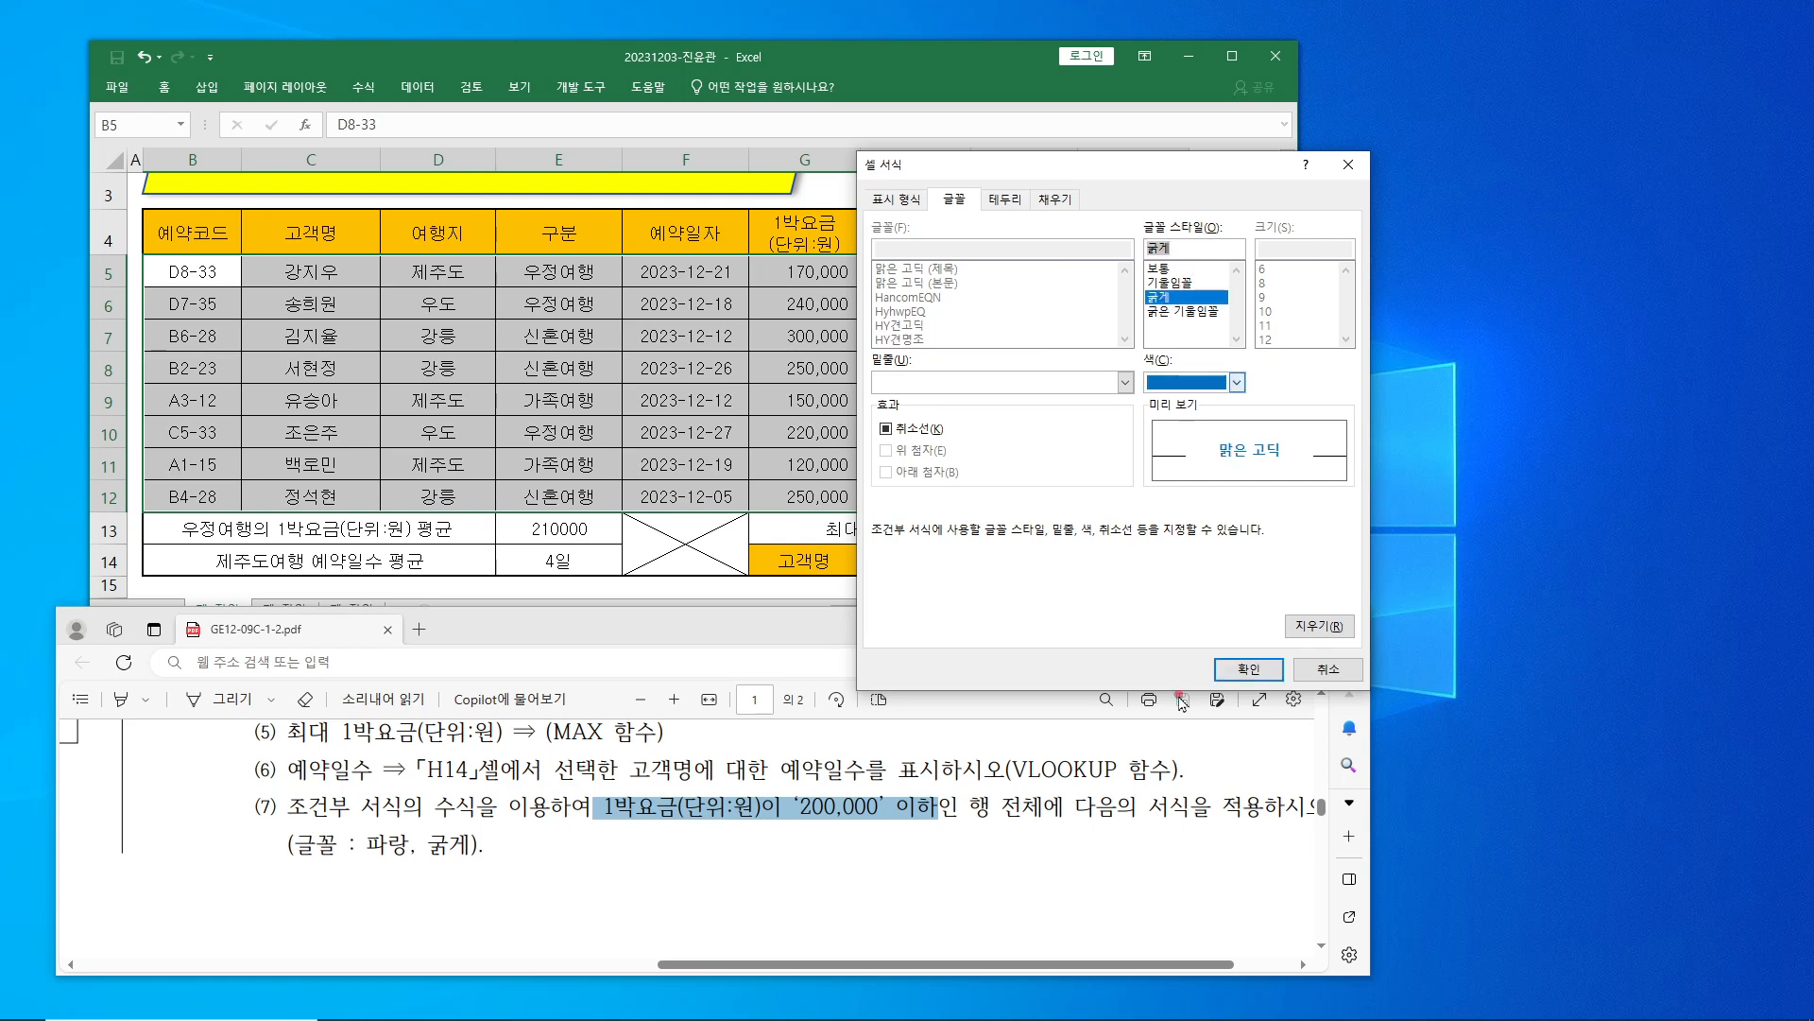
pyautogui.click(1246, 671)
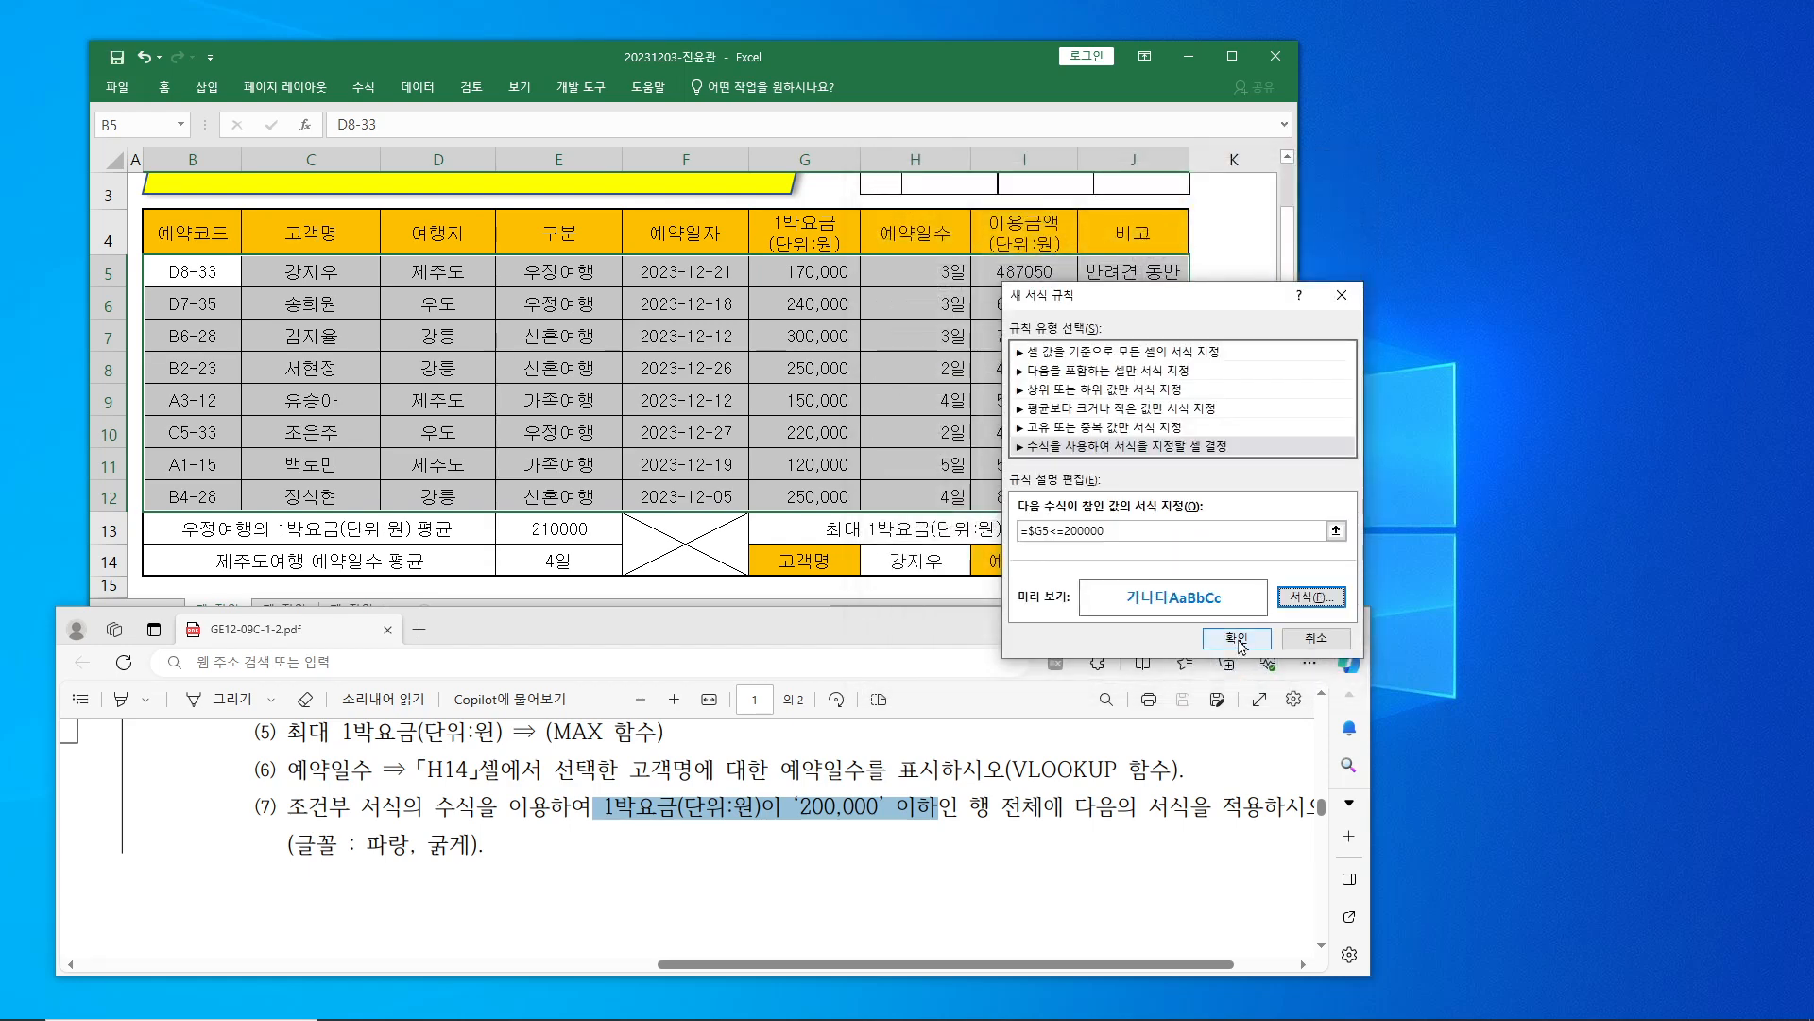
pyautogui.click(1238, 639)
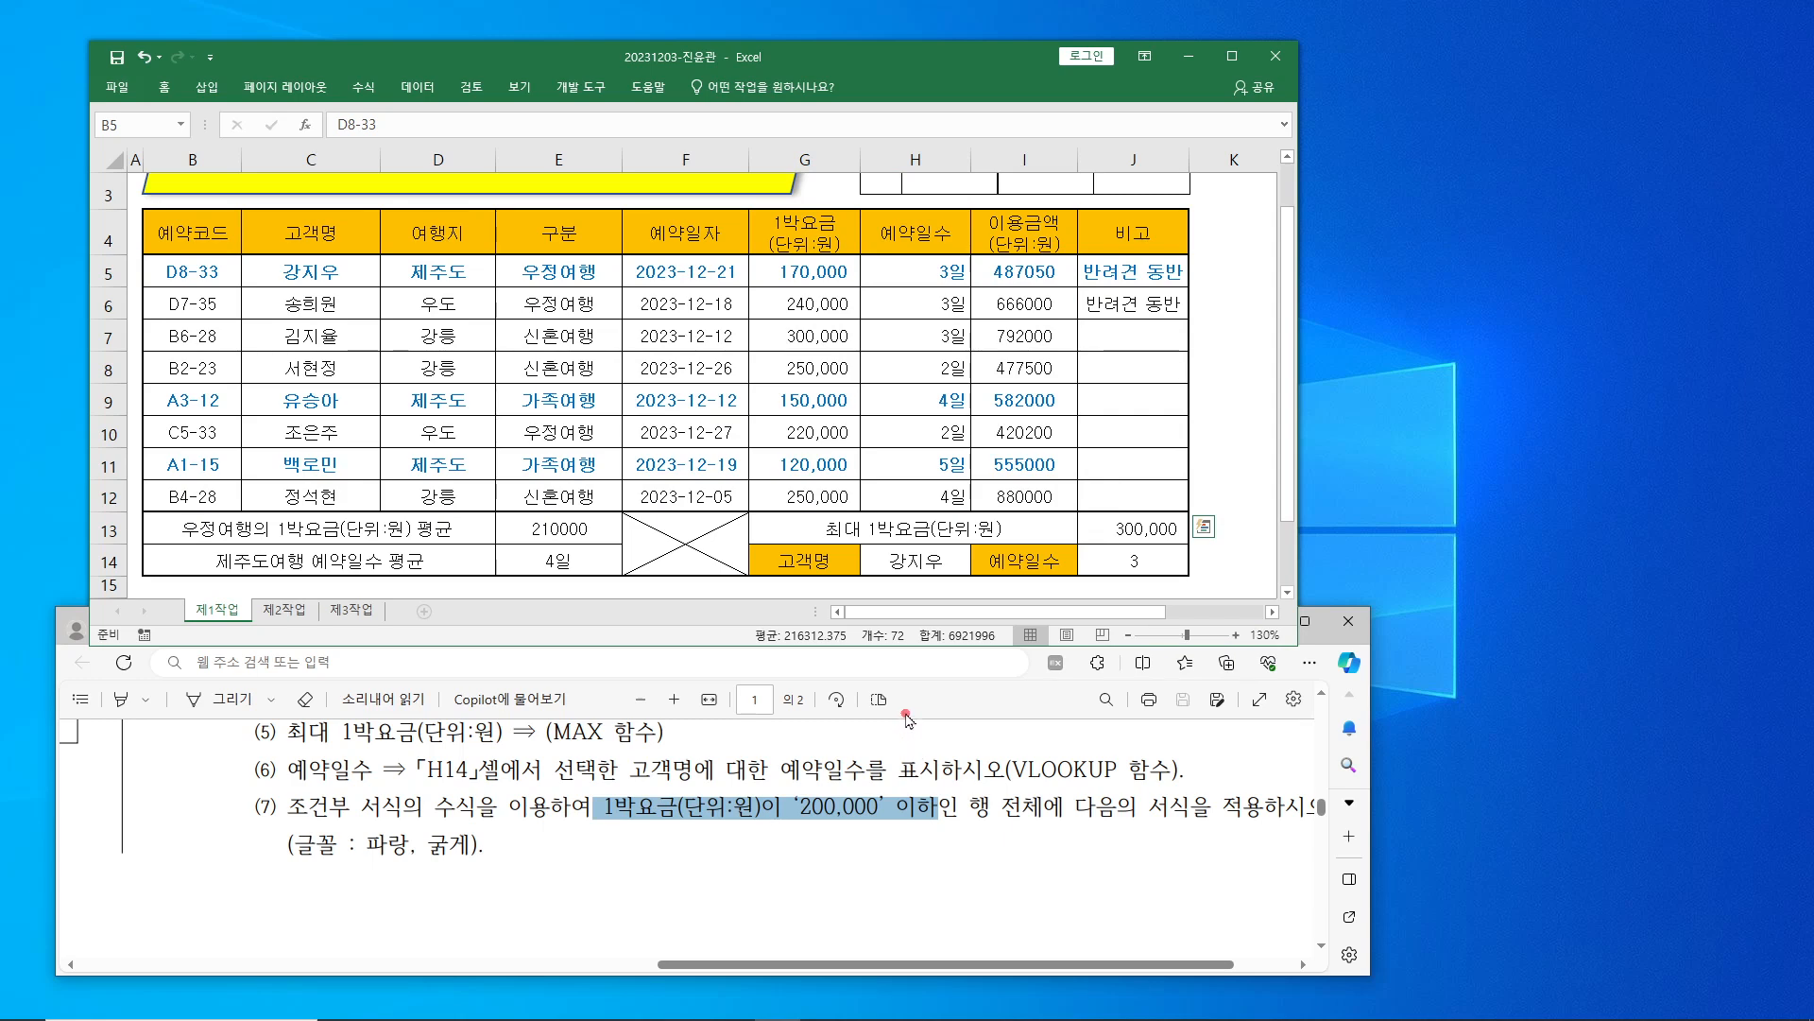
# - Check the formatted rows against the 200,000 이하 condition, marking the matching 1박요금 values and their entire rows
pyautogui.moveTo(596, 784); pyautogui.dragTo(931, 833)
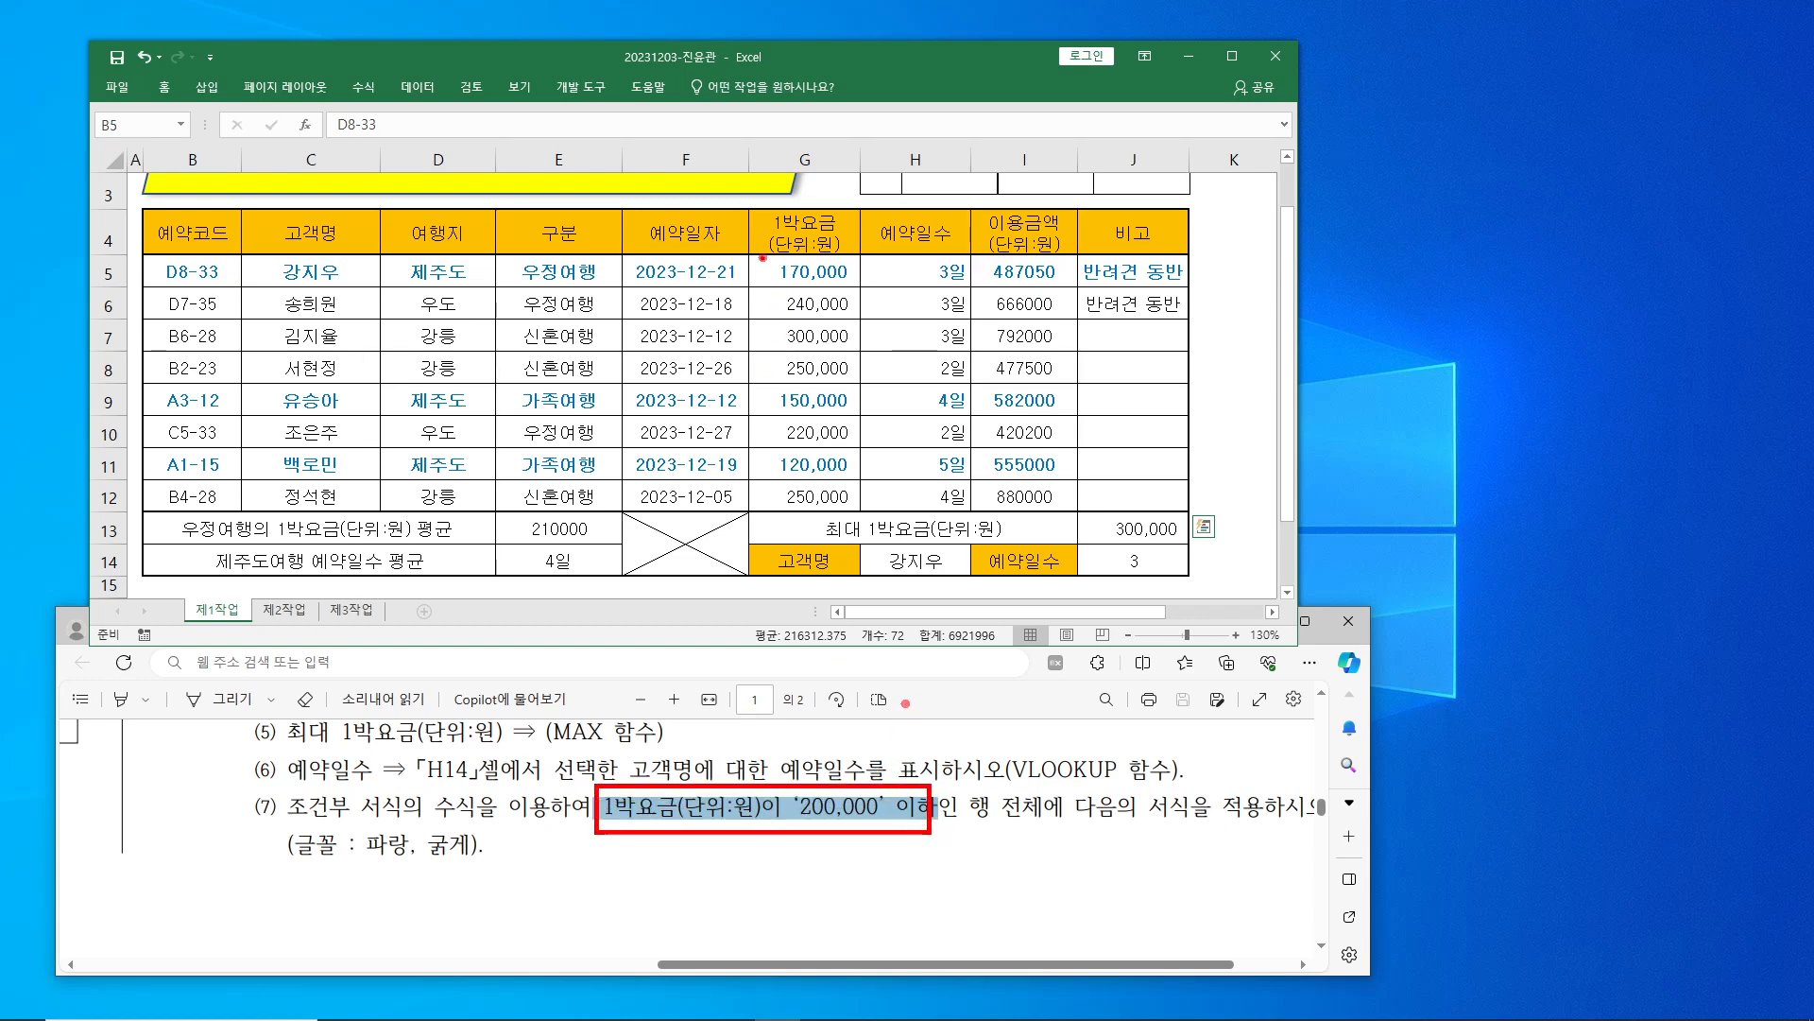
pyautogui.moveTo(749, 248); pyautogui.dragTo(792, 238)
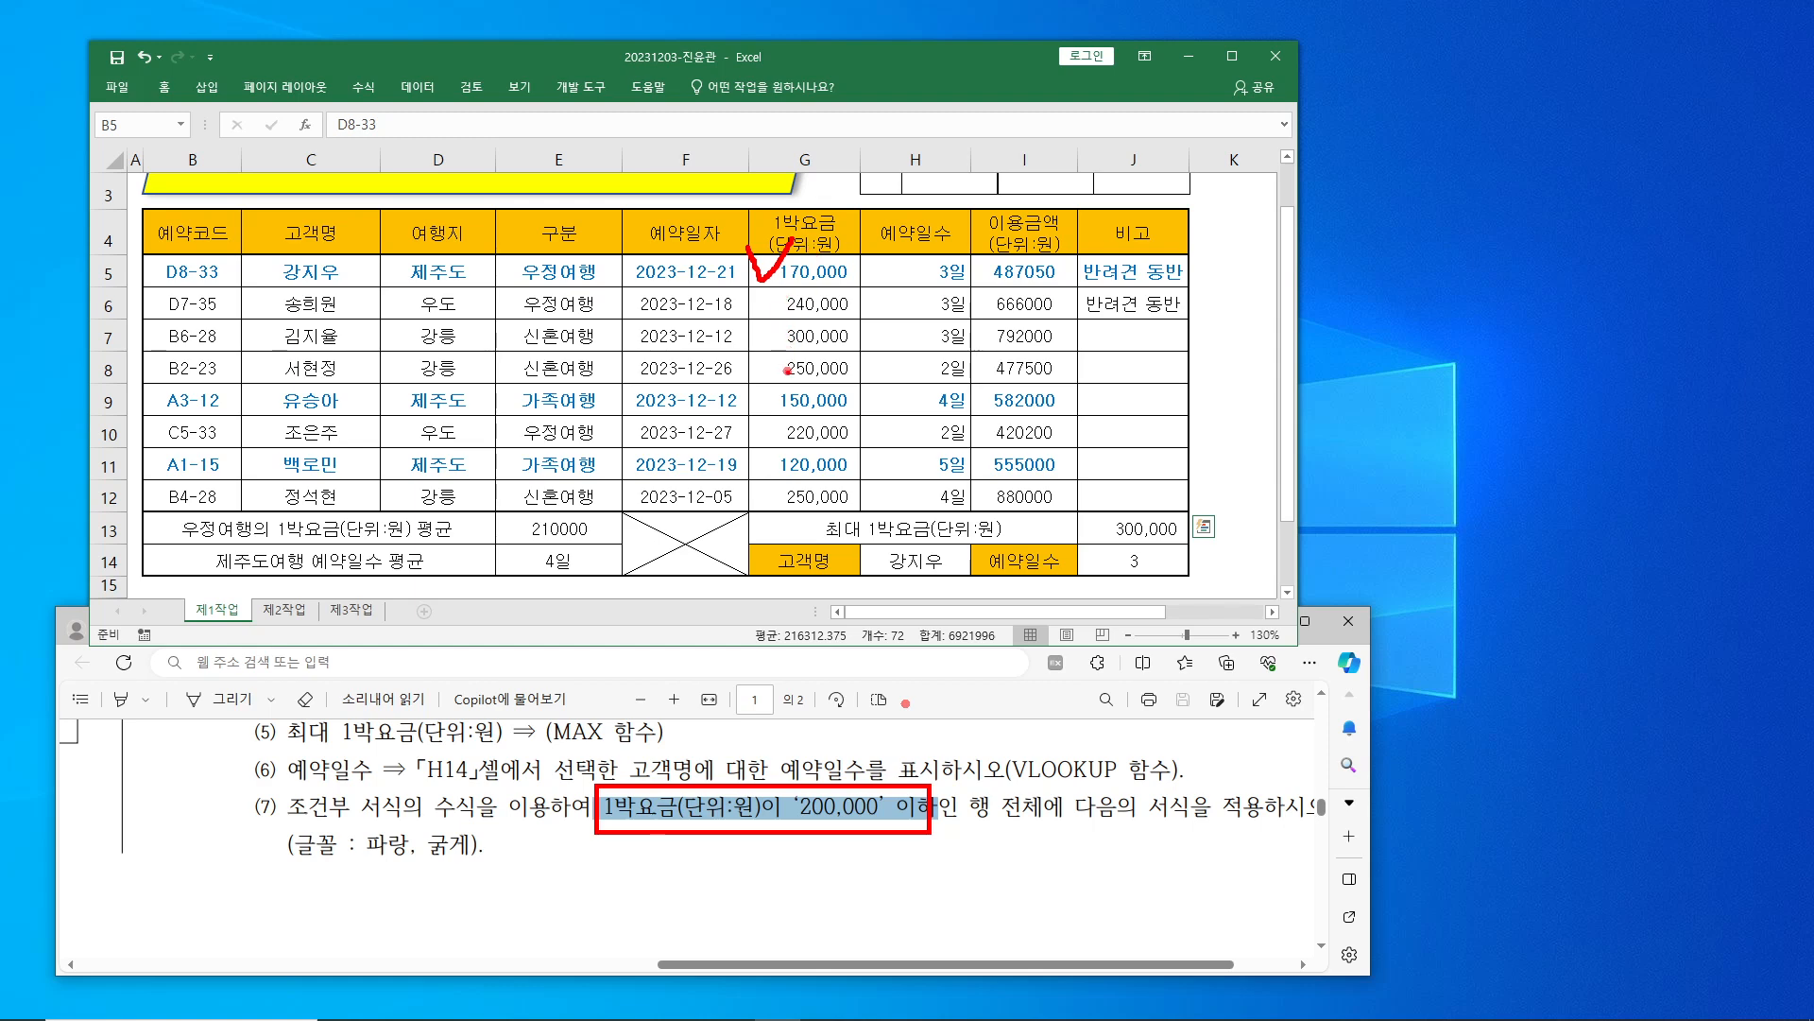
pyautogui.moveTo(775, 399); pyautogui.dragTo(803, 382)
pyautogui.moveTo(759, 455)
pyautogui.mouseDown()
pyautogui.moveTo(767, 469)
pyautogui.moveTo(801, 452)
pyautogui.mouseUp()
pyautogui.moveTo(160, 268); pyautogui.dragTo(1181, 272)
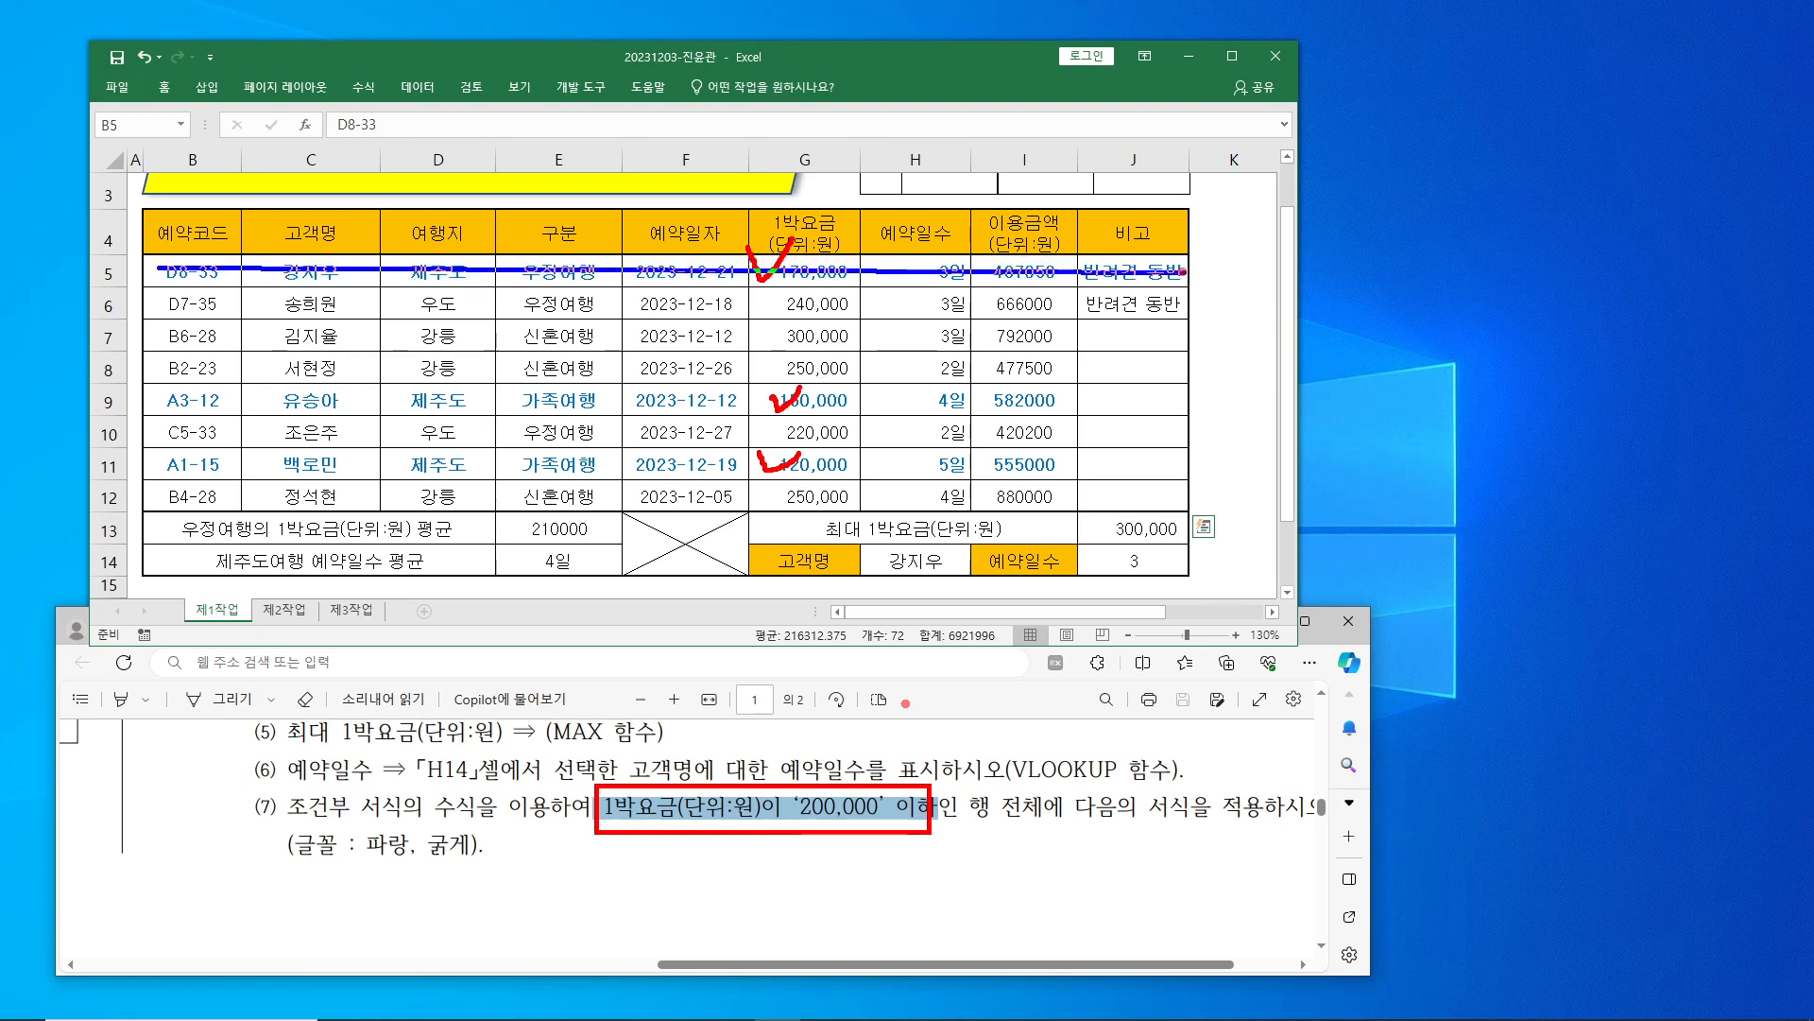
pyautogui.moveTo(161, 399)
pyautogui.mouseDown()
pyautogui.moveTo(1181, 404)
pyautogui.moveTo(1156, 381)
pyautogui.moveTo(1164, 395)
pyautogui.moveTo(1184, 366)
pyautogui.mouseUp()
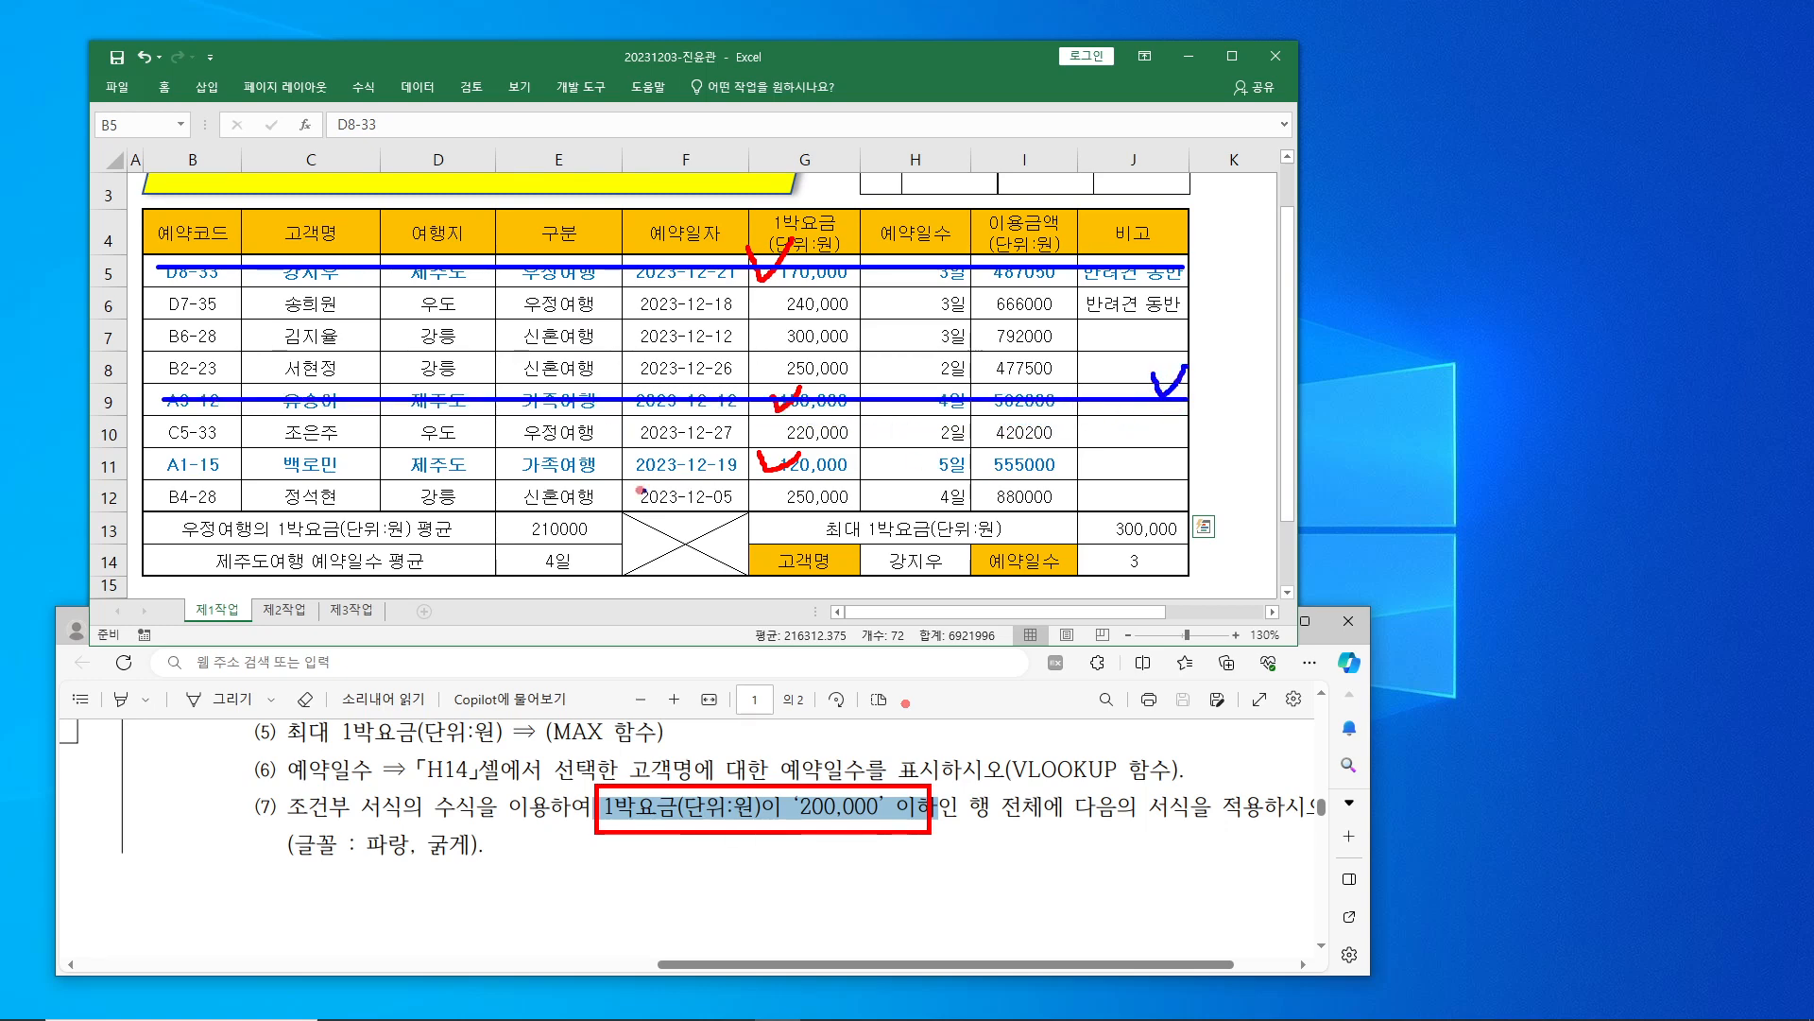
pyautogui.moveTo(170, 463); pyautogui.dragTo(1184, 466)
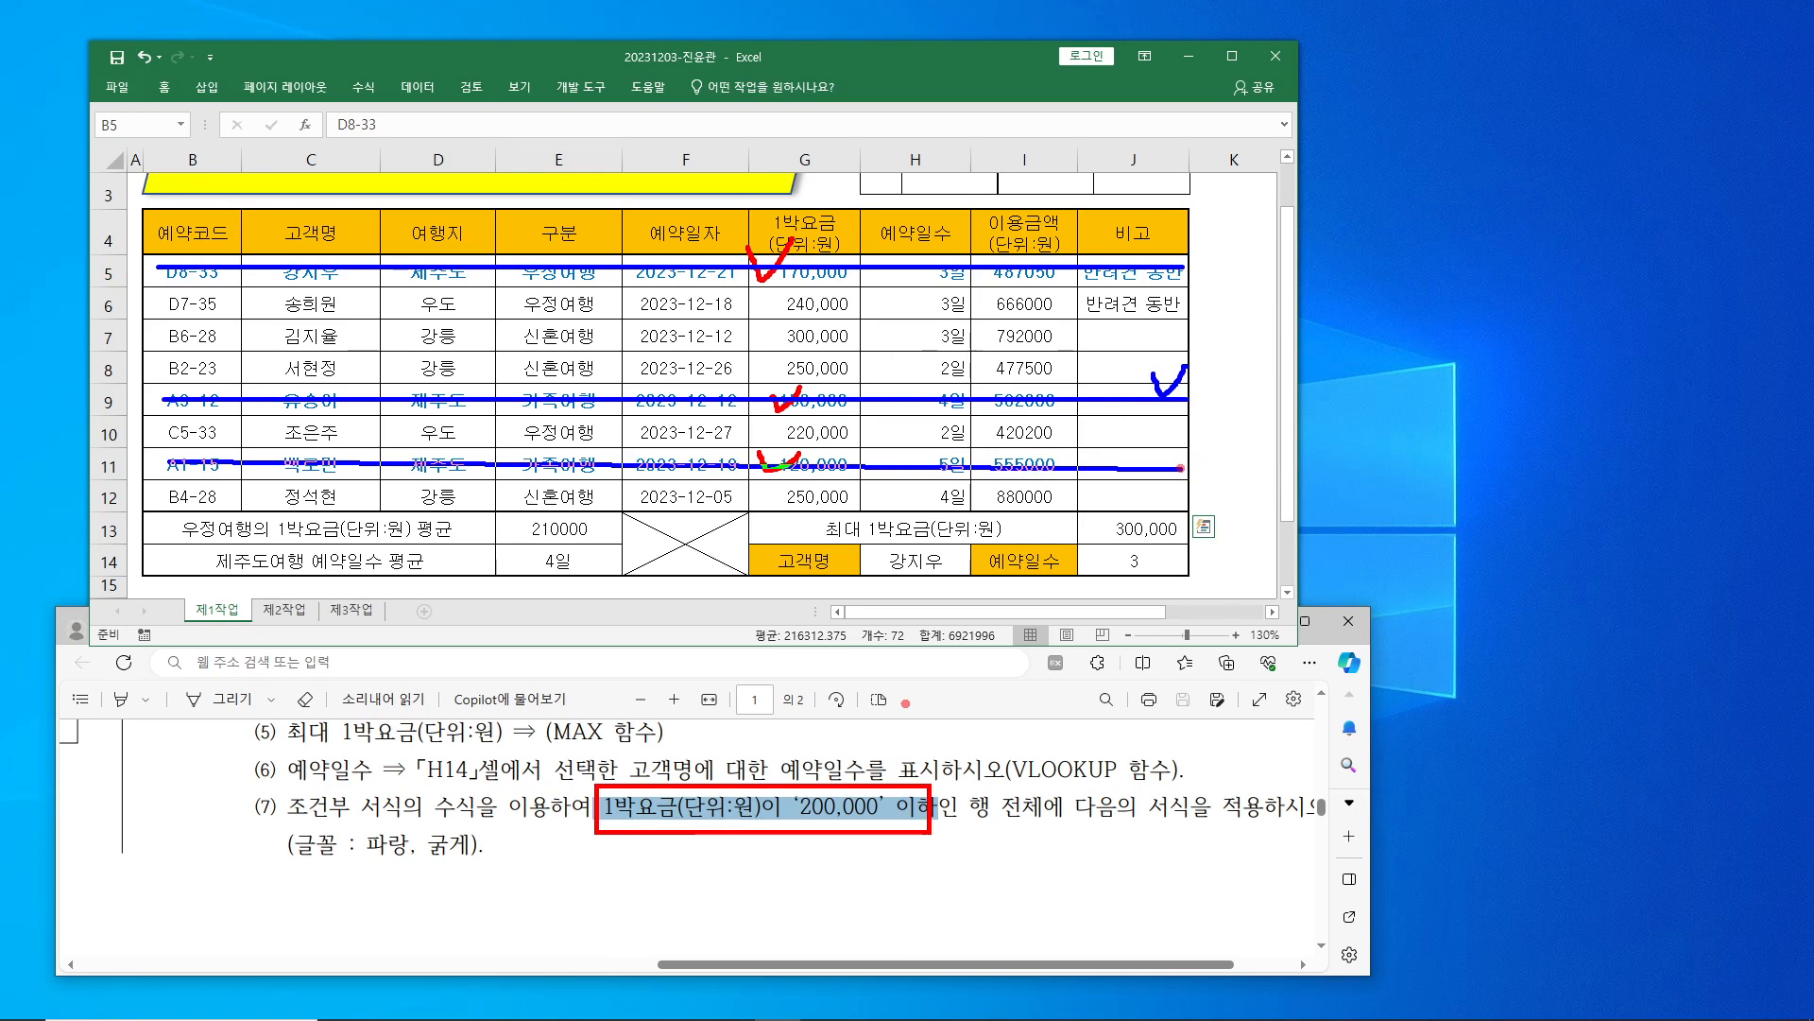